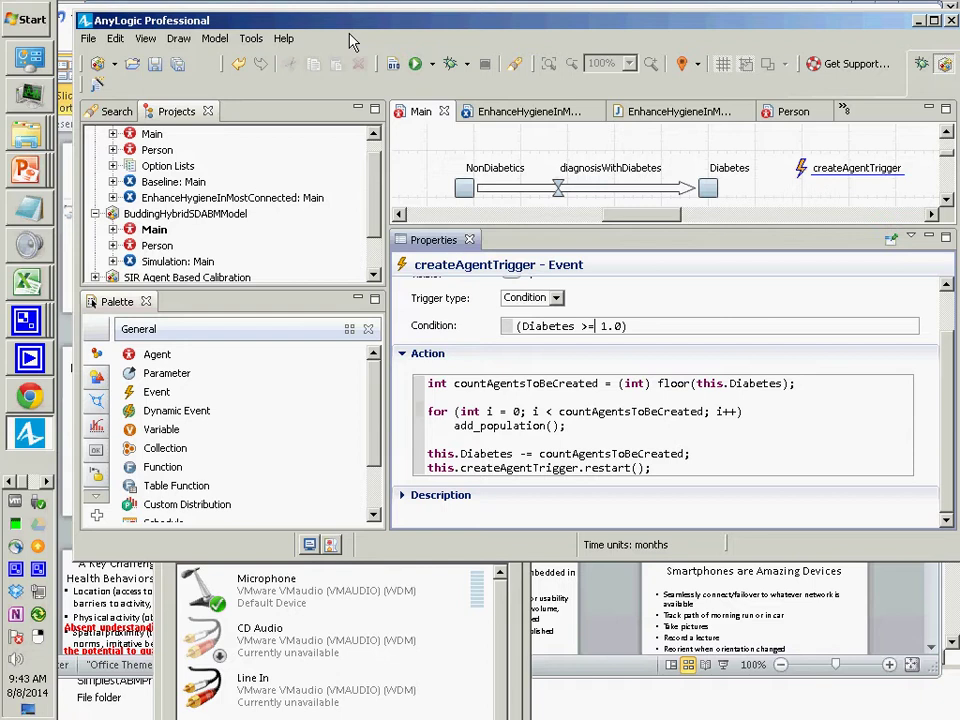
{"action": "key", "text": "alt+Tab"}
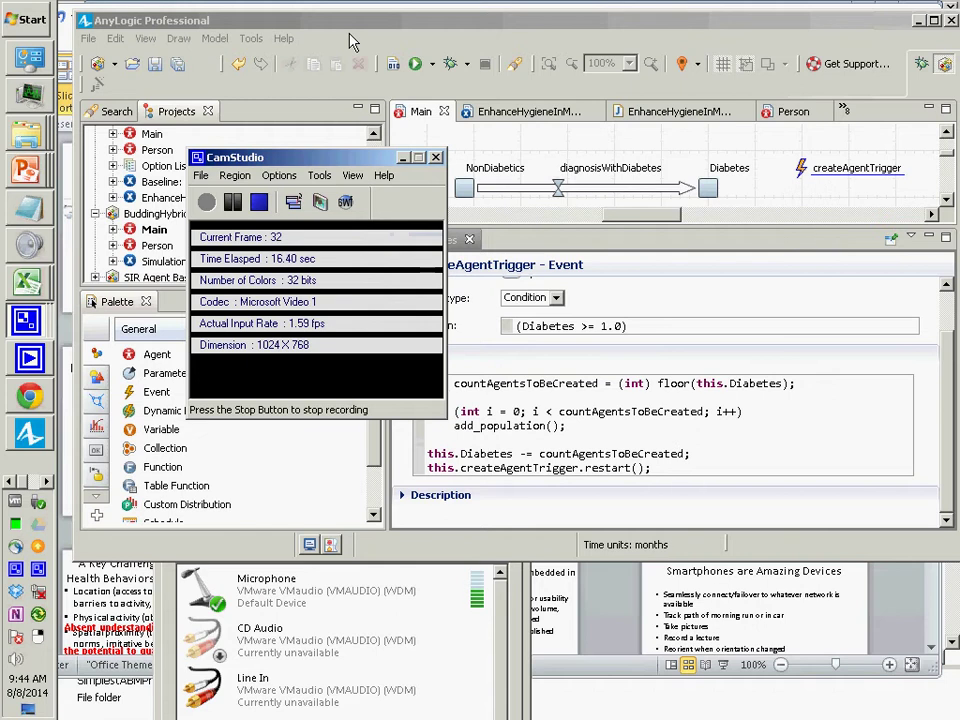
{"action": "key", "text": "alt+Tab"}
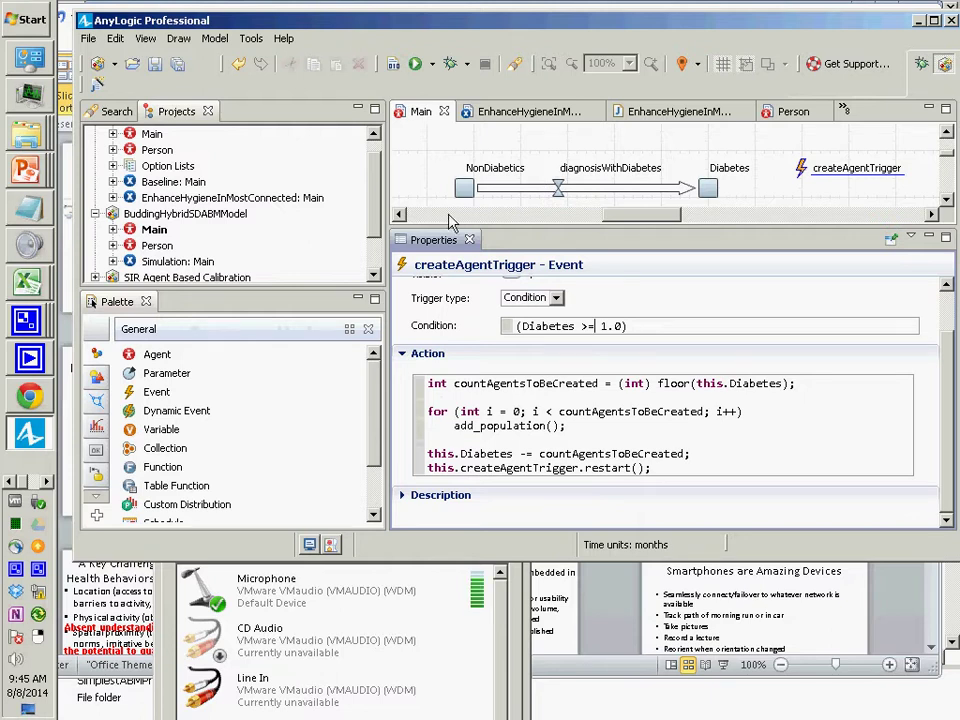
- Maximize the AnyLogic window and minimize the Cisco AnyConnect window that covers it
{"action": "left_click", "coordinate": [292, 143]}
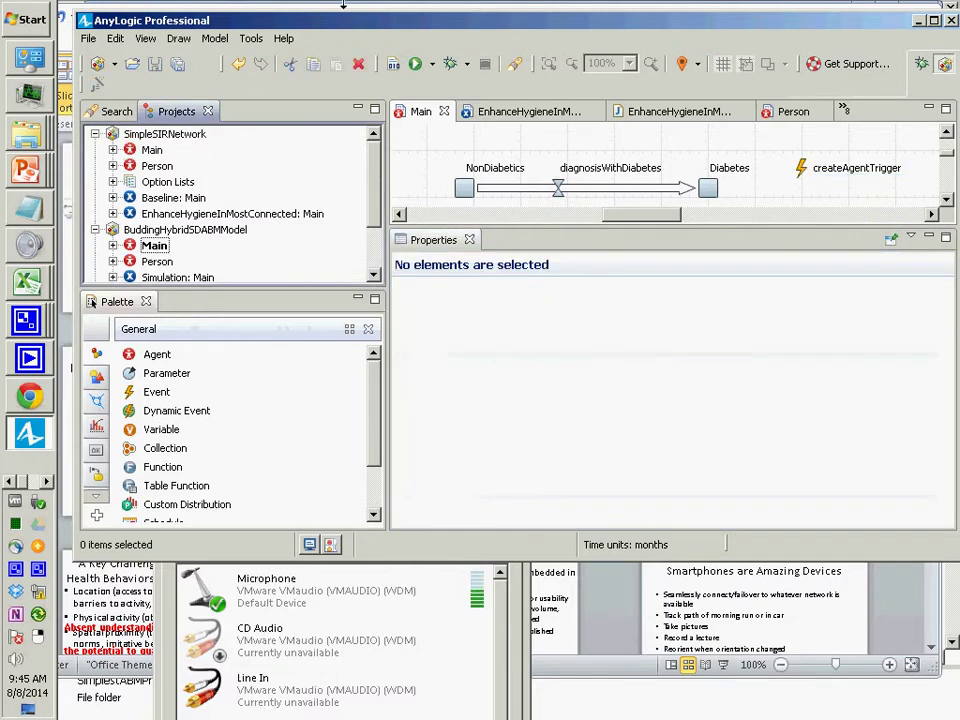
{"action": "left_click_drag", "start_coordinate": [343, 5], "coordinate": [141, 7]}
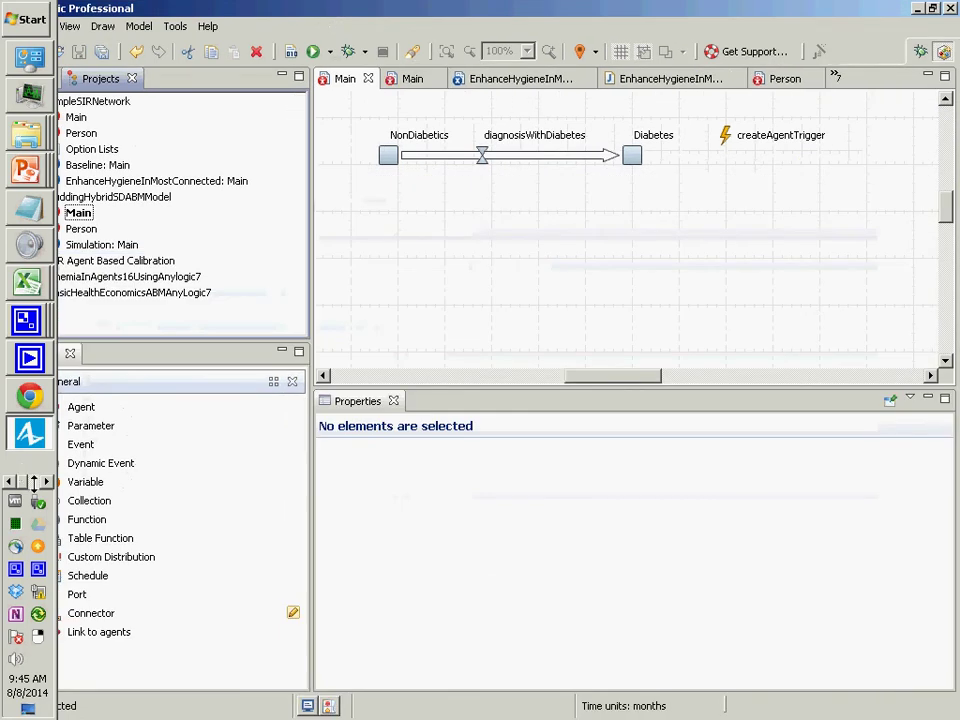
{"action": "left_click_drag", "start_coordinate": [33, 482], "coordinate": [26, 126]}
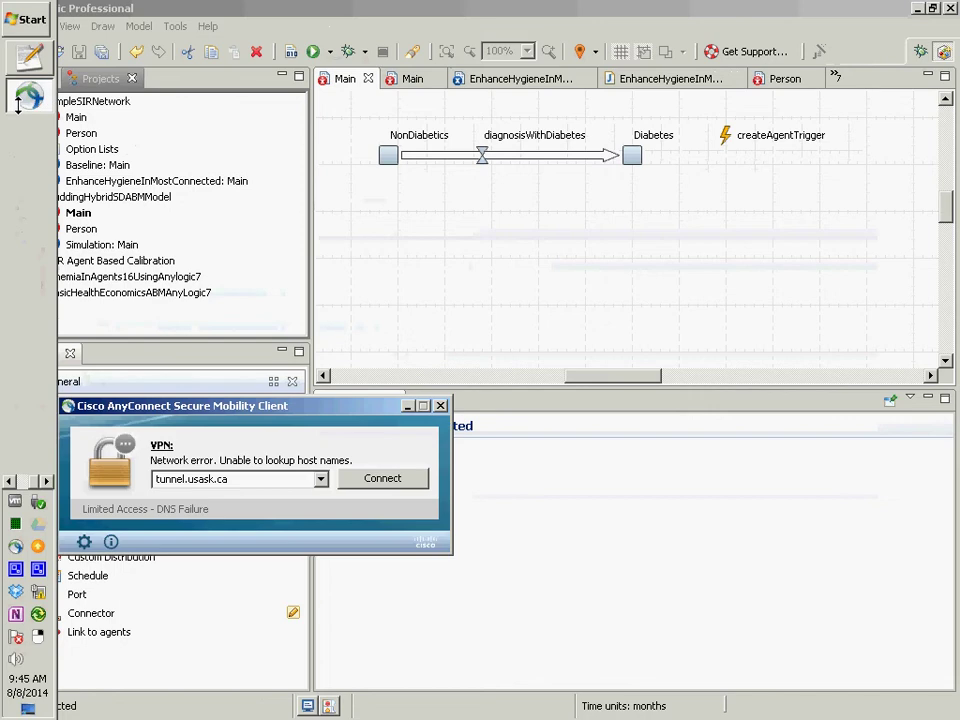
{"action": "left_click", "coordinate": [408, 406]}
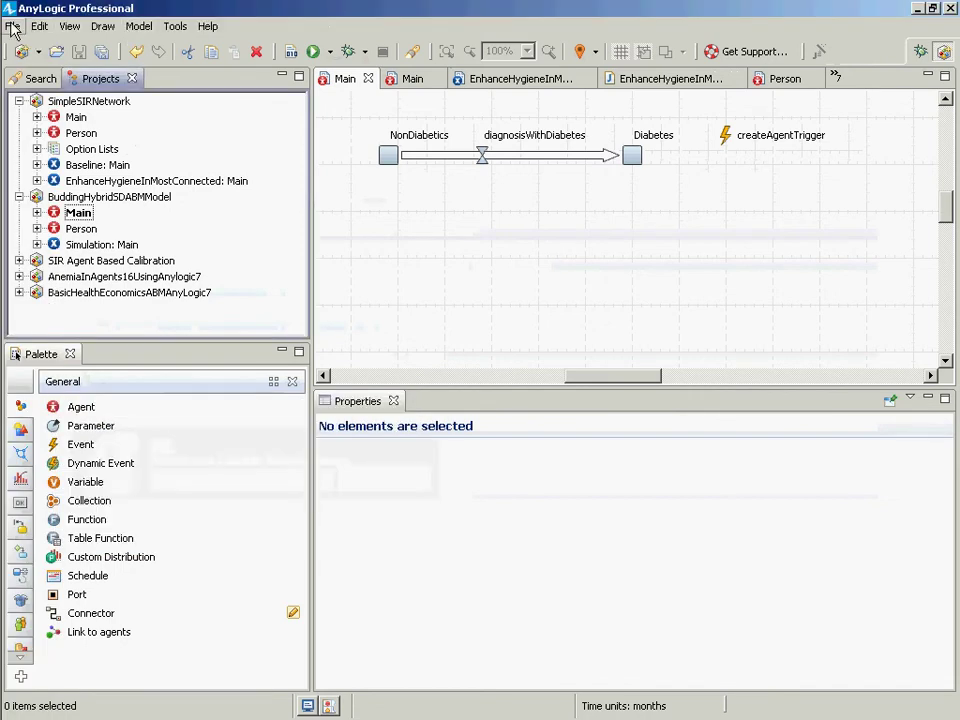
- Close the SimpleSIRNetwork and BuddingHybridSDABMModel models
{"action": "right_click", "coordinate": [68, 102]}
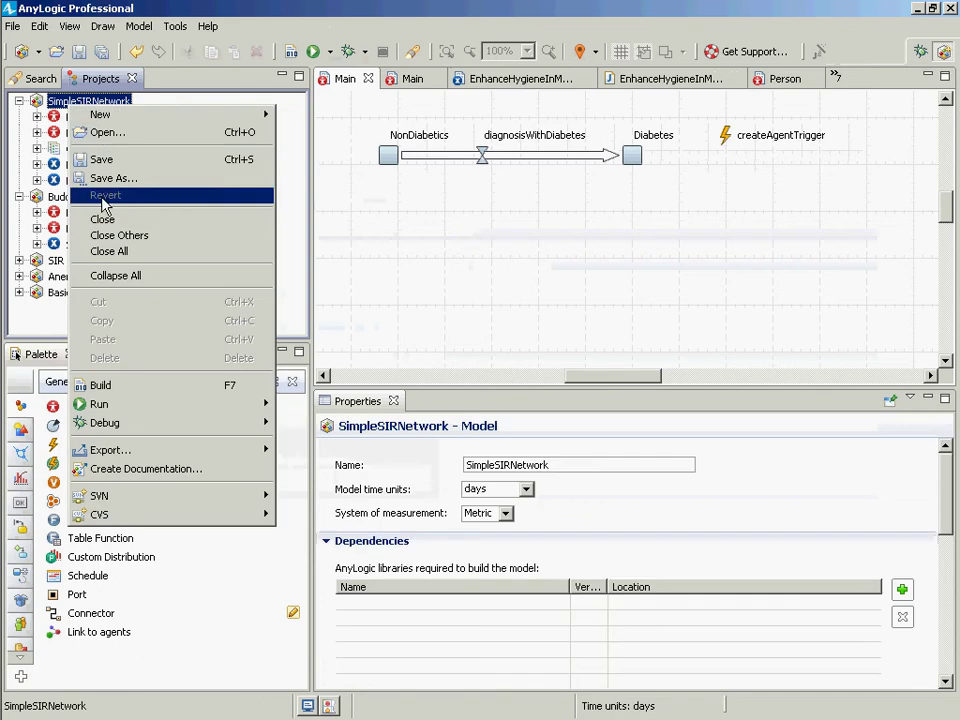
{"action": "left_click", "coordinate": [102, 219]}
{"action": "left_click", "coordinate": [84, 103]}
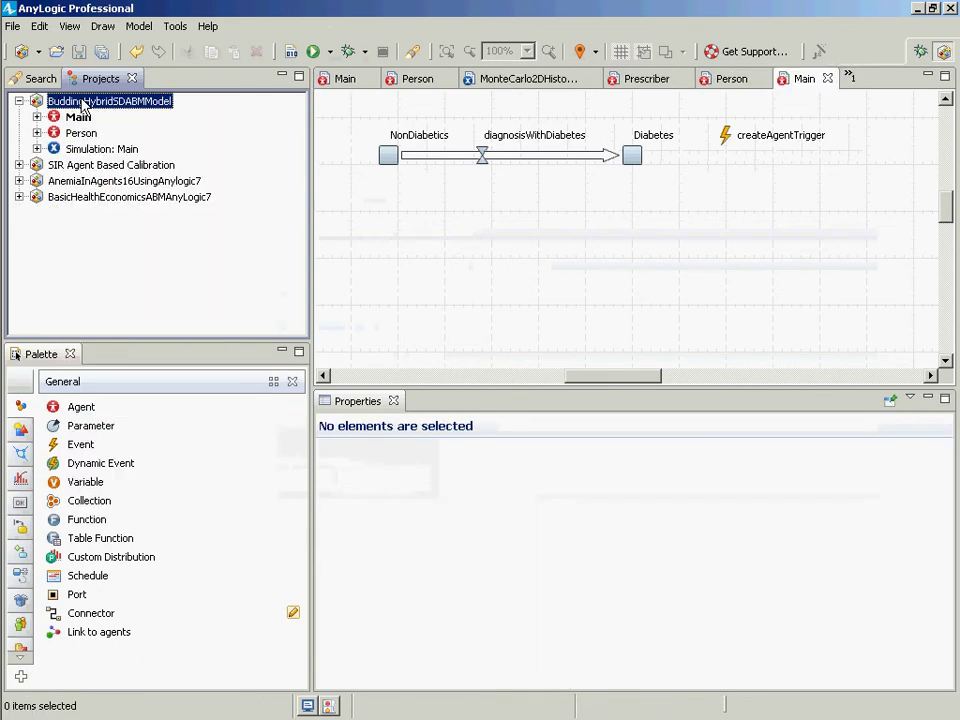
{"action": "right_click", "coordinate": [84, 103]}
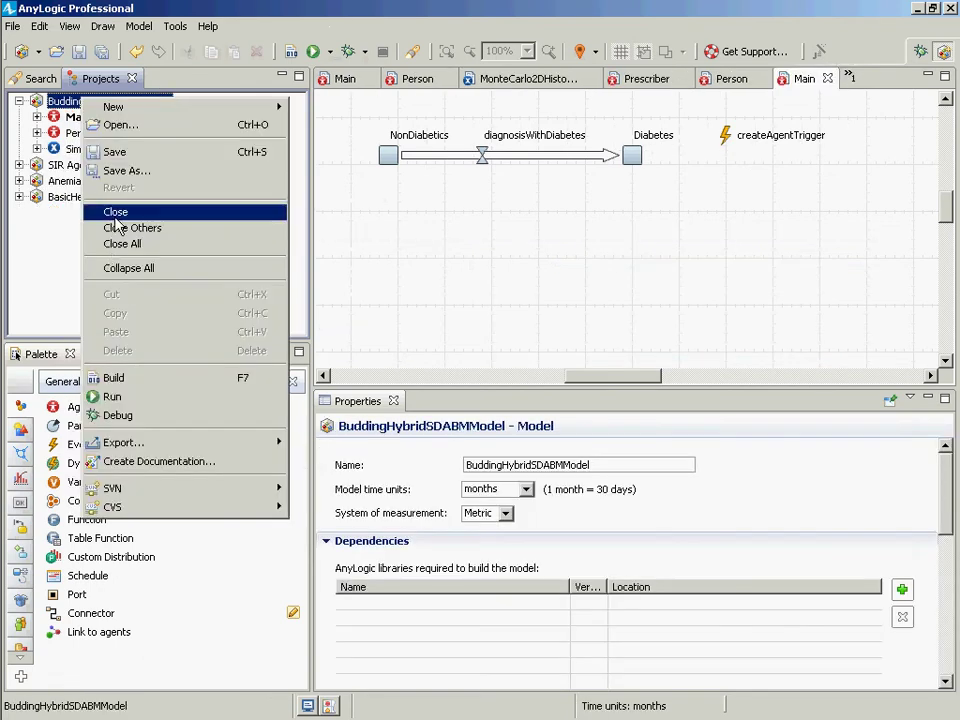
{"action": "left_click", "coordinate": [115, 212]}
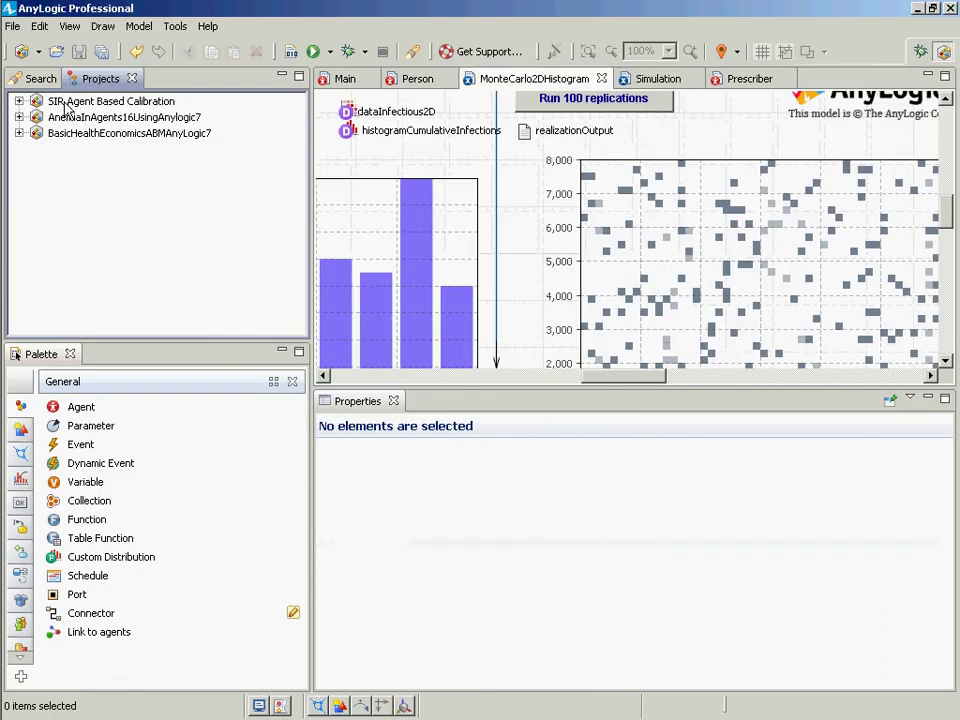
- Close the SIR Agent Based Calibration, AnemiaInAgents16UsingAnylogic7 and BasicHealthEconomicsABMAnyLogic7 models
{"action": "right_click", "coordinate": [65, 101]}
{"action": "left_click", "coordinate": [98, 216]}
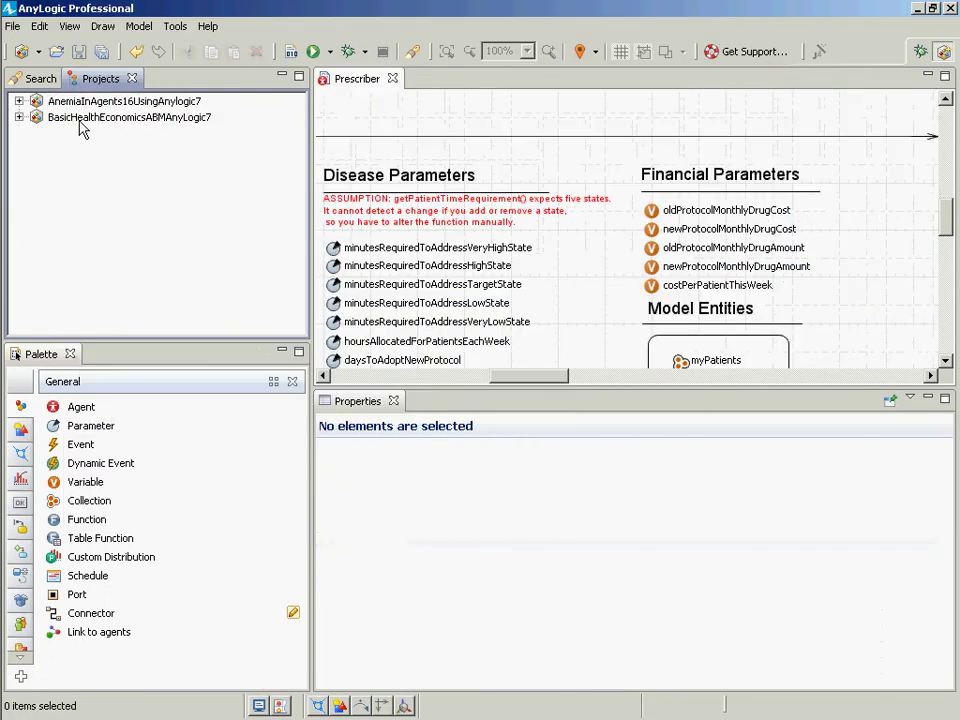
{"action": "right_click", "coordinate": [62, 104]}
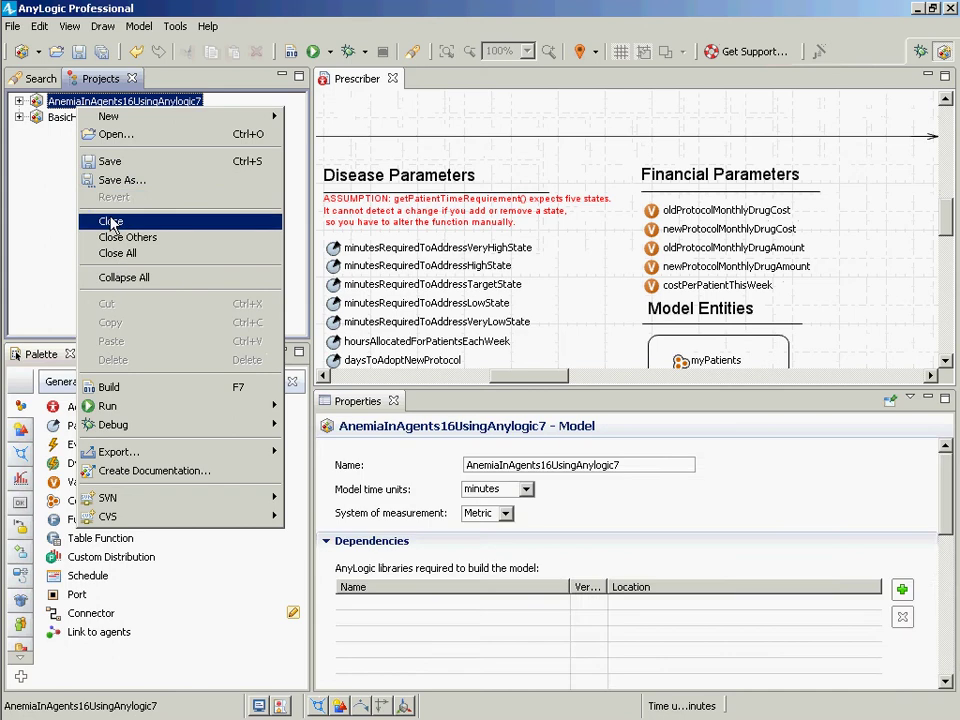
{"action": "left_click", "coordinate": [100, 218]}
{"action": "right_click", "coordinate": [112, 109]}
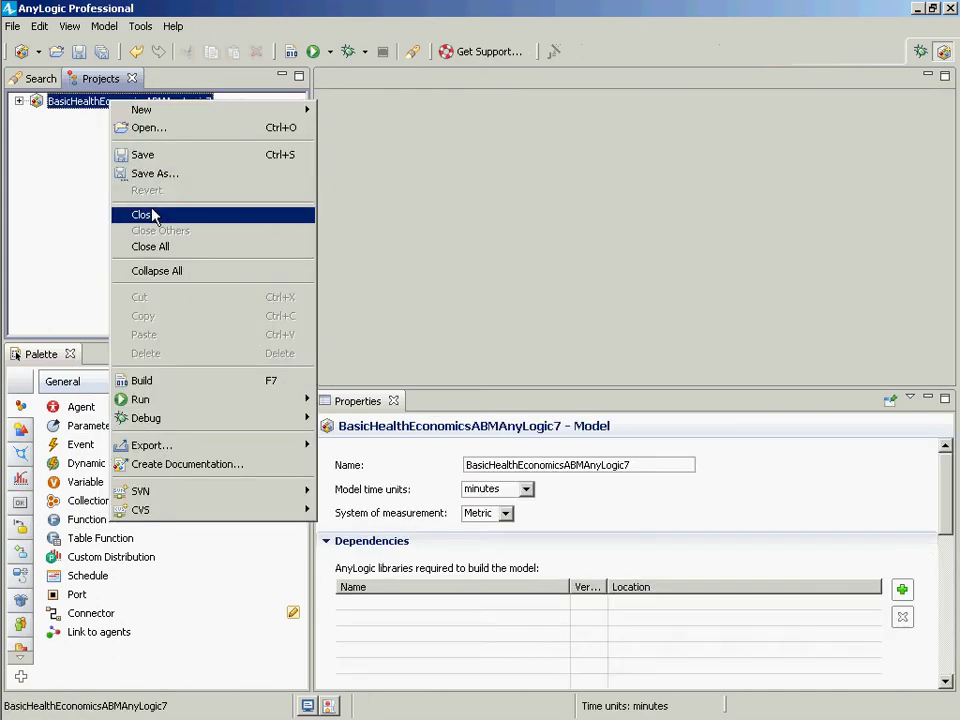
{"action": "left_click", "coordinate": [100, 215]}
- Create a new model named SimpleSIRModelNC2 in the default location
{"action": "left_click", "coordinate": [14, 26]}
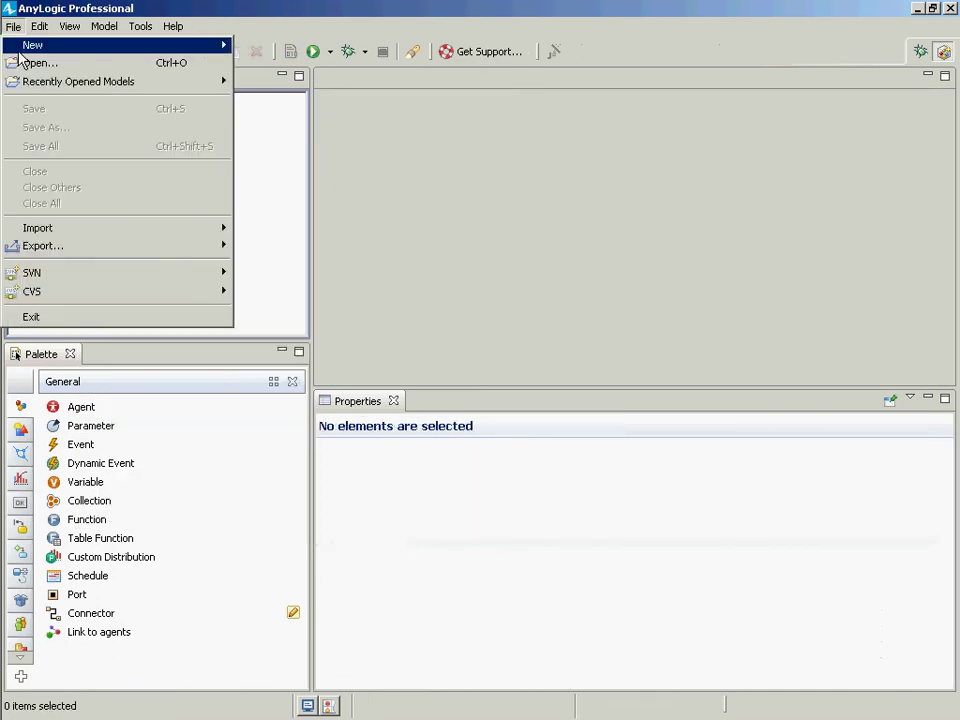
{"action": "mouse_move", "coordinate": [24, 46]}
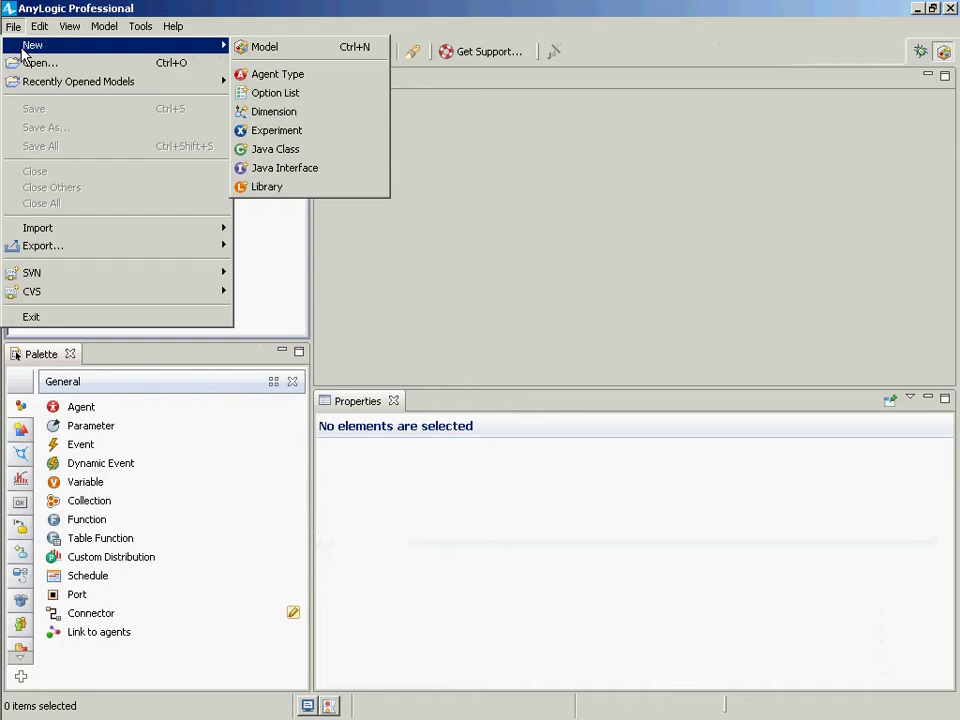
{"action": "key", "text": "Right"}
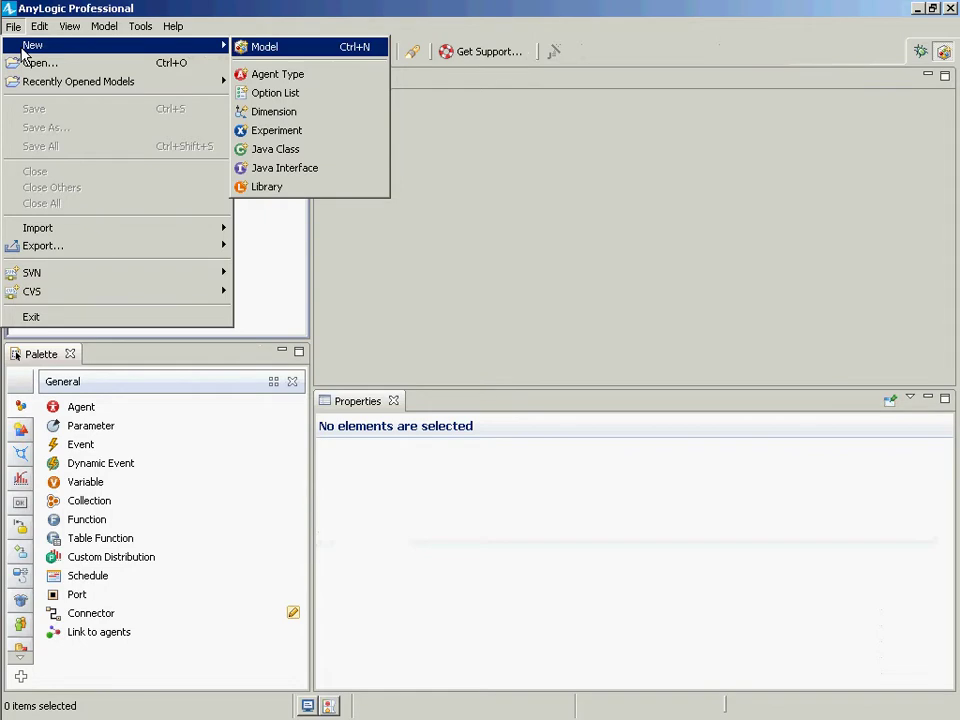
{"action": "key", "text": "Return"}
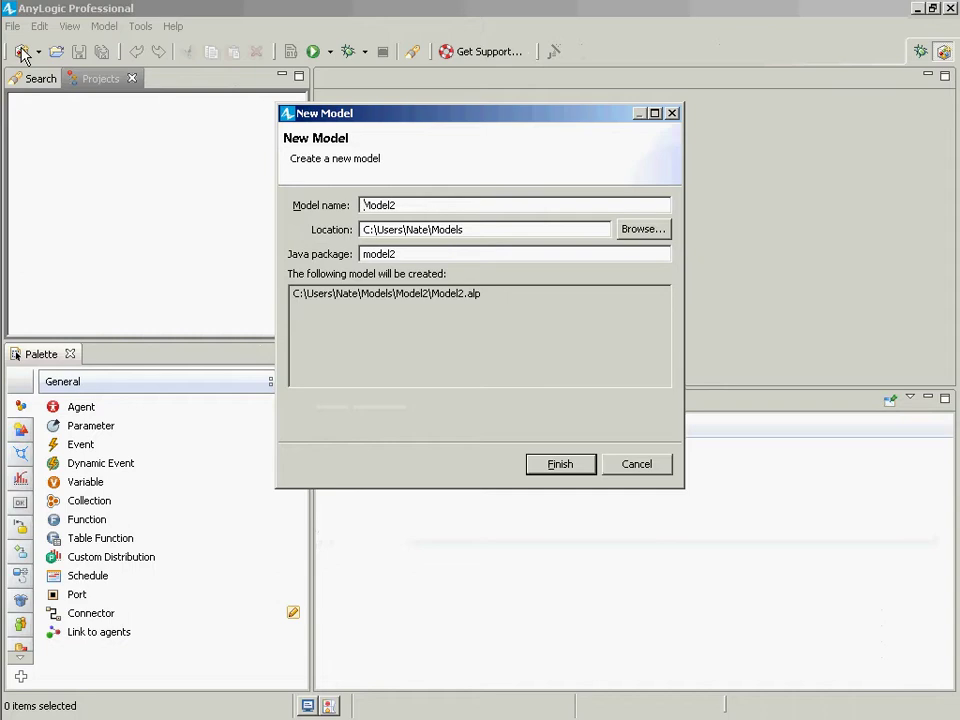
{"action": "key", "text": "ctrl+a"}
{"action": "type", "text": "SimpleS"}
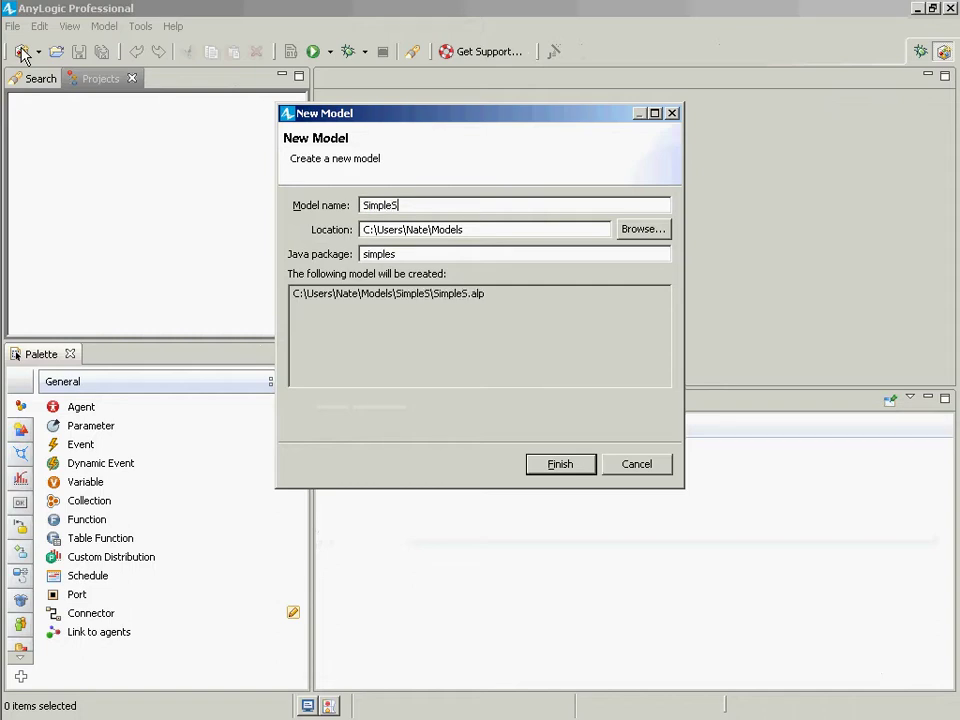
{"action": "type", "text": "IRModelN"}
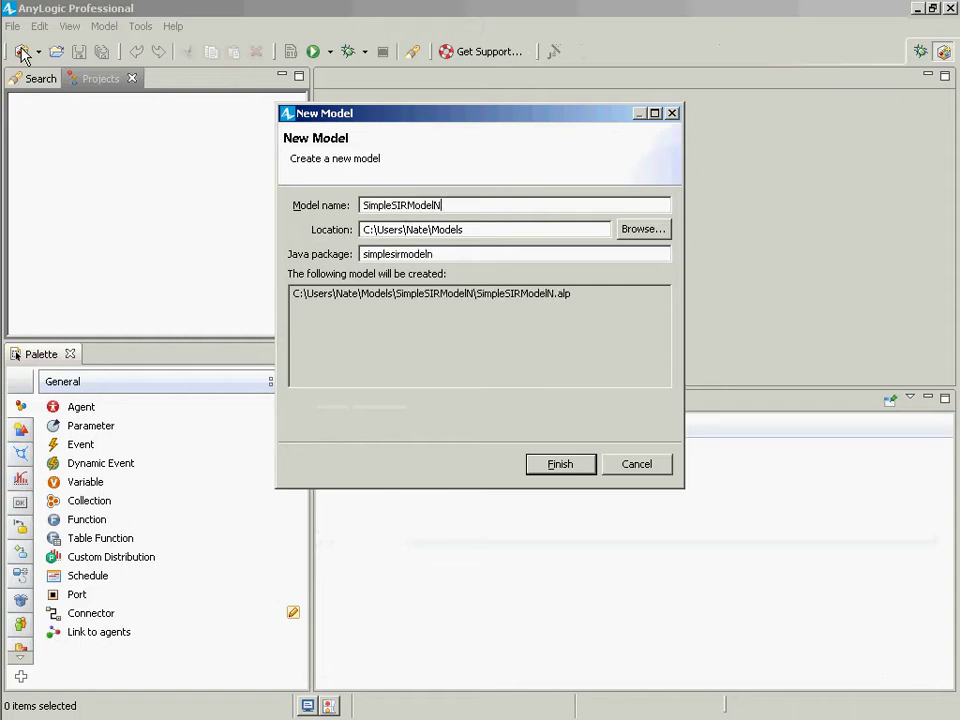
{"action": "type", "text": "C2"}
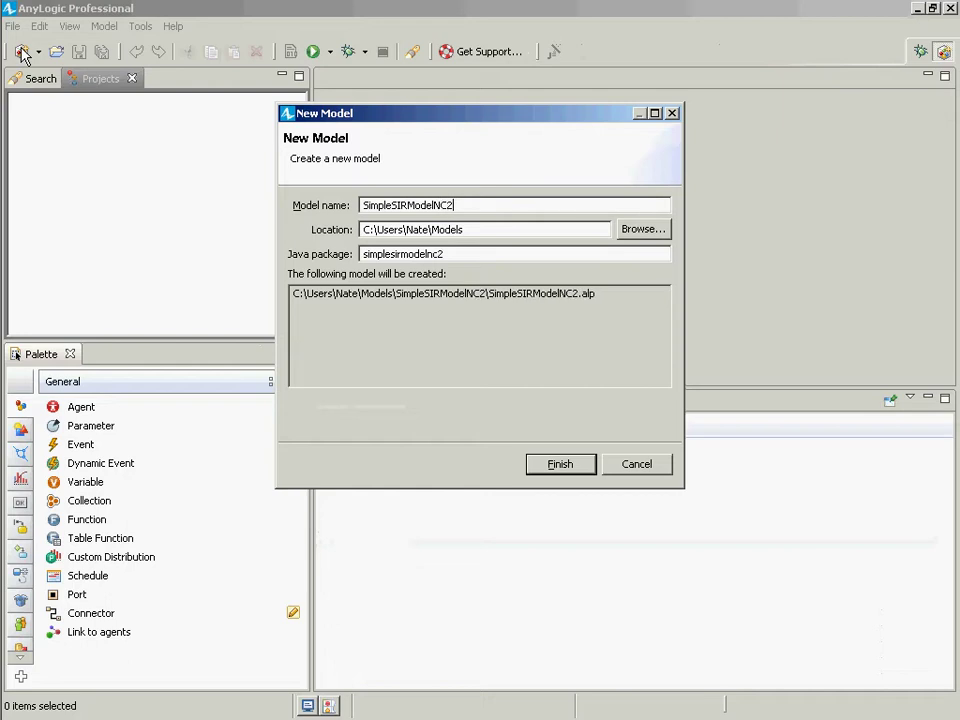
{"action": "key", "text": "Return"}
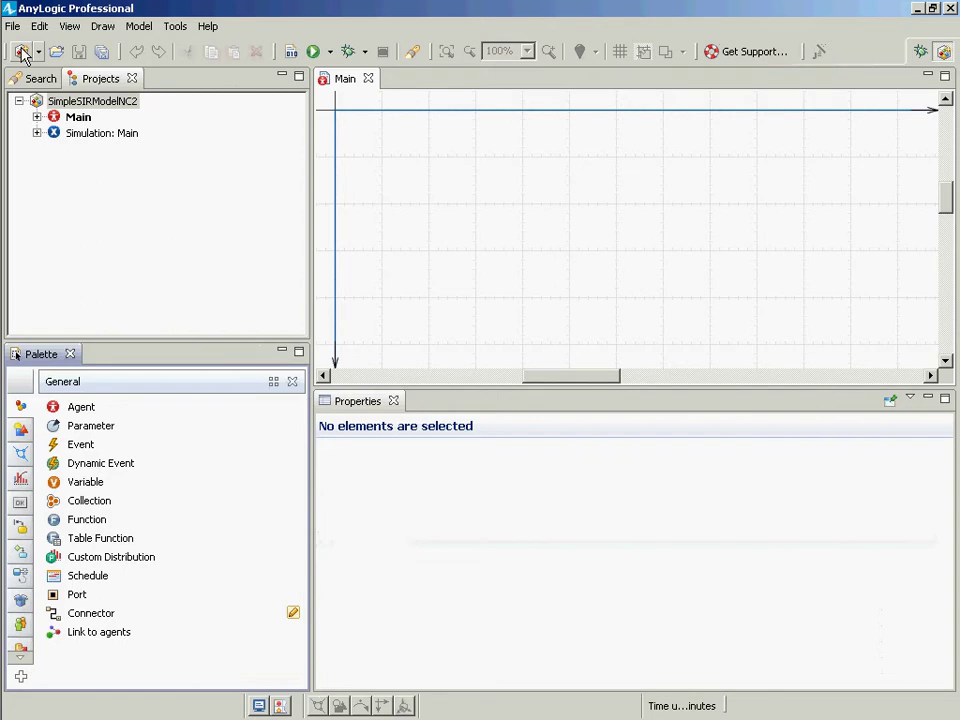
- Add a new agent type named Person to the SimpleSIRModelNC2 model, created from scratch without a template
{"action": "left_click", "coordinate": [82, 102]}
{"action": "right_click", "coordinate": [82, 102]}
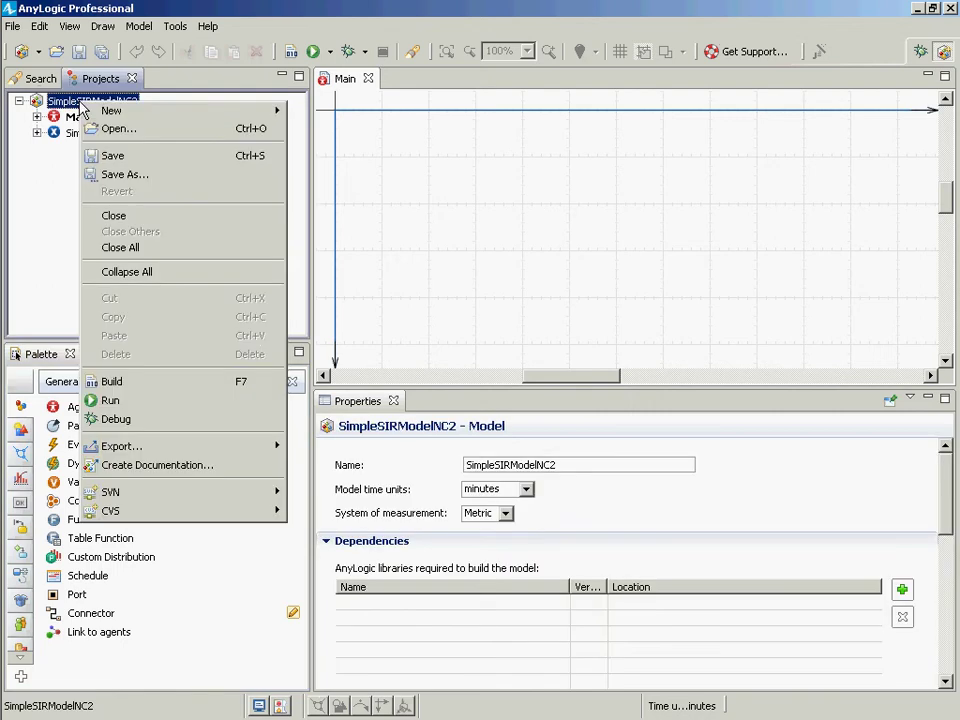
{"action": "mouse_move", "coordinate": [112, 111]}
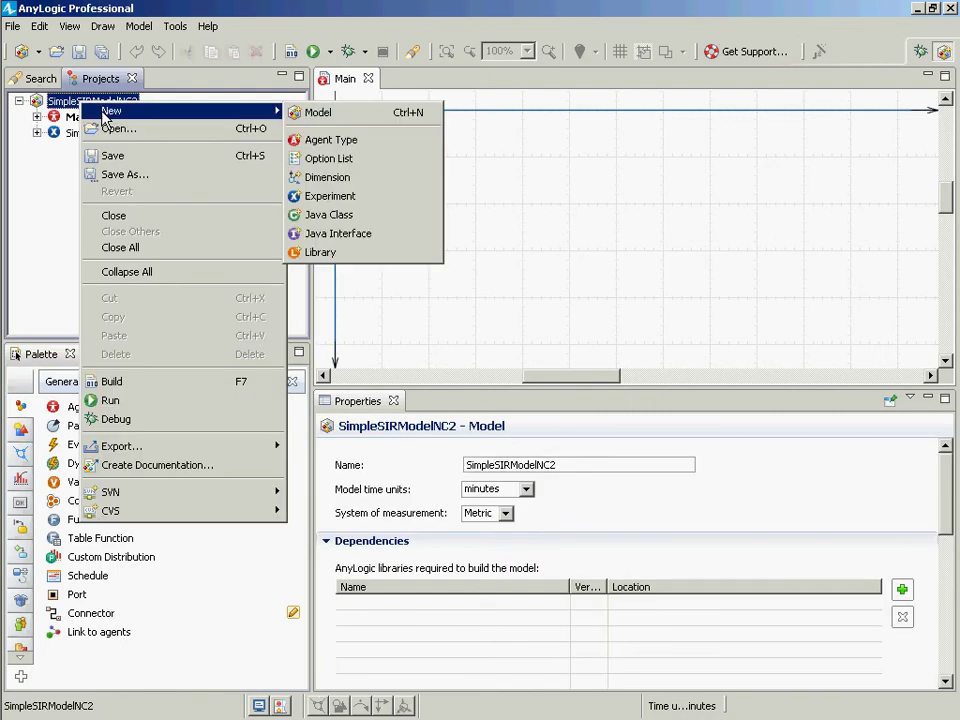
{"action": "left_click", "coordinate": [340, 141]}
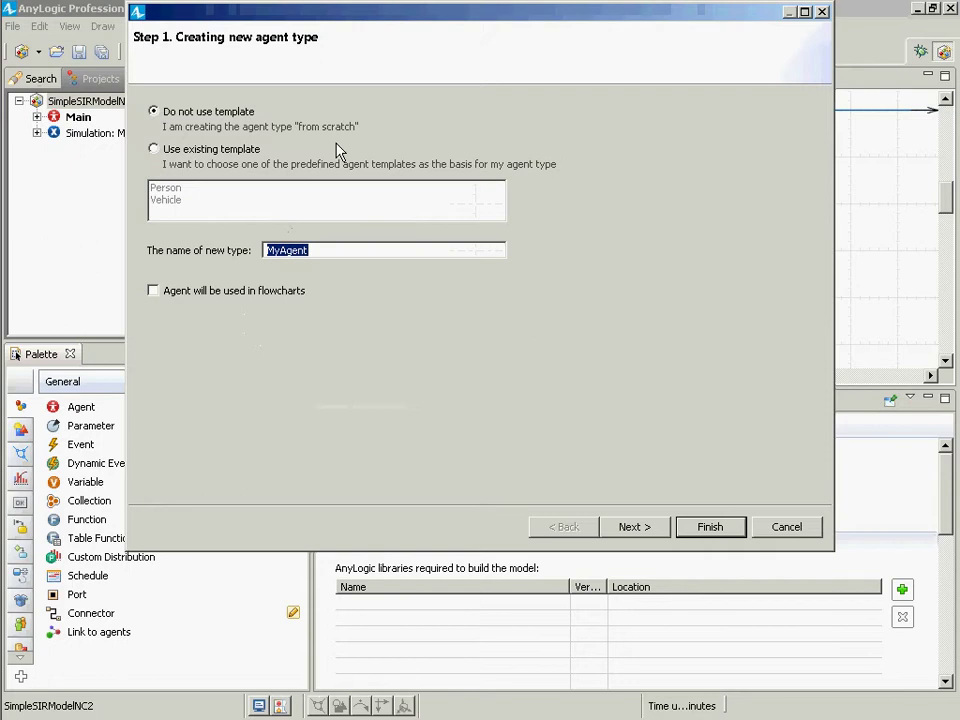
{"action": "type", "text": "Person"}
{"action": "left_click", "coordinate": [709, 526]}
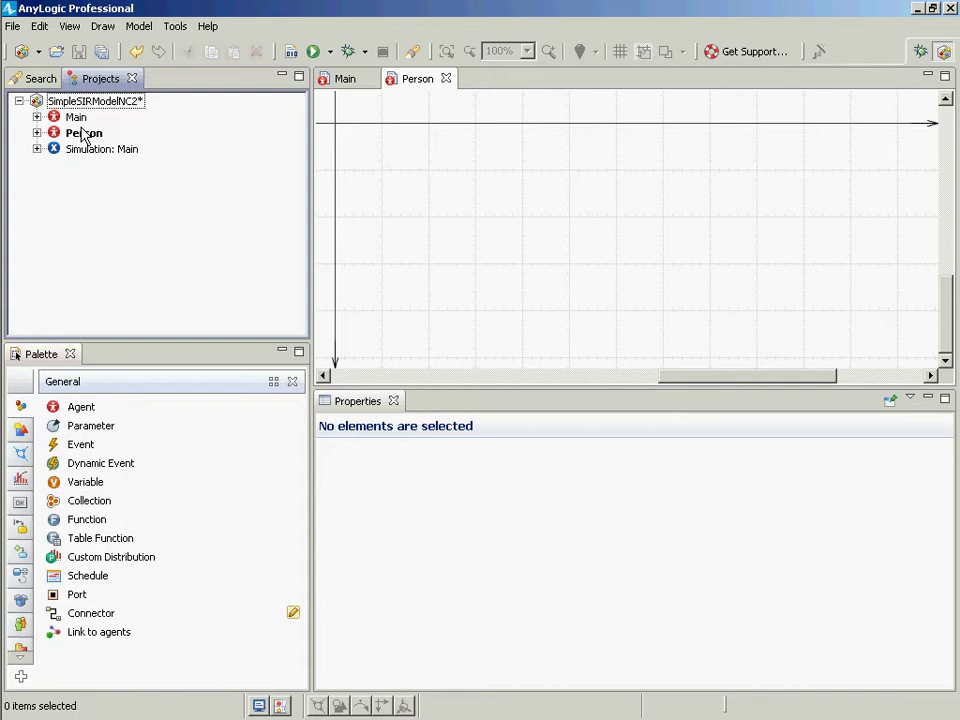
- Select the Person agent type and examine the presentation shapes available for it
{"action": "left_click", "coordinate": [84, 134]}
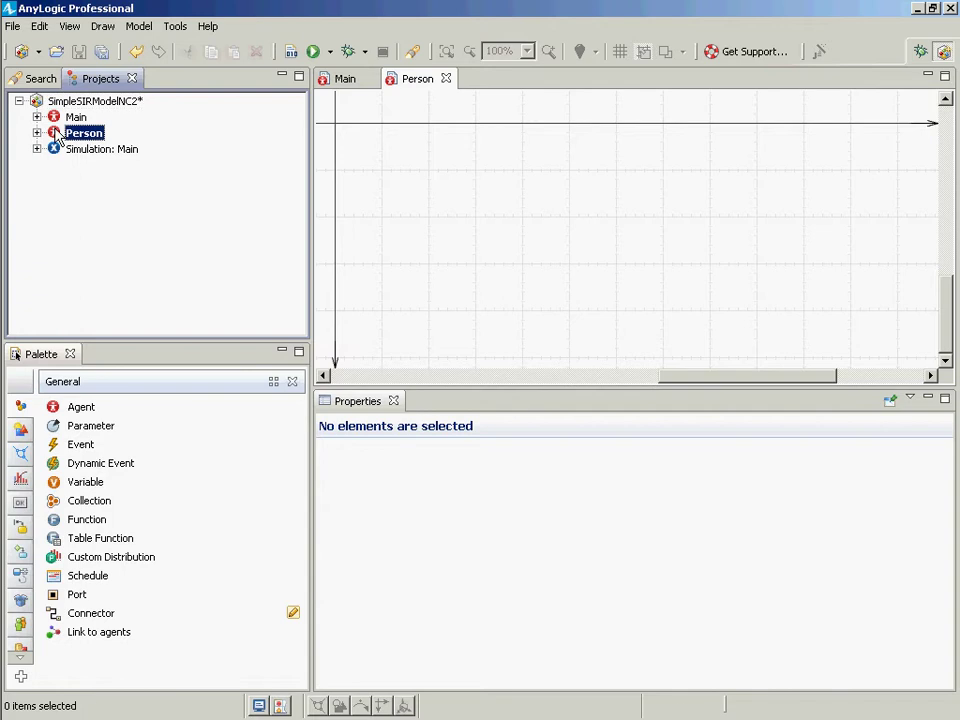
{"action": "left_click", "coordinate": [19, 431]}
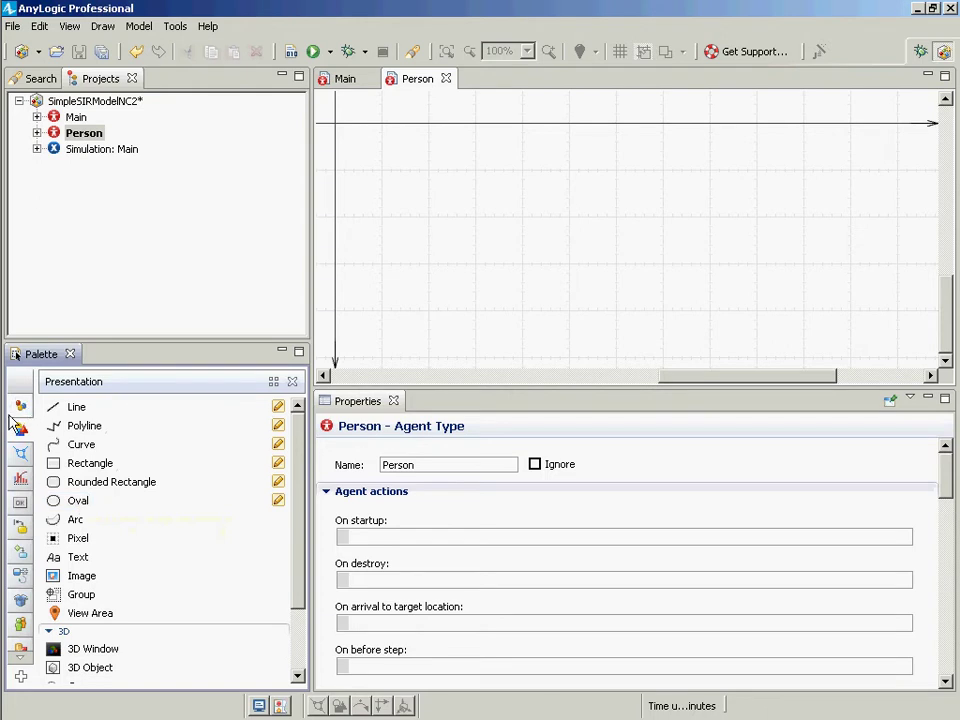
{"action": "mouse_move", "coordinate": [14, 426]}
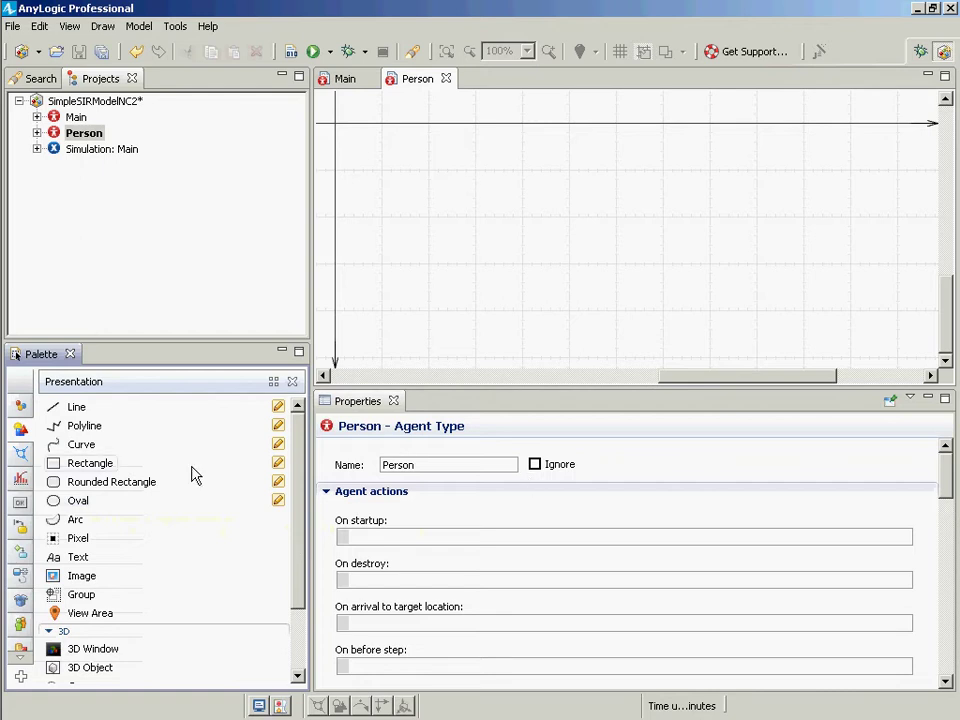
{"action": "scroll", "coordinate": [154, 602], "scroll_direction": "down", "scroll_amount": 3}
{"action": "scroll", "coordinate": [153, 612], "scroll_direction": "up", "scroll_amount": 3}
{"action": "key", "text": "alt+Tab"}
{"action": "key", "text": "alt+Tab"}
{"action": "key", "text": "alt+Tab"}
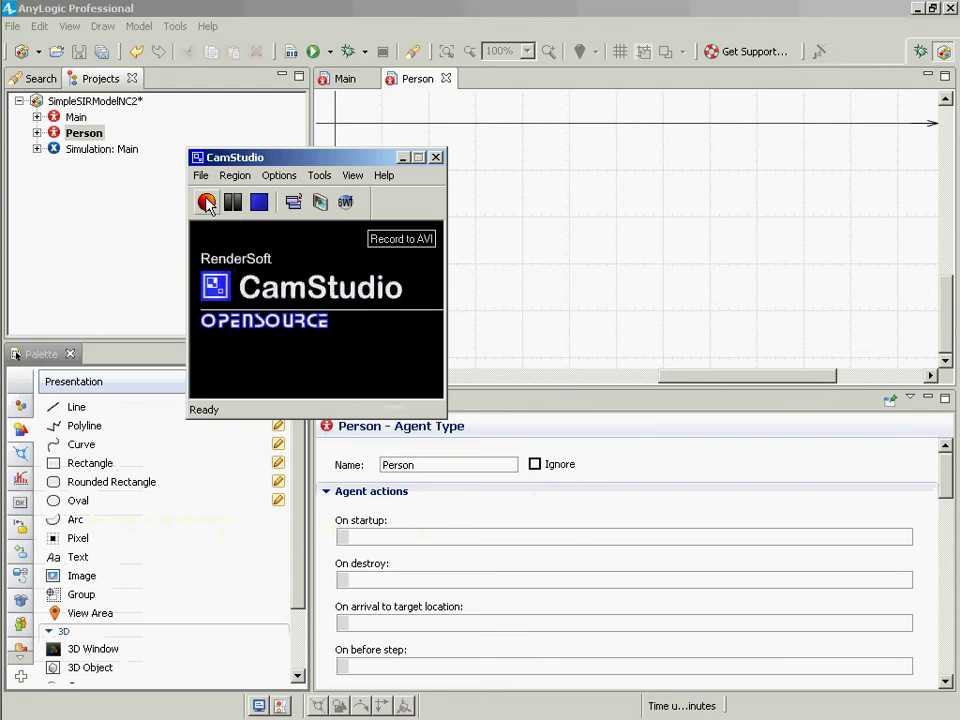
{"action": "left_click", "coordinate": [206, 203]}
{"action": "key", "text": "alt+Tab"}
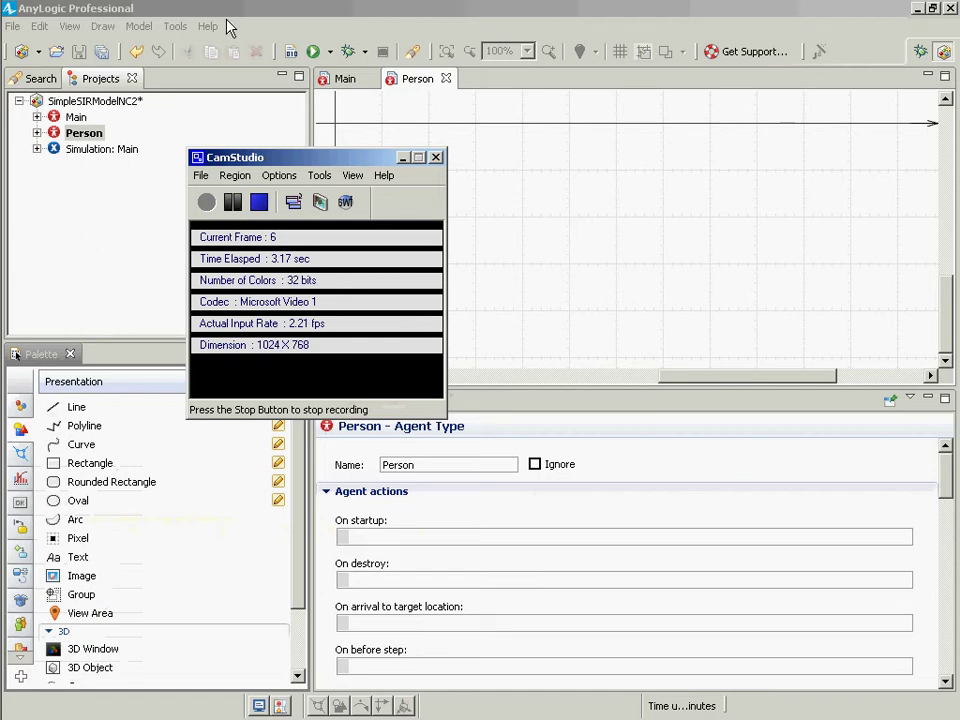
- Place the ready-made Person picture on the Person agent type's canvas at about X 110, Y 40
{"action": "left_click", "coordinate": [223, 12]}
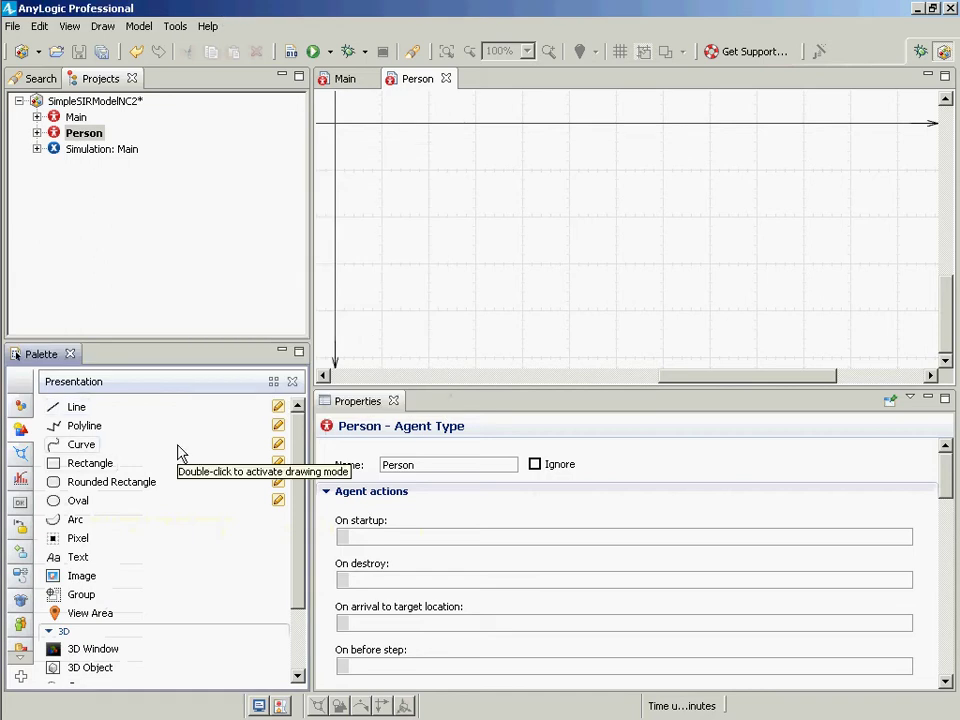
{"action": "scroll", "coordinate": [55, 610], "scroll_direction": "down", "scroll_amount": 2}
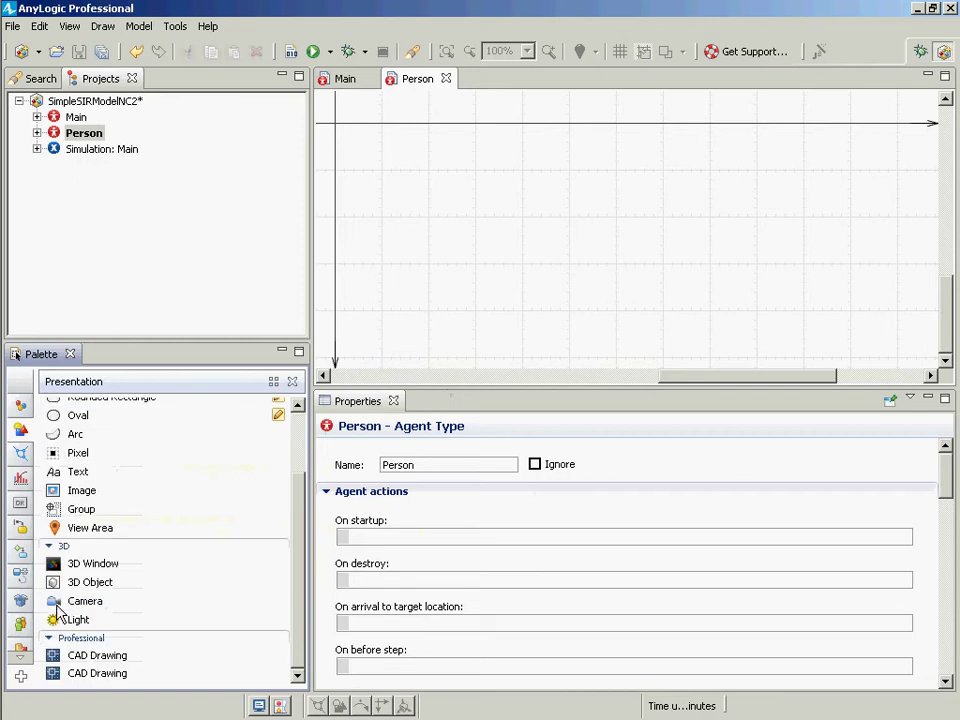
{"action": "scroll", "coordinate": [70, 611], "scroll_direction": "up", "scroll_amount": 2}
{"action": "scroll", "coordinate": [71, 611], "scroll_direction": "down", "scroll_amount": 2}
{"action": "scroll", "coordinate": [70, 612], "scroll_direction": "up", "scroll_amount": 2}
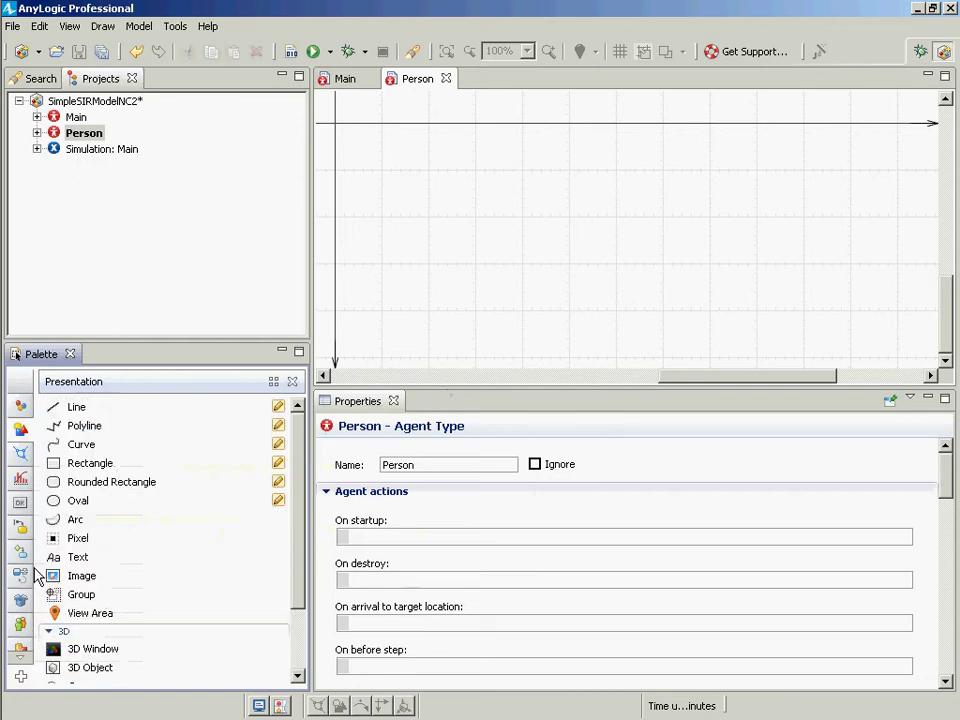
{"action": "left_click", "coordinate": [22, 658]}
{"action": "left_click", "coordinate": [22, 658]}
{"action": "left_click", "coordinate": [20, 600]}
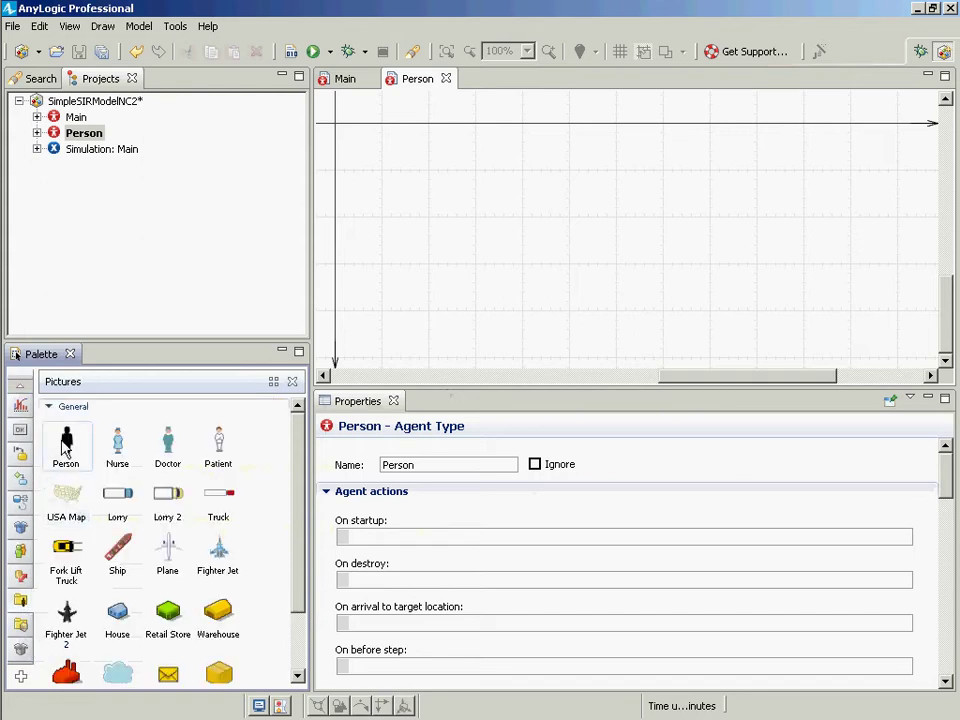
{"action": "left_click_drag", "start_coordinate": [63, 450], "coordinate": [428, 192]}
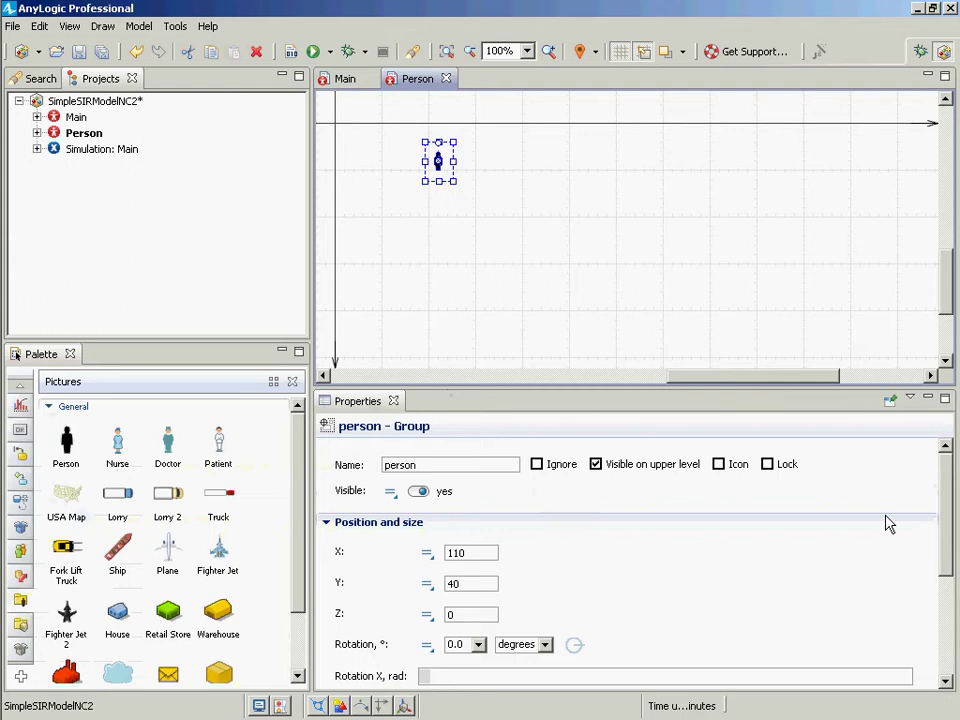
- Expand the Person agent type's presentation in the project tree and select the shapeBody curve inside the person group
{"action": "left_click", "coordinate": [950, 507]}
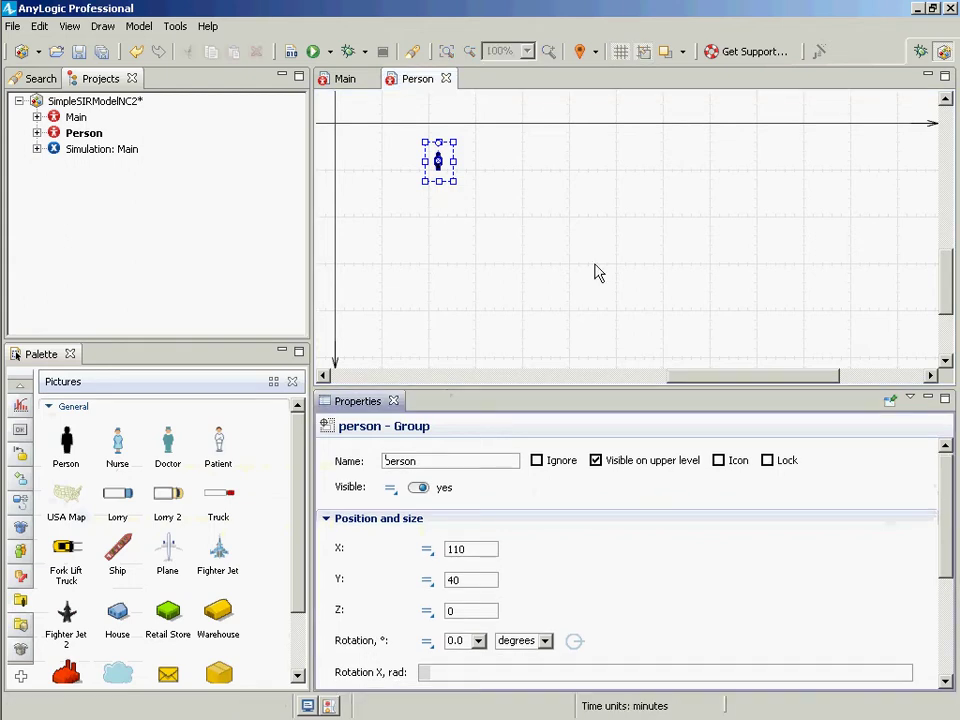
{"action": "left_click", "coordinate": [37, 133]}
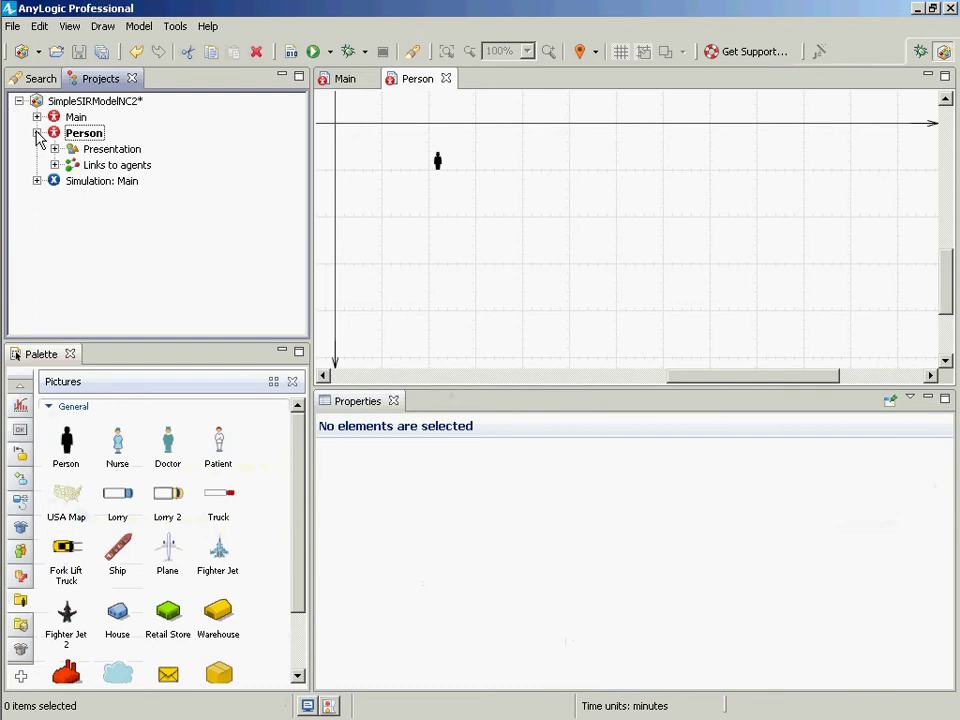
{"action": "left_click", "coordinate": [54, 149]}
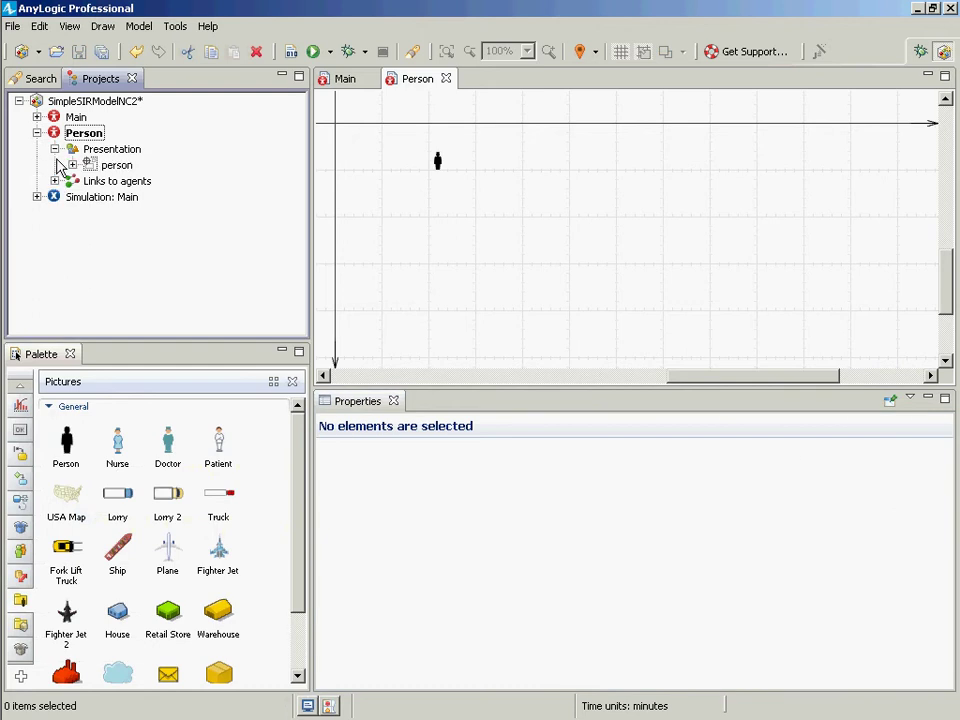
{"action": "left_click", "coordinate": [72, 165]}
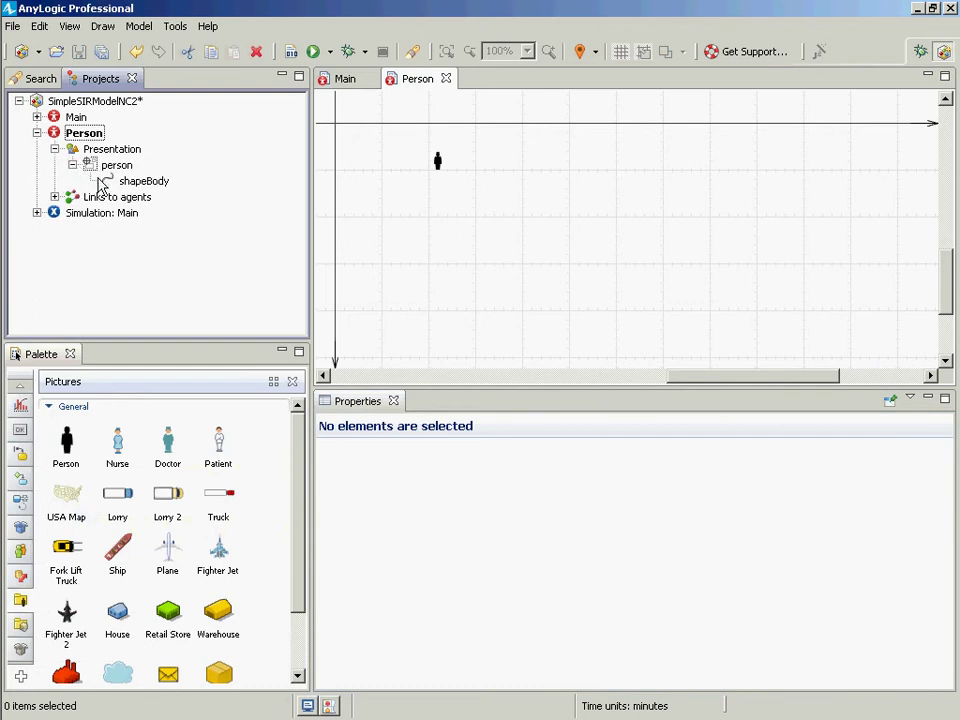
{"action": "left_click", "coordinate": [114, 166]}
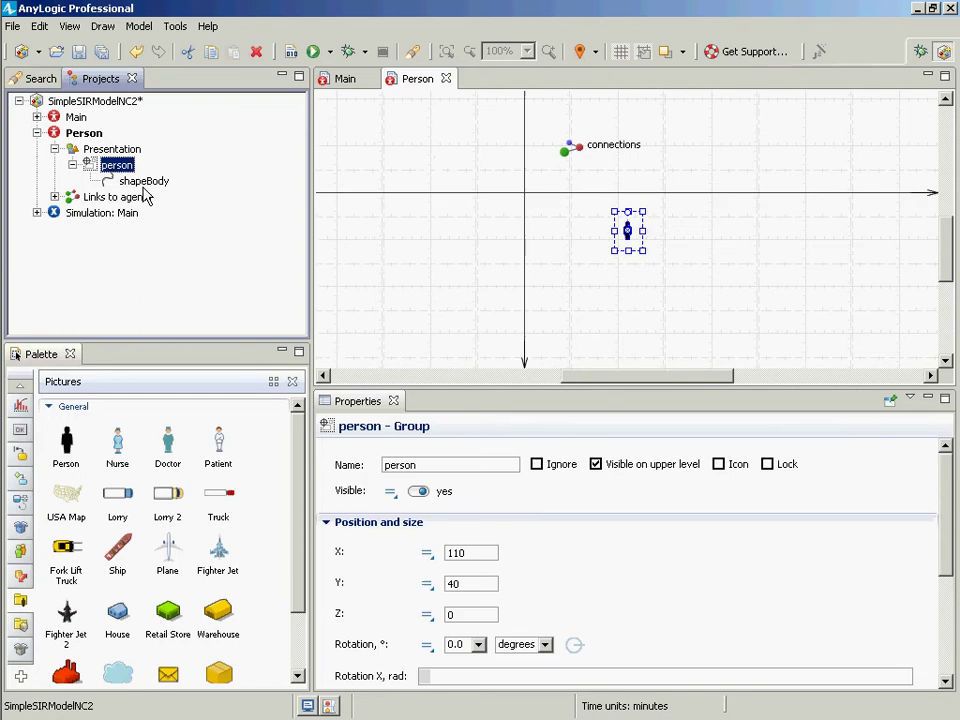
{"action": "left_click", "coordinate": [147, 183]}
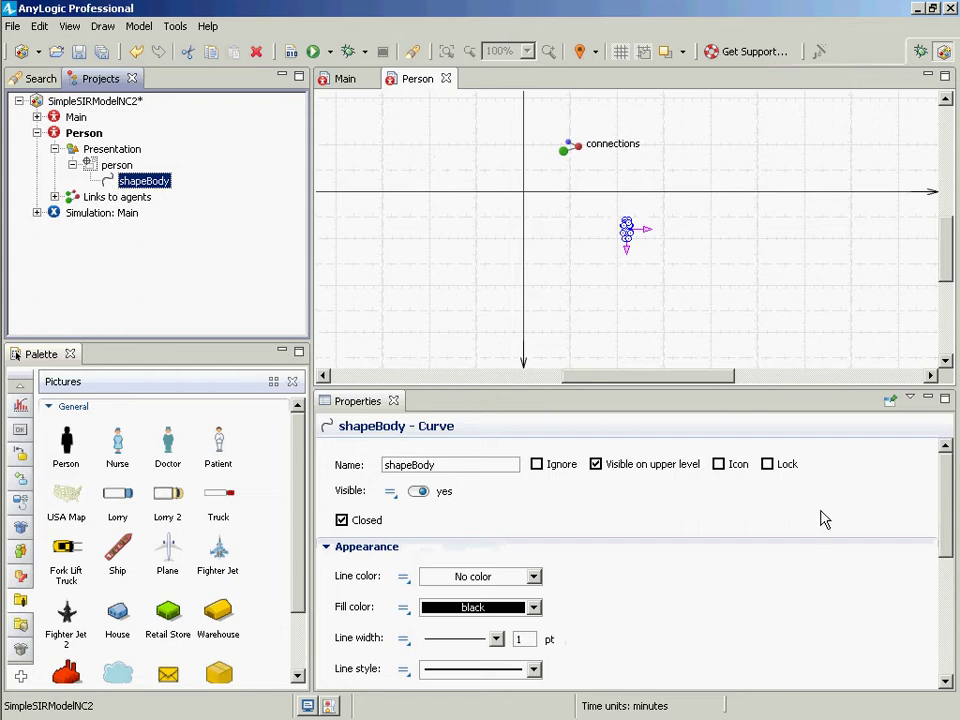
- Set the line color of the shapeBody curve to red
{"action": "left_click", "coordinate": [932, 528]}
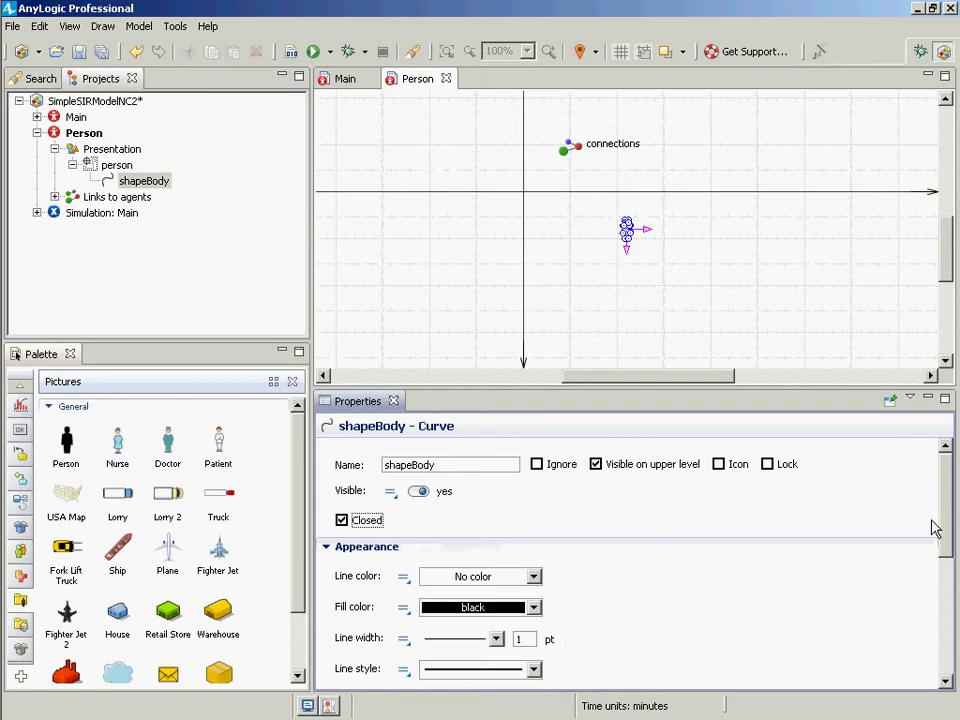
{"action": "left_click_drag", "start_coordinate": [943, 544], "coordinate": [943, 576]}
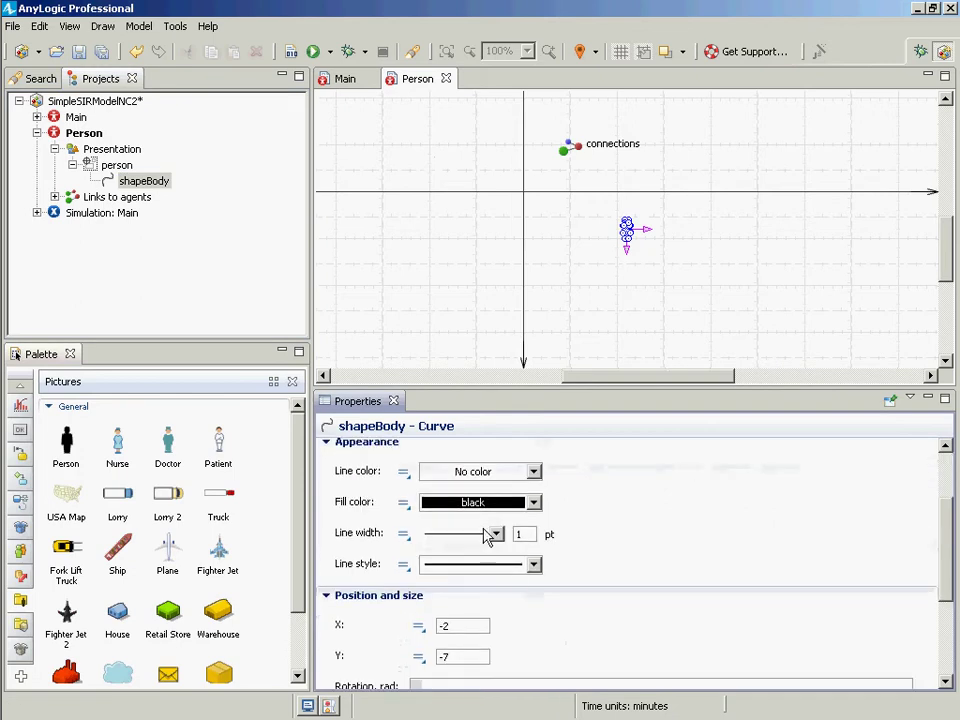
{"action": "scroll", "coordinate": [515, 588], "scroll_direction": "down", "scroll_amount": 3}
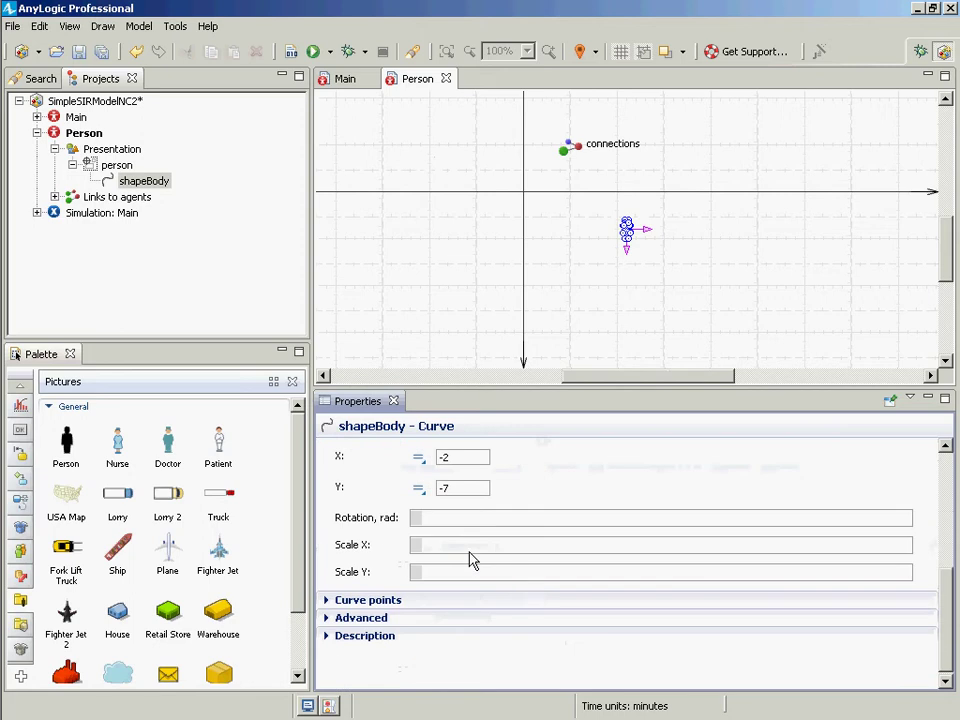
{"action": "scroll", "coordinate": [472, 560], "scroll_direction": "up", "scroll_amount": 3}
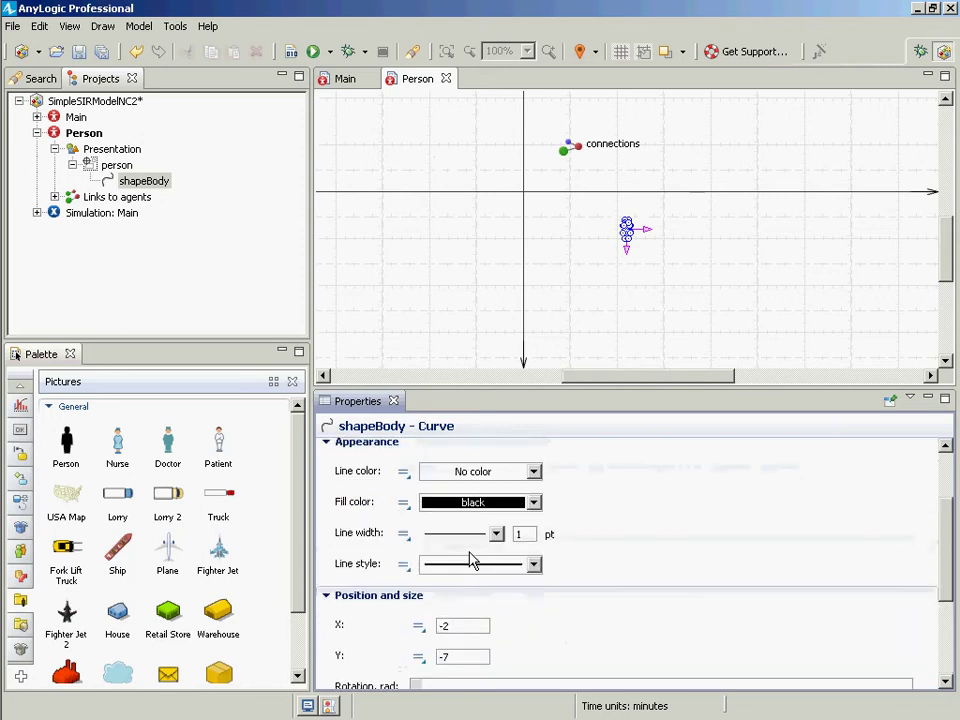
{"action": "scroll", "coordinate": [468, 556], "scroll_direction": "up", "scroll_amount": 1}
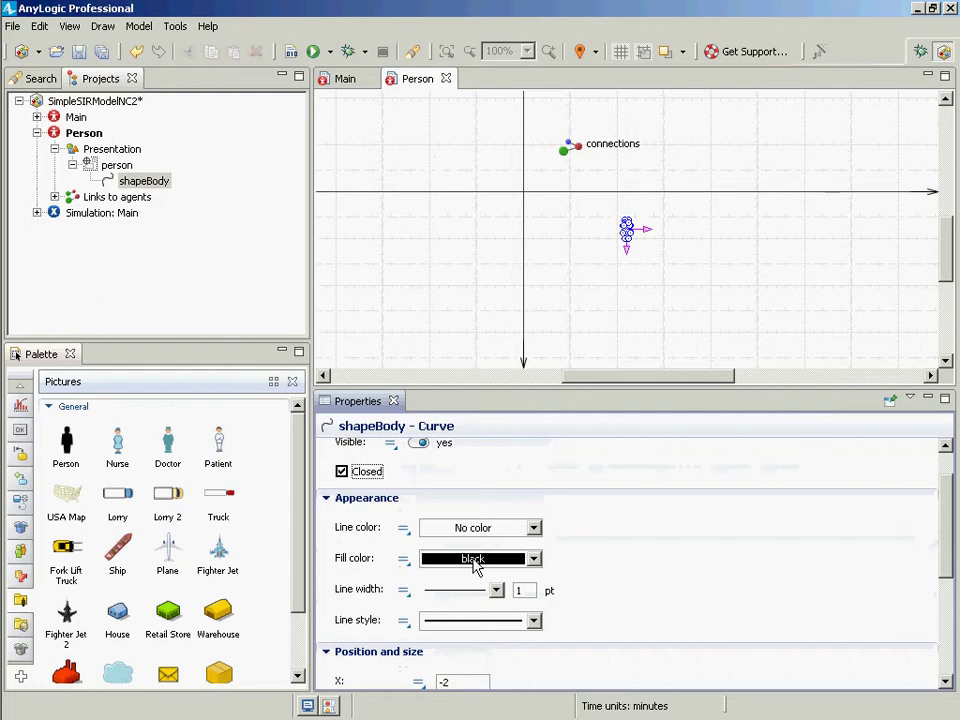
{"action": "left_click", "coordinate": [467, 530]}
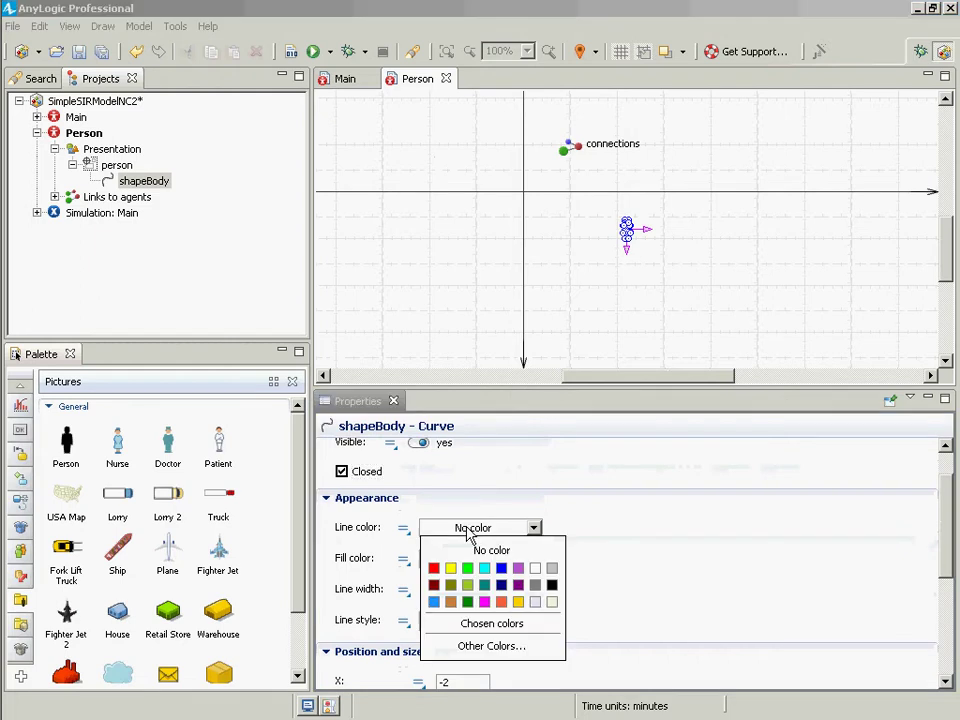
{"action": "left_click", "coordinate": [434, 569]}
- Move the person picture group to the canvas origin at X 0, Y 0
{"action": "left_click", "coordinate": [652, 316]}
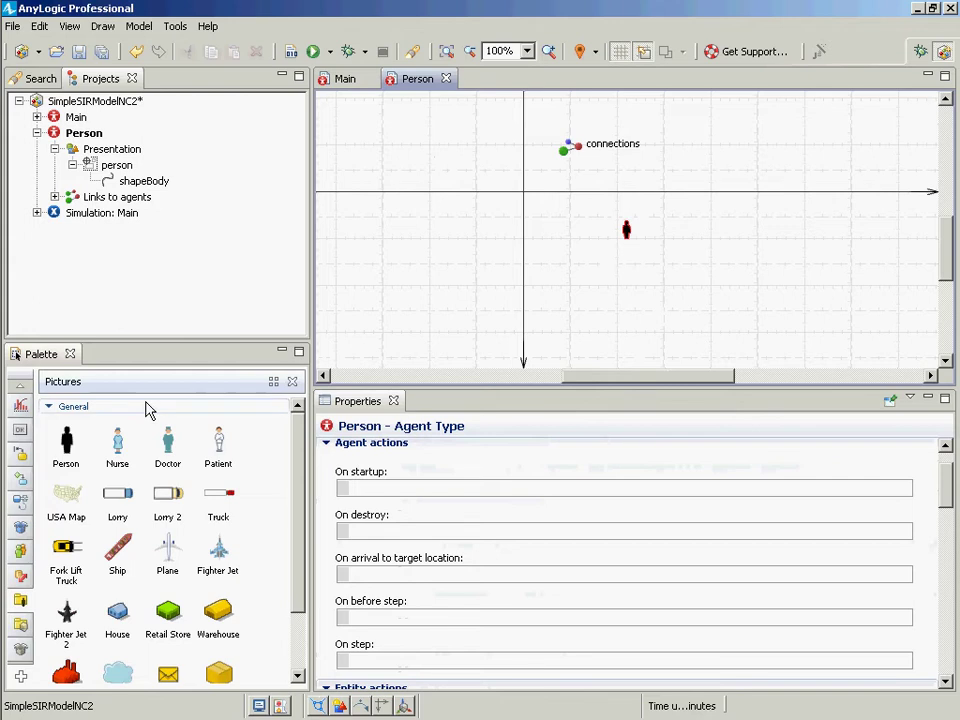
{"action": "mouse_move", "coordinate": [10, 484]}
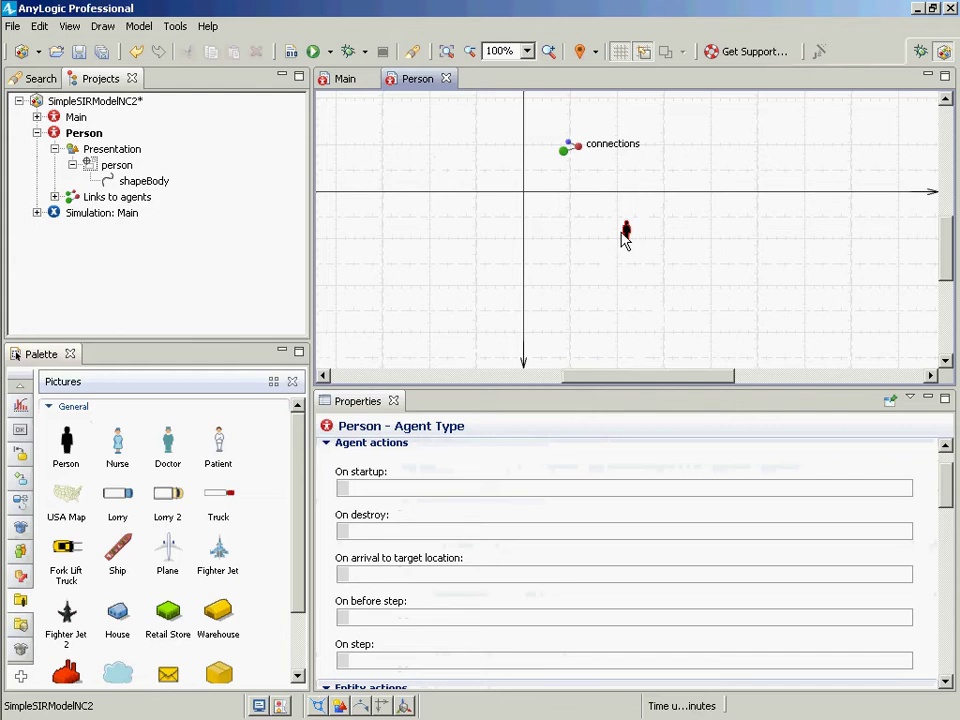
{"action": "left_click_drag", "start_coordinate": [628, 232], "coordinate": [525, 197]}
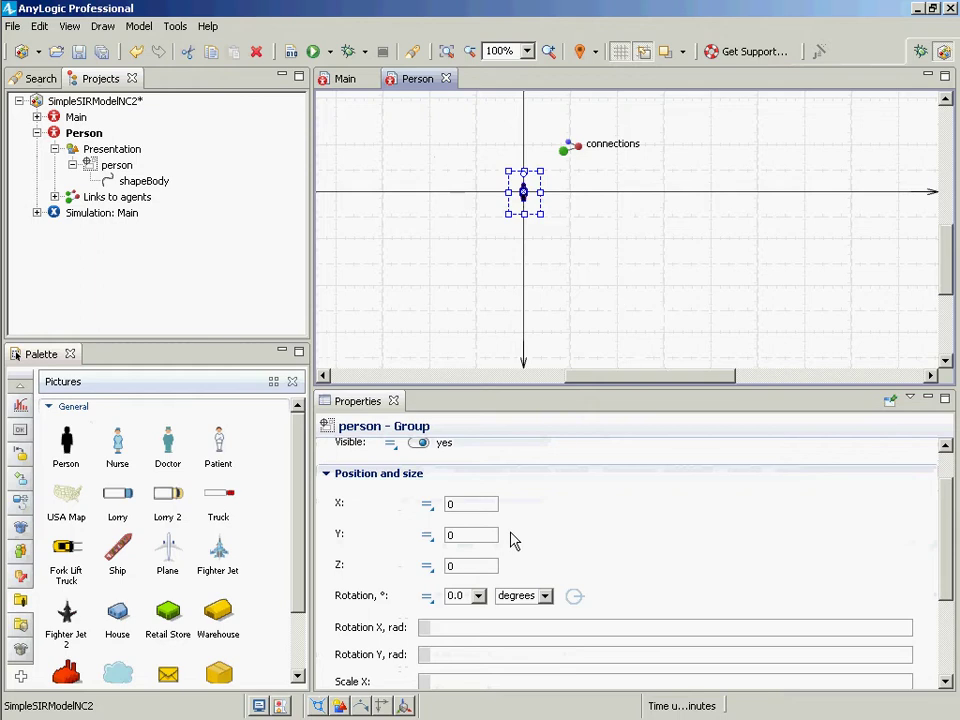
- Examine the value options offered for the shapeBody curve's line color, including the dynamic value
{"action": "left_click", "coordinate": [523, 203]}
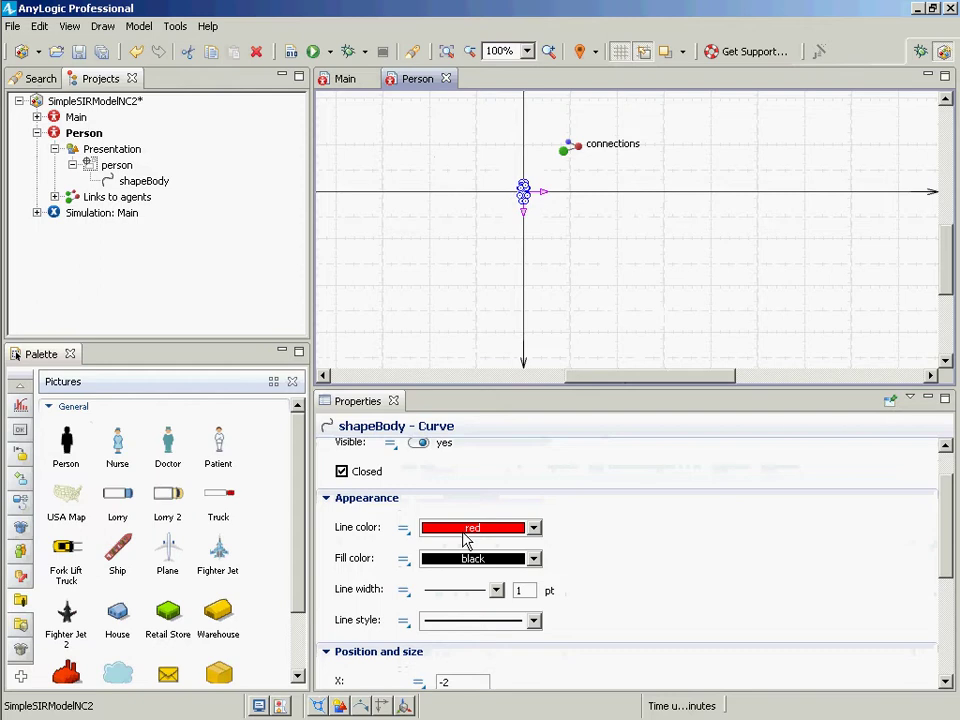
{"action": "left_click", "coordinate": [404, 532]}
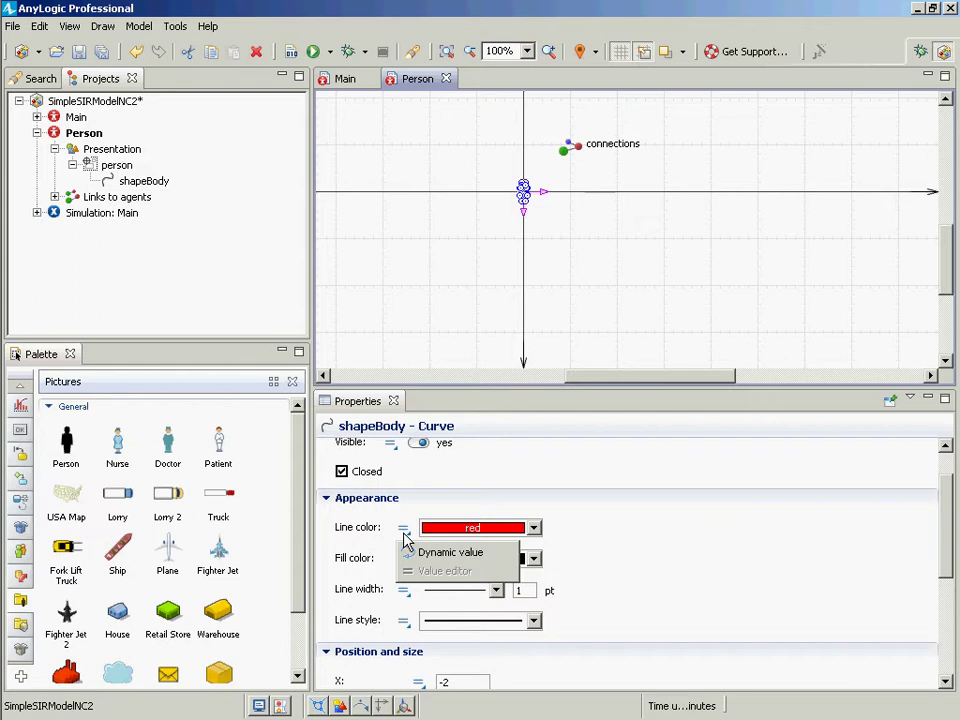
{"action": "left_click", "coordinate": [577, 250]}
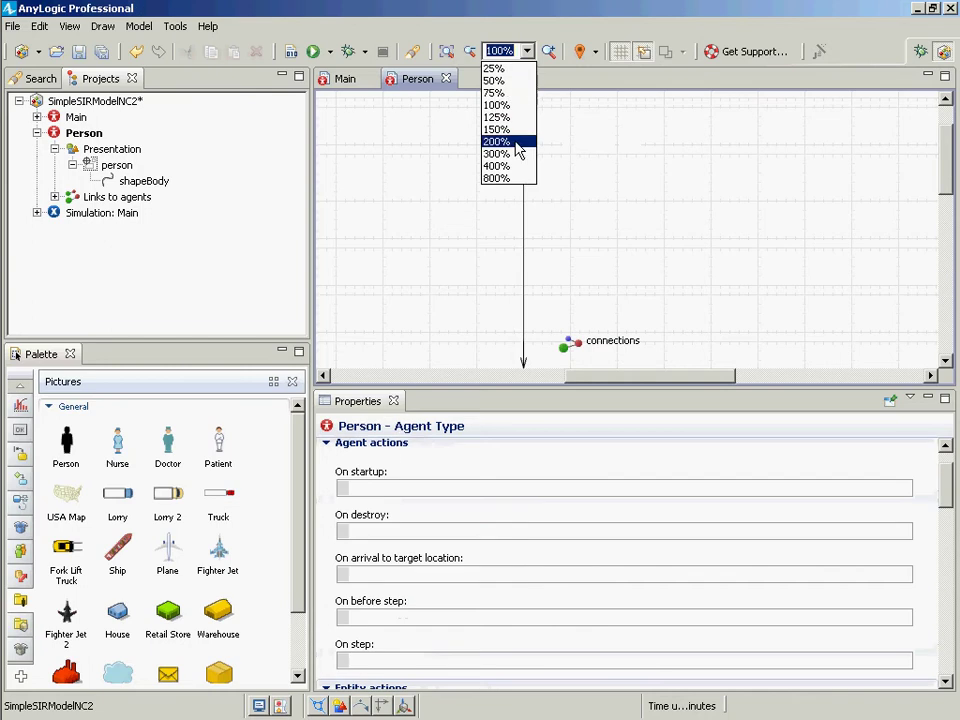
- Inspect the outlined person picture at the origin in close-up, then restore the canvas to 100% magnification
{"action": "left_click", "coordinate": [515, 154]}
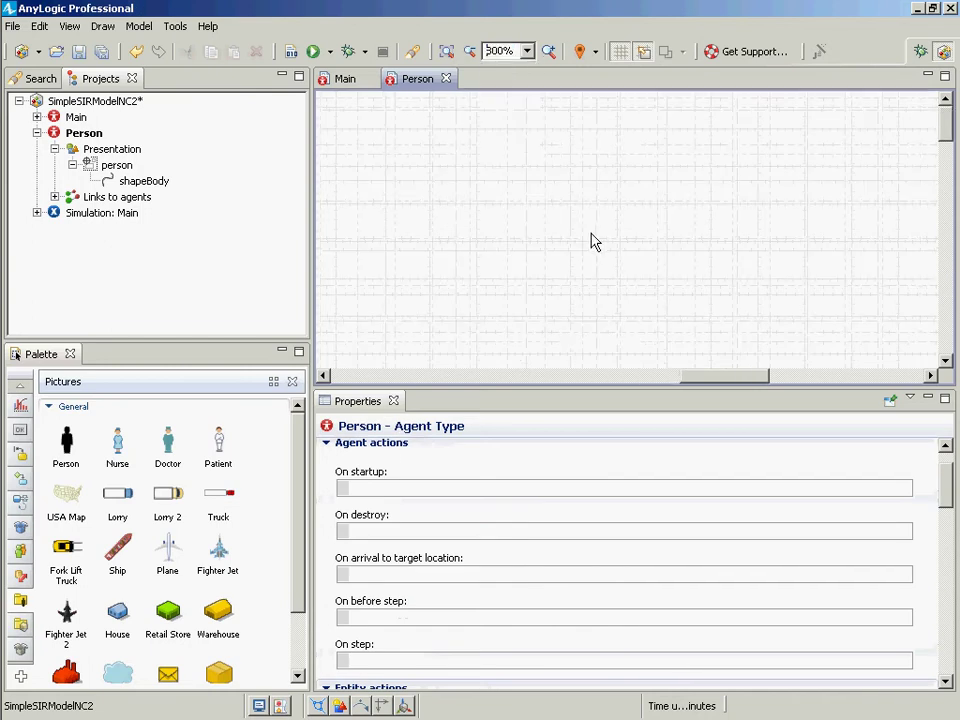
{"action": "left_click", "coordinate": [949, 235]}
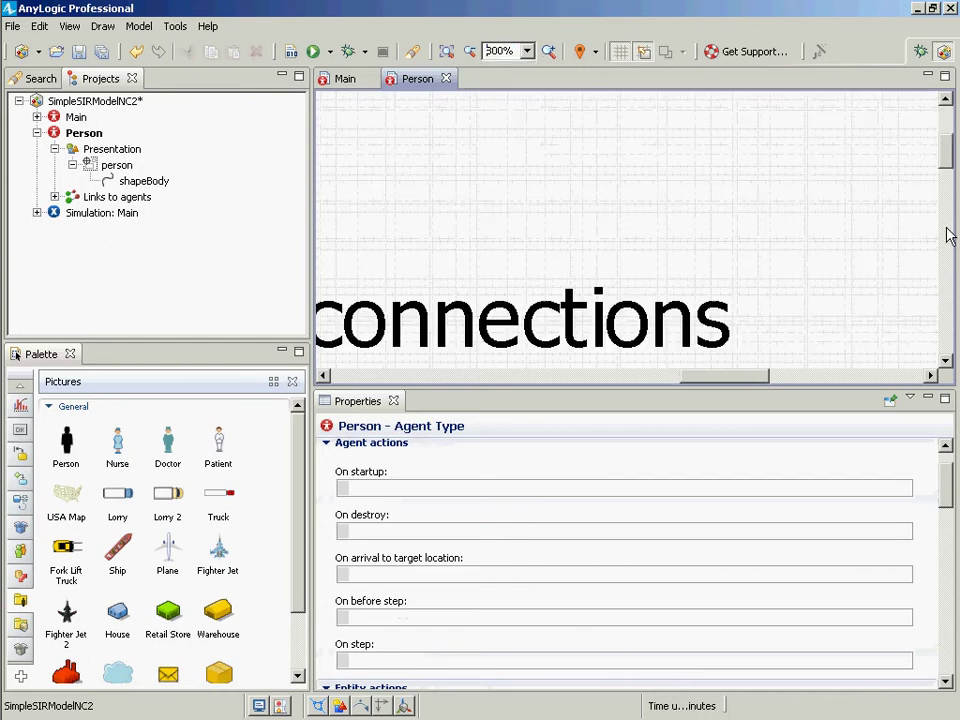
{"action": "scroll", "coordinate": [949, 235], "scroll_direction": "down", "scroll_amount": 6}
{"action": "left_click_drag", "start_coordinate": [709, 381], "coordinate": [520, 320]}
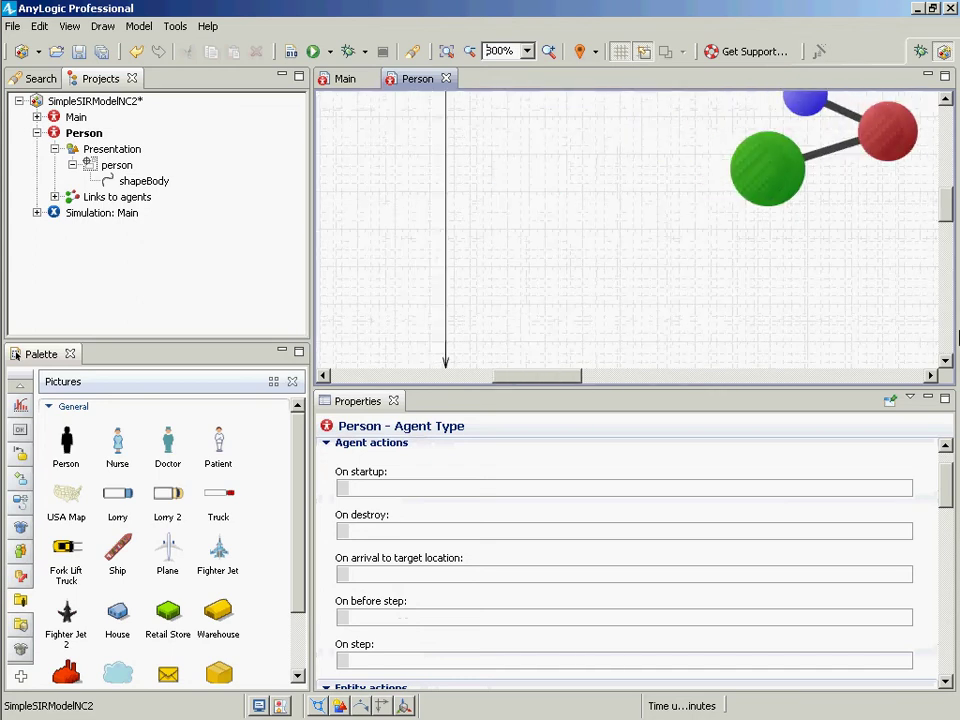
{"action": "scroll", "coordinate": [945, 321], "scroll_direction": "down", "scroll_amount": 4}
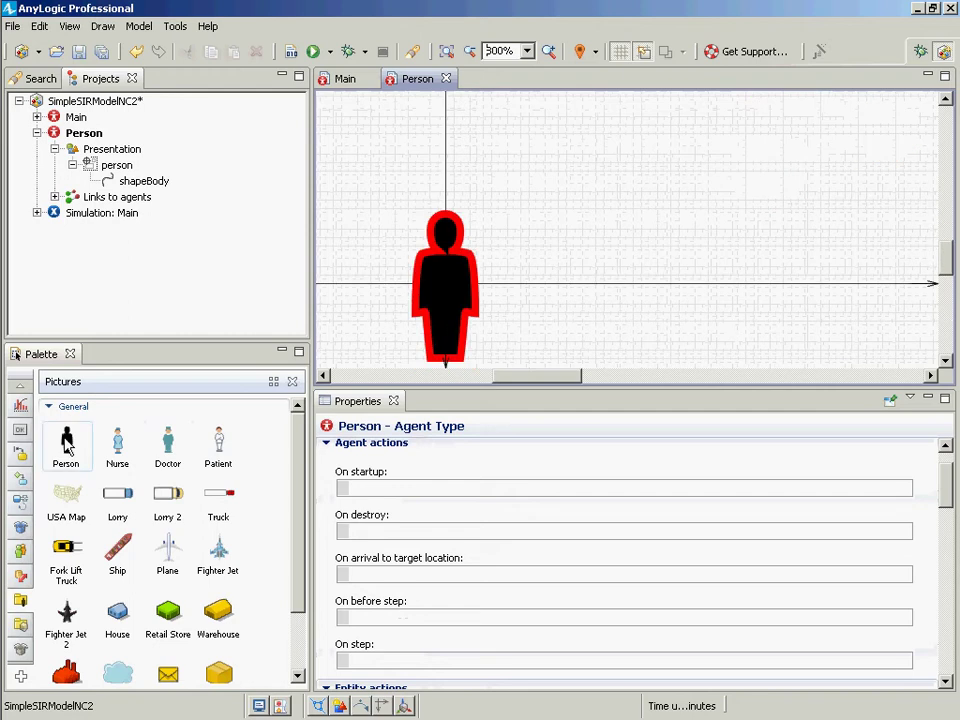
{"action": "left_click", "coordinate": [526, 52]}
{"action": "left_click", "coordinate": [497, 105]}
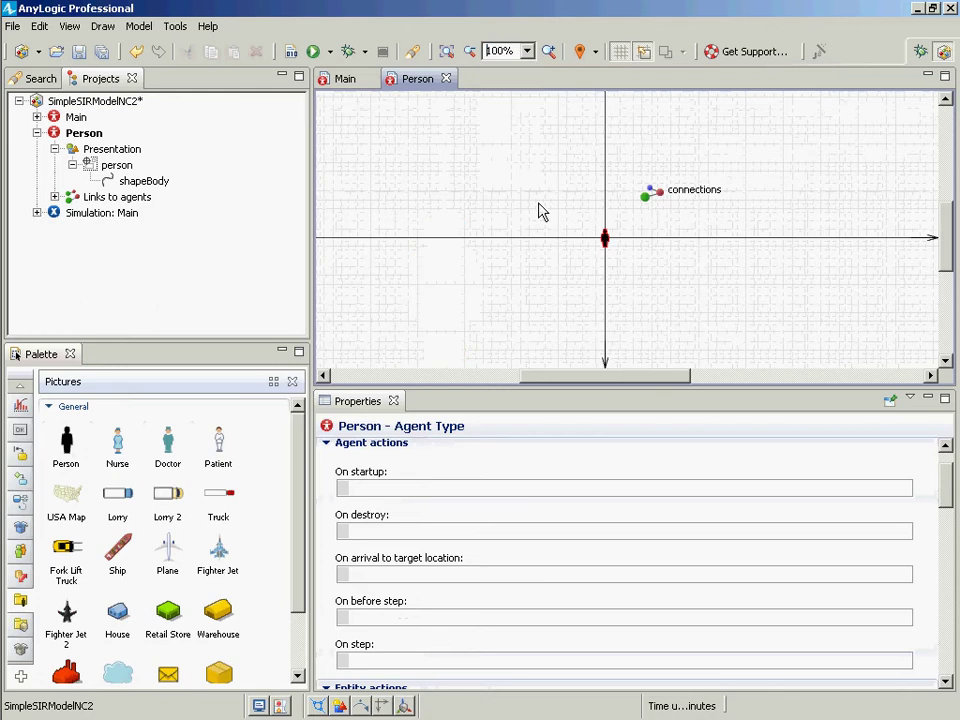
- Select the person group and its shapeBody curve in turn and review their properties
{"action": "left_click", "coordinate": [604, 240]}
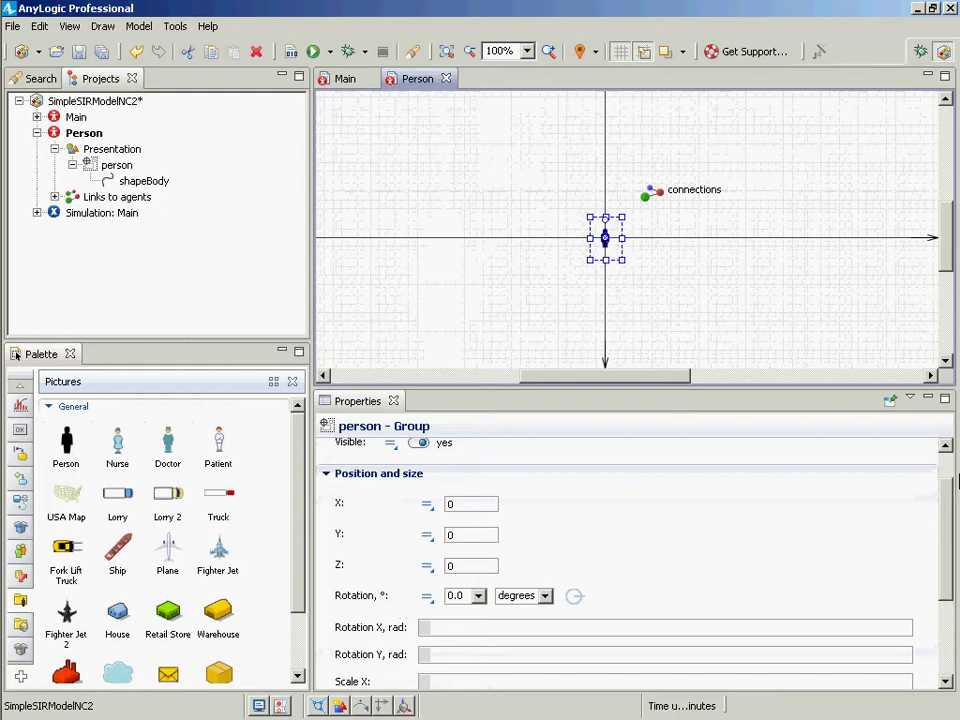
{"action": "left_click", "coordinate": [948, 478]}
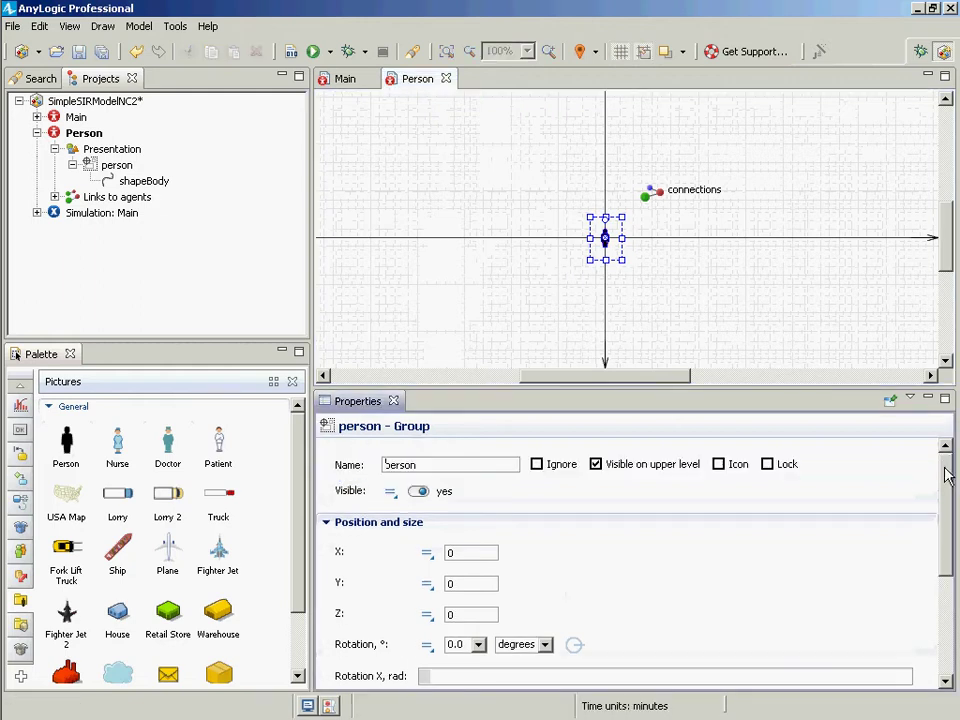
{"action": "left_click", "coordinate": [589, 266]}
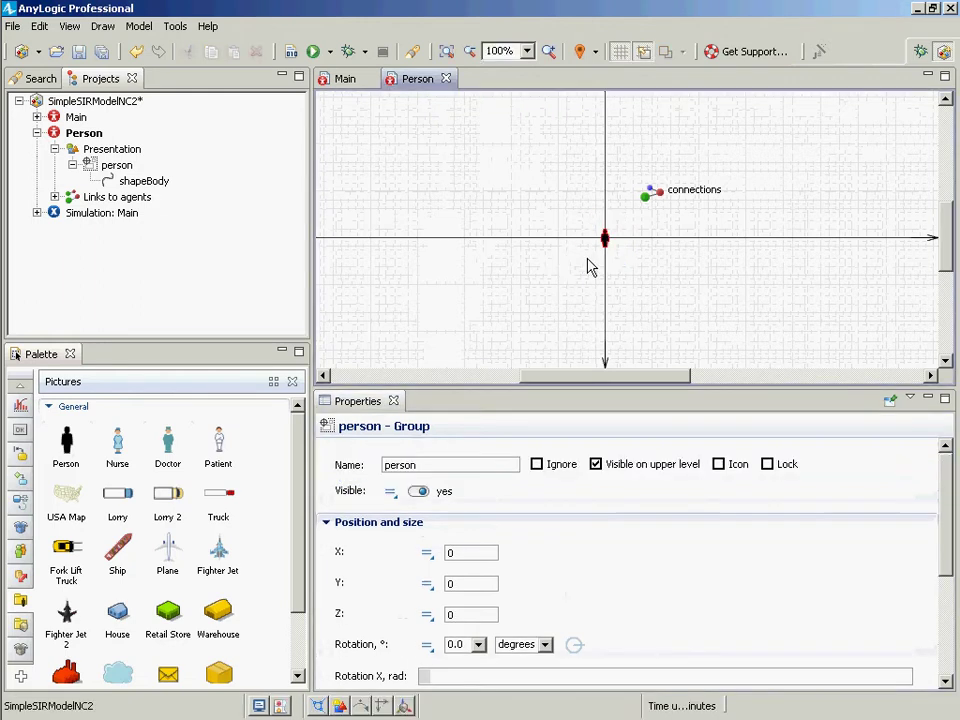
{"action": "left_click", "coordinate": [606, 242]}
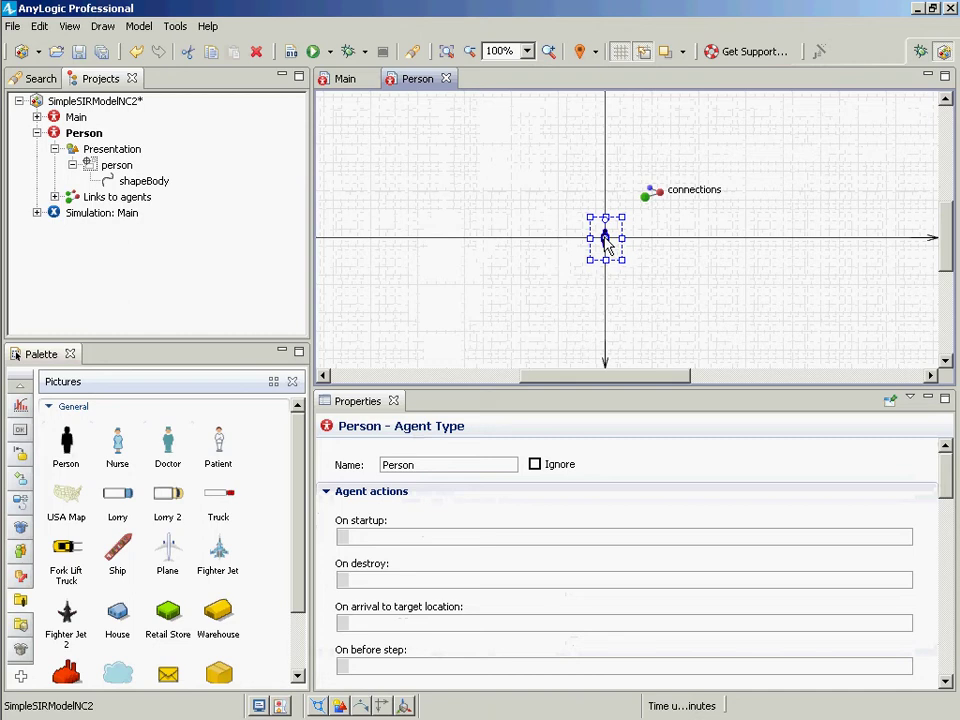
{"action": "left_click", "coordinate": [604, 237]}
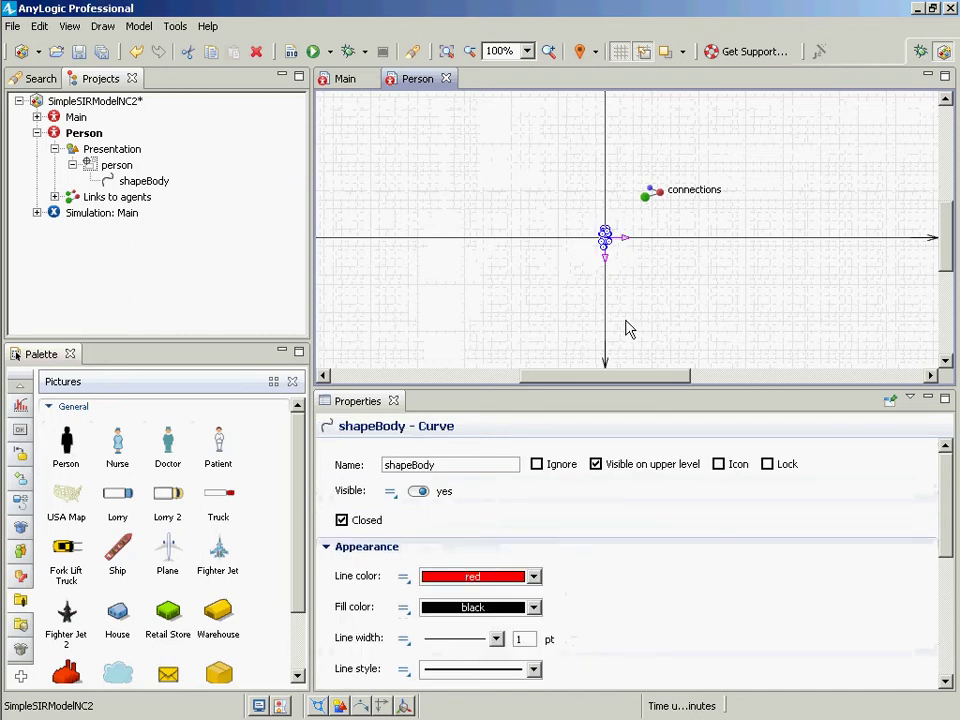
{"action": "left_click", "coordinate": [150, 183]}
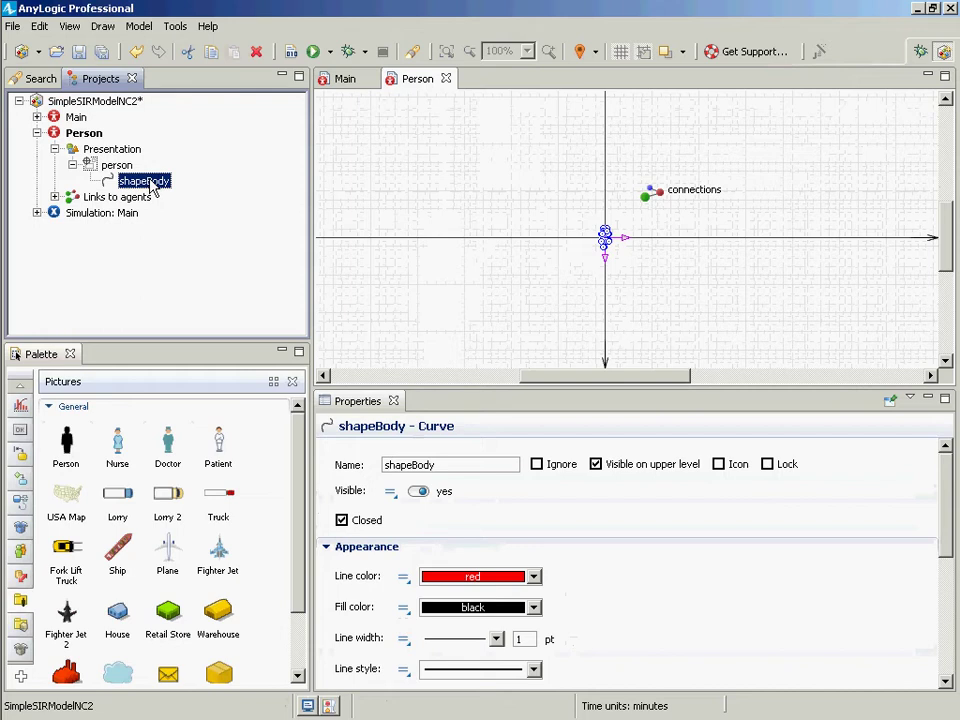
- Switch to CamStudio and stop the screen recording
{"action": "key", "text": "alt+Tab"}
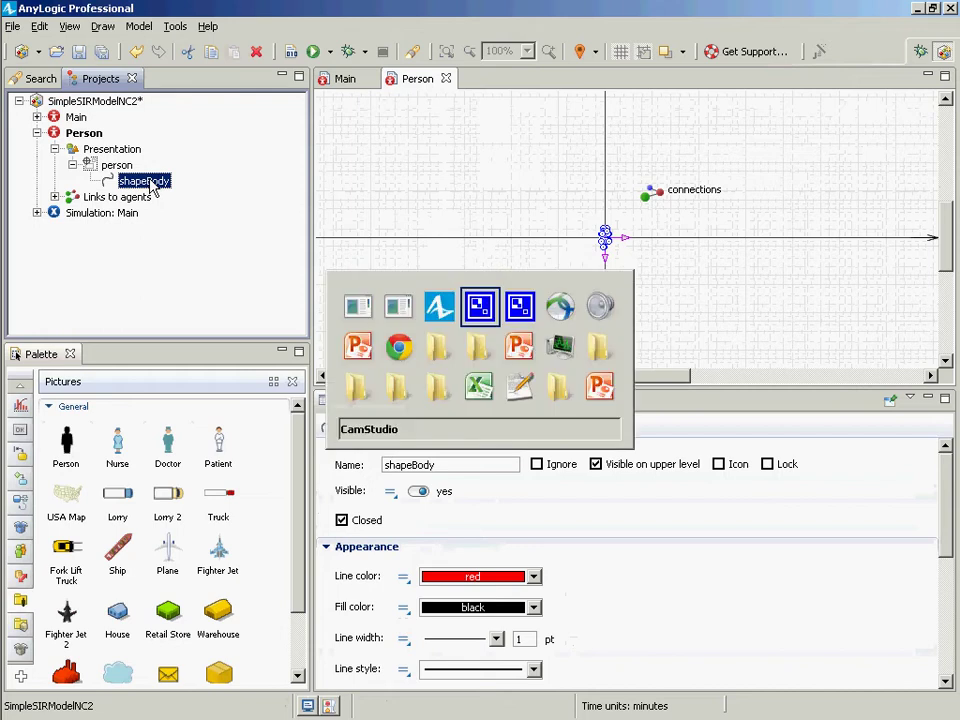
{"action": "key", "text": "alt+Tab"}
{"action": "key", "text": "alt+Tab"}
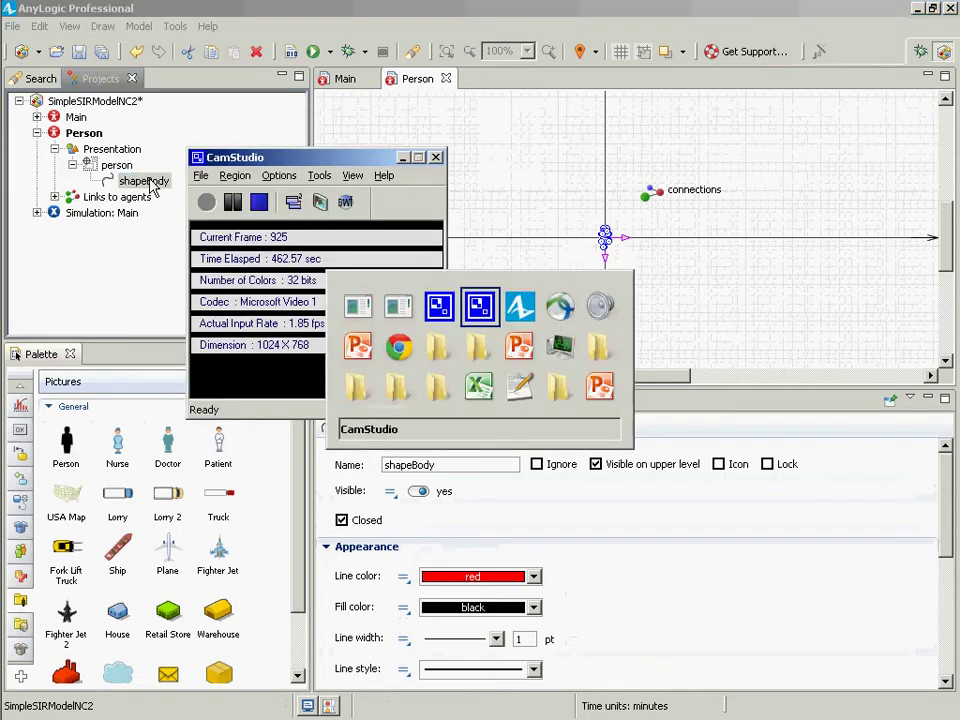
{"action": "key", "text": "alt+Tab"}
{"action": "key", "text": "alt+Tab"}
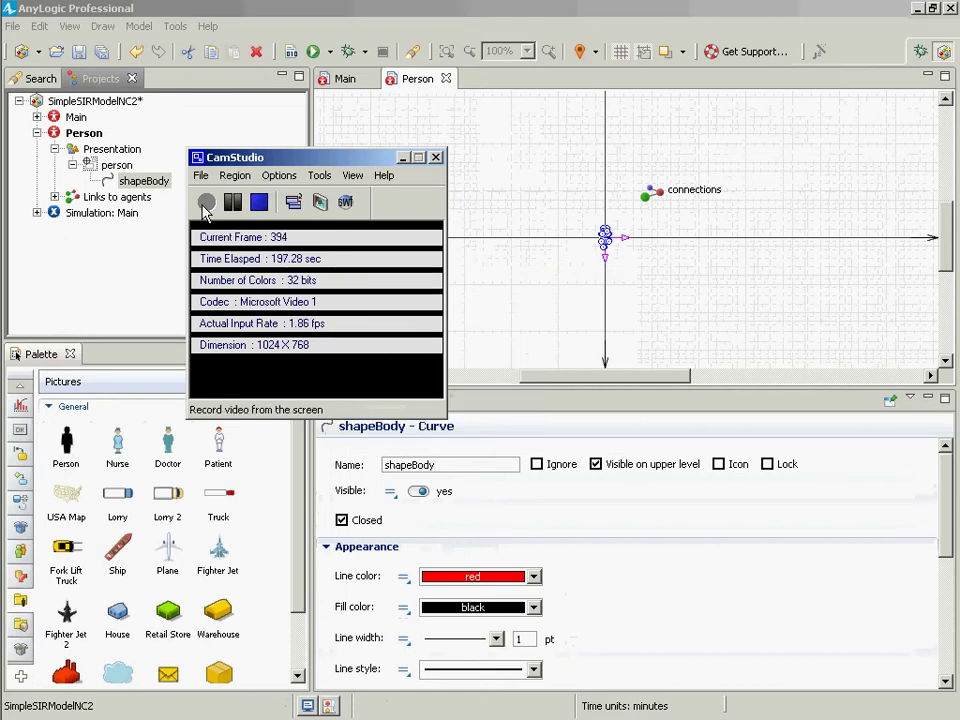
{"action": "key", "text": "F9"}
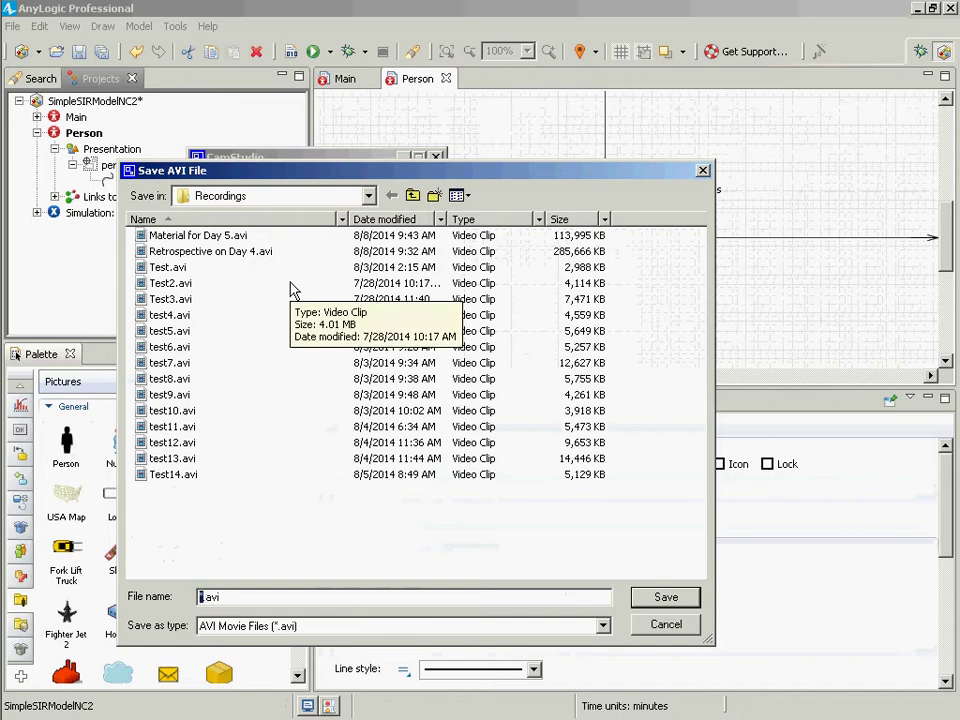
- Save the recording as "Availability of Flexible Anthropomorphic Animations.avi" in the Recordings folder
{"action": "type", "text": "Availability of Flexible An"}
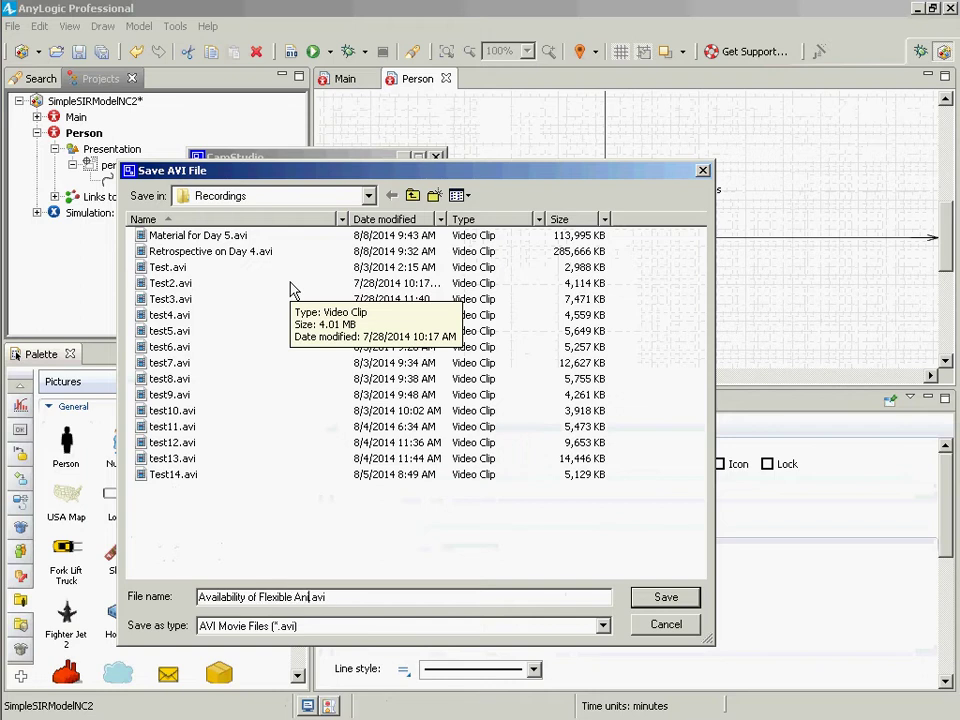
{"action": "type", "text": "imations"}
{"action": "key", "text": "ctrl+Left"}
{"action": "type", "text": "Ind"}
{"action": "key", "text": "BackSpace"}
{"action": "key", "text": "BackSpace"}
{"action": "key", "text": "BackSpace"}
{"action": "type", "text": "Anthrop"}
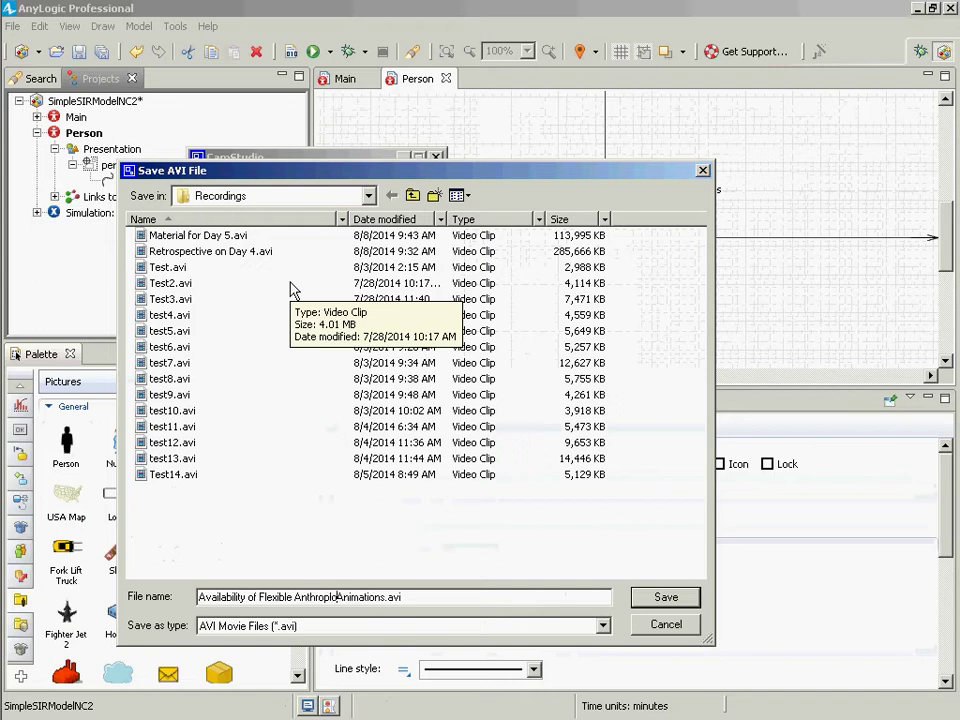
{"action": "type", "text": "omorphic"}
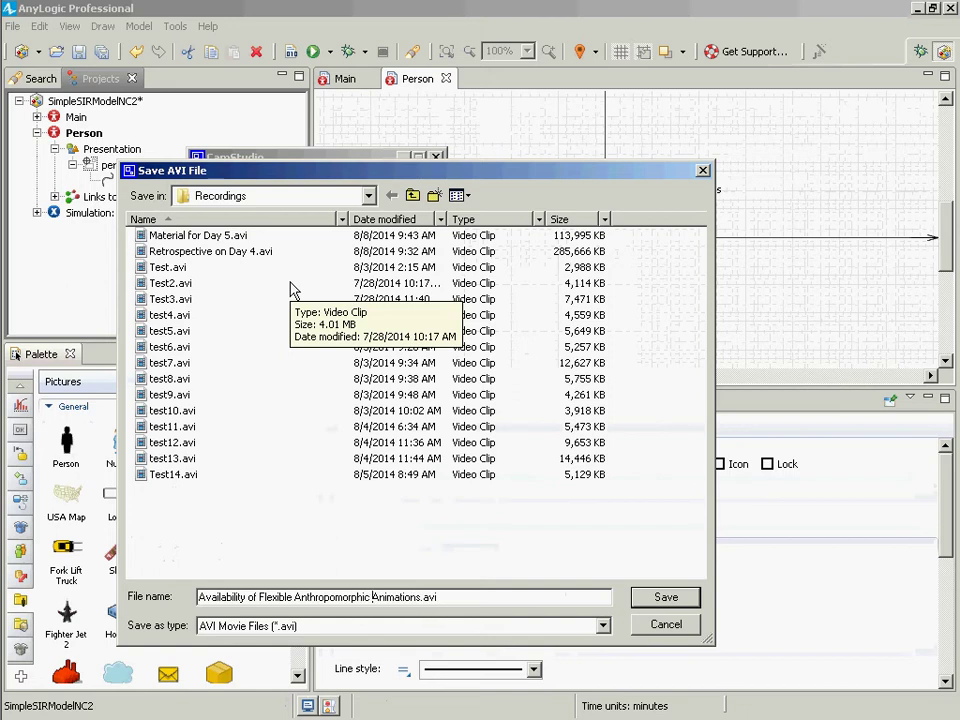
{"action": "key", "text": "Return"}
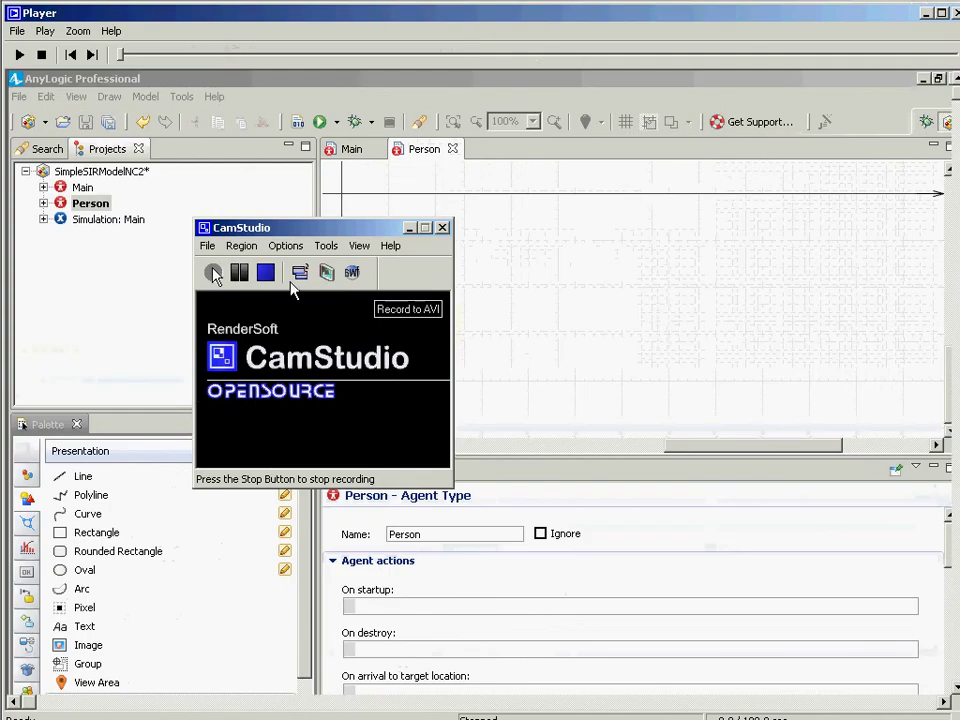
- Close the playback window and start a new screen recording in CamStudio
{"action": "key", "text": "alt+F4"}
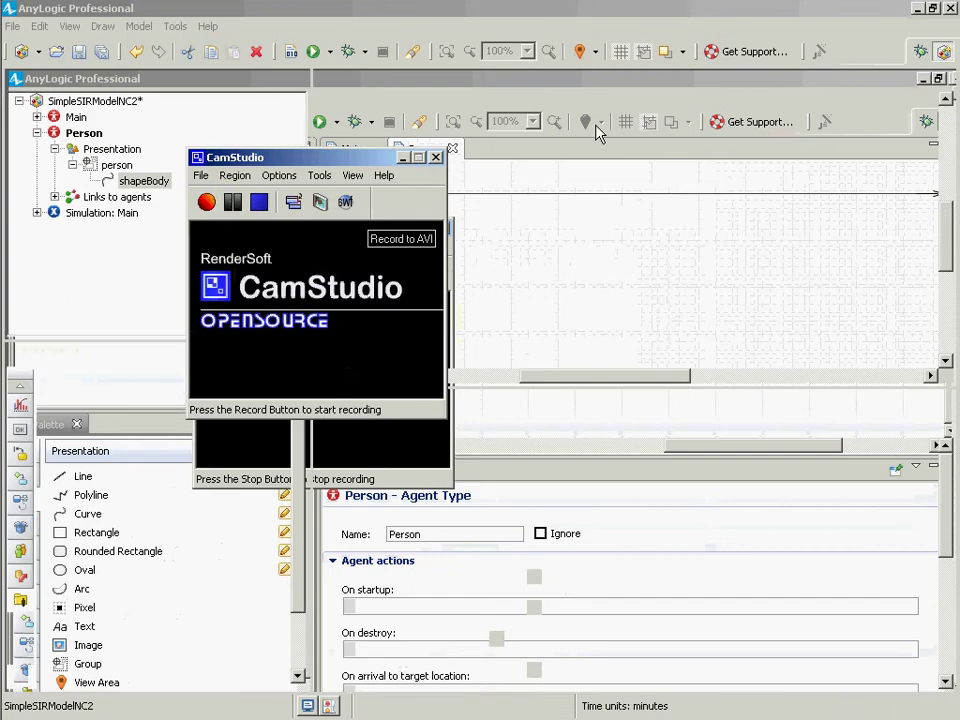
{"action": "key", "text": "alt+Tab"}
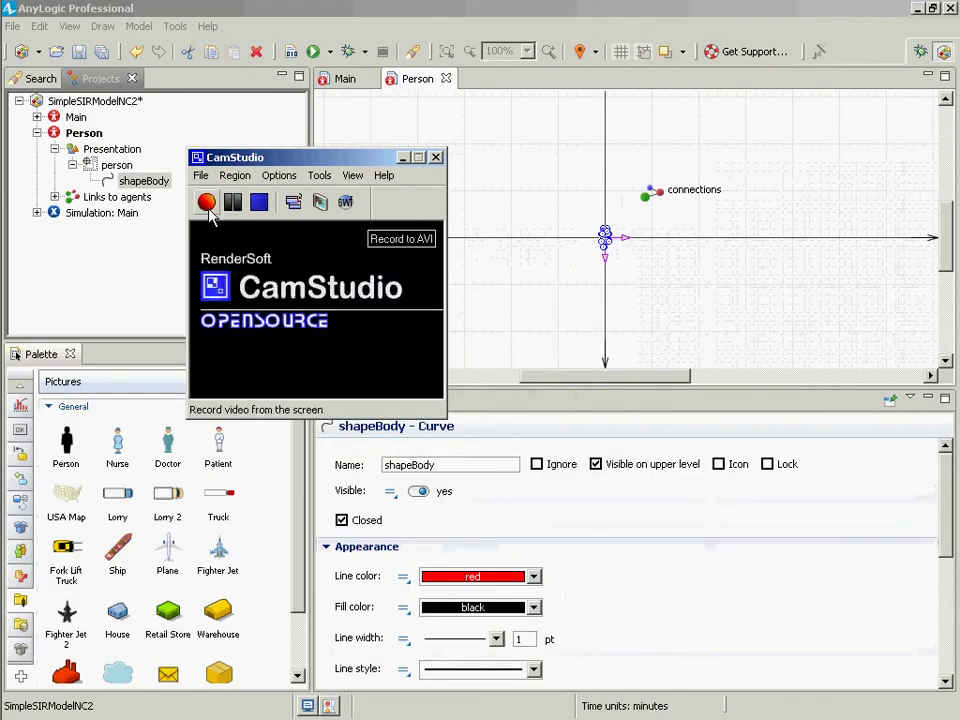
{"action": "left_click", "coordinate": [207, 204]}
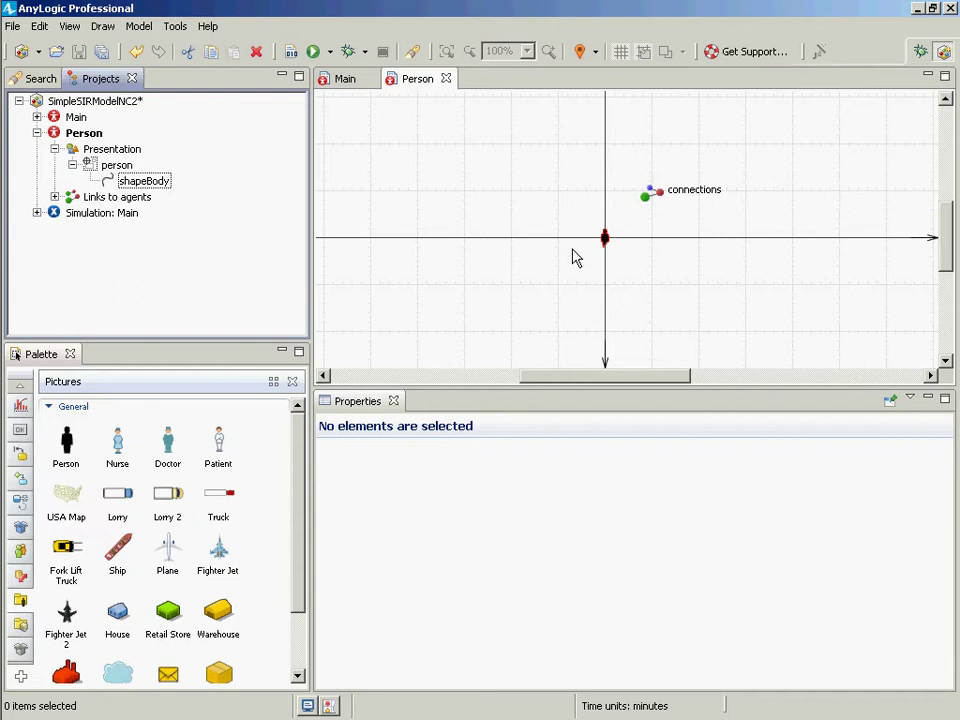
- Switch to AnyLogic, compare selecting the person group on the canvas with selecting its shapeBody curve in the project tree, and expand Links to agents
{"action": "left_click", "coordinate": [72, 166]}
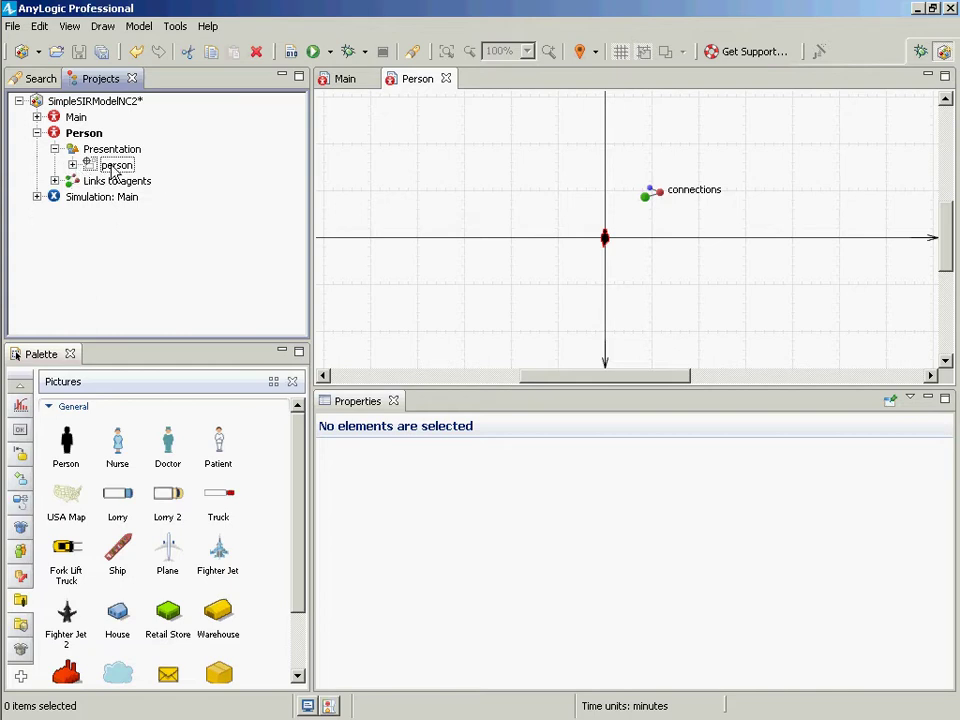
{"action": "left_click", "coordinate": [603, 239]}
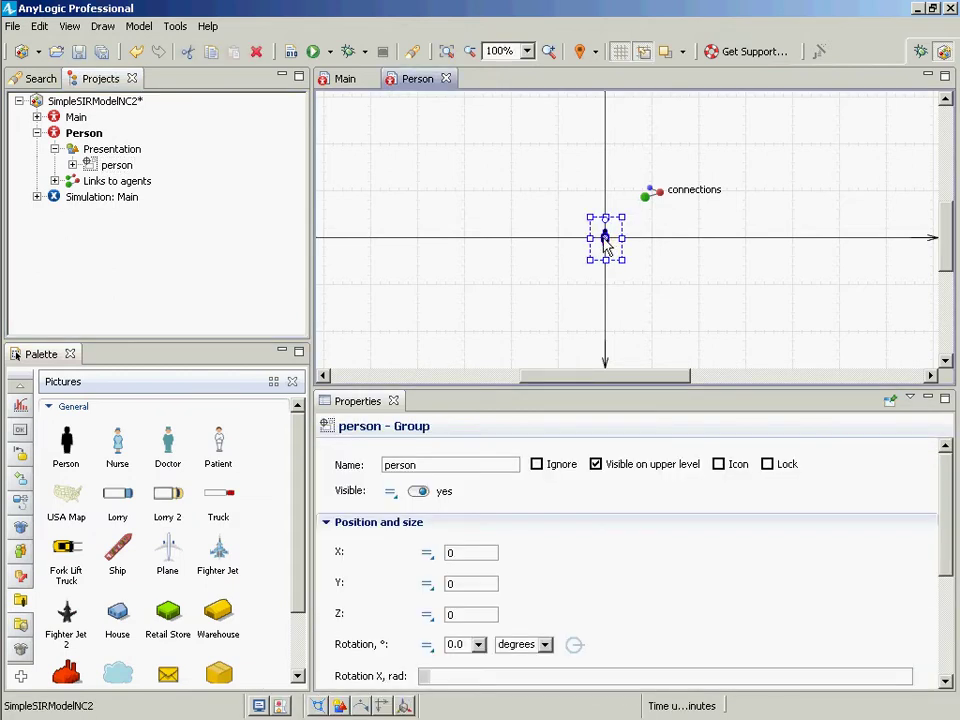
{"action": "left_click", "coordinate": [70, 165]}
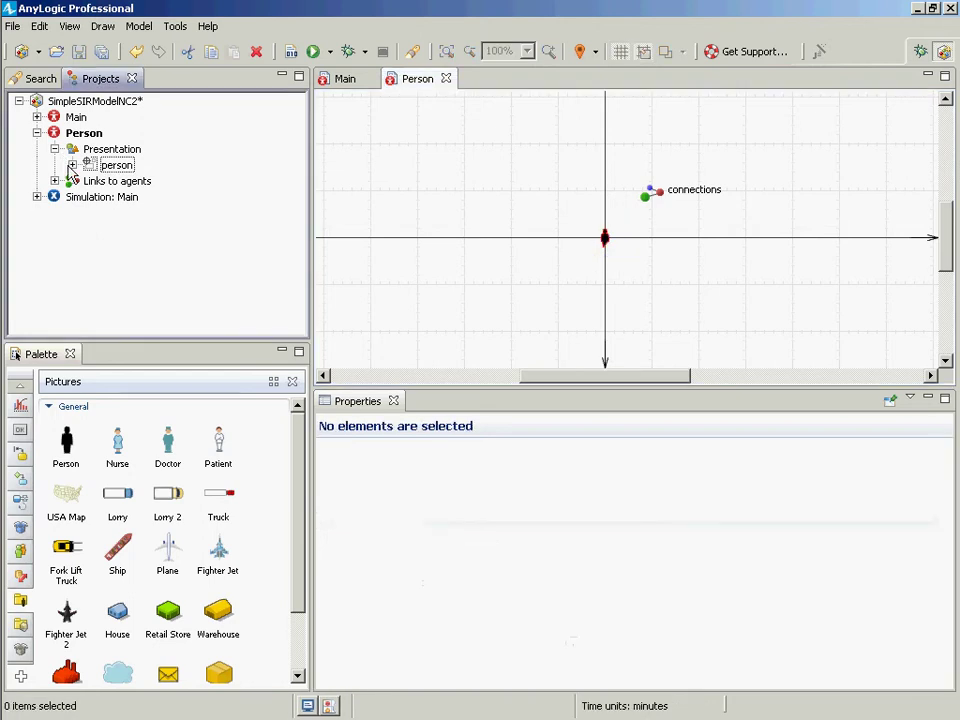
{"action": "left_click", "coordinate": [124, 186]}
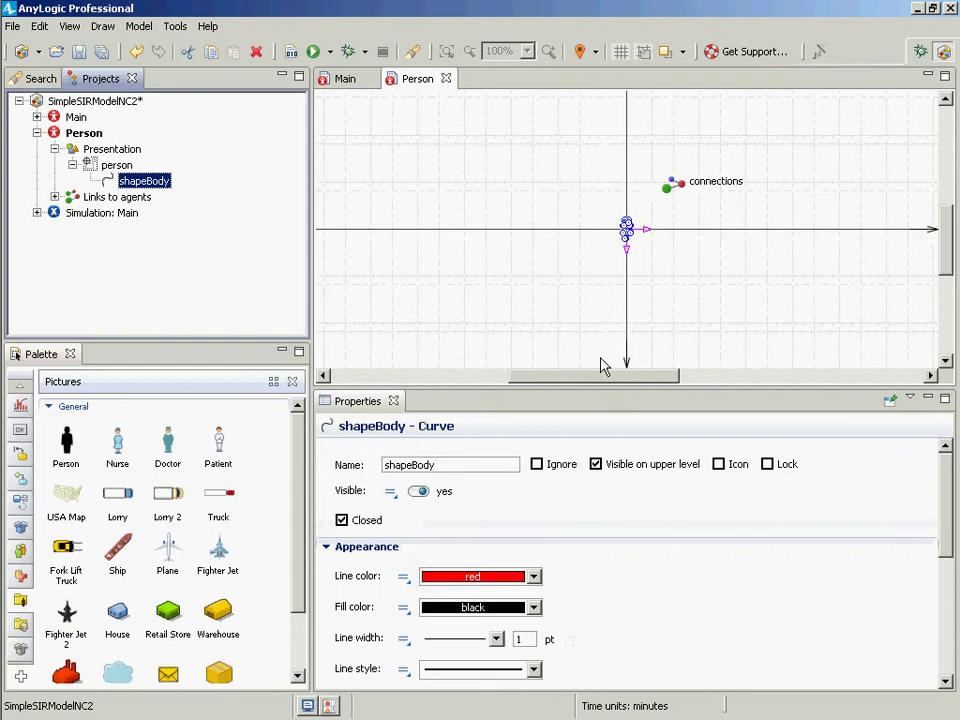
{"action": "left_click", "coordinate": [55, 197]}
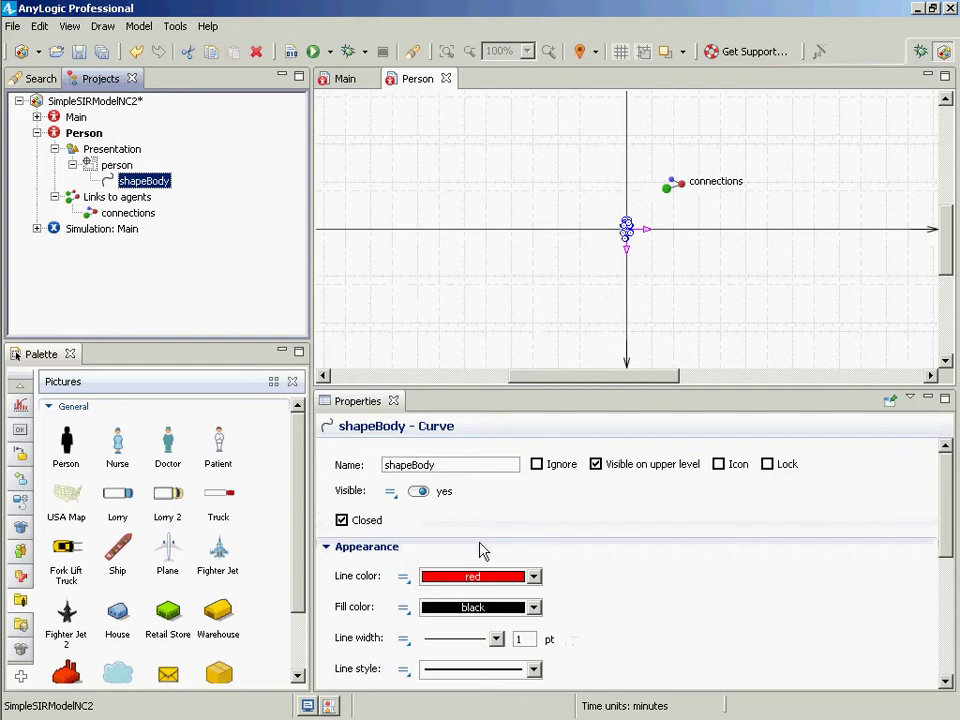
- Enter the code this.shapeBody in the Person agent type's On startup action
{"action": "left_click", "coordinate": [92, 133]}
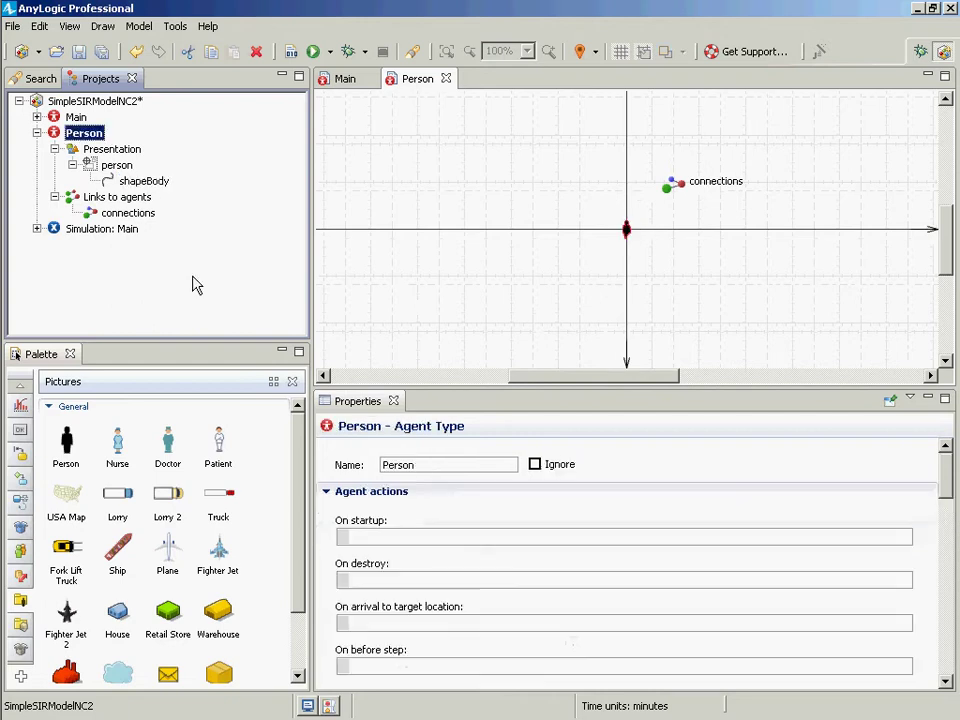
{"action": "left_click", "coordinate": [376, 538]}
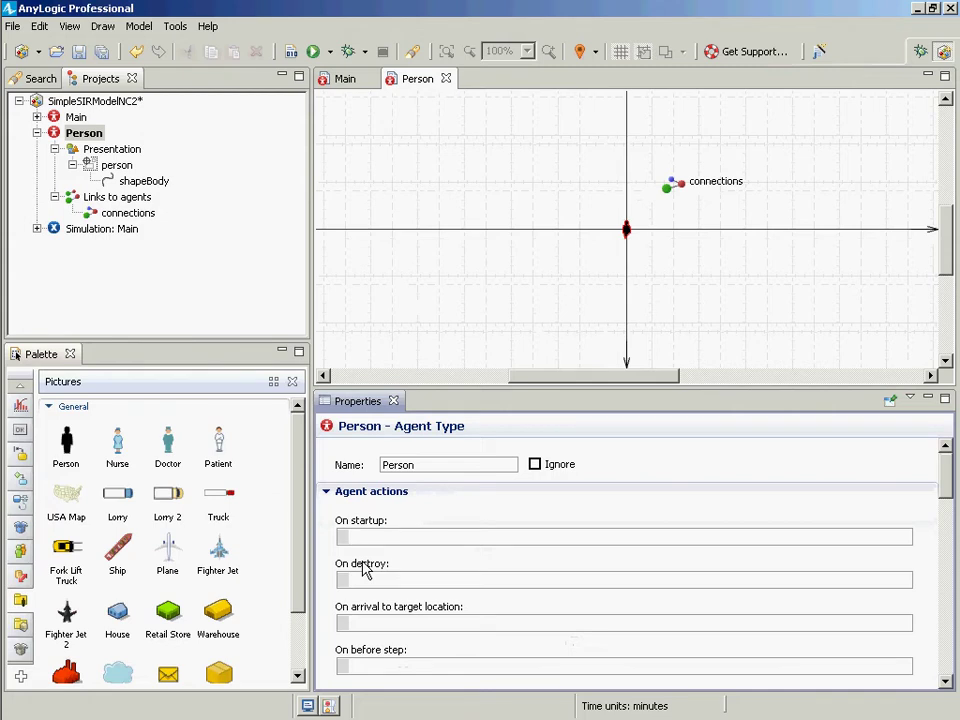
{"action": "type", "text": "this.shap"}
{"action": "key", "text": "ctrl+space"}
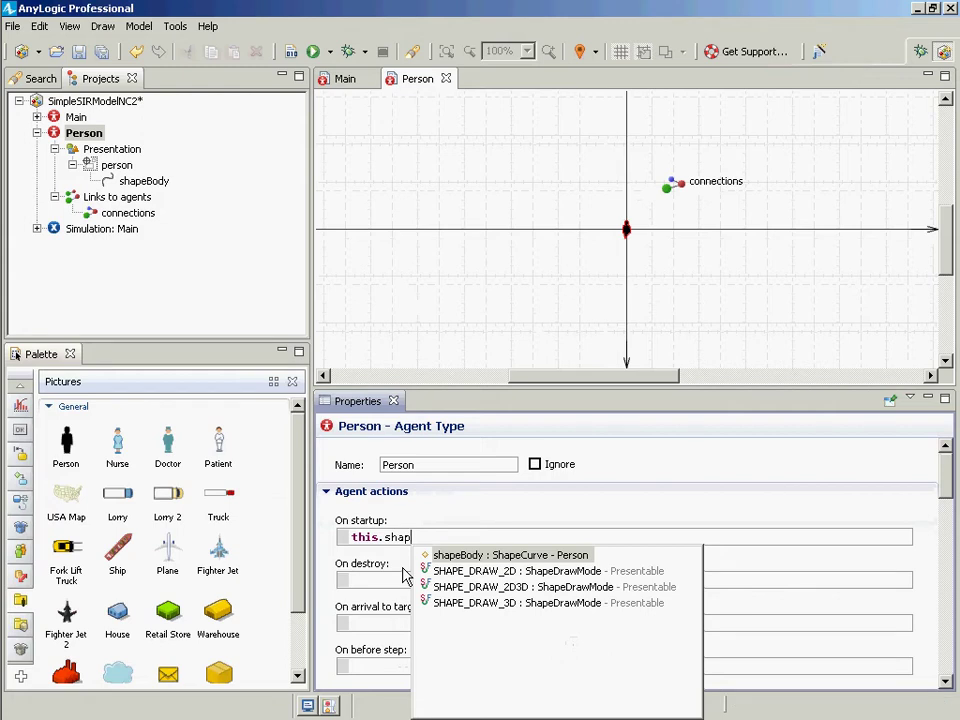
{"action": "key", "text": "Return"}
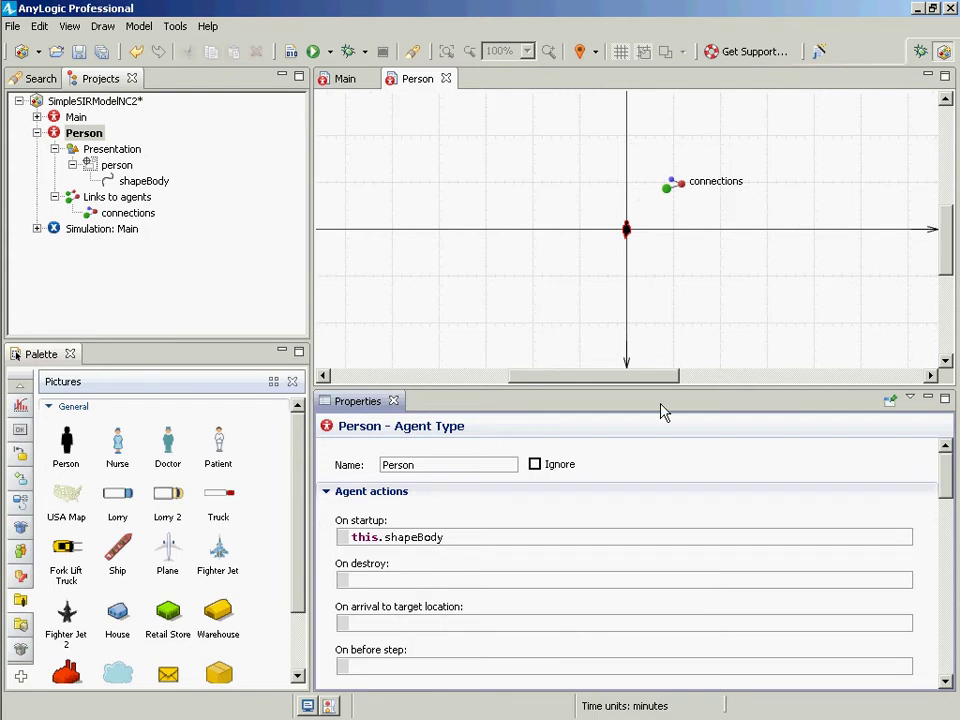
- Review the names of the person group and its shapeBody curve, then return to the Person agent type's properties
{"action": "left_click", "coordinate": [626, 230]}
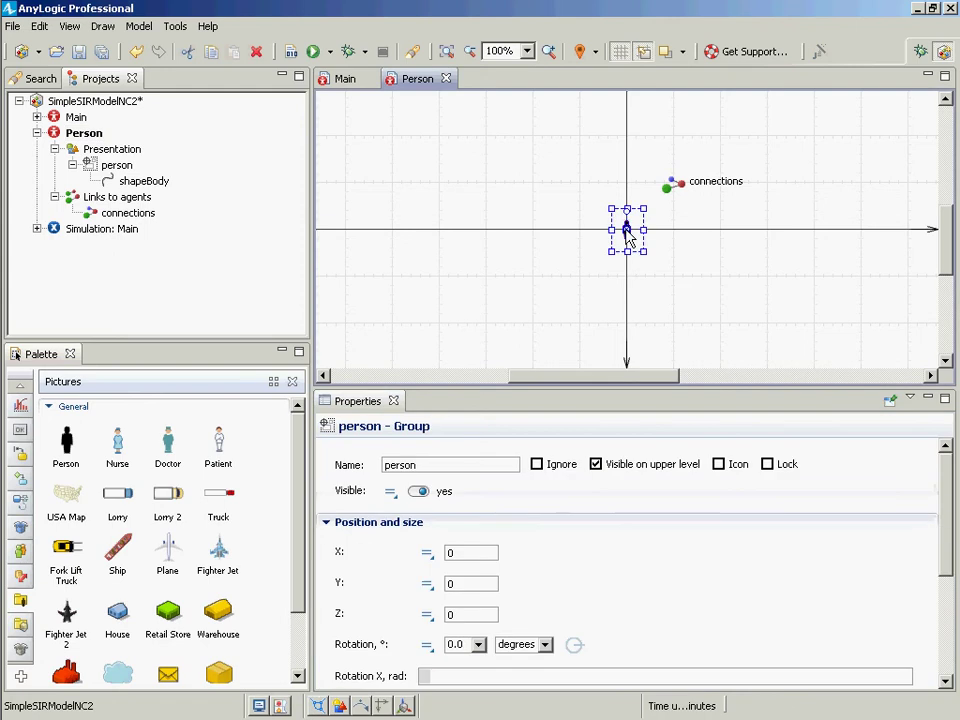
{"action": "left_click", "coordinate": [140, 181]}
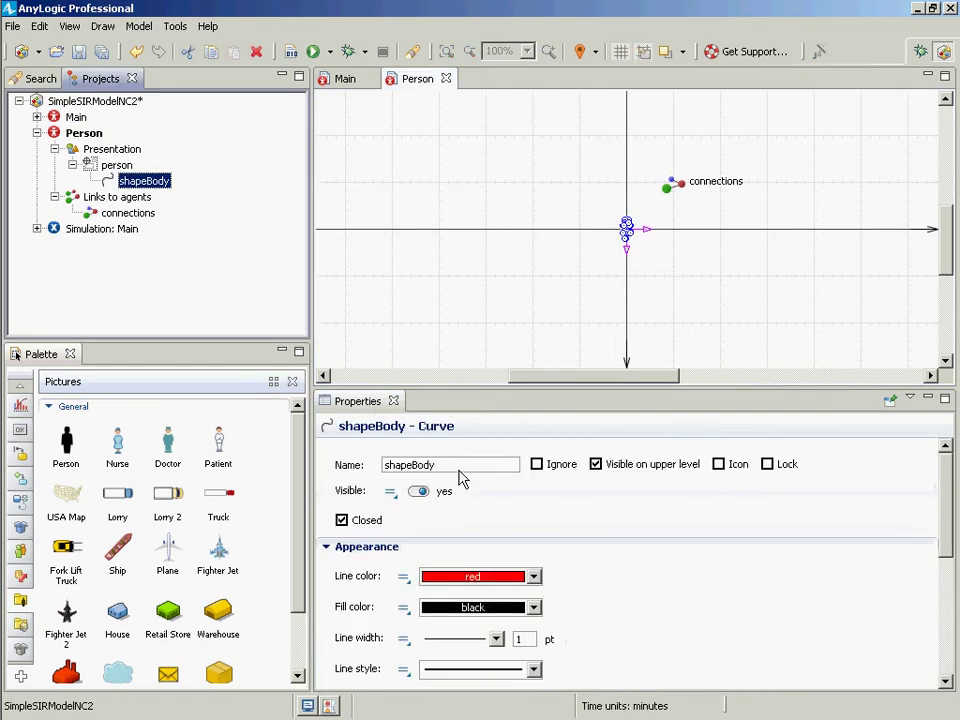
{"action": "left_click", "coordinate": [101, 134]}
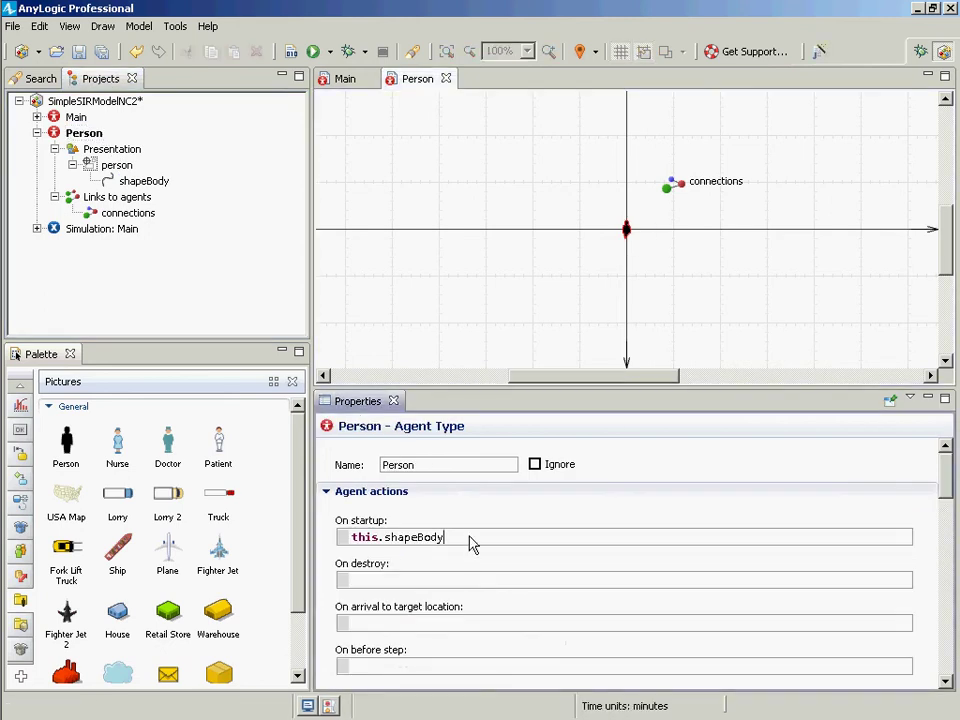
- Try to reference the shape through the group with this.person.shape in the On startup action, then remove everything after this
{"action": "key", "text": "ctrl+shift+Left"}
{"action": "type", "text": "person"}
{"action": "key", "text": "ctrl+space"}
{"action": "type", "text": "."}
{"action": "key", "text": "Return"}
{"action": "key", "text": "BackSpace"}
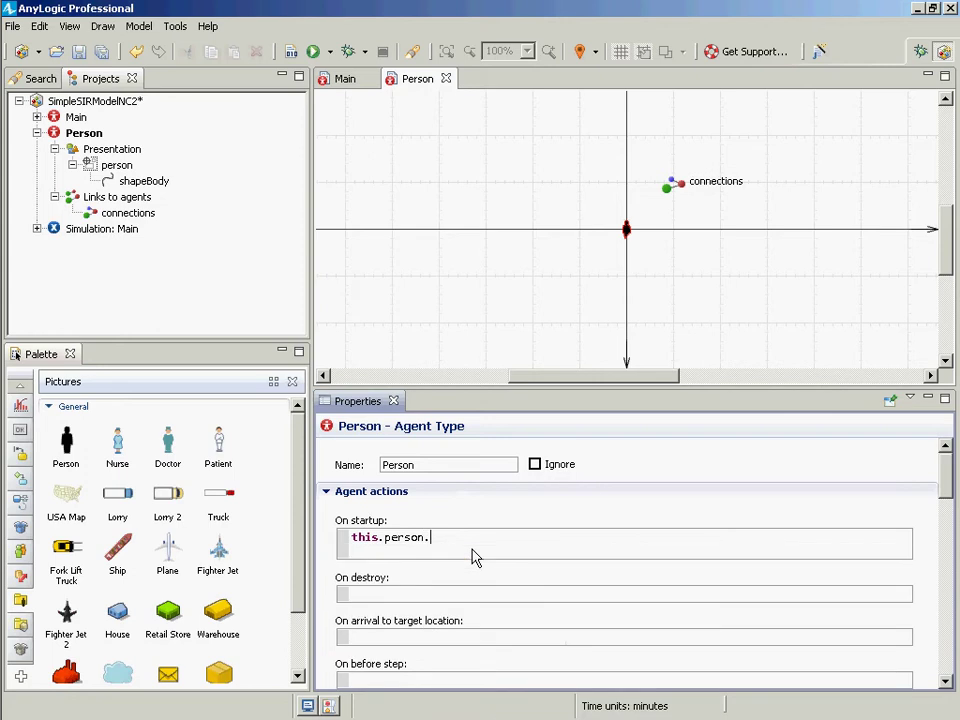
{"action": "type", "text": "sh"}
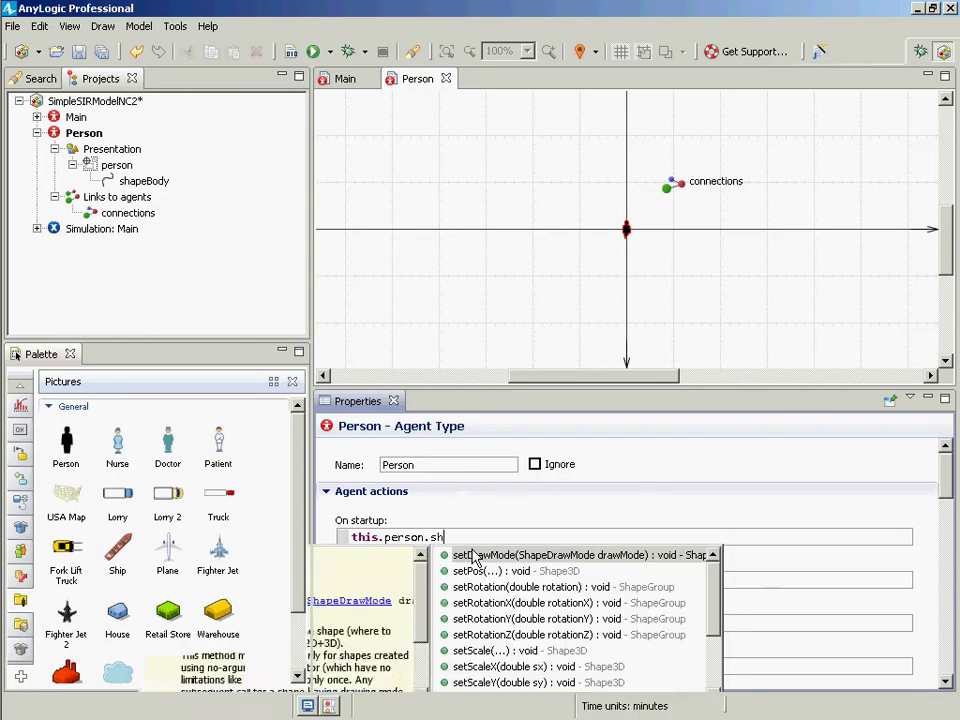
{"action": "type", "text": "ape"}
{"action": "key", "text": "ctrl+BackSpace"}
{"action": "key", "text": "ctrl+BackSpace"}
{"action": "key", "text": "ctrl+BackSpace"}
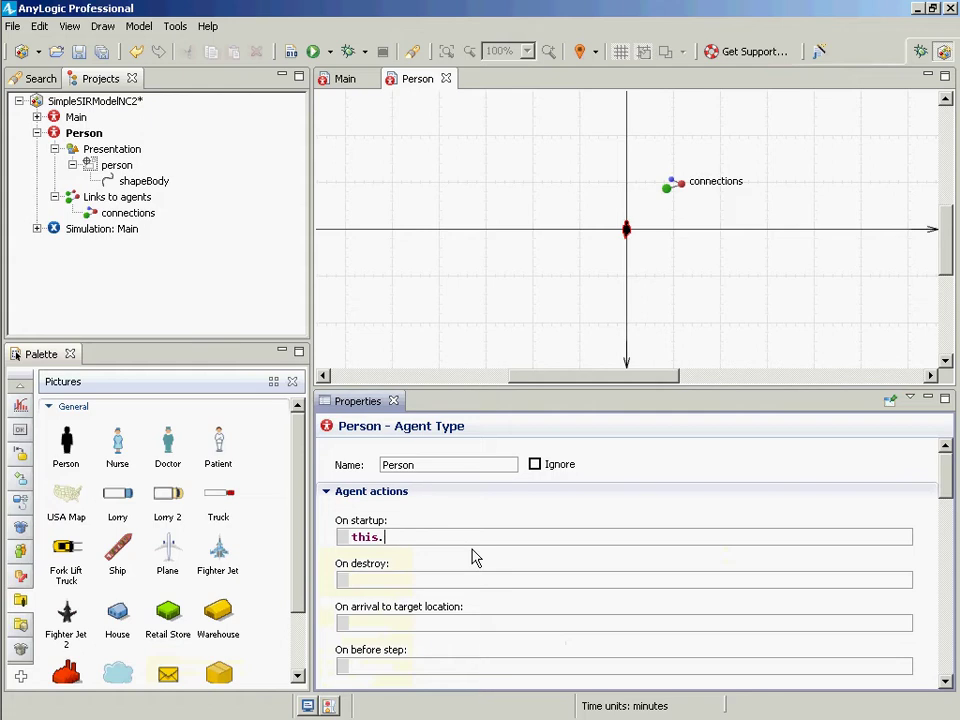
- Complete the On startup reference as this.shapeBody, then clear the whole On startup code
{"action": "type", "text": "shape"}
{"action": "key", "text": "ctrl+space"}
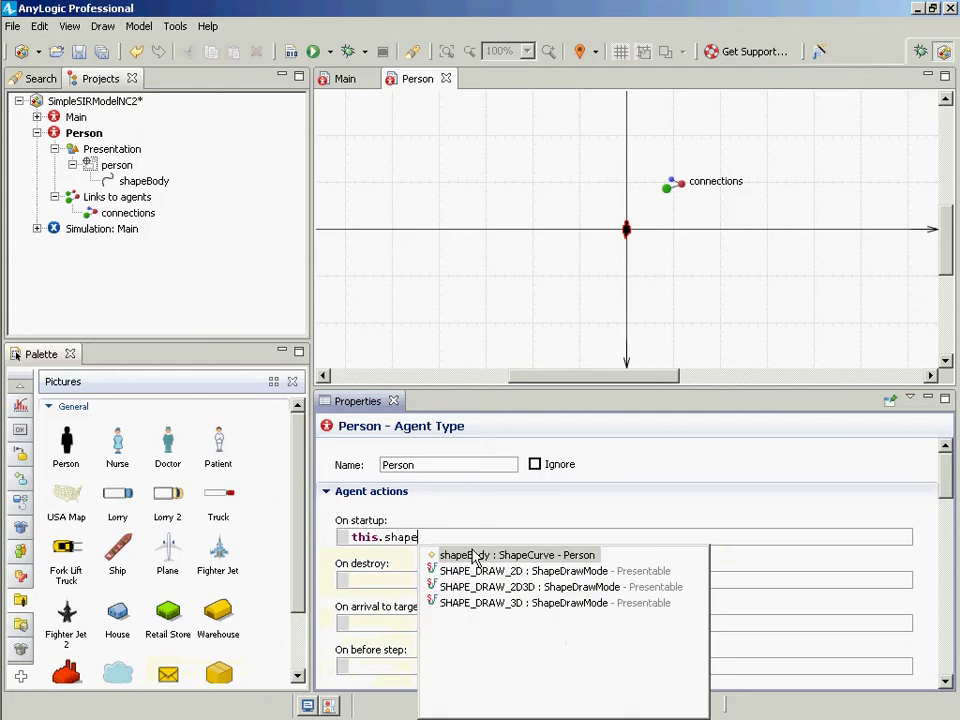
{"action": "double_click", "coordinate": [476, 556]}
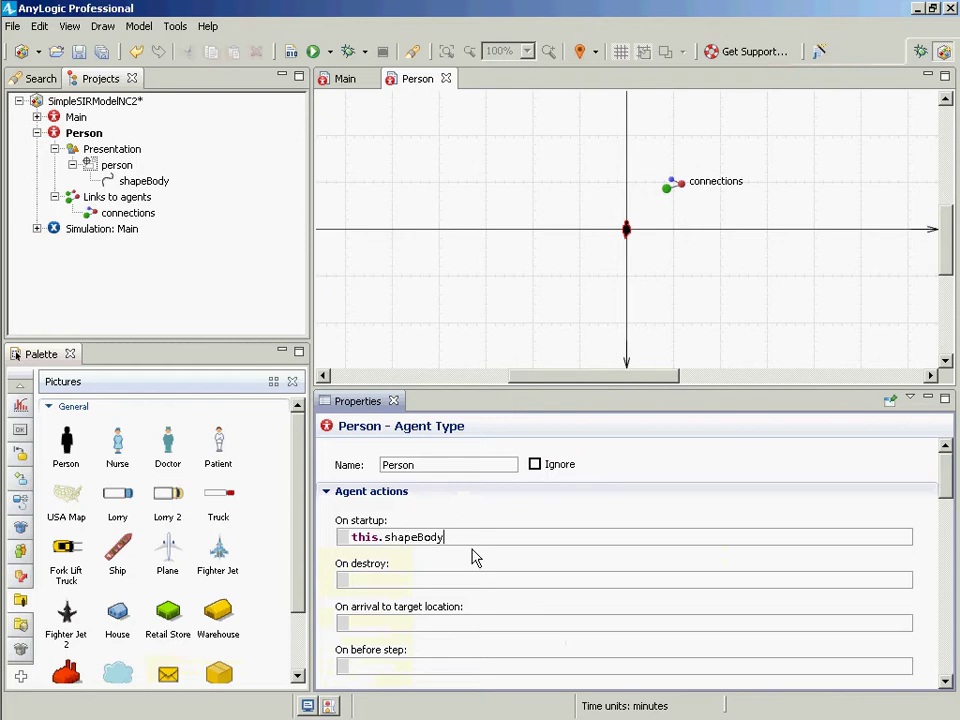
{"action": "key", "text": "ctrl+a"}
{"action": "key", "text": "BackSpace"}
- Stop the CamStudio recording and save it as "Notes on Animation Selection and Properties and Referring to the Animation"
{"action": "key", "text": "alt+Tab"}
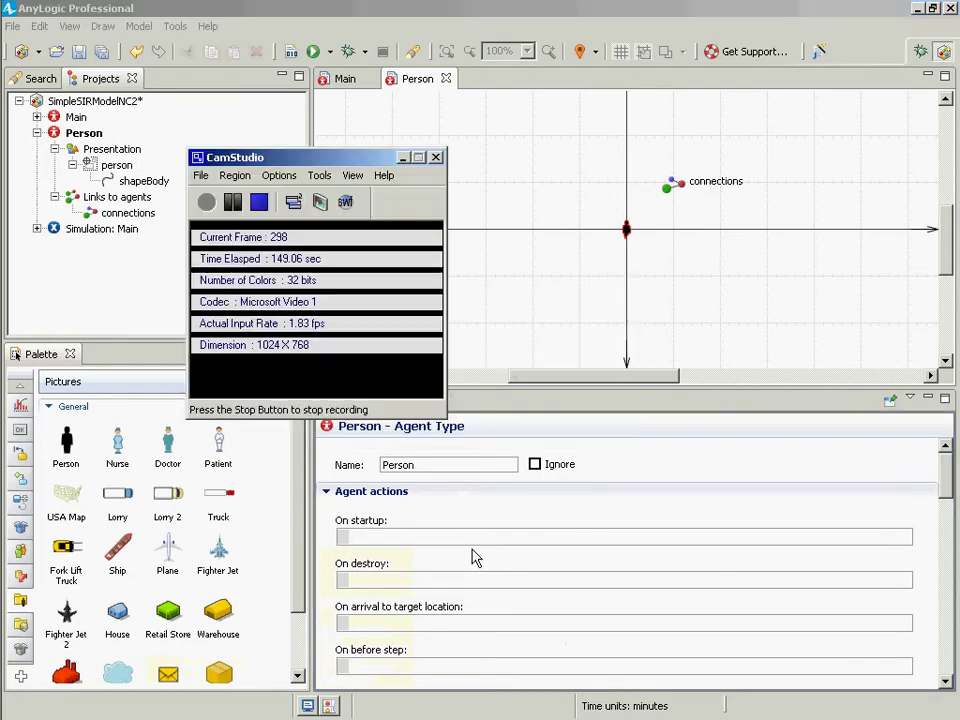
{"action": "left_click", "coordinate": [258, 204]}
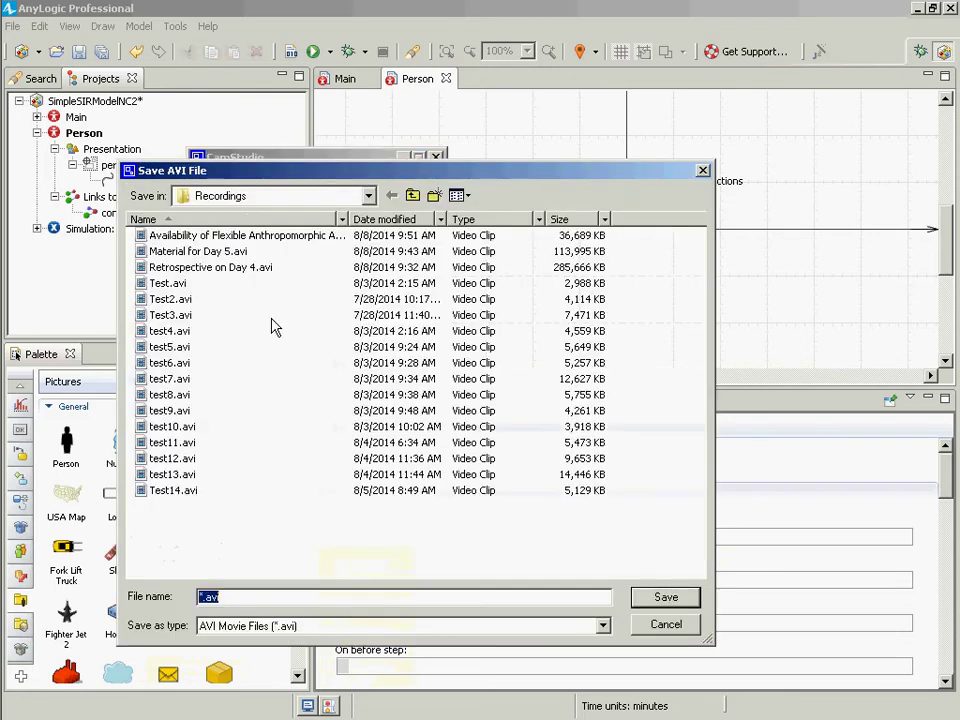
{"action": "key", "text": "Home"}
{"action": "key", "text": "Delete"}
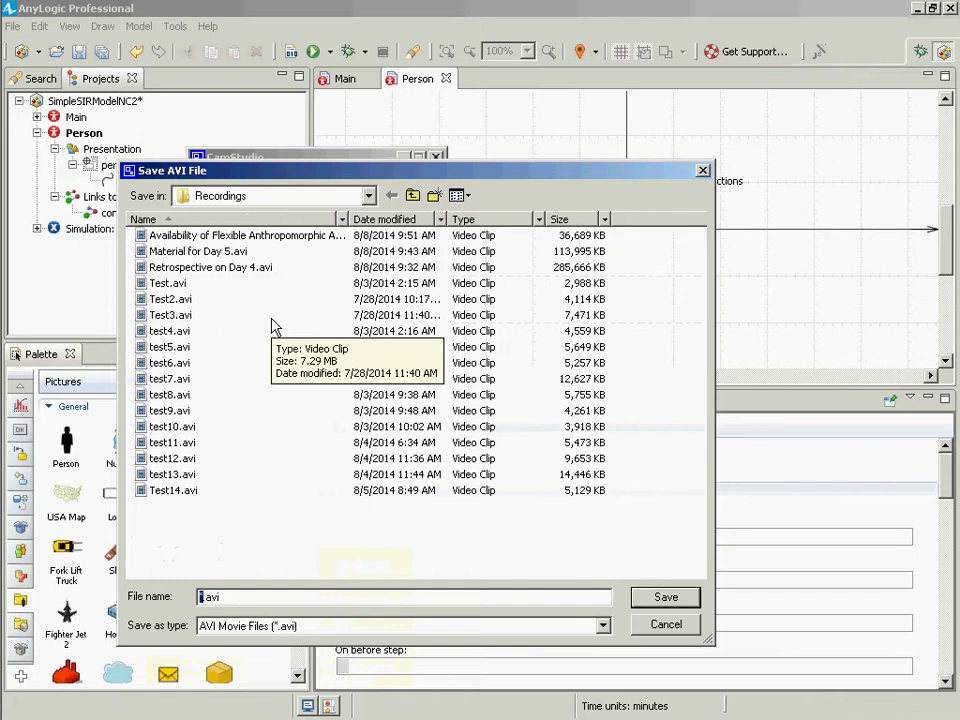
{"action": "type", "text": "Notes on Sle"}
{"action": "key", "text": "BackSpace"}
{"action": "type", "text": "e"}
{"action": "key", "text": "BackSpace"}
{"action": "key", "text": "BackSpace"}
{"action": "key", "text": "BackSpace"}
{"action": "type", "text": "Animation "}
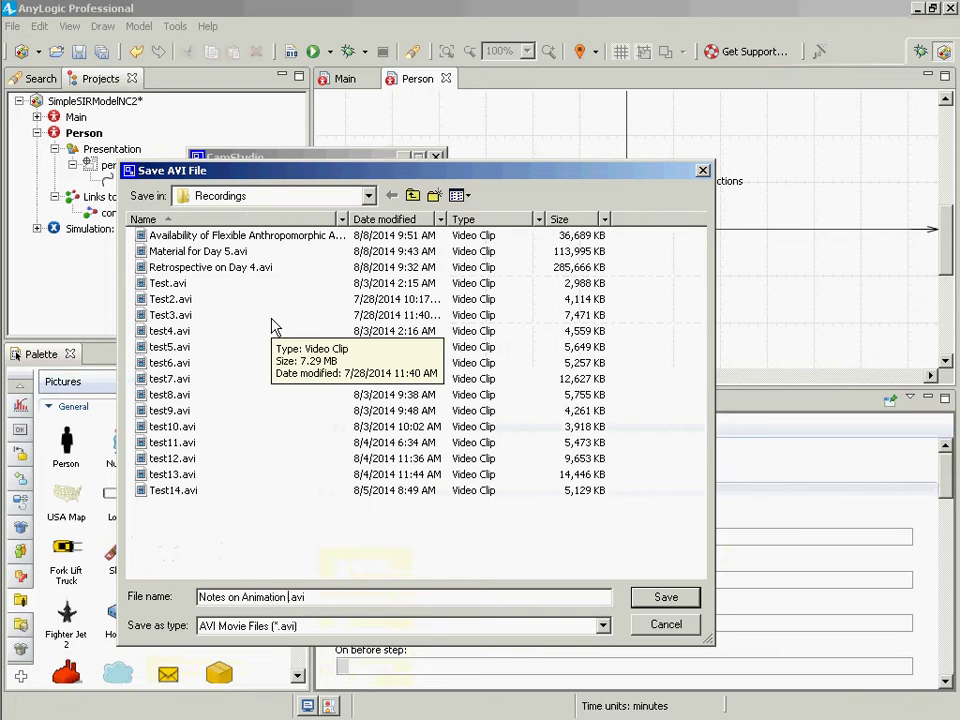
{"action": "type", "text": "Selection and Proper"}
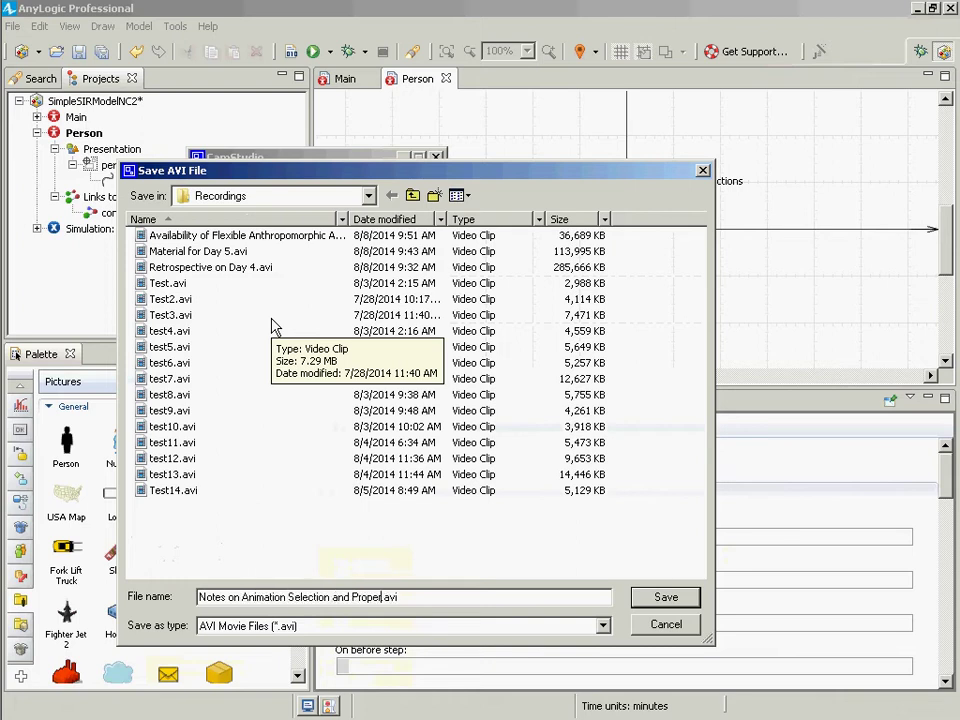
{"action": "type", "text": "ties and Referring to"}
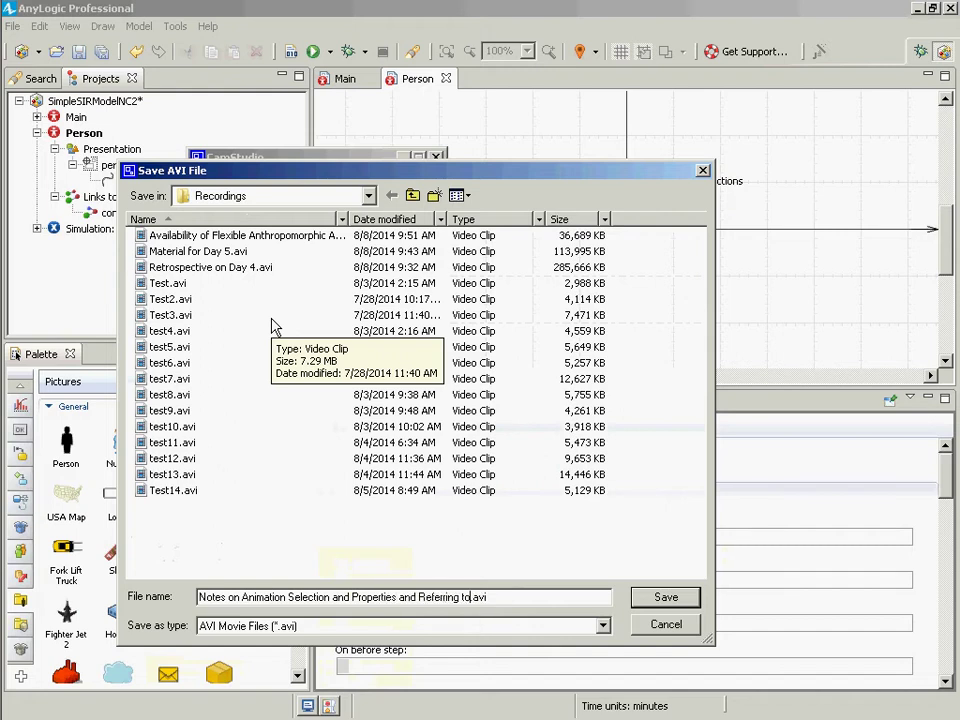
{"action": "type", "text": " the Animatio"}
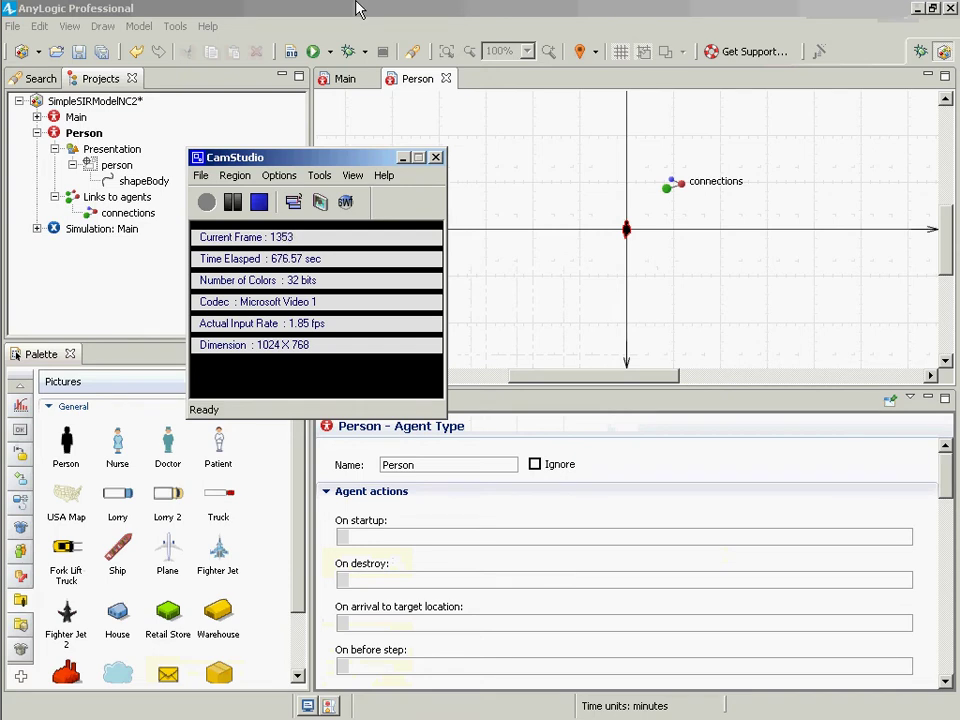
- Switch back to AnyLogic, open the Main diagram and place a Person agent near its origin
{"action": "left_click", "coordinate": [312, 15]}
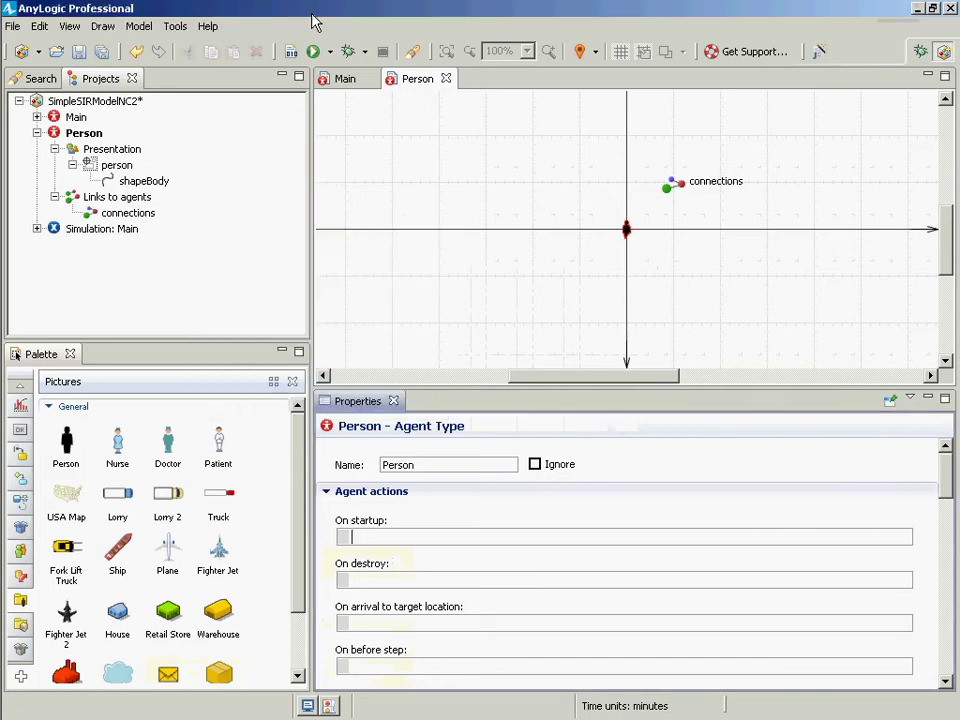
{"action": "left_click", "coordinate": [73, 119]}
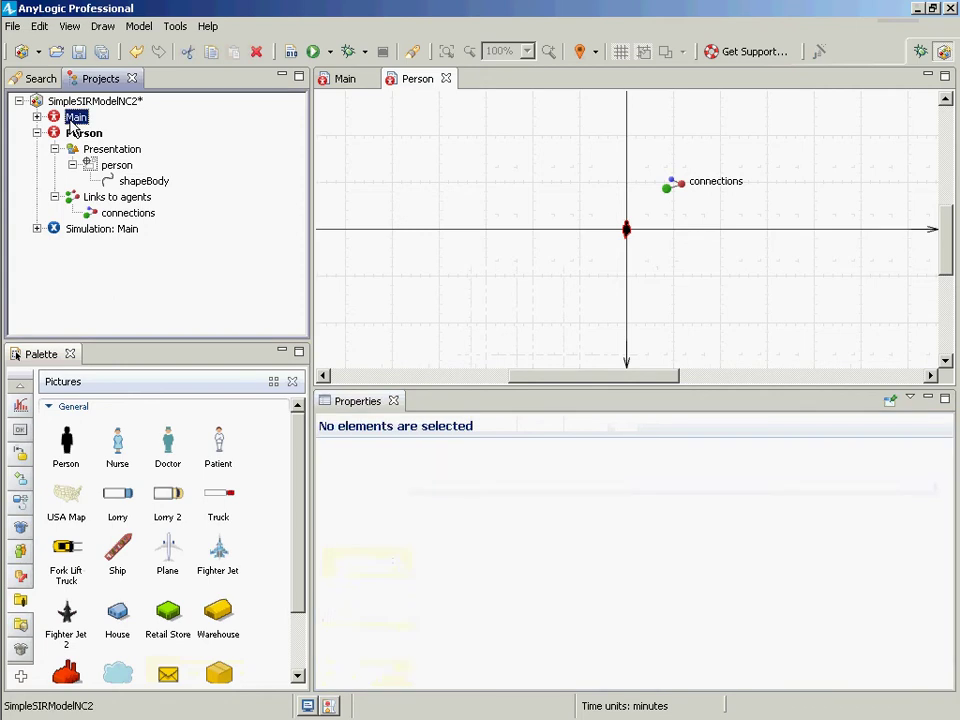
{"action": "double_click", "coordinate": [73, 119]}
{"action": "left_click", "coordinate": [76, 133]}
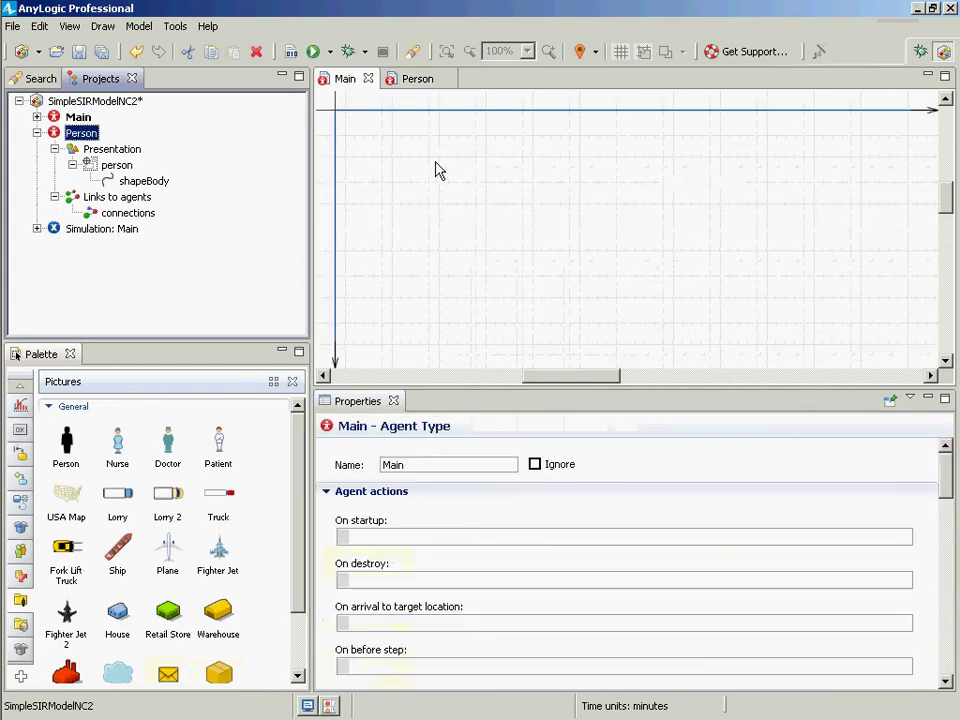
{"action": "left_click_drag", "start_coordinate": [436, 171], "coordinate": [421, 168]}
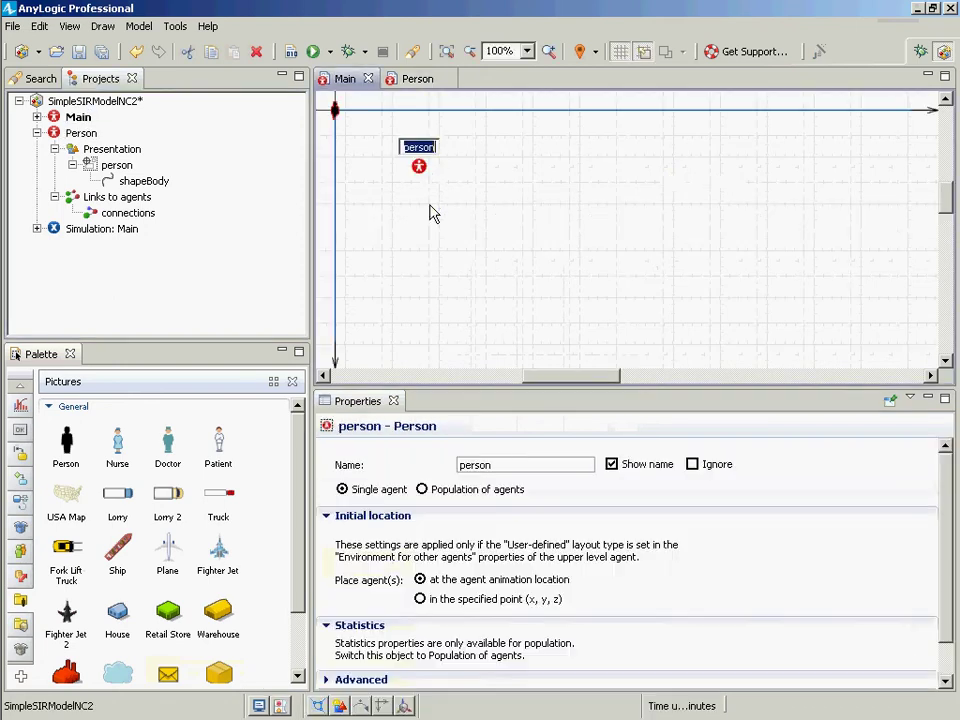
- Turn the placed Person agent into a population of agents named population and save the model
{"action": "type", "text": "popla"}
{"action": "type", "text": "u"}
{"action": "key", "text": "BackSpace"}
{"action": "key", "text": "BackSpace"}
{"action": "type", "text": "u"}
{"action": "key", "text": "BackSpace"}
{"action": "type", "text": "ulation"}
{"action": "key", "text": "Return"}
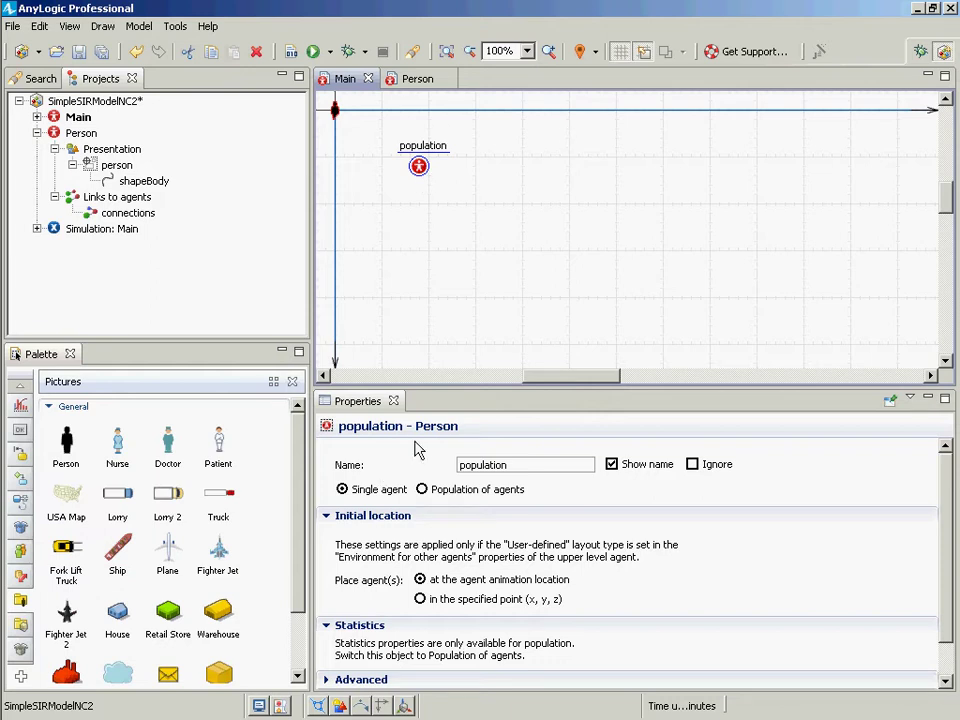
{"action": "left_click", "coordinate": [437, 490]}
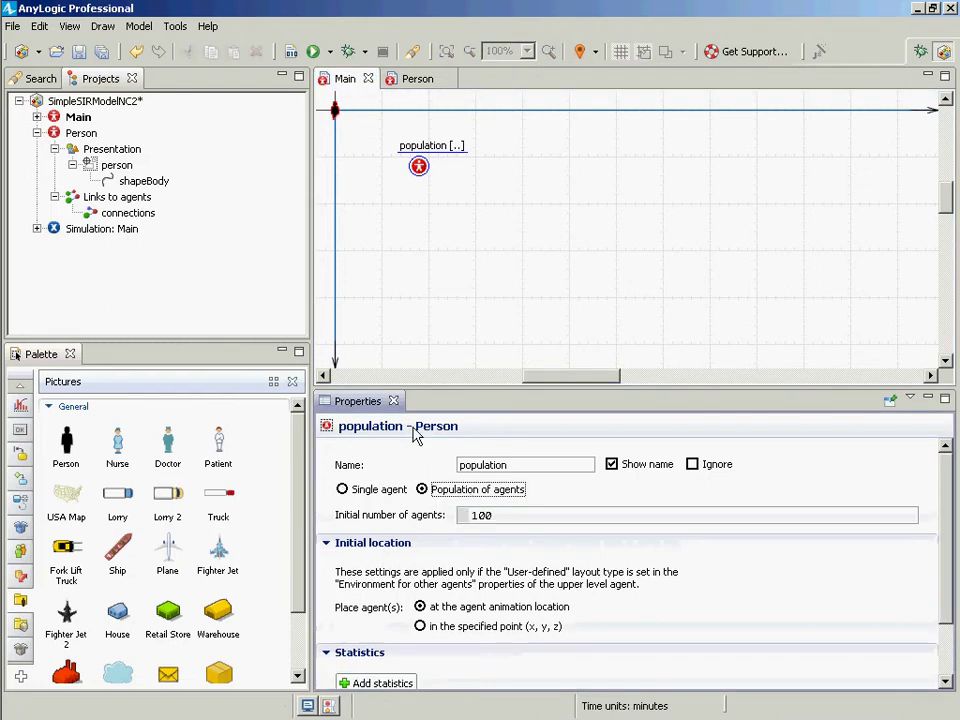
{"action": "key", "text": "ctrl+s"}
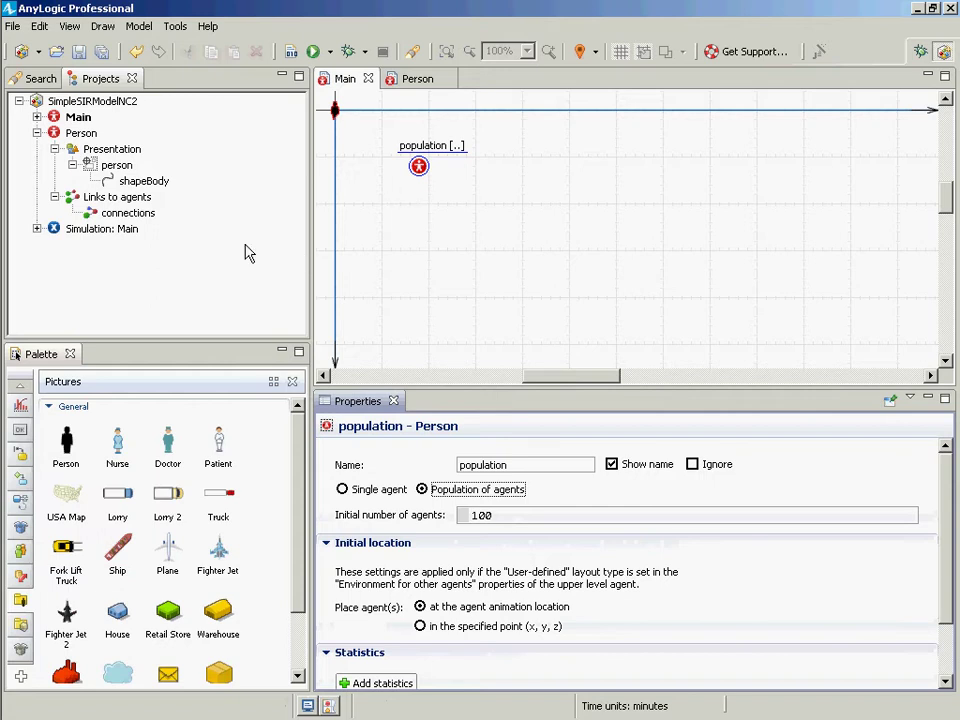
- Set the layout type of the Main agent type to Random and build the model
{"action": "left_click", "coordinate": [76, 117]}
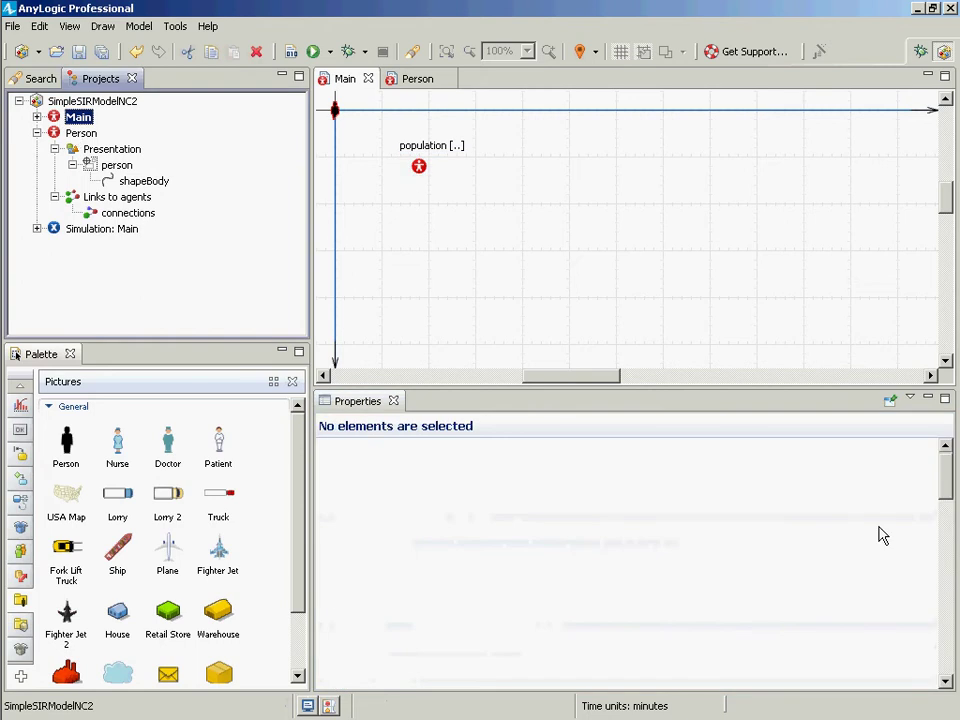
{"action": "left_click_drag", "start_coordinate": [945, 478], "coordinate": [915, 621]}
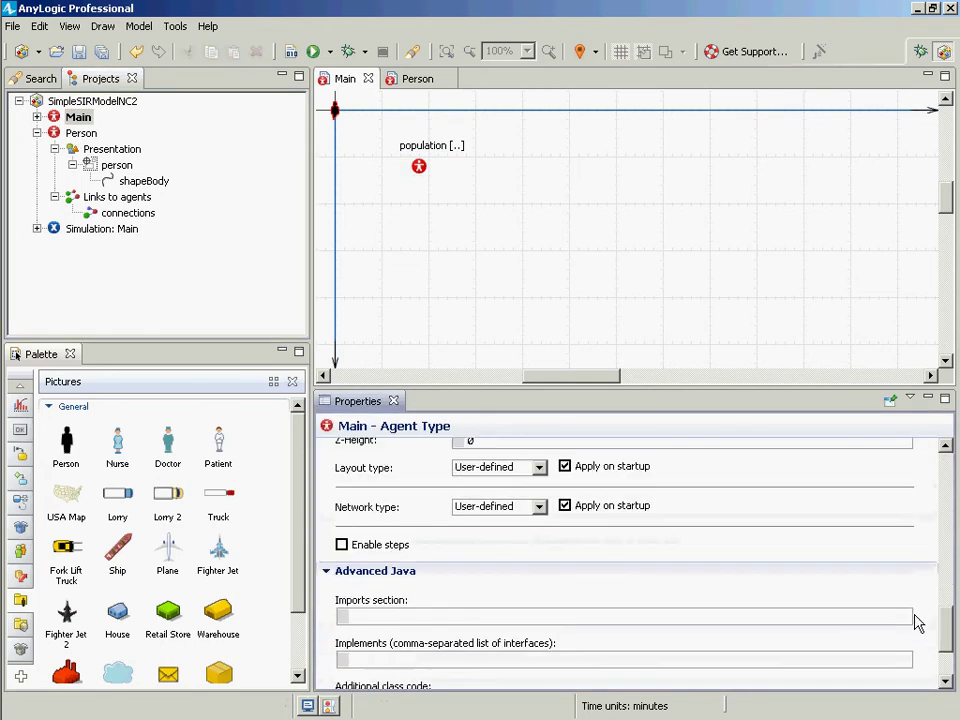
{"action": "left_click", "coordinate": [539, 467]}
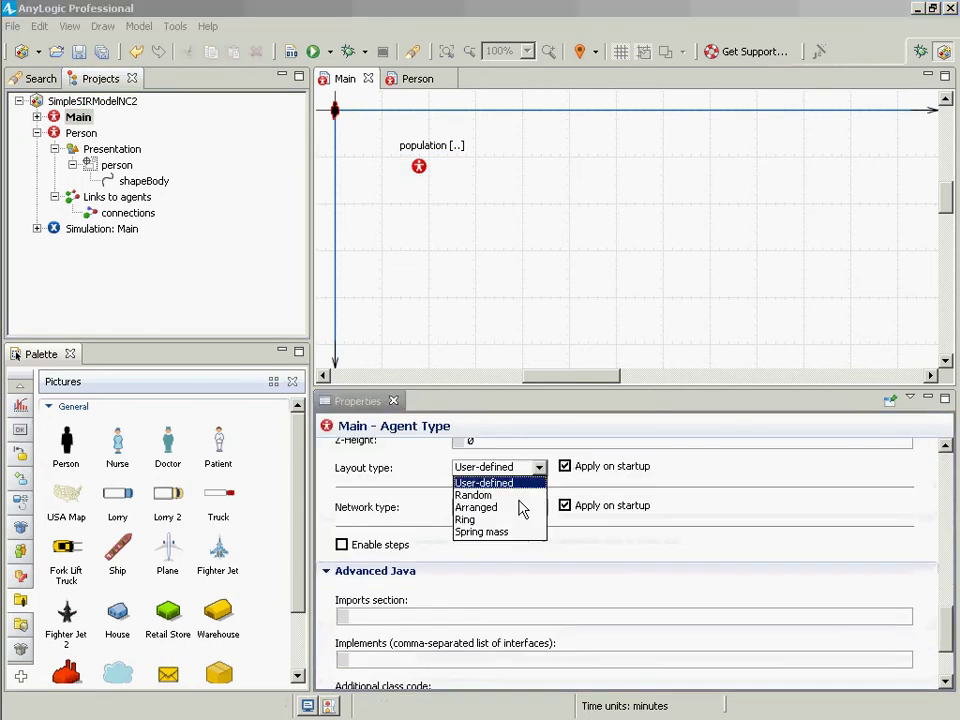
{"action": "left_click", "coordinate": [509, 495]}
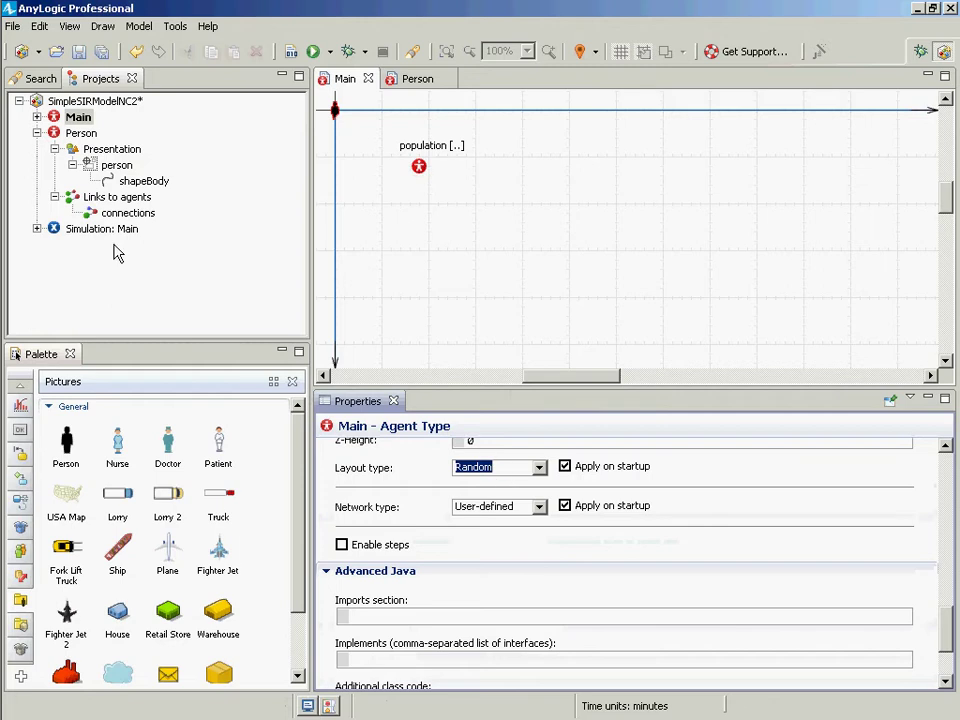
{"action": "left_click", "coordinate": [289, 54]}
- Run the Simulation experiment to view the agents in their random layout, and close the run window
{"action": "right_click", "coordinate": [122, 232]}
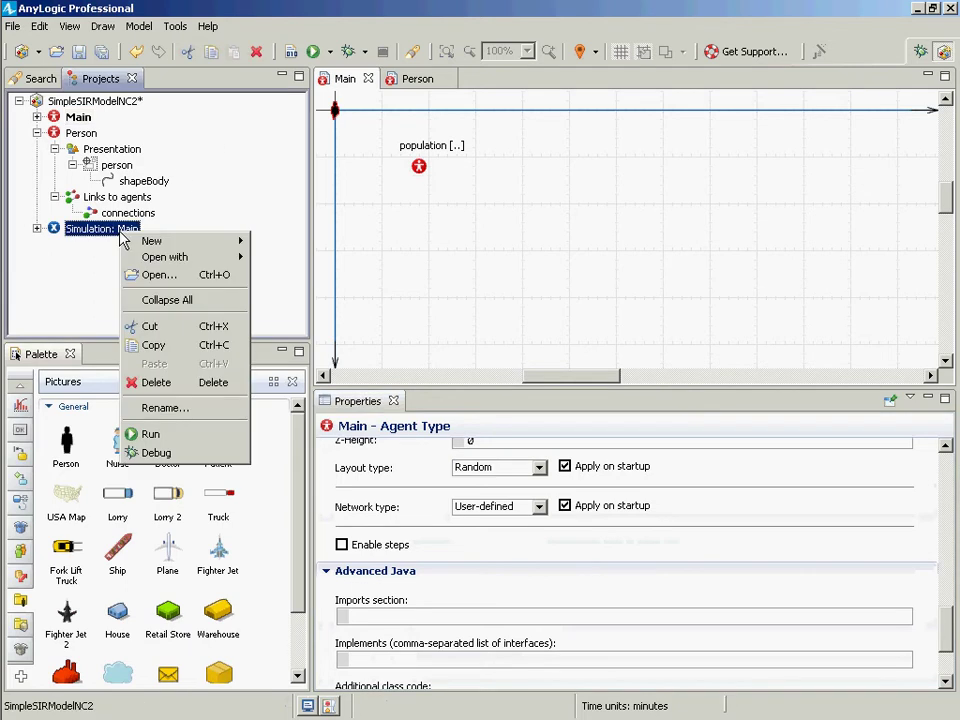
{"action": "left_click", "coordinate": [165, 436]}
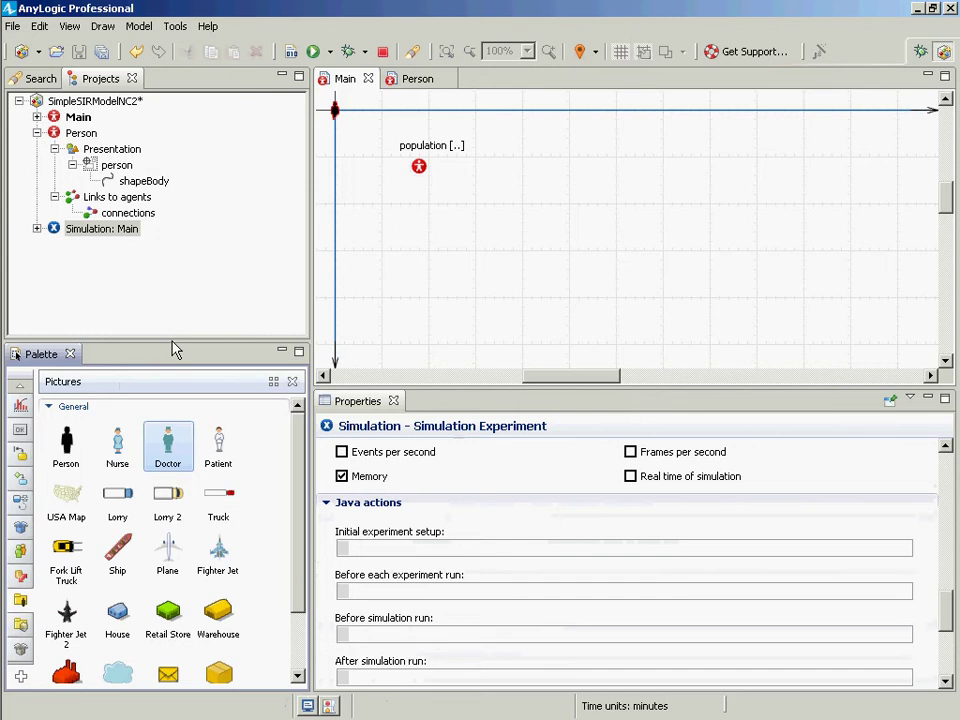
{"action": "left_click", "coordinate": [75, 145]}
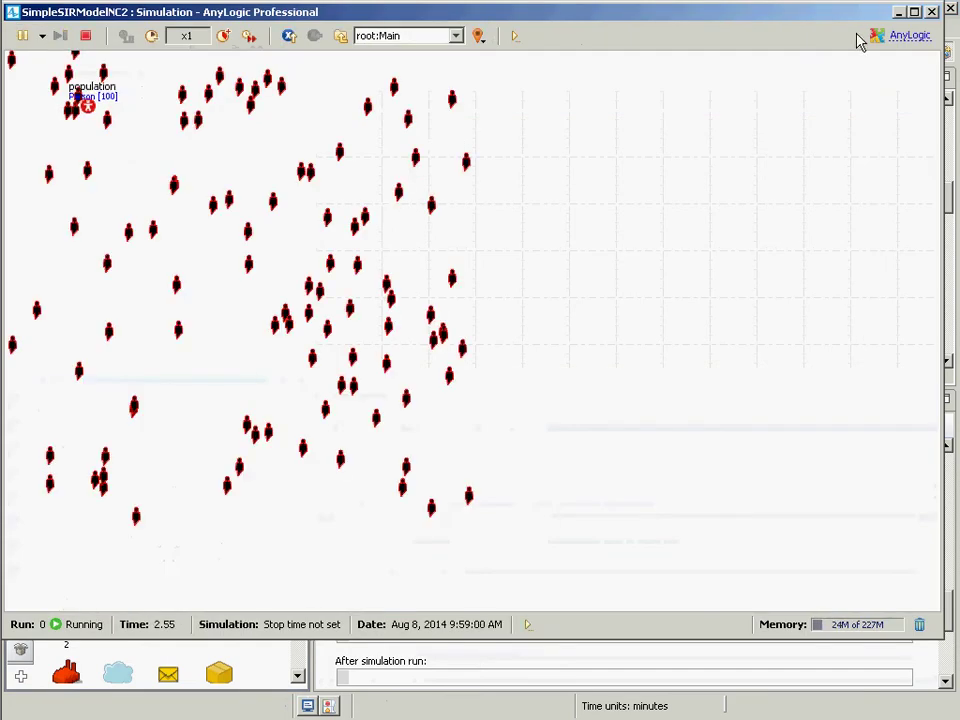
{"action": "left_click", "coordinate": [932, 12]}
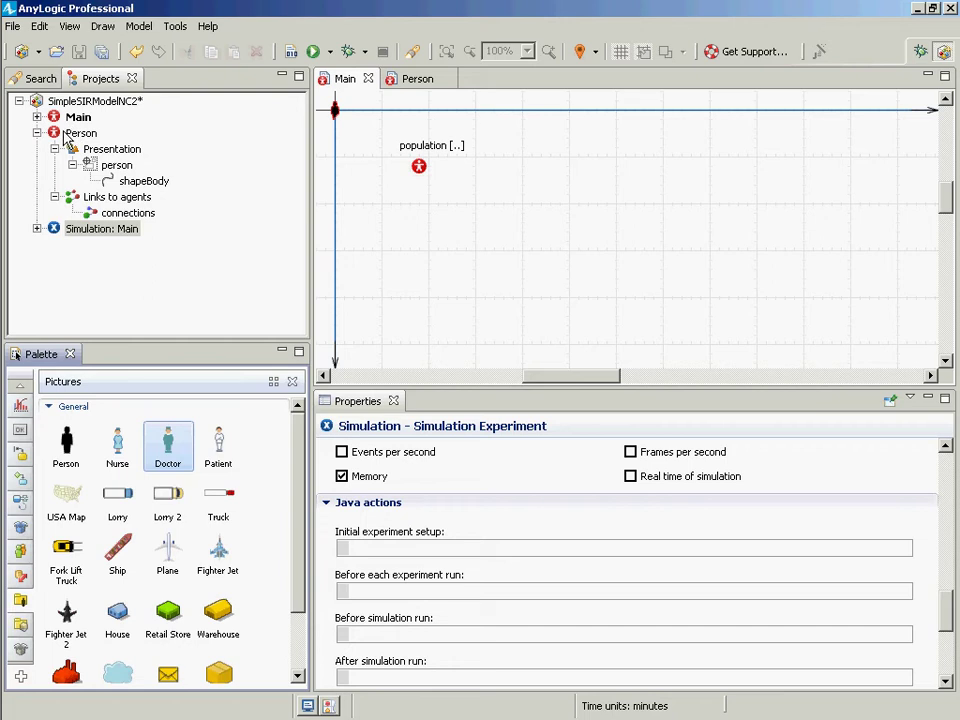
- Set Main's network type to Distance-based with a connection range of 75, and build and save the model
{"action": "left_click", "coordinate": [61, 118]}
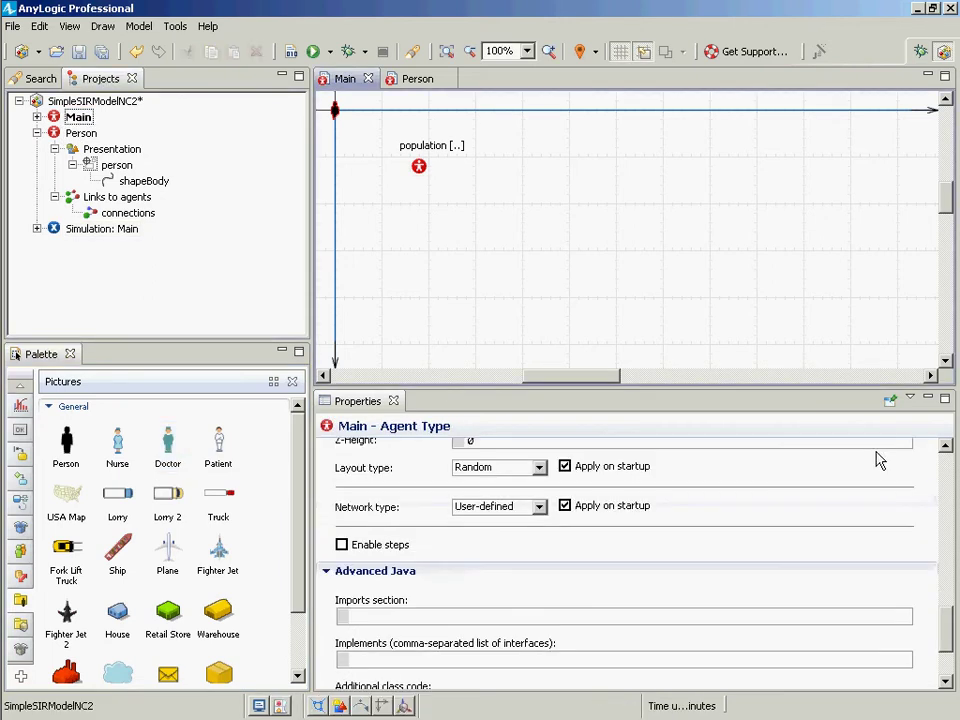
{"action": "mouse_move", "coordinate": [950, 625]}
{"action": "left_mouse_down"}
{"action": "mouse_move", "coordinate": [949, 520]}
{"action": "mouse_move", "coordinate": [949, 655]}
{"action": "mouse_move", "coordinate": [952, 585]}
{"action": "mouse_move", "coordinate": [952, 615]}
{"action": "left_mouse_up"}
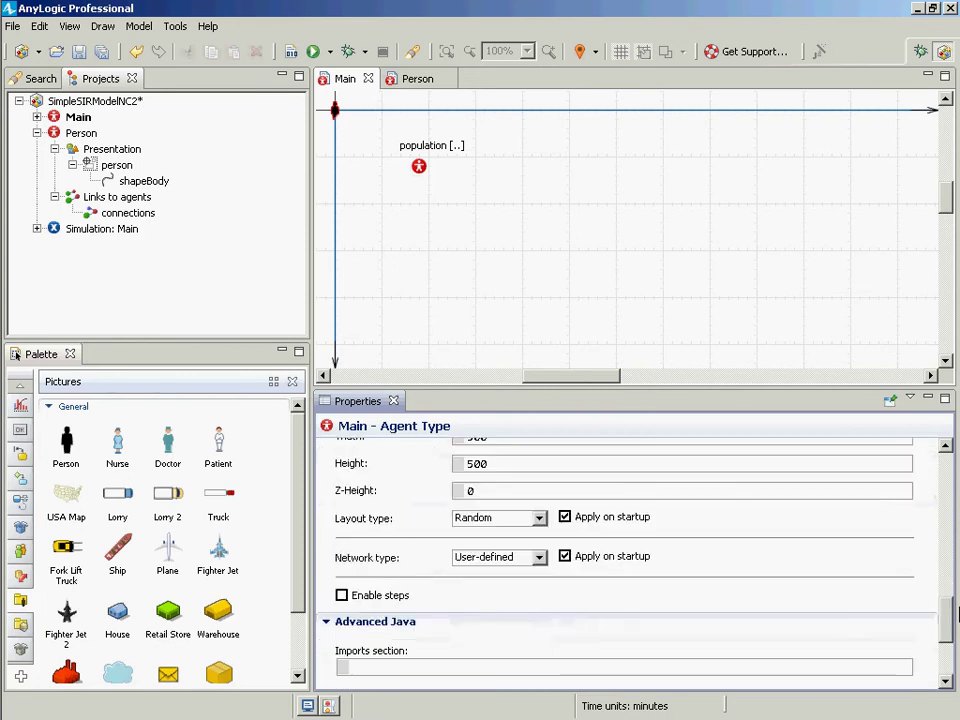
{"action": "left_click", "coordinate": [539, 557]}
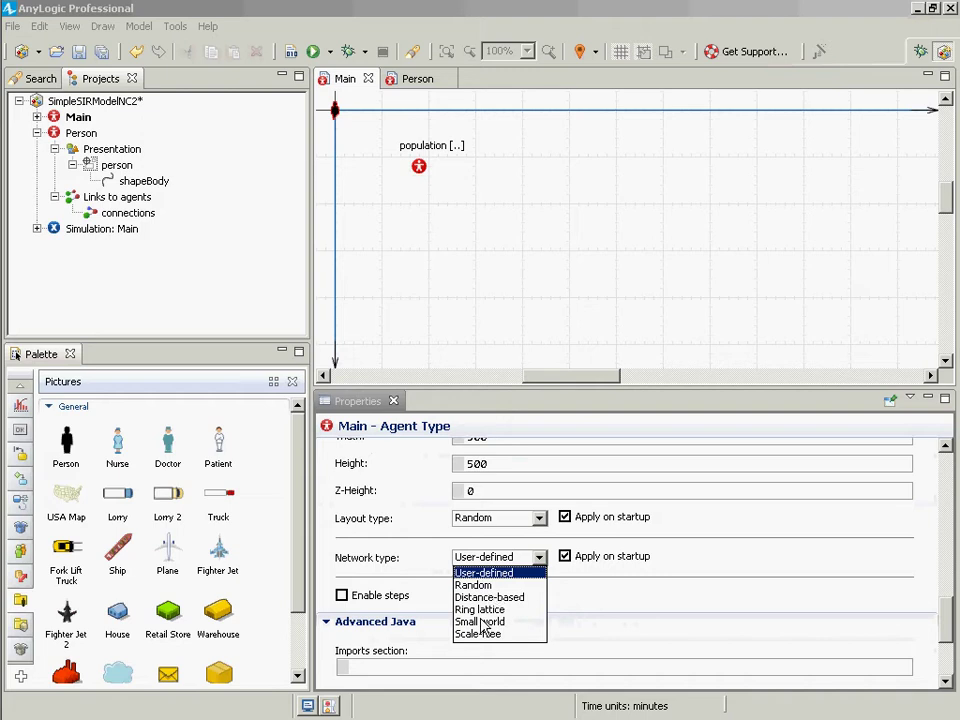
{"action": "left_click", "coordinate": [481, 599]}
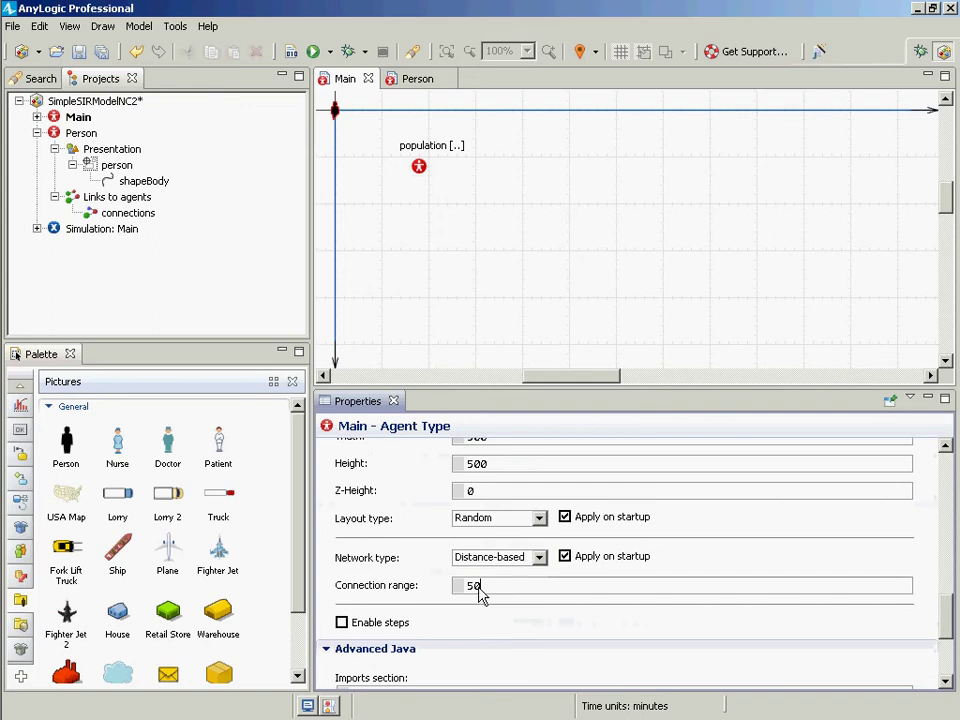
{"action": "left_click_drag", "start_coordinate": [481, 588], "coordinate": [455, 588]}
{"action": "type", "text": "75"}
{"action": "left_click", "coordinate": [291, 52]}
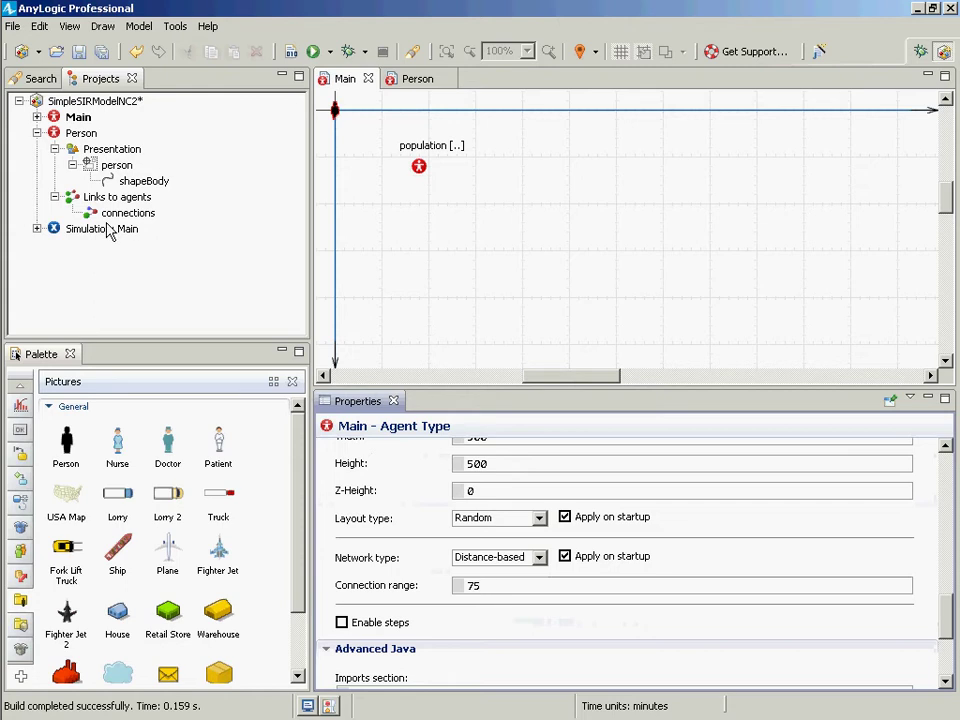
{"action": "key", "text": "ctrl+s"}
- Run the Simulation experiment with the distance-based network to check the agents, and close the run window
{"action": "right_click", "coordinate": [115, 215]}
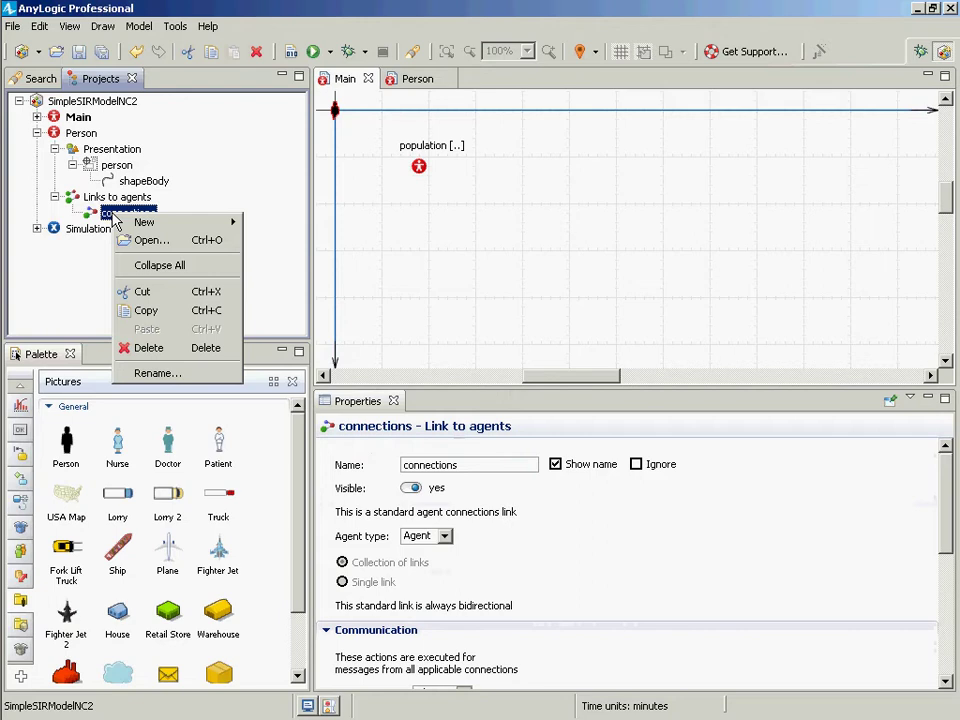
{"action": "right_click", "coordinate": [94, 230]}
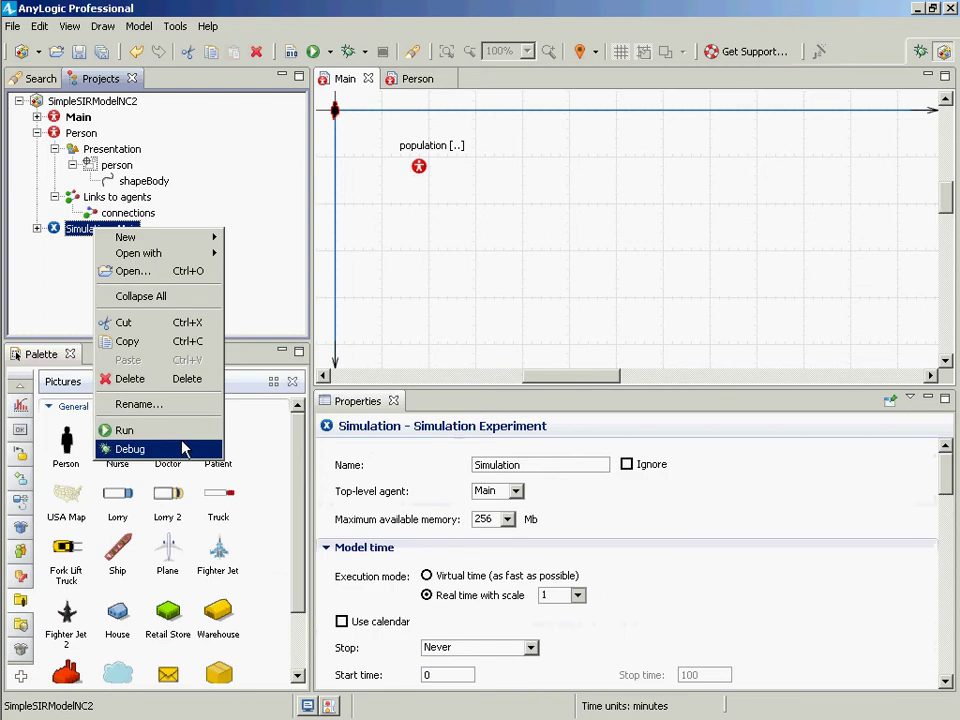
{"action": "left_click", "coordinate": [176, 431]}
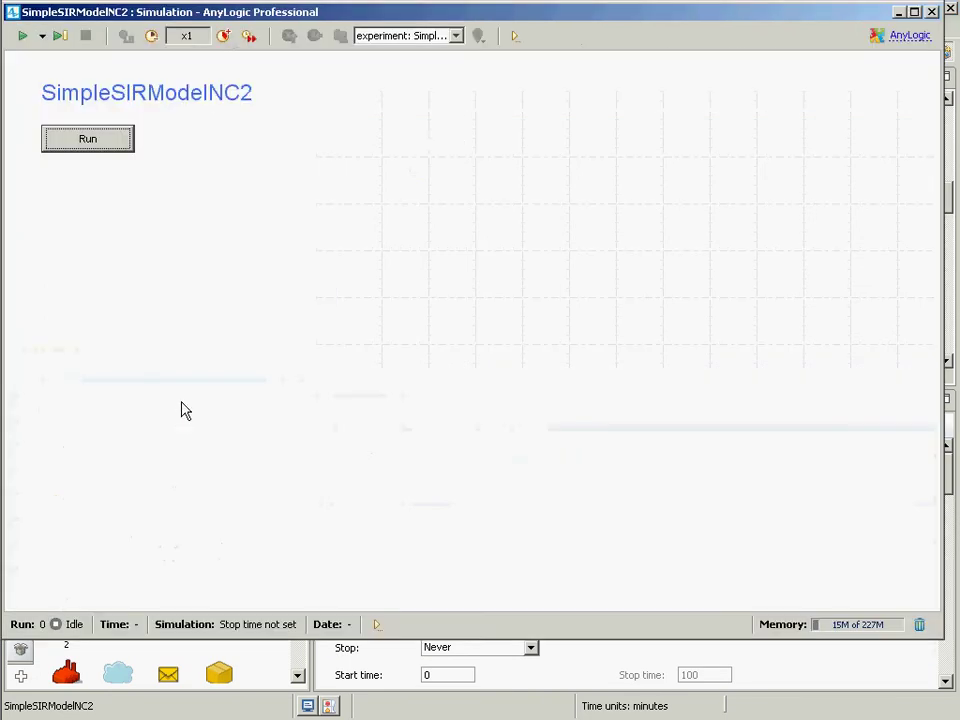
{"action": "left_click", "coordinate": [111, 138]}
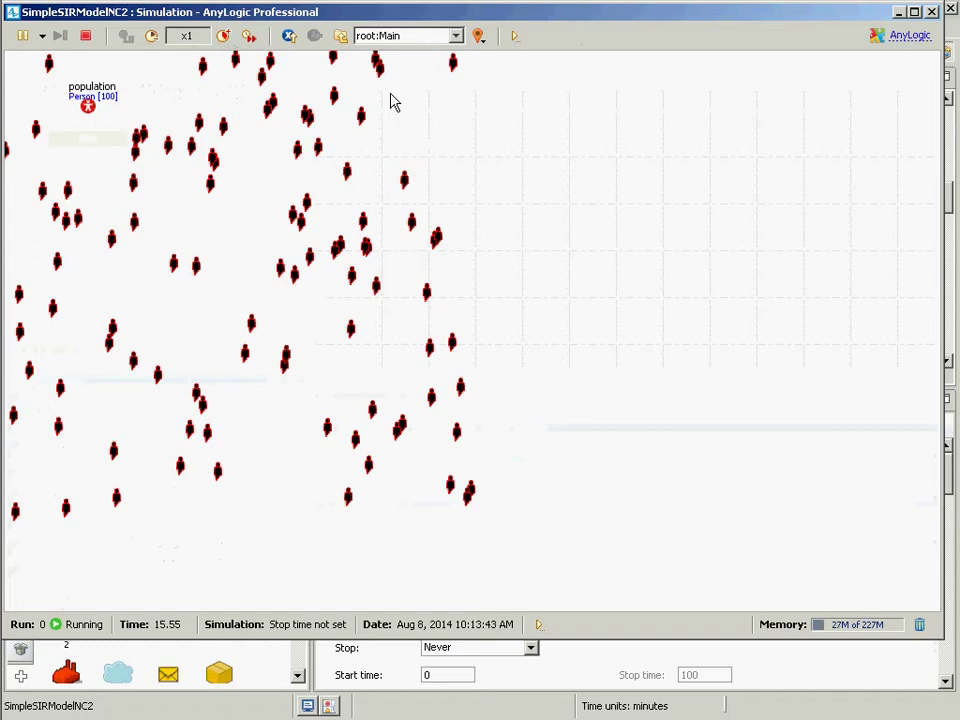
{"action": "left_click", "coordinate": [932, 11]}
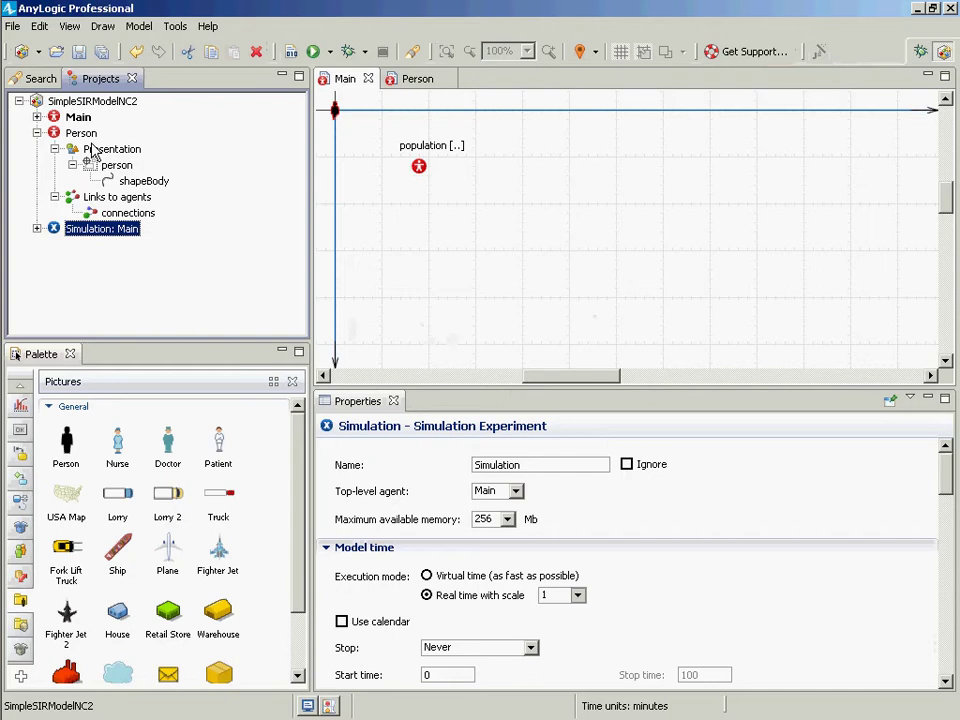
- Enable drawing the line connecting agents for the connections link in Person, and save the model
{"action": "double_click", "coordinate": [84, 135]}
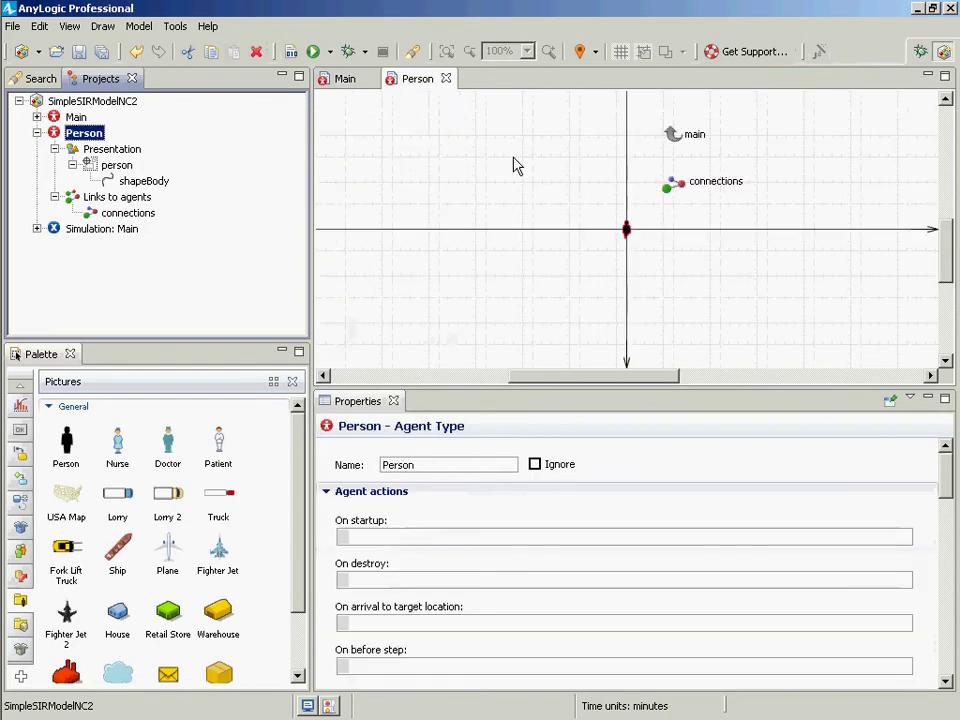
{"action": "left_click", "coordinate": [670, 188]}
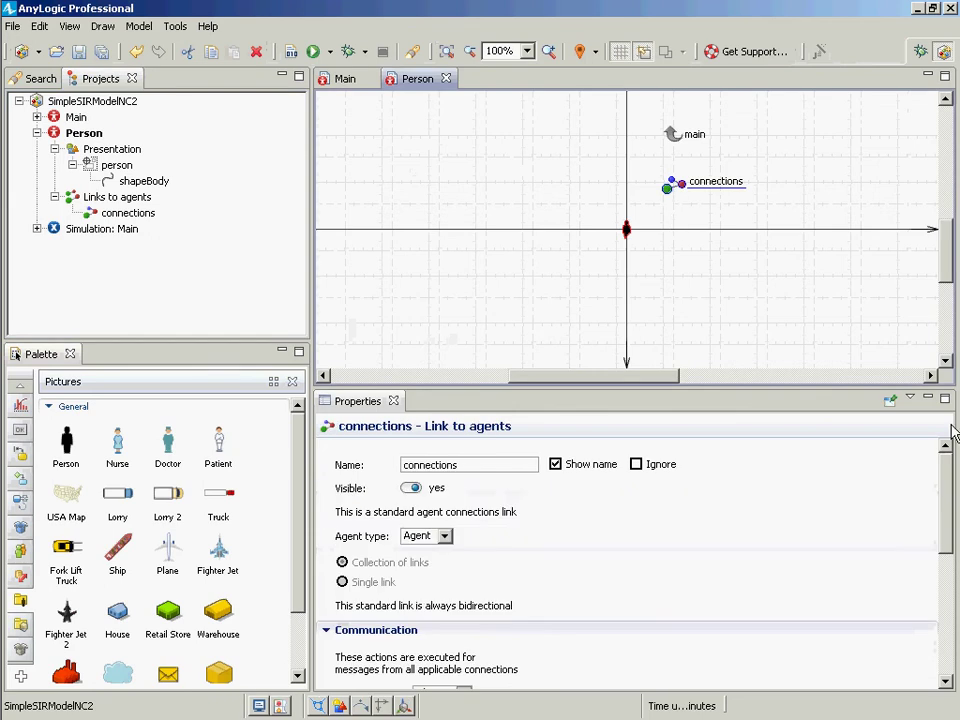
{"action": "left_click_drag", "start_coordinate": [948, 480], "coordinate": [928, 570]}
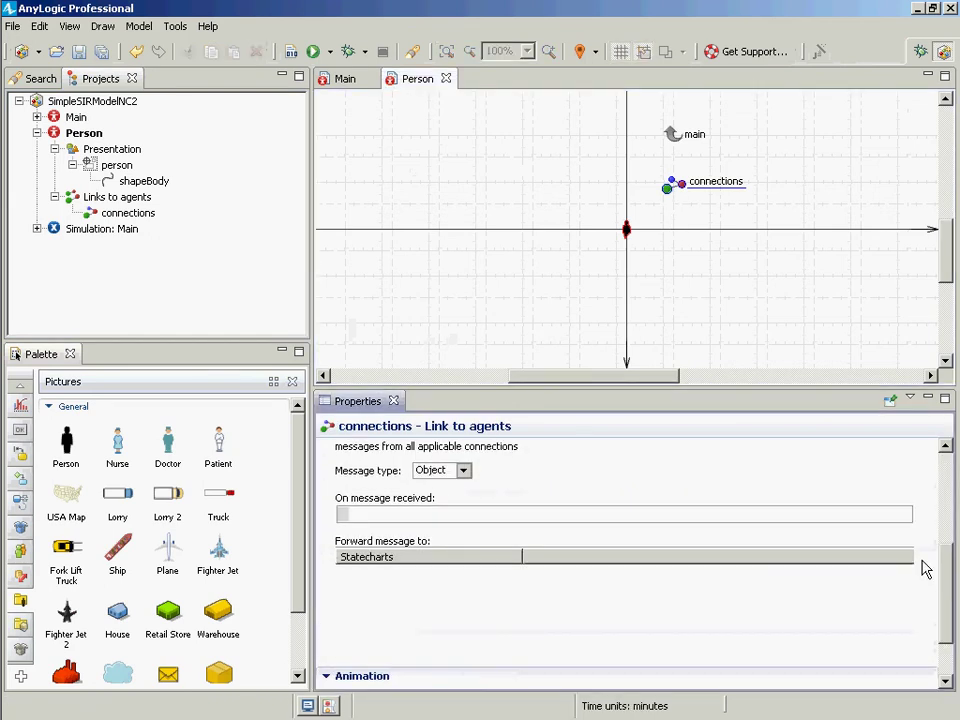
{"action": "scroll", "coordinate": [920, 590], "scroll_direction": "down", "scroll_amount": 3}
{"action": "left_click", "coordinate": [388, 628]}
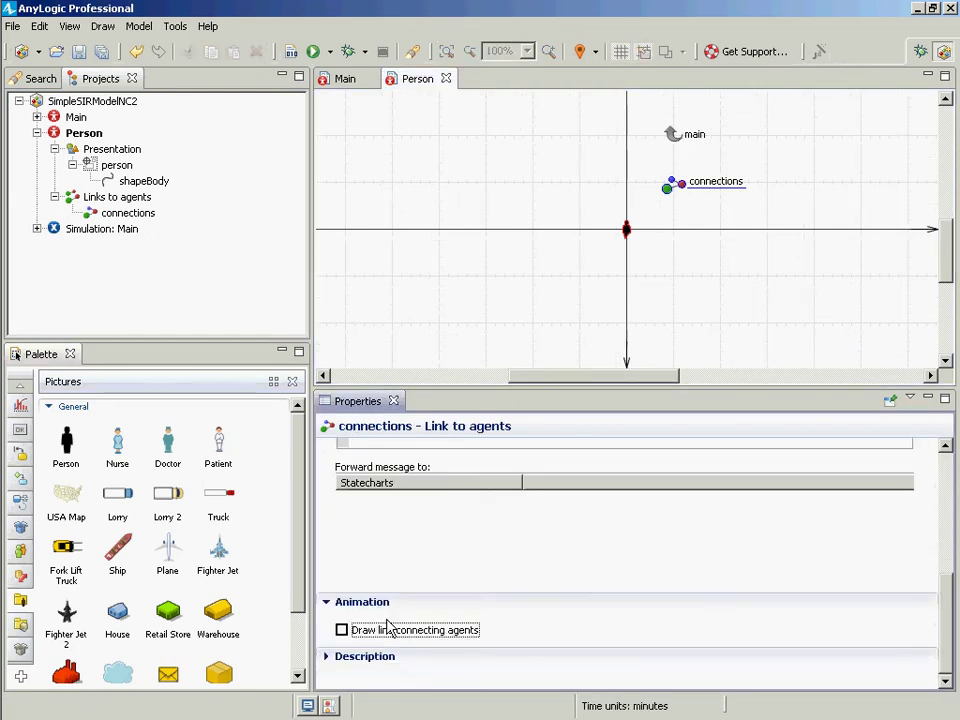
{"action": "key", "text": "ctrl+s"}
- Run the Simulation experiment to view the connection lines between agents, and close the run window
{"action": "right_click", "coordinate": [113, 231]}
{"action": "left_click", "coordinate": [181, 433]}
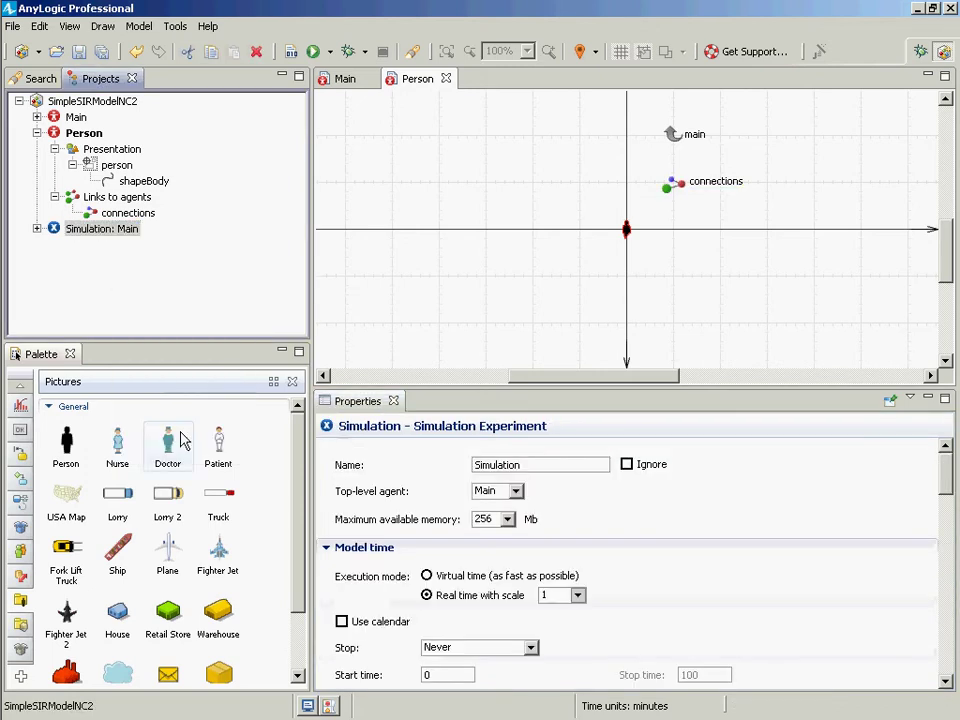
{"action": "left_click", "coordinate": [130, 141]}
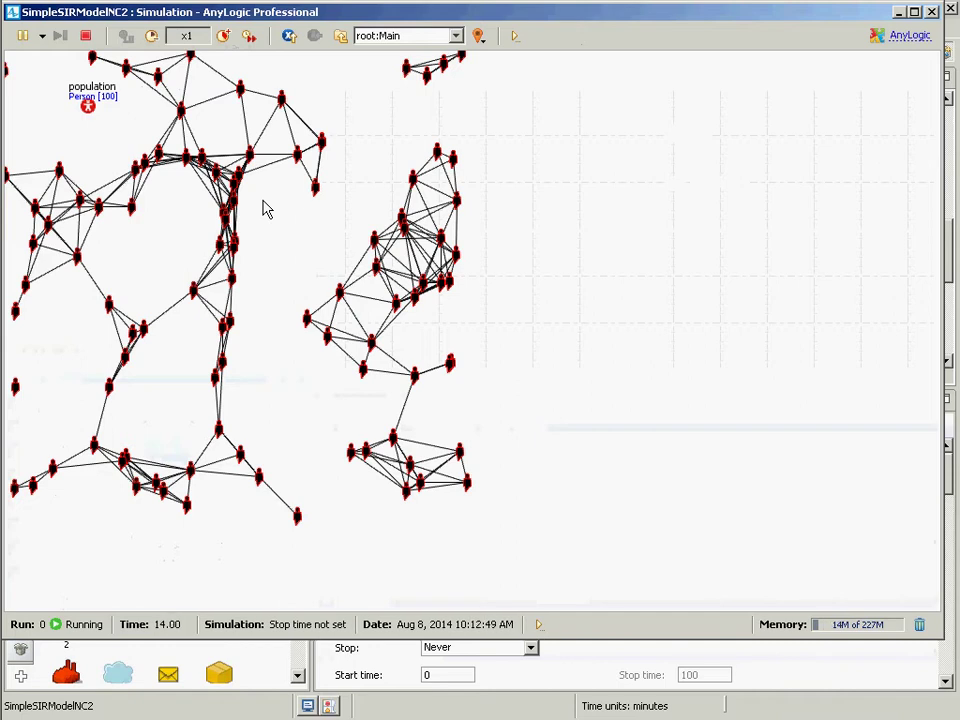
{"action": "left_click", "coordinate": [932, 11]}
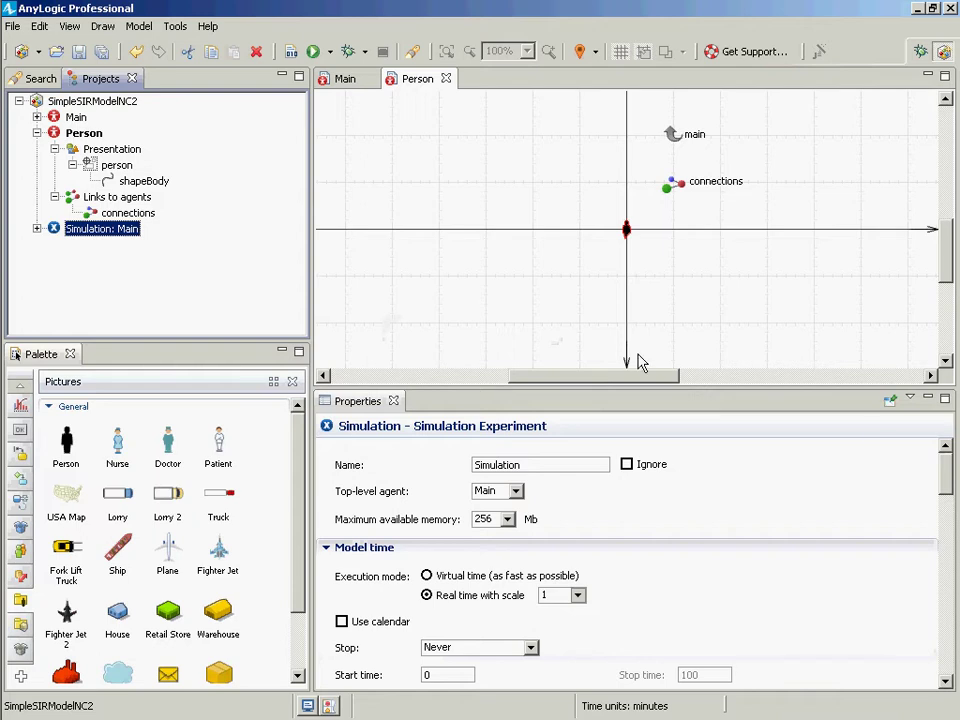
- Place a Statechart Entry Point in the Person diagram, just below the horizontal axis and beside the vertical axis
{"action": "left_click", "coordinate": [951, 277]}
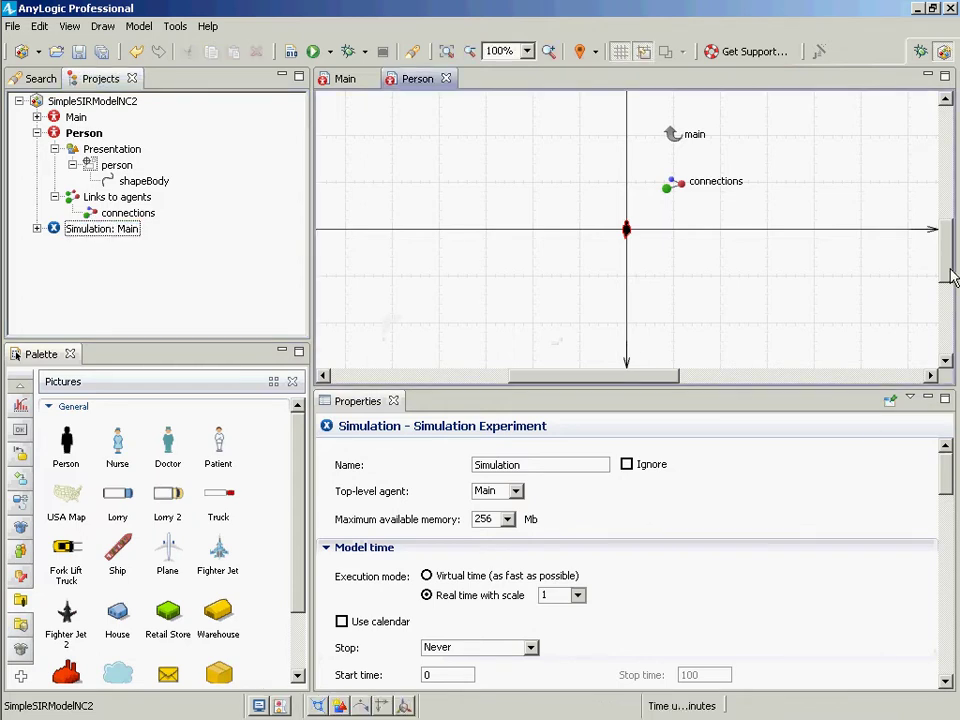
{"action": "left_click", "coordinate": [951, 277]}
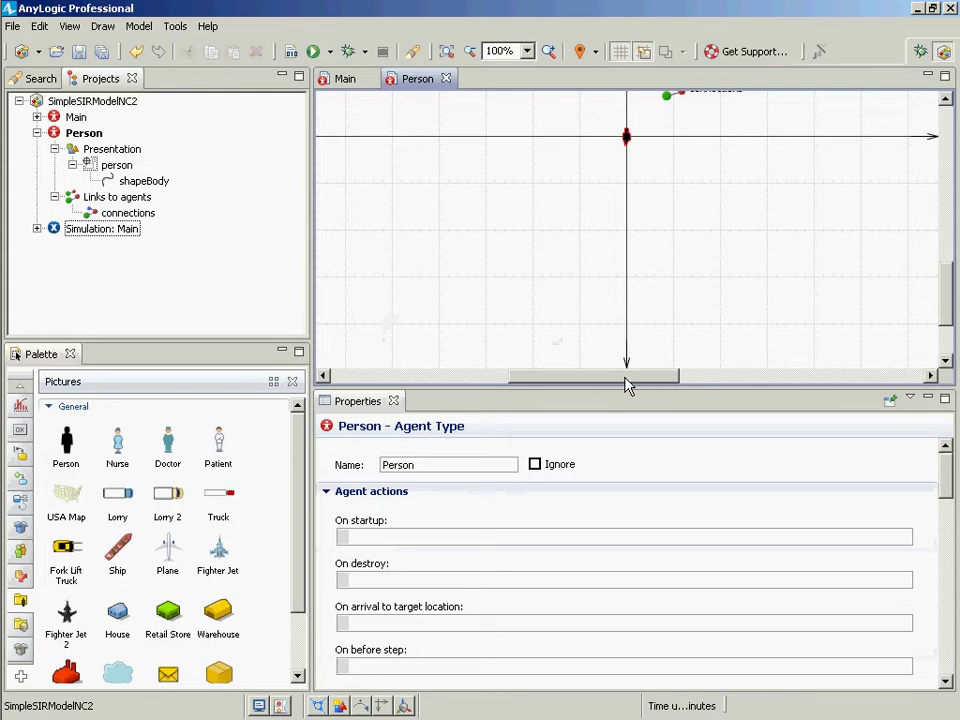
{"action": "left_click_drag", "start_coordinate": [626, 378], "coordinate": [681, 392]}
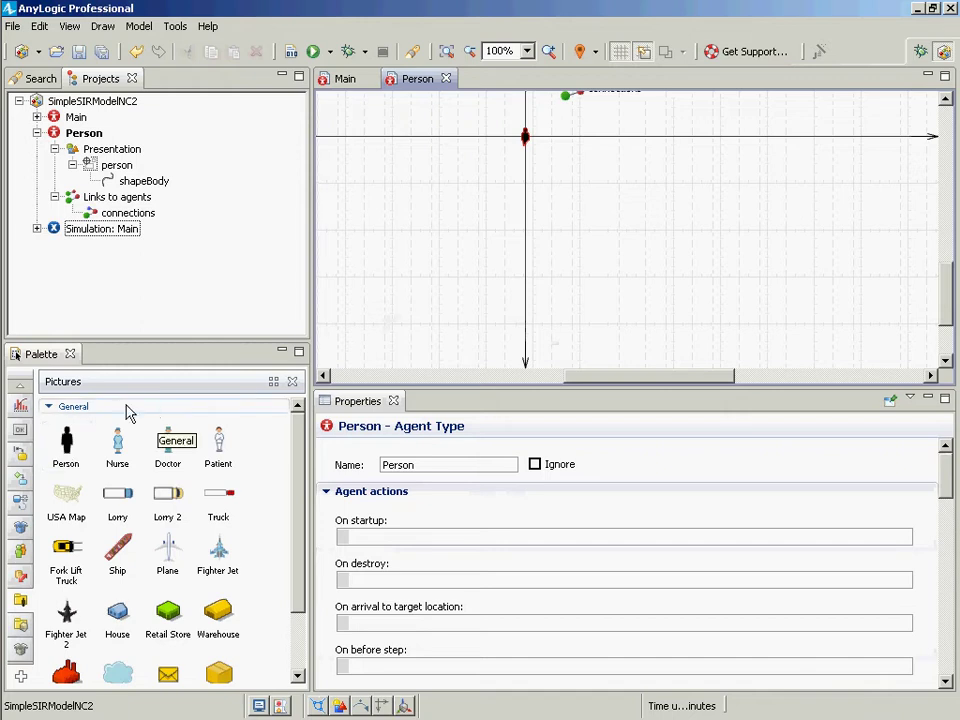
{"action": "left_click", "coordinate": [21, 397]}
{"action": "left_click", "coordinate": [18, 392]}
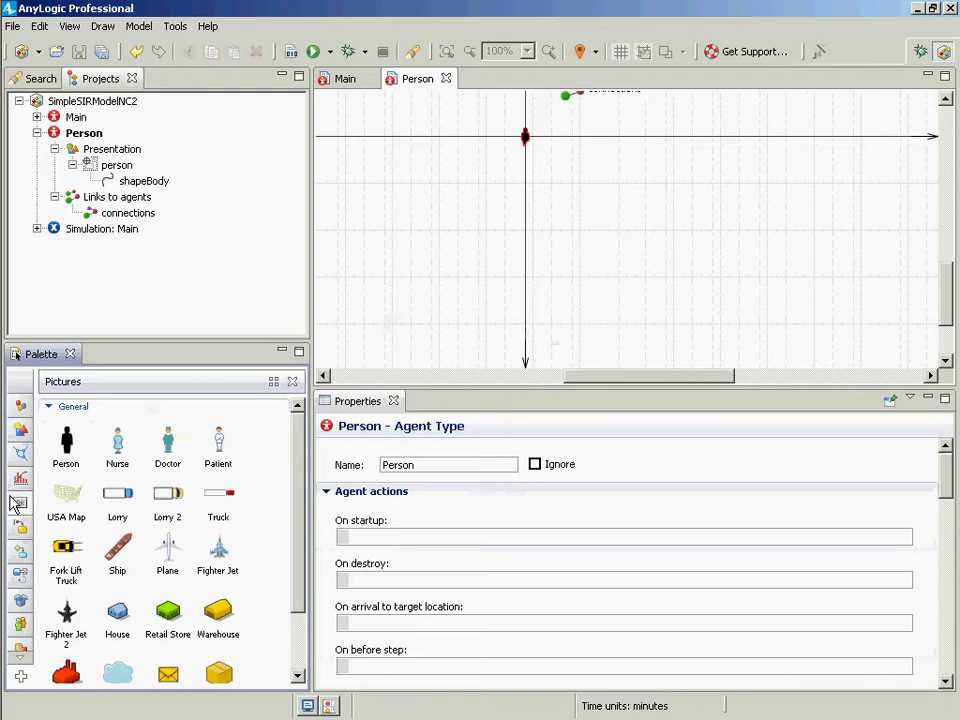
{"action": "left_click", "coordinate": [20, 527]}
{"action": "left_click_drag", "start_coordinate": [62, 415], "coordinate": [601, 170]}
- Name the new statechart entry point infectionStatechart
{"action": "type", "text": "statechart"}
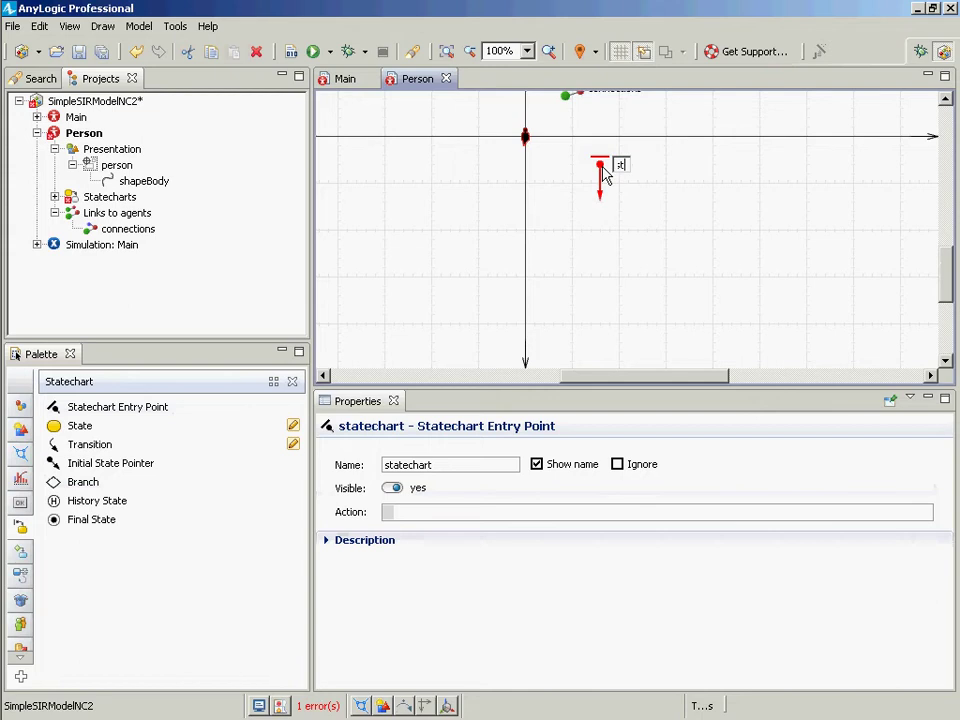
{"action": "key", "text": "BackSpace"}
{"action": "key", "text": "BackSpace"}
{"action": "key", "text": "BackSpace"}
{"action": "key", "text": "BackSpace"}
{"action": "key", "text": "BackSpace"}
{"action": "type", "text": "infectionStatechart"}
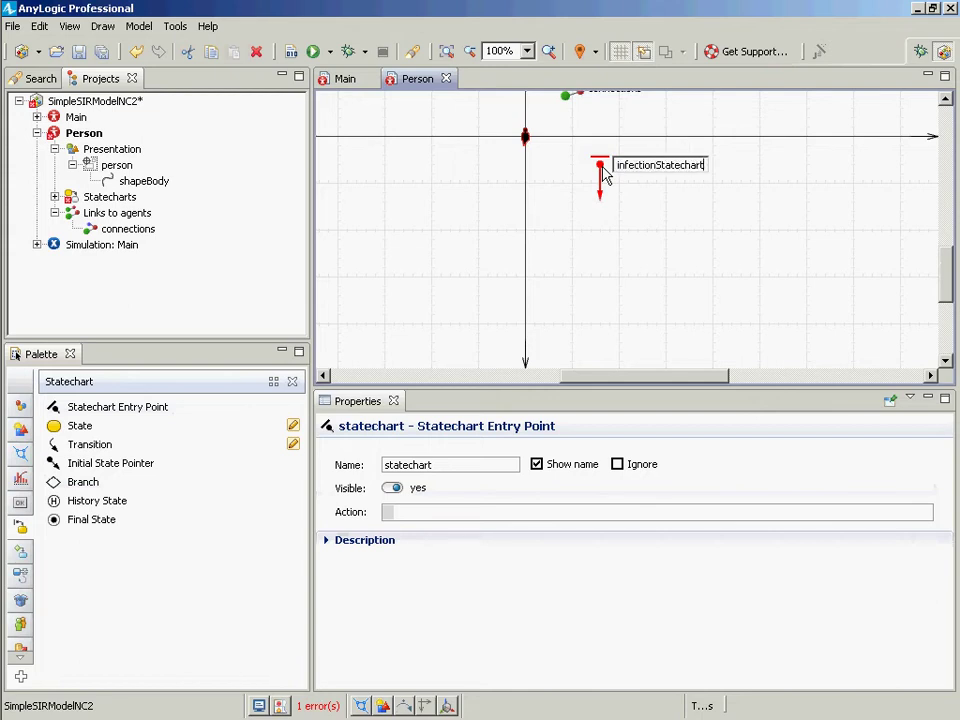
{"action": "key", "text": "Return"}
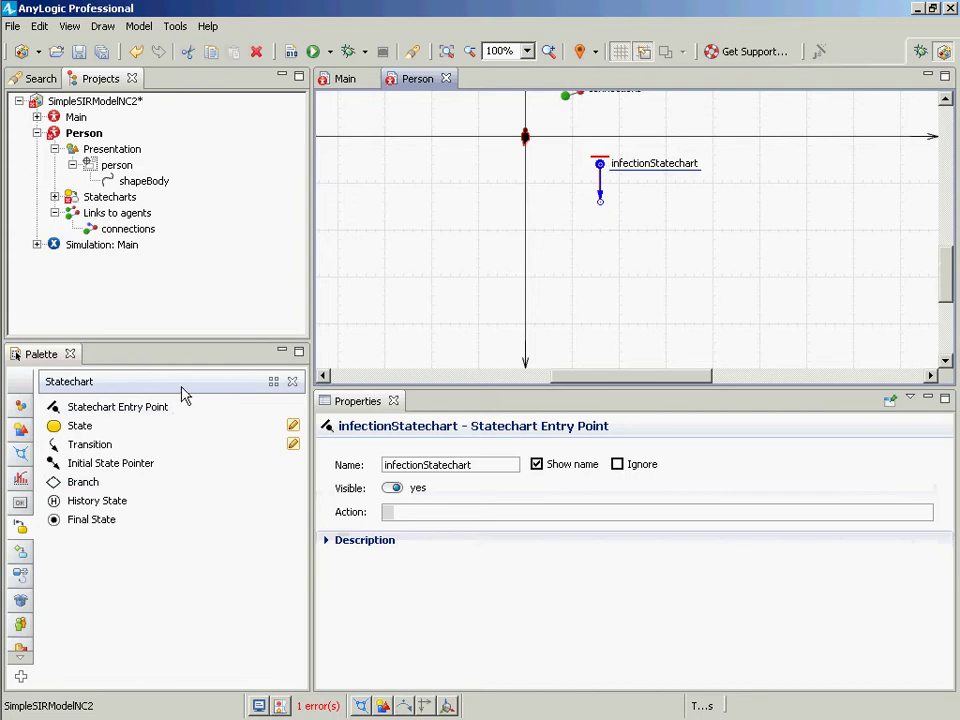
- Place a state named Susceptible at the end of the infectionStatechart entry arrow
{"action": "left_click", "coordinate": [553, 203]}
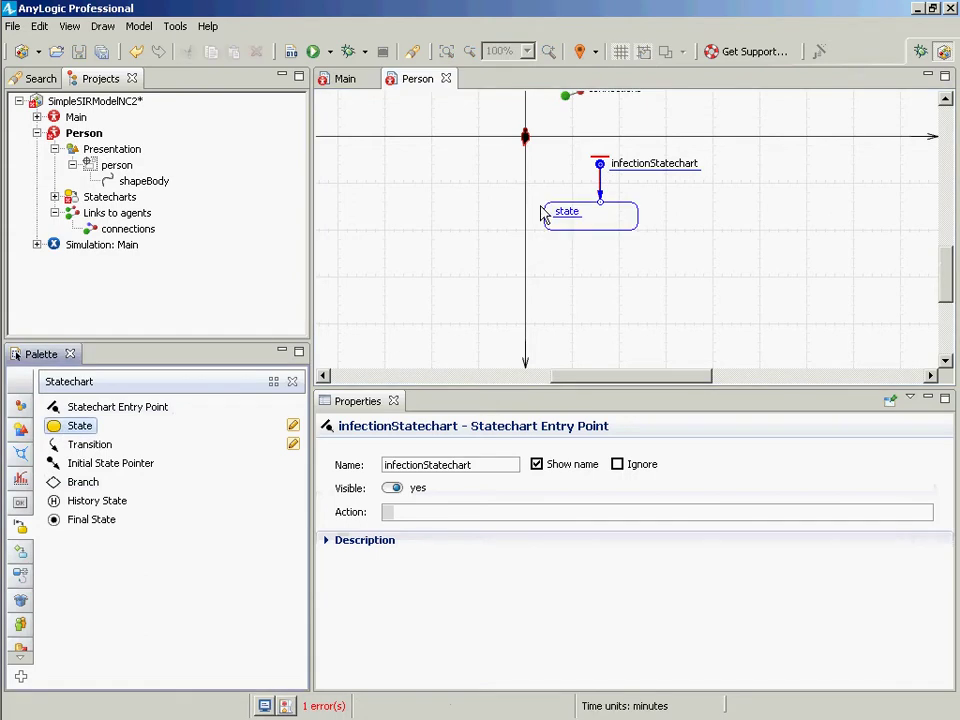
{"action": "left_click_drag", "start_coordinate": [553, 196], "coordinate": [553, 203]}
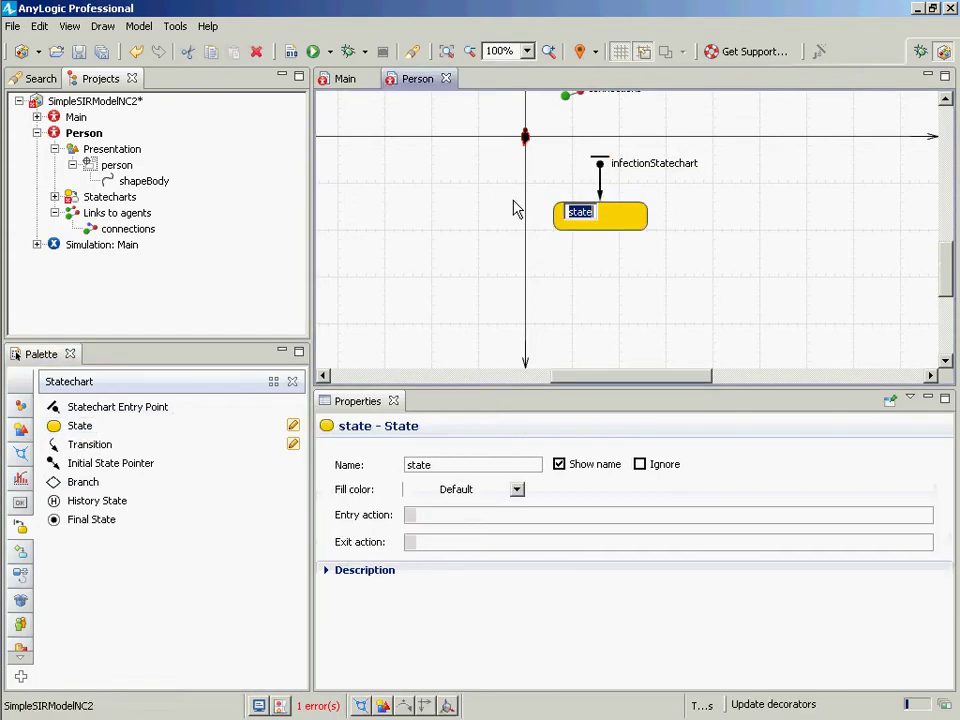
{"action": "type", "text": "Sus"}
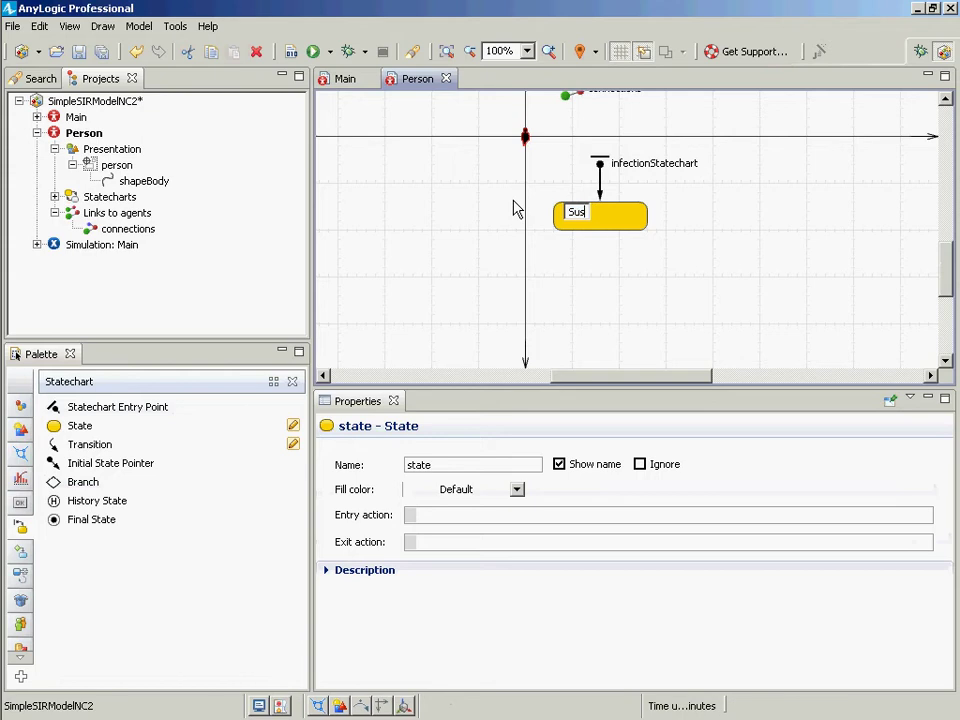
{"action": "type", "text": "ceptible"}
{"action": "key", "text": "Return"}
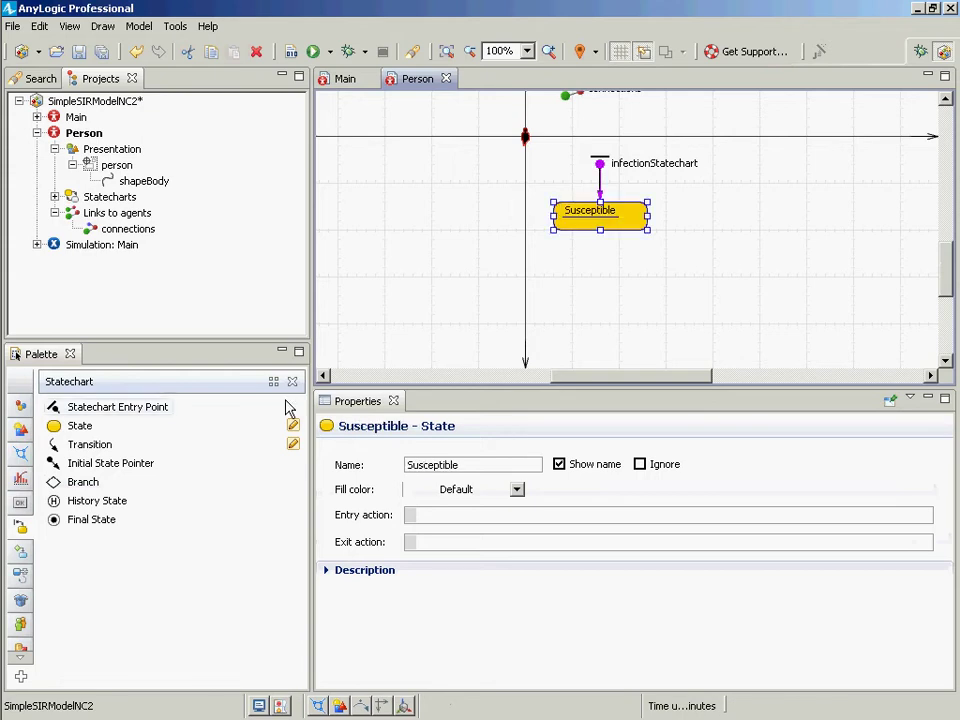
- Add two states named Infective and Recovered, stacked in that order below Susceptible
{"action": "left_click_drag", "start_coordinate": [77, 432], "coordinate": [557, 285]}
{"action": "type", "text": "Infective"}
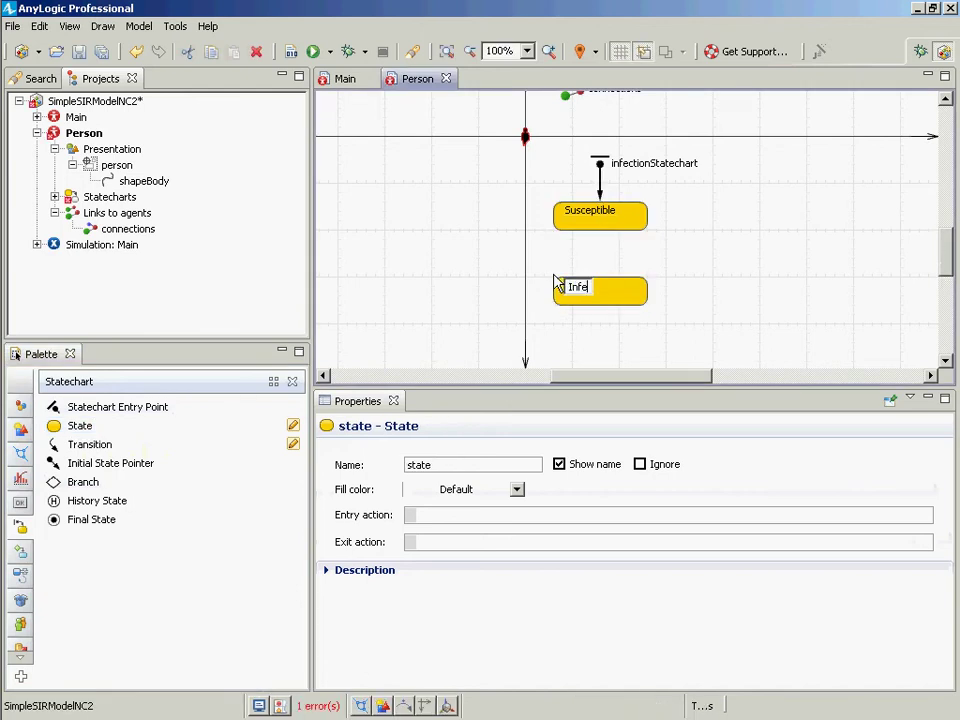
{"action": "key", "text": "Return"}
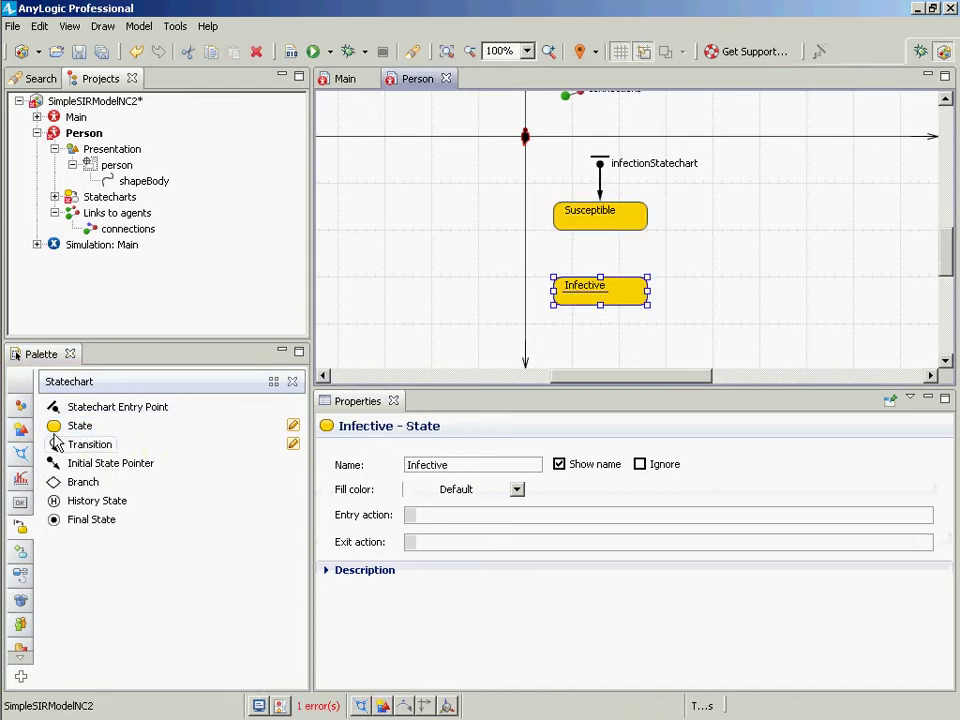
{"action": "left_click_drag", "start_coordinate": [79, 425], "coordinate": [553, 366]}
{"action": "type", "text": "R"}
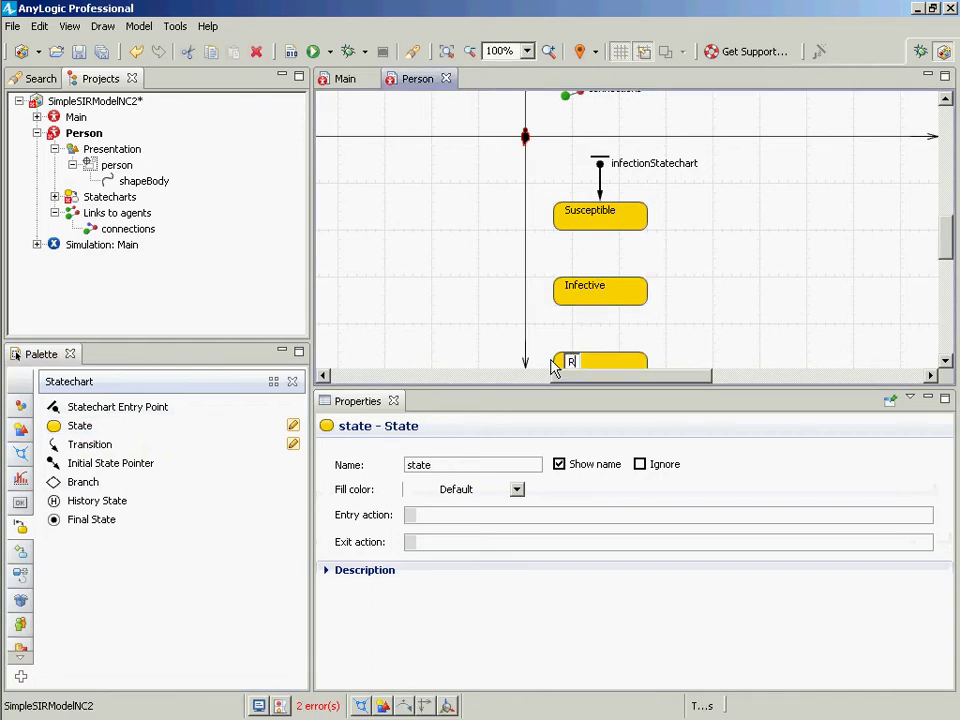
{"action": "type", "text": "ecovered"}
{"action": "key", "text": "Return"}
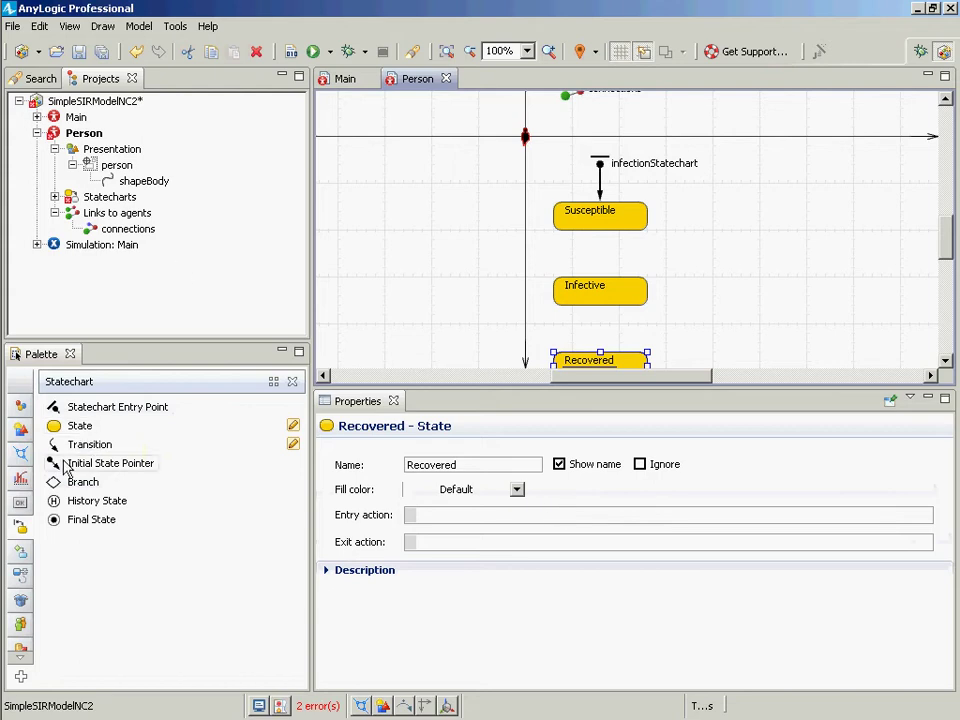
- Add a transition from Infective to Recovered and another one ending at the upper edge of Infective
{"action": "left_click_drag", "start_coordinate": [64, 443], "coordinate": [600, 305]}
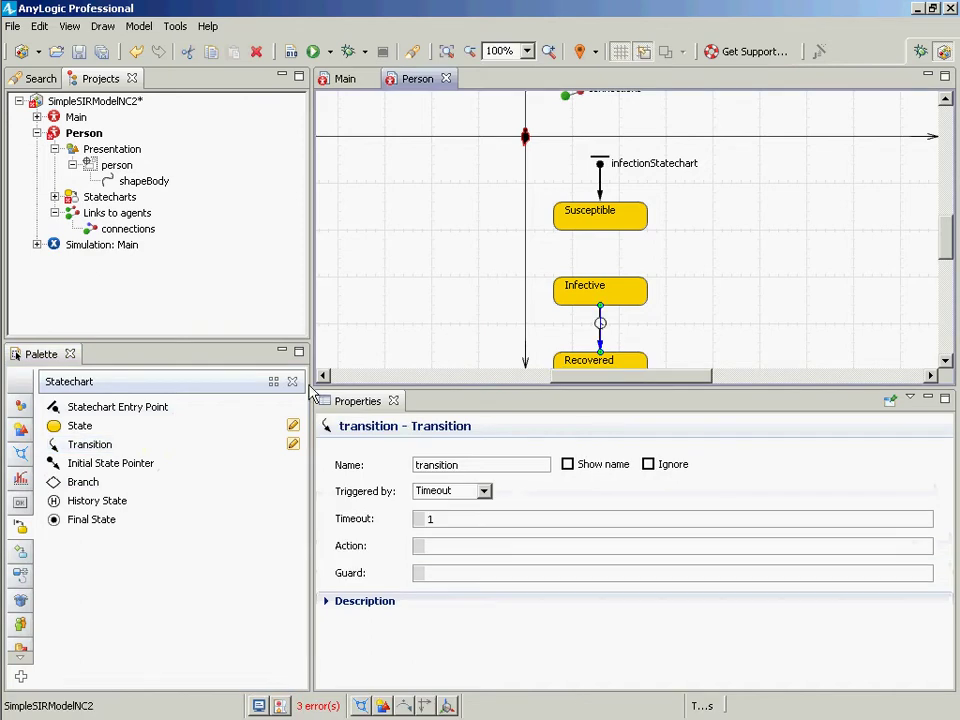
{"action": "left_click_drag", "start_coordinate": [92, 444], "coordinate": [602, 253]}
- Move the statechart entry point and the Susceptible state up together to widen the gap above Infective
{"action": "left_click_drag", "start_coordinate": [540, 140], "coordinate": [697, 257]}
{"action": "key", "text": "Up"}
{"action": "key", "text": "Up"}
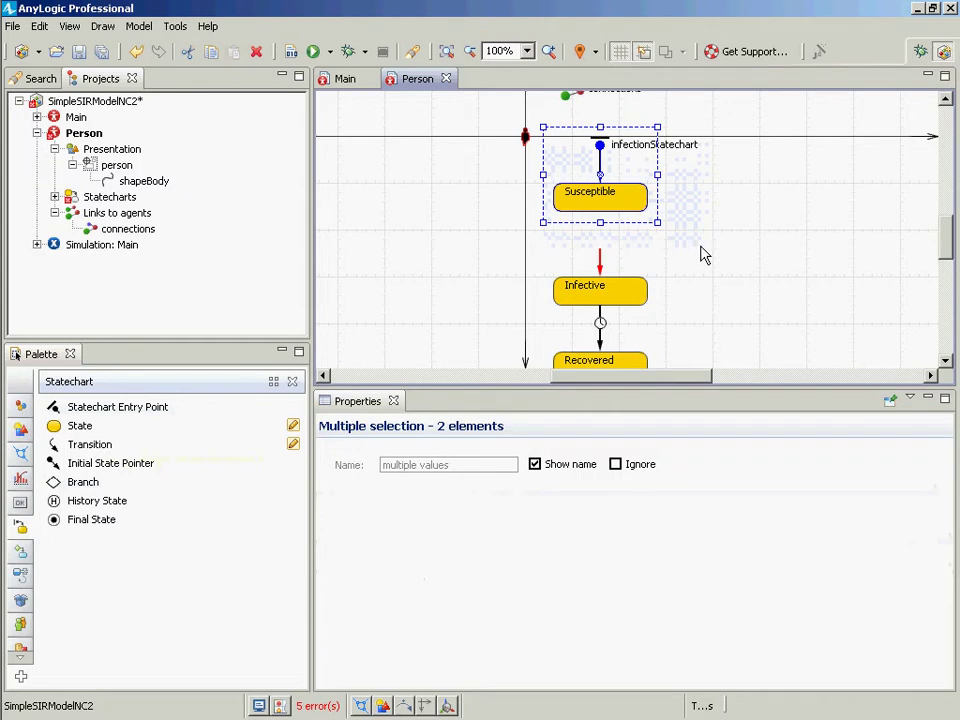
{"action": "left_click", "coordinate": [703, 253]}
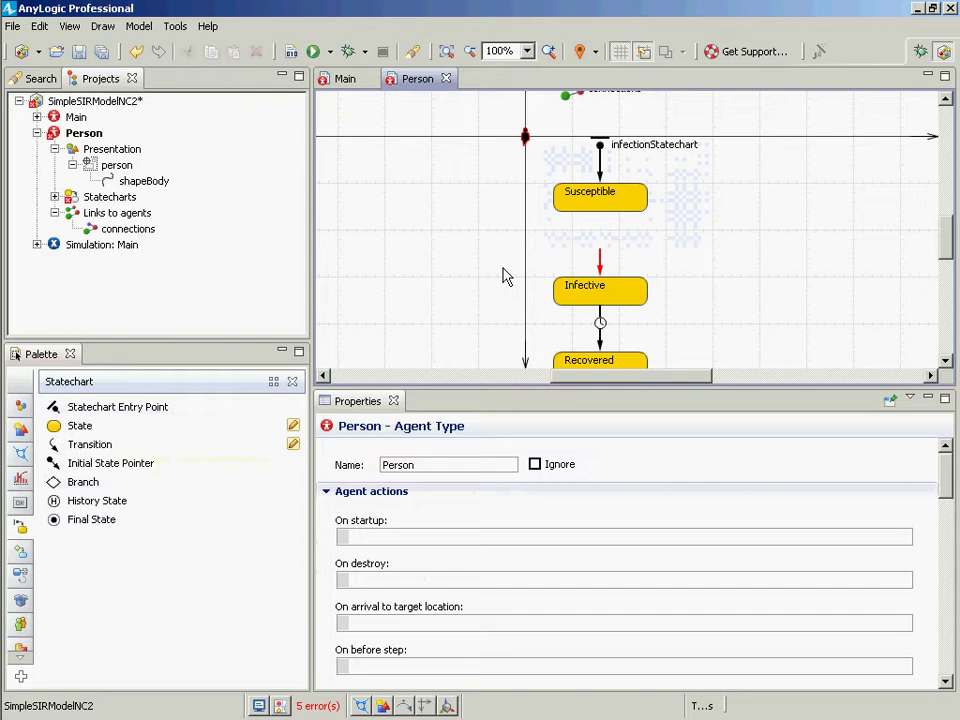
- Place a branch at the loose start of the transition into Infective, and connect Susceptible to it with a transition
{"action": "left_click", "coordinate": [76, 482]}
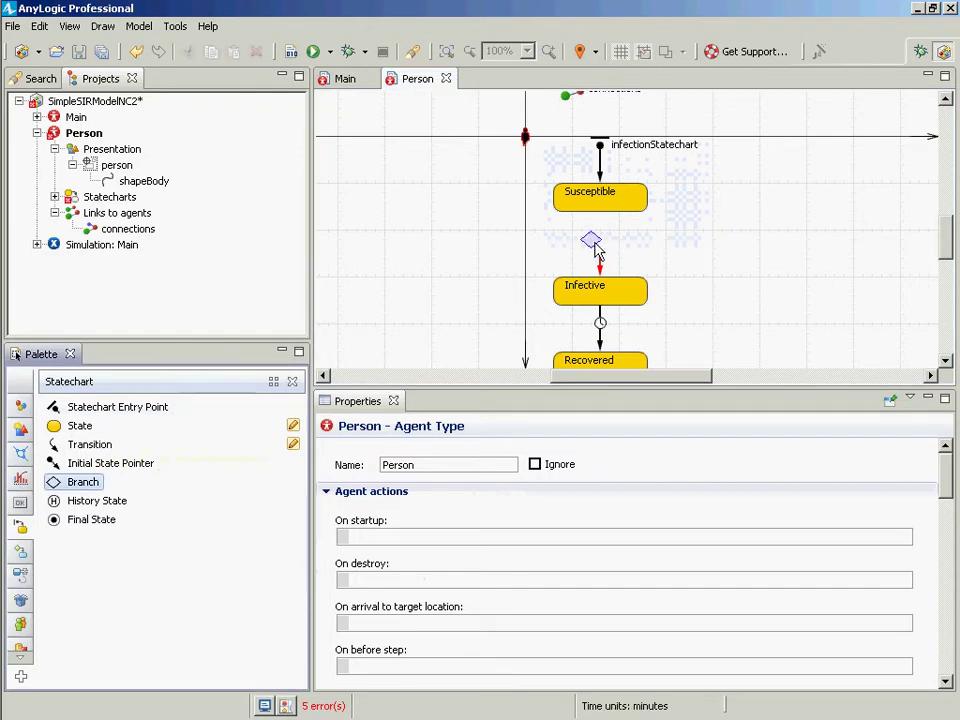
{"action": "left_click", "coordinate": [599, 244]}
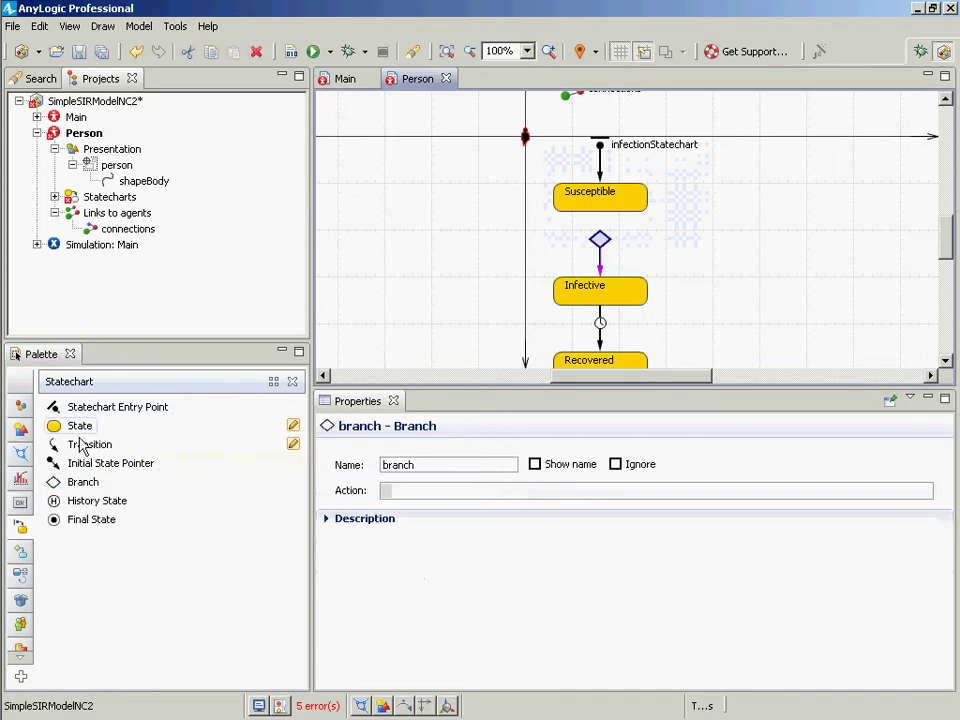
{"action": "left_click", "coordinate": [82, 445]}
{"action": "left_click", "coordinate": [600, 257]}
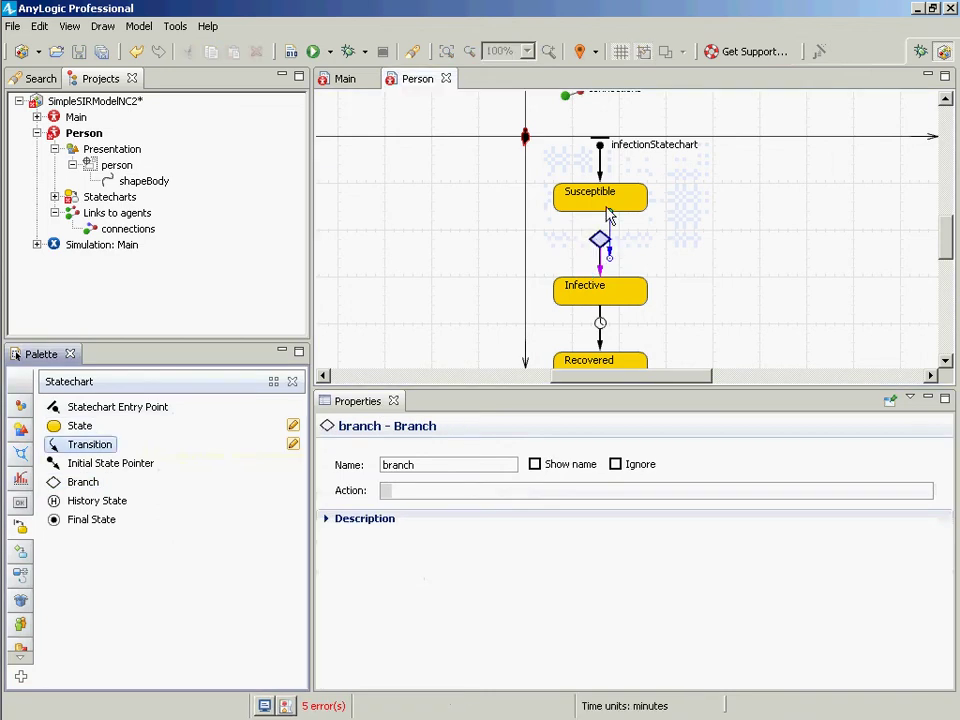
{"action": "left_click", "coordinate": [602, 214]}
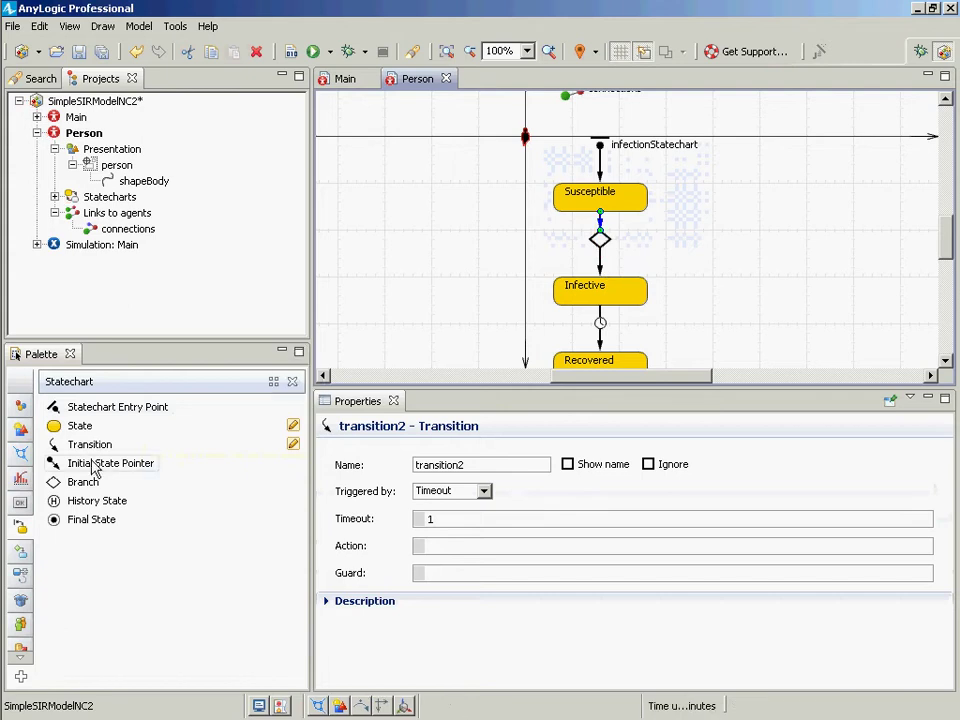
- Add a transition from the right corner of the branch back to the lower edge of Susceptible
{"action": "left_click_drag", "start_coordinate": [90, 444], "coordinate": [603, 248]}
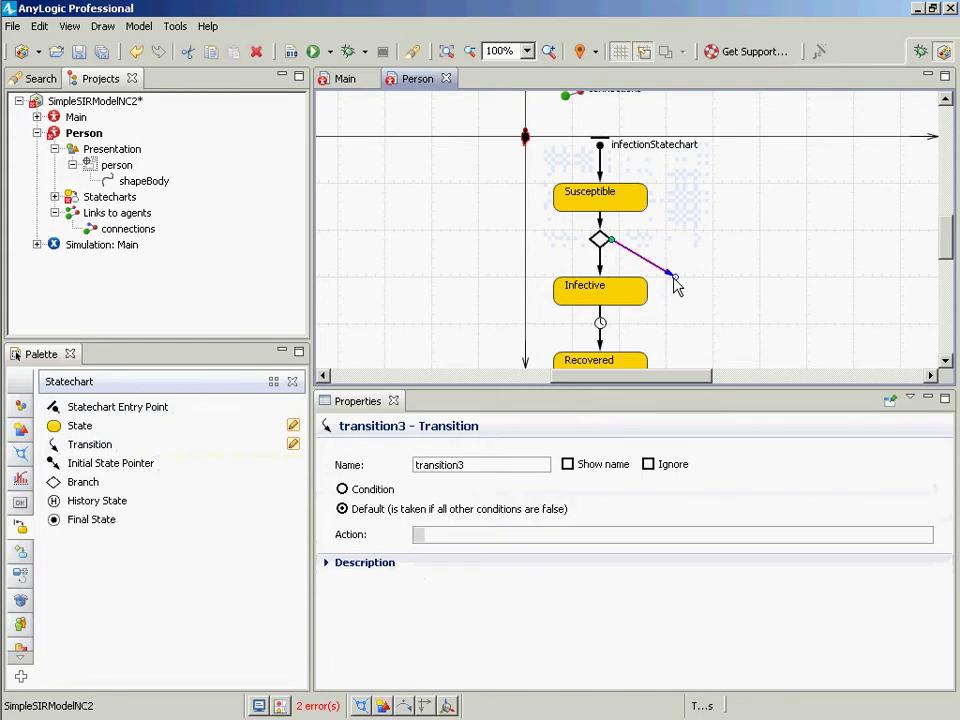
{"action": "left_click_drag", "start_coordinate": [674, 275], "coordinate": [636, 214]}
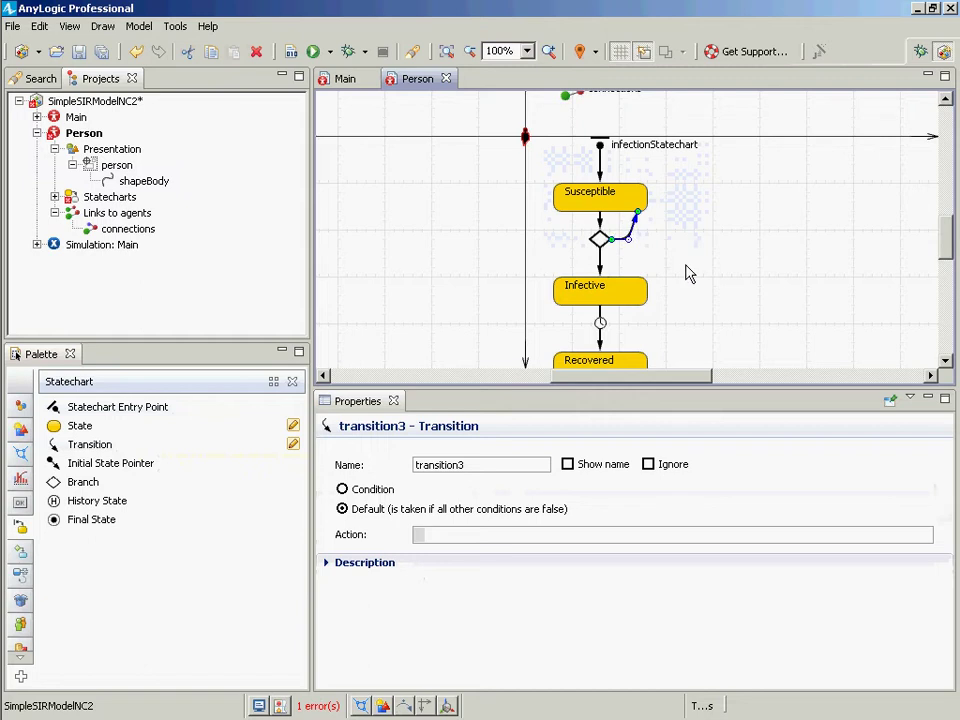
{"action": "left_click", "coordinate": [808, 330]}
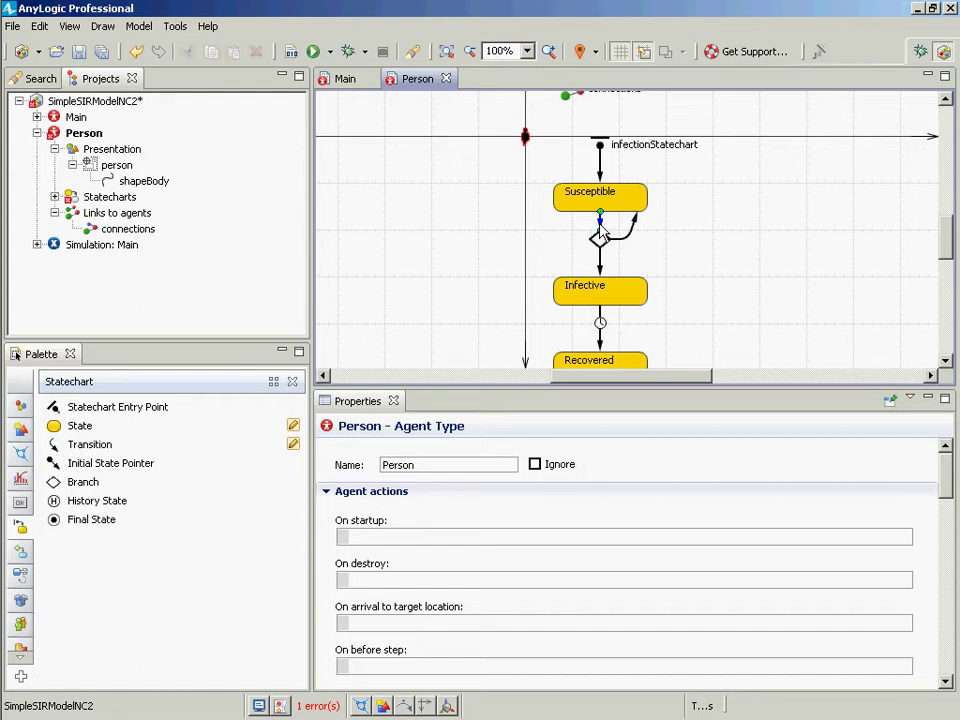
- Set the transition from Susceptible to the branch to be triggered by Message
{"action": "left_click", "coordinate": [601, 224]}
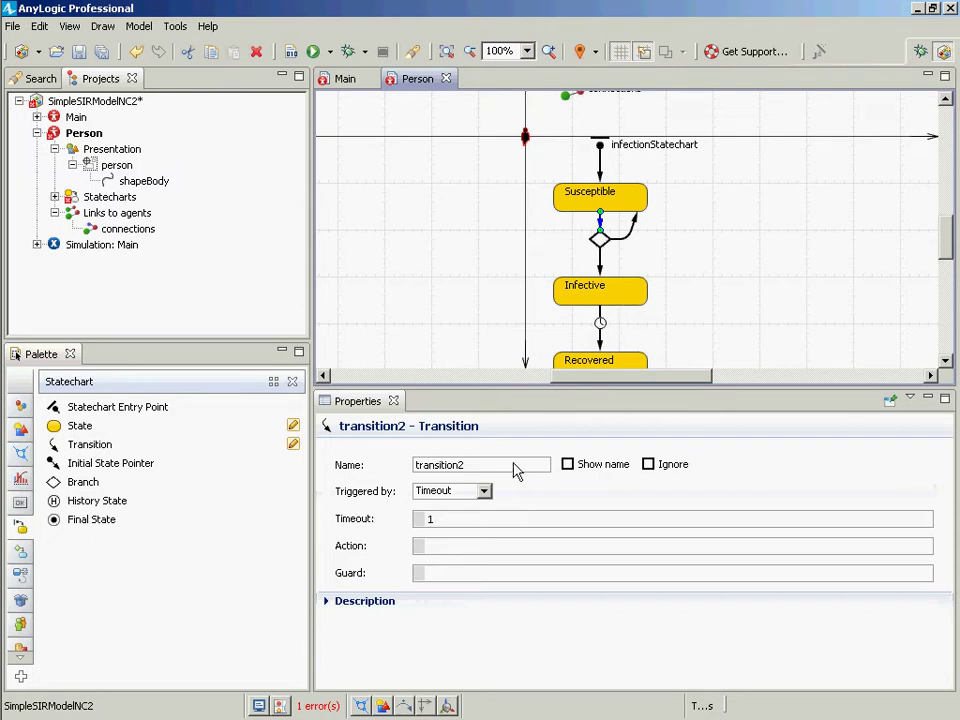
{"action": "left_click", "coordinate": [481, 493]}
{"action": "left_click", "coordinate": [461, 543]}
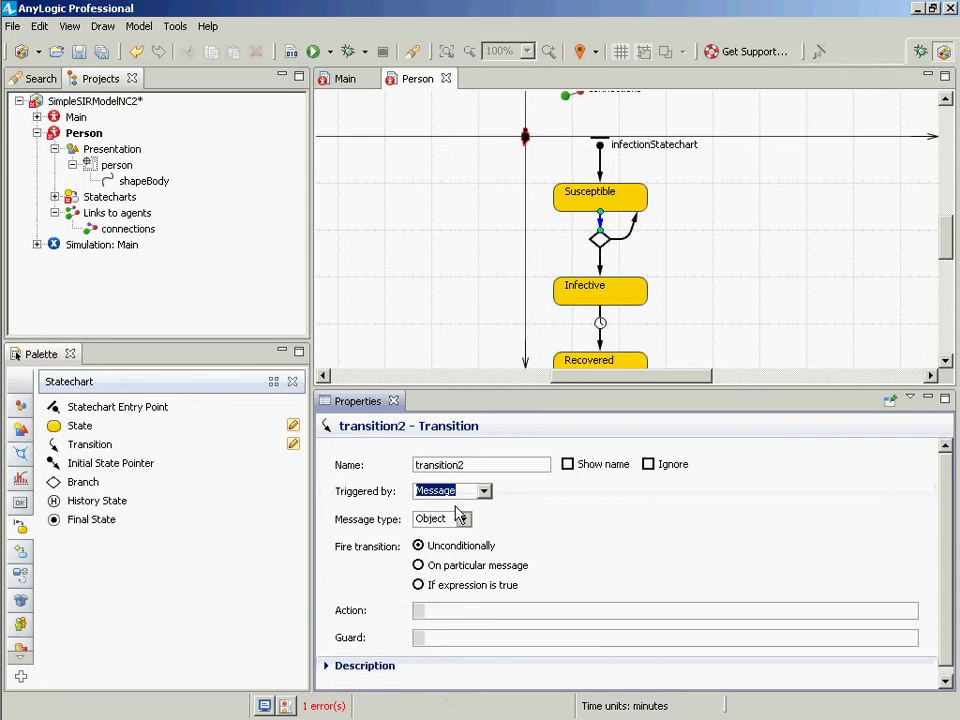
- Name the transition from Susceptible to the branch exposure, and show its name to the left of the arrow
{"action": "key", "text": "shift+Tab"}
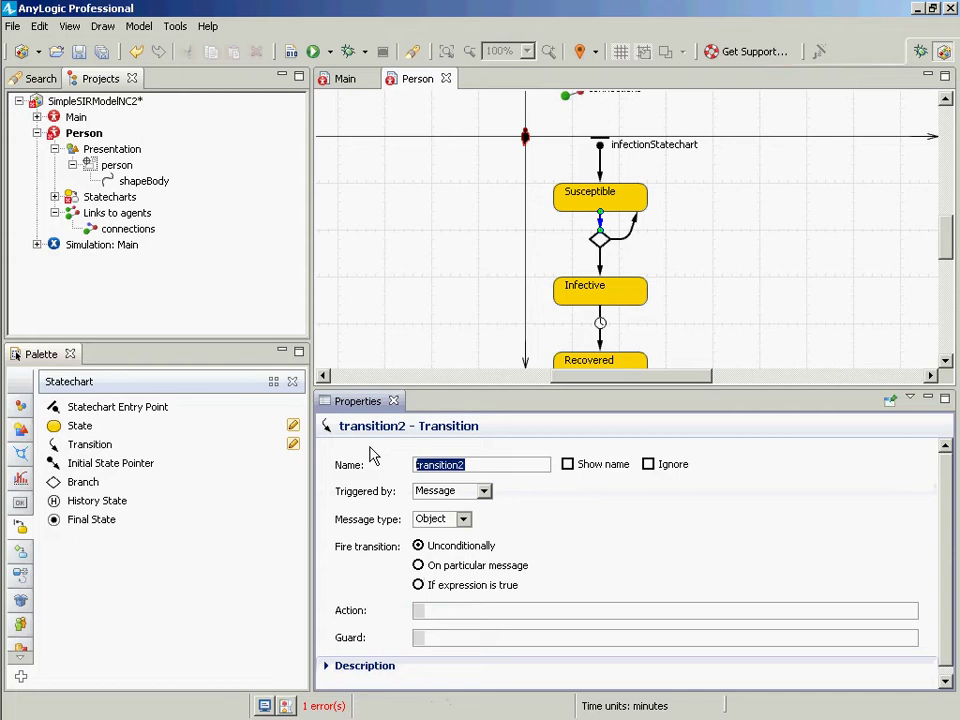
{"action": "type", "text": "exposure"}
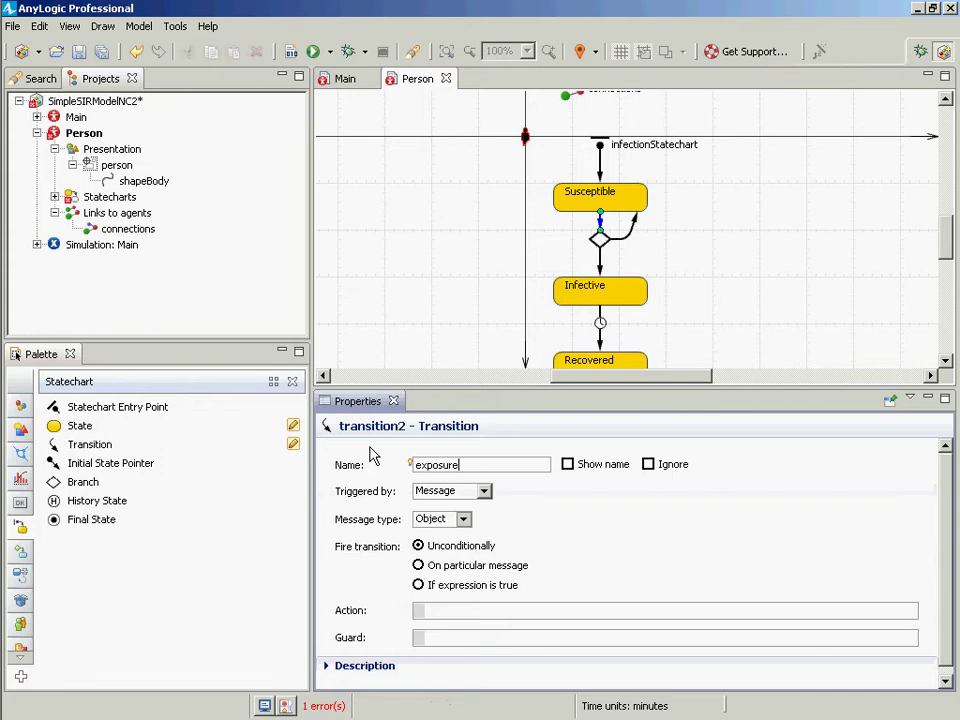
{"action": "left_click", "coordinate": [580, 466]}
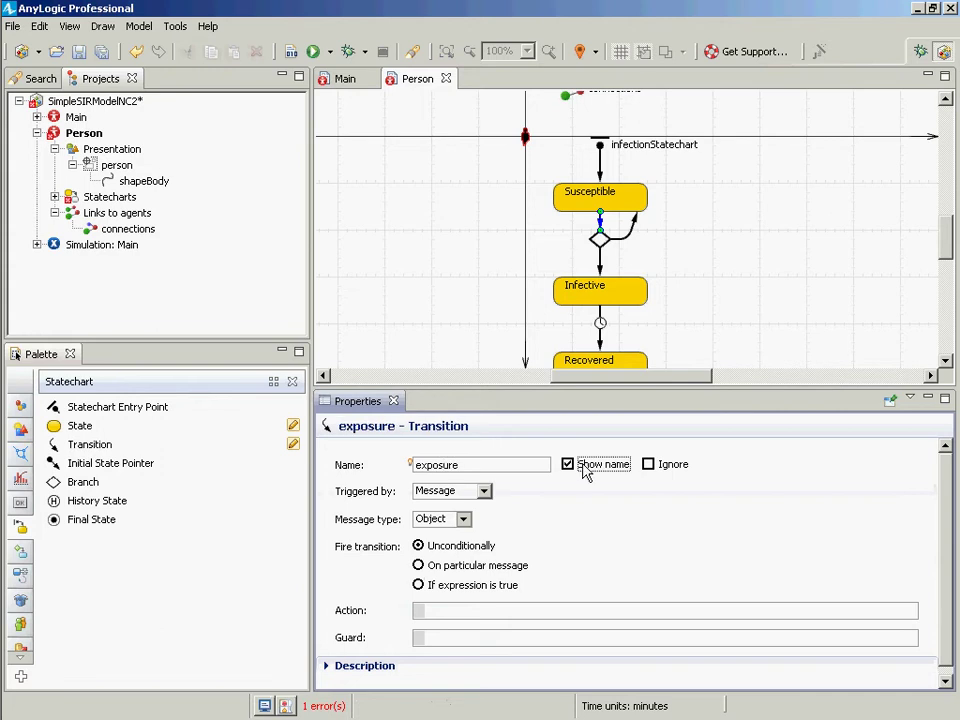
{"action": "left_click_drag", "start_coordinate": [627, 214], "coordinate": [563, 228]}
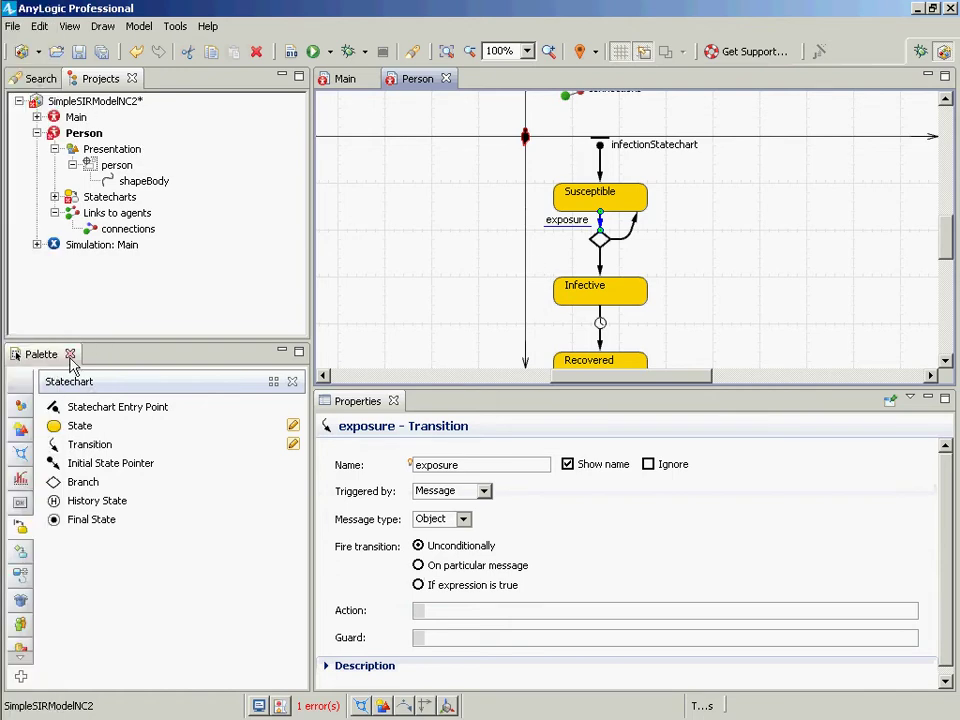
- Add a parameter named probabilityOfInfectionGivenExposure to the Person diagram, to the left of the statechart
{"action": "left_click", "coordinate": [20, 406]}
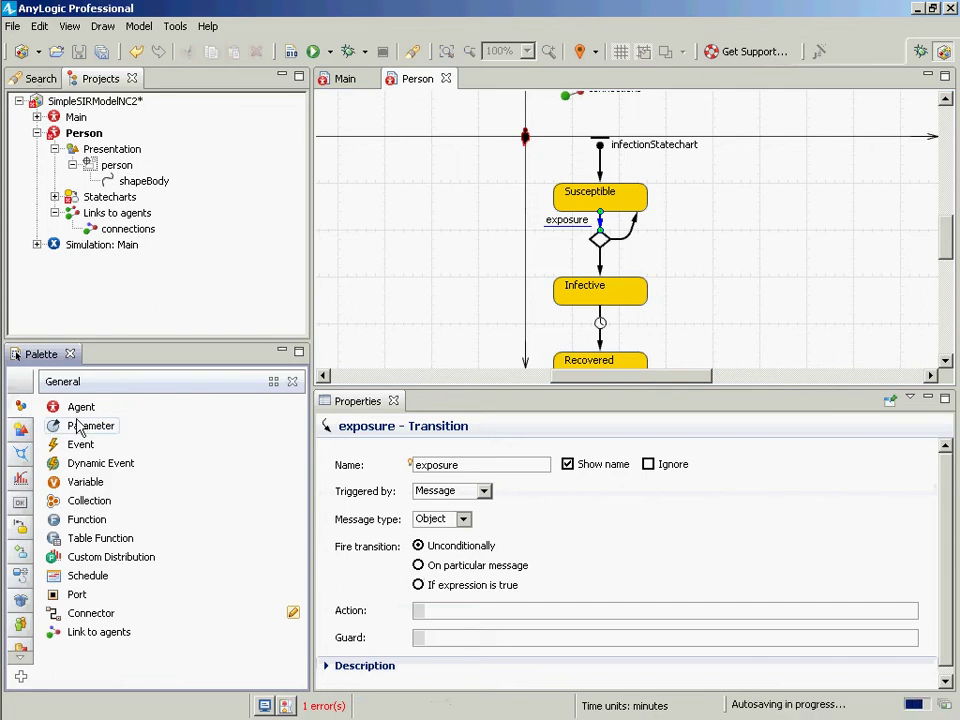
{"action": "left_click_drag", "start_coordinate": [77, 424], "coordinate": [460, 168]}
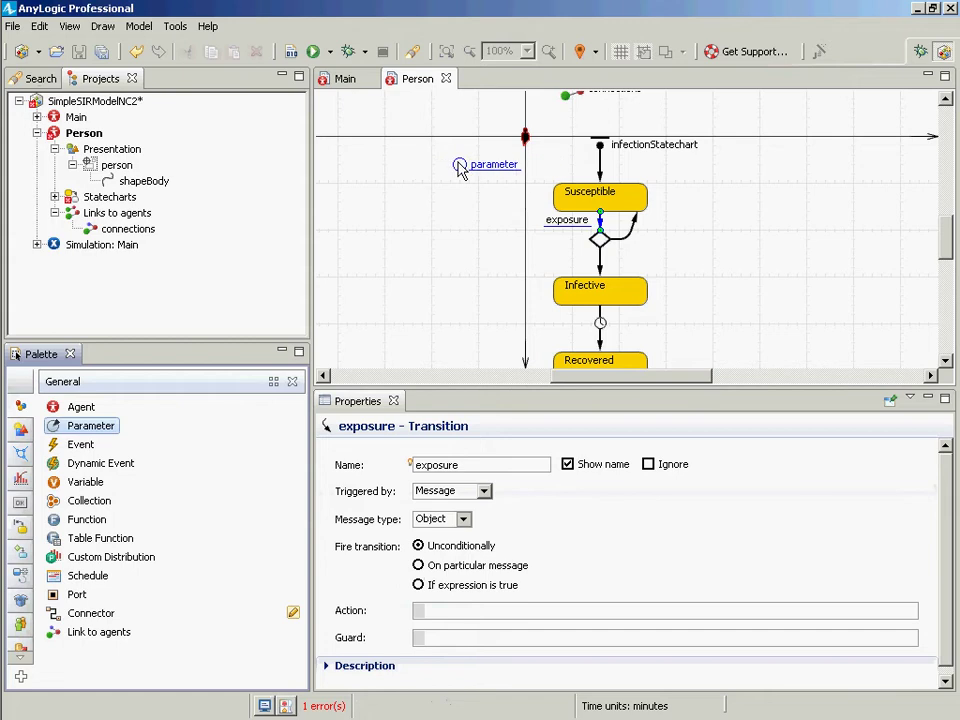
{"action": "left_click_drag", "start_coordinate": [460, 168], "coordinate": [200, 260]}
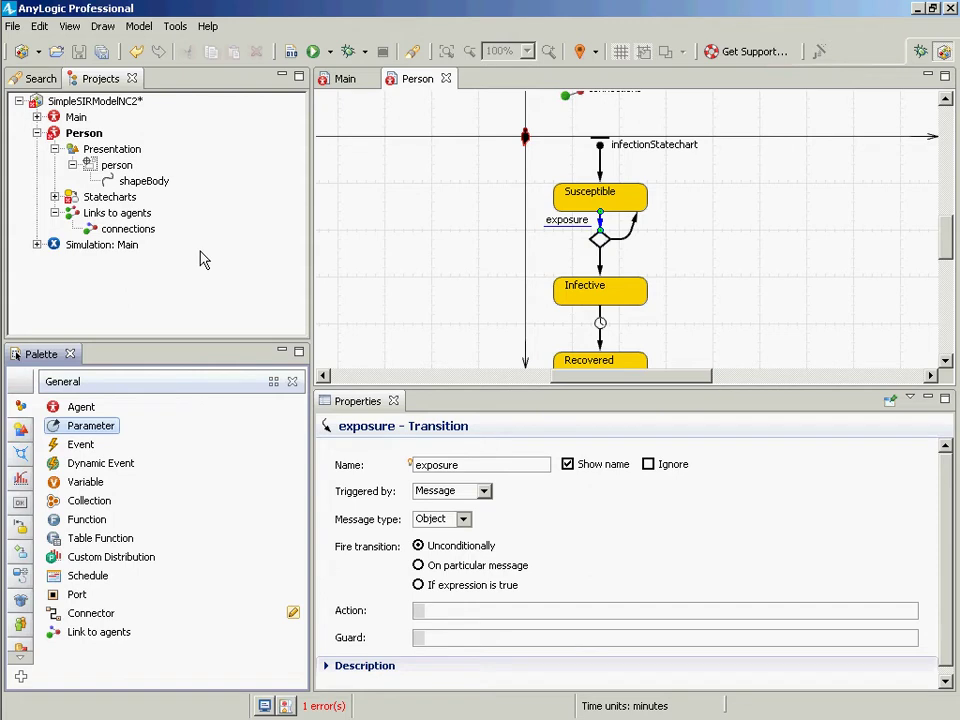
{"action": "left_click_drag", "start_coordinate": [200, 260], "coordinate": [432, 164]}
{"action": "type", "text": "r"}
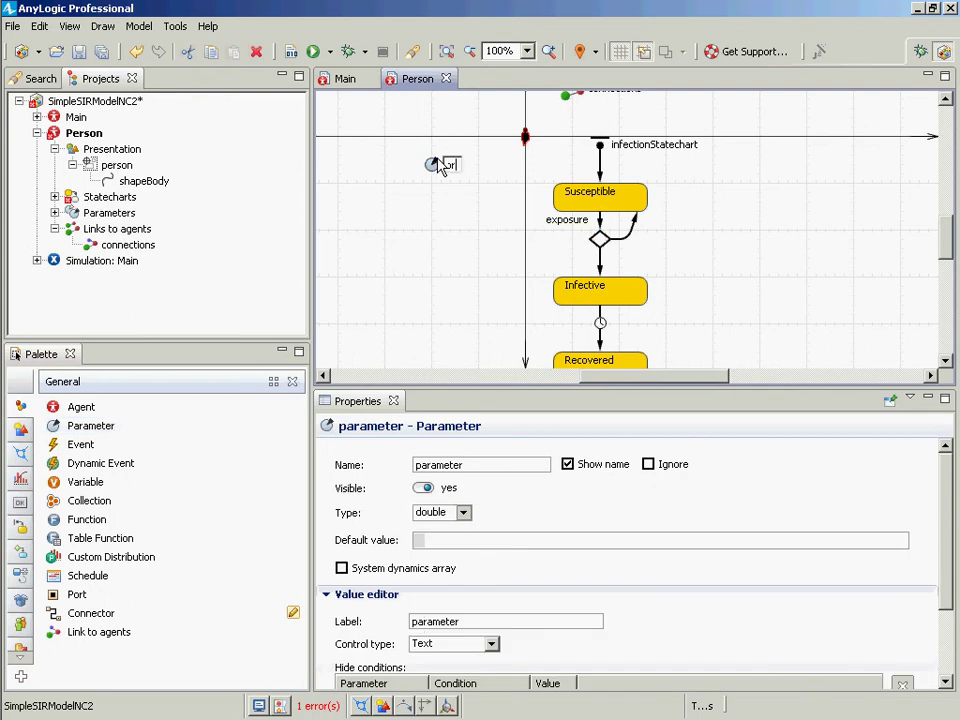
{"action": "type", "text": "obabilityOf"}
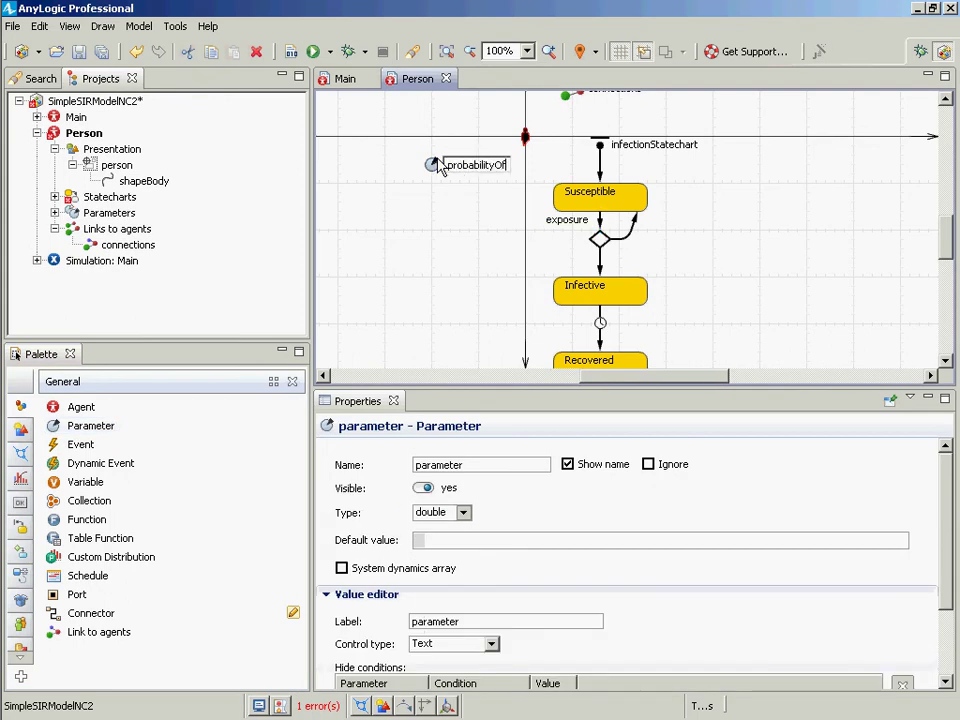
{"action": "type", "text": "Infec"}
{"action": "type", "text": "GivenExpo"}
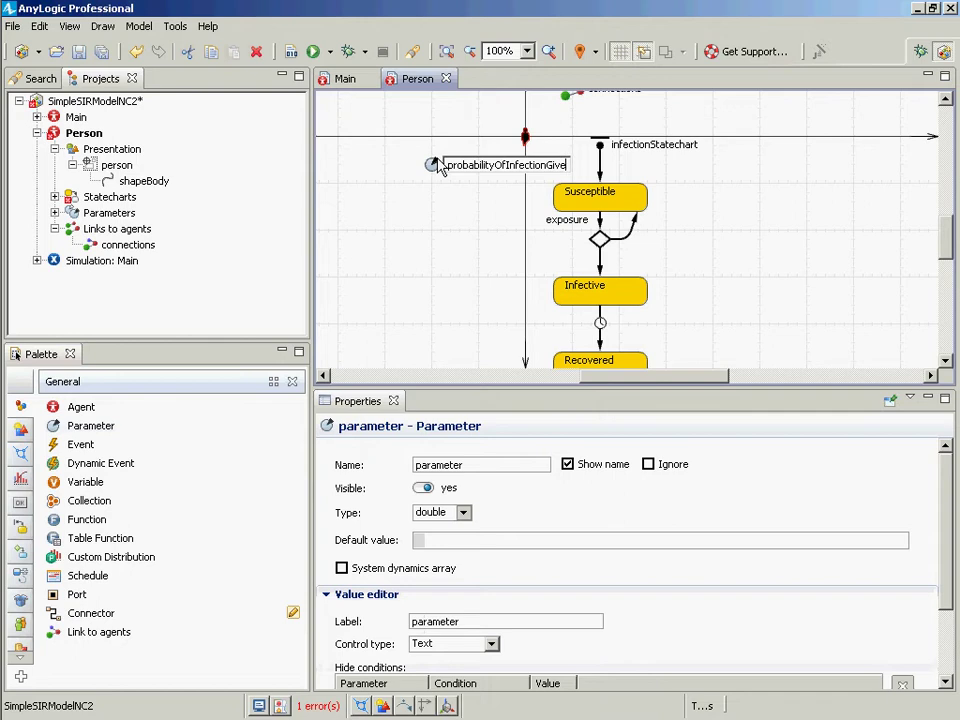
{"action": "key", "text": "BackSpace"}
{"action": "key", "text": "BackSpace"}
{"action": "type", "text": "posure"}
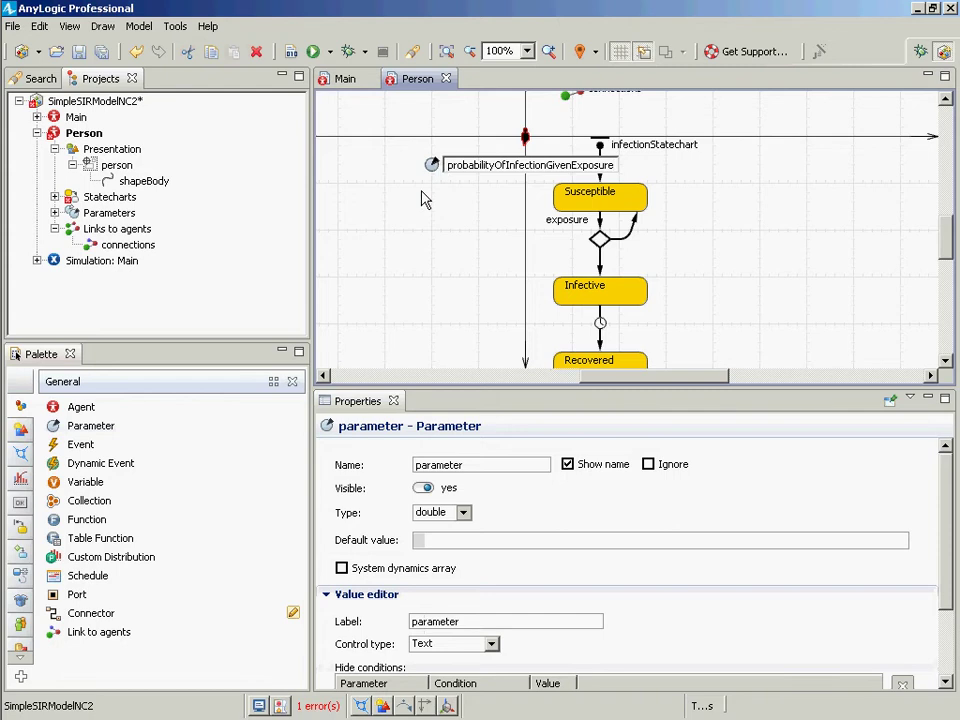
- Move the probabilityOfInfectionGivenExposure parameter left until its label clears the statechart
{"action": "left_click", "coordinate": [438, 170]}
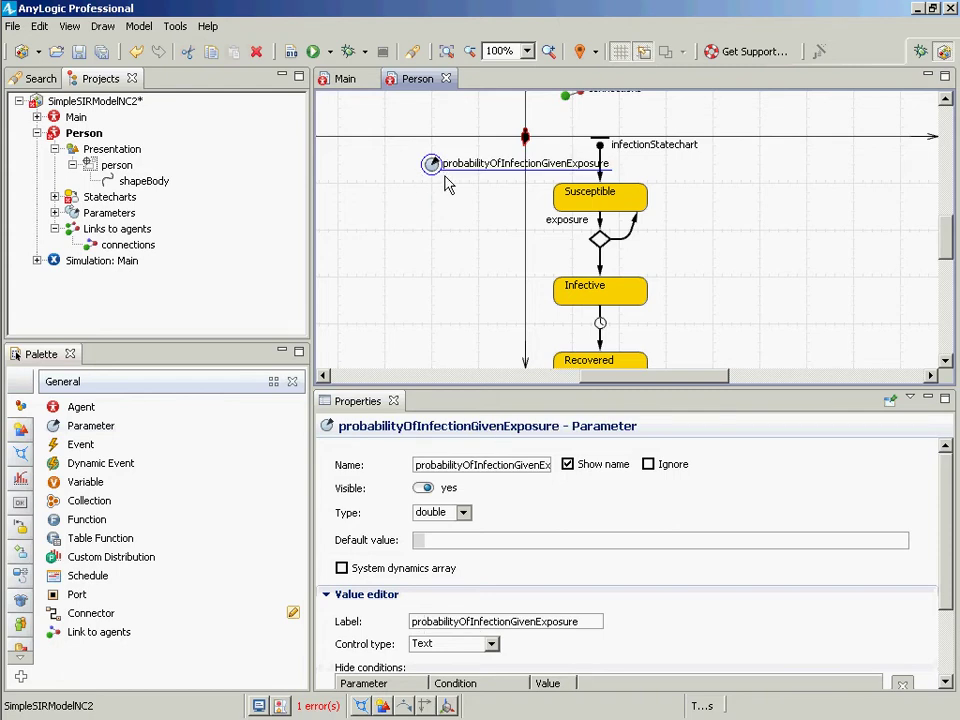
{"action": "key", "text": "Left"}
{"action": "key", "text": "Left"}
{"action": "key", "text": "Left"}
{"action": "key", "text": "Left"}
{"action": "key", "text": "Left"}
{"action": "key", "text": "Left"}
{"action": "key", "text": "Left"}
{"action": "key", "text": "Left"}
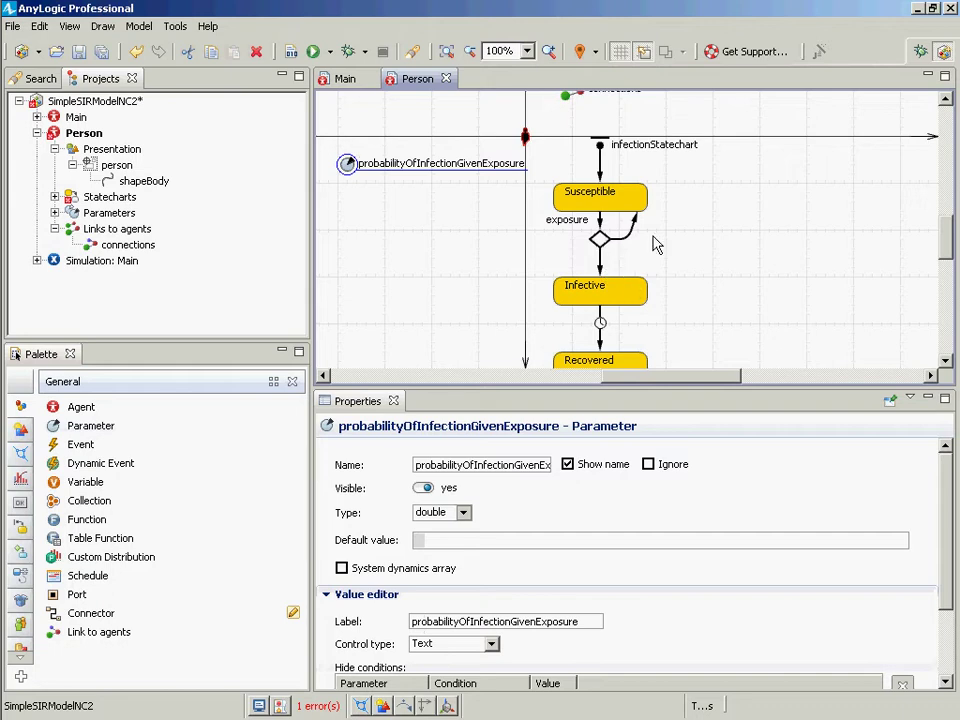
- Name the transition from the branch to Infective infecition
{"action": "left_click", "coordinate": [600, 262]}
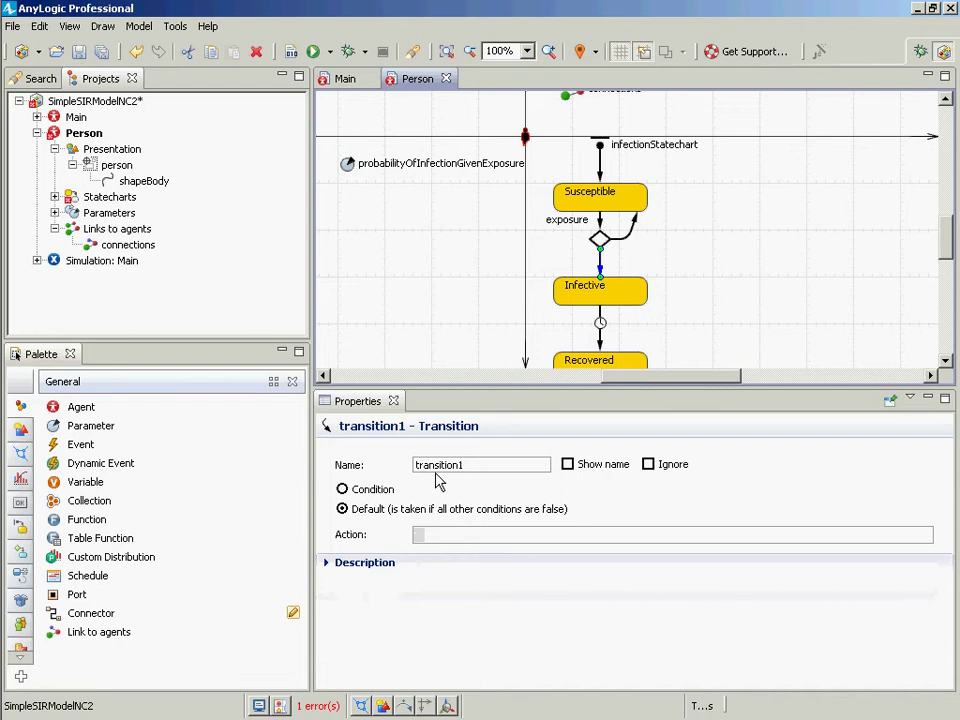
{"action": "left_click_drag", "start_coordinate": [465, 467], "coordinate": [331, 464]}
{"action": "type", "text": "infeciton"}
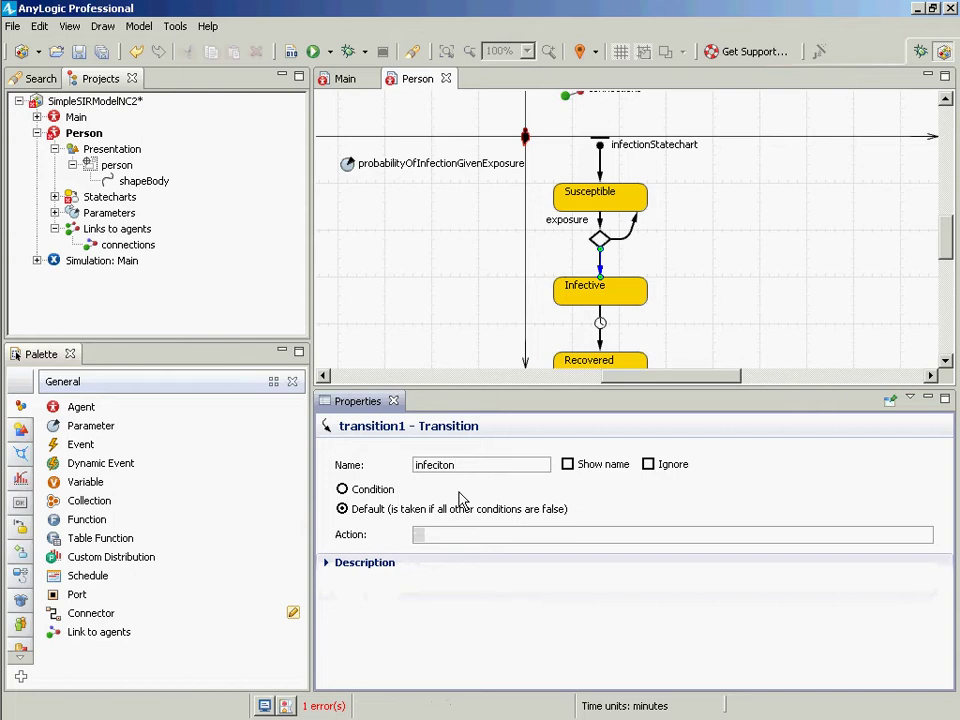
{"action": "key", "text": "BackSpace"}
{"action": "key", "text": "BackSpace"}
{"action": "key", "text": "BackSpace"}
{"action": "key", "text": "BackSpace"}
{"action": "type", "text": "tion"}
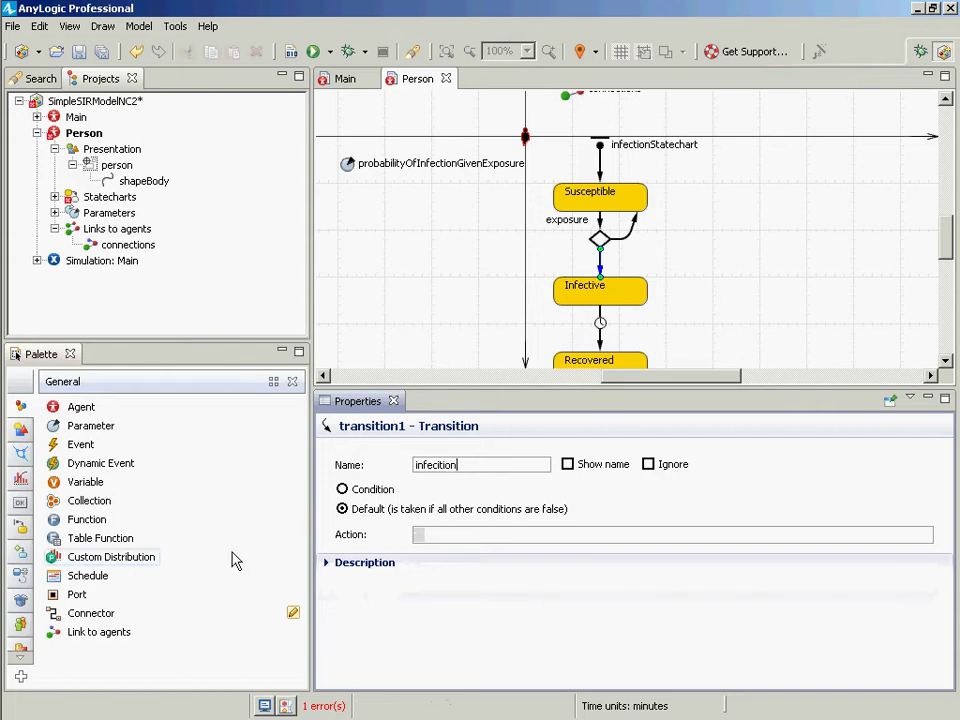
- Make the transition to Infective conditional on randomTrue(probabilityOfInfectionGivenExposure), and inspect the branch's return transition to Susceptible
{"action": "left_click", "coordinate": [370, 488]}
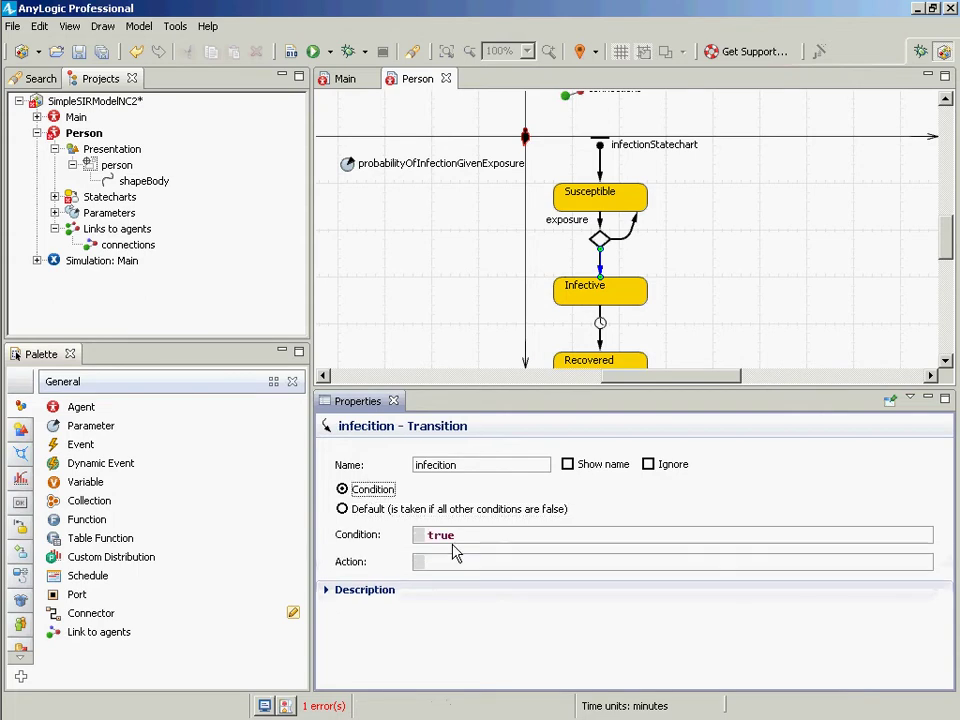
{"action": "left_click_drag", "start_coordinate": [465, 538], "coordinate": [339, 540]}
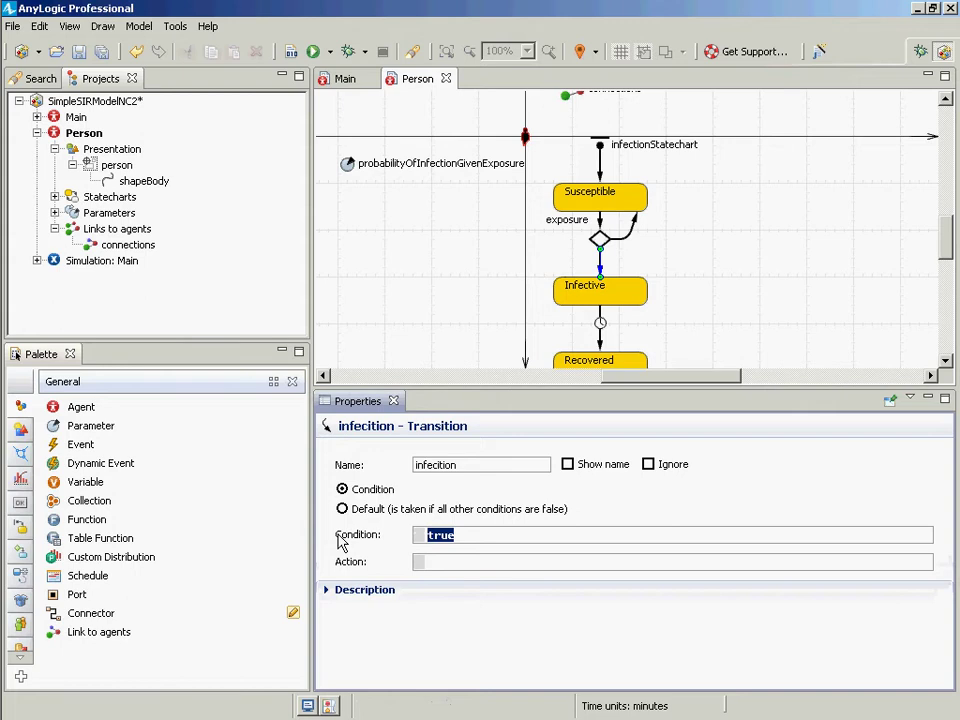
{"action": "type", "text": "random"}
{"action": "type", "text": "True(pr"}
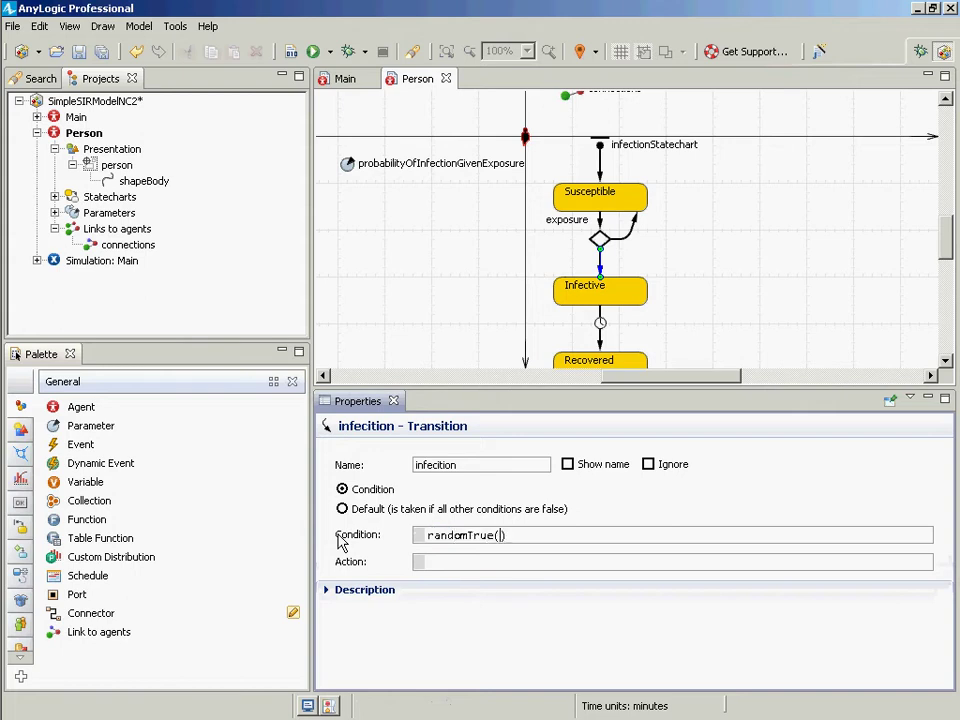
{"action": "type", "text": "obab"}
{"action": "key", "text": "ctrl+space"}
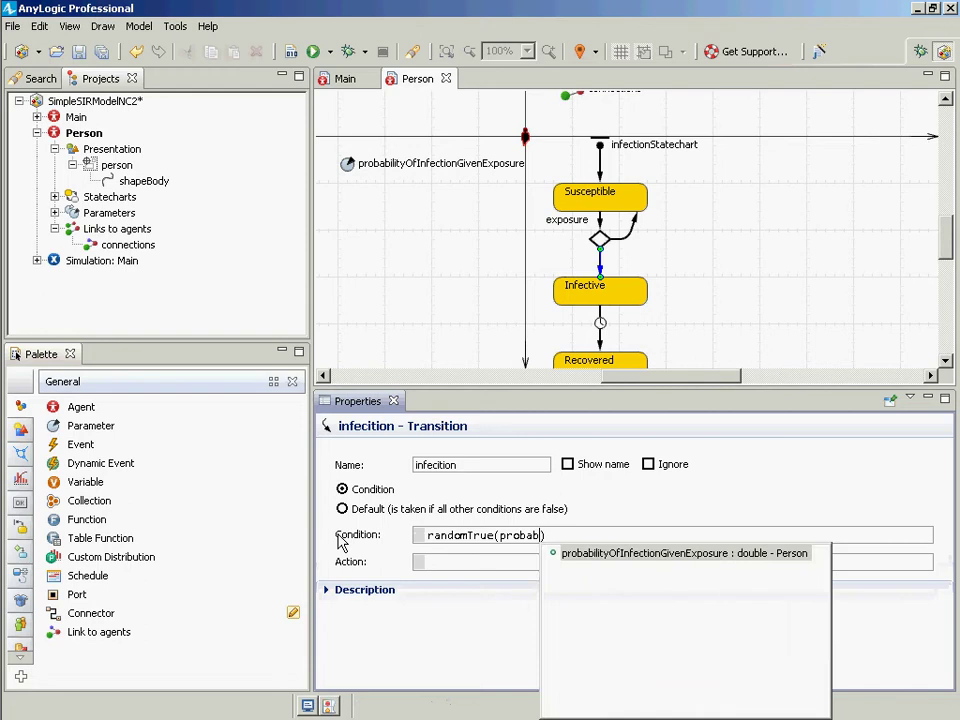
{"action": "key", "text": "Return"}
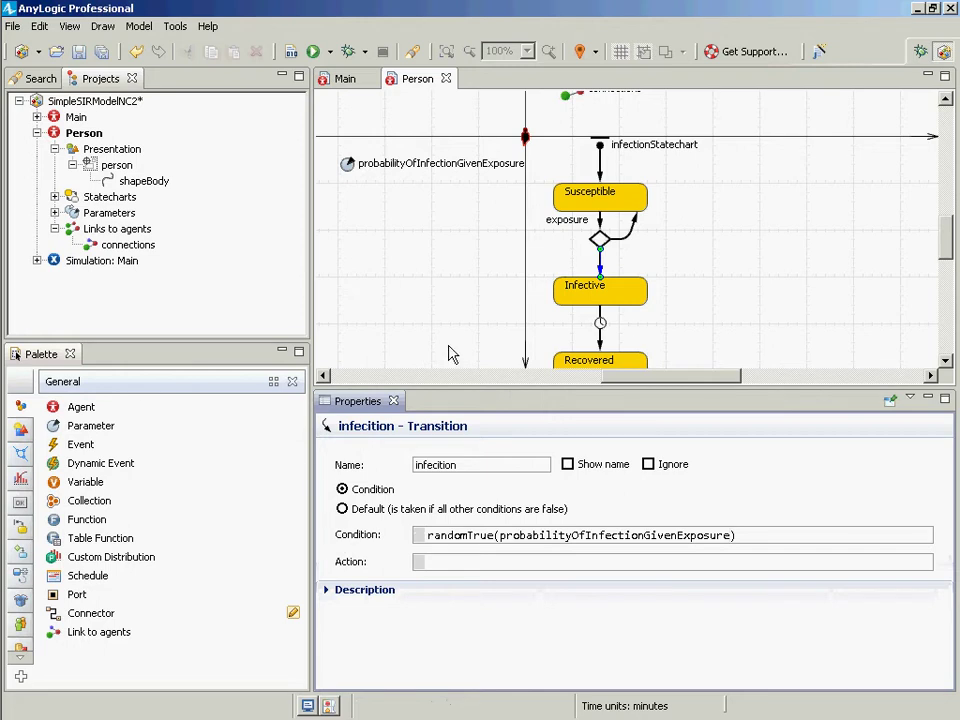
{"action": "left_click", "coordinate": [627, 259]}
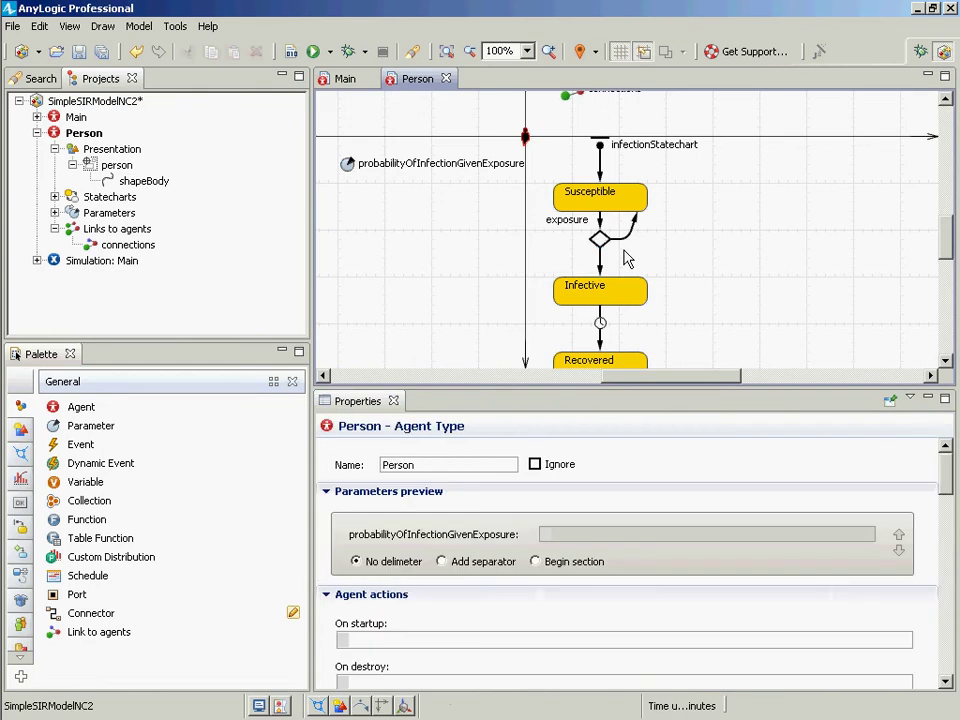
{"action": "left_click", "coordinate": [629, 241]}
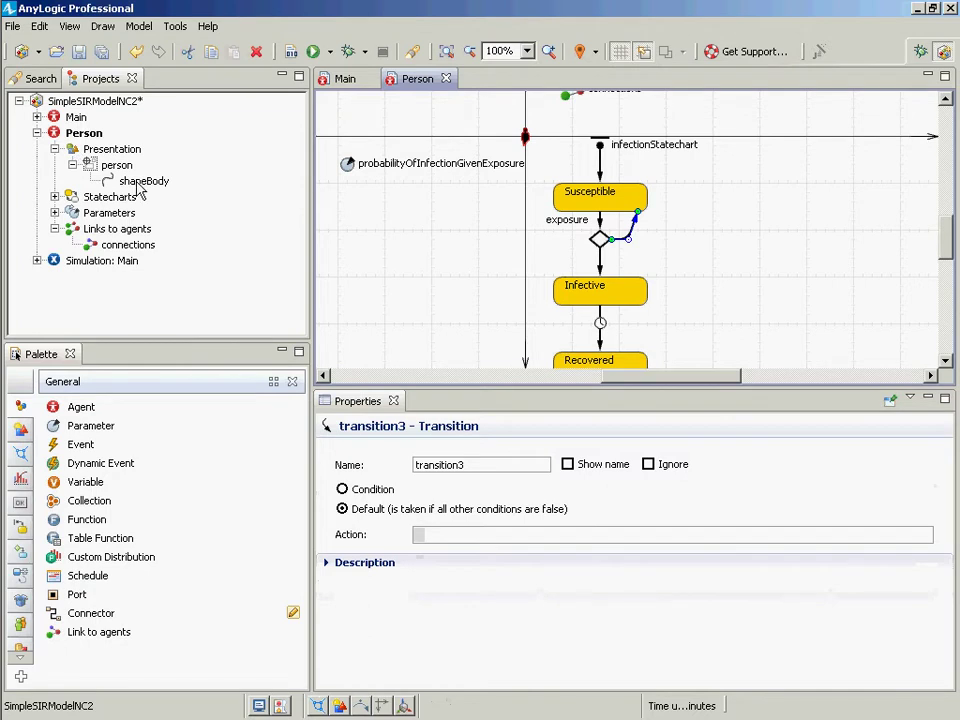
- Add a parameter named durationOfInfection to the Person diagram, directly below probabilityOfInfectionGivenExposure
{"action": "left_click", "coordinate": [90, 426]}
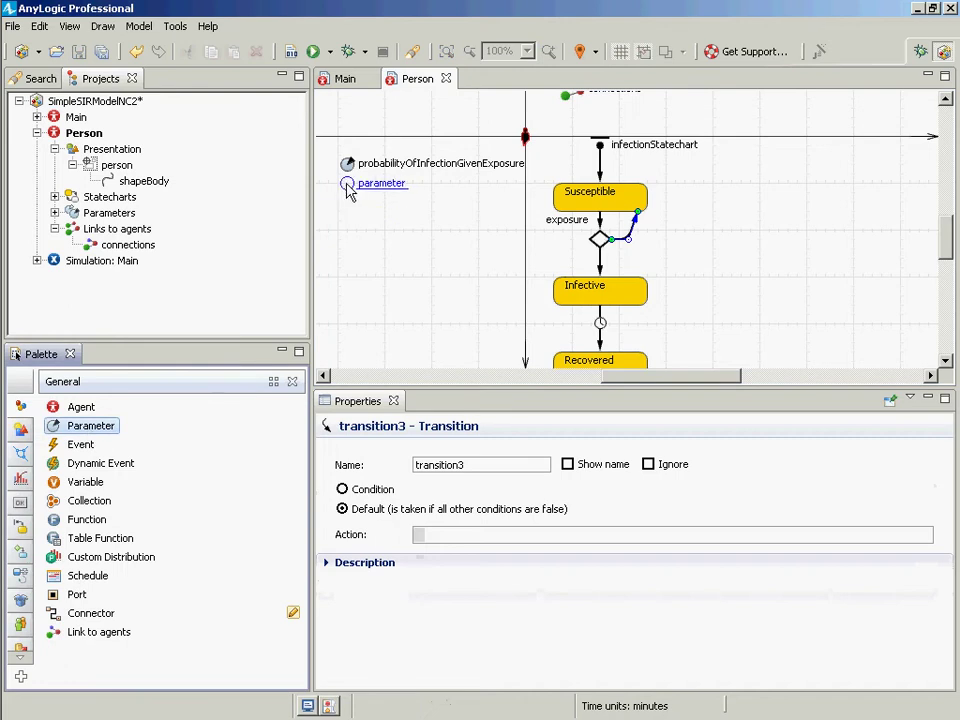
{"action": "left_click", "coordinate": [348, 185]}
{"action": "type", "text": "durati"}
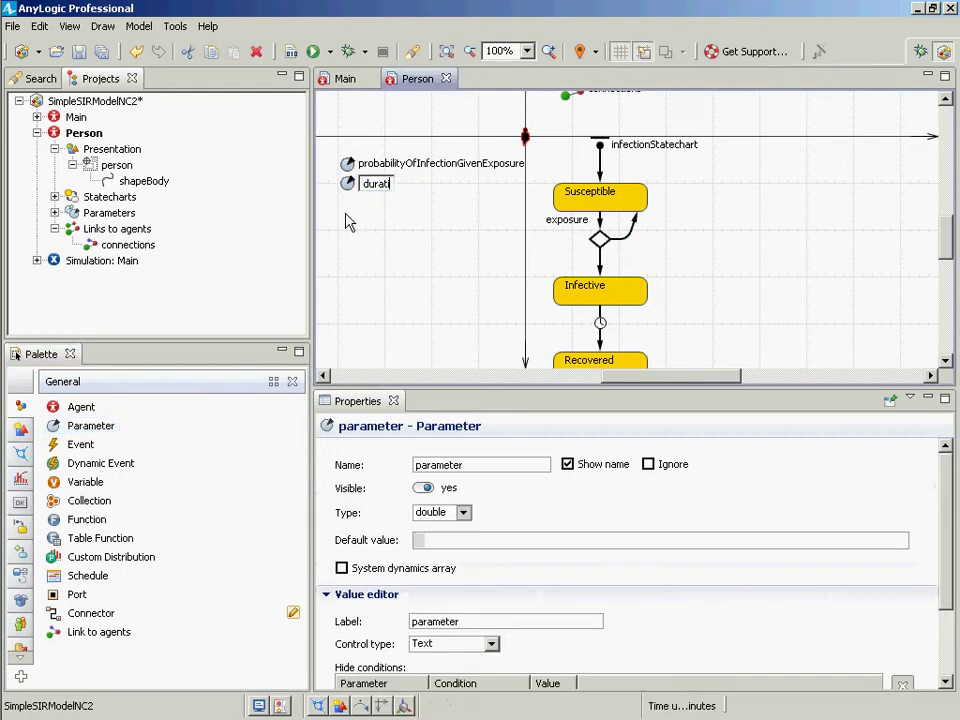
{"action": "type", "text": "onOfInfection"}
{"action": "key", "text": "Return"}
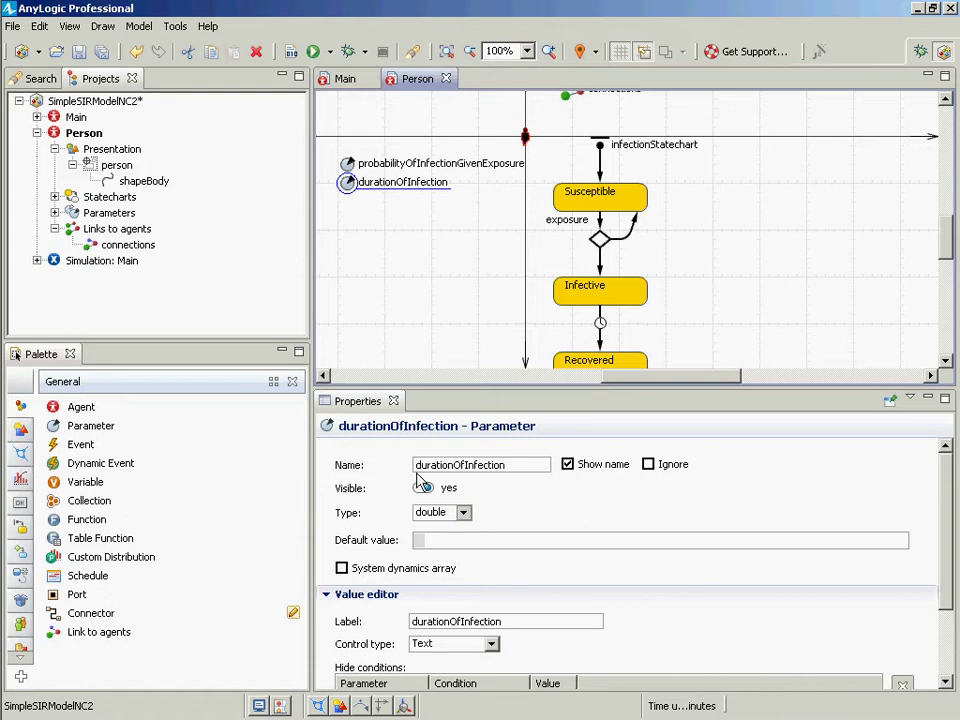
- Rename the durationOfInfection parameter meanDurationOfInfection and save the model
{"action": "left_click", "coordinate": [519, 527]}
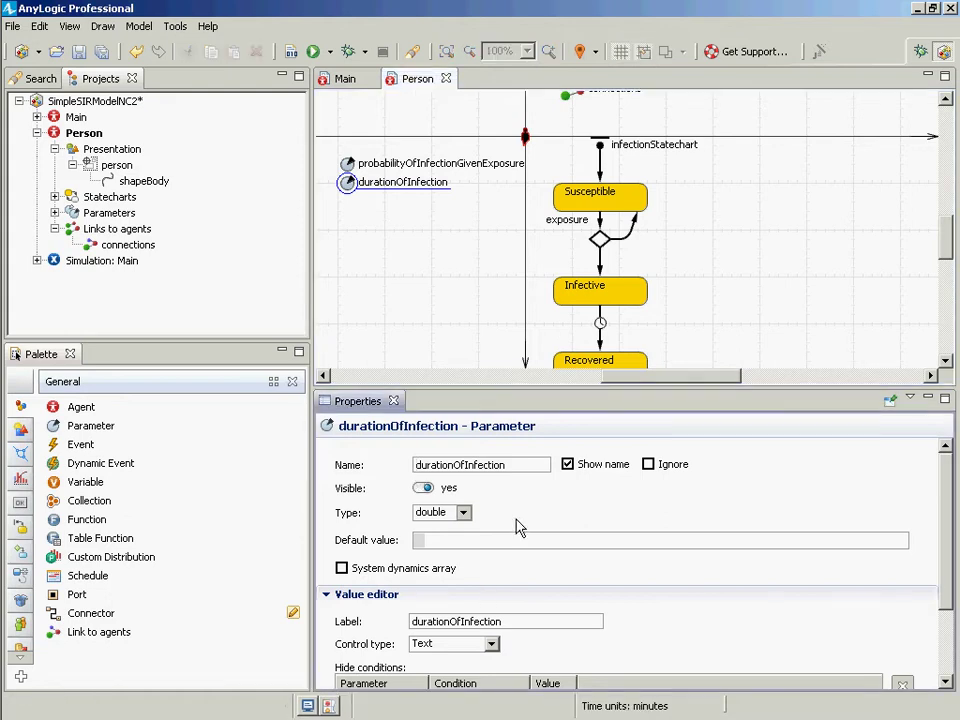
{"action": "type", "text": "meanD"}
{"action": "key", "text": "Delete"}
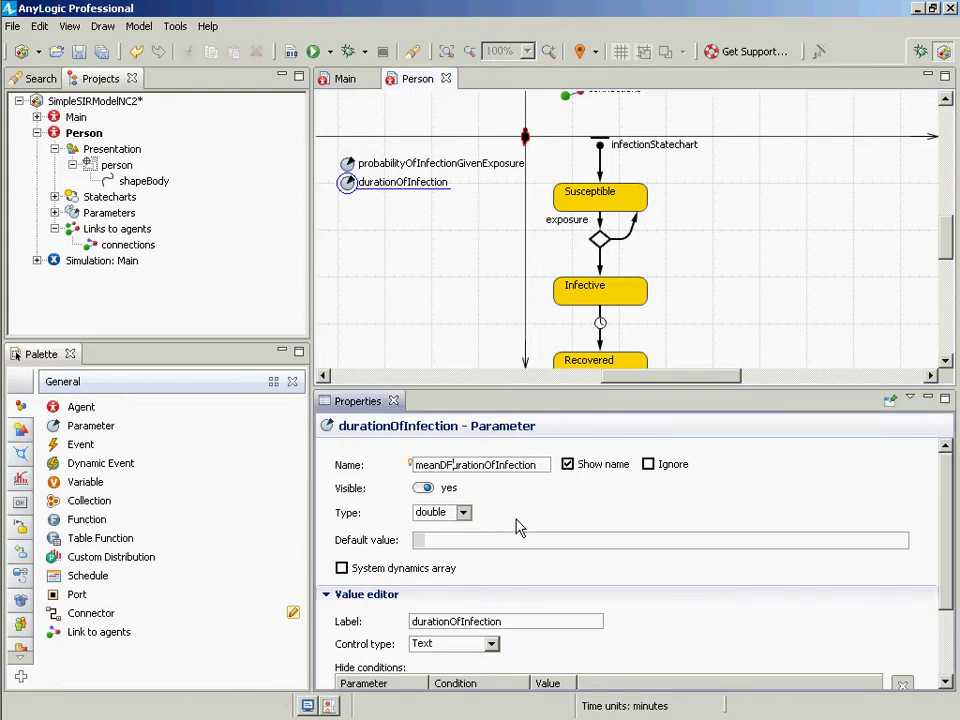
{"action": "key", "text": "Return"}
{"action": "key", "text": "ctrl+s"}
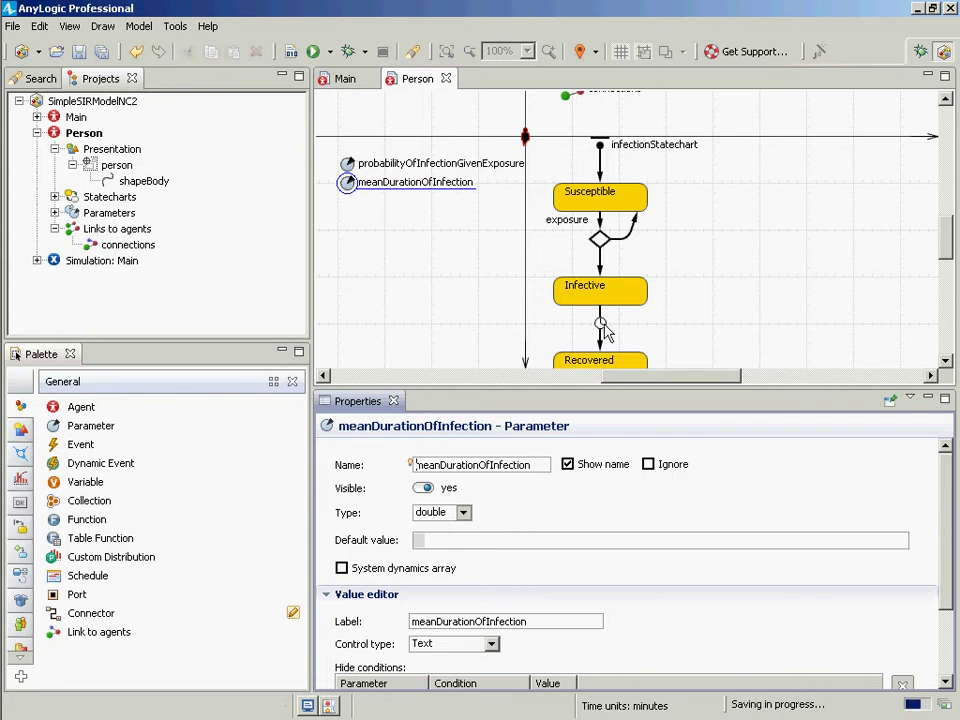
- Name the transition from Infective to Recovered recovery, and show its name to the right of the arrow's midpoint
{"action": "left_click", "coordinate": [603, 328]}
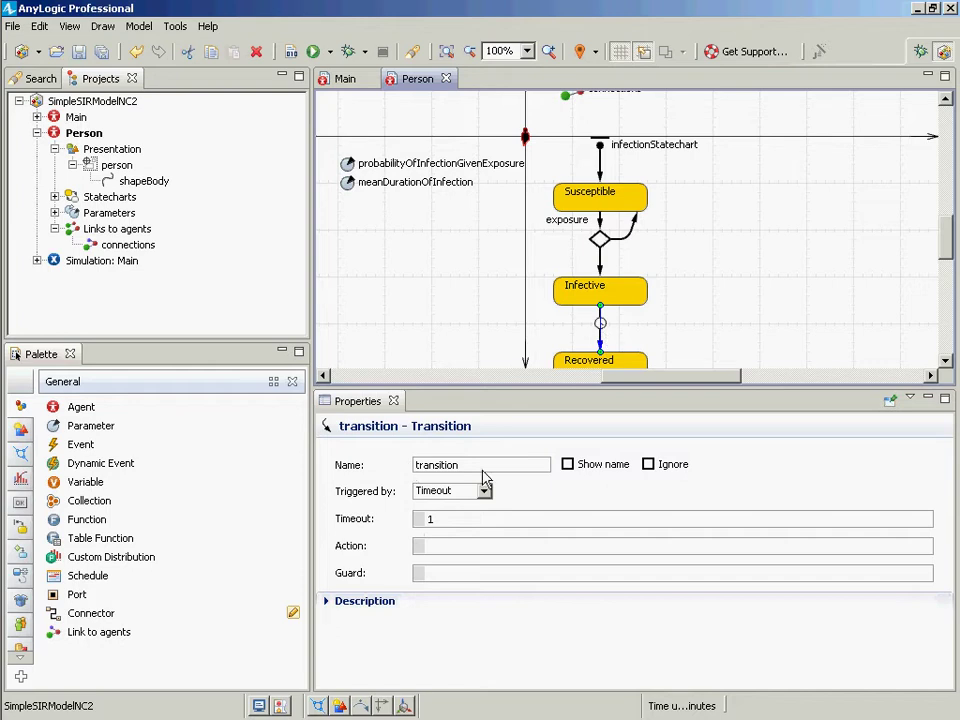
{"action": "double_click", "coordinate": [425, 465]}
{"action": "type", "text": "recovery"}
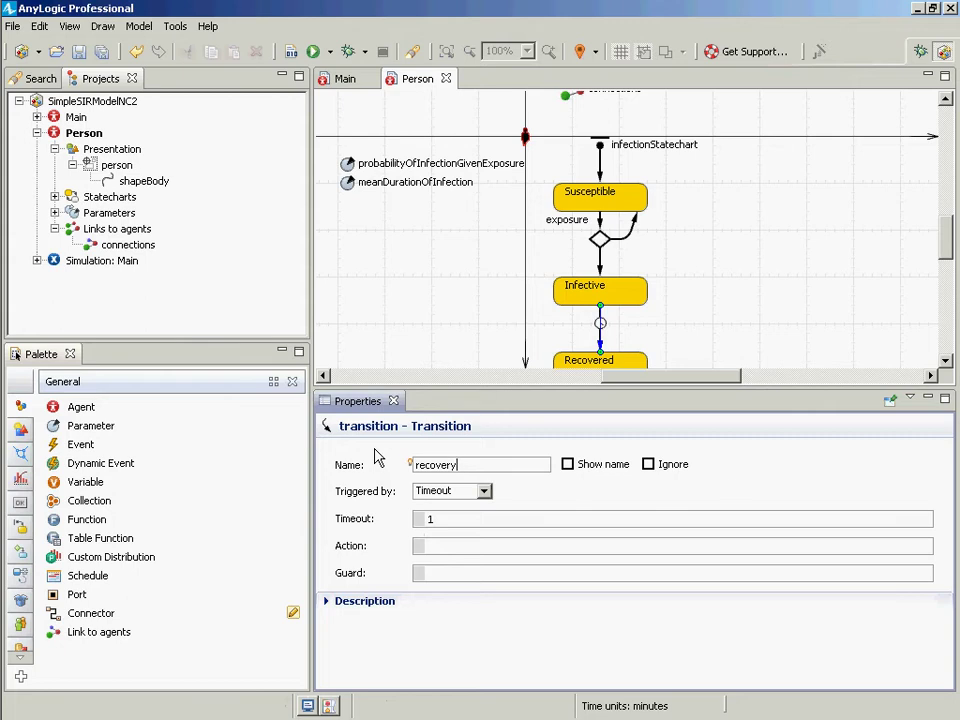
{"action": "left_click", "coordinate": [607, 466]}
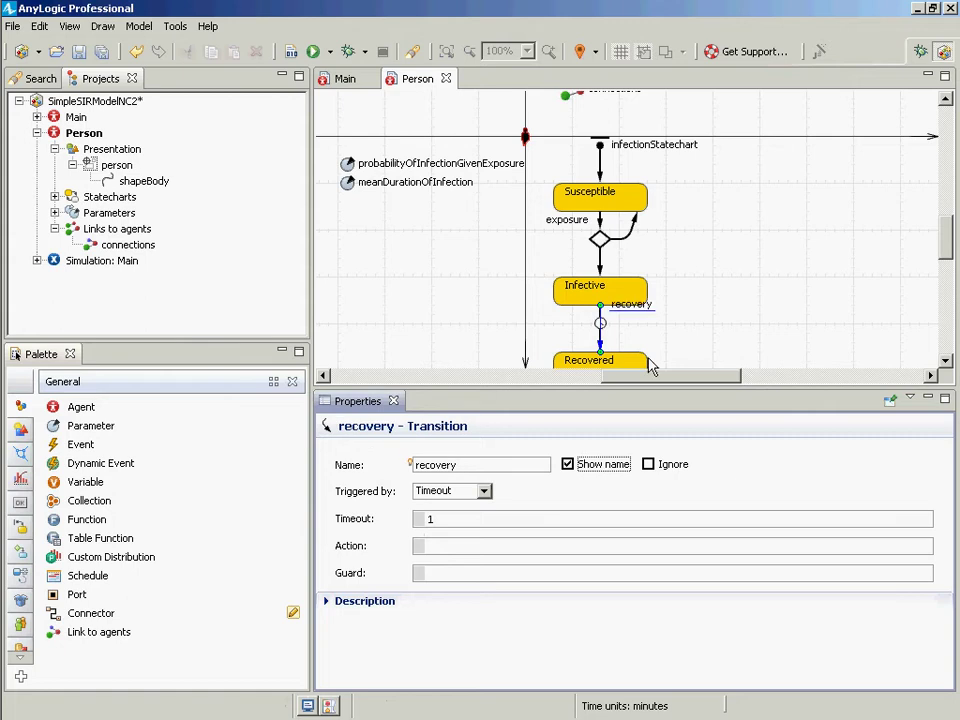
{"action": "left_click_drag", "start_coordinate": [634, 308], "coordinate": [628, 324]}
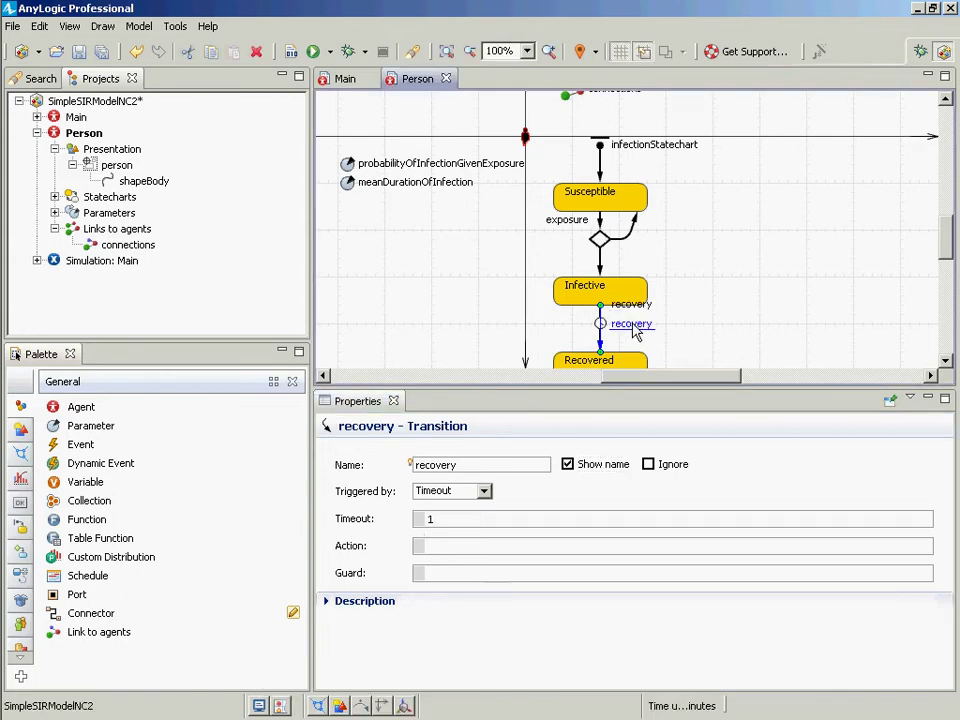
- Show the name of the transition from the branch to Infective, and move the label down beside the middle of its arrow
{"action": "left_click", "coordinate": [601, 266]}
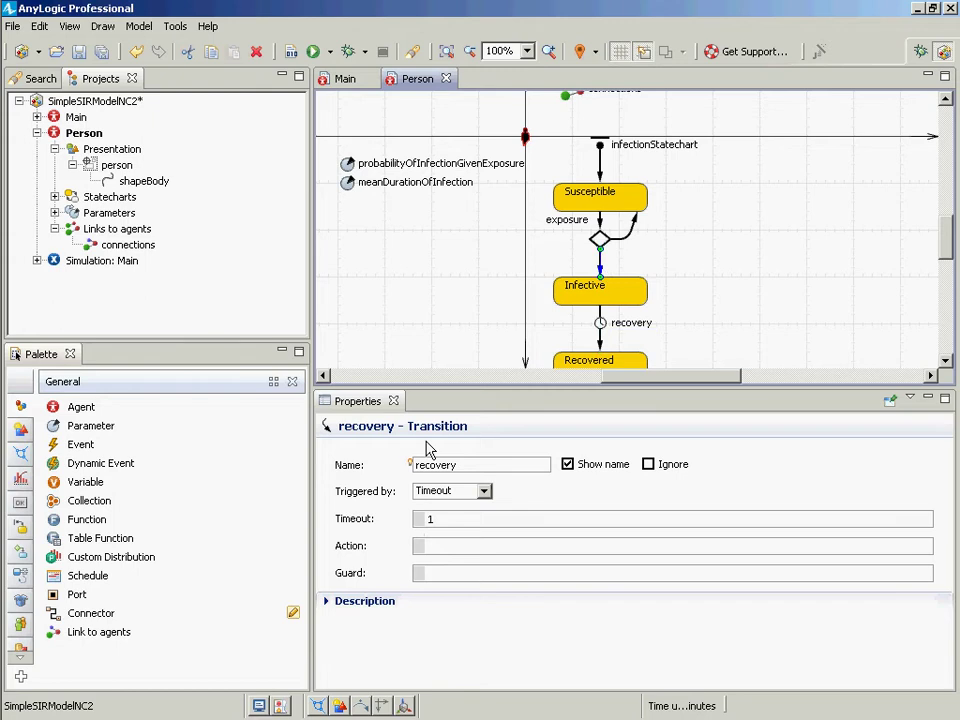
{"action": "left_click", "coordinate": [600, 263]}
{"action": "left_click", "coordinate": [605, 282]}
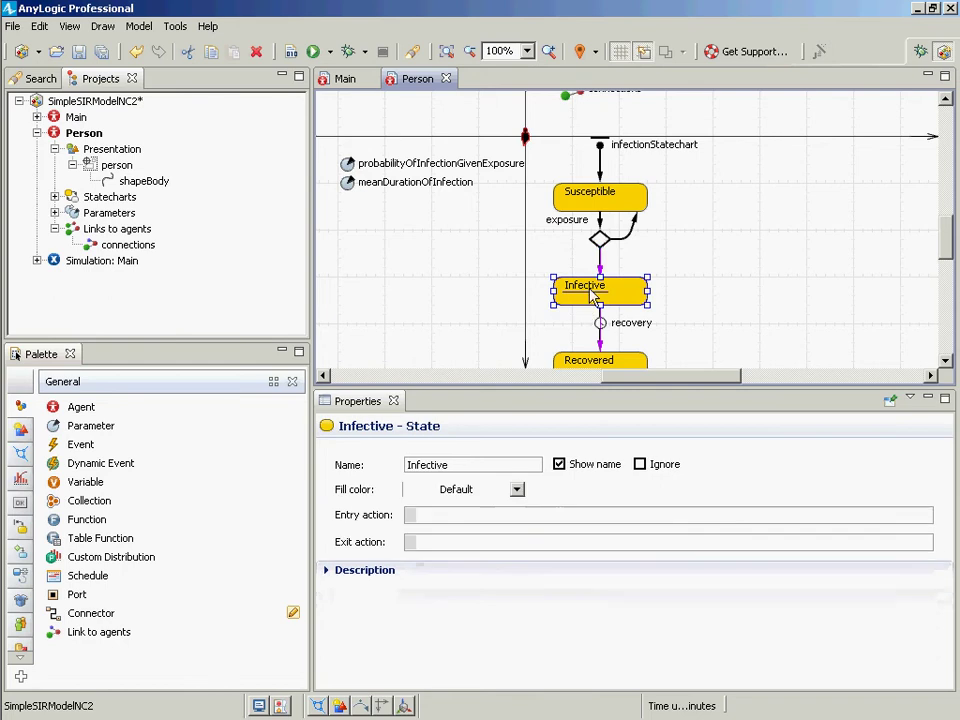
{"action": "left_click", "coordinate": [601, 266]}
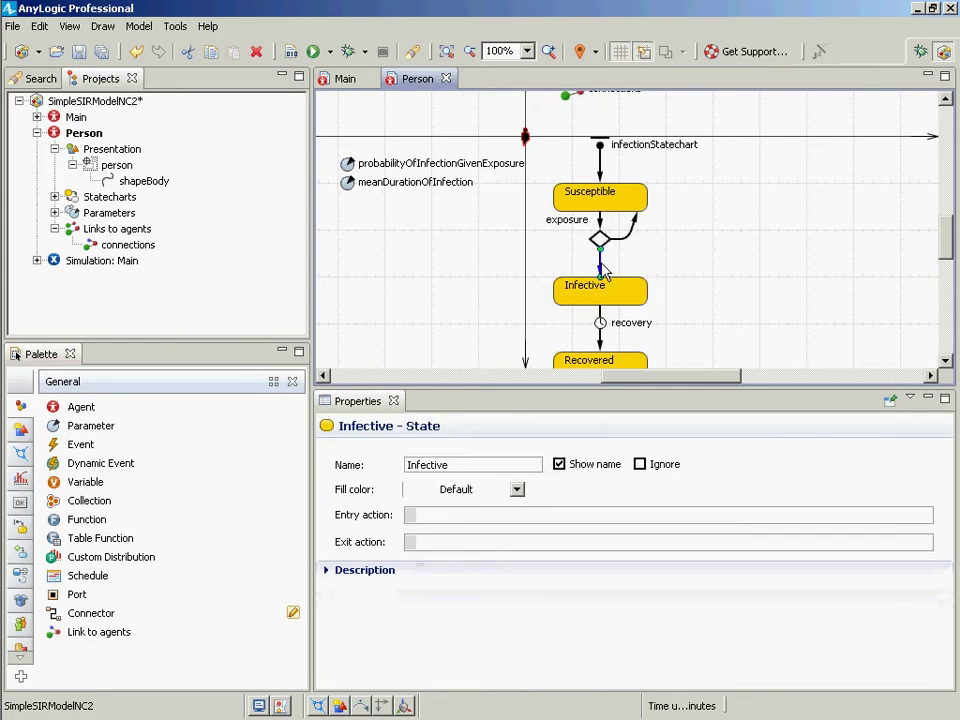
{"action": "left_click", "coordinate": [605, 464]}
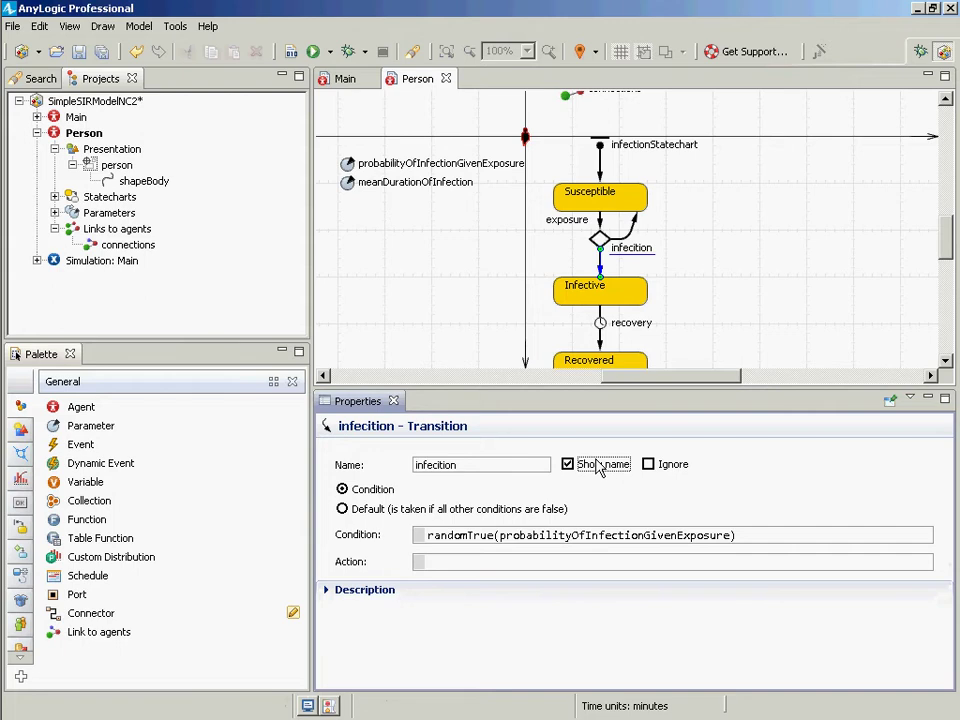
{"action": "left_click", "coordinate": [635, 263]}
{"action": "left_click_drag", "start_coordinate": [633, 253], "coordinate": [628, 263]}
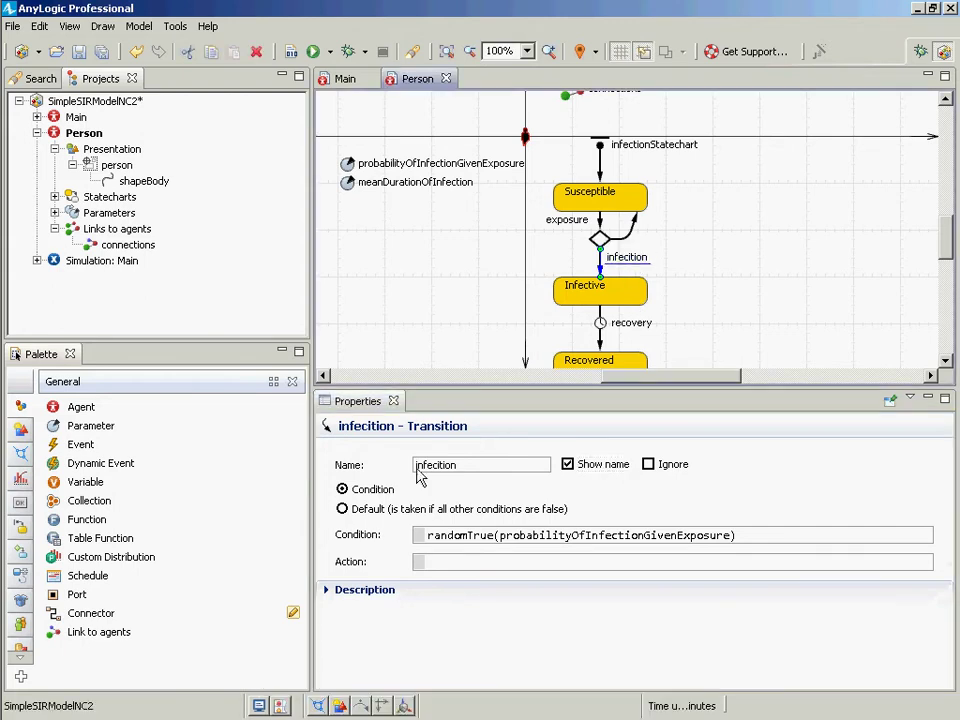
- Correct the spelling of the branch-to-Infective transition's name to infection
{"action": "left_click", "coordinate": [477, 474]}
{"action": "key", "text": "Left"}
{"action": "key", "text": "Left"}
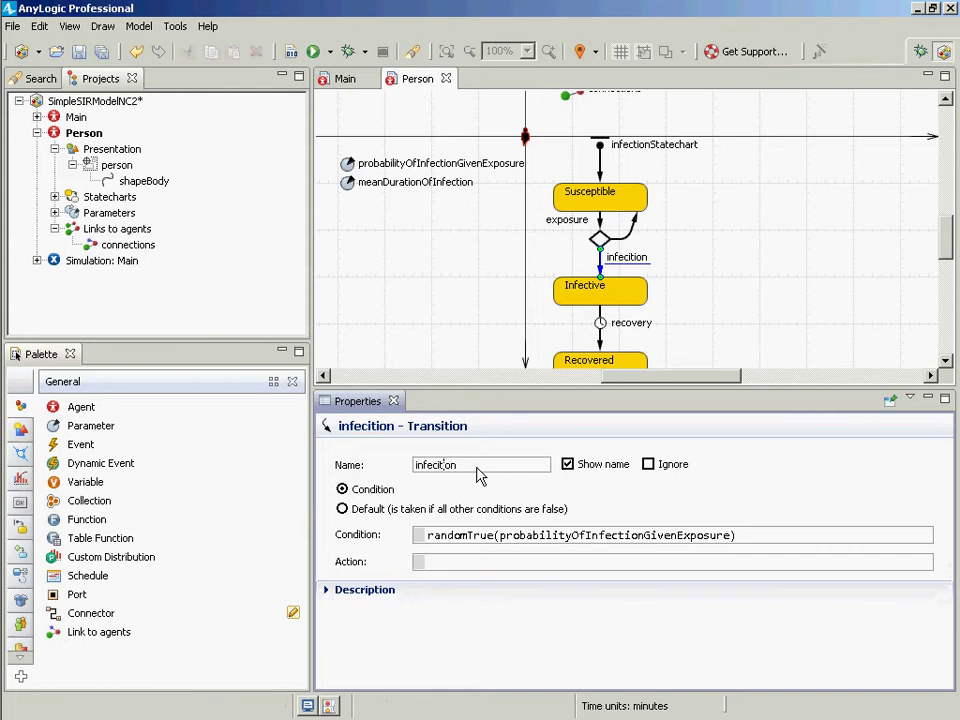
{"action": "key", "text": "Left"}
{"action": "key", "text": "BackSpace"}
{"action": "key", "text": "Home"}
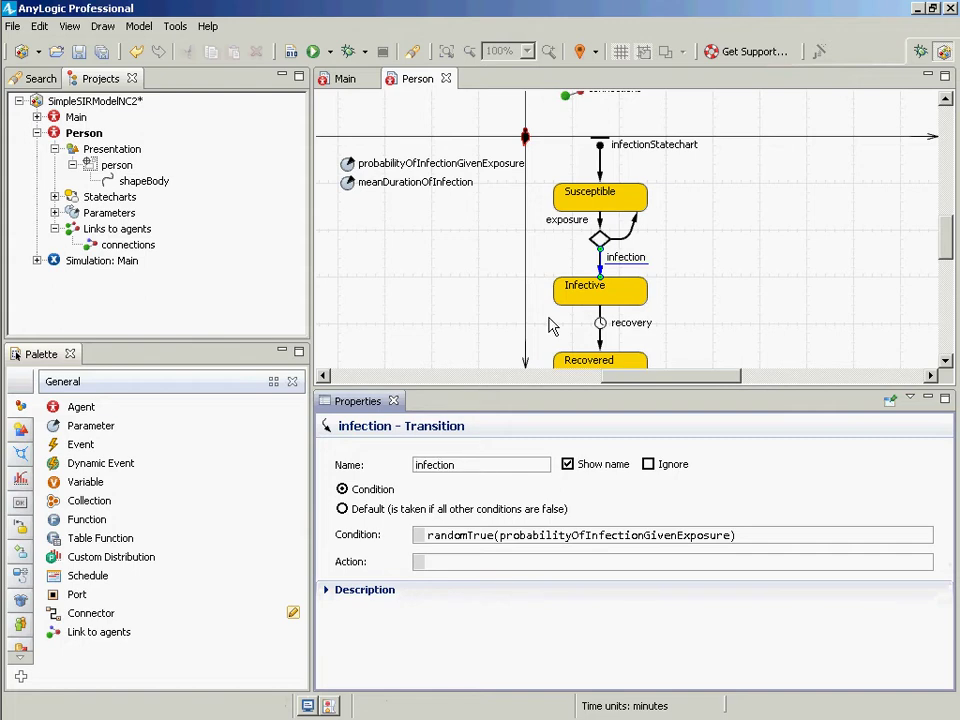
- Set the recovery transition to be triggered by Rate with the rate 1.0/meanDurationOfInfection, and save the model
{"action": "left_click", "coordinate": [601, 320]}
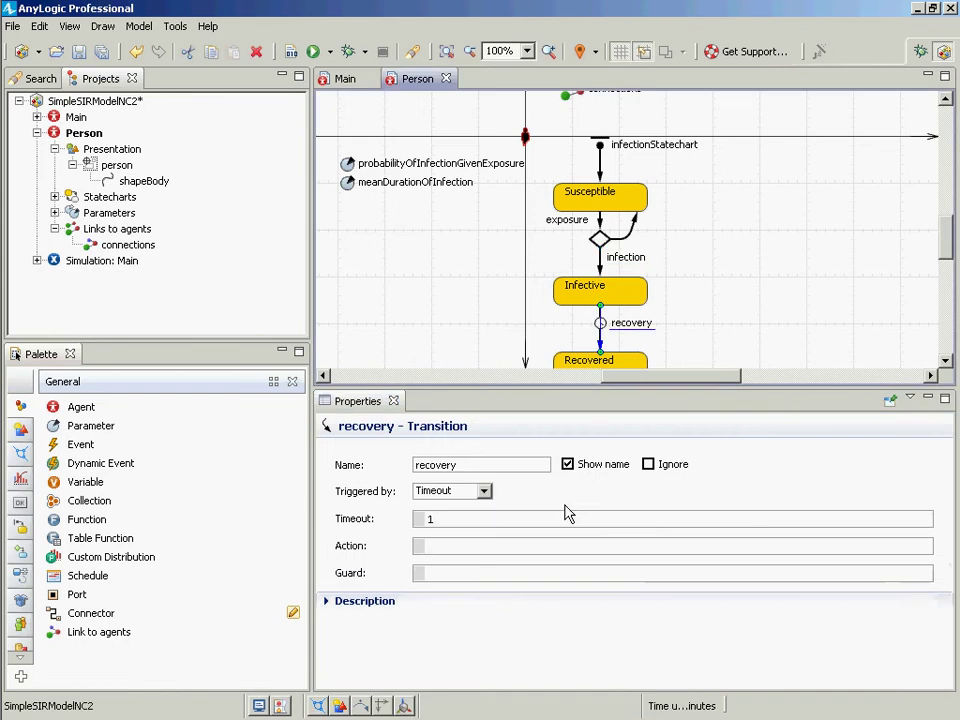
{"action": "left_click", "coordinate": [479, 497]}
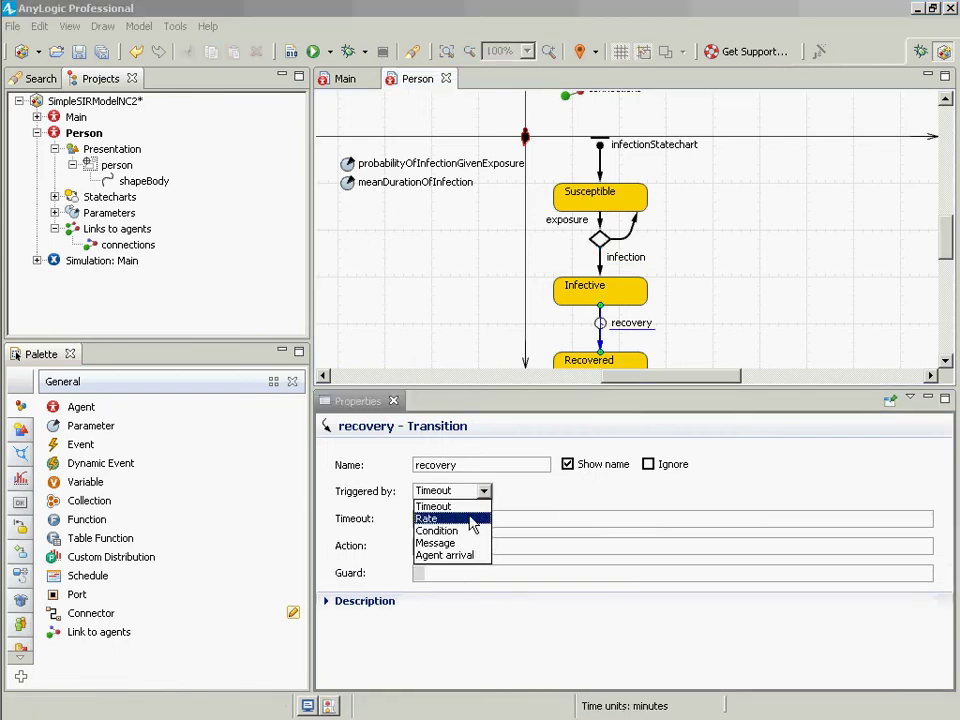
{"action": "left_click", "coordinate": [472, 519]}
{"action": "left_click", "coordinate": [470, 522]}
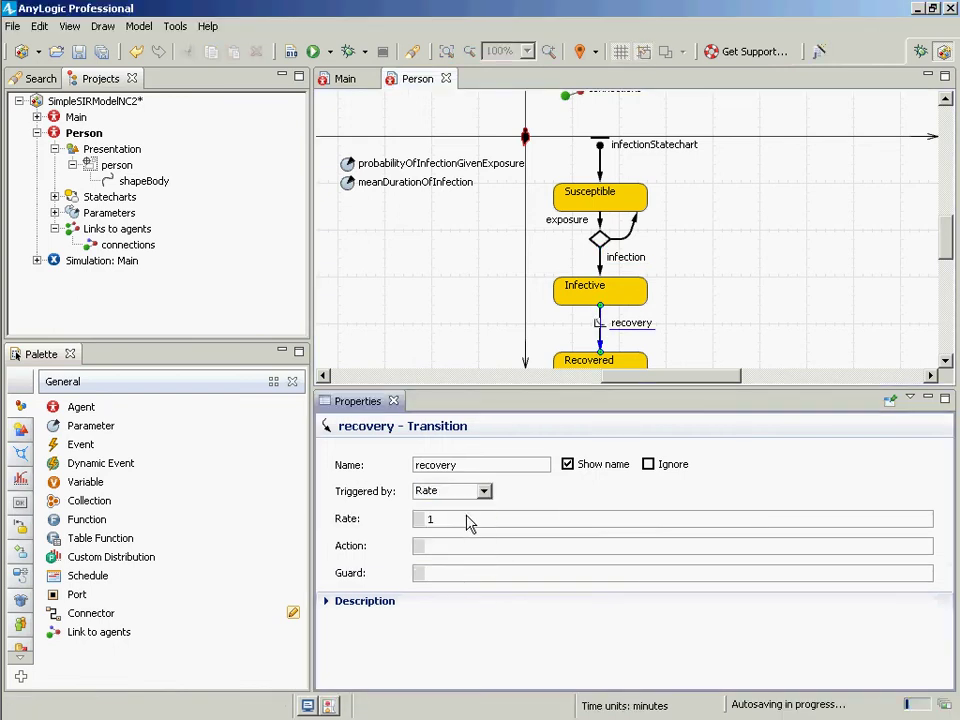
{"action": "type", "text": "/"}
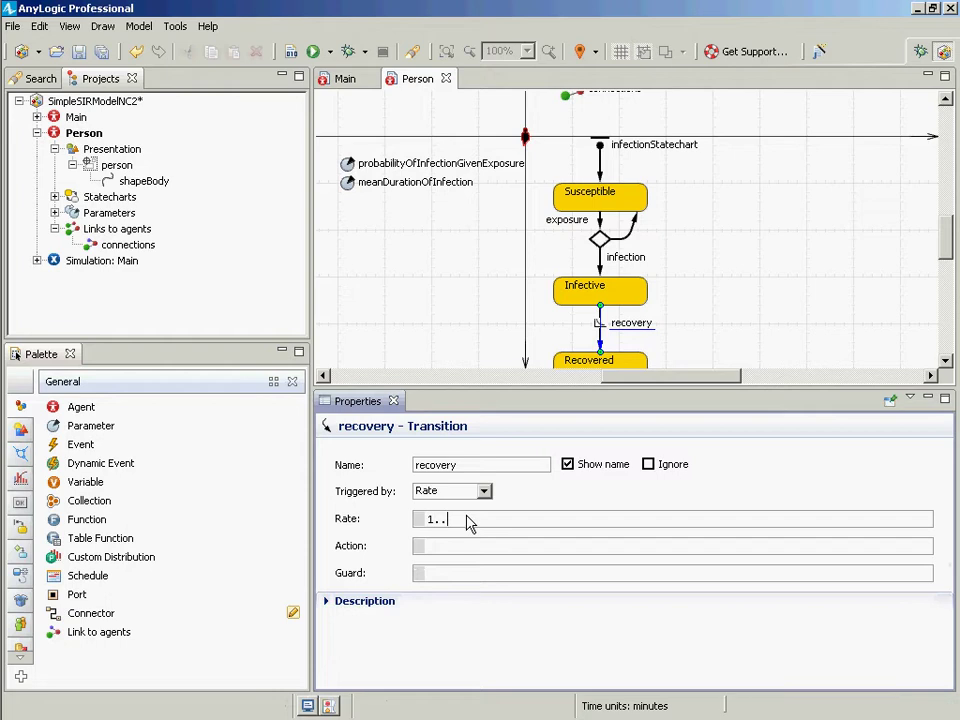
{"action": "key", "text": "BackSpace"}
{"action": "key", "text": "BackSpace"}
{"action": "type", "text": ".0/mean"}
{"action": "key", "text": "ctrl+space"}
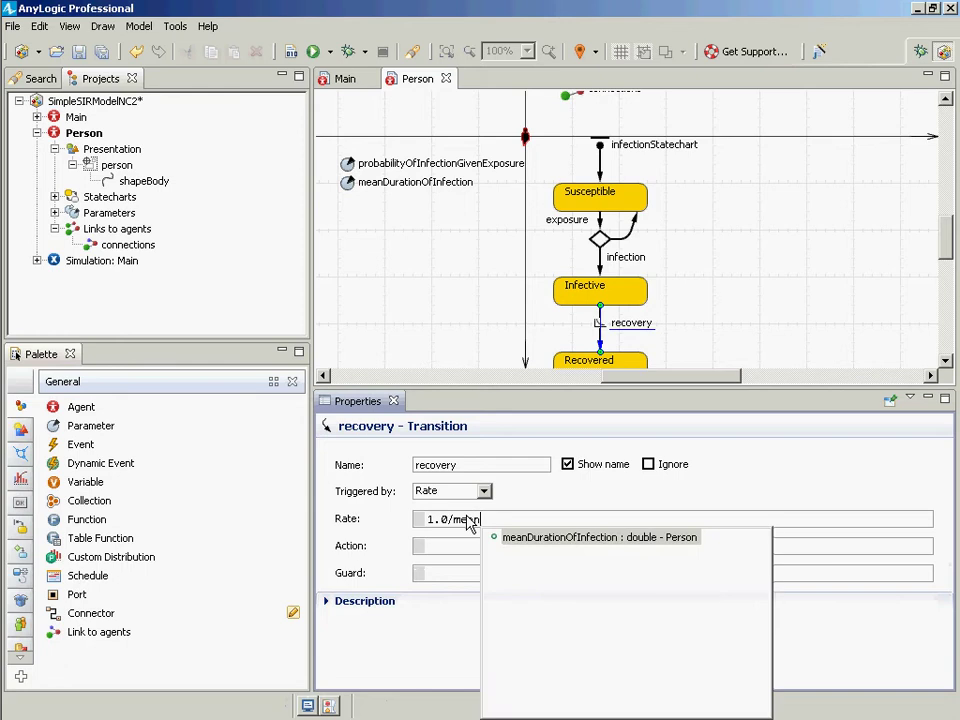
{"action": "key", "text": "Return"}
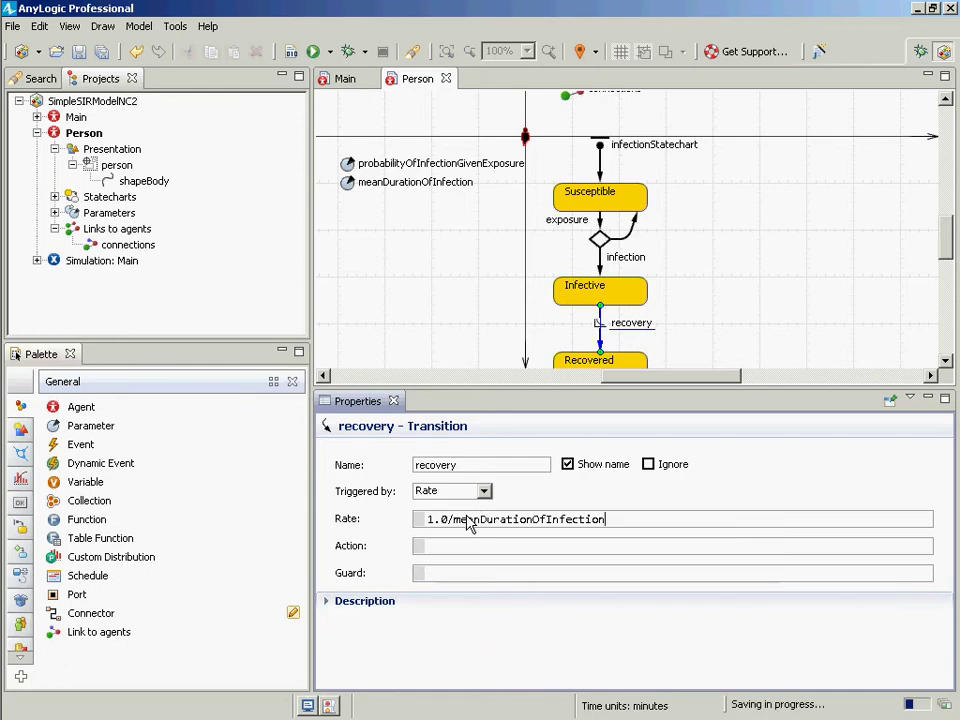
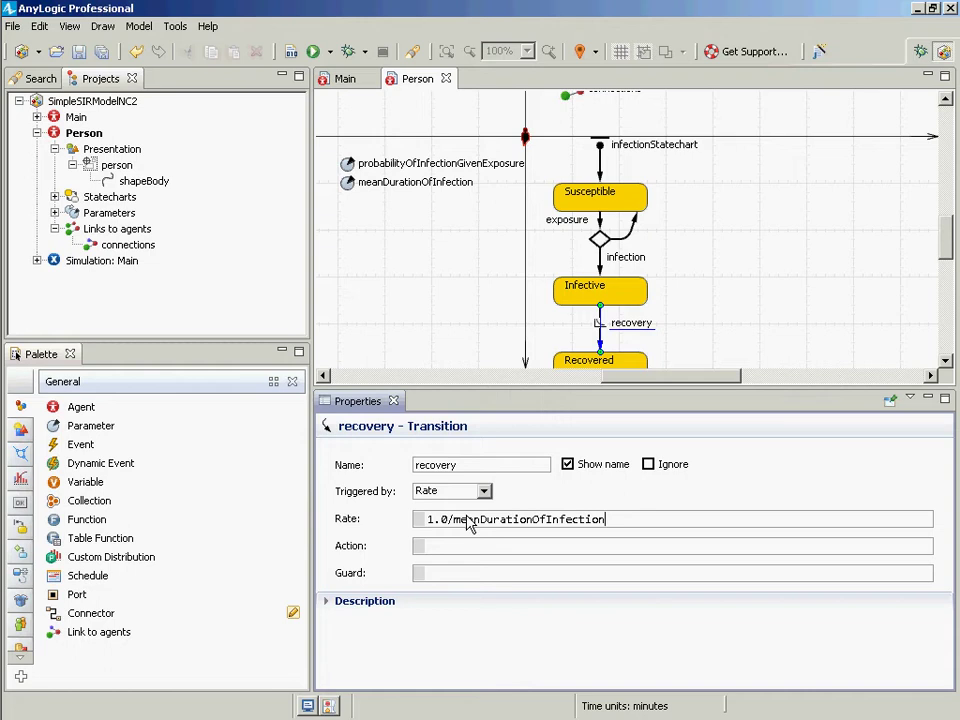
{"action": "key", "text": "ctrl+s"}
- Name the transition that returns from the branch to the Susceptible state nonExposure
{"action": "left_click", "coordinate": [629, 240]}
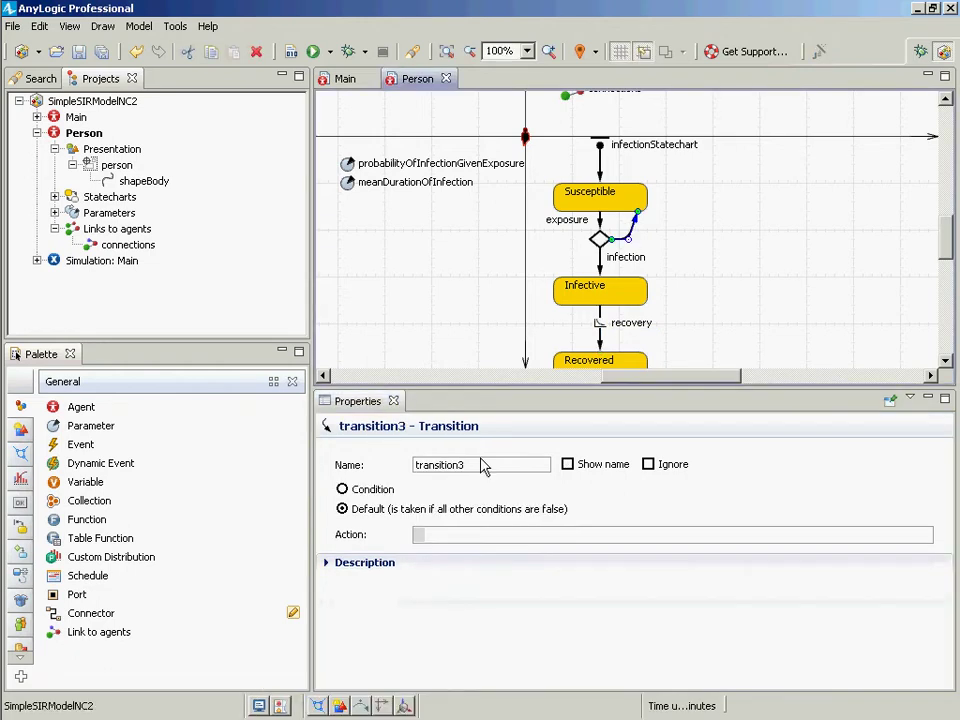
{"action": "left_click_drag", "start_coordinate": [483, 466], "coordinate": [354, 461]}
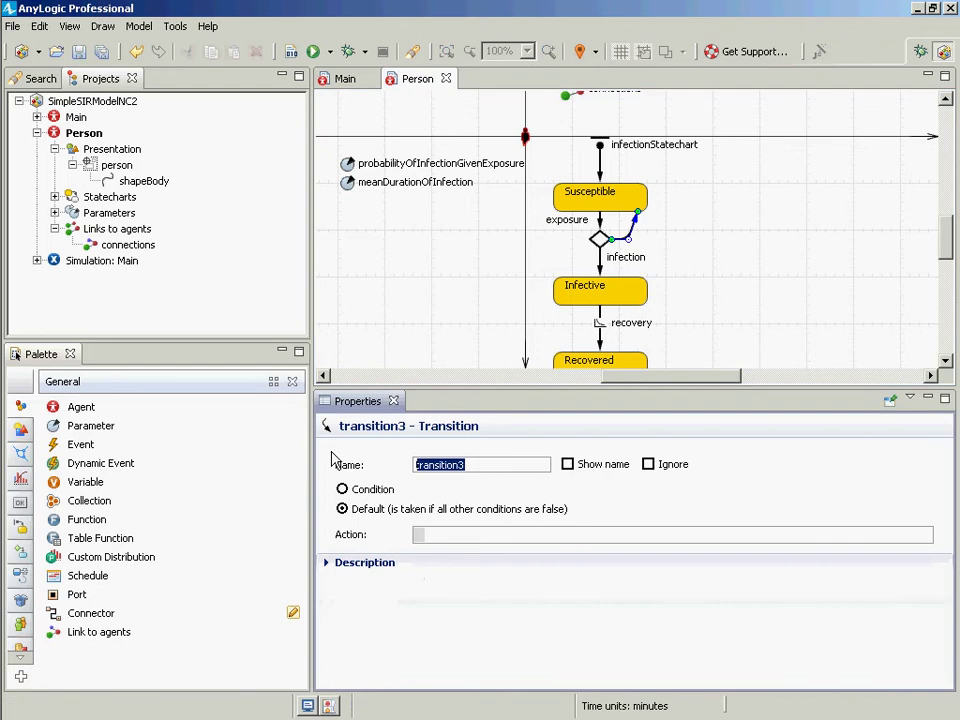
{"action": "type", "text": "nonExposure"}
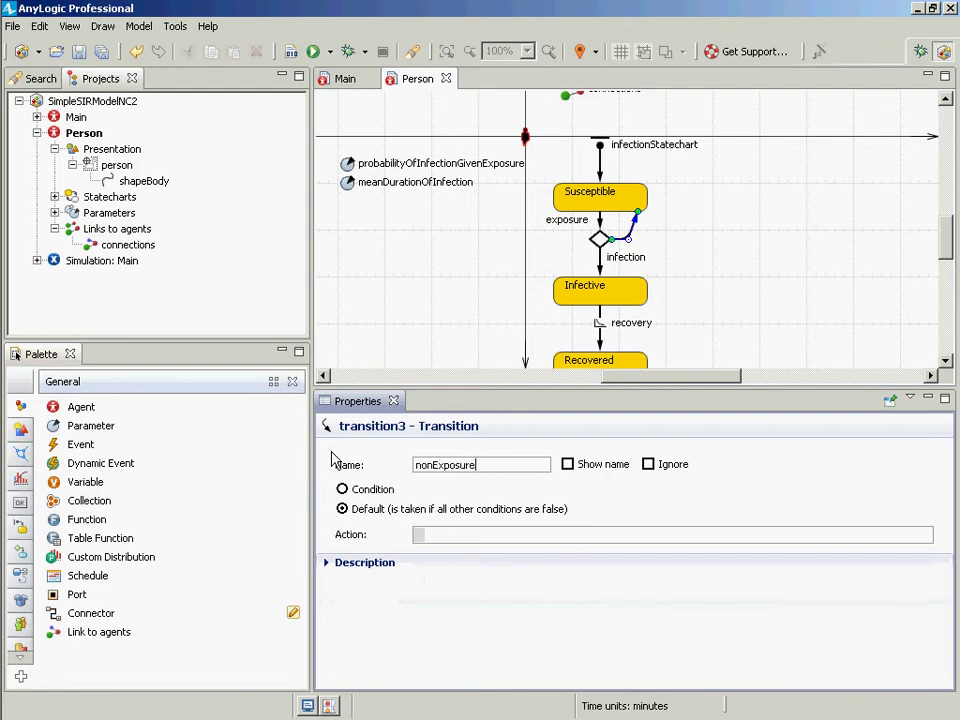
- Set the recovery transition between Infective and Recovered to be triggered by Timeout
{"action": "left_click", "coordinate": [601, 332]}
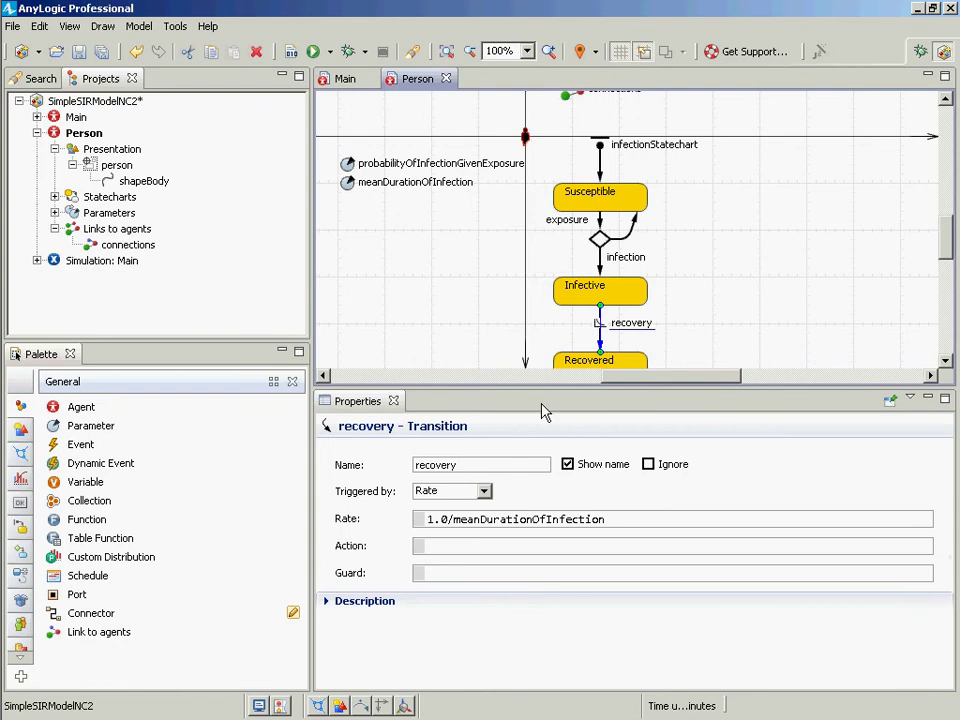
{"action": "left_click", "coordinate": [484, 492]}
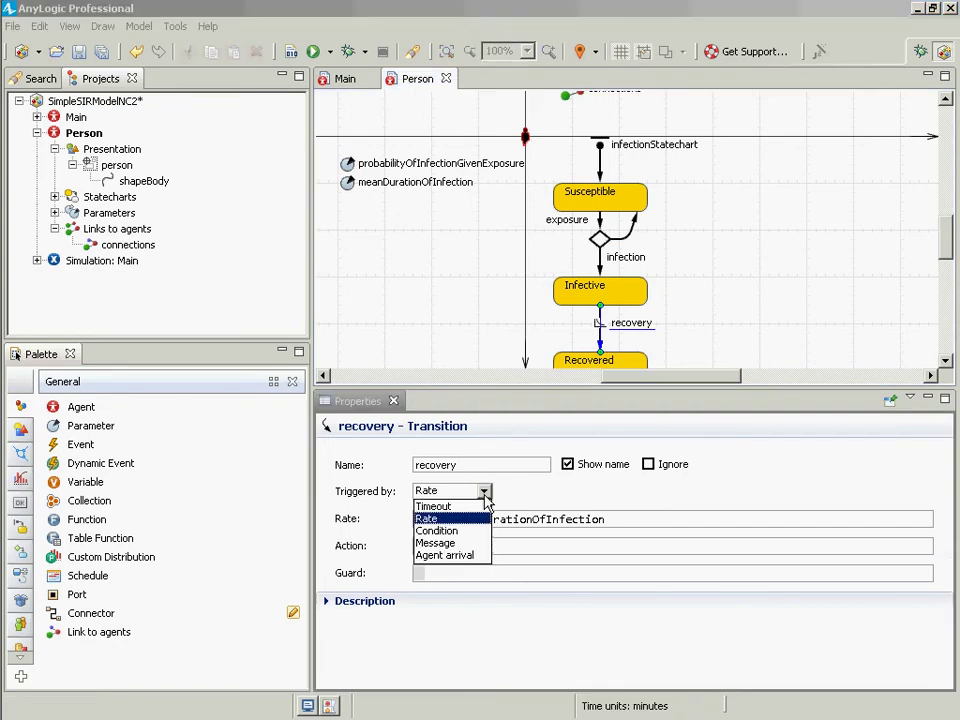
{"action": "left_click", "coordinate": [484, 496]}
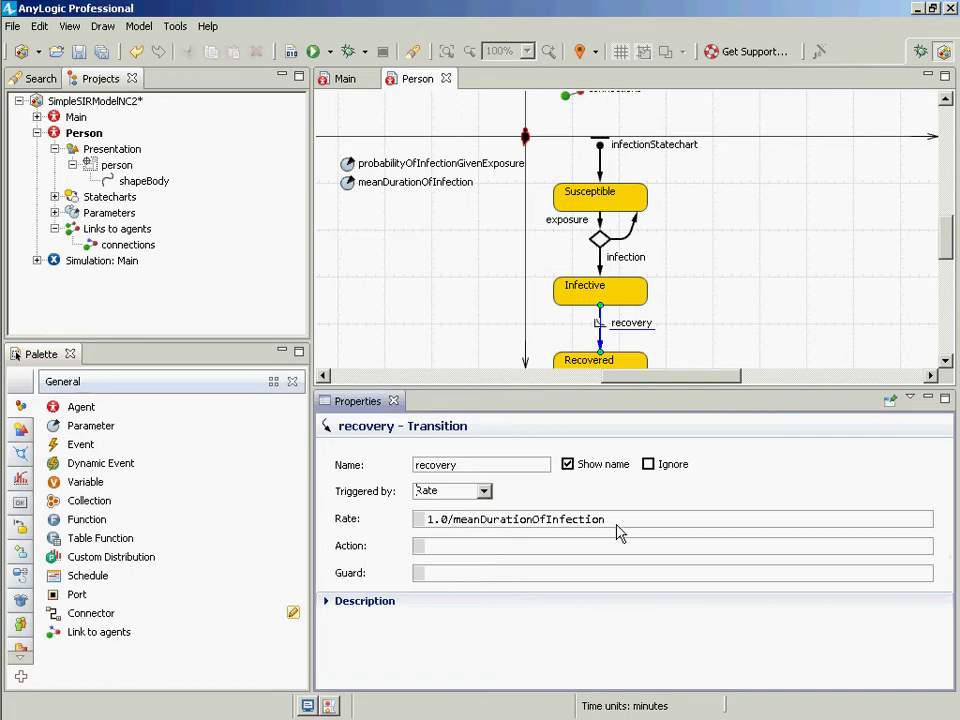
{"action": "left_click", "coordinate": [486, 495]}
{"action": "left_click", "coordinate": [440, 506]}
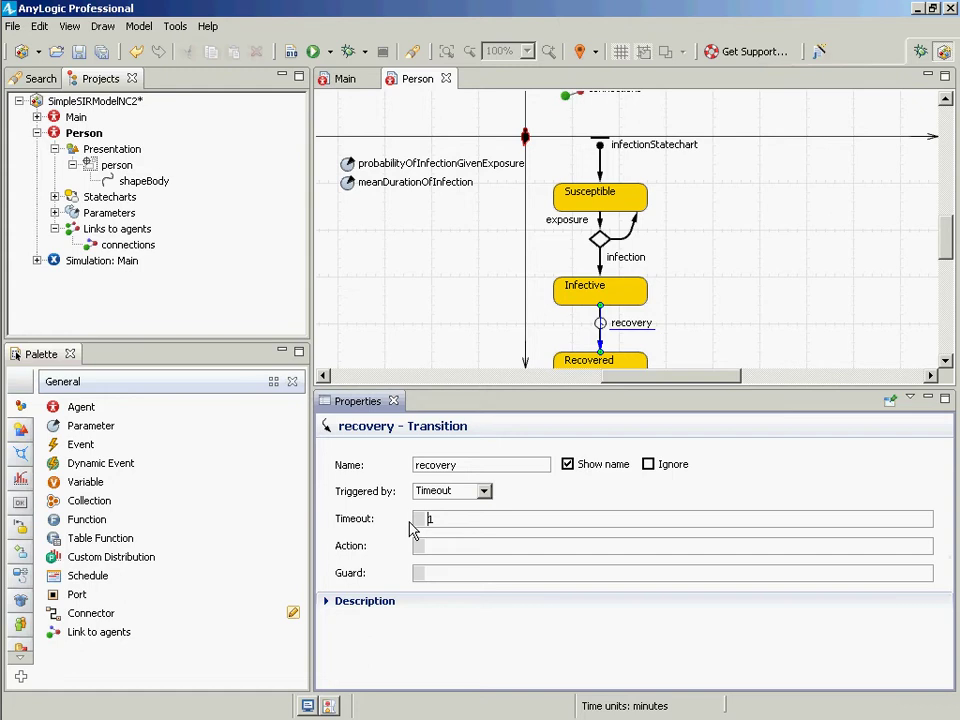
{"action": "left_click_drag", "start_coordinate": [436, 518], "coordinate": [337, 518]}
{"action": "left_click", "coordinate": [818, 51]}
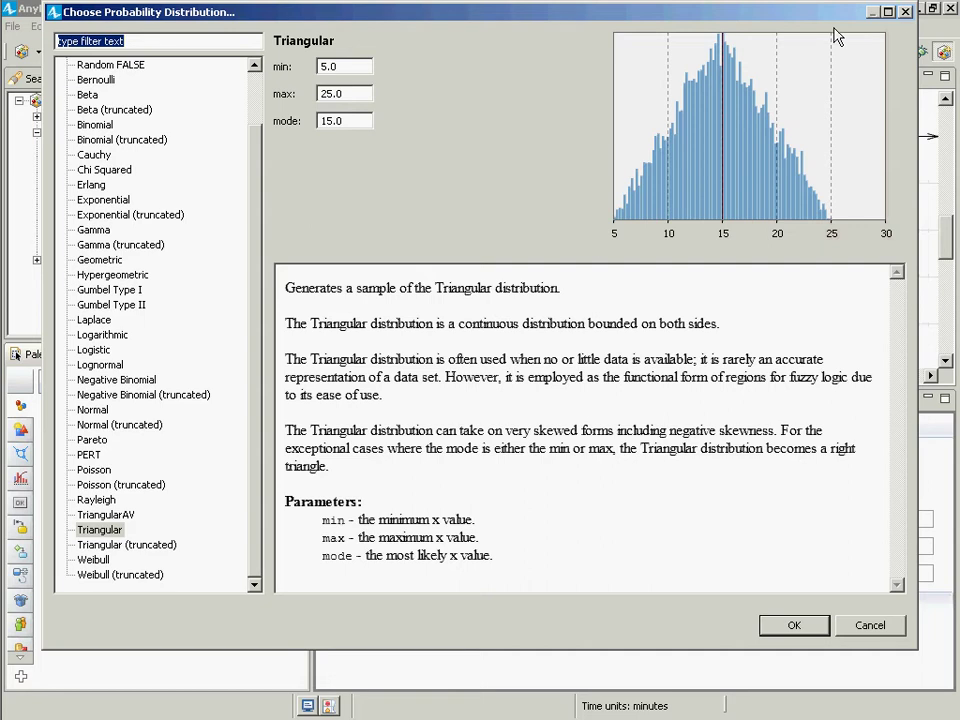
{"action": "left_click", "coordinate": [904, 13]}
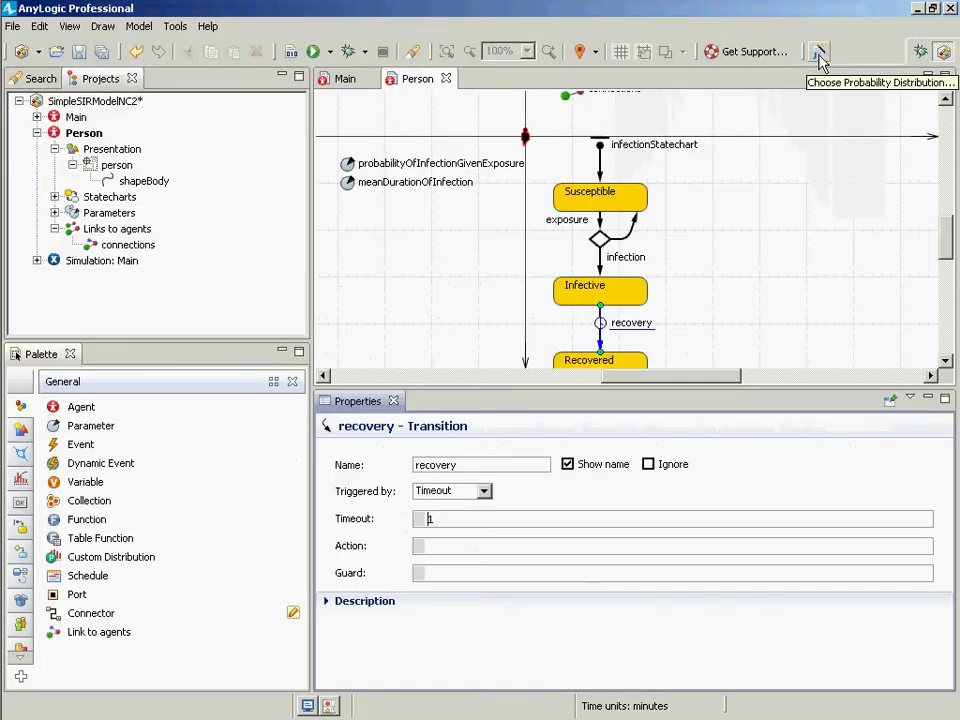
{"action": "left_click", "coordinate": [819, 60]}
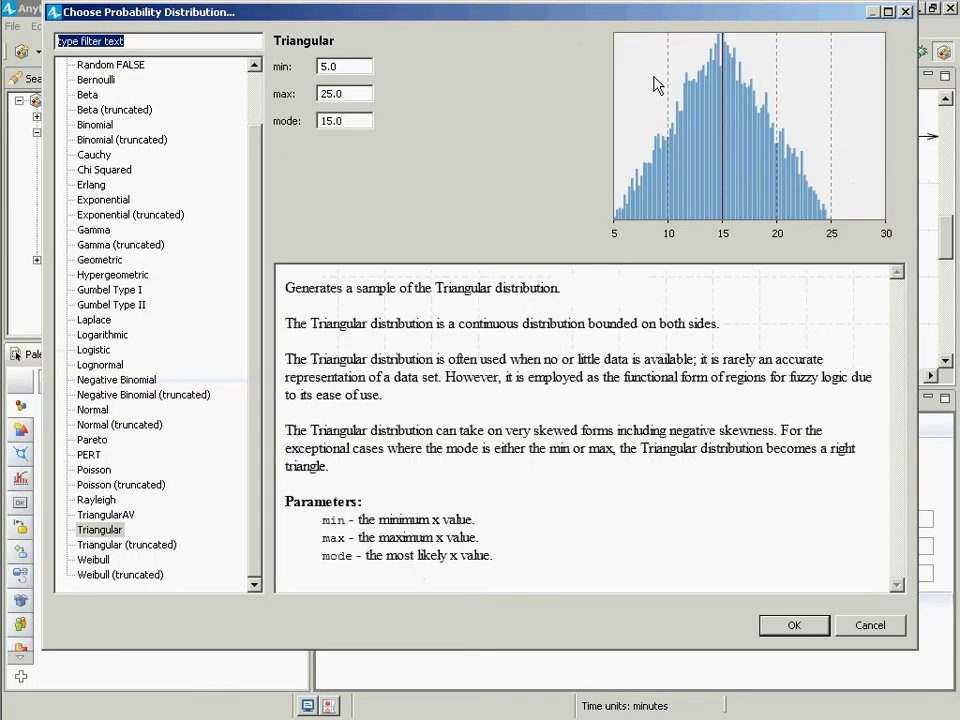
{"action": "left_click", "coordinate": [904, 13]}
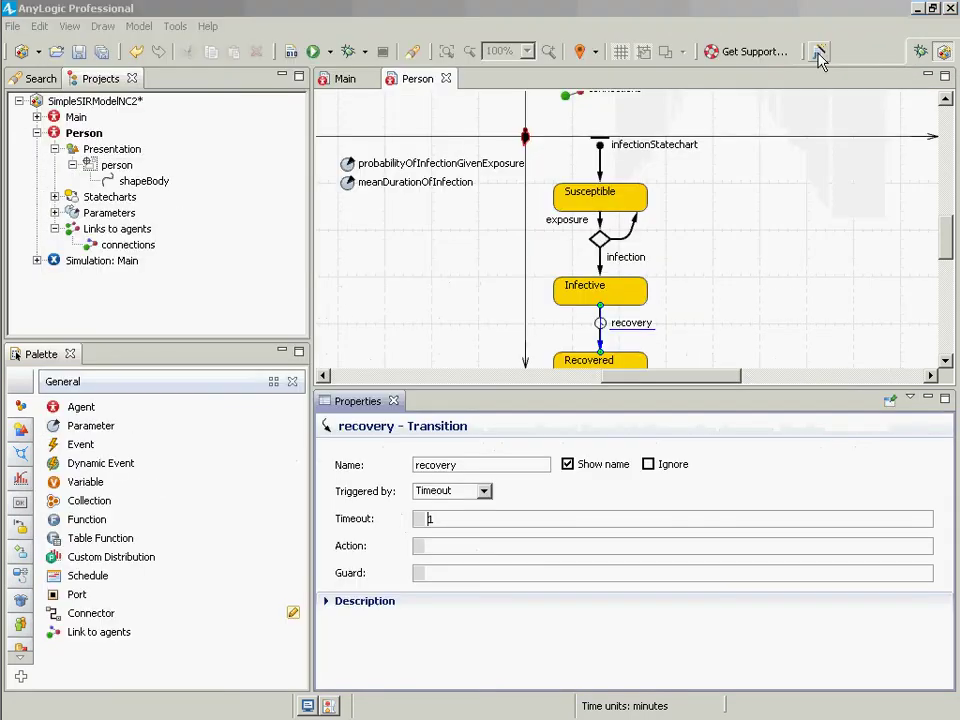
{"action": "left_click", "coordinate": [819, 60]}
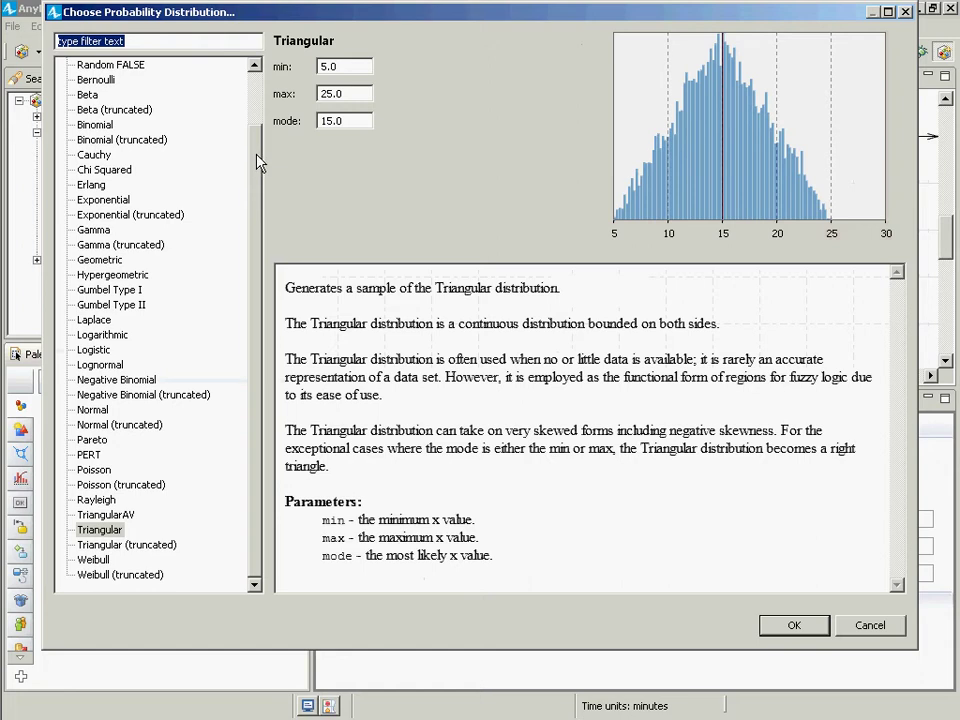
{"action": "left_click", "coordinate": [905, 14]}
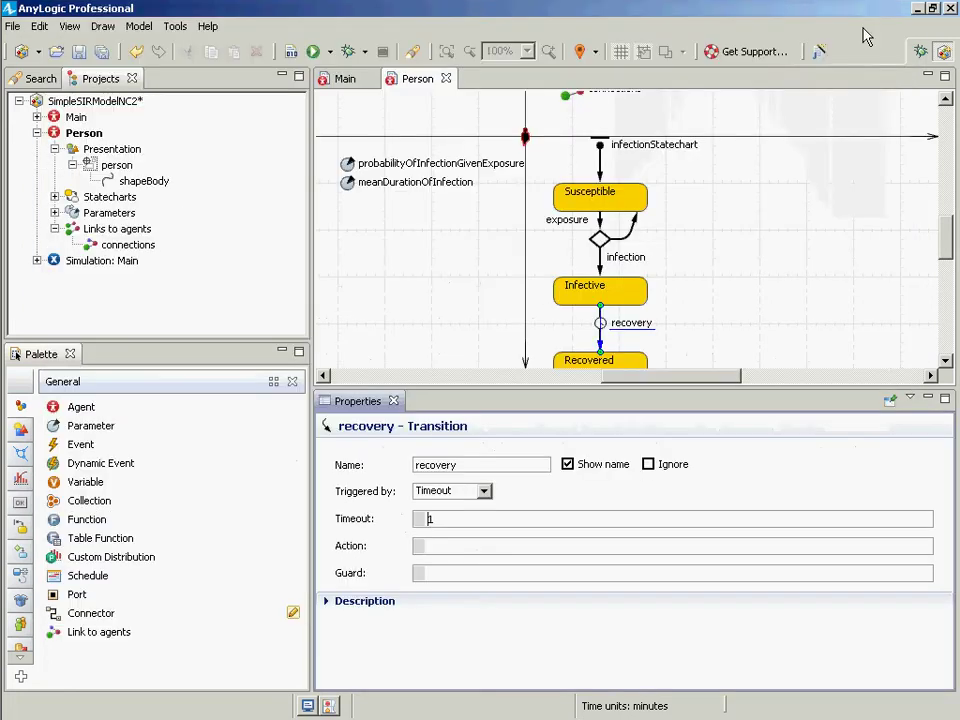
- Examine the Beta distribution's parameters, histogram and description among the probability distributions offered for the recovery timeout
{"action": "left_click", "coordinate": [817, 51]}
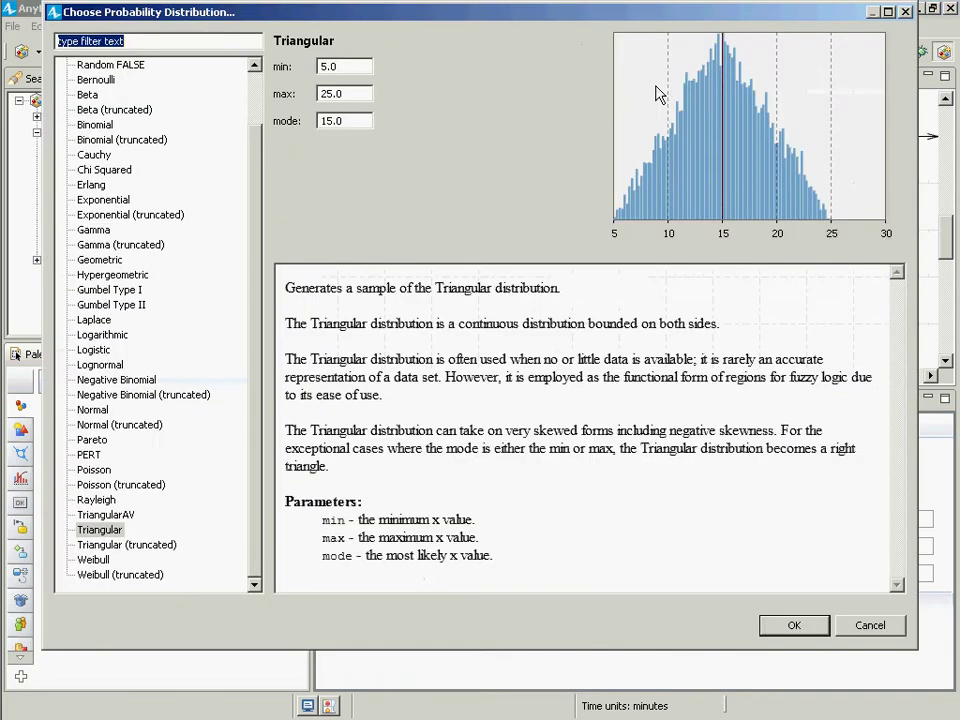
{"action": "left_click", "coordinate": [119, 97]}
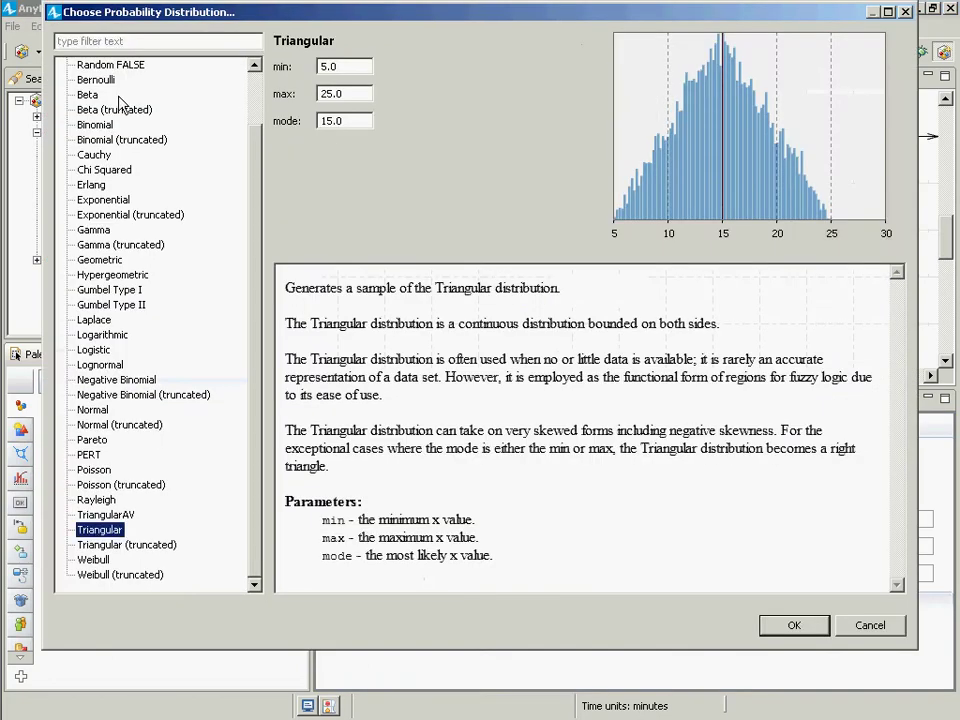
{"action": "left_click", "coordinate": [110, 96]}
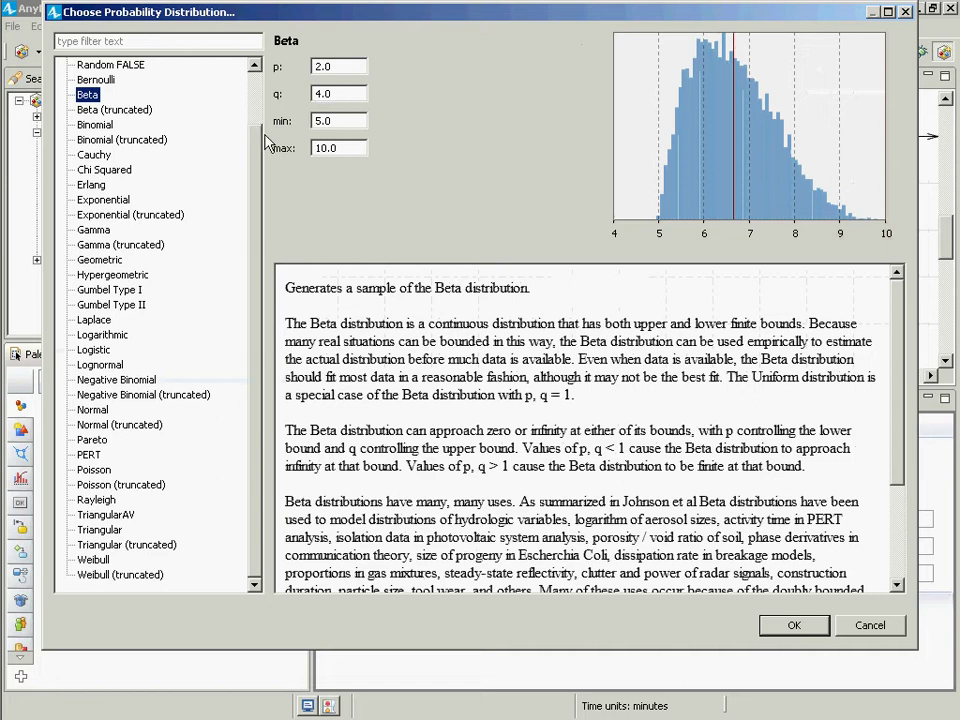
{"action": "left_click", "coordinate": [331, 94]}
{"action": "double_click", "coordinate": [338, 94]}
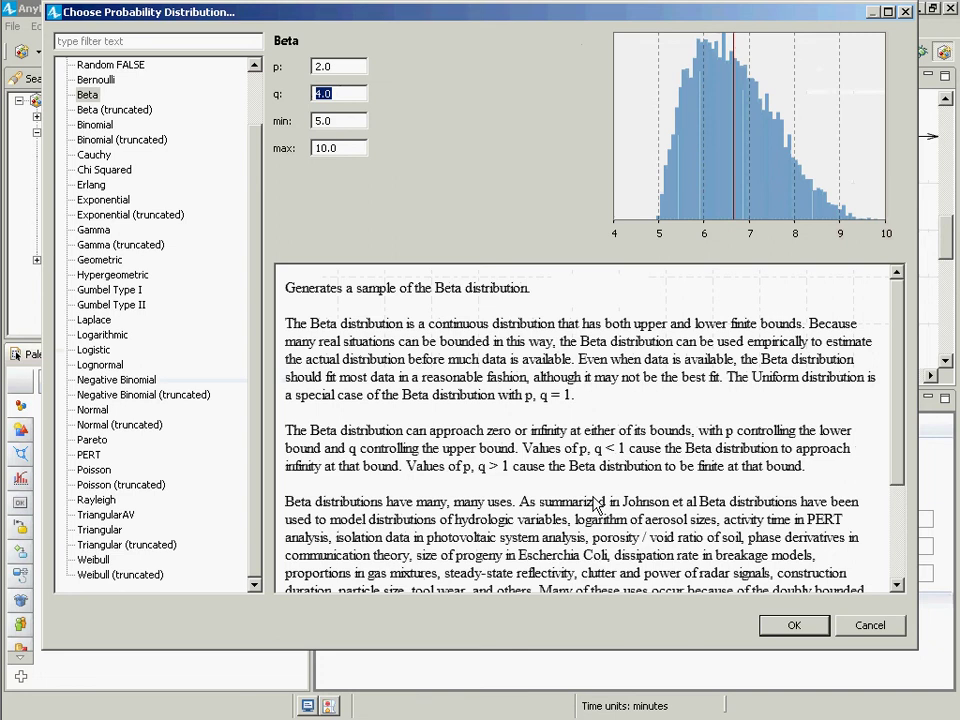
{"action": "left_click_drag", "start_coordinate": [566, 449], "coordinate": [668, 502]}
{"action": "scroll", "coordinate": [596, 504], "scroll_direction": "down", "scroll_amount": 2}
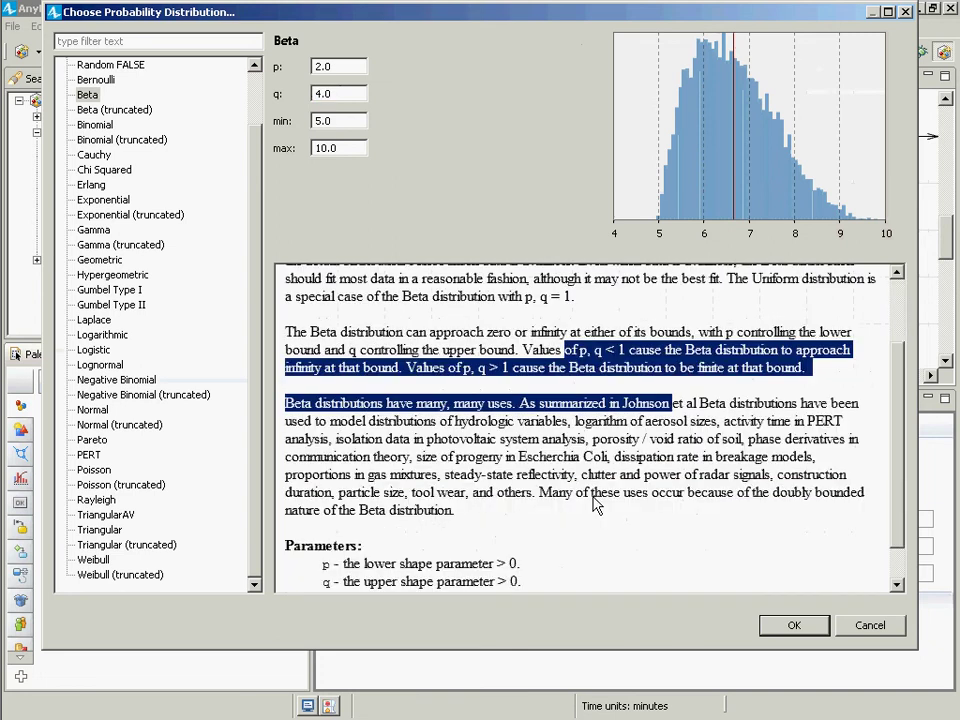
{"action": "scroll", "coordinate": [596, 504], "scroll_direction": "down", "scroll_amount": 1}
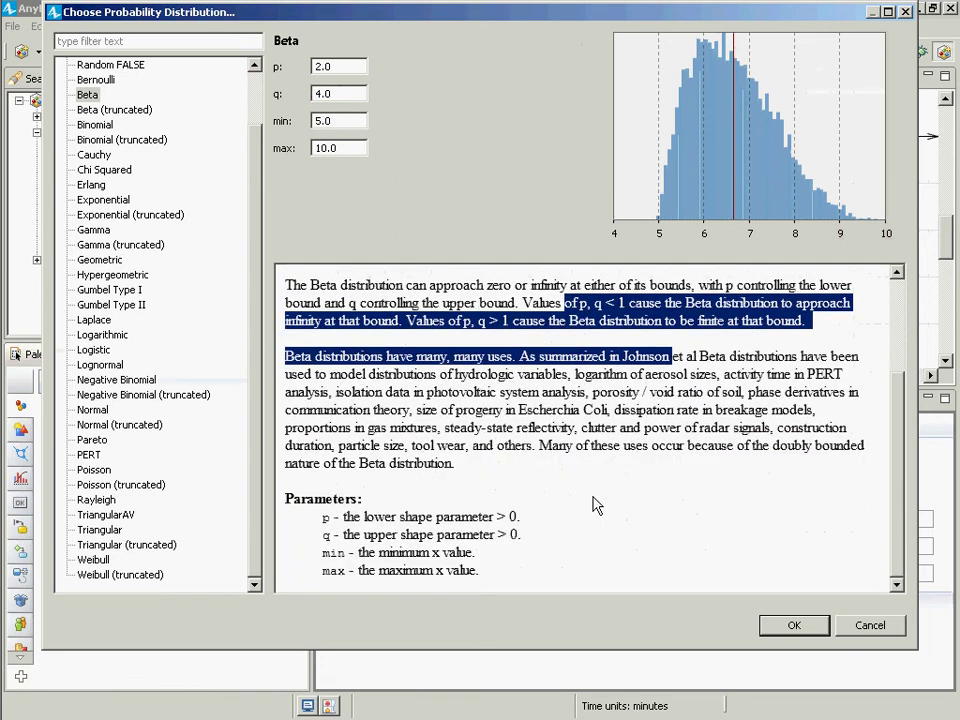
{"action": "scroll", "coordinate": [593, 505], "scroll_direction": "up", "scroll_amount": 3}
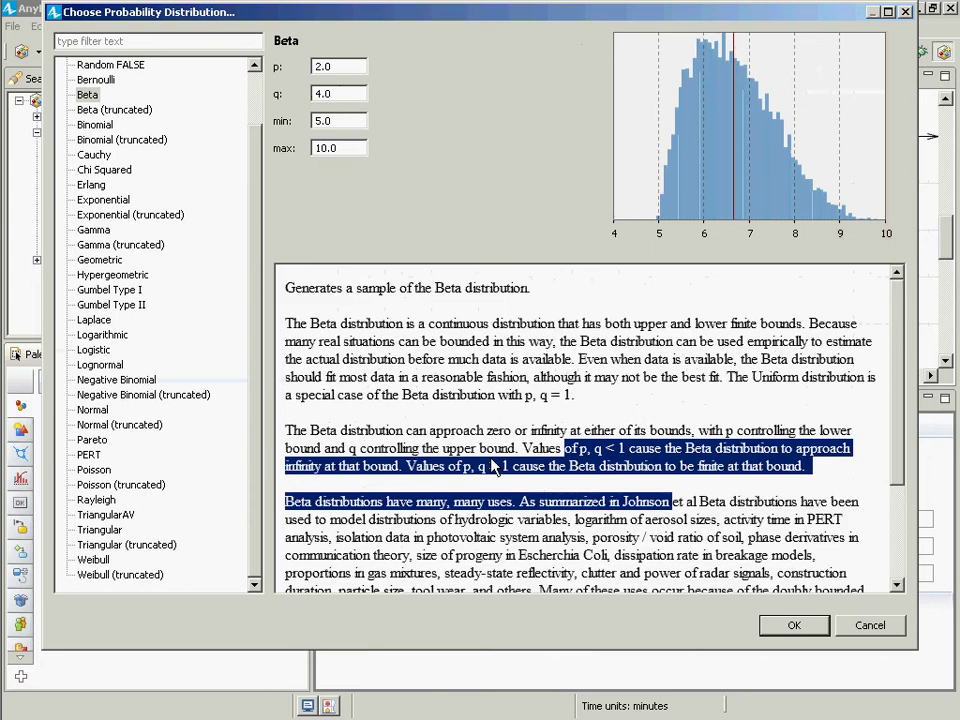
{"action": "left_click", "coordinate": [483, 373]}
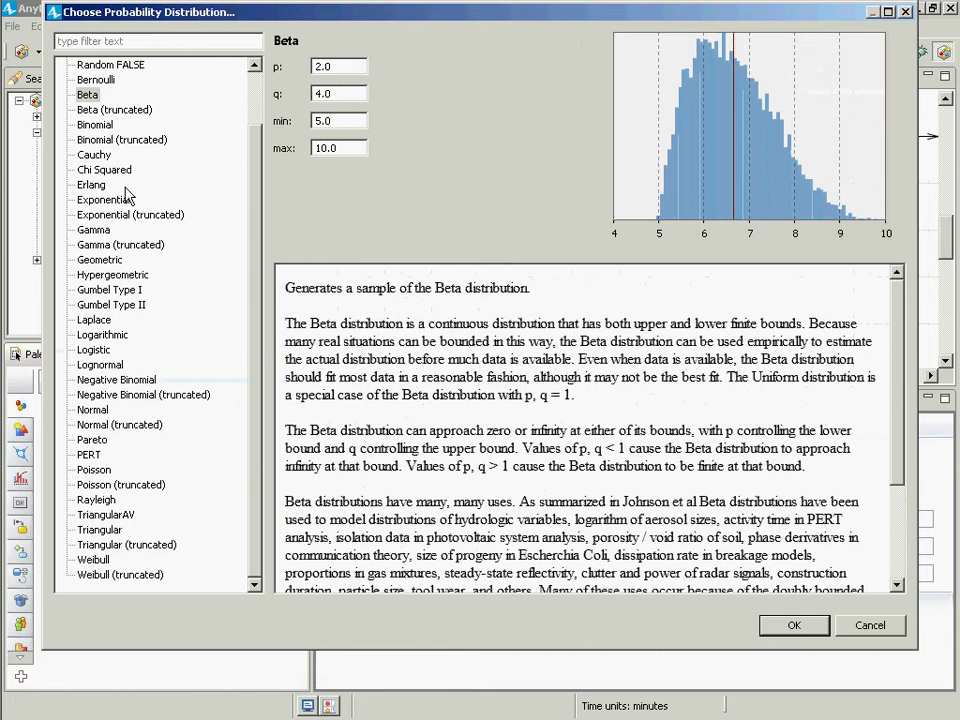
- Examine the Gamma distribution's parameters, histogram and description, and leave the distribution chooser without inserting anything
{"action": "left_click", "coordinate": [121, 231]}
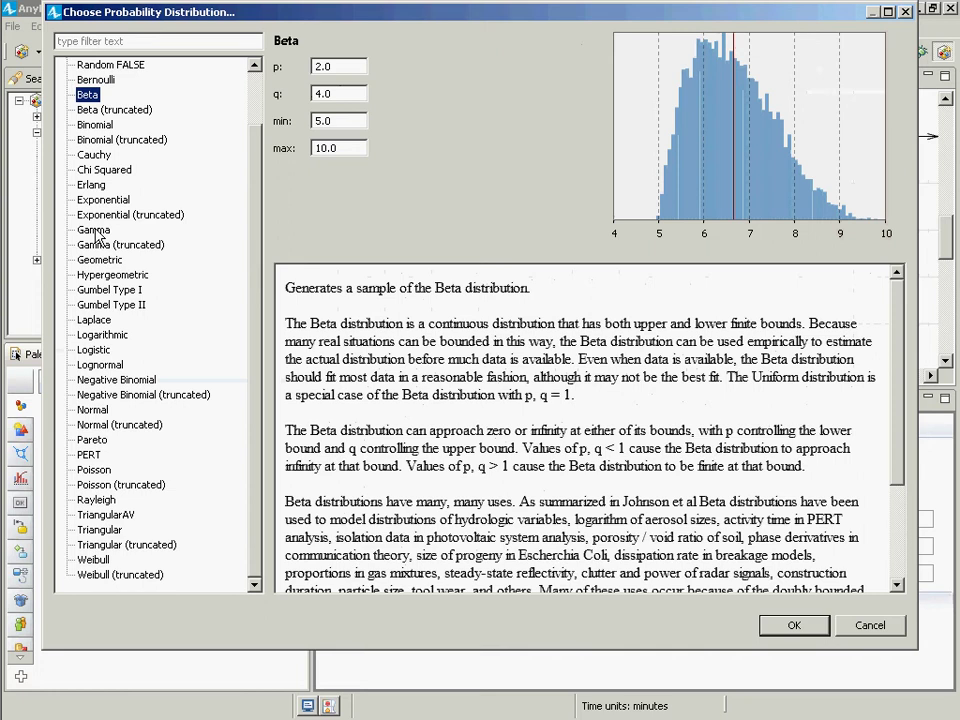
{"action": "left_click", "coordinate": [90, 232]}
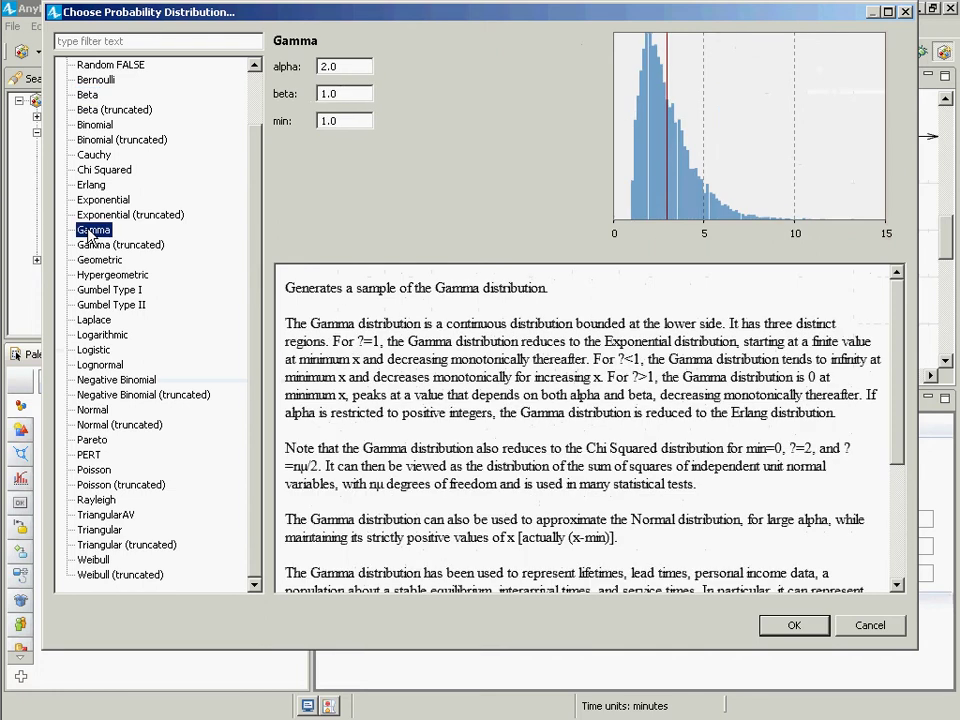
{"action": "left_click", "coordinate": [410, 382]}
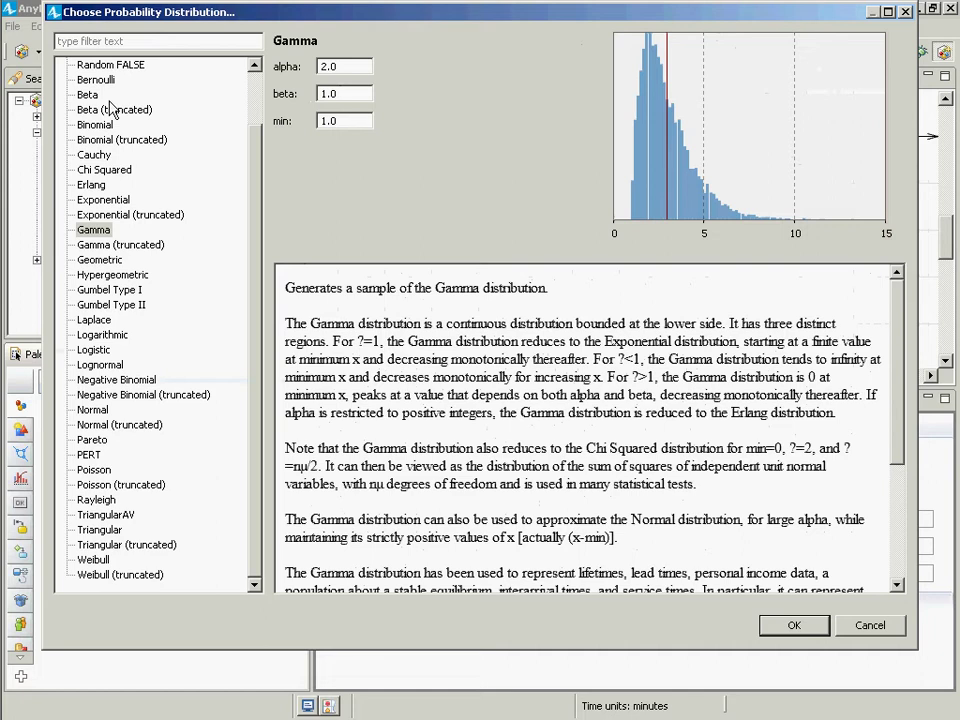
{"action": "left_click", "coordinate": [869, 625]}
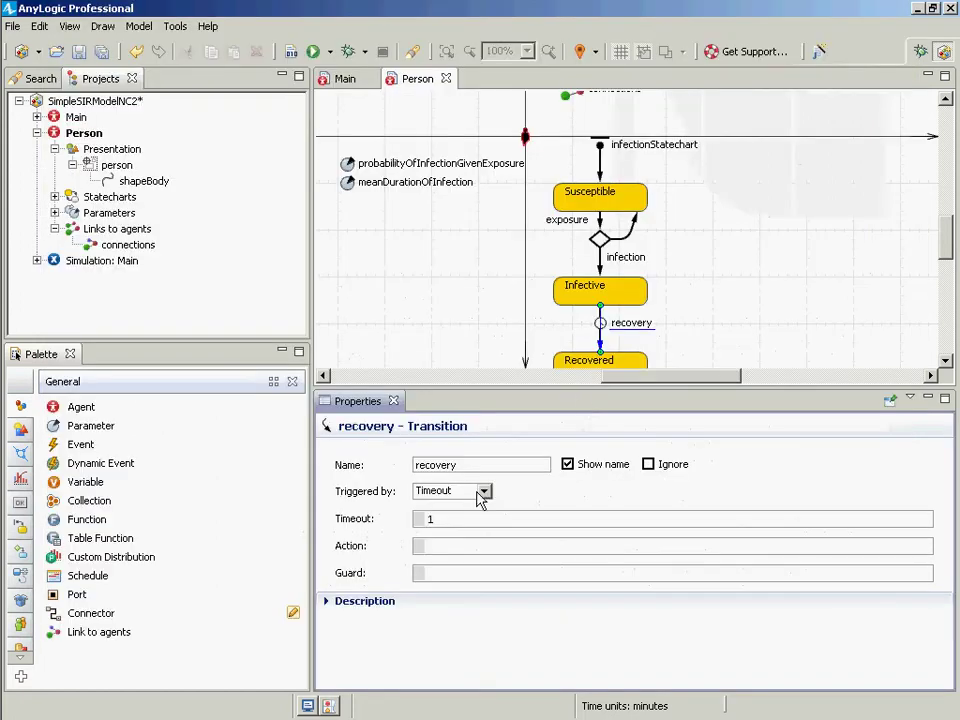
- Switch the recovery transition's trigger back to Rate and copy its rate expression 1.0/meanDurationOfInfection
{"action": "left_click", "coordinate": [483, 492]}
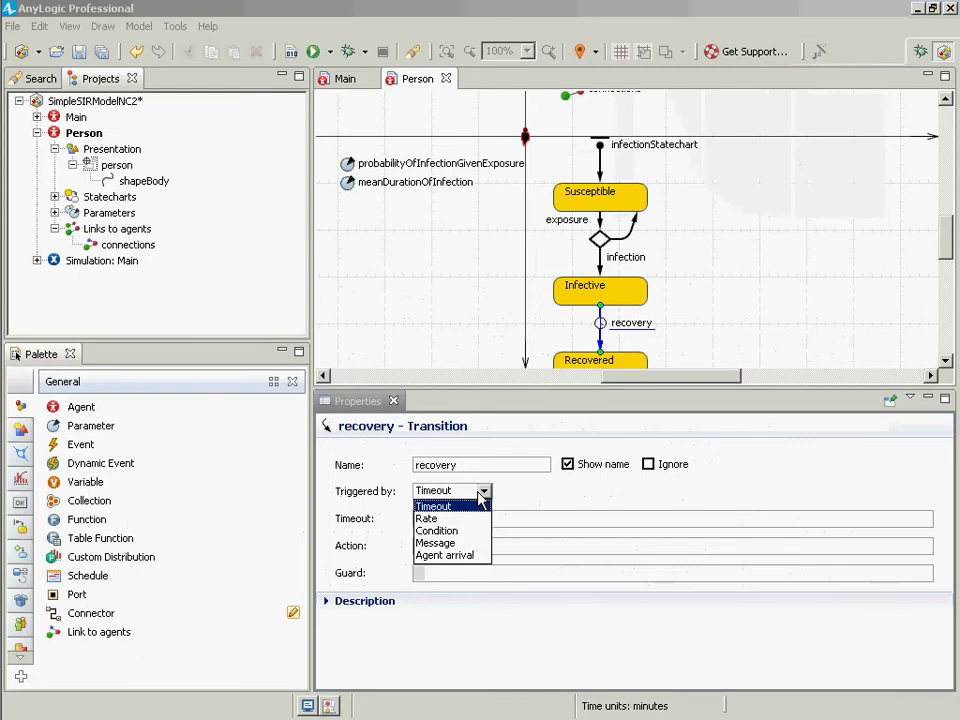
{"action": "left_click", "coordinate": [448, 519]}
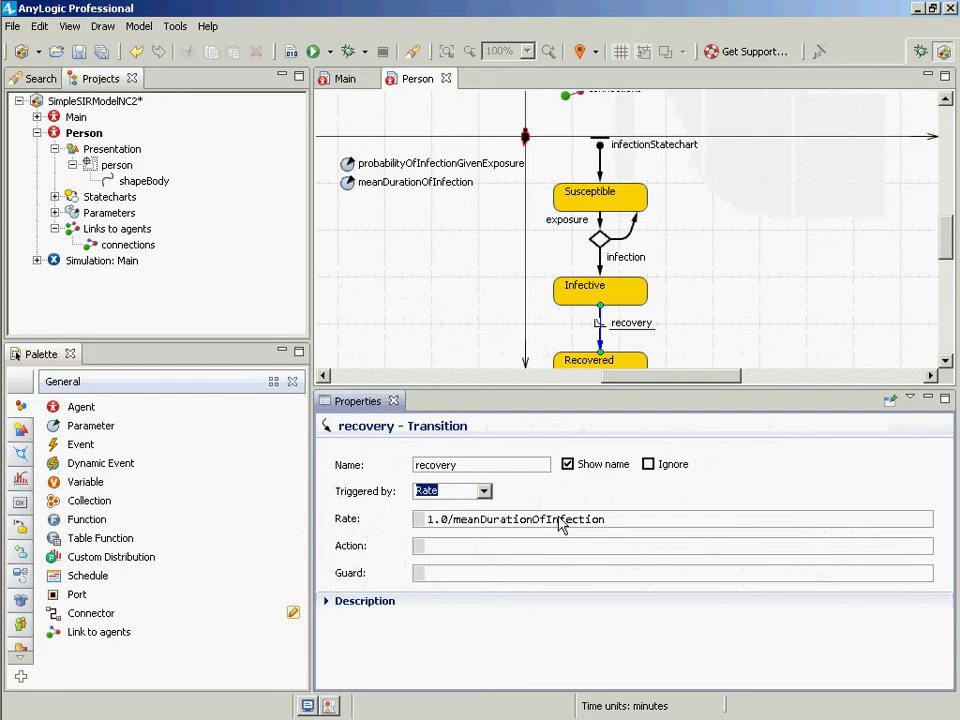
{"action": "left_click_drag", "start_coordinate": [623, 523], "coordinate": [305, 516]}
{"action": "key", "text": "ctrl+c"}
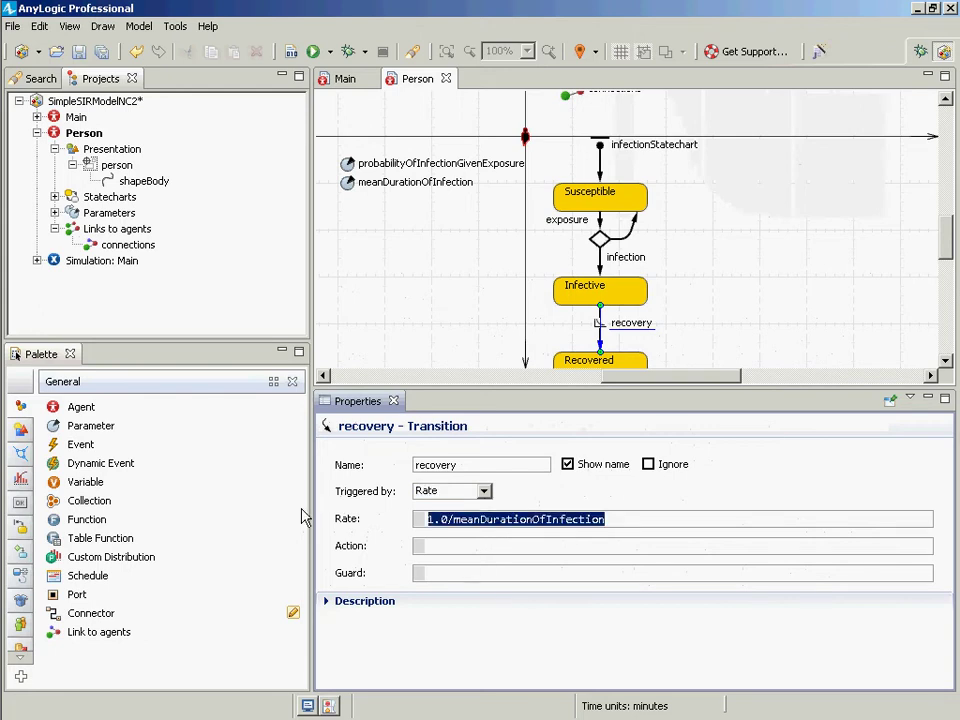
{"action": "key", "text": "Delete"}
- Set the recovery transition's trigger to Timeout and insert a Beta distribution with p 2, q 4, min 5 and max 10 into the timeout value
{"action": "left_click", "coordinate": [484, 491]}
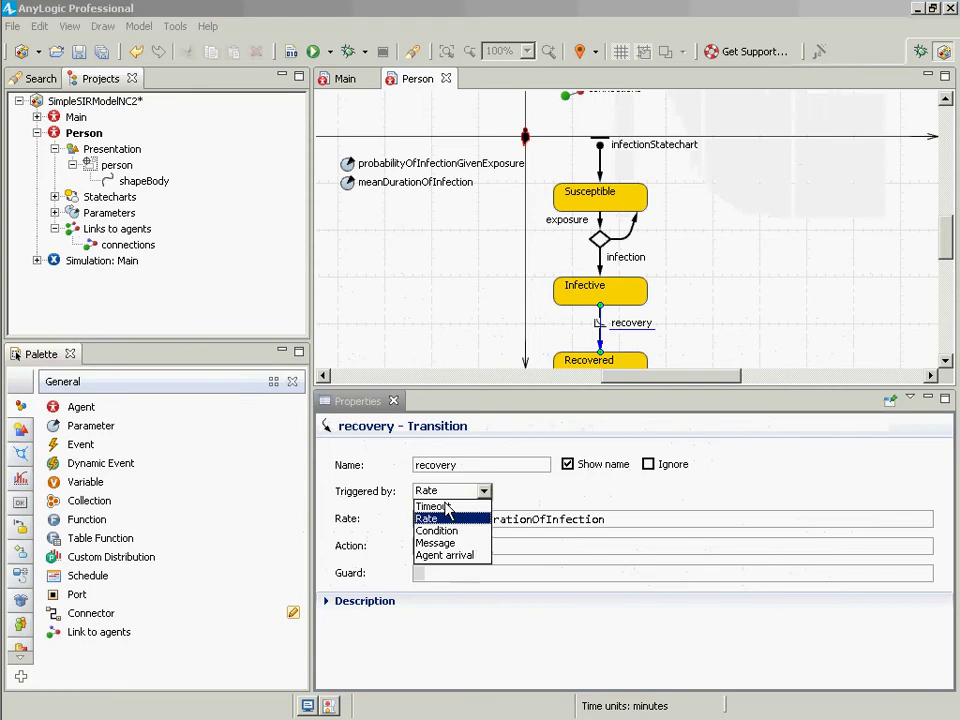
{"action": "left_click", "coordinate": [440, 506]}
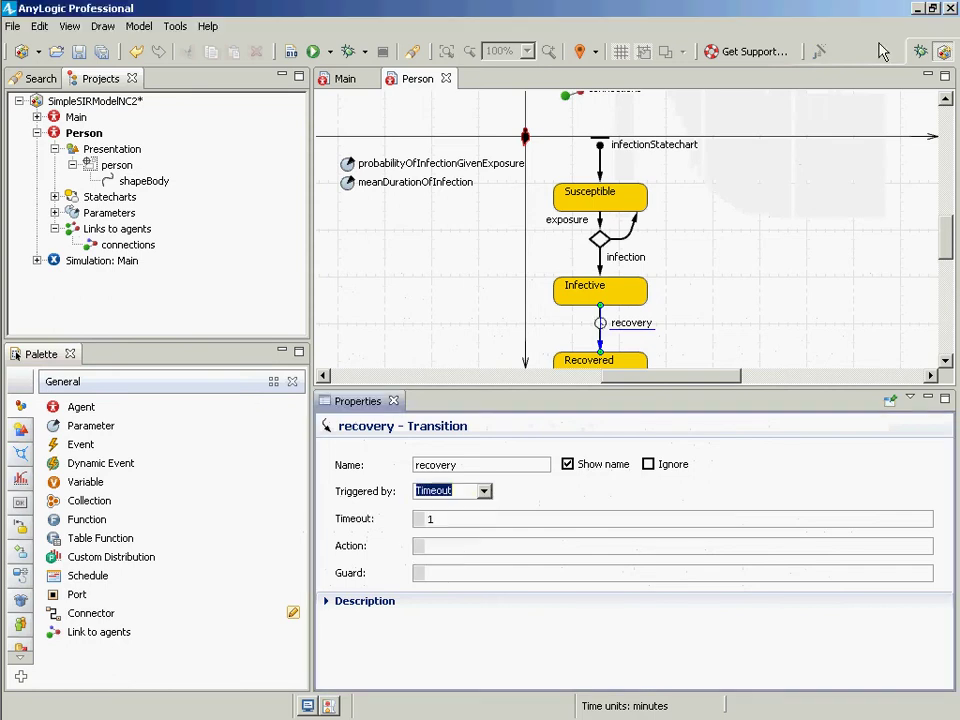
{"action": "left_click", "coordinate": [476, 522]}
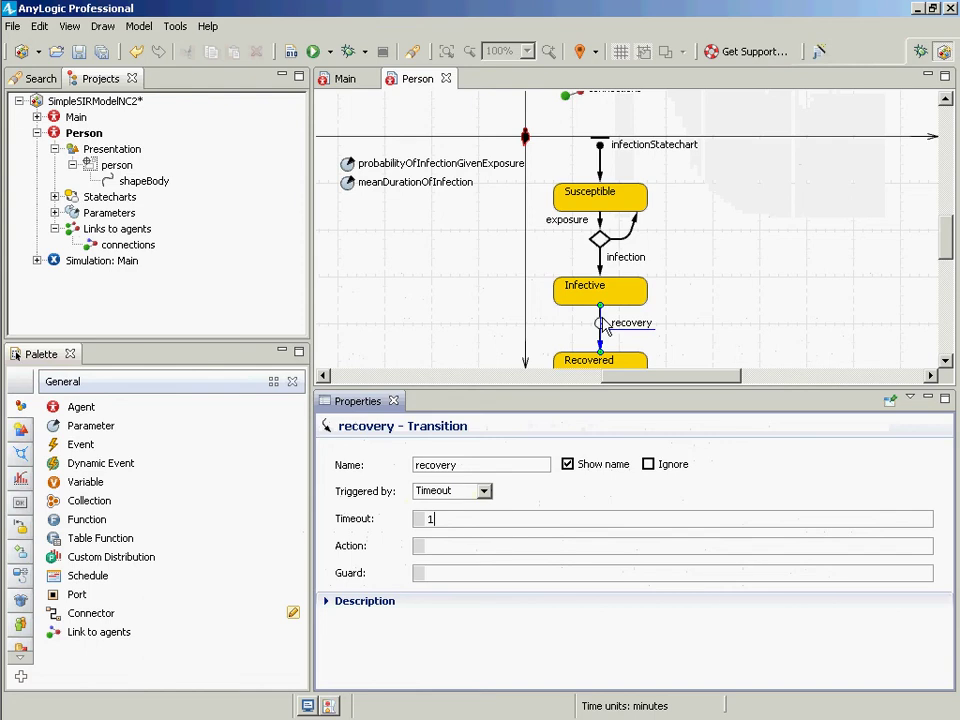
{"action": "left_click", "coordinate": [820, 51]}
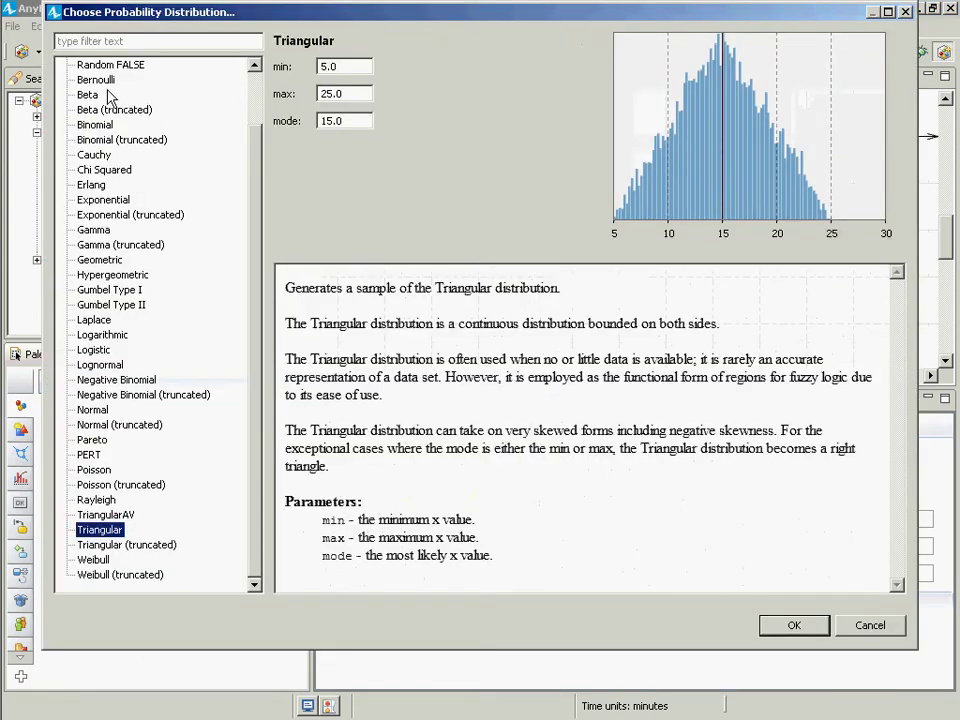
{"action": "left_click", "coordinate": [84, 96]}
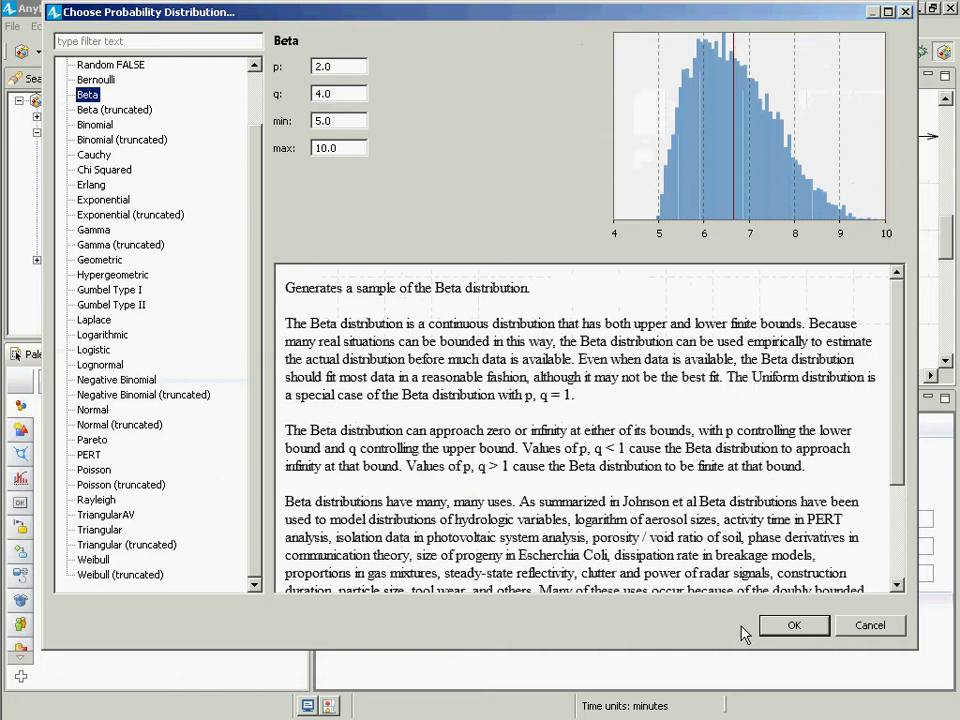
{"action": "left_click", "coordinate": [782, 628]}
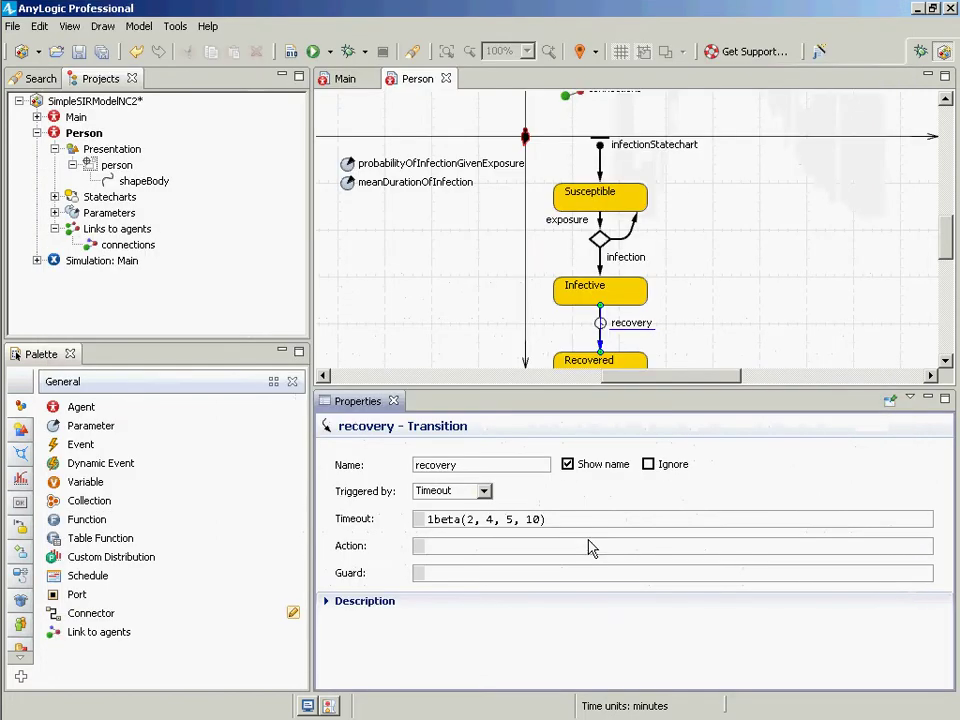
{"action": "left_click_drag", "start_coordinate": [575, 529], "coordinate": [296, 510]}
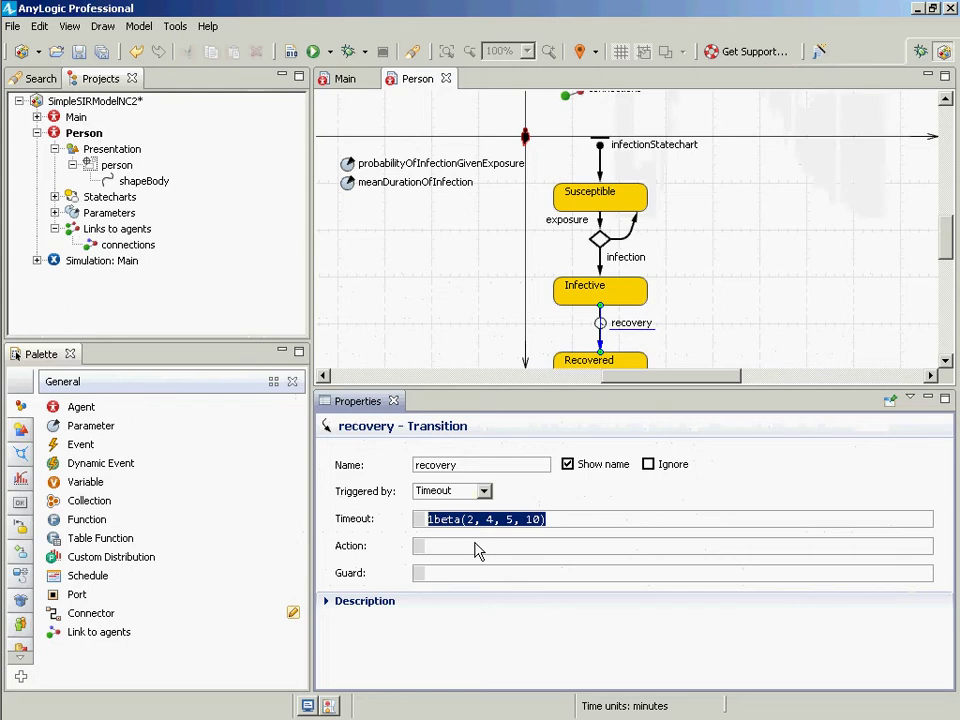
- Replace the recovery transition's timeout value with an Erlang distribution using beta 1, m 5 and min 0
{"action": "key", "text": "Delete"}
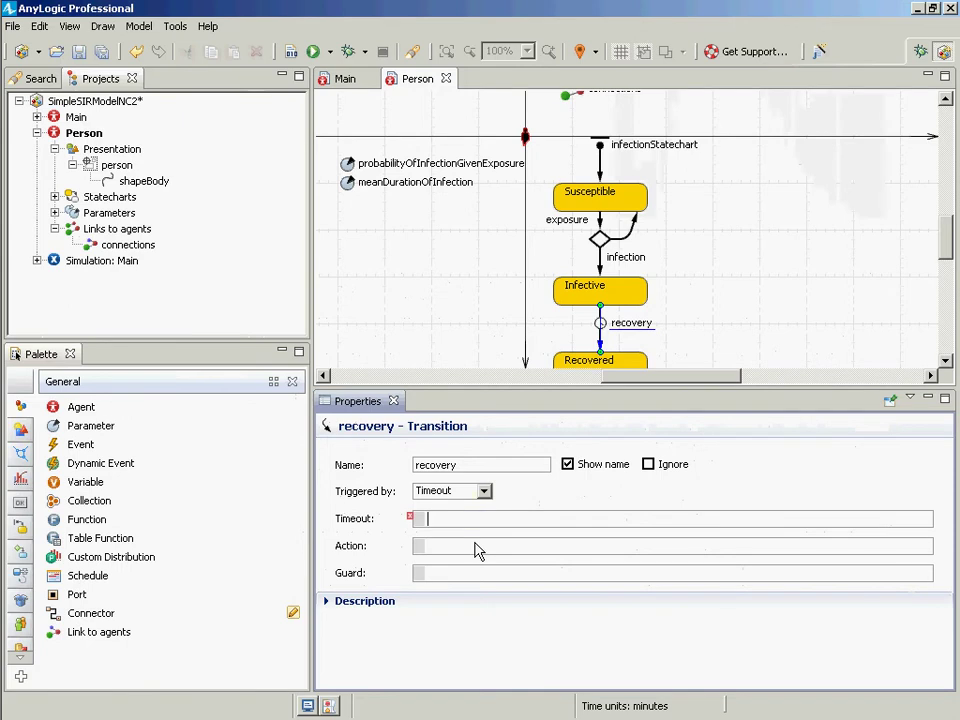
{"action": "left_click", "coordinate": [817, 52]}
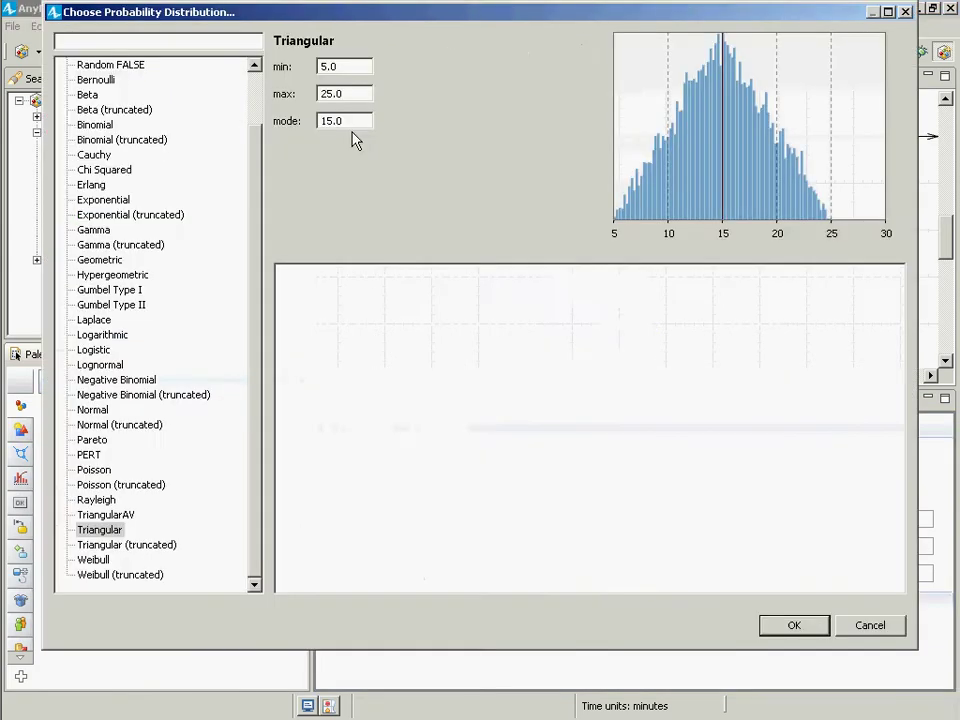
{"action": "left_click", "coordinate": [94, 155]}
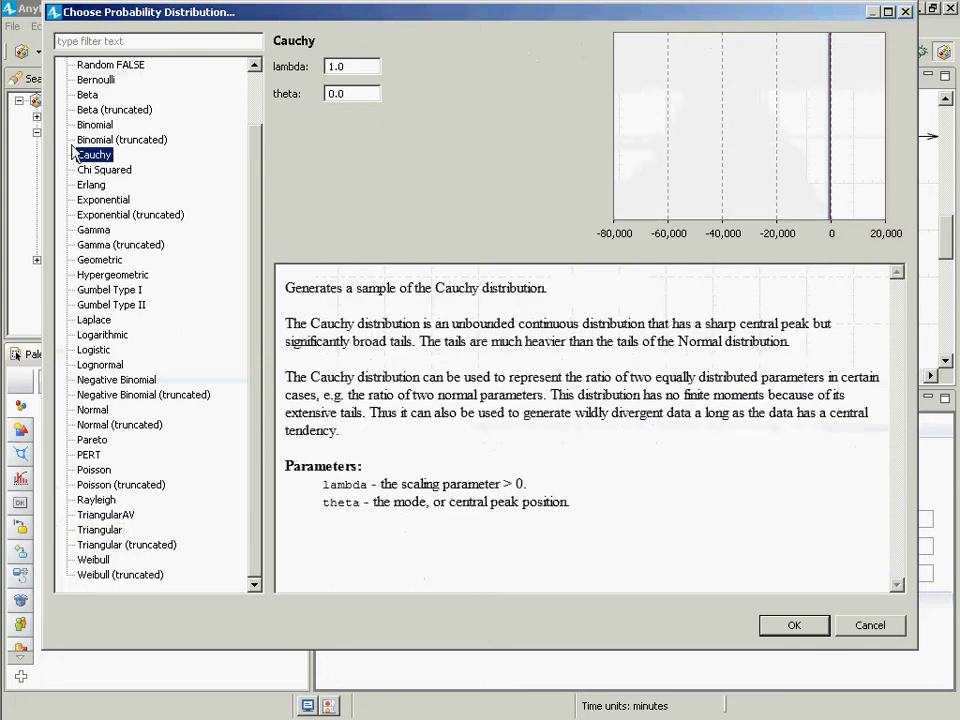
{"action": "left_click", "coordinate": [95, 186]}
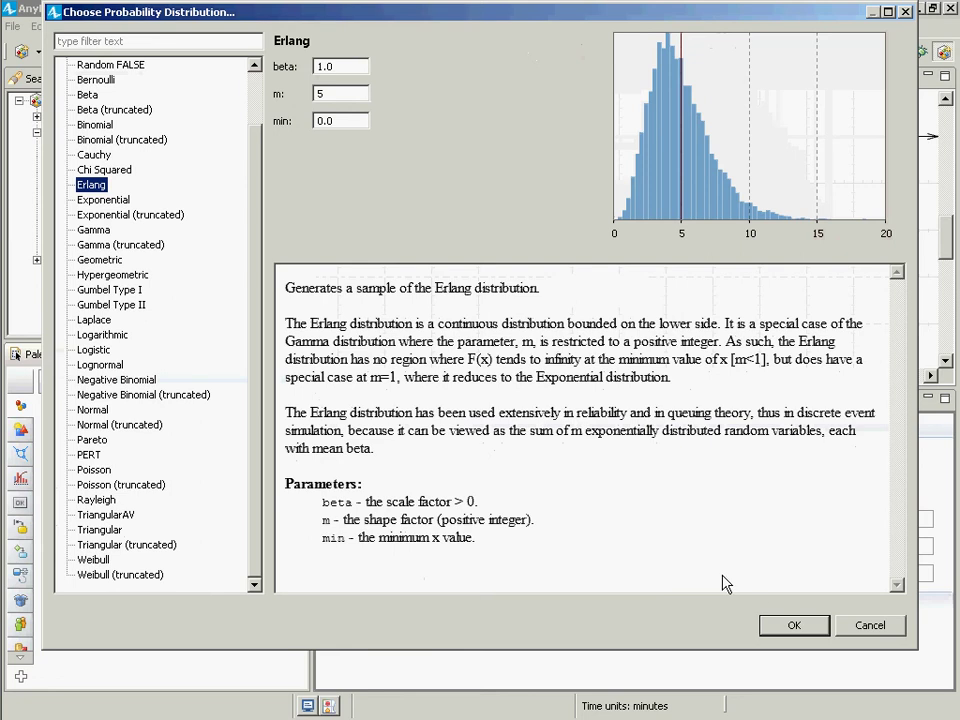
{"action": "left_click", "coordinate": [794, 625]}
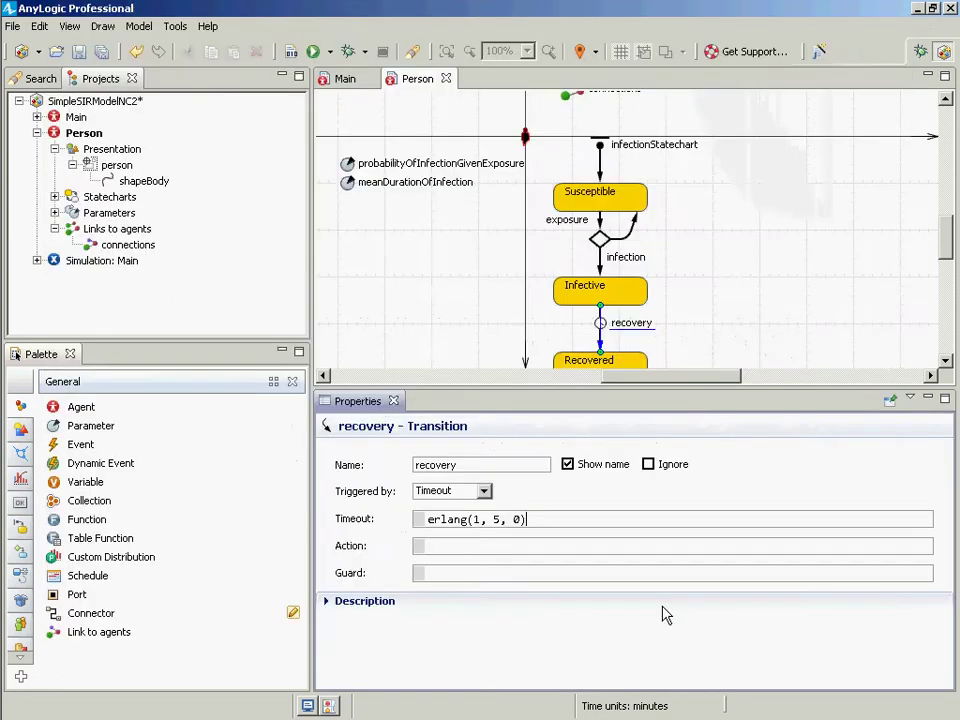
{"action": "left_click_drag", "start_coordinate": [562, 522], "coordinate": [416, 524]}
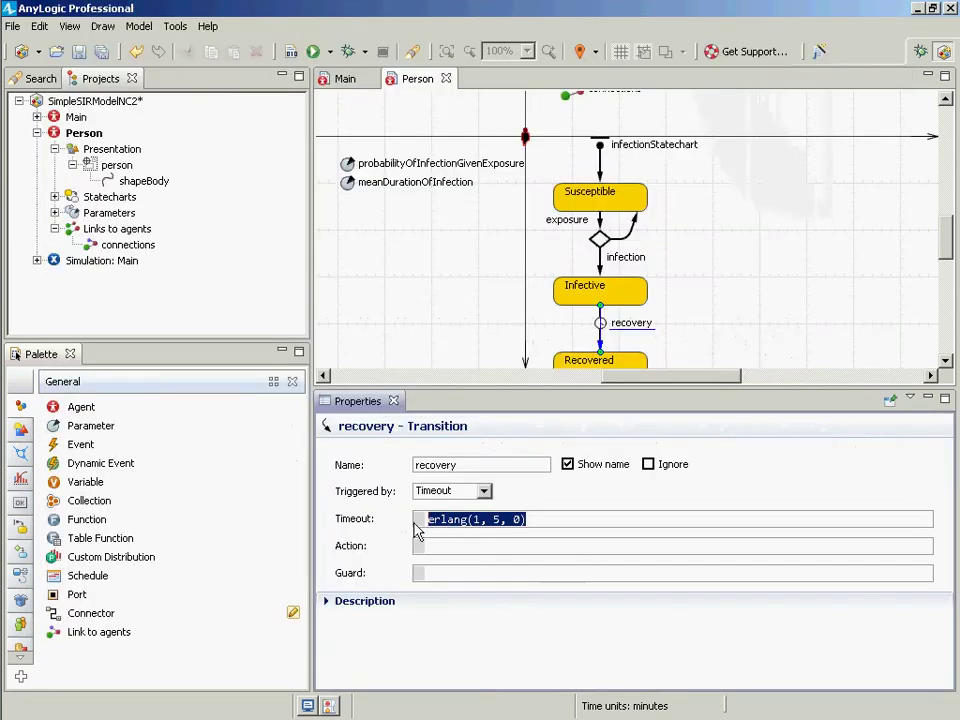
{"action": "key", "text": "ctrl+v"}
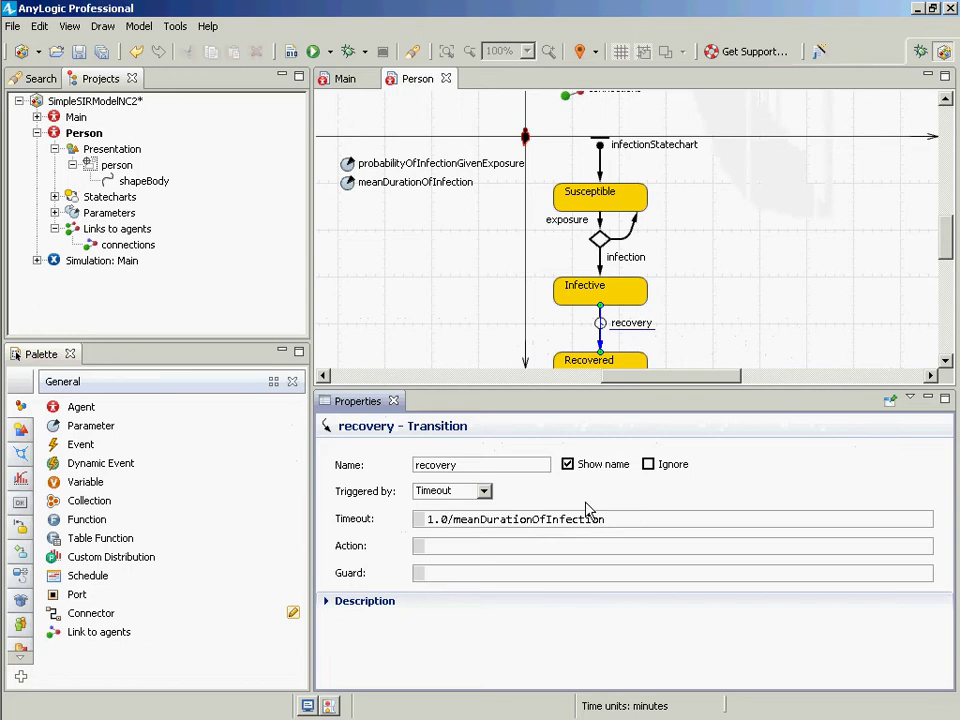
{"action": "key", "text": "ctrl+z"}
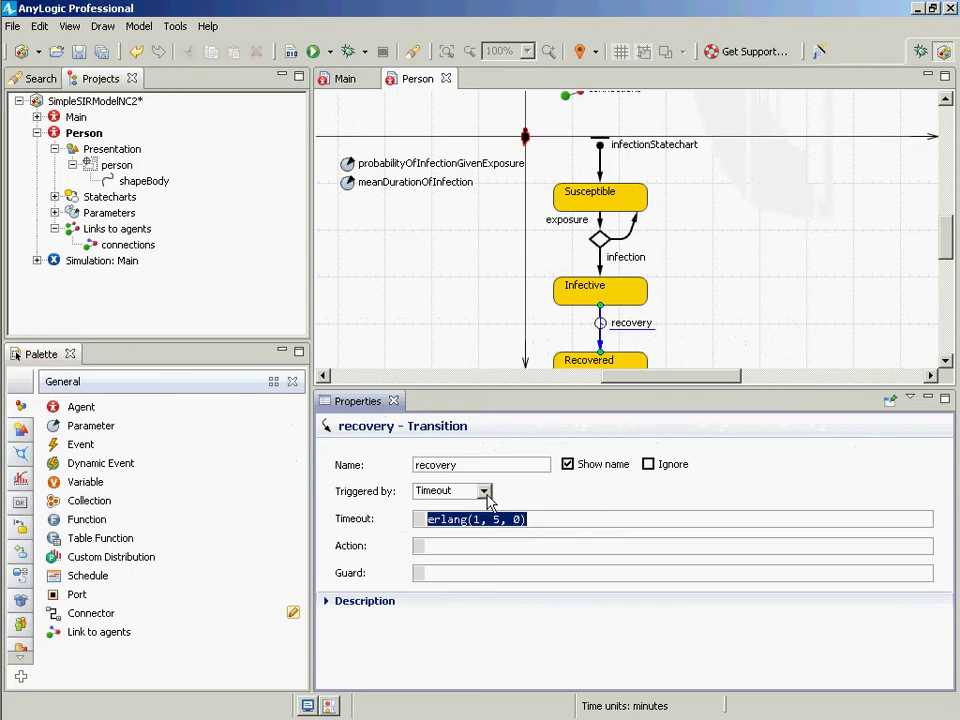
- Switch the recovery transition's trigger back to Rate, keeping the expression 1.0/meanDurationOfInfection
{"action": "left_click", "coordinate": [484, 491]}
{"action": "left_click", "coordinate": [472, 519]}
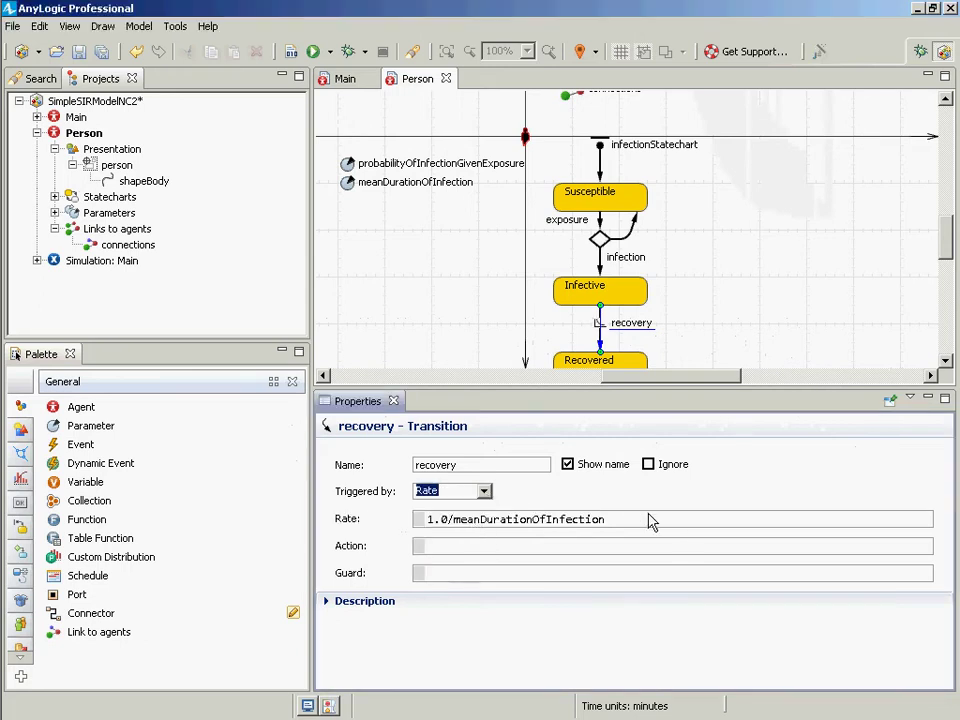
{"action": "left_click_drag", "start_coordinate": [648, 516], "coordinate": [336, 515]}
{"action": "left_click", "coordinate": [548, 523]}
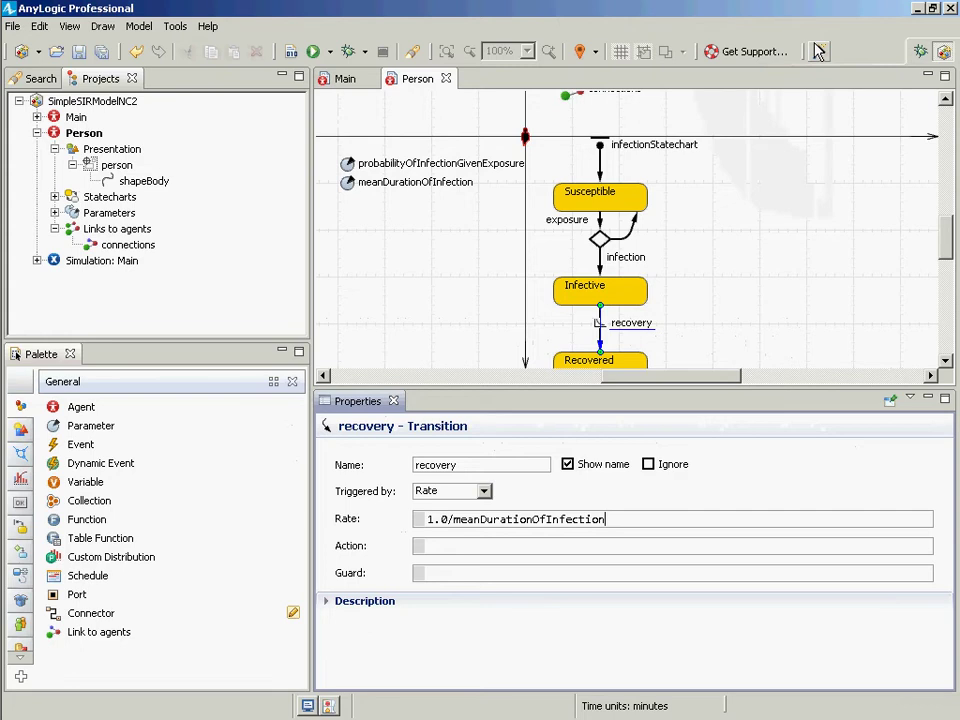
- Examine the Erlang distribution's parameters, histogram and description, and leave the distribution chooser without inserting anything
{"action": "left_click", "coordinate": [818, 51]}
{"action": "left_click", "coordinate": [150, 192]}
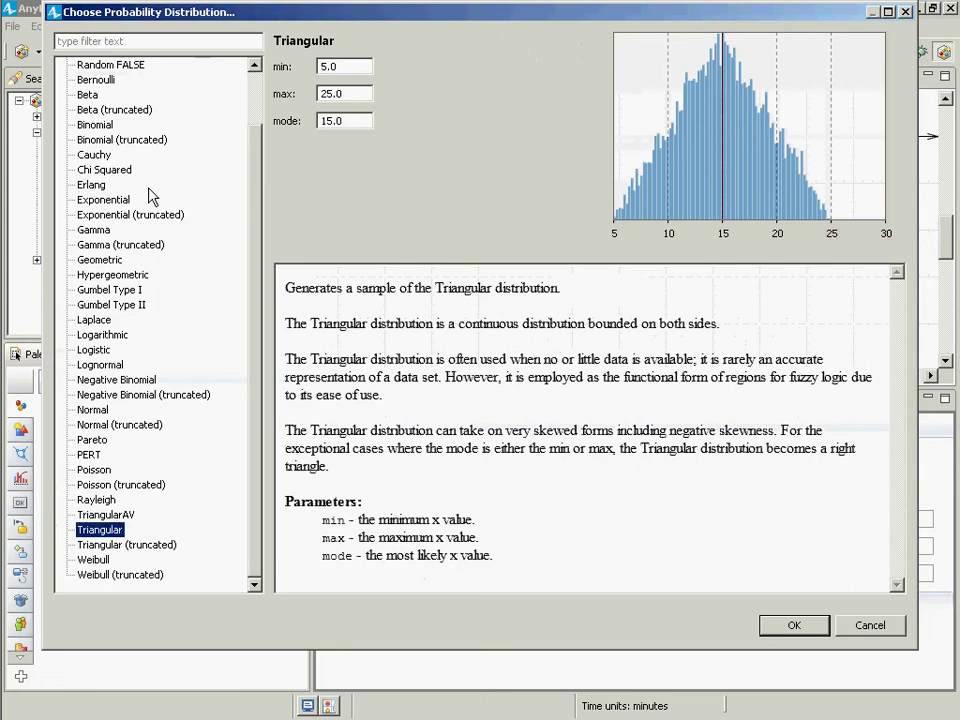
{"action": "left_click", "coordinate": [88, 187]}
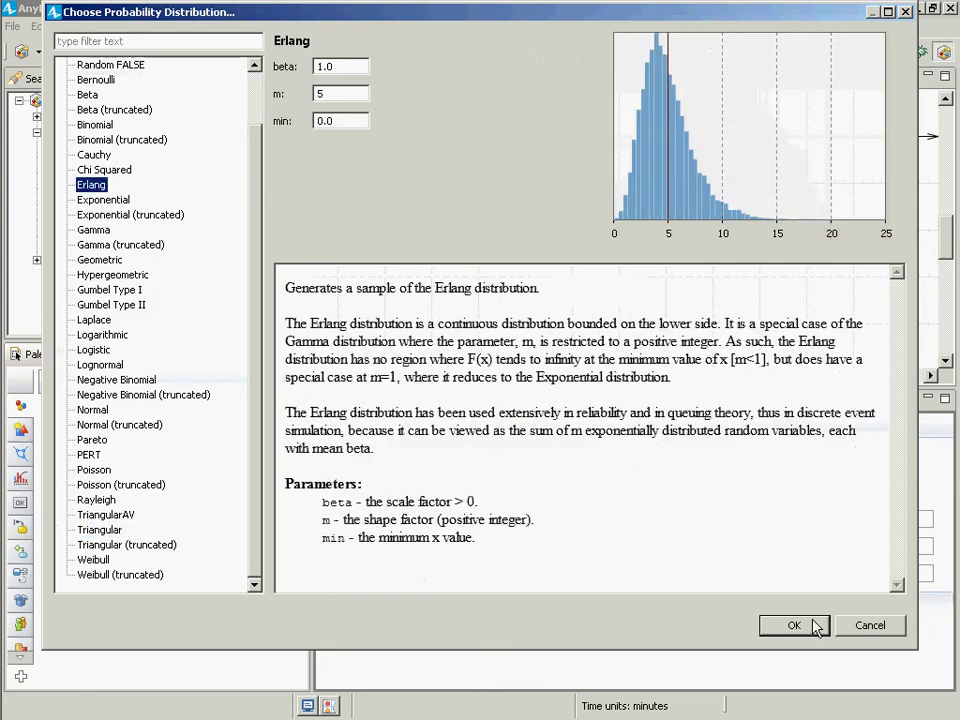
{"action": "left_click", "coordinate": [874, 628]}
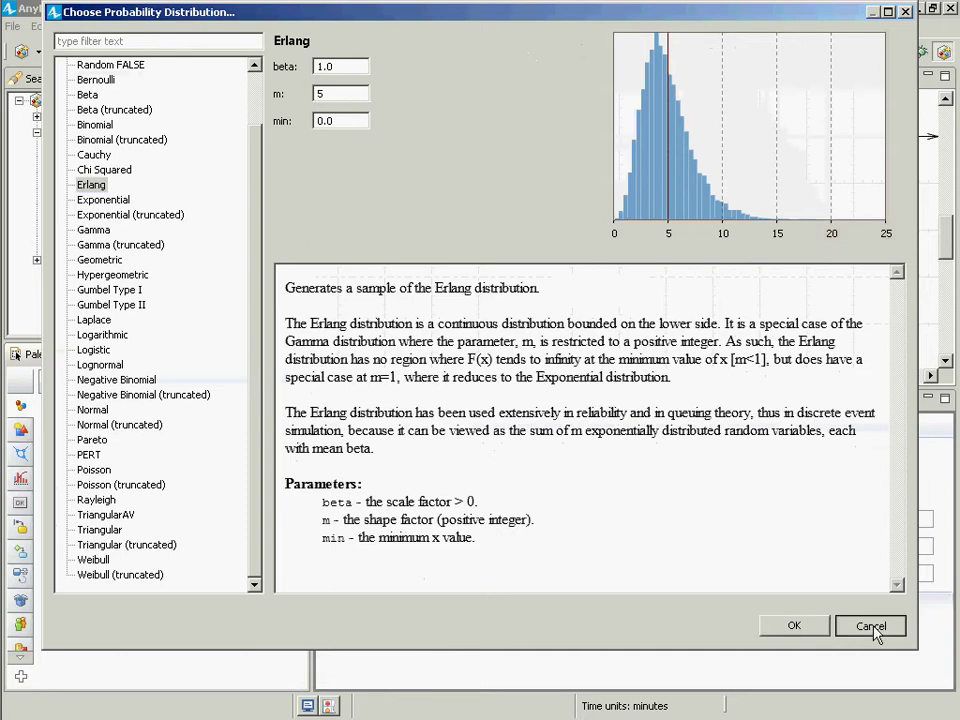
{"action": "left_click", "coordinate": [872, 628]}
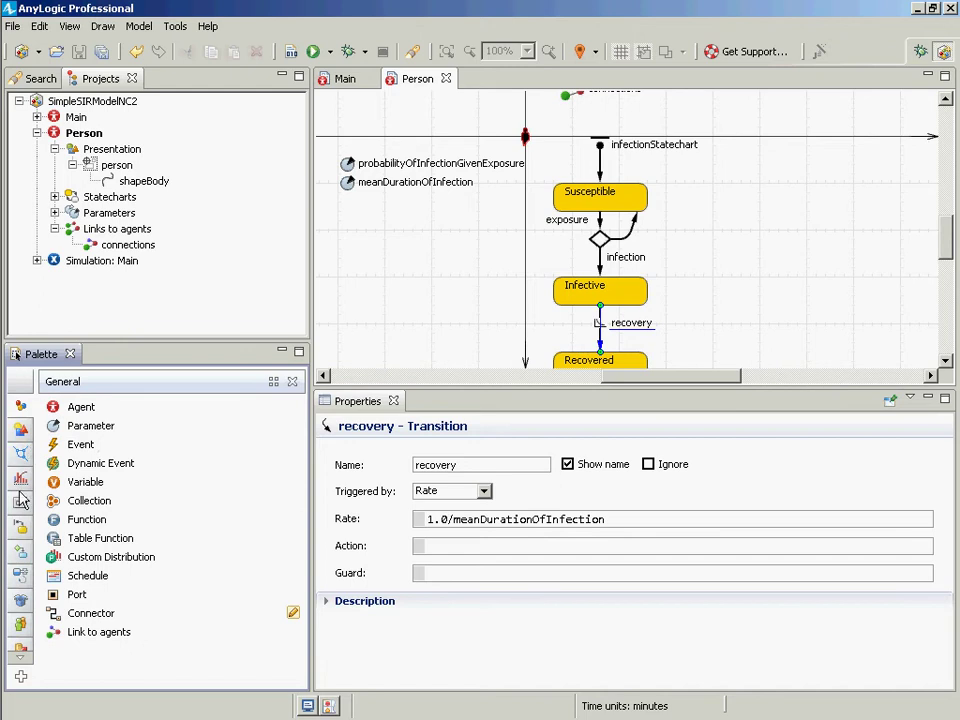
- Add an internal transition inside the Infective state of the Person statechart
{"action": "left_click", "coordinate": [20, 530]}
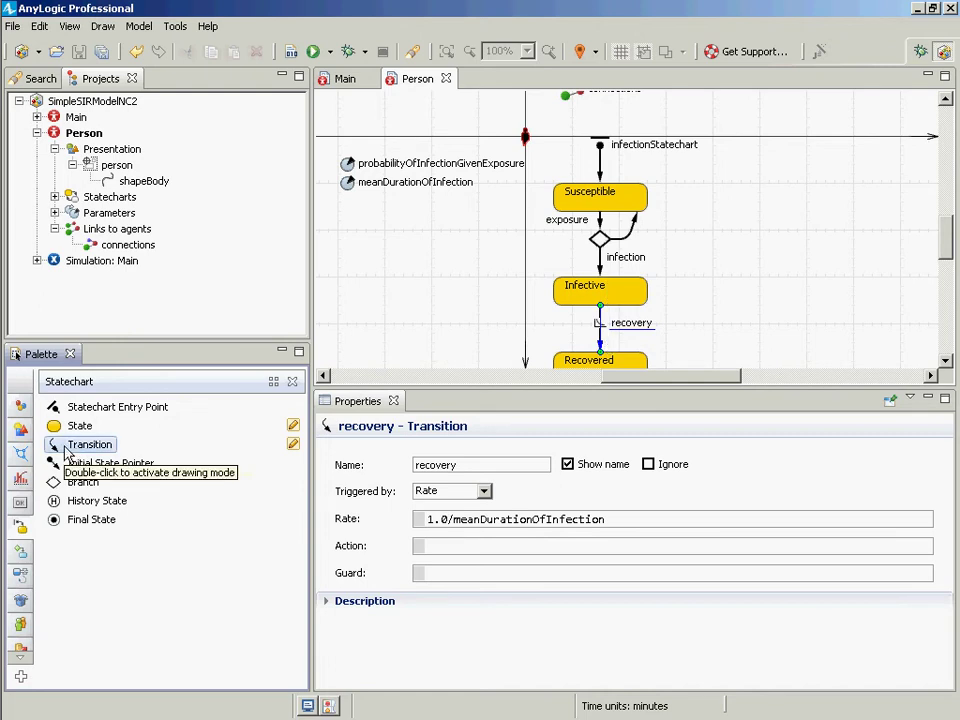
{"action": "left_click_drag", "start_coordinate": [518, 378], "coordinate": [621, 279]}
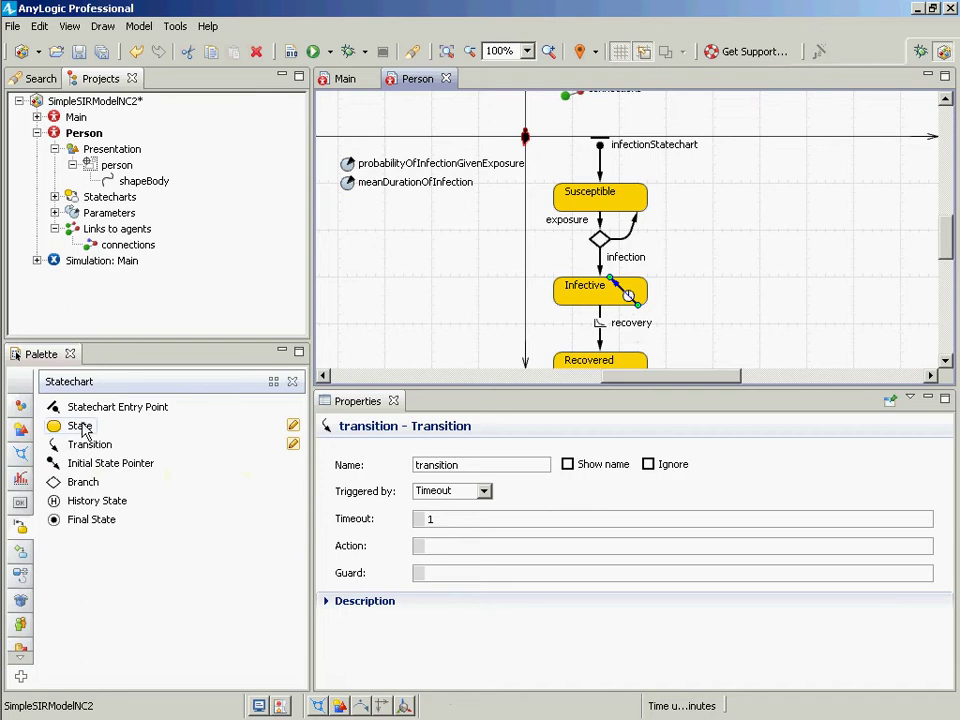
- Add a parameter named contactRate to Person, placed below meanDurationOfInfection
{"action": "left_click", "coordinate": [18, 408]}
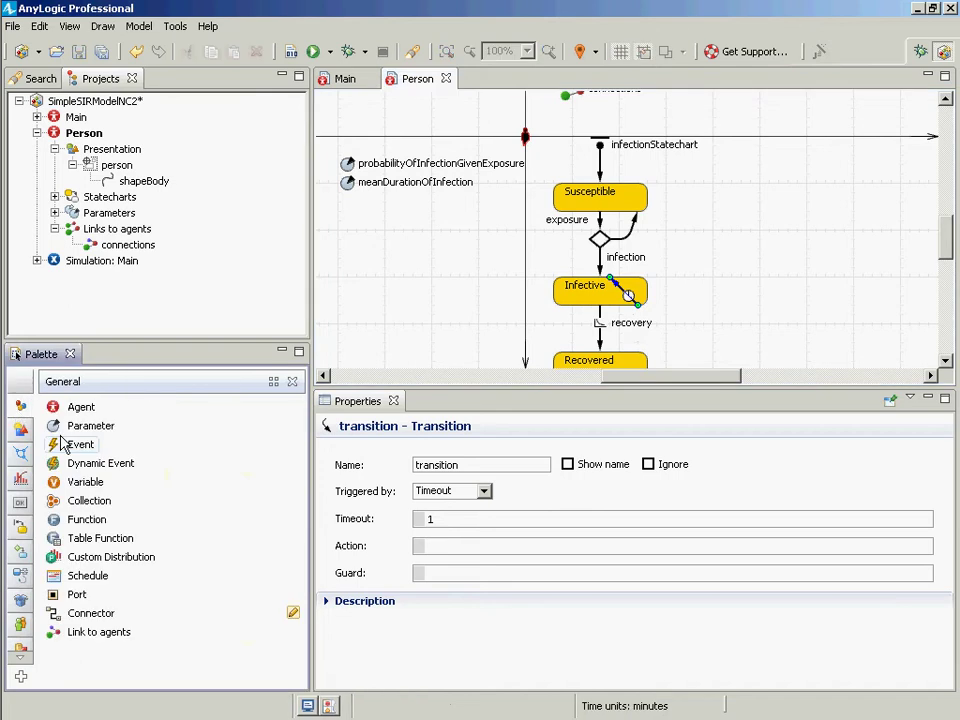
{"action": "left_click_drag", "start_coordinate": [70, 430], "coordinate": [355, 208]}
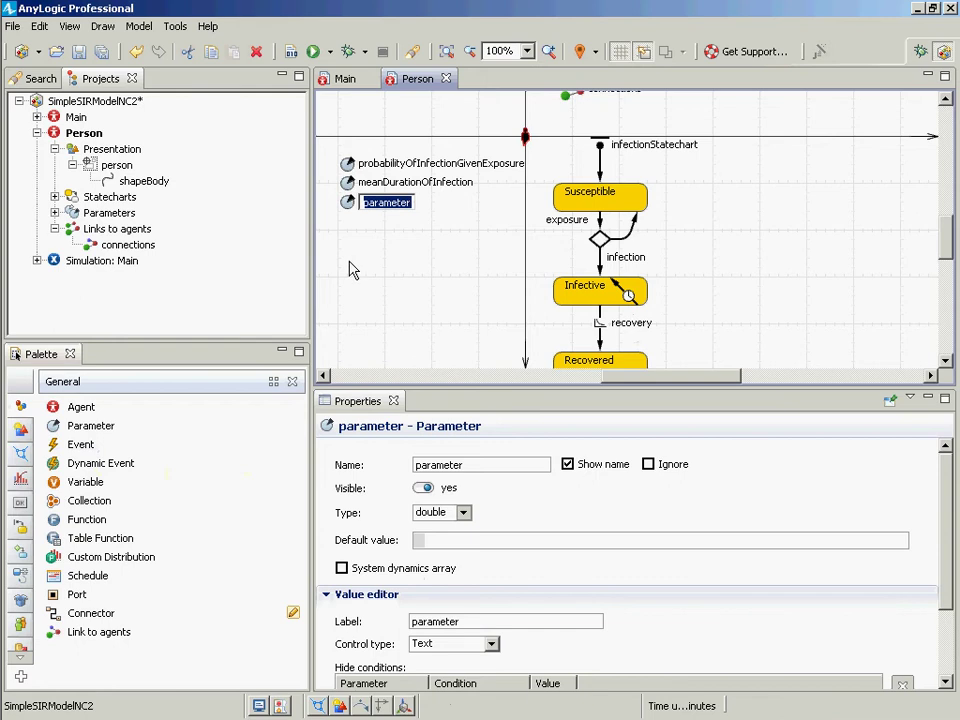
{"action": "type", "text": "contact"}
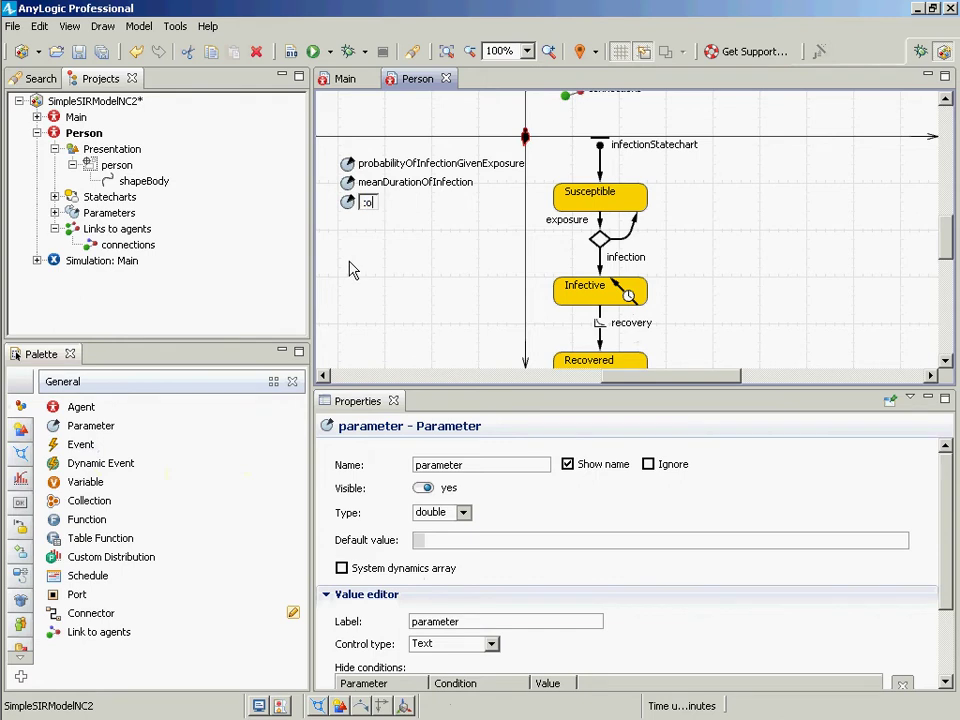
{"action": "type", "text": "Rate"}
{"action": "key", "text": "Return"}
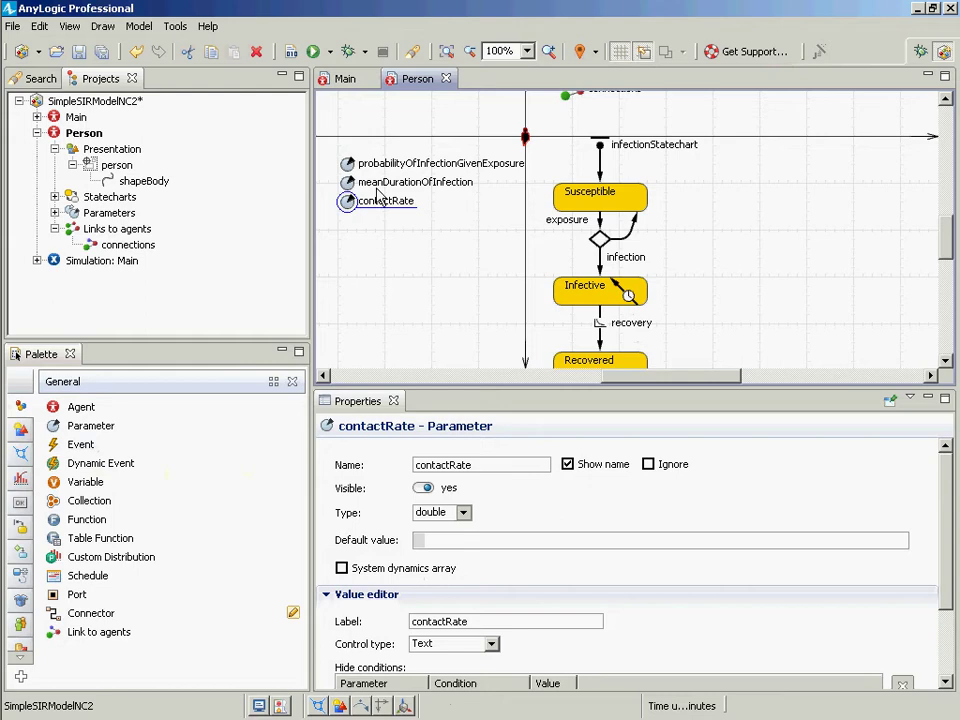
- Set the SimpleSIRModelNC2 model's time units to days
{"action": "left_click", "coordinate": [101, 103]}
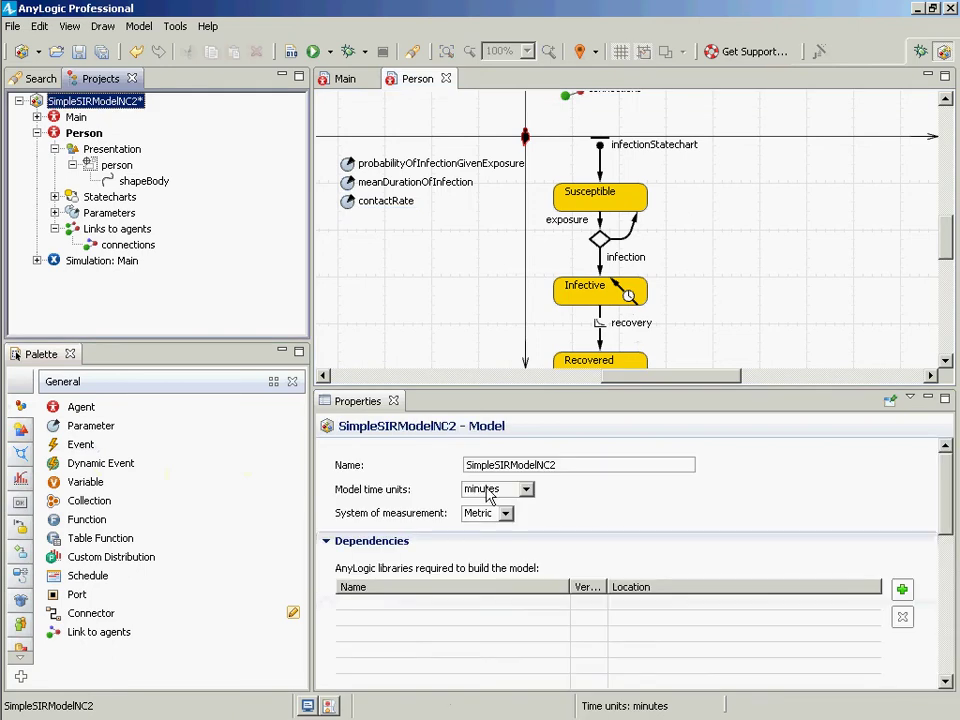
{"action": "left_click", "coordinate": [527, 489]}
{"action": "left_click", "coordinate": [527, 489]}
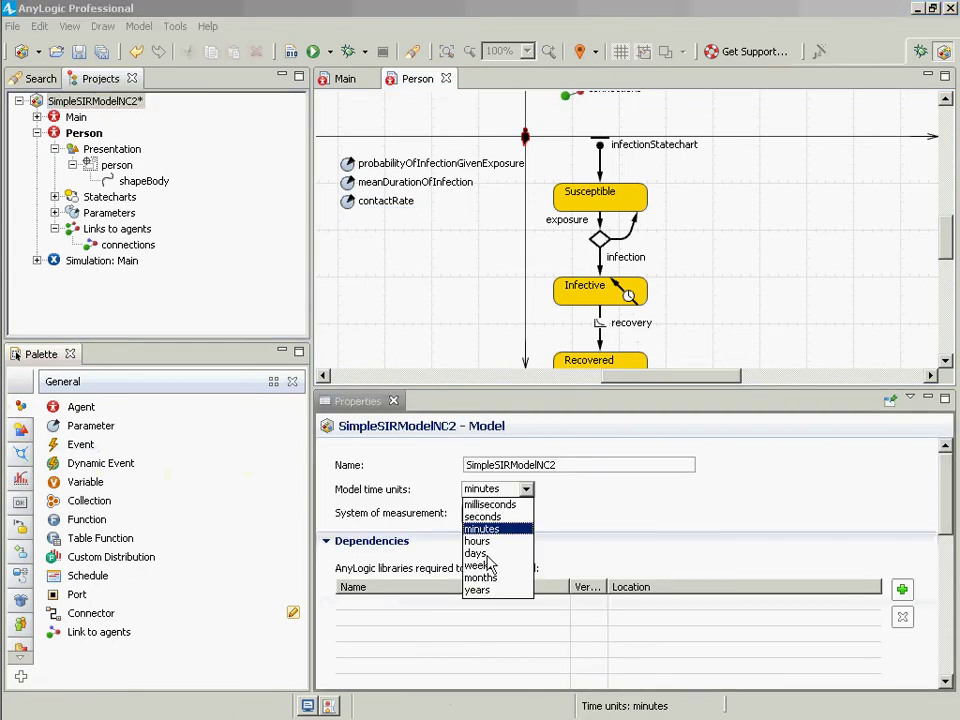
{"action": "left_click", "coordinate": [486, 552]}
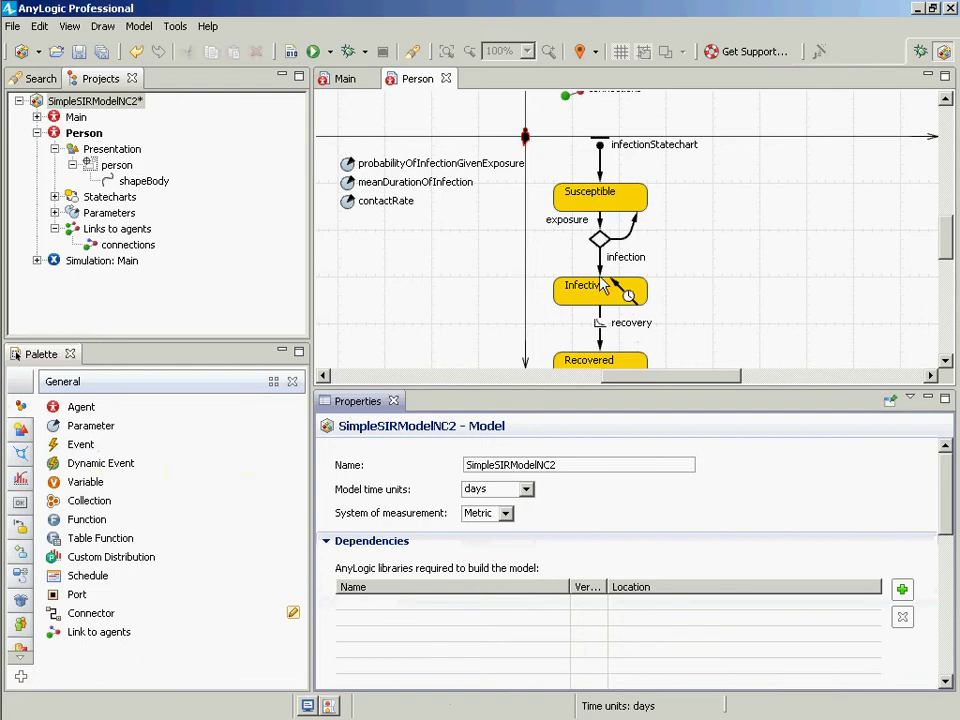
- Set the internal transition in the Infective state to be triggered by Rate, with contactRate as its rate
{"action": "left_click", "coordinate": [628, 297]}
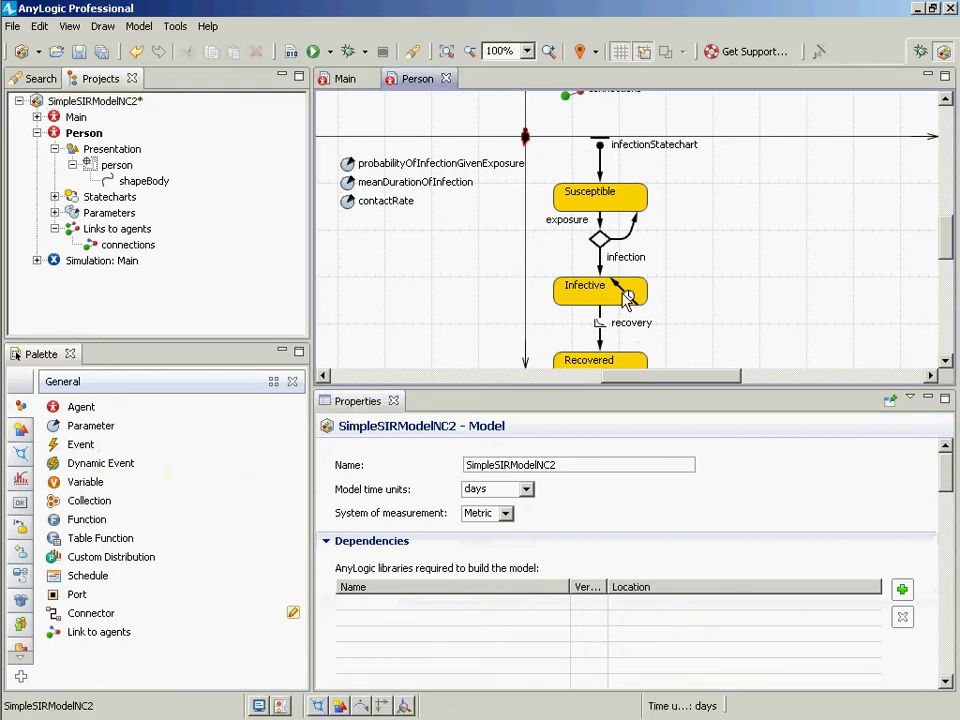
{"action": "left_click", "coordinate": [628, 297]}
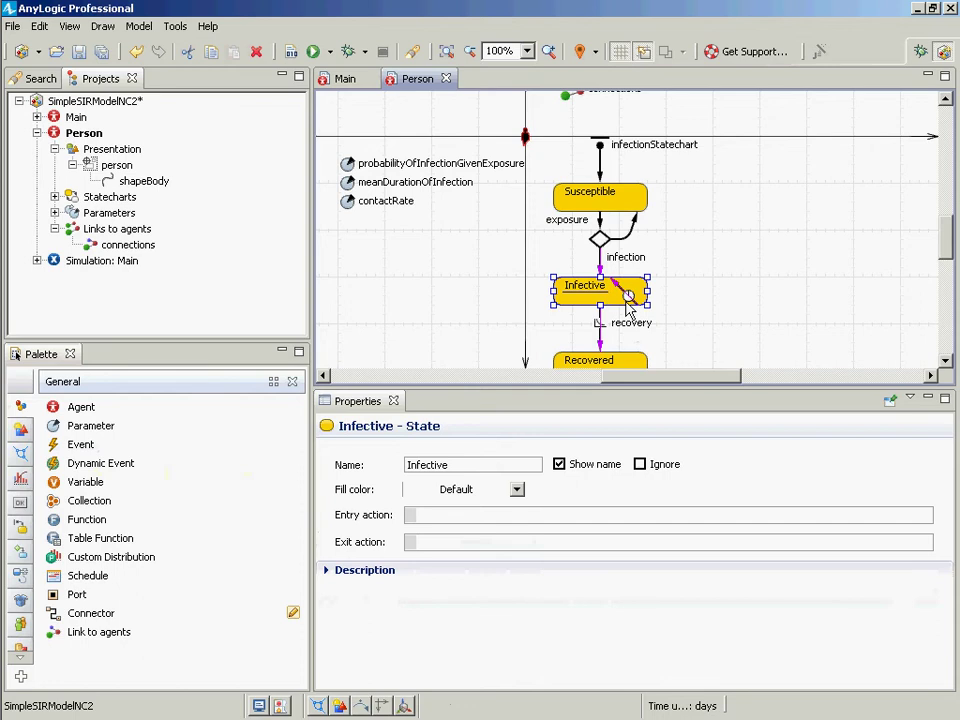
{"action": "left_click", "coordinate": [623, 296]}
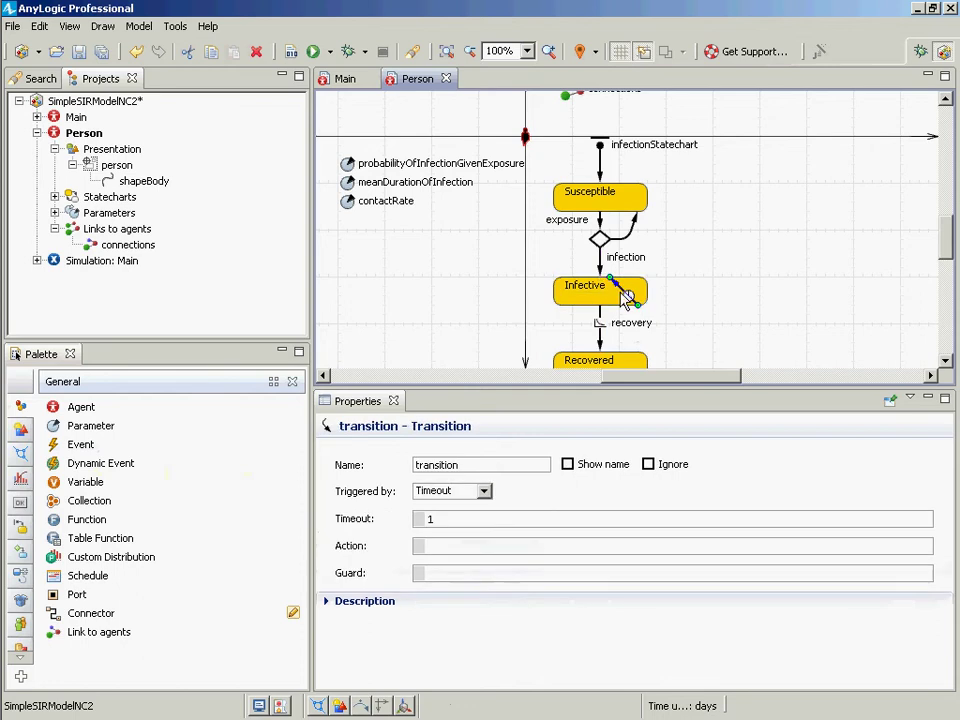
{"action": "left_click", "coordinate": [483, 491]}
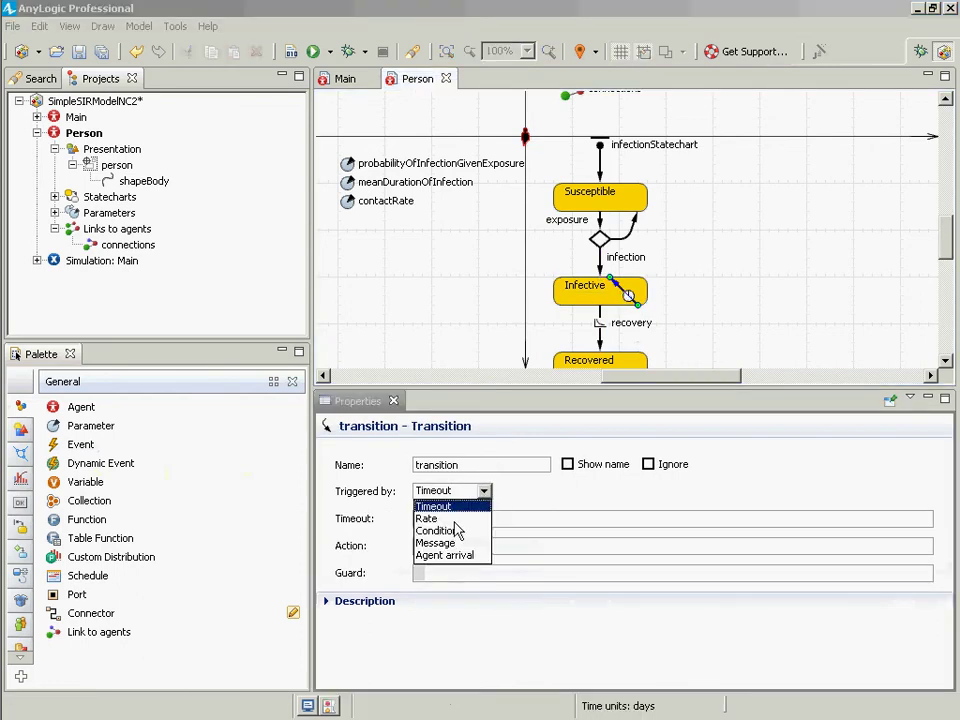
{"action": "left_click", "coordinate": [455, 519]}
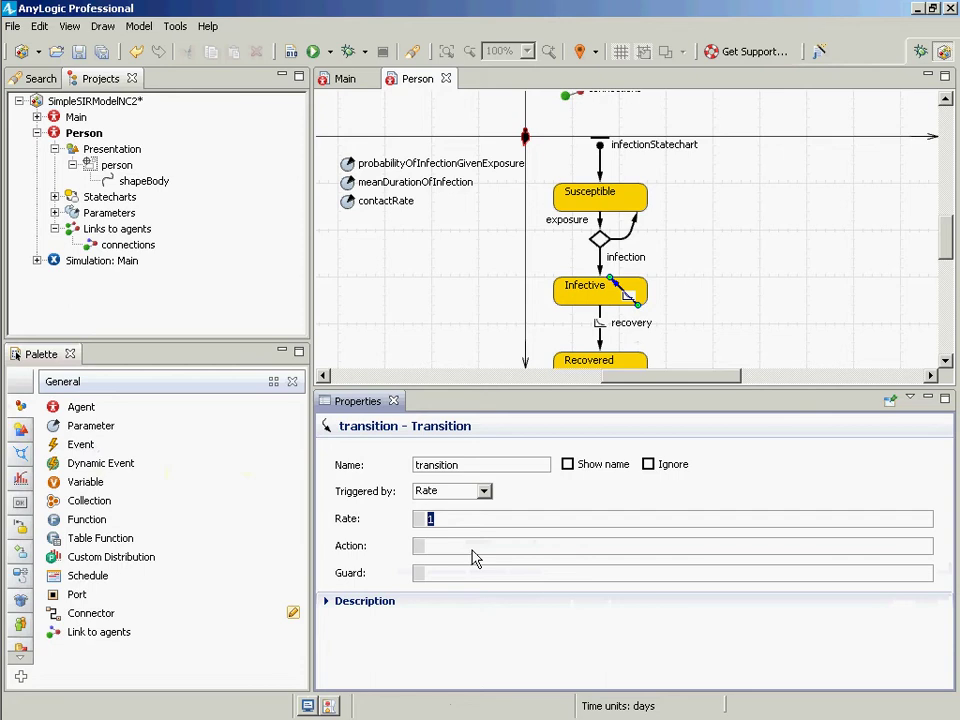
{"action": "type", "text": "conta"}
{"action": "key", "text": "ctrl+space"}
{"action": "key", "text": "Return"}
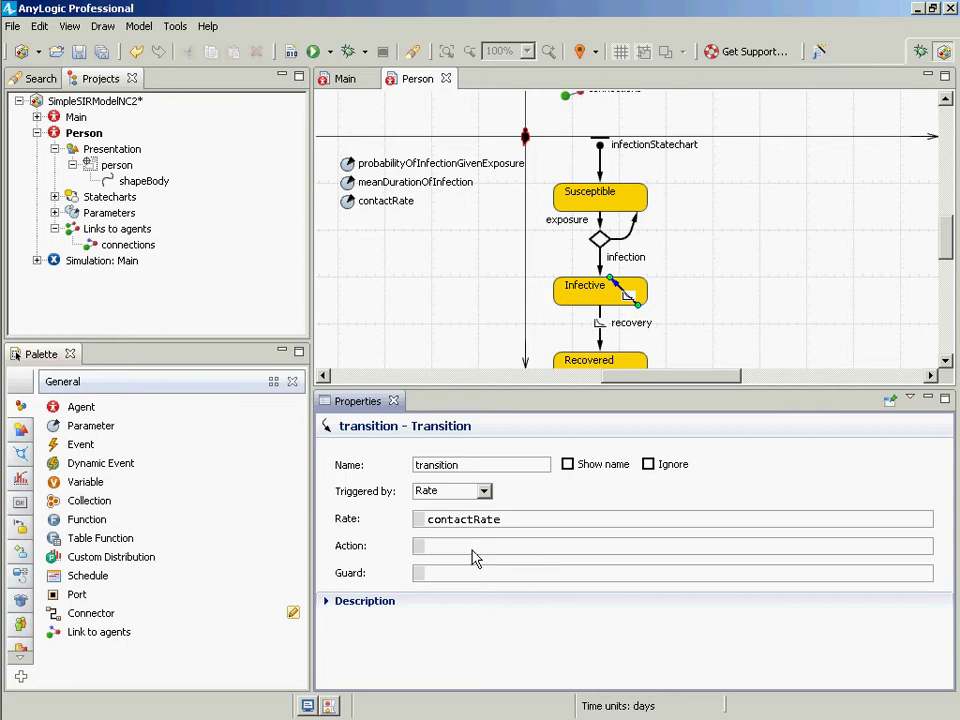
- Set the internal transition's action to this.sendToRandomConnected("Exposure!"); using code completion for the send method
{"action": "left_click", "coordinate": [474, 548]}
{"action": "type", "text": "this.send"}
{"action": "key", "text": "ctrl+space"}
{"action": "key", "text": "Down"}
{"action": "key", "text": "Down"}
{"action": "key", "text": "Down"}
{"action": "key", "text": "Down"}
{"action": "key", "text": "Down"}
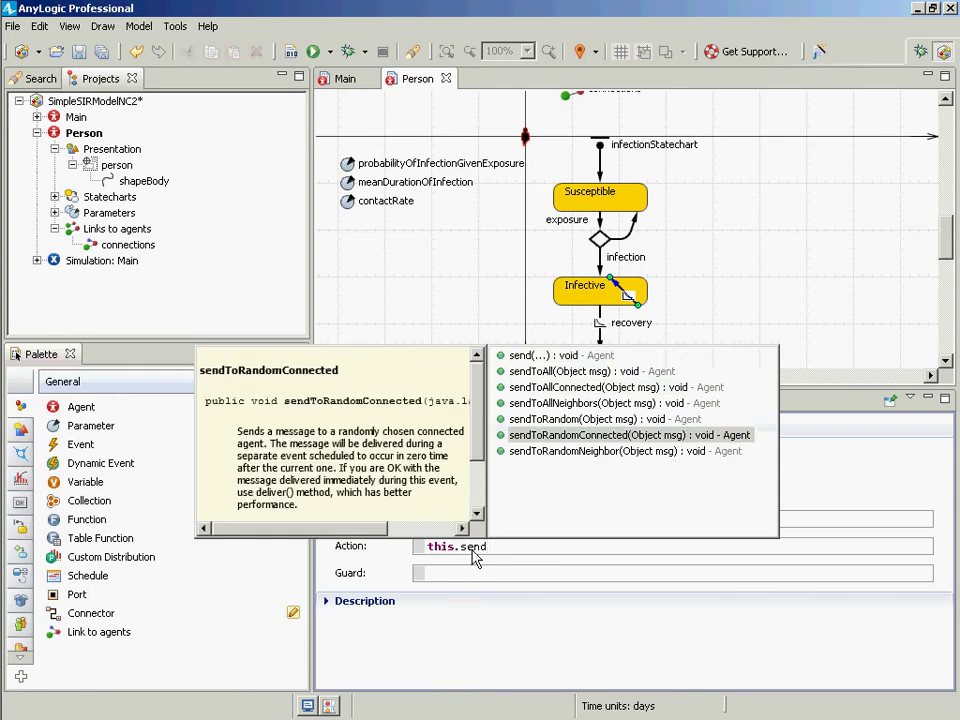
{"action": "key", "text": "Return"}
{"action": "key", "text": "ctrl+shift+Right"}
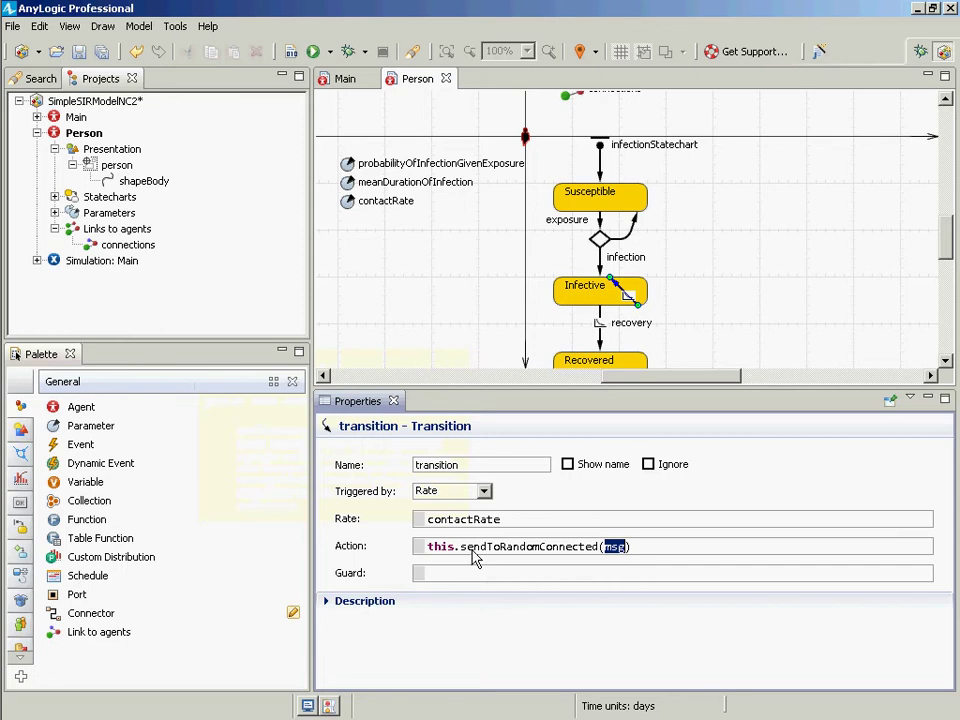
{"action": "type", "text": "\"Infection"}
{"action": "key", "text": "BackSpace"}
{"action": "key", "text": "BackSpace"}
{"action": "key", "text": "BackSpace"}
{"action": "key", "text": "BackSpace"}
{"action": "key", "text": "BackSpace"}
{"action": "key", "text": "BackSpace"}
{"action": "key", "text": "BackSpace"}
{"action": "key", "text": "BackSpace"}
{"action": "key", "text": "BackSpace"}
{"action": "type", "text": "Exposure!\""}
{"action": "key", "text": "Right"}
{"action": "type", "text": ";"}
- Copy the internal transition's complete sendToRandomConnected action statement
{"action": "key", "text": "shift+Left"}
{"action": "key", "text": "shift+Home"}
{"action": "key", "text": "End"}
{"action": "key", "text": "shift+Left"}
{"action": "key", "text": "shift+Left"}
{"action": "key", "text": "shift+Left"}
{"action": "key", "text": "shift+Left"}
{"action": "key", "text": "shift+Left"}
{"action": "key", "text": "shift+Left"}
{"action": "key", "text": "shift+Left"}
{"action": "key", "text": "shift+Left"}
{"action": "key", "text": "shift+Left"}
{"action": "key", "text": "shift+Left"}
{"action": "key", "text": "shift+Left"}
{"action": "key", "text": "shift+Left"}
{"action": "key", "text": "shift+Left"}
{"action": "key", "text": "shift+Left"}
{"action": "key", "text": "shift+Left"}
{"action": "key", "text": "shift+Left"}
{"action": "key", "text": "shift+Left"}
{"action": "key", "text": "shift+Left"}
{"action": "key", "text": "shift+Left"}
{"action": "key", "text": "shift+Left"}
{"action": "key", "text": "ctrl+c"}
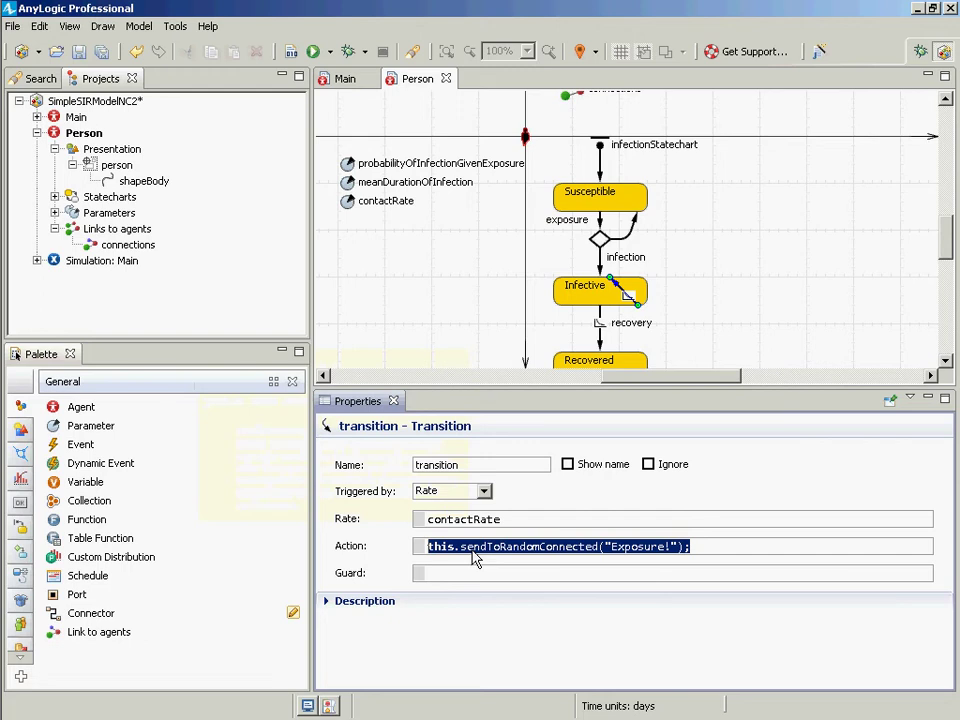
{"action": "key", "text": "alt+Tab"}
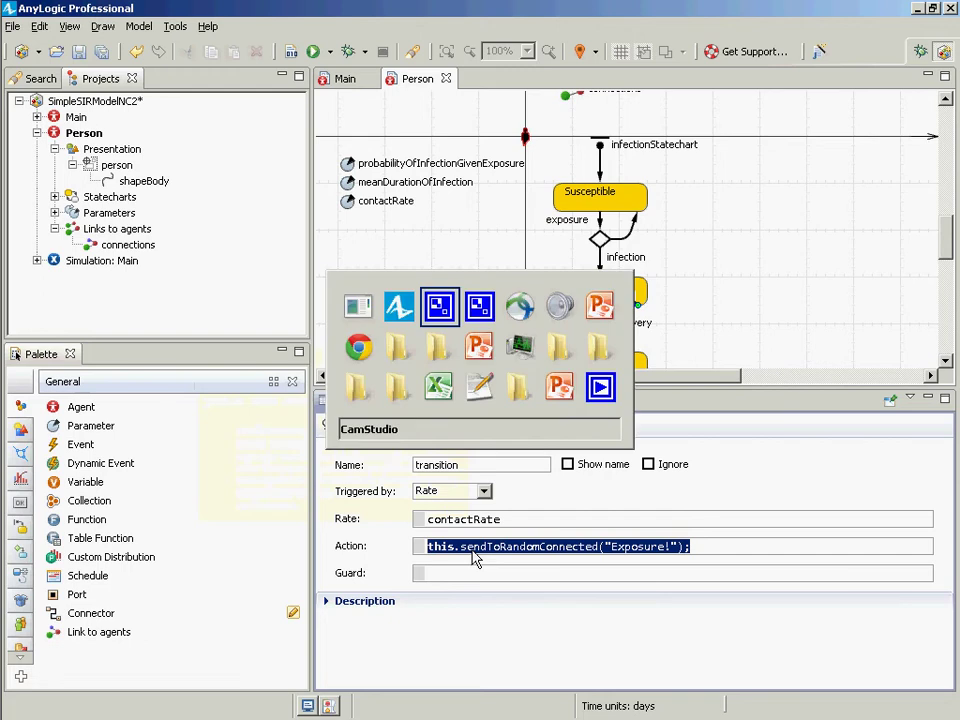
{"action": "key", "text": "alt+shift+Tab"}
{"action": "key", "text": "alt+shift+Tab"}
{"action": "key", "text": "alt+Tab"}
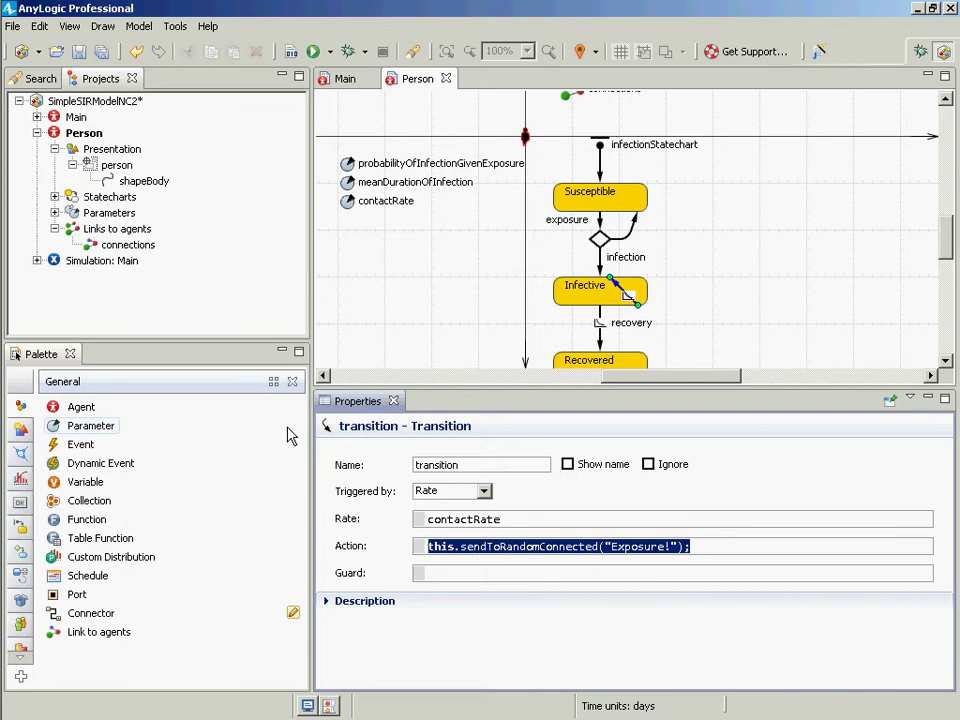
- Set the exposure transition to fire on a particular message and paste the copied send statement as its message
{"action": "left_click", "coordinate": [601, 220]}
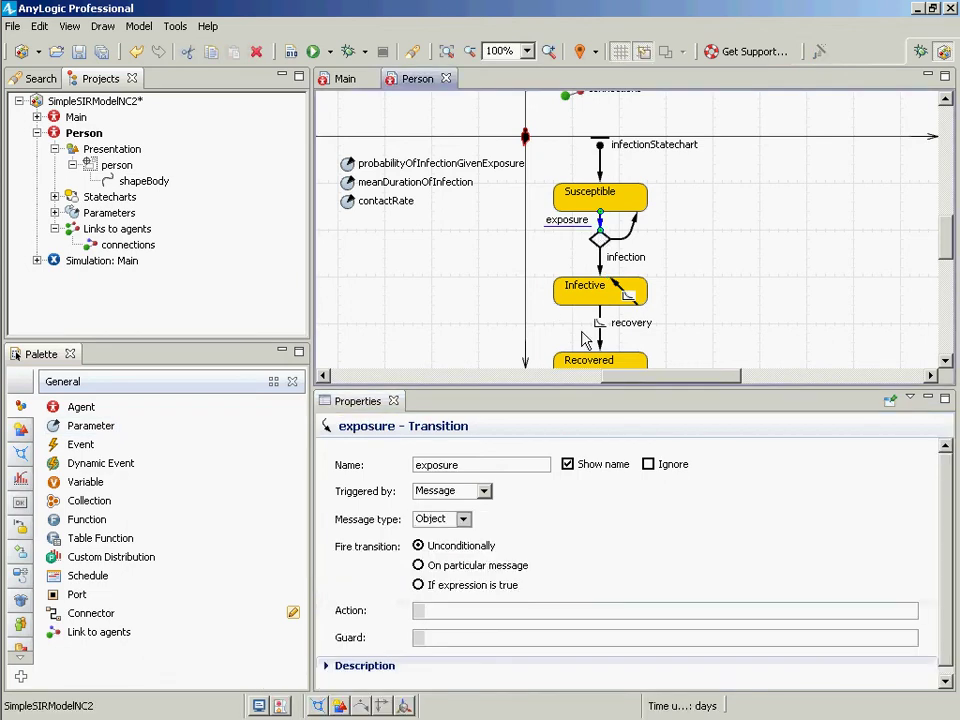
{"action": "left_click", "coordinate": [832, 327]}
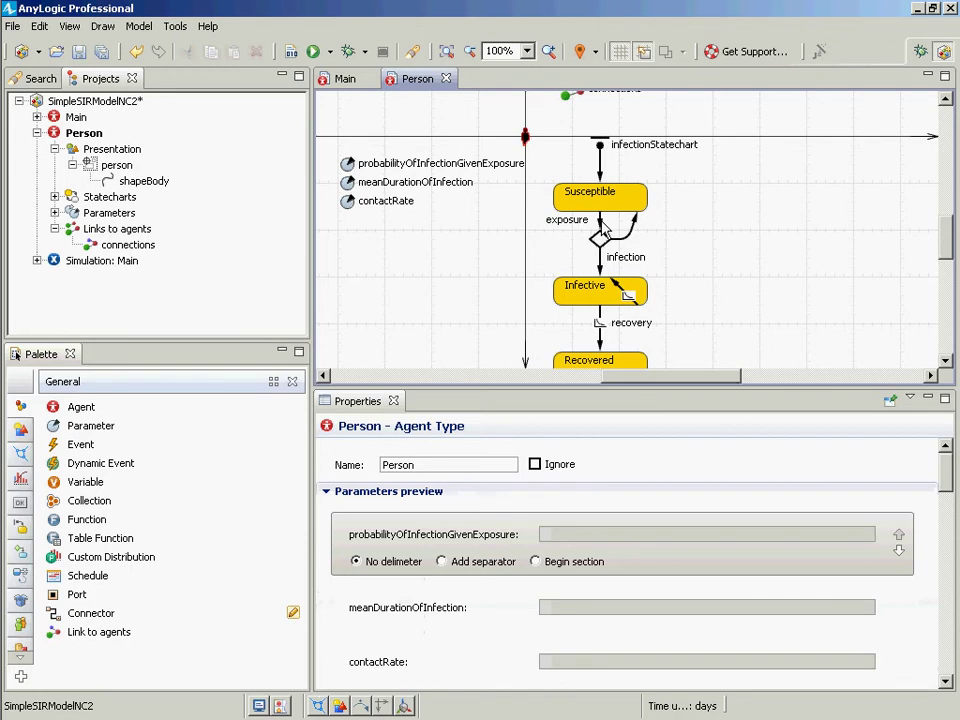
{"action": "left_click", "coordinate": [602, 227]}
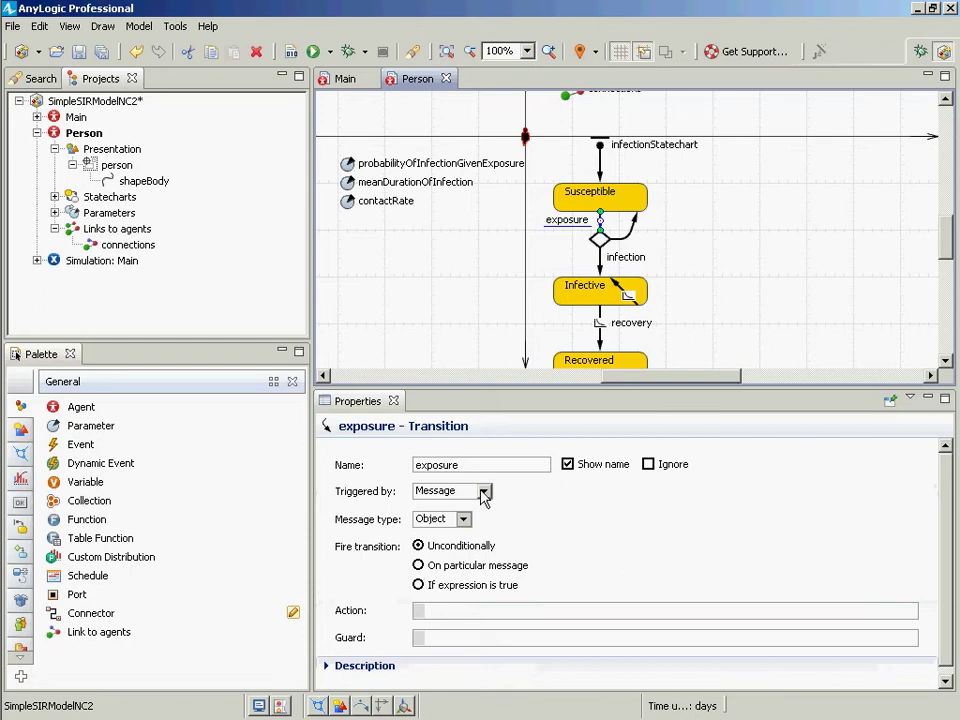
{"action": "left_click", "coordinate": [432, 567]}
{"action": "left_click_drag", "start_coordinate": [477, 617], "coordinate": [343, 615]}
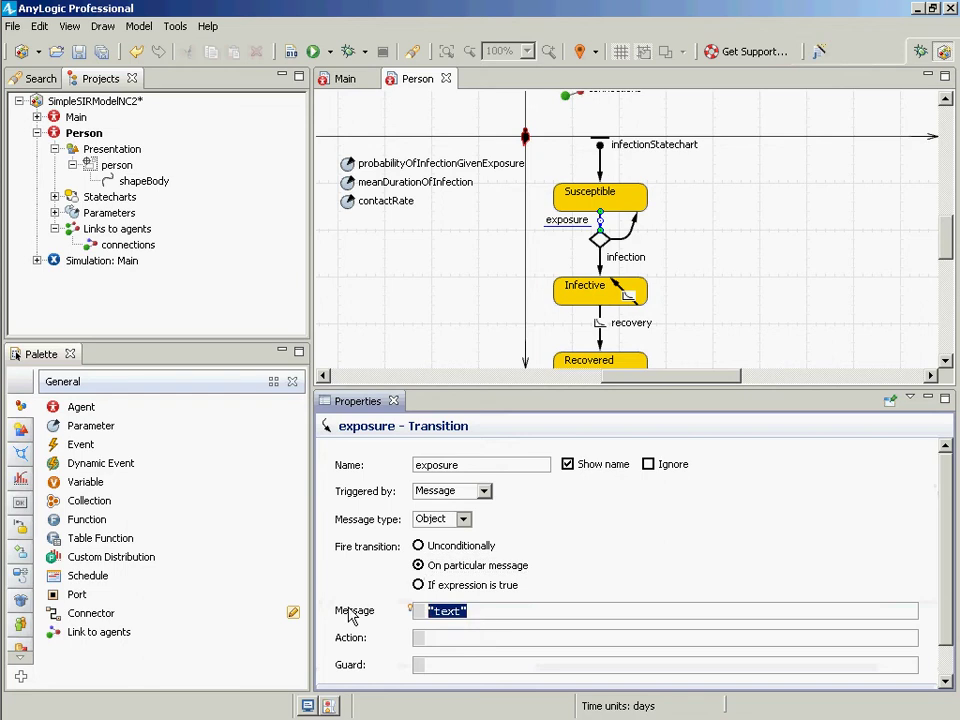
{"action": "key", "text": "ctrl+v"}
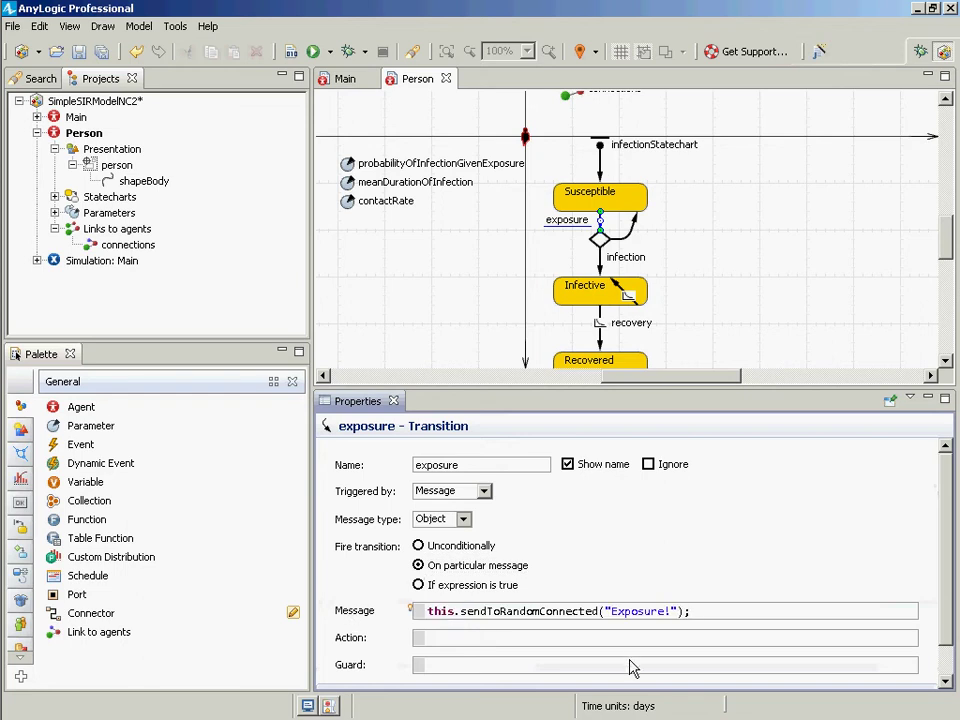
- Trim the pasted statement in the exposure transition's message down to "Exposure!"
{"action": "key", "text": "BackSpace"}
{"action": "key", "text": "BackSpace"}
{"action": "key", "text": "Left"}
{"action": "key", "text": "Left"}
{"action": "key", "text": "Left"}
{"action": "key", "text": "Left"}
{"action": "key", "text": "Left"}
{"action": "key", "text": "Left"}
{"action": "key", "text": "Left"}
{"action": "key", "text": "Left"}
{"action": "key", "text": "Left"}
{"action": "key", "text": "Left"}
{"action": "key", "text": "Left"}
{"action": "key", "text": "shift+Home"}
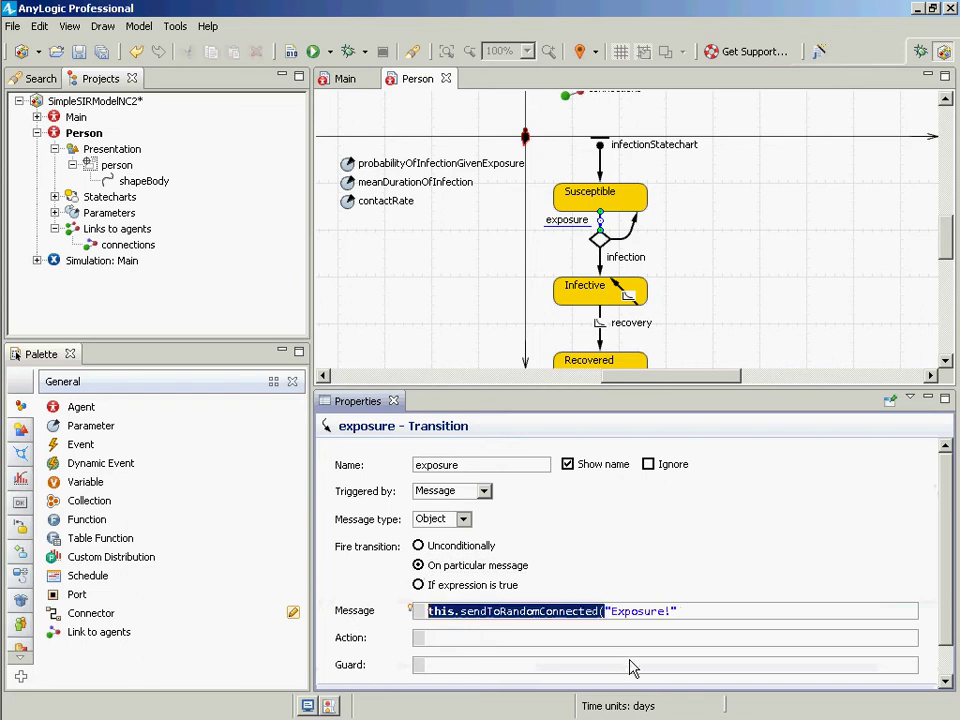
{"action": "key", "text": "Delete"}
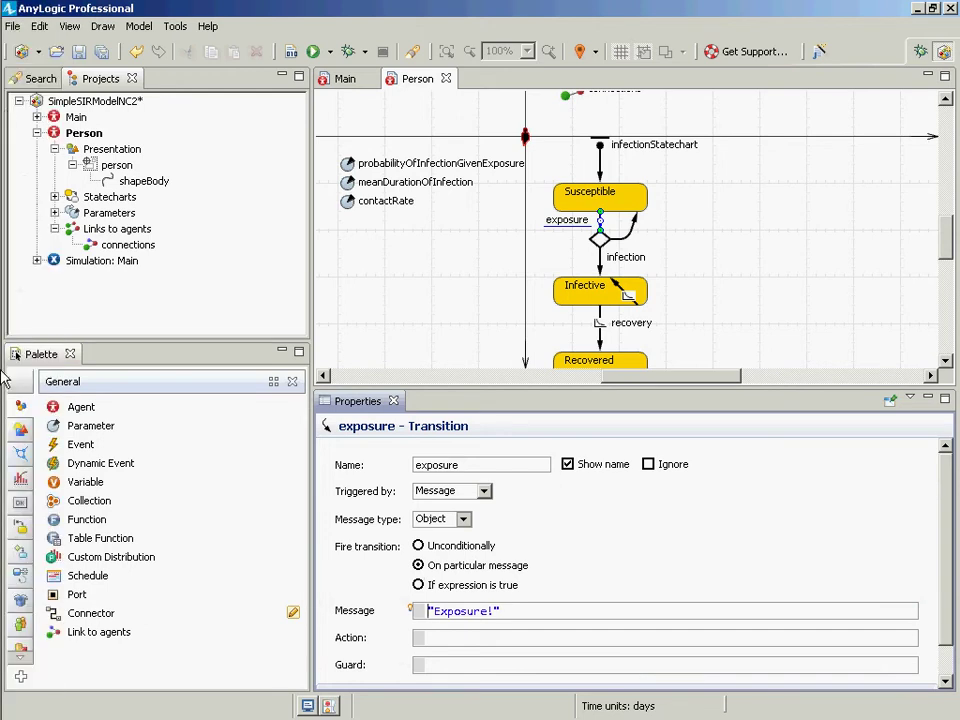
- Draw a second transition directly from the Susceptible state to the Infective state, beside the exposure branch
{"action": "left_click", "coordinate": [22, 528]}
{"action": "left_click", "coordinate": [80, 445]}
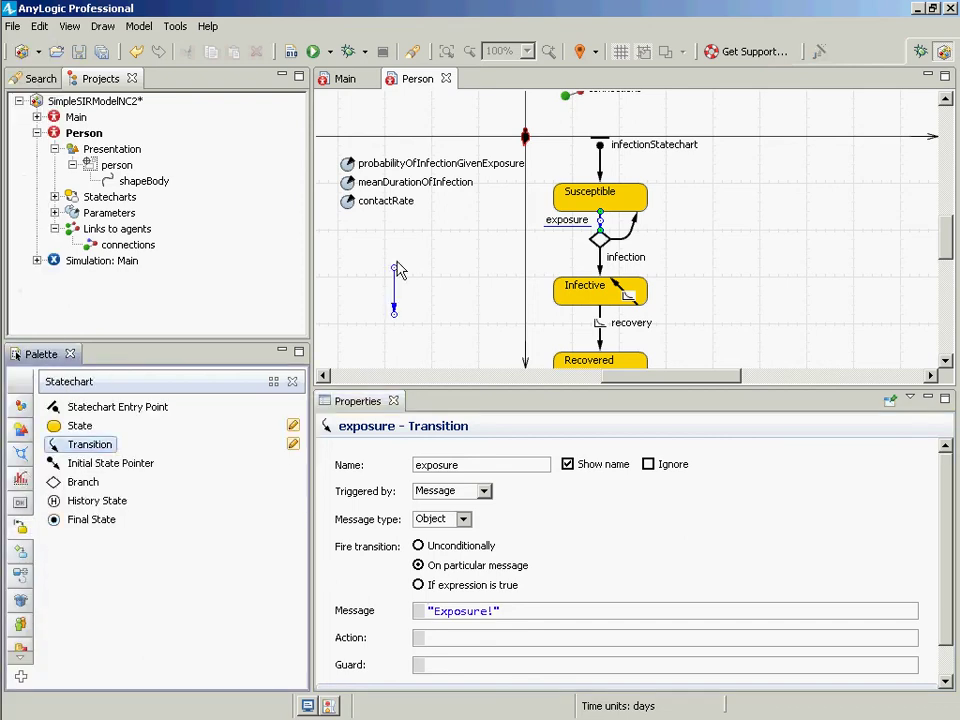
{"action": "left_click", "coordinate": [572, 208]}
{"action": "double_click", "coordinate": [572, 280]}
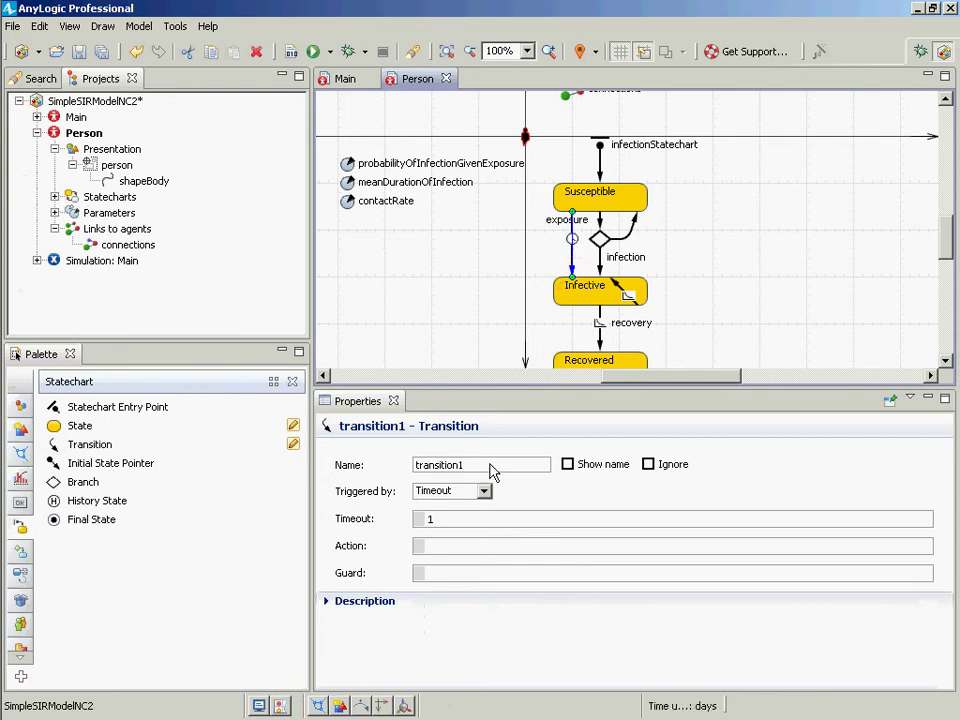
- Rename the new Susceptible-to-Infective transition as forceInfection
{"action": "double_click", "coordinate": [491, 465]}
{"action": "type", "text": "forceINfec"}
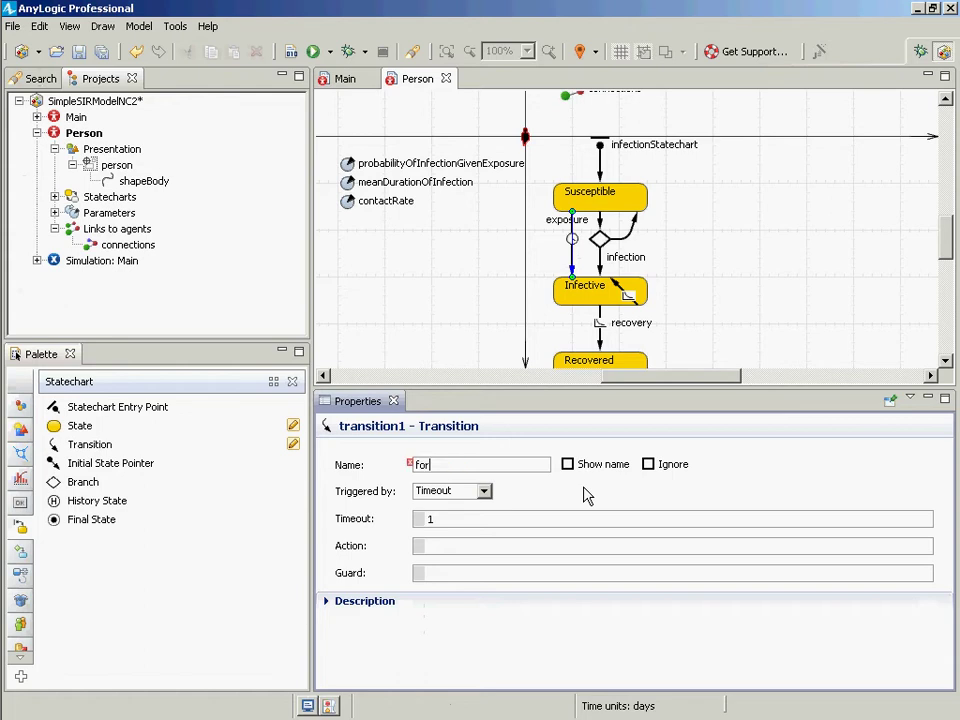
{"action": "key", "text": "BackSpace"}
{"action": "key", "text": "BackSpace"}
{"action": "key", "text": "BackSpace"}
{"action": "key", "text": "BackSpace"}
{"action": "type", "text": "nfection"}
- Trigger forceInfection by Message, firing on the particular message "ForceInfection!", and save the model
{"action": "left_click", "coordinate": [450, 492]}
{"action": "left_click", "coordinate": [458, 492]}
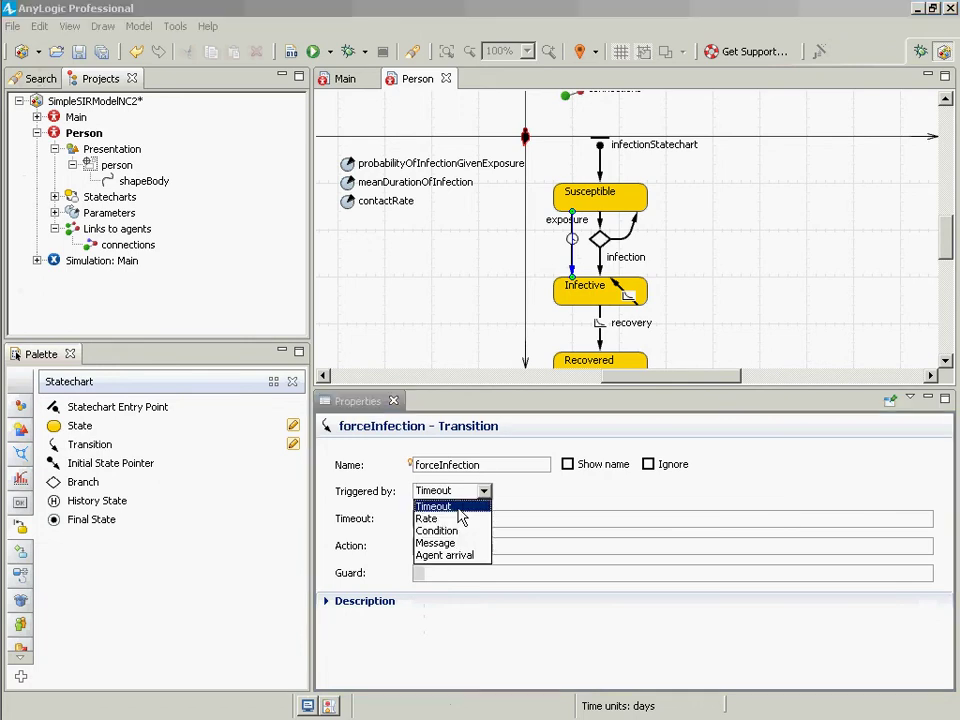
{"action": "left_click", "coordinate": [448, 543]}
{"action": "left_click", "coordinate": [490, 566]}
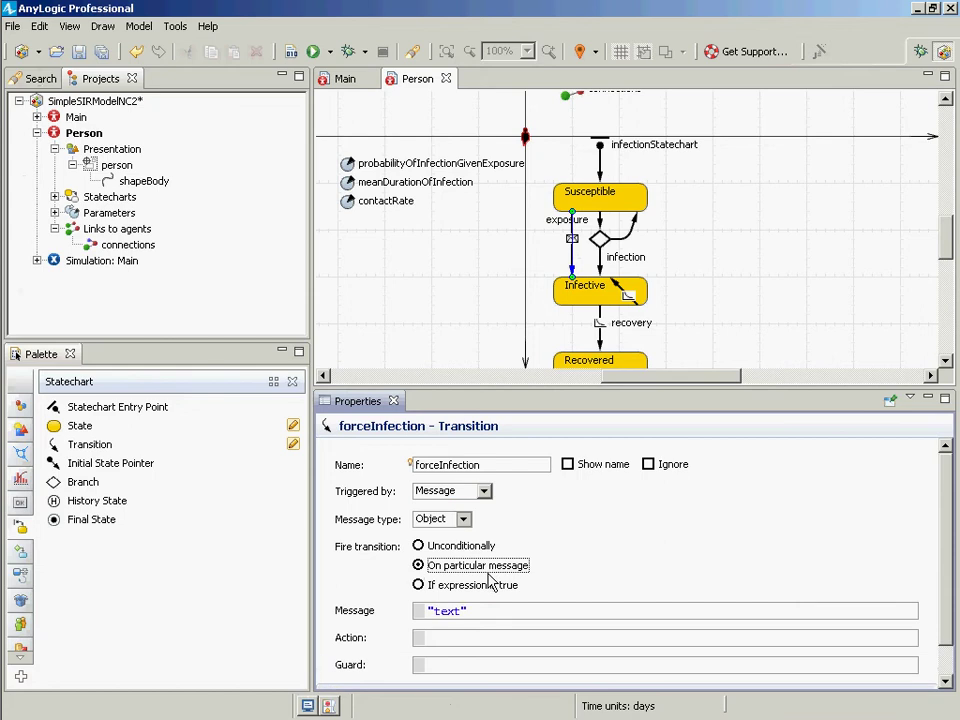
{"action": "left_click_drag", "start_coordinate": [488, 612], "coordinate": [461, 611]}
{"action": "type", "text": "ForceInfection"}
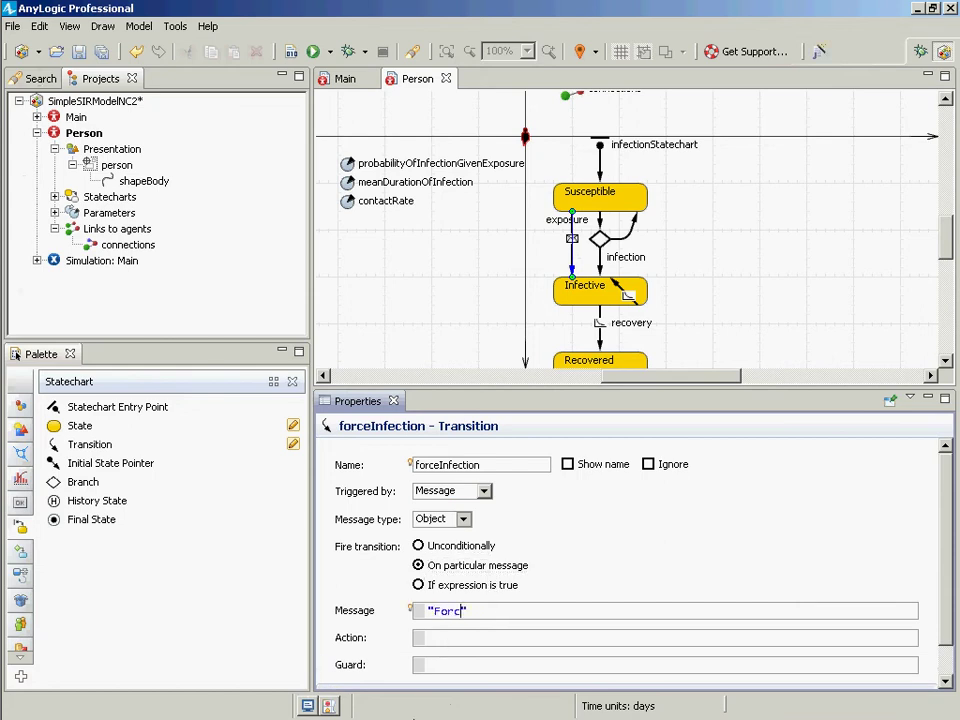
{"action": "type", "text": "!"}
{"action": "key", "text": "ctrl+a"}
{"action": "key", "text": "ctrl+s"}
- Open the Main agent type and enter this.send in its On startup action, listing the matching code completions
{"action": "mouse_move", "coordinate": [14, 499]}
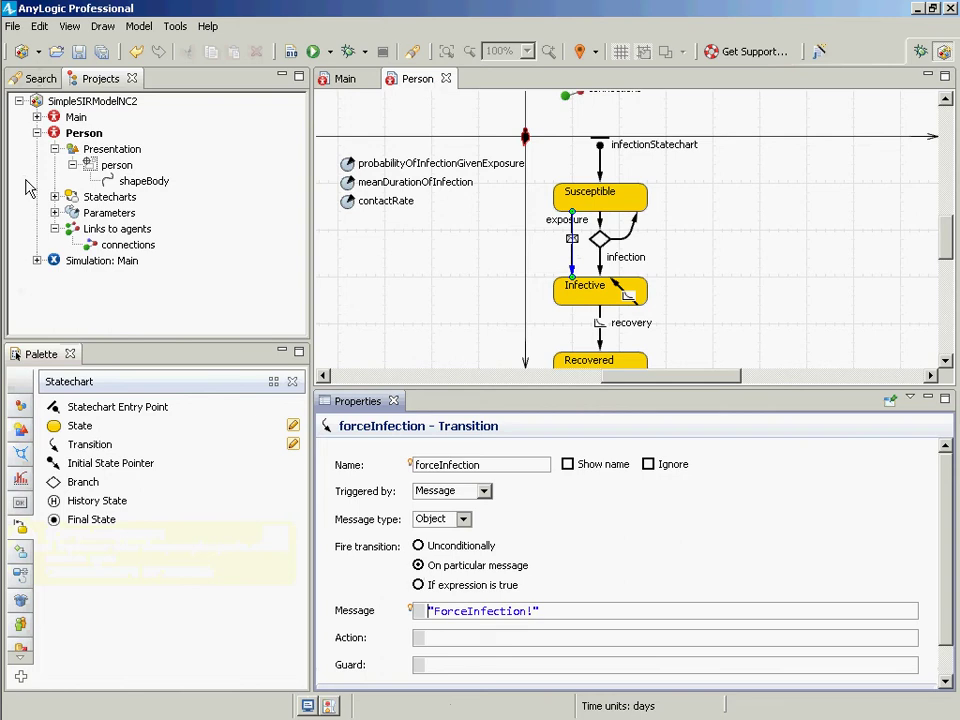
{"action": "double_click", "coordinate": [60, 119]}
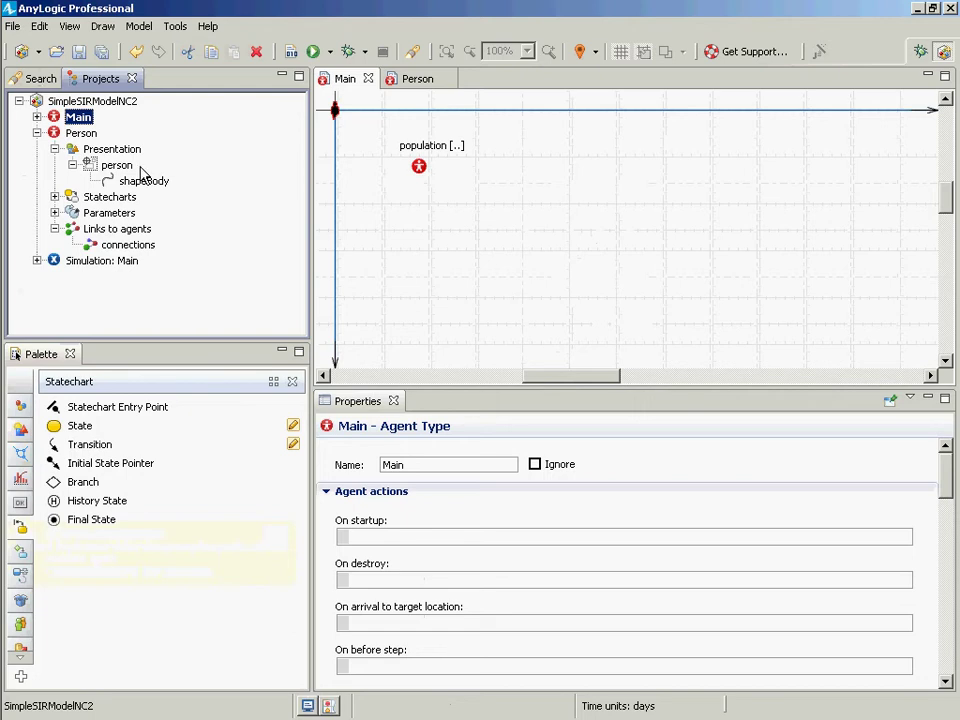
{"action": "right_click", "coordinate": [178, 145]}
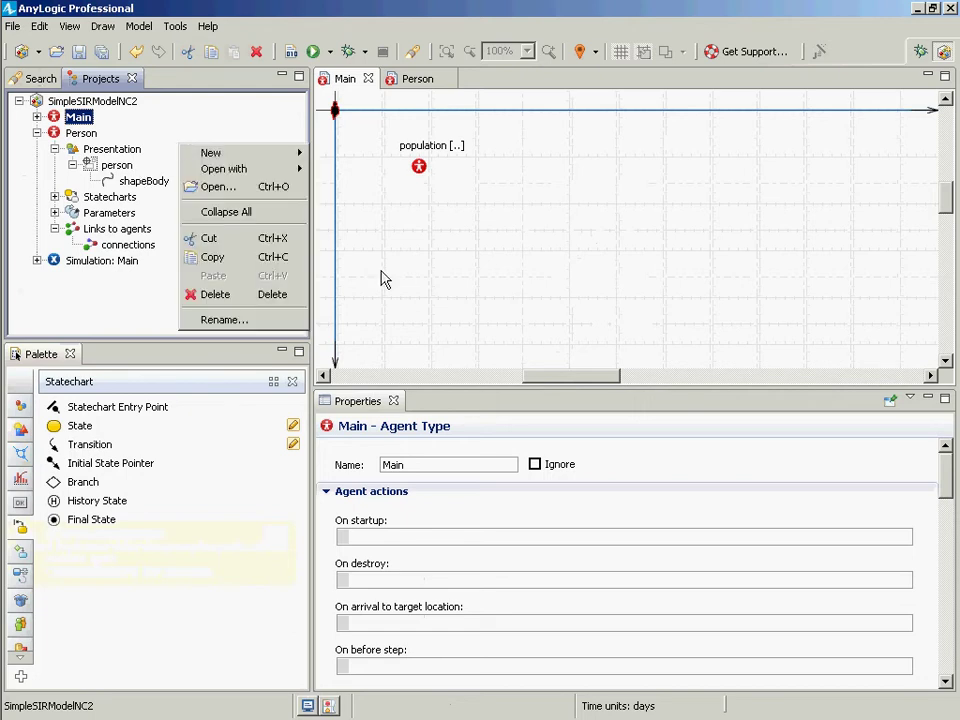
{"action": "left_click", "coordinate": [373, 398]}
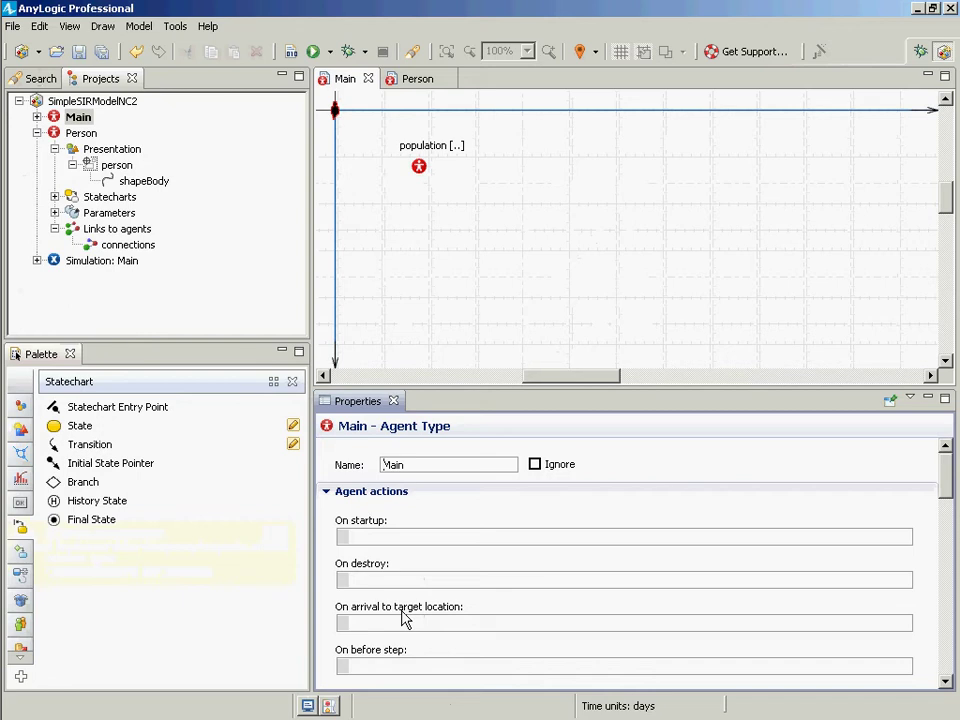
{"action": "left_click", "coordinate": [405, 540]}
{"action": "type", "text": "this.sen"}
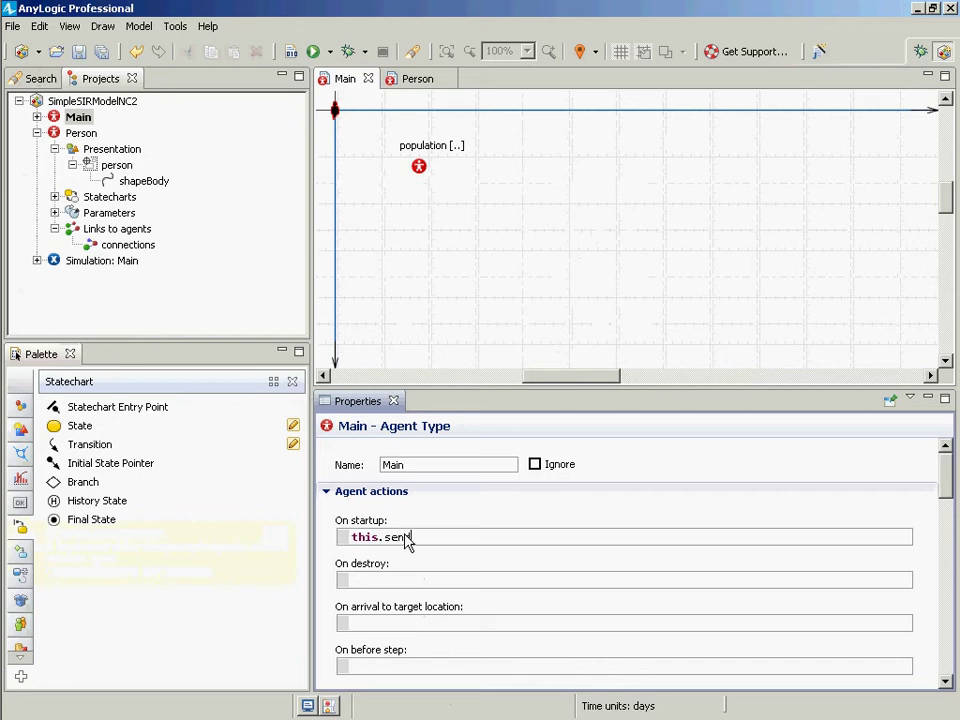
{"action": "key", "text": "ctrl+space"}
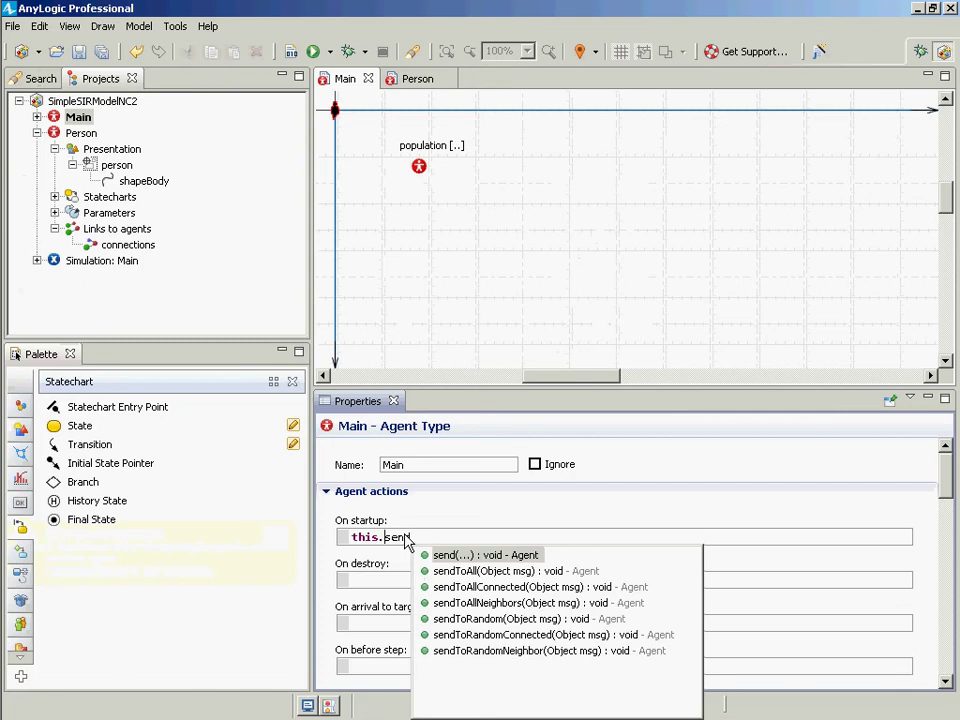
- Replace send with deliv after this. in Main's On startup action to look up the deliver methods
{"action": "key", "text": "ctrl+shift+Left"}
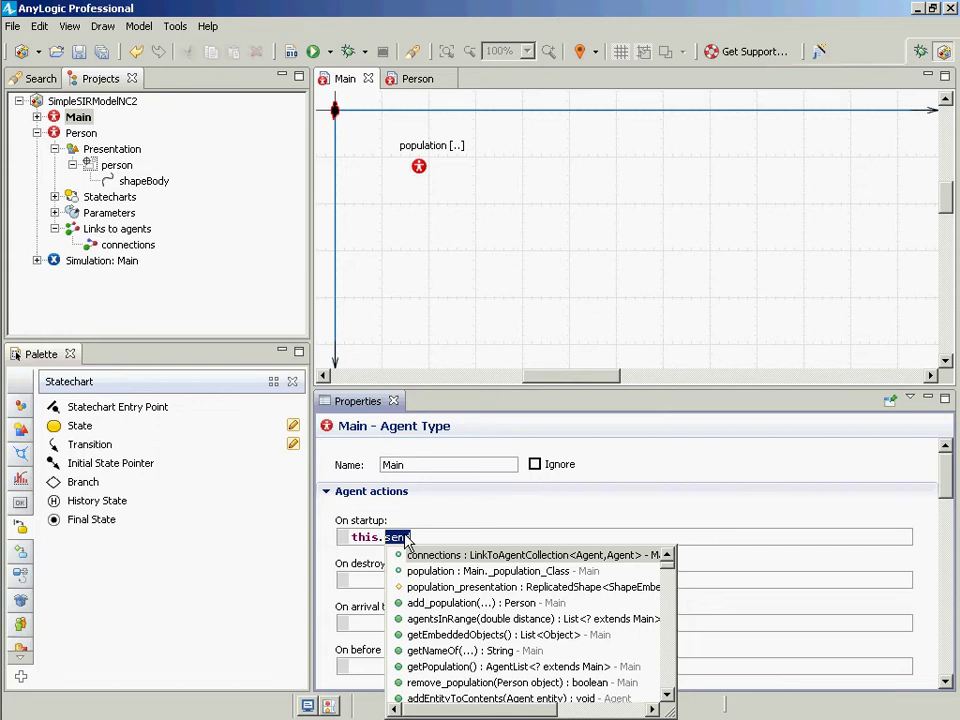
{"action": "key", "text": "Escape"}
{"action": "key", "text": "BackSpace"}
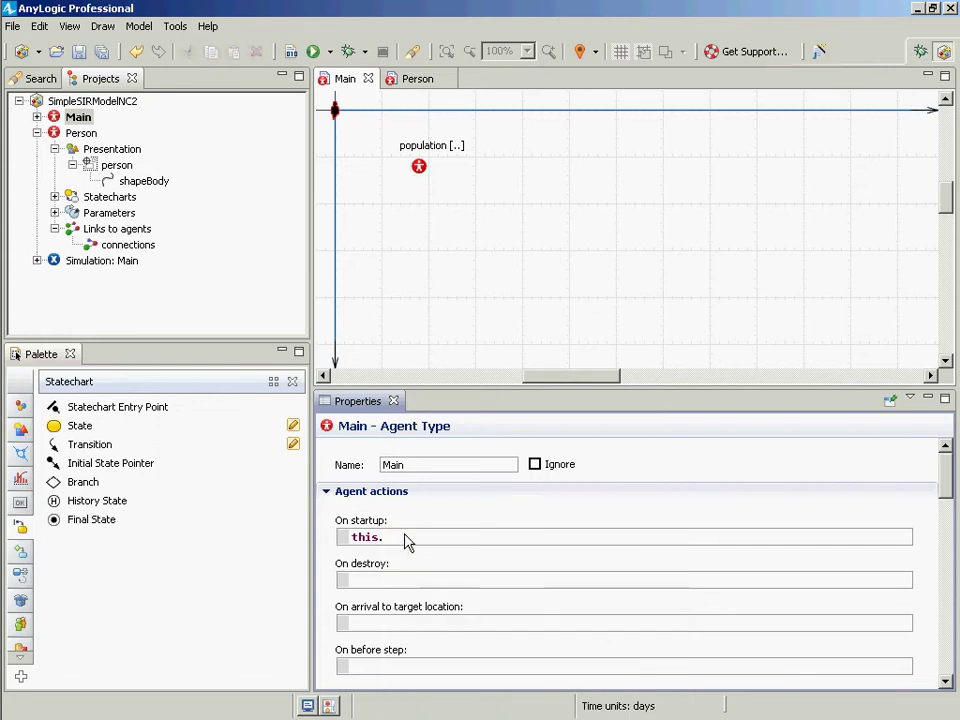
{"action": "type", "text": "rec"}
{"action": "key", "text": "BackSpace"}
{"action": "key", "text": "Escape"}
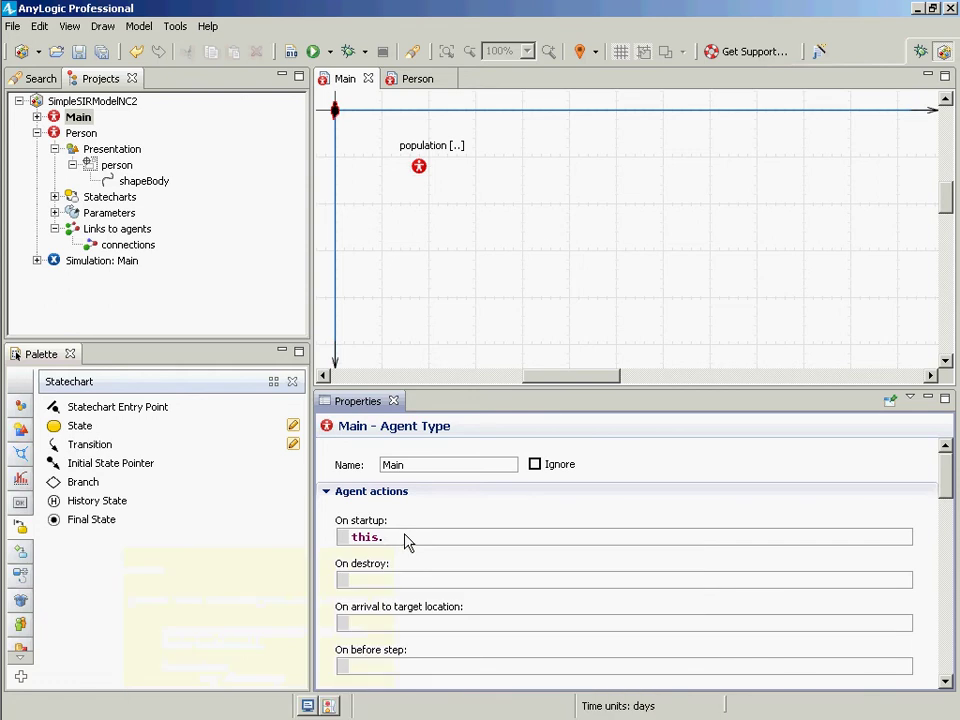
{"action": "type", "text": "deliv"}
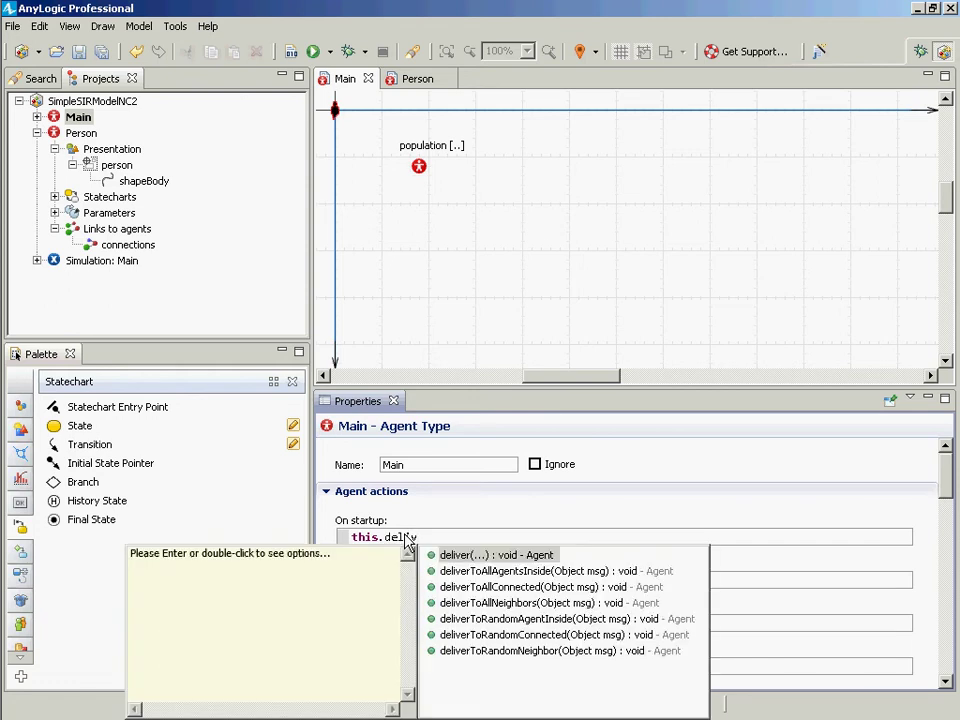
- Complete Main's On startup action as this.deliverToRandomAgentInside("ForceInfection!");
{"action": "key", "text": "Down"}
{"action": "key", "text": "Down"}
{"action": "key", "text": "Down"}
{"action": "key", "text": "Down"}
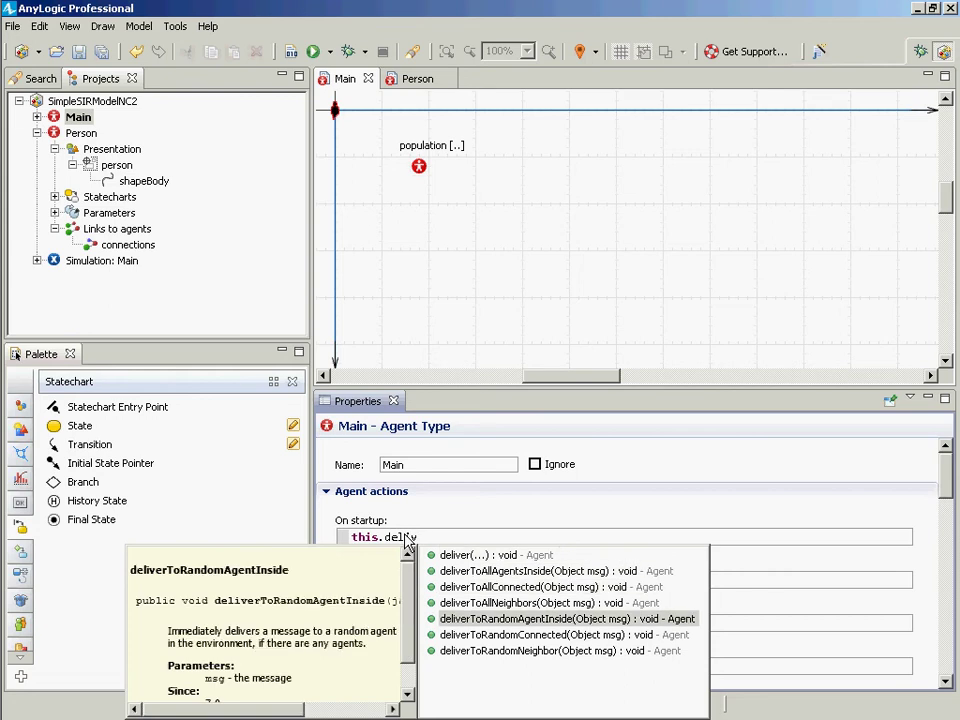
{"action": "key", "text": "Return"}
{"action": "type", "text": "\"ForceInfection!\")"}
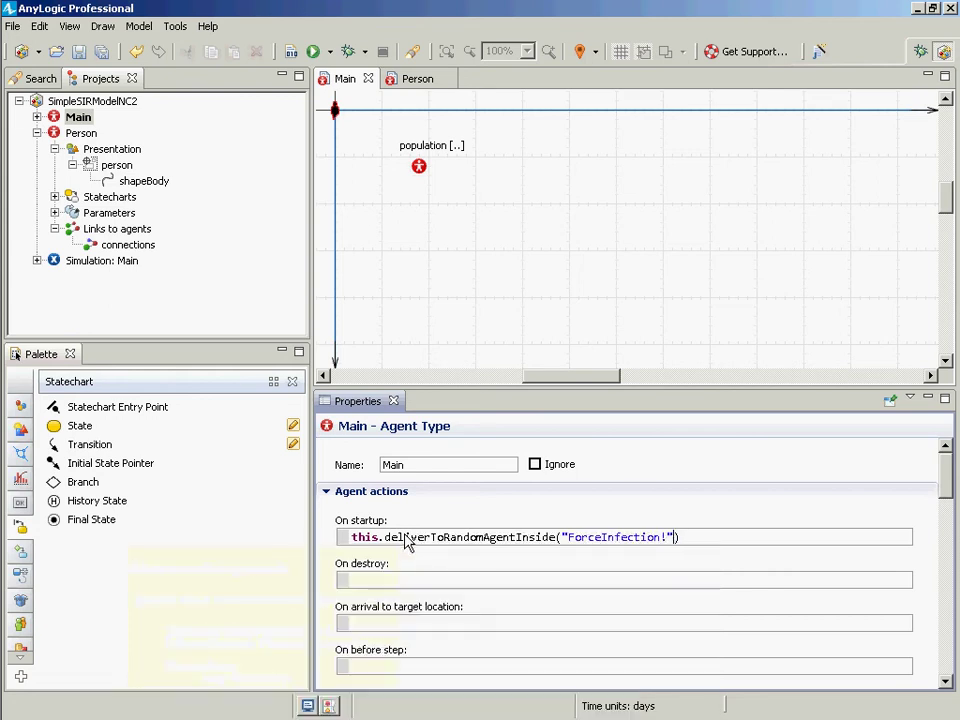
{"action": "type", "text": ";"}
{"action": "left_click", "coordinate": [337, 113]}
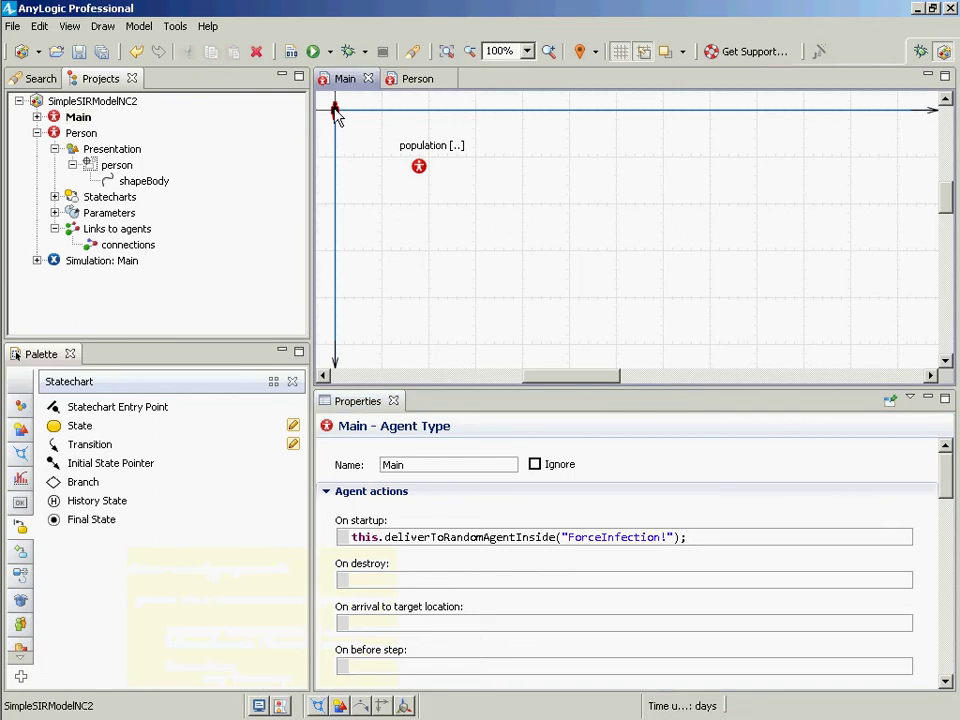
- Switch the fill color of Person's shapeBody curve to a dynamic value
{"action": "left_click", "coordinate": [138, 186]}
{"action": "double_click", "coordinate": [138, 186]}
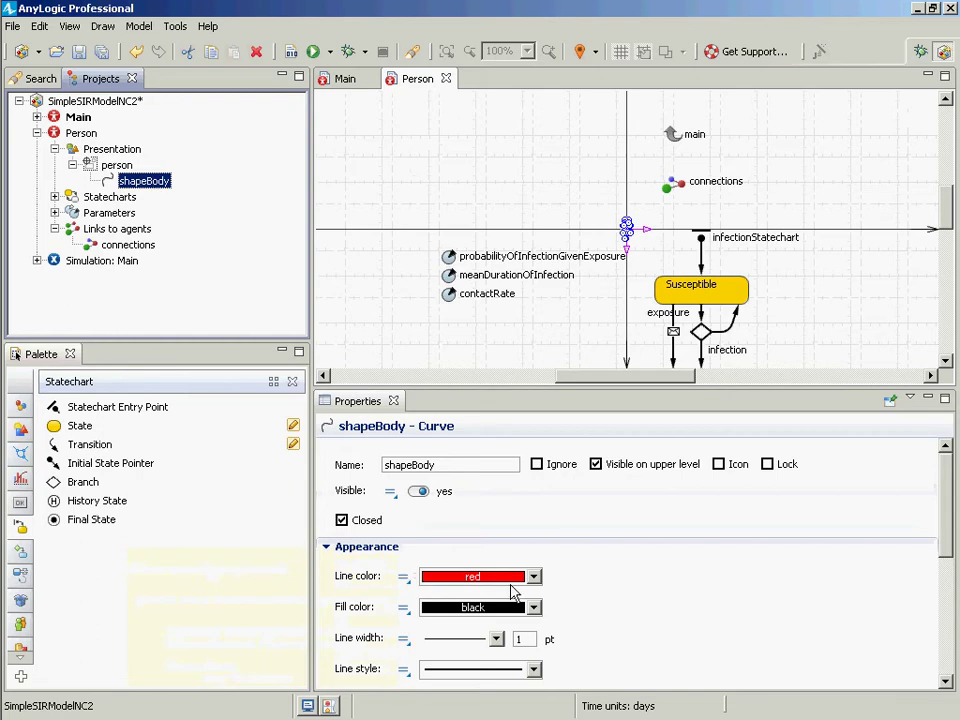
{"action": "left_click", "coordinate": [403, 578]}
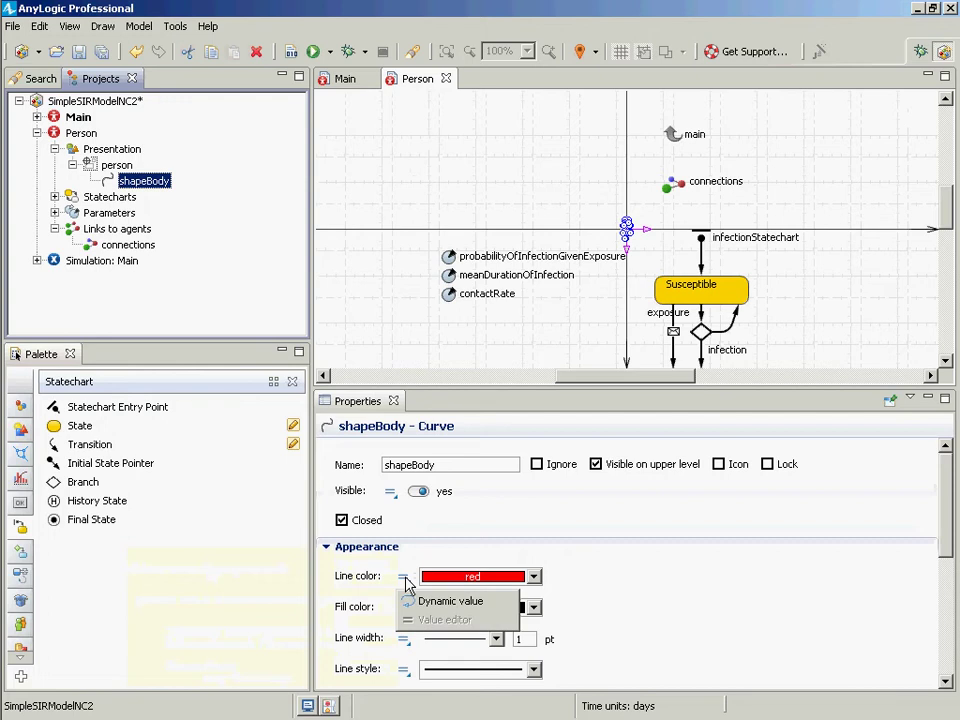
{"action": "left_click", "coordinate": [401, 609]}
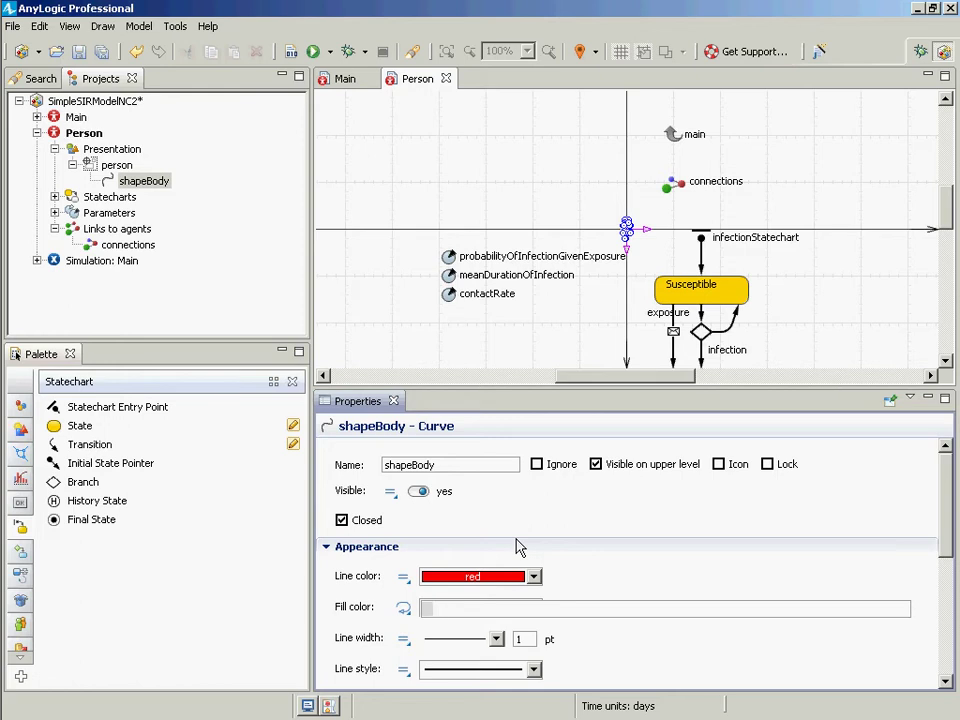
- Add a variable named color to the Person agent, just above the Susceptible state
{"action": "left_click", "coordinate": [20, 406]}
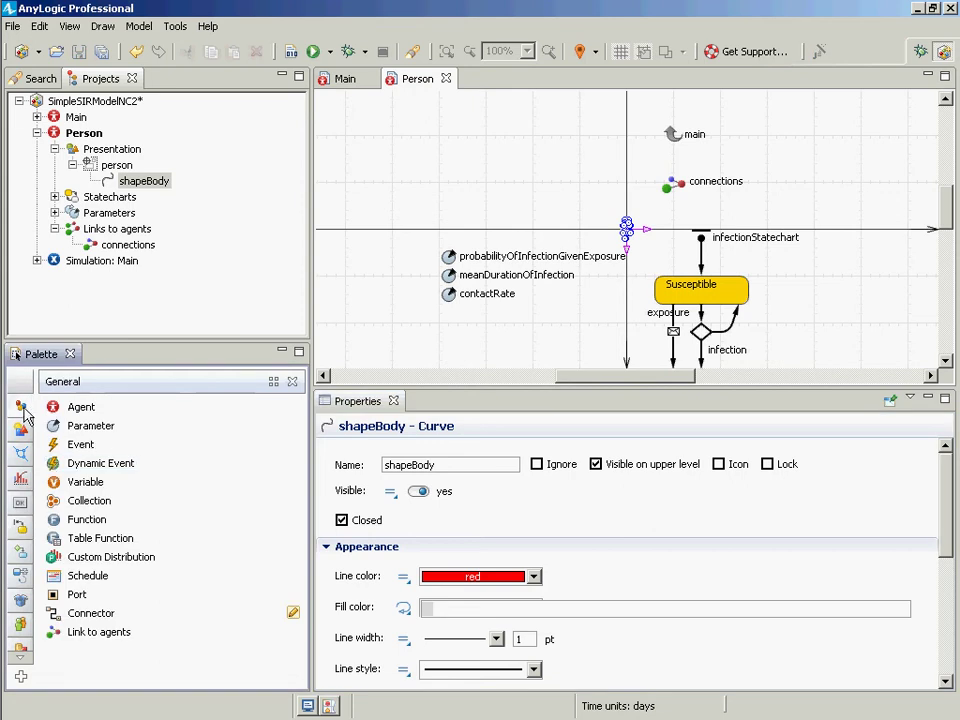
{"action": "left_click_drag", "start_coordinate": [71, 484], "coordinate": [644, 263]}
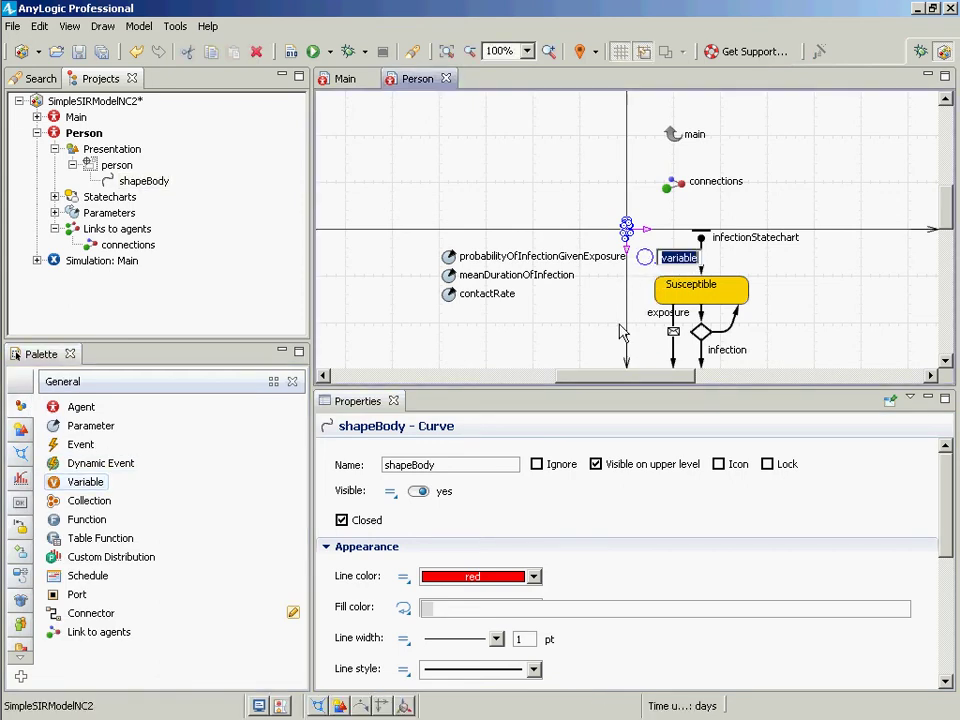
{"action": "type", "text": "color"}
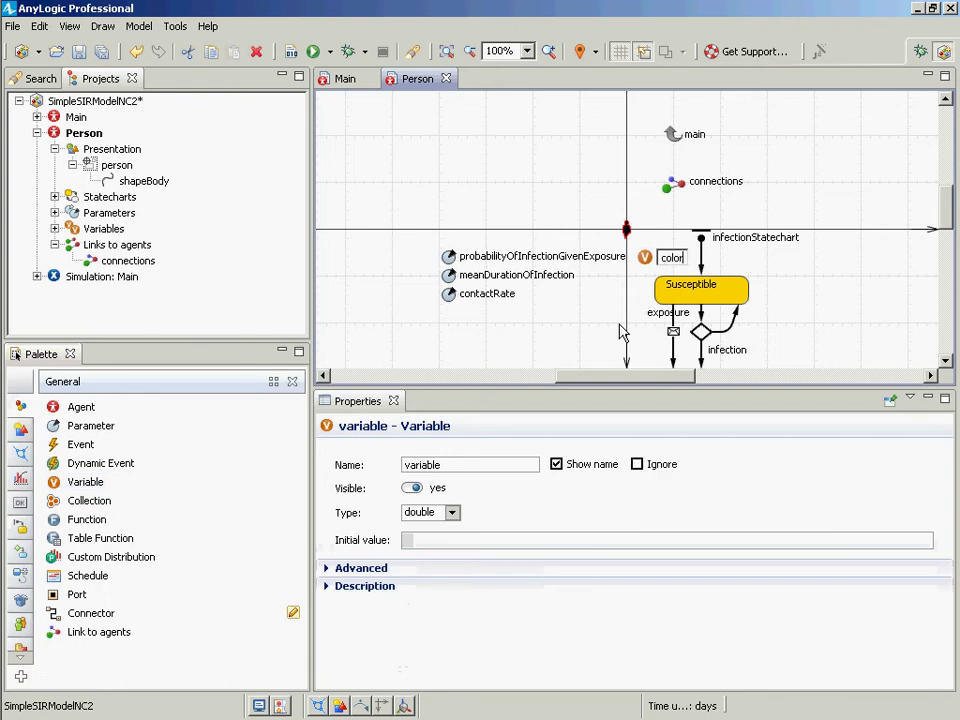
- Set the color variable's type to the custom type Color
{"action": "left_click", "coordinate": [452, 512]}
{"action": "left_click", "coordinate": [422, 625]}
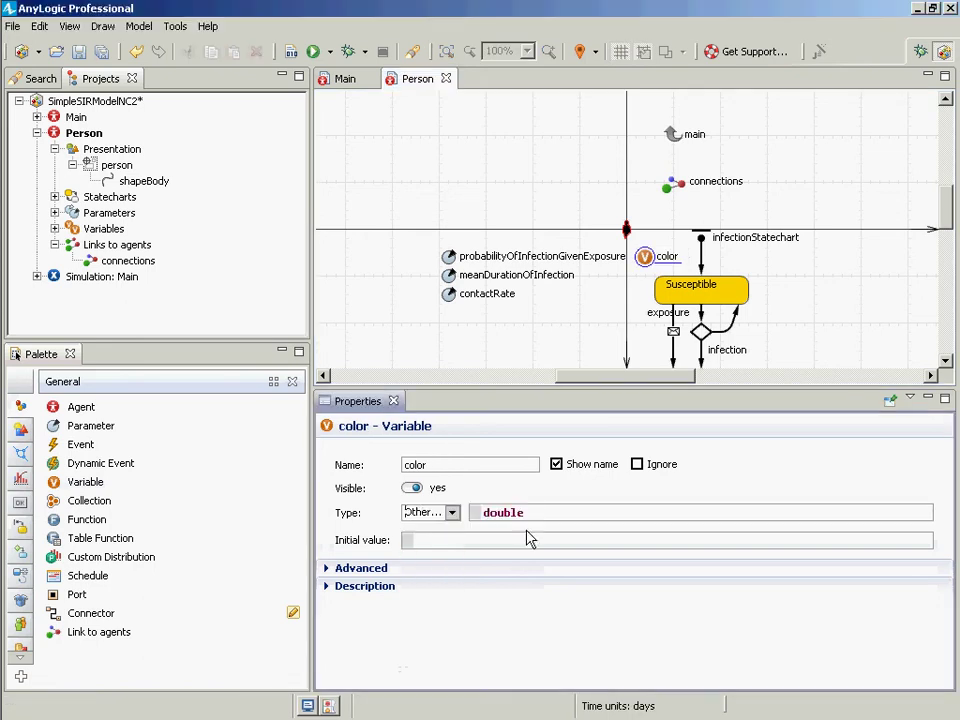
{"action": "double_click", "coordinate": [555, 511]}
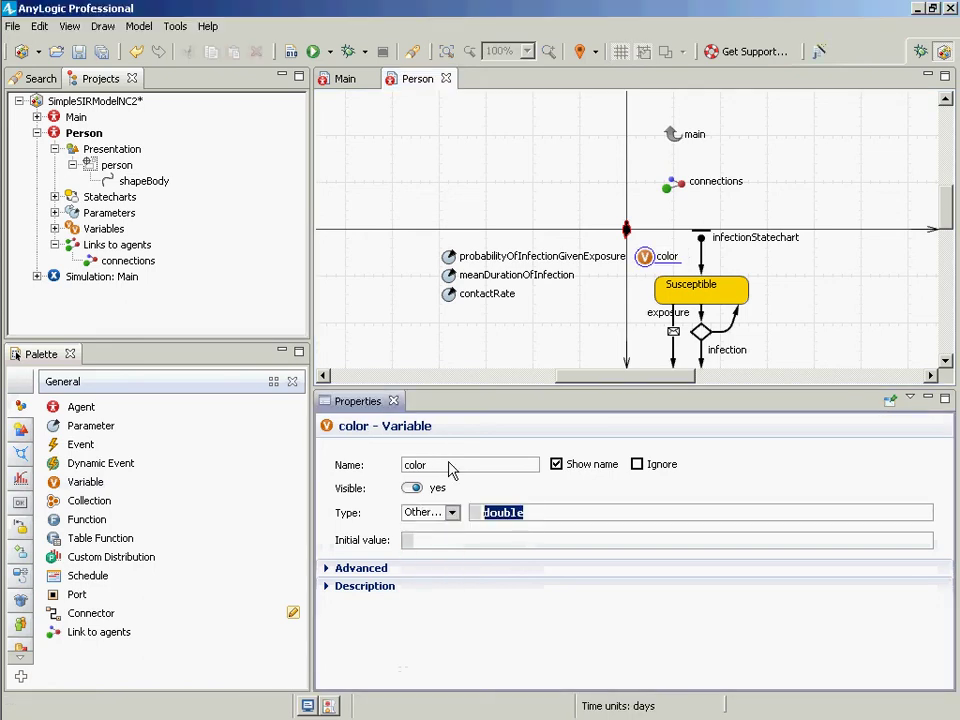
{"action": "type", "text": "Coo"}
{"action": "key", "text": "BackSpace"}
{"action": "type", "text": "lor"}
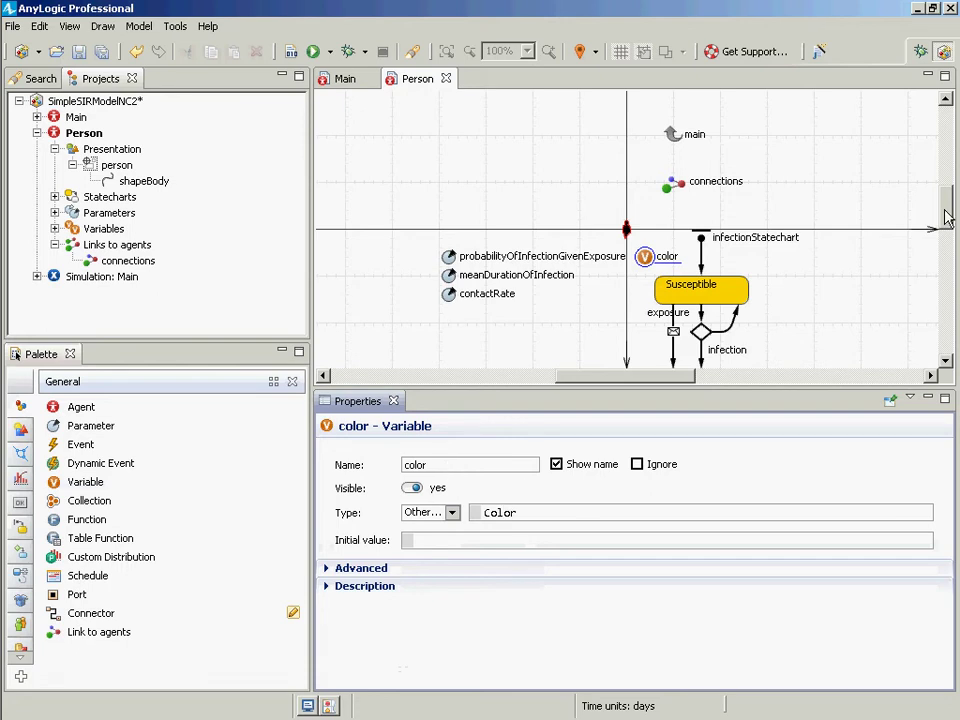
{"action": "left_click_drag", "start_coordinate": [947, 207], "coordinate": [945, 253]}
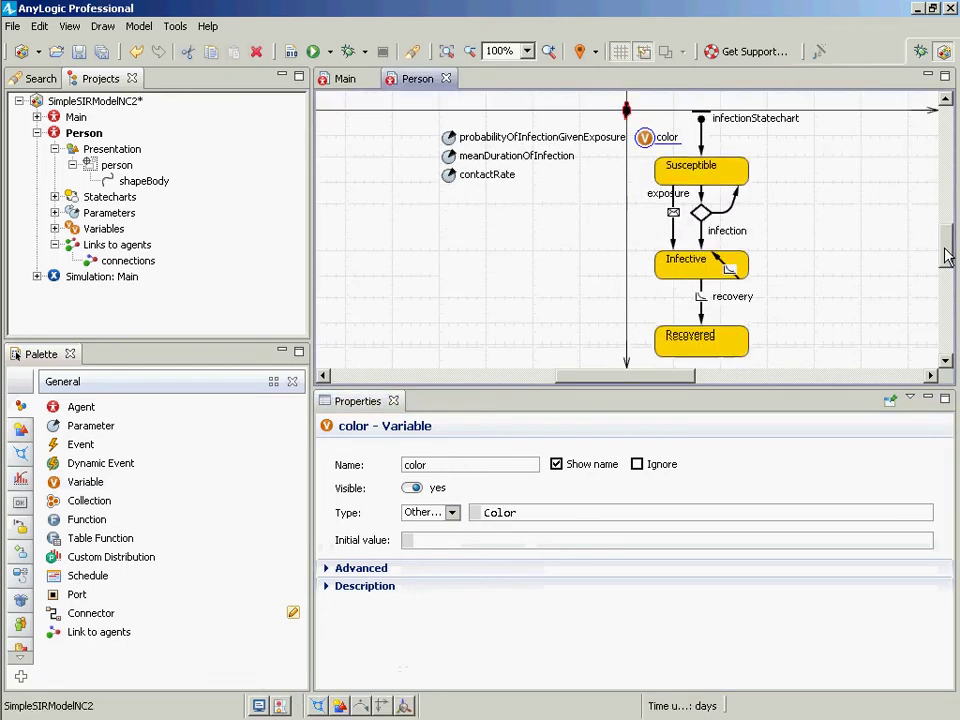
{"action": "left_click", "coordinate": [722, 174]}
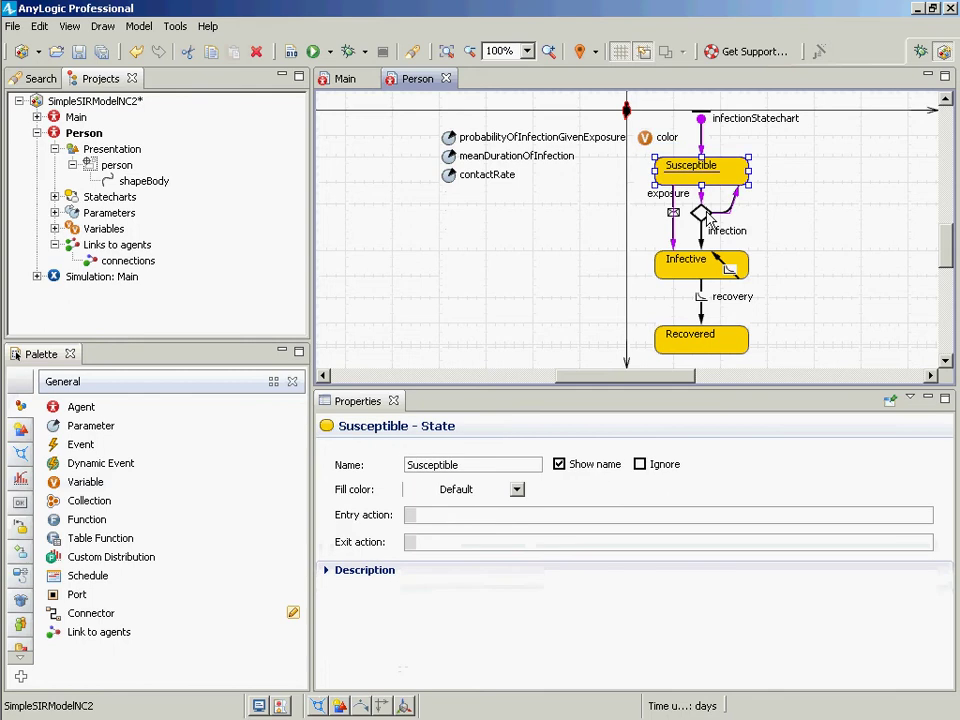
{"action": "left_click", "coordinate": [495, 517]}
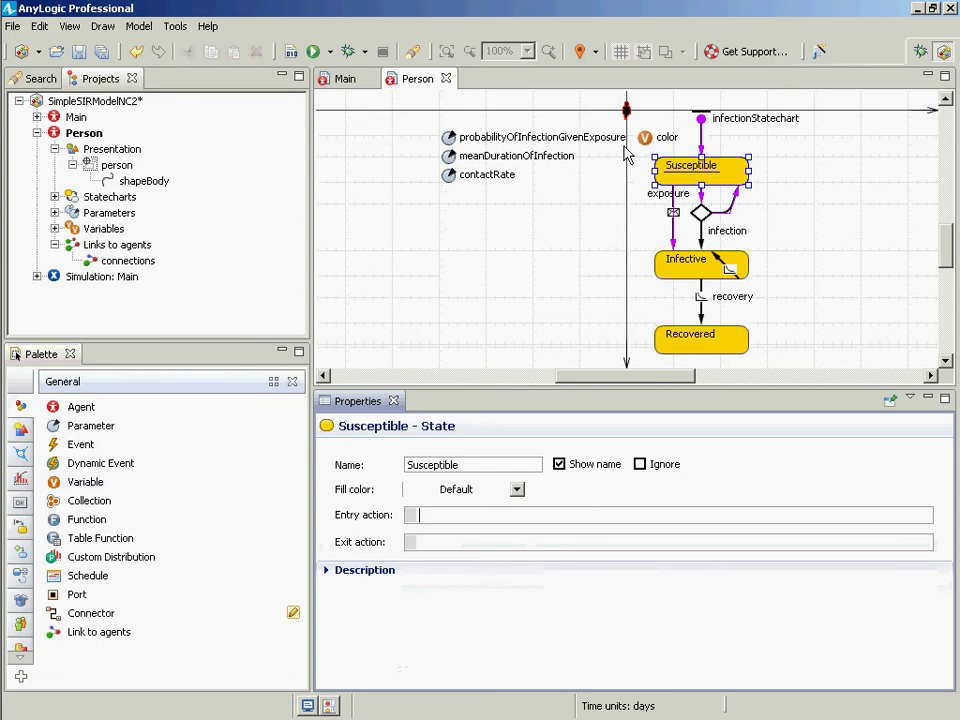
{"action": "left_click", "coordinate": [654, 144]}
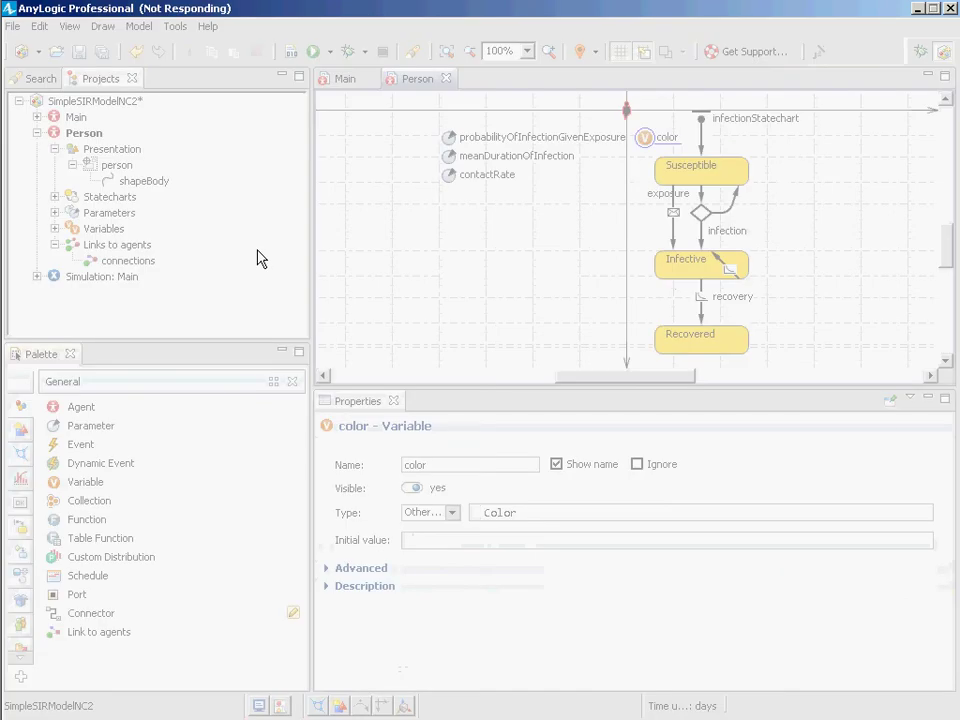
{"action": "key", "text": "alt+Tab"}
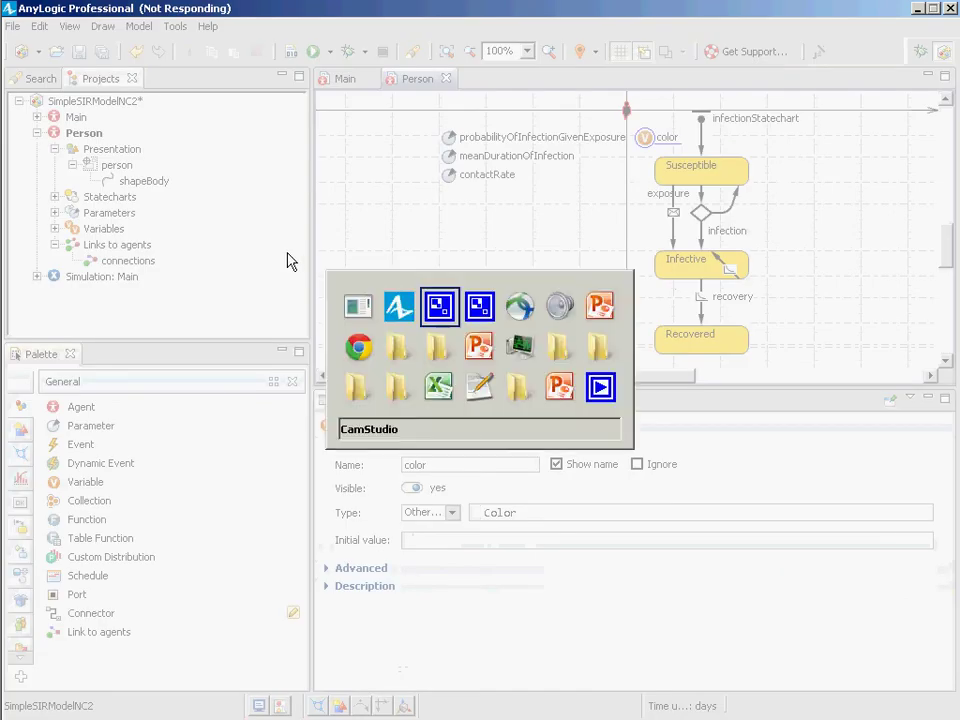
{"action": "key", "text": "alt+shift+Tab"}
{"action": "key", "text": "alt+shift+Tab"}
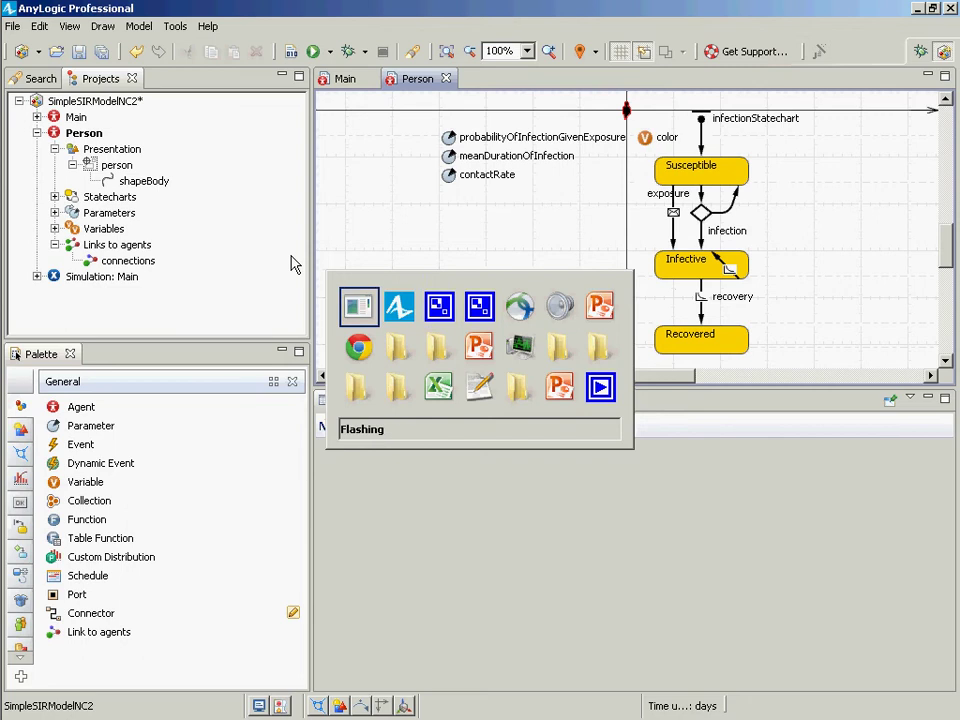
{"action": "key", "text": "alt+Tab"}
{"action": "key", "text": "alt+Tab"}
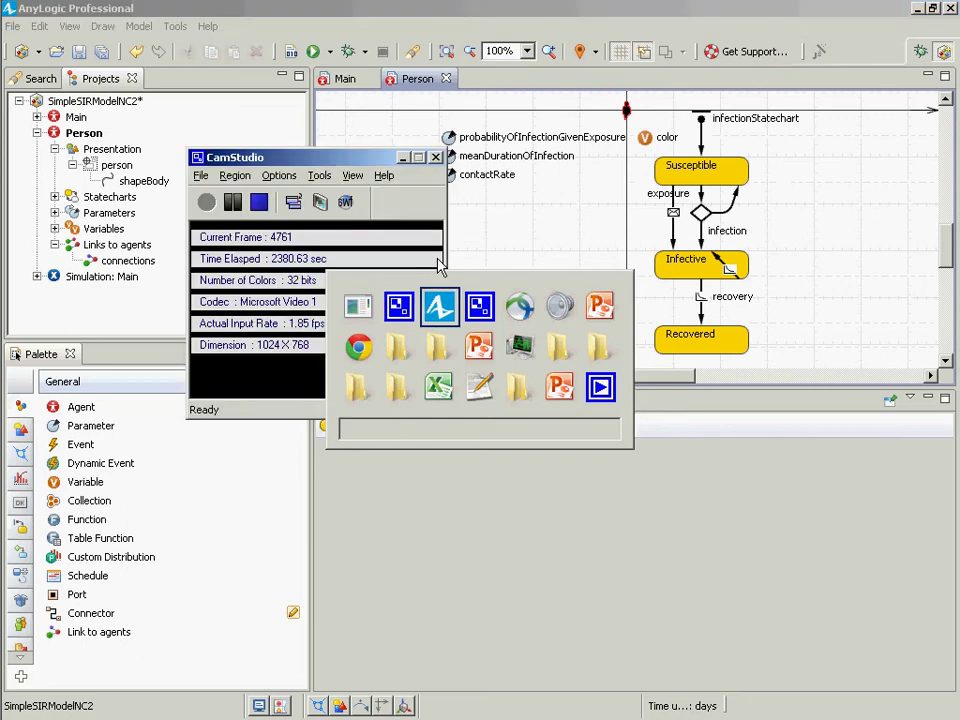
{"action": "left_click", "coordinate": [778, 225]}
- Set the Susceptible state's entry action to color = GREEN;
{"action": "left_click", "coordinate": [700, 168]}
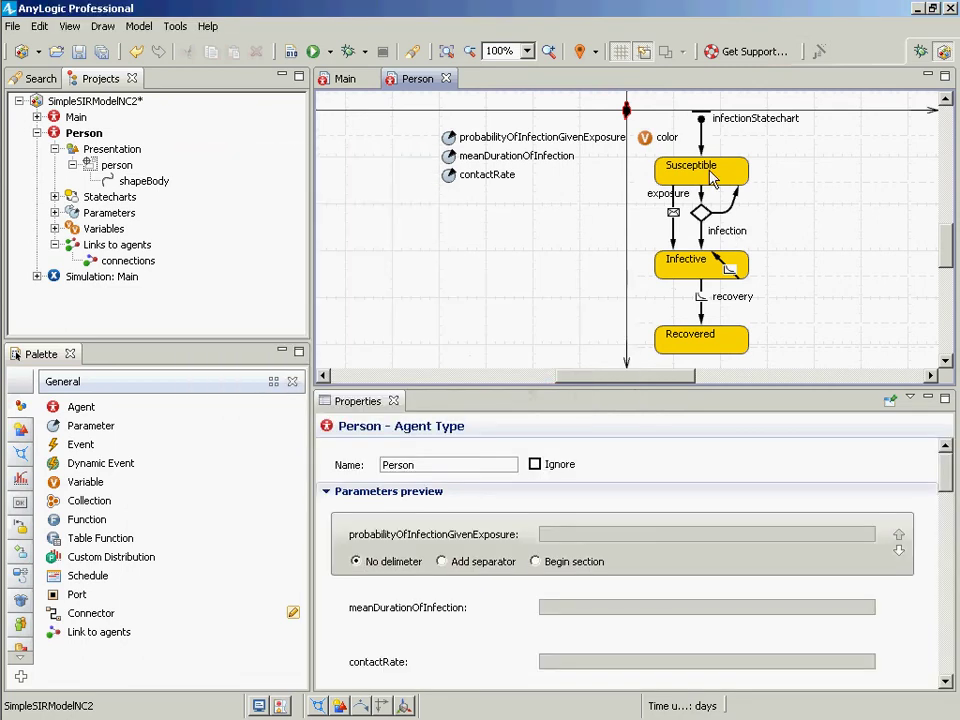
{"action": "left_click", "coordinate": [462, 516]}
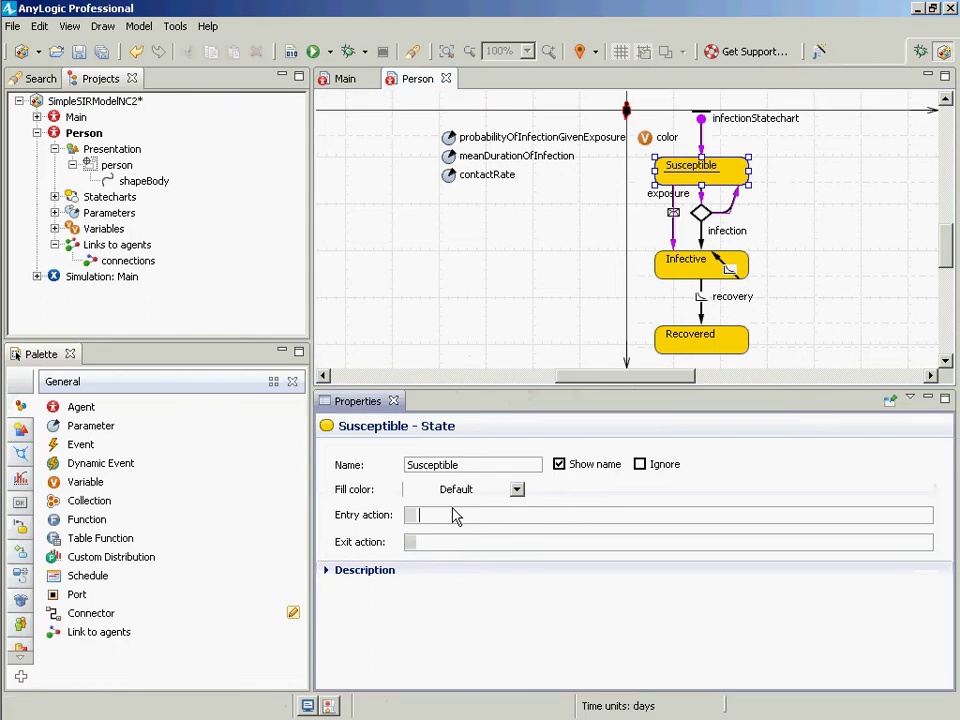
{"action": "type", "text": "color=GREEN;"}
- Fill the Susceptible state with lime and change its entry action to color = lime;
{"action": "left_click", "coordinate": [455, 515]}
{"action": "key", "text": "Right"}
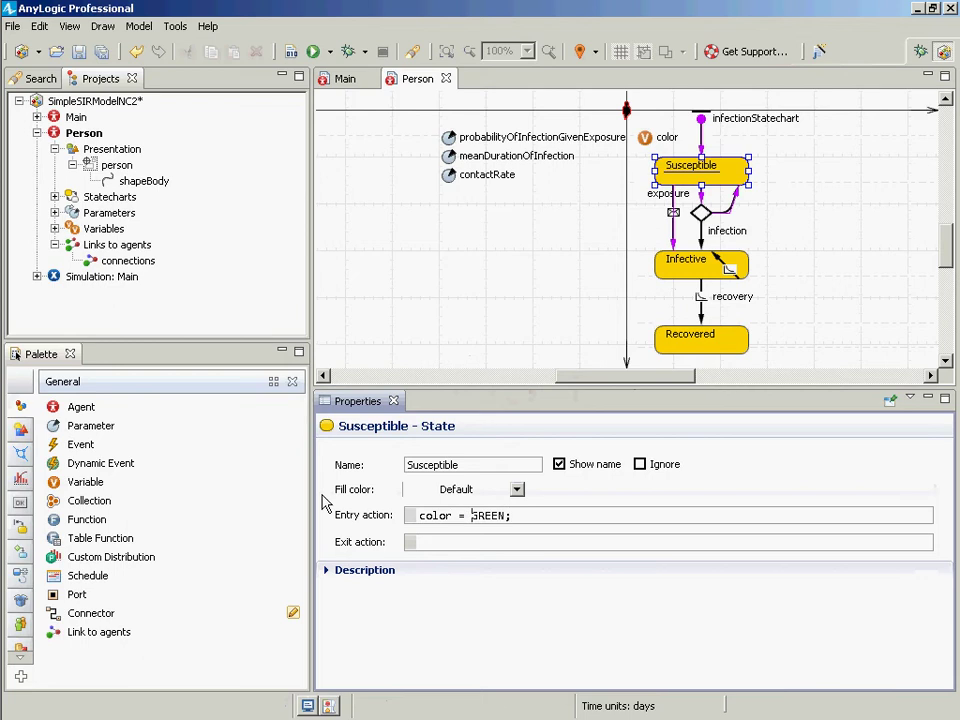
{"action": "left_click", "coordinate": [517, 490]}
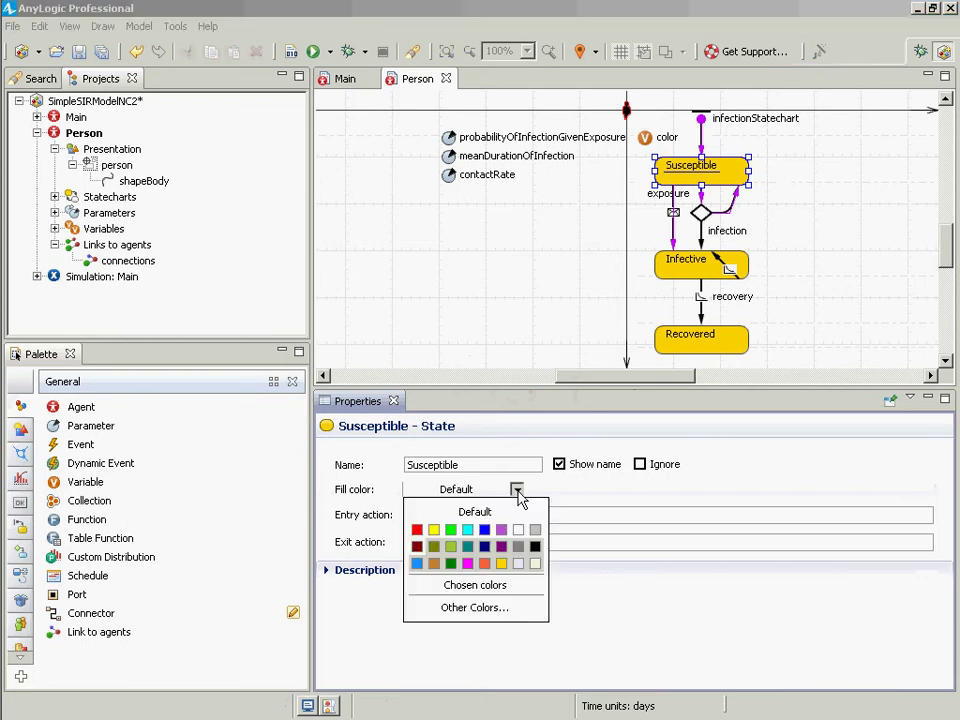
{"action": "left_click", "coordinate": [451, 530]}
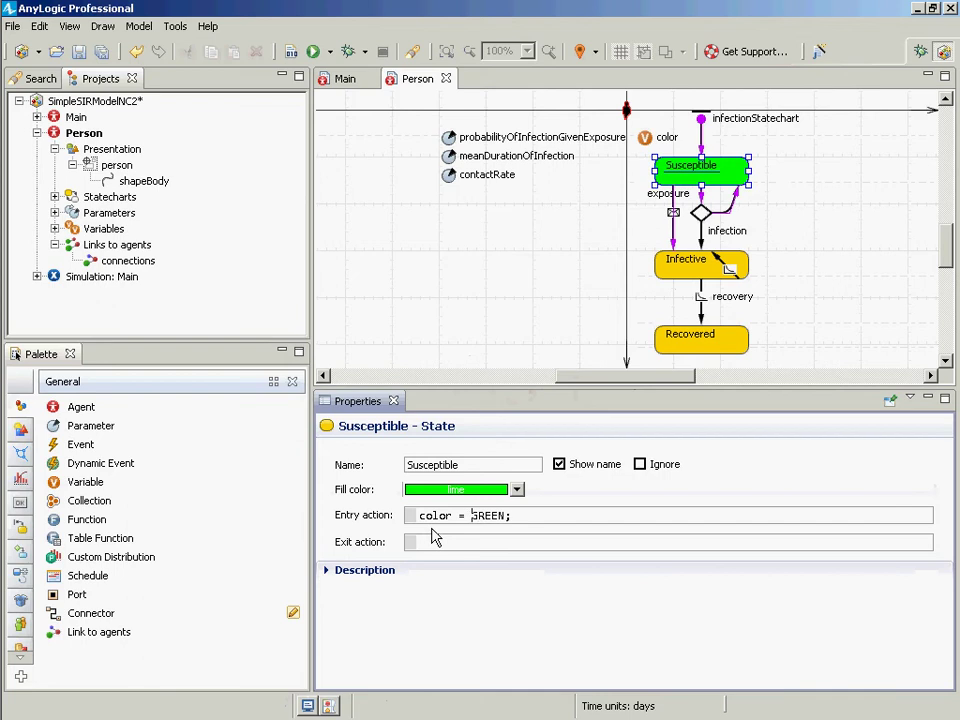
{"action": "key", "text": "ctrl+shift+Right"}
{"action": "type", "text": "lime"}
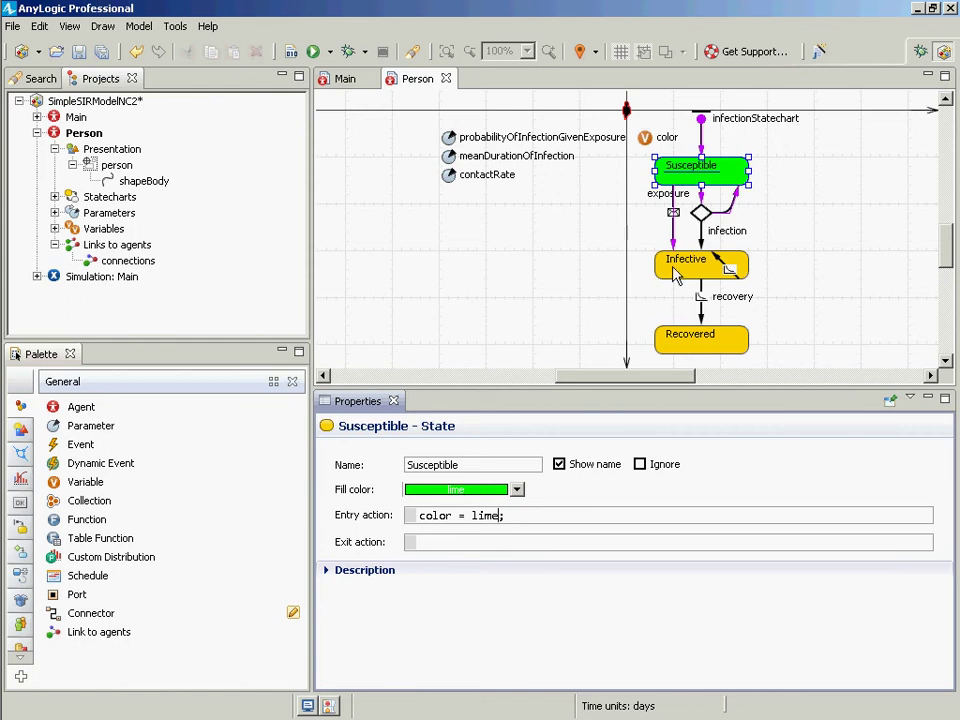
- Fill the Infective state with yellow and copy the Susceptible state's entry action, color = lime;, into its entry action
{"action": "key", "text": "ctrl+a"}
{"action": "key", "text": "ctrl+c"}
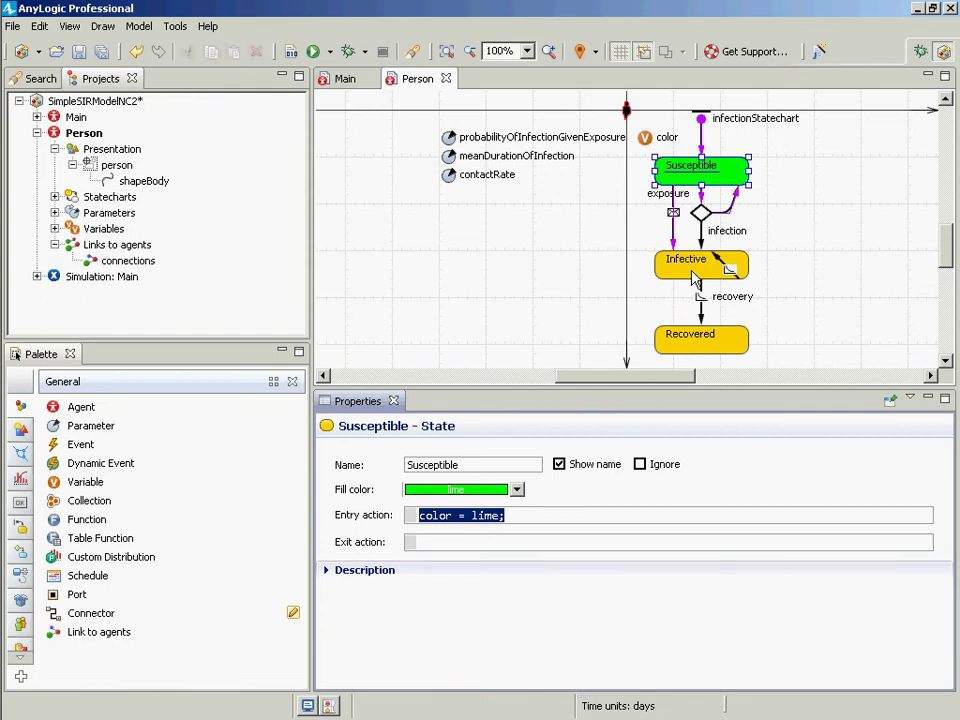
{"action": "left_click", "coordinate": [695, 280]}
{"action": "left_click", "coordinate": [517, 491]}
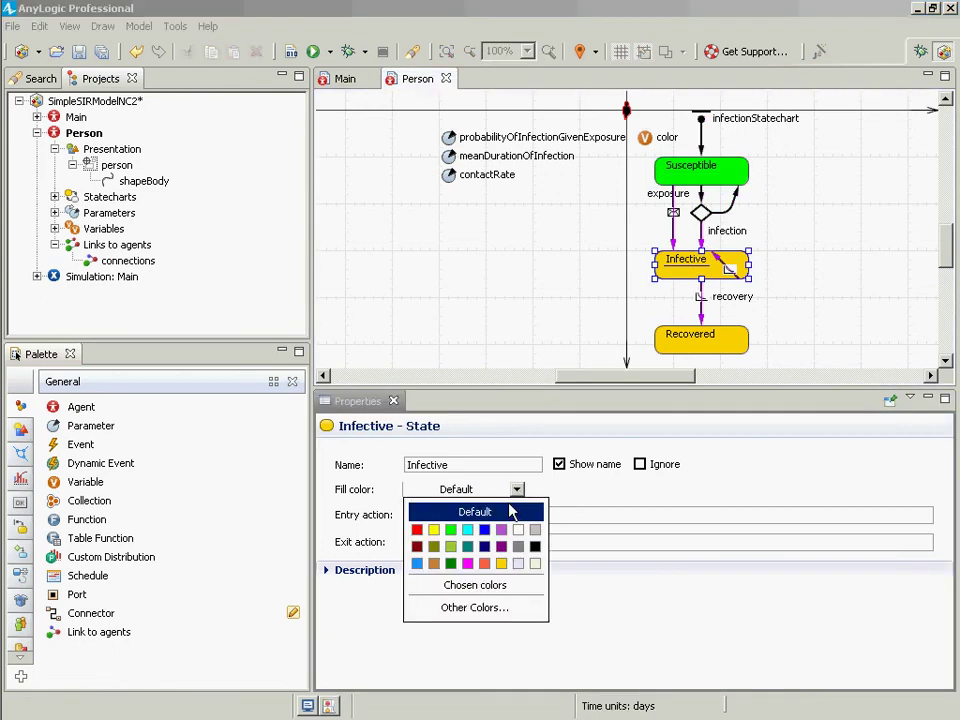
{"action": "left_click", "coordinate": [433, 529]}
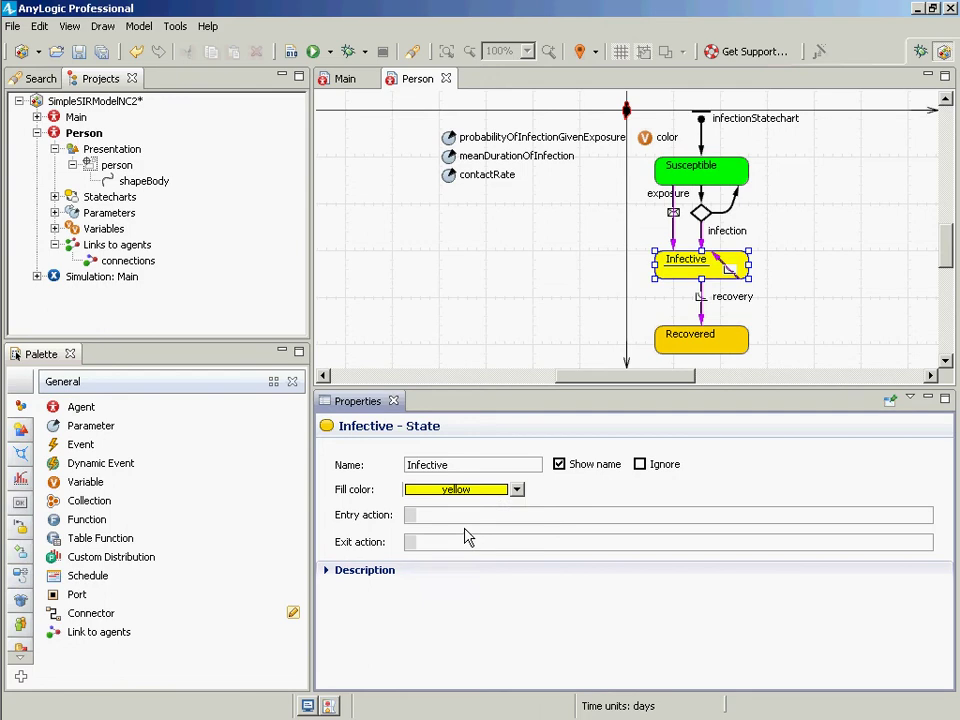
{"action": "left_click", "coordinate": [482, 517]}
{"action": "type", "text": "color = lime;"}
- Change the Infective state's entry action to color = yellow;
{"action": "double_click", "coordinate": [497, 526]}
{"action": "type", "text": "yel"}
{"action": "type", "text": "llo"}
{"action": "key", "text": "BackSpace"}
{"action": "key", "text": "BackSpace"}
{"action": "type", "text": "ow"}
- Fill the Recovered state with gray and set its entry action to color = gray; by reusing the copied statement
{"action": "left_click", "coordinate": [698, 340]}
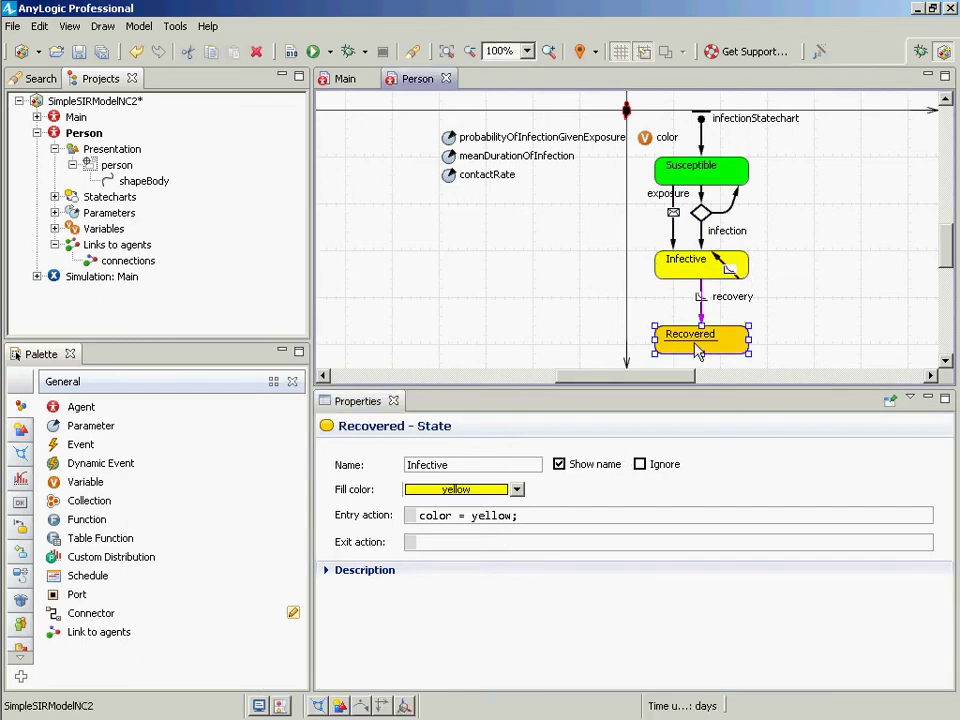
{"action": "left_click", "coordinate": [516, 490]}
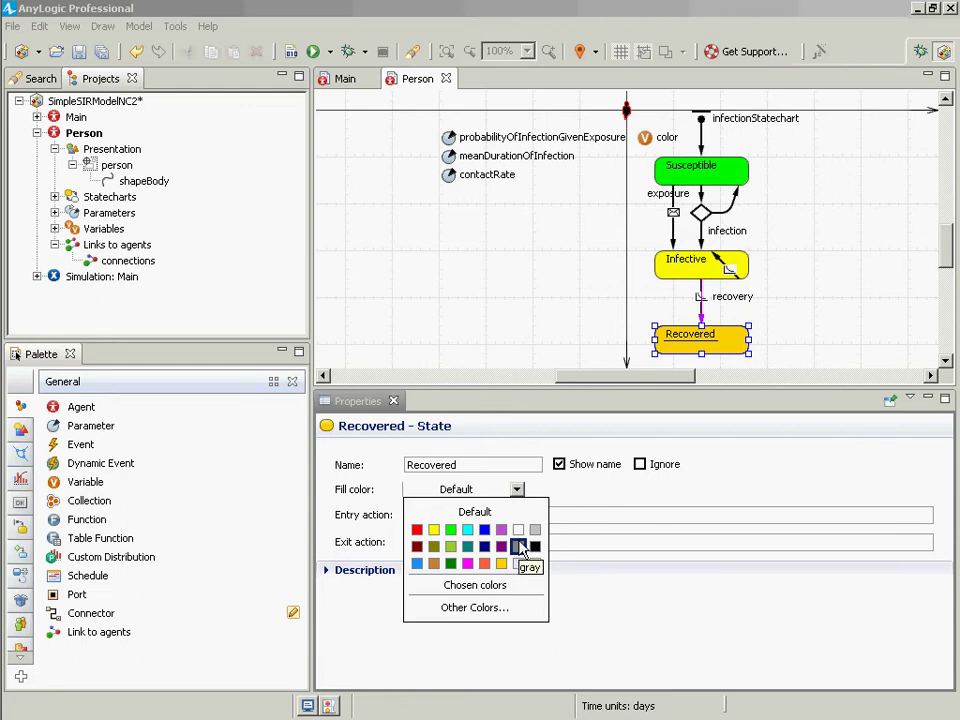
{"action": "left_click", "coordinate": [519, 544]}
{"action": "left_click", "coordinate": [498, 518]}
{"action": "key", "text": "ctrl+v"}
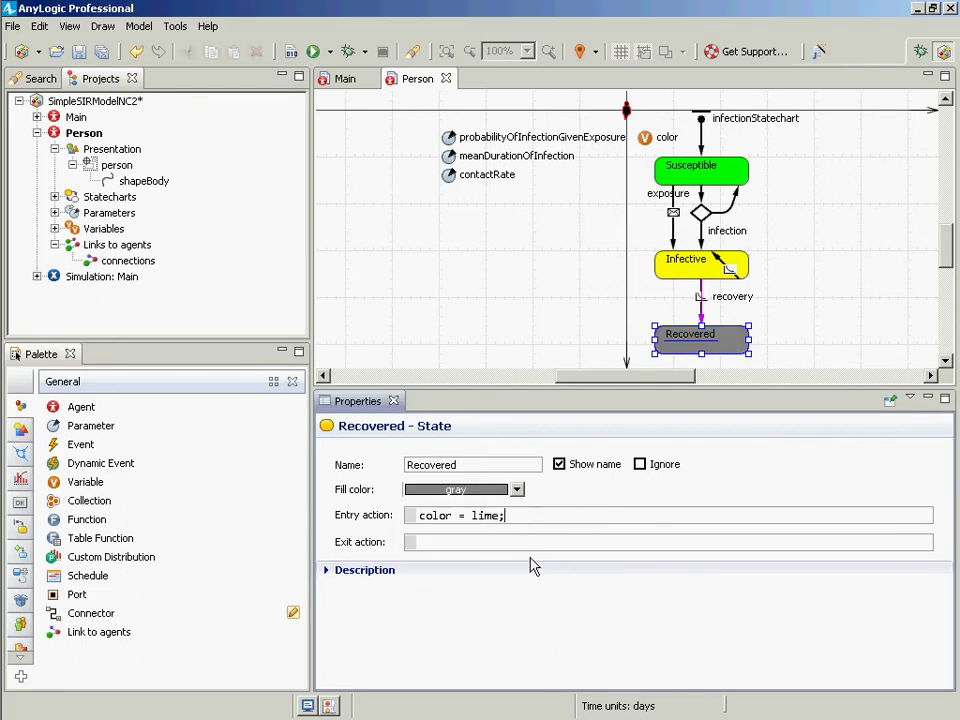
{"action": "key", "text": "Left"}
{"action": "key", "text": "ctrl+shift+Left"}
{"action": "type", "text": "gray"}
- Save the model and run it
{"action": "key", "text": "ctrl+s"}
{"action": "left_click", "coordinate": [308, 54]}
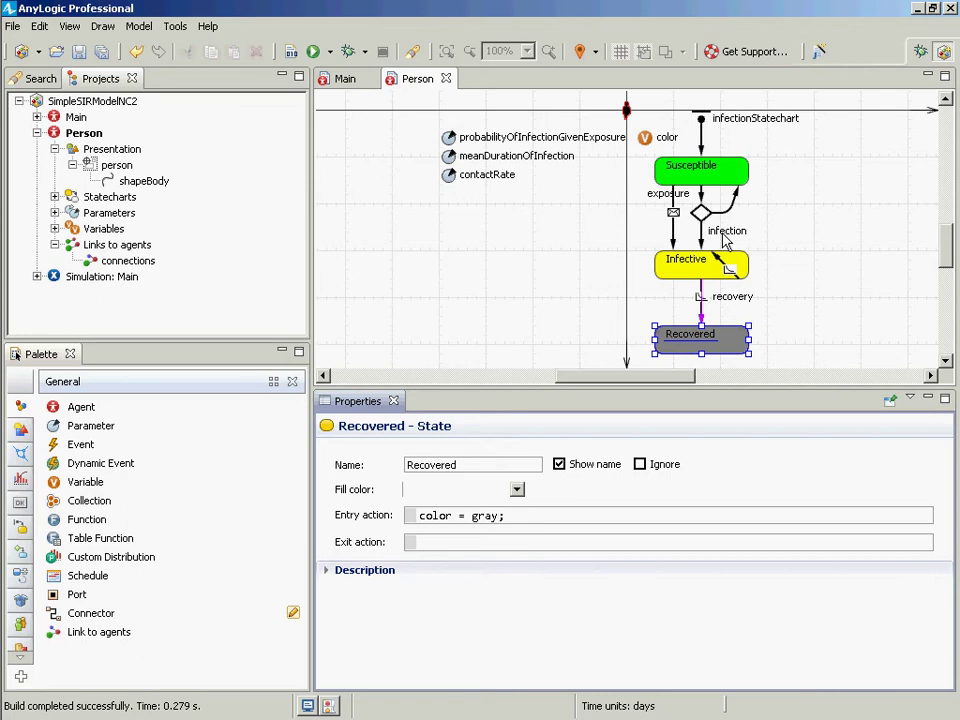
- Change the Infective state's fill to red and its entry action to color = red;, and save the model
{"action": "left_click", "coordinate": [681, 266]}
{"action": "left_click", "coordinate": [516, 490]}
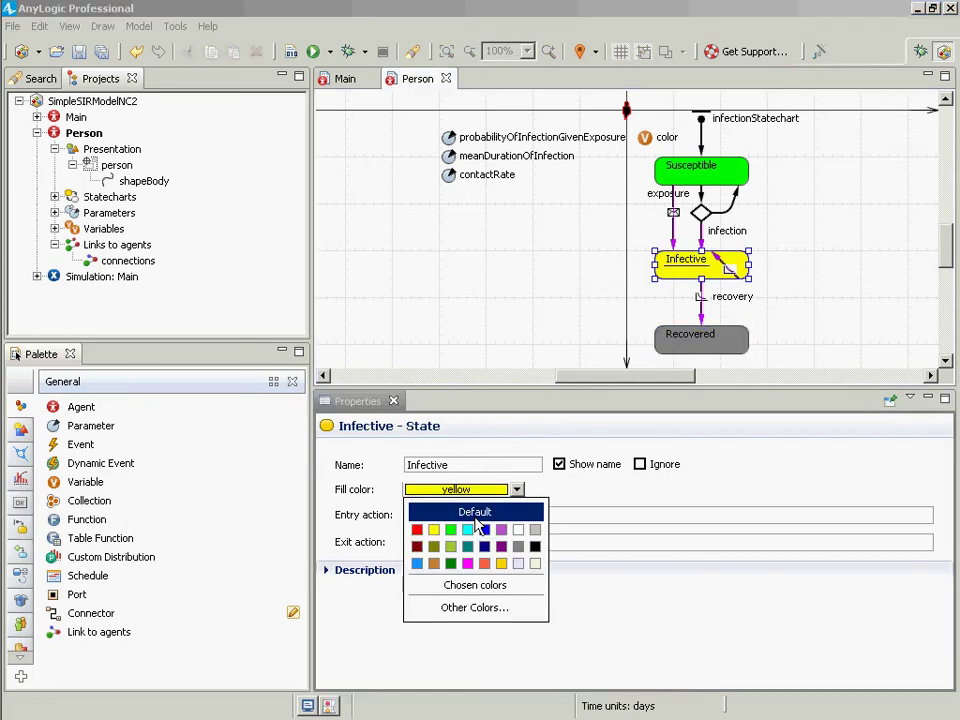
{"action": "left_click", "coordinate": [417, 529]}
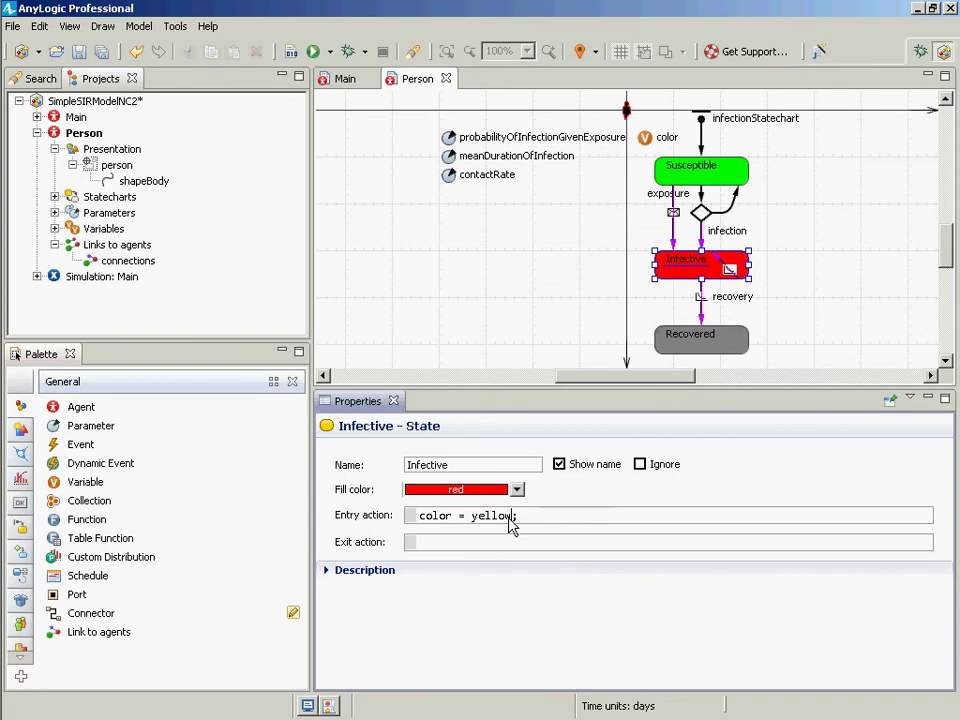
{"action": "double_click", "coordinate": [516, 522]}
{"action": "type", "text": "red"}
{"action": "key", "text": "ctrl+s"}
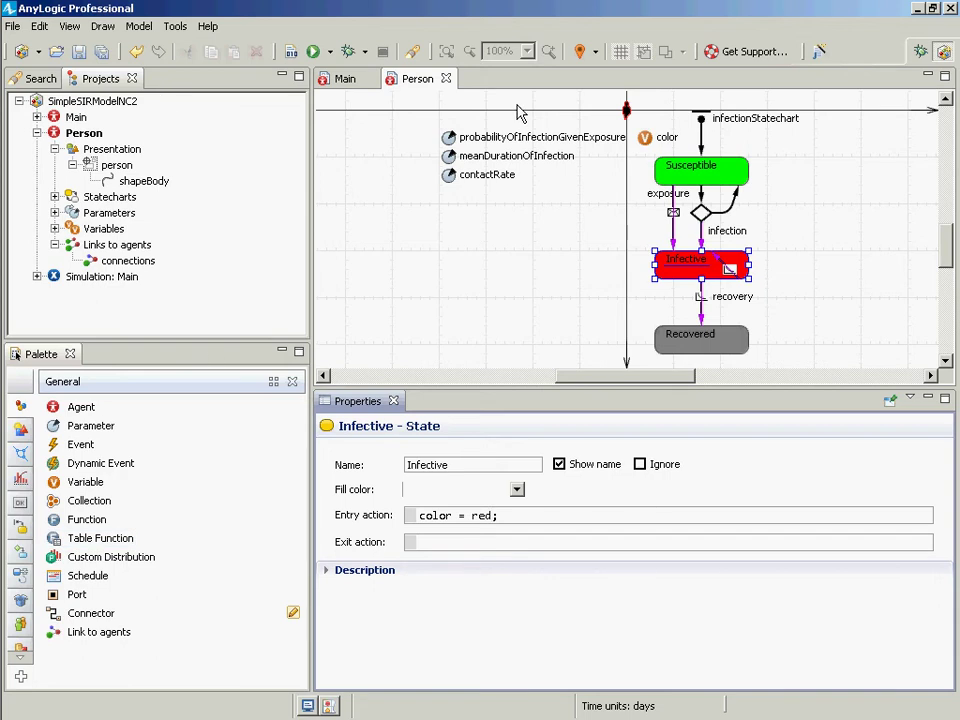
- Replace the static fill color of the person figure's shapeBody curve with the dynamic expression color
{"action": "left_click", "coordinate": [626, 110]}
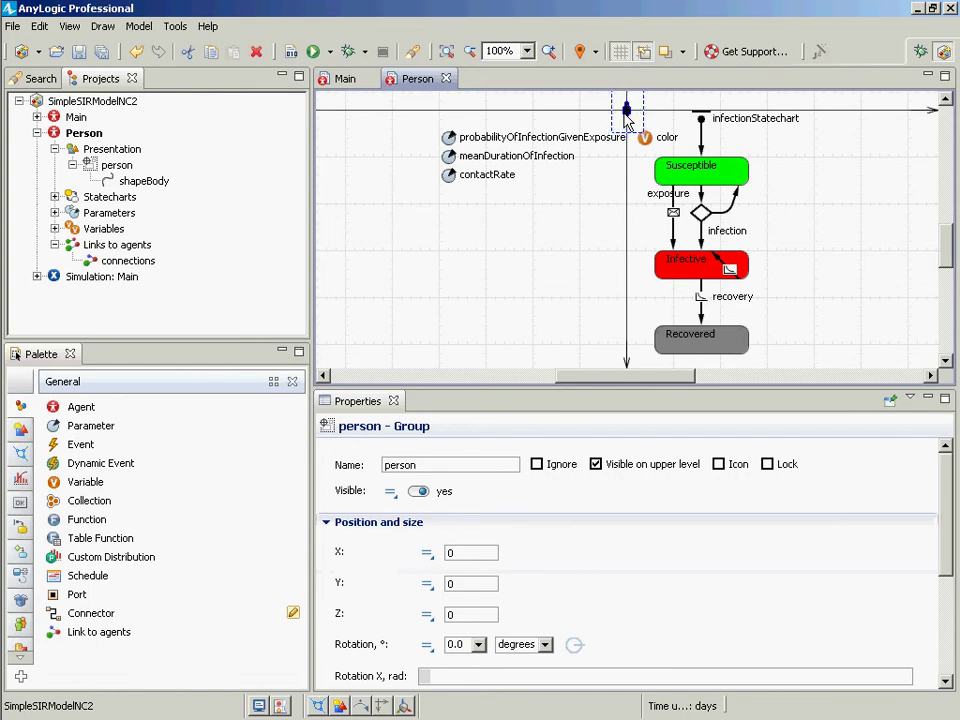
{"action": "left_click", "coordinate": [158, 186]}
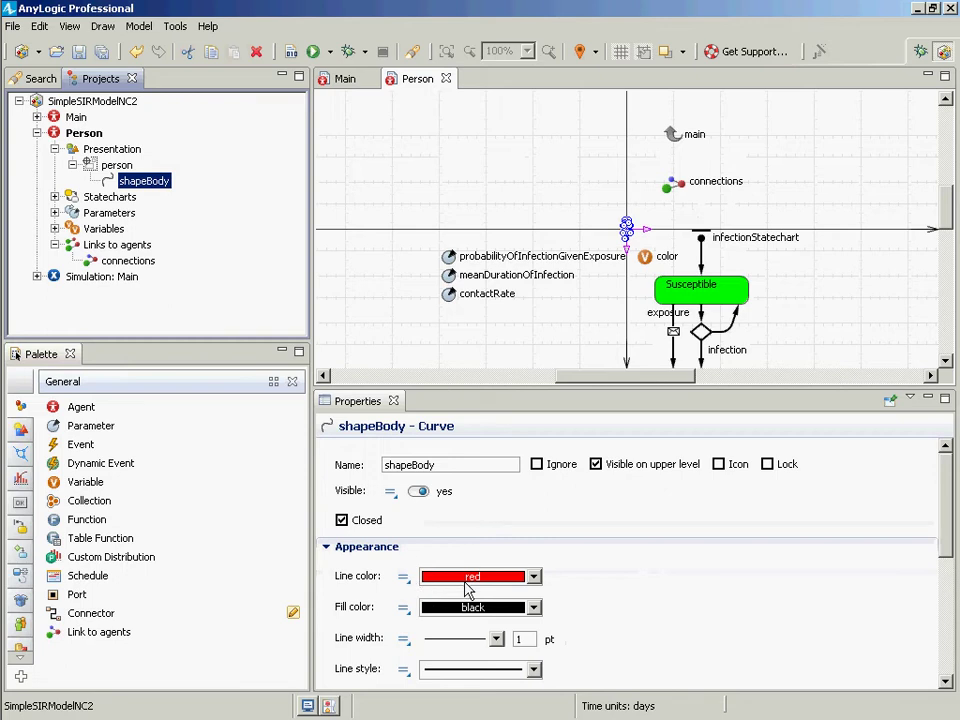
{"action": "left_click", "coordinate": [289, 51]}
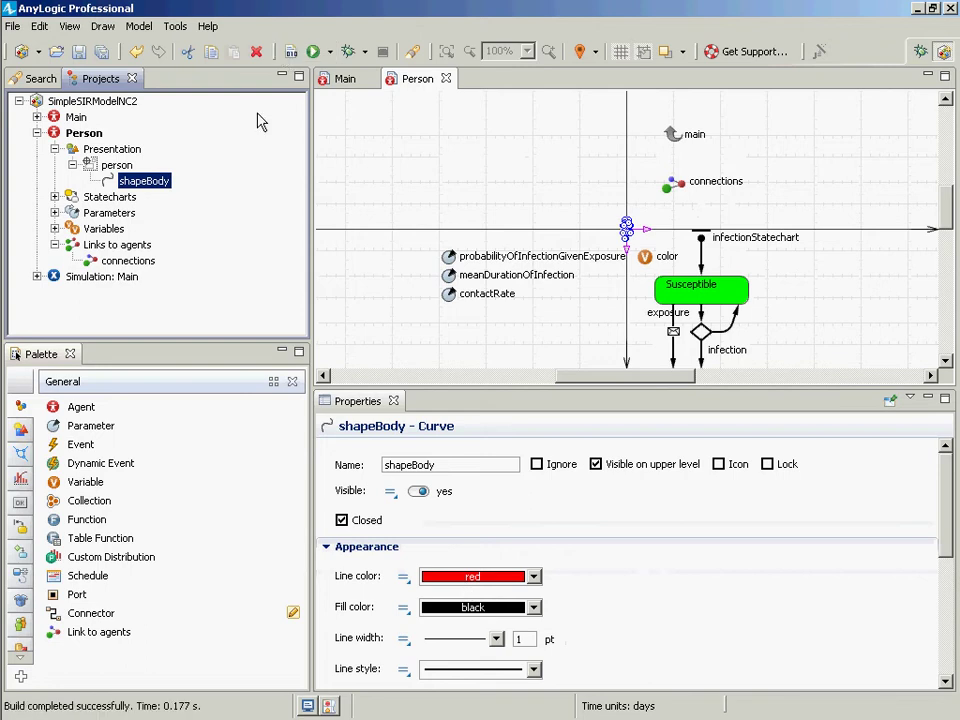
{"action": "left_click", "coordinate": [404, 579]}
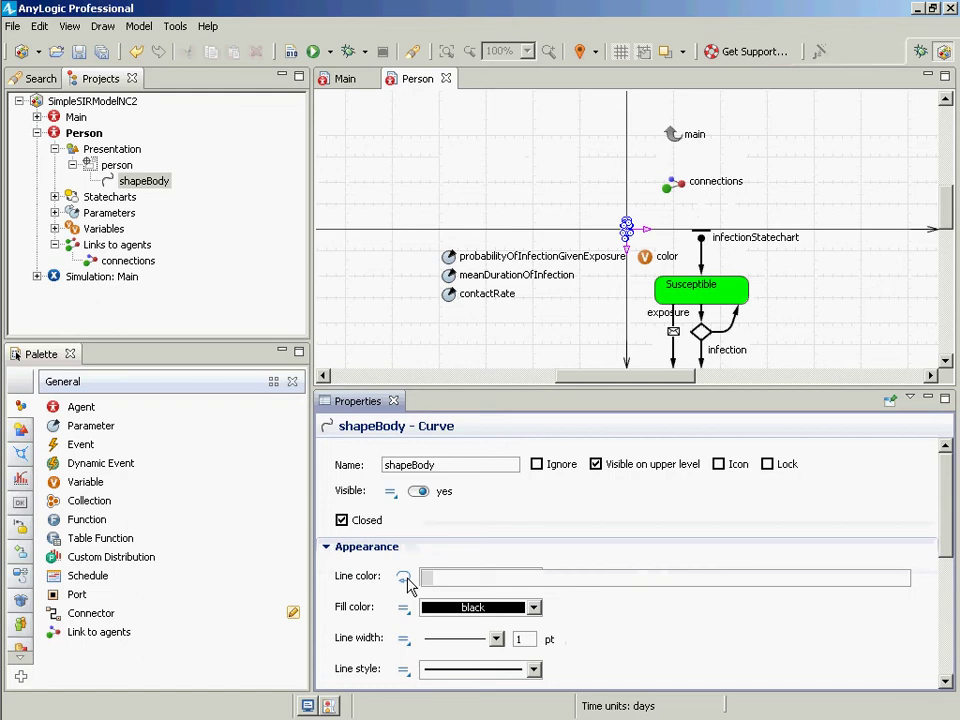
{"action": "left_click", "coordinate": [404, 579]}
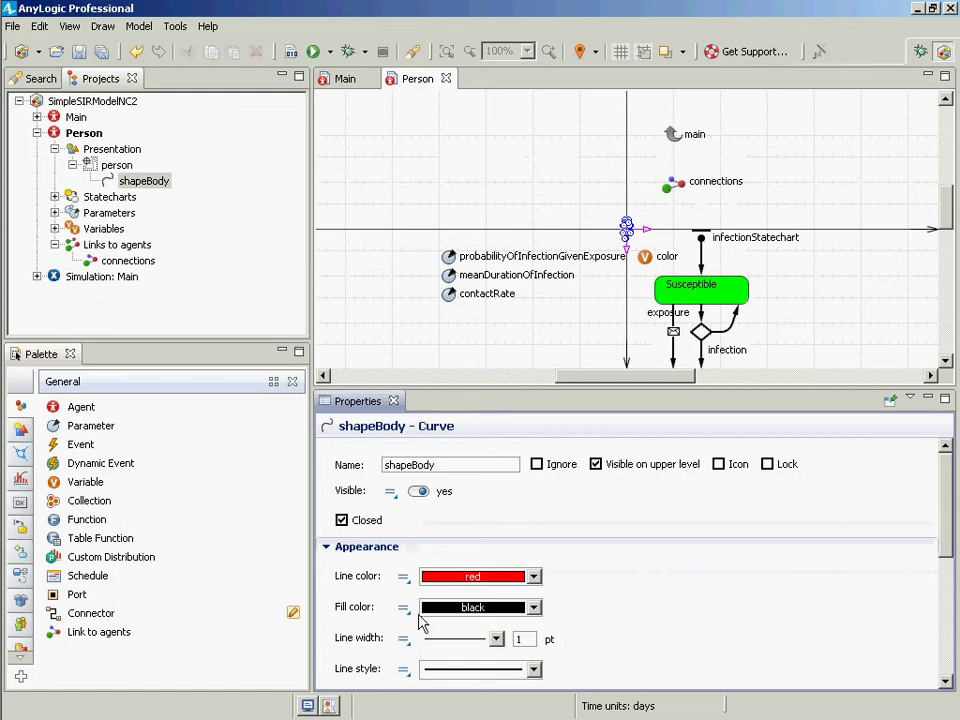
{"action": "left_click", "coordinate": [404, 609]}
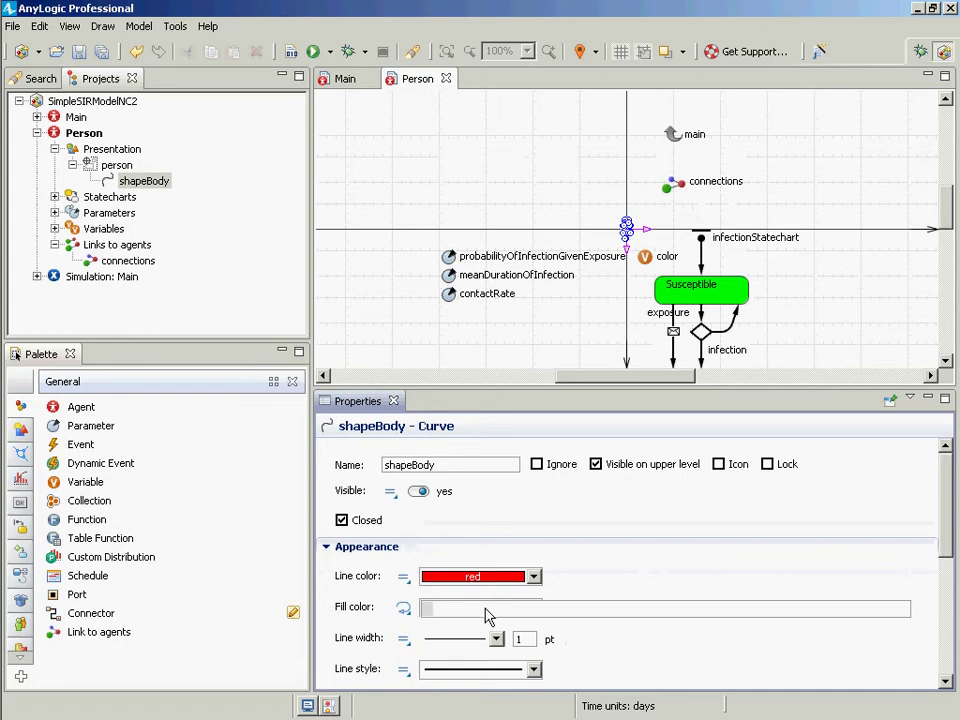
{"action": "type", "text": "color"}
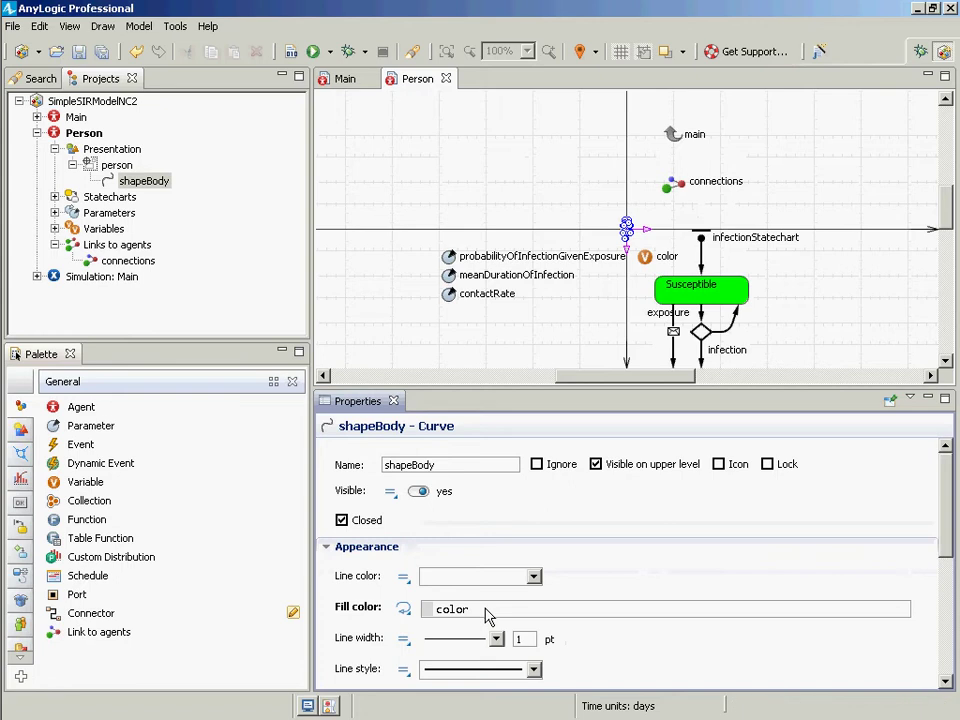
- Prefix the shapeBody fill color expression with this. so it reads this.color, and build the model
{"action": "key", "text": "Home"}
{"action": "type", "text": "this."}
{"action": "left_click", "coordinate": [291, 52]}
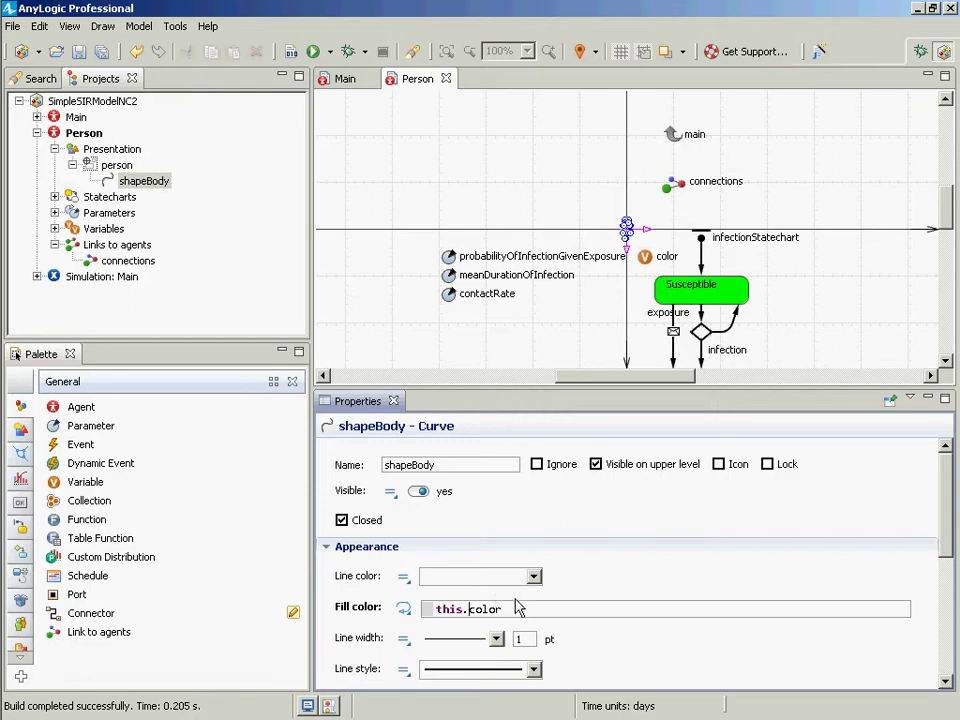
{"action": "left_click_drag", "start_coordinate": [508, 612], "coordinate": [343, 593]}
- Set probabilityOfInfectionGivenExposure to 0.04 for the population agents in Main
{"action": "left_click", "coordinate": [37, 117]}
{"action": "left_click", "coordinate": [55, 149]}
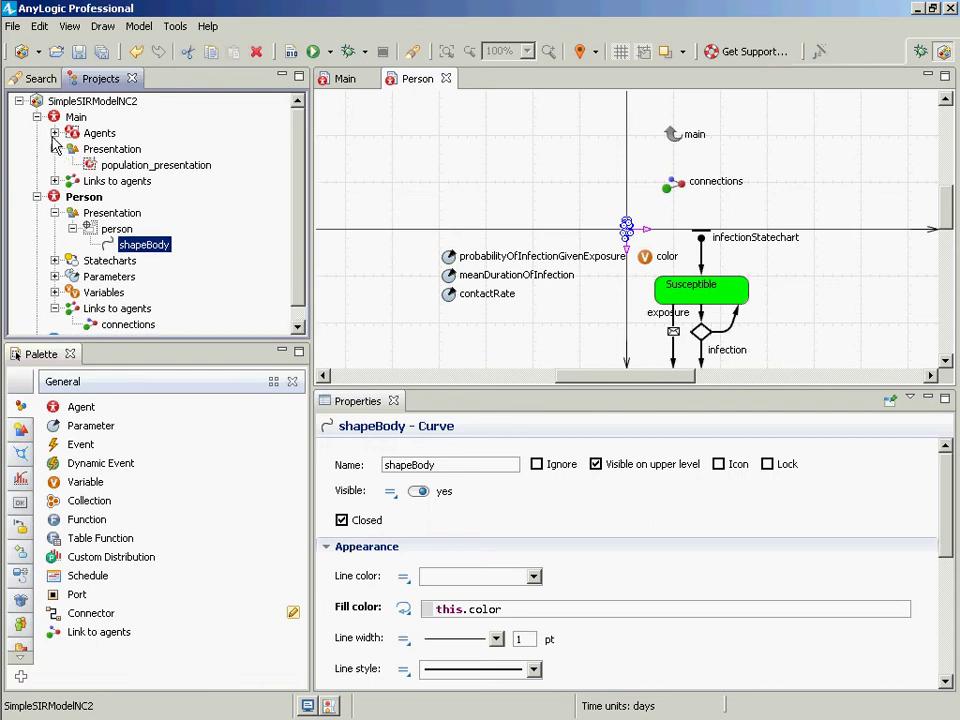
{"action": "left_click", "coordinate": [74, 117]}
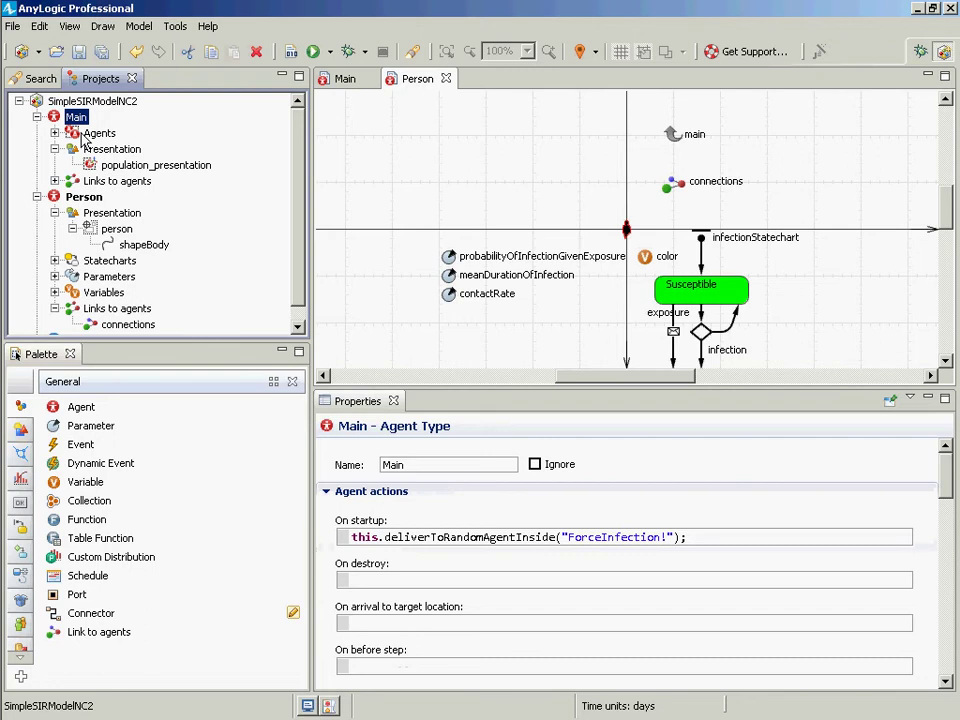
{"action": "left_click", "coordinate": [55, 133]}
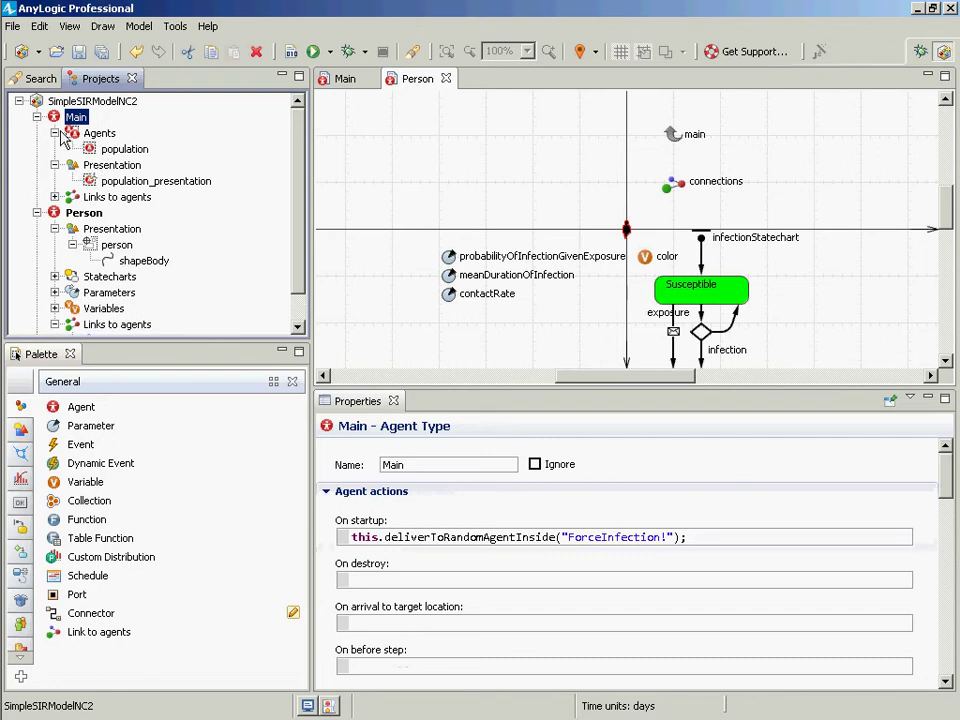
{"action": "left_click", "coordinate": [122, 149]}
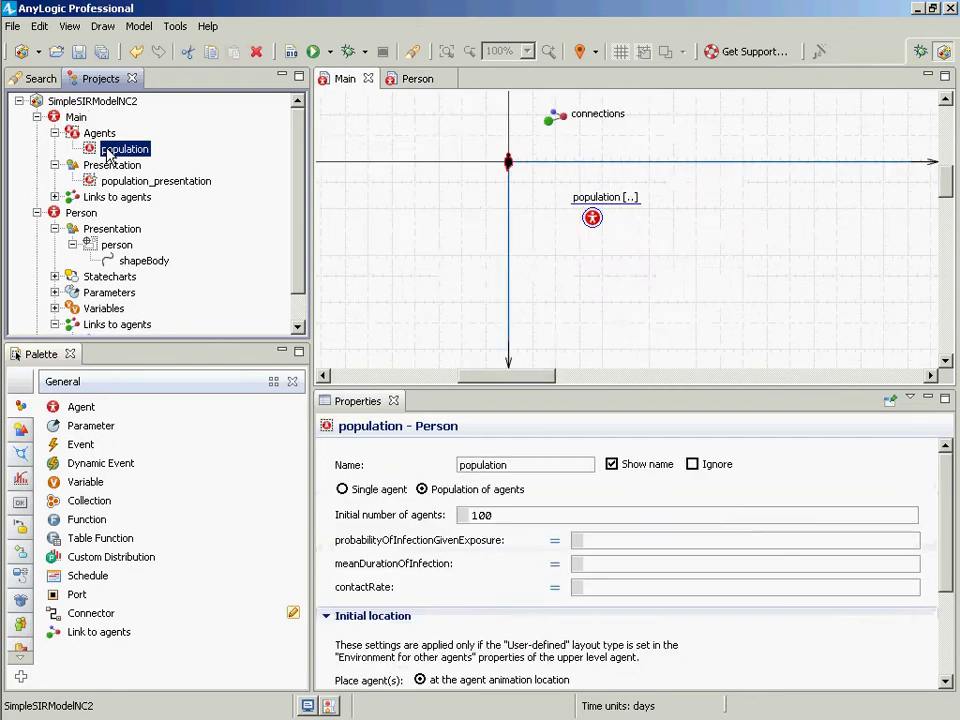
{"action": "left_click", "coordinate": [620, 555]}
{"action": "left_click", "coordinate": [618, 545]}
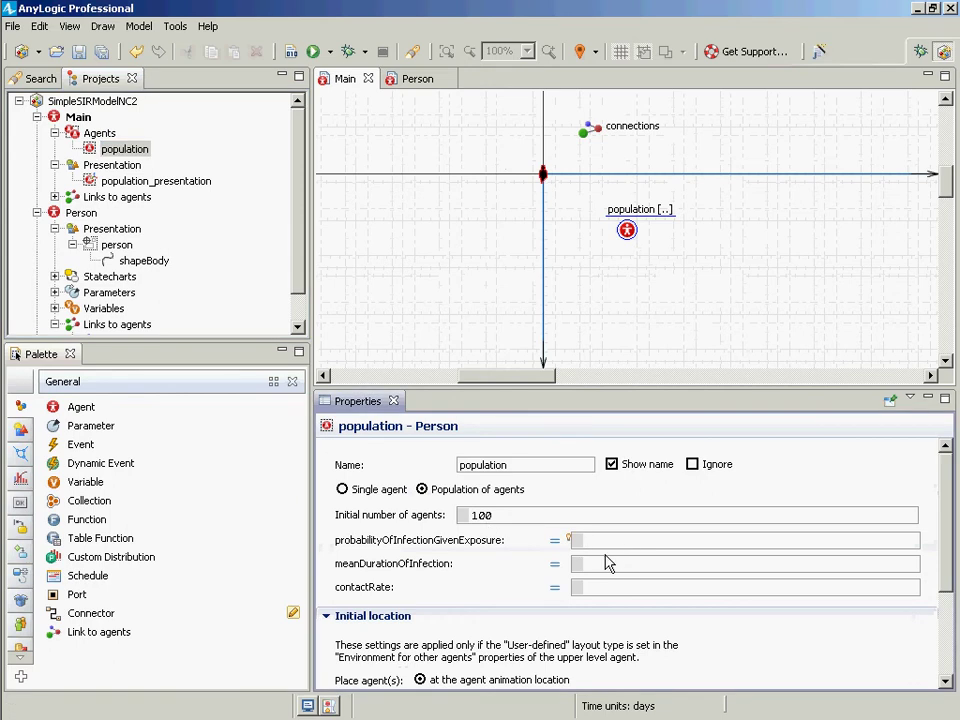
{"action": "type", "text": "0.04"}
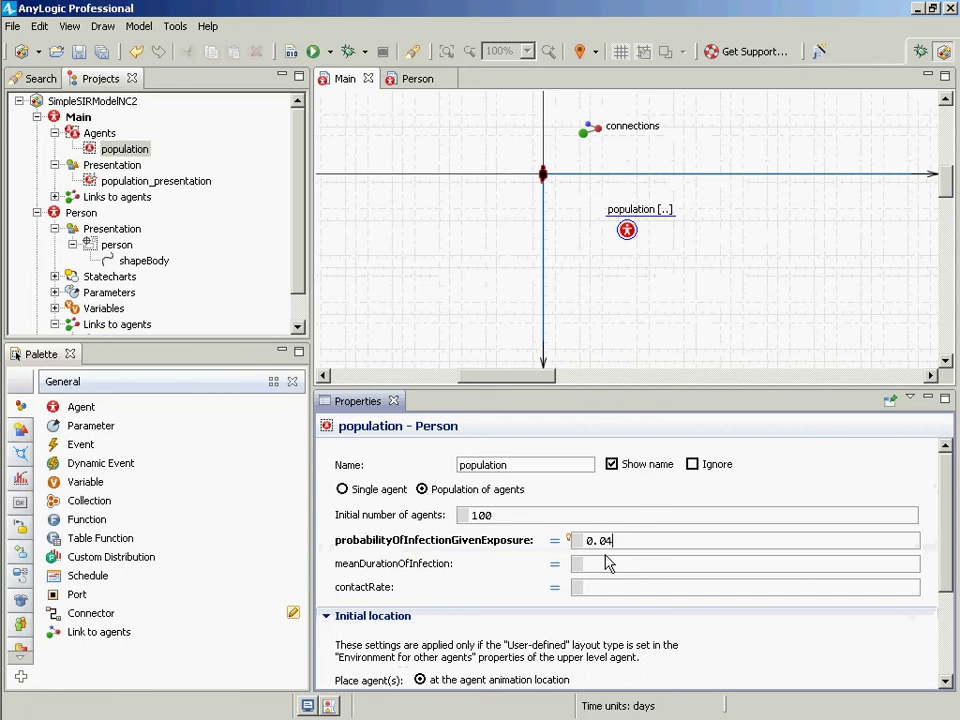
- Set the population's meanDurationOfInfection to 10 and contactRate to 10, and save the model
{"action": "left_click", "coordinate": [607, 565]}
{"action": "type", "text": "1"}
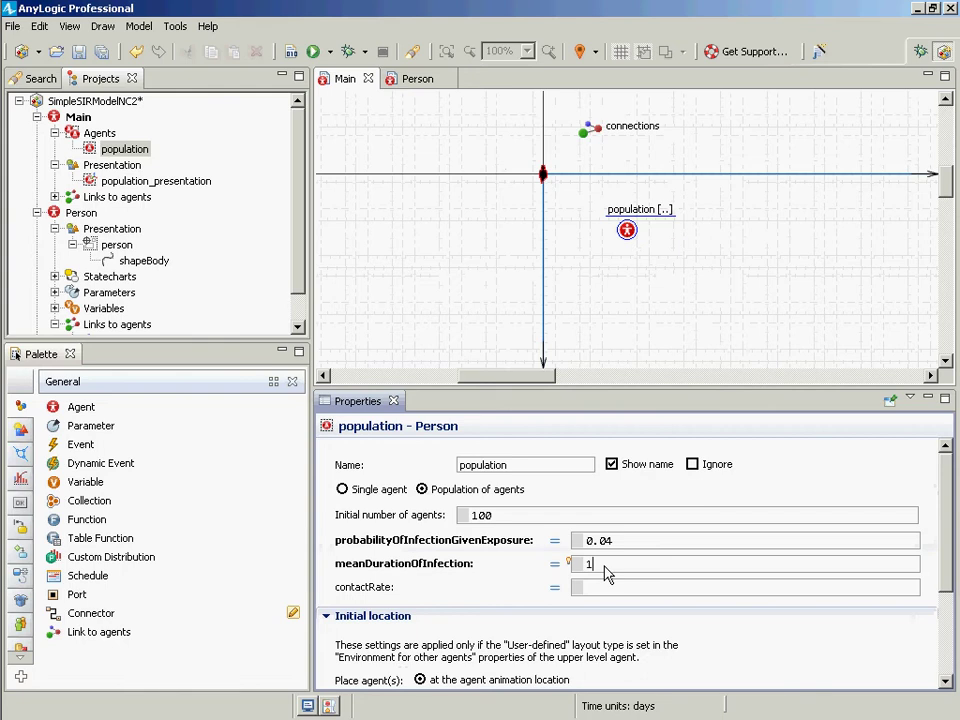
{"action": "type", "text": "0"}
{"action": "left_click", "coordinate": [578, 587]}
{"action": "type", "text": "10"}
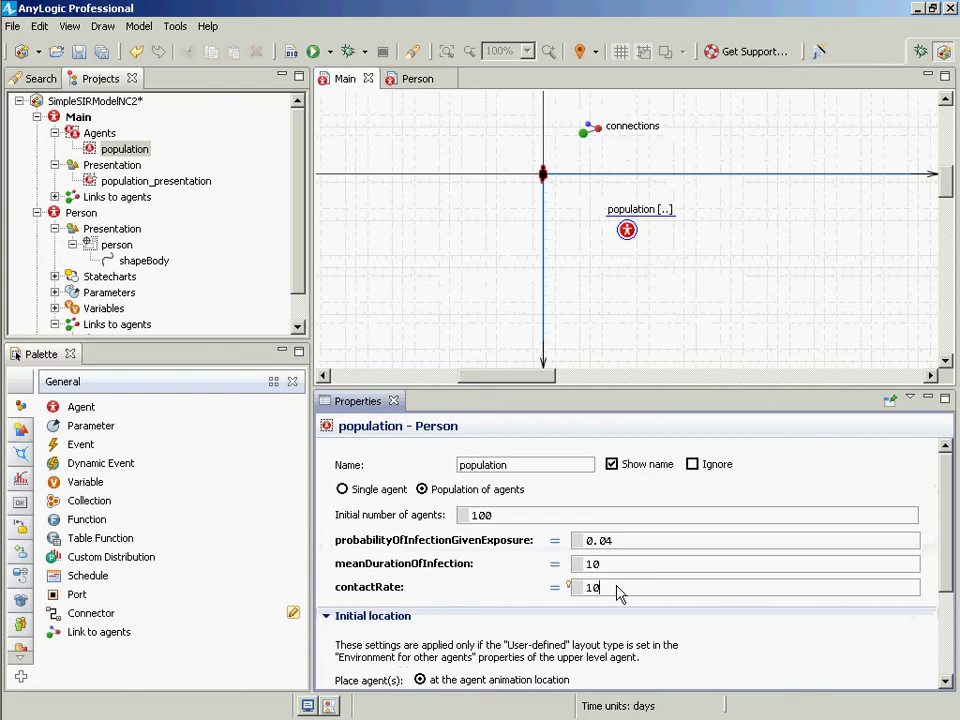
{"action": "key", "text": "ctrl+s"}
- Change the population's probabilityOfInfectionGivenExposure to 0.1, and save and build the model
{"action": "left_click", "coordinate": [598, 540]}
{"action": "left_click_drag", "start_coordinate": [609, 541], "coordinate": [597, 539]}
{"action": "type", "text": "1"}
{"action": "key", "text": "ctrl+s"}
{"action": "left_click", "coordinate": [291, 51]}
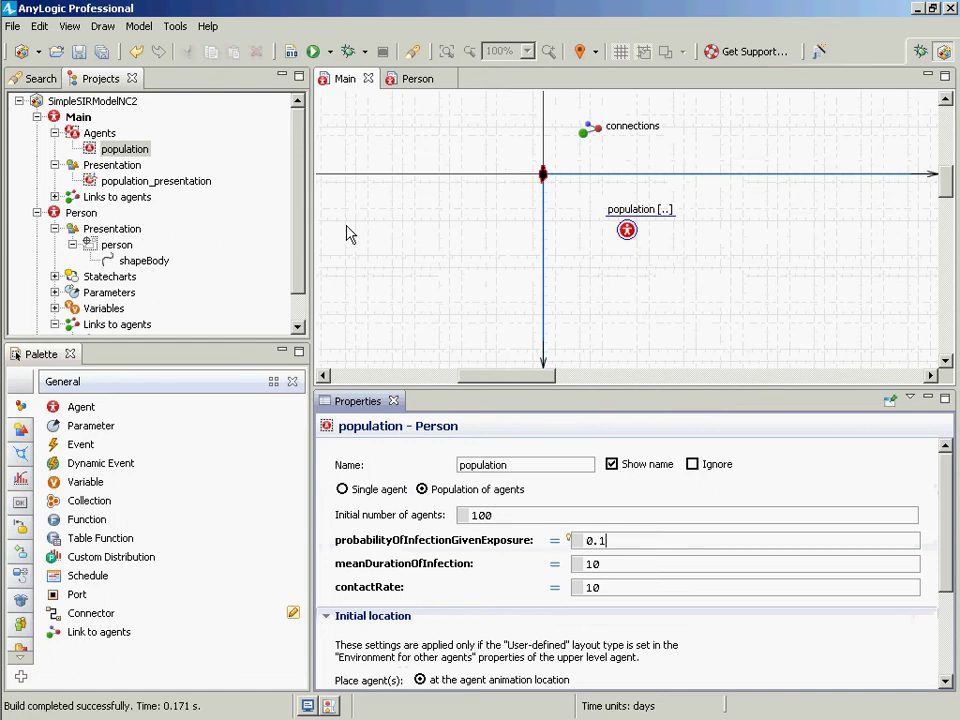
- Run the Simulation experiment to watch the infection spread through the network, and close the simulation window
{"action": "scroll", "coordinate": [300, 236], "scroll_direction": "down", "scroll_amount": 1}
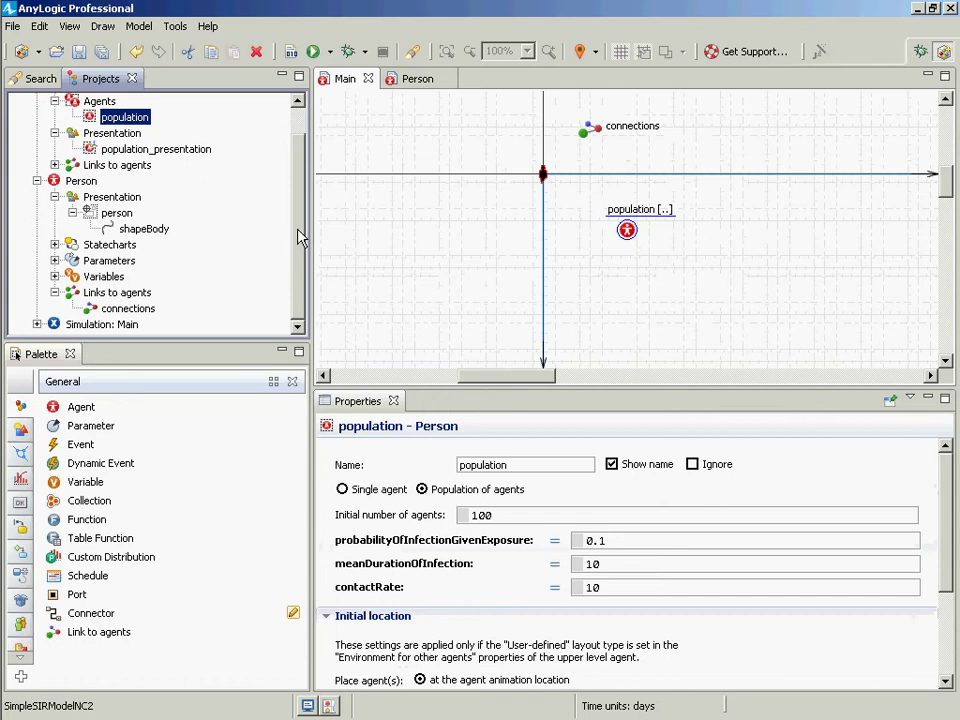
{"action": "right_click", "coordinate": [108, 325]}
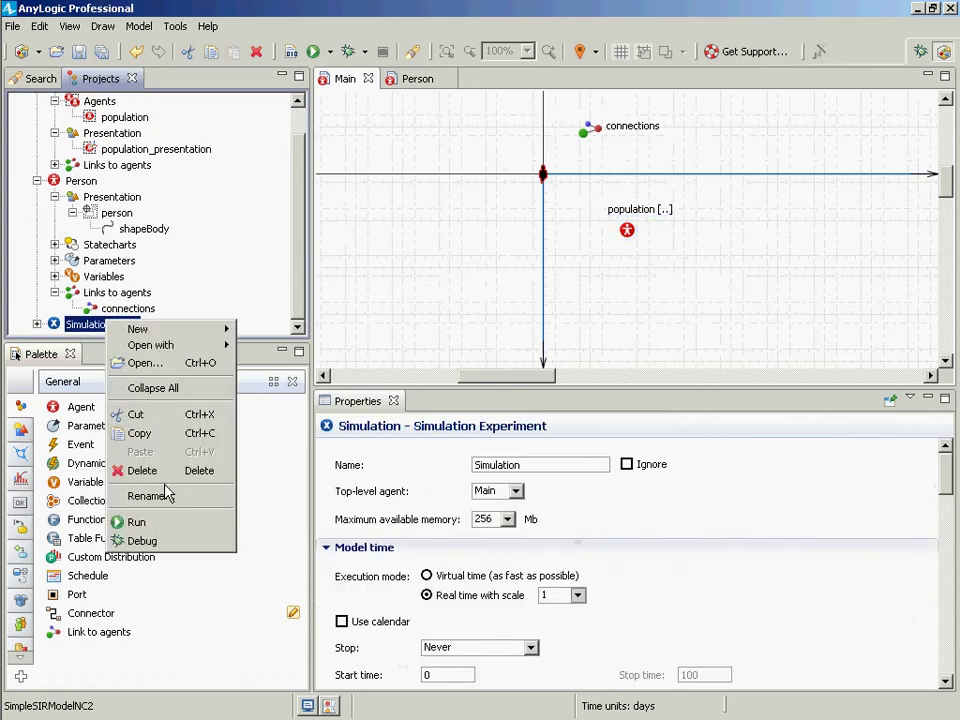
{"action": "left_click", "coordinate": [171, 524]}
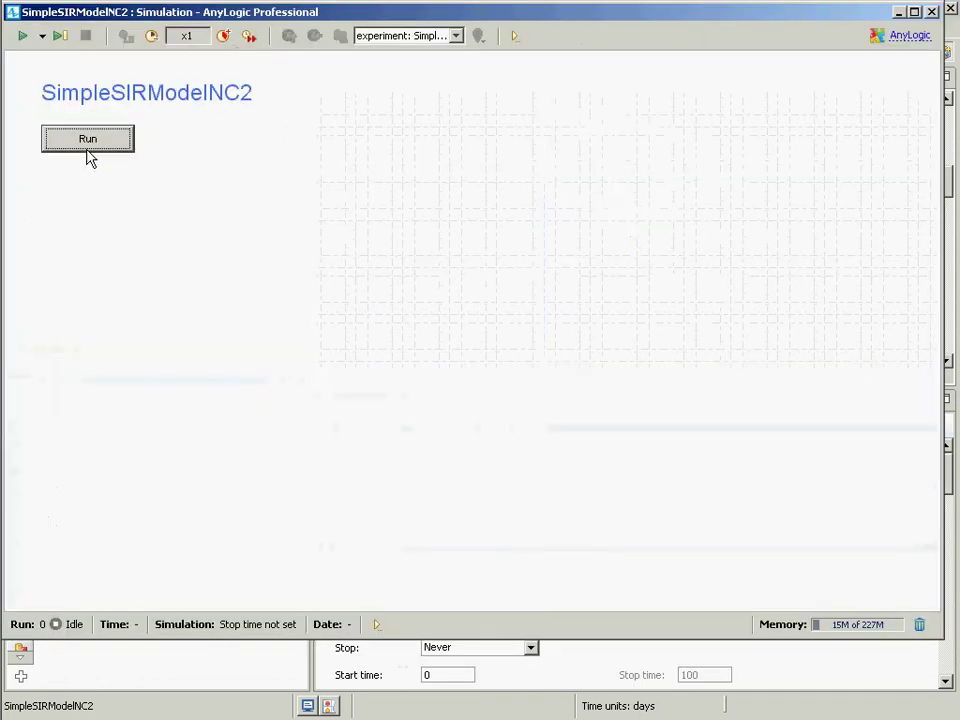
{"action": "left_click", "coordinate": [87, 142]}
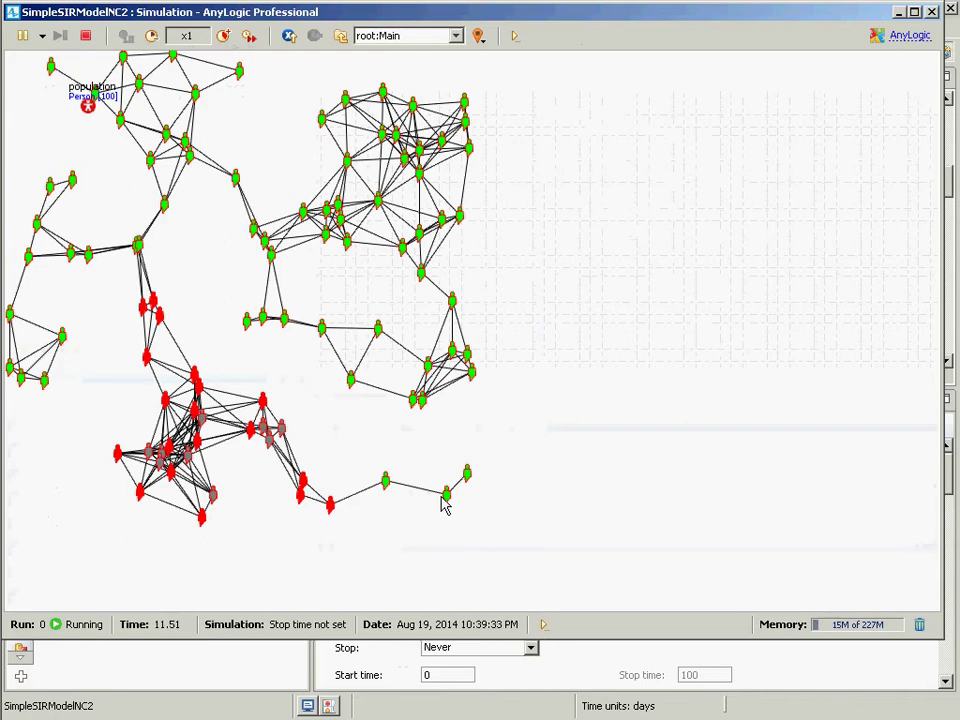
{"action": "left_click", "coordinate": [932, 11]}
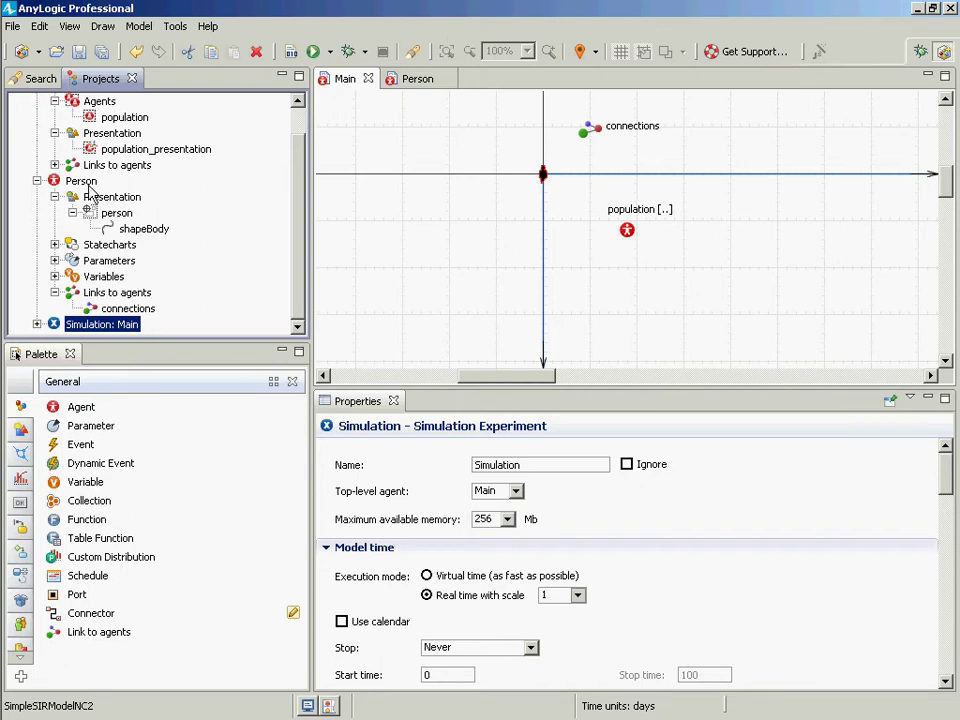
- Review the population's parameter values and the startup action of the Main agent type
{"action": "scroll", "coordinate": [300, 140], "scroll_direction": "up", "scroll_amount": 1}
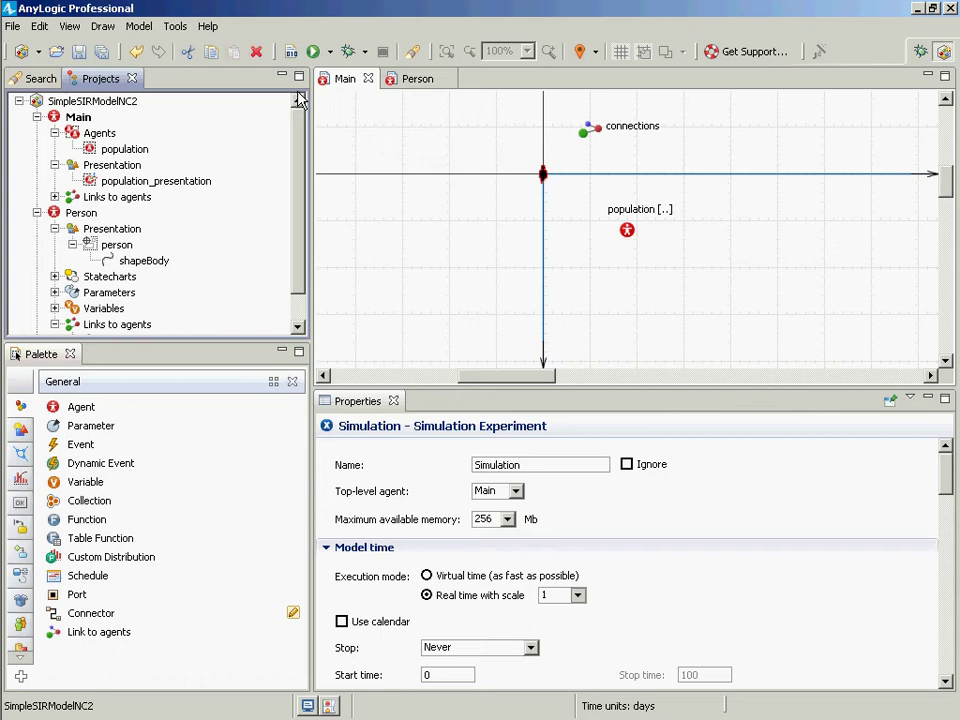
{"action": "left_click", "coordinate": [44, 118]}
{"action": "left_click", "coordinate": [76, 117]}
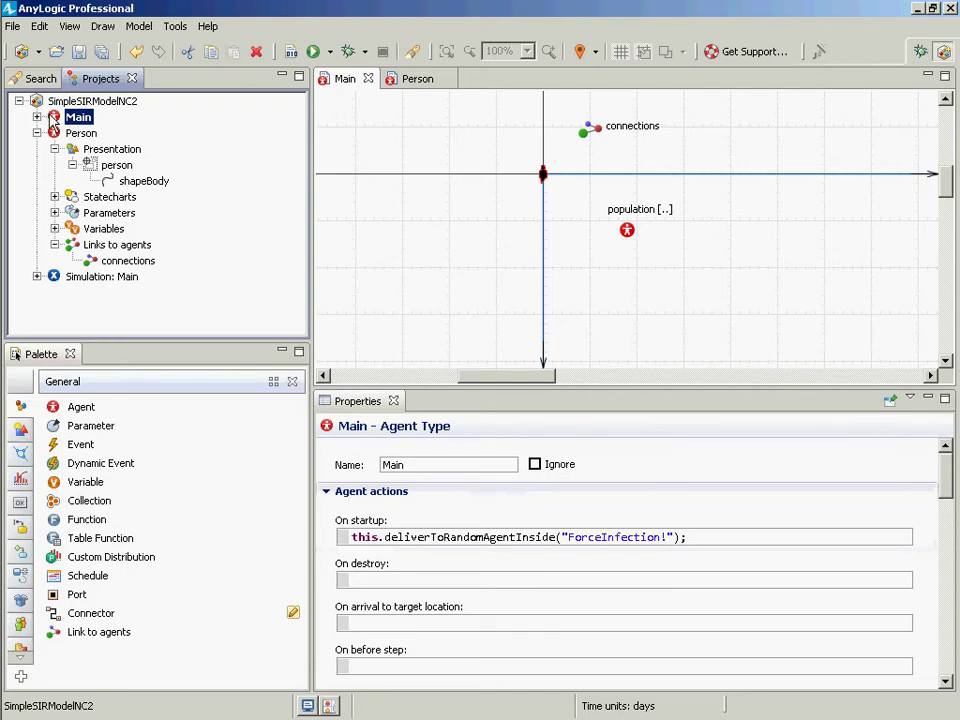
{"action": "left_click", "coordinate": [37, 117]}
{"action": "left_click", "coordinate": [123, 148]}
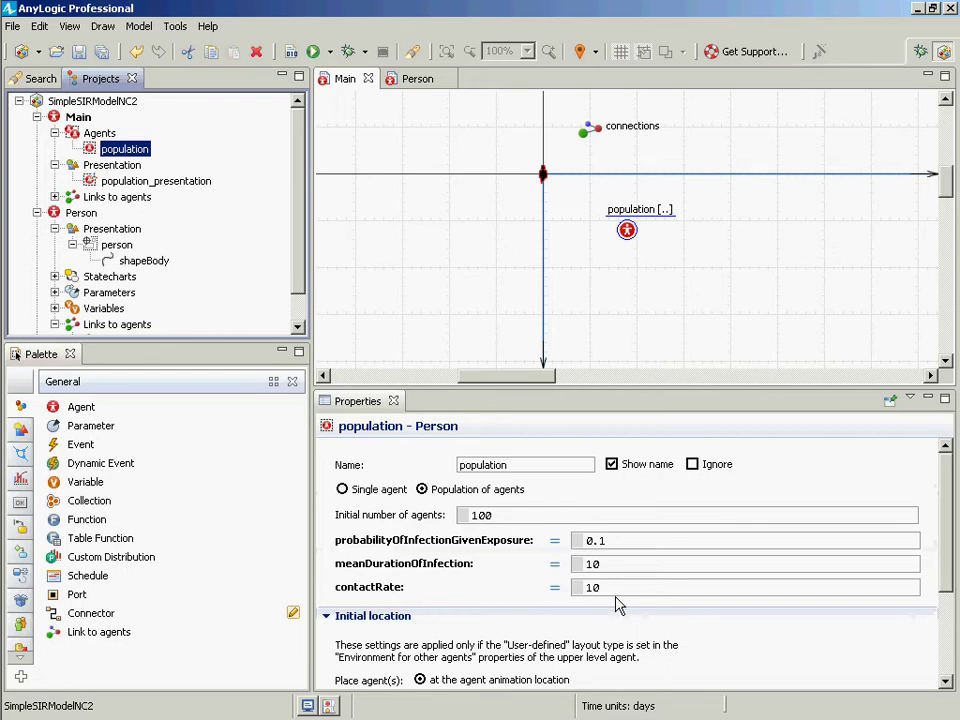
{"action": "left_click", "coordinate": [77, 117]}
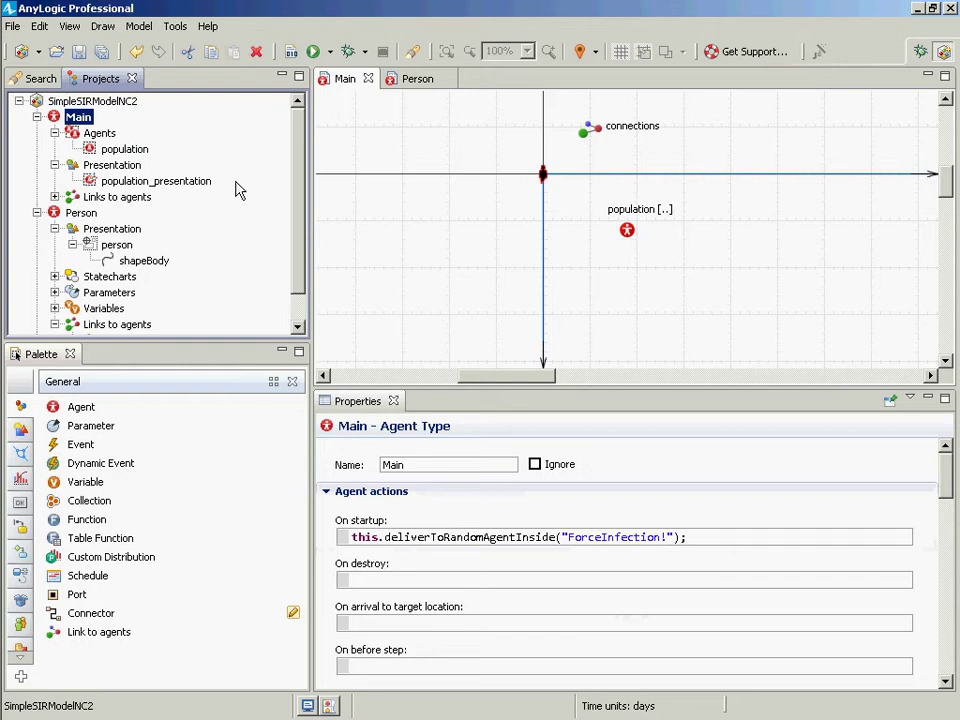
{"action": "left_click", "coordinate": [397, 538]}
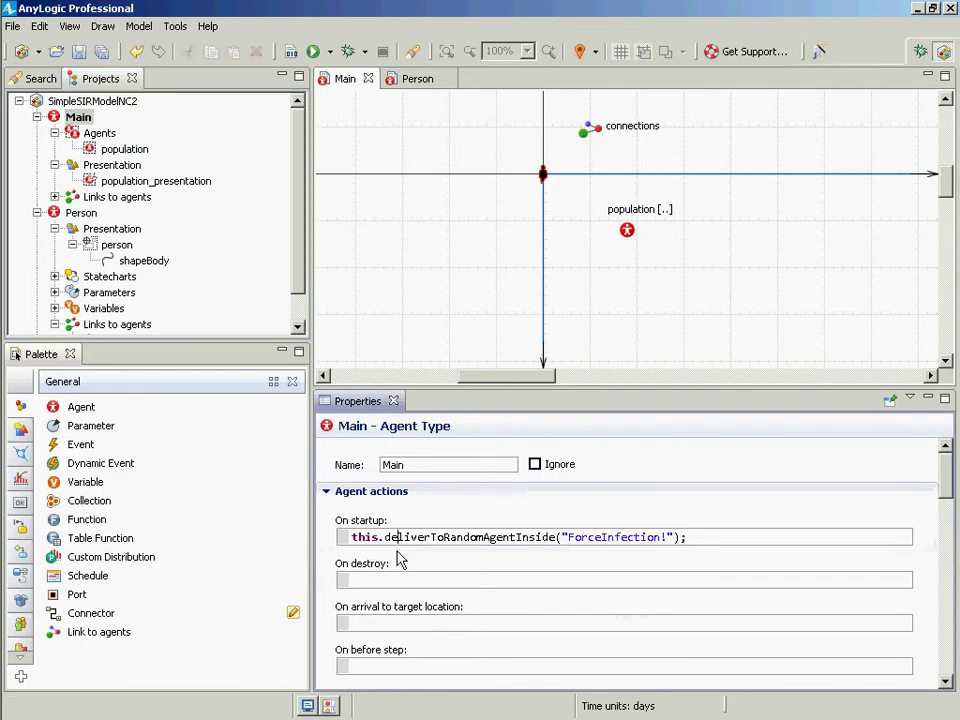
{"action": "key", "text": "Home"}
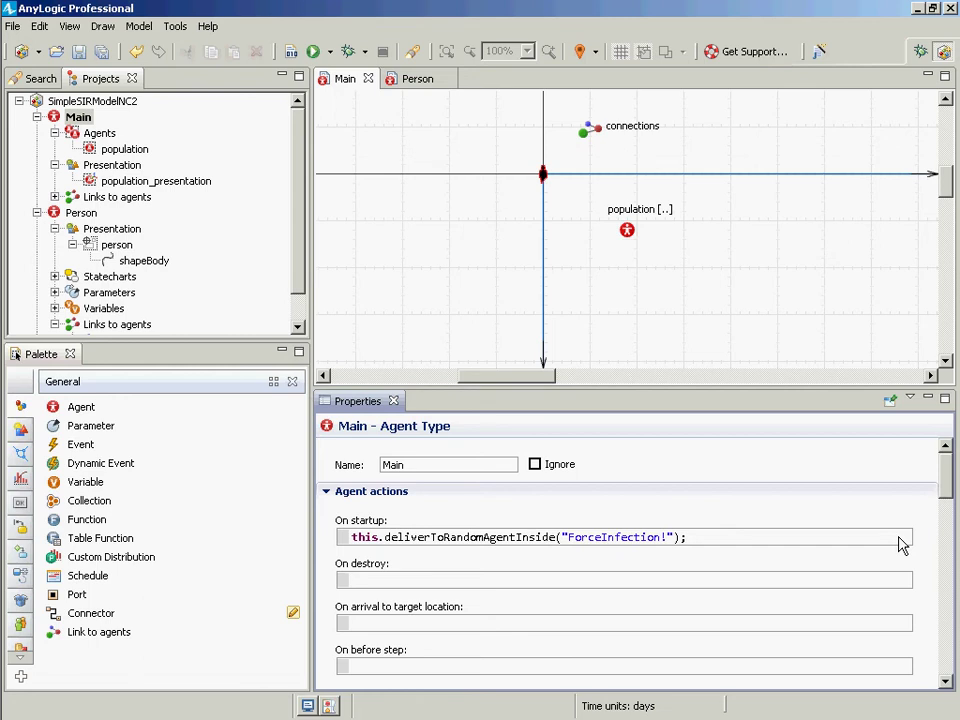
{"action": "key", "text": "ctrl+s"}
{"action": "left_click", "coordinate": [627, 231]}
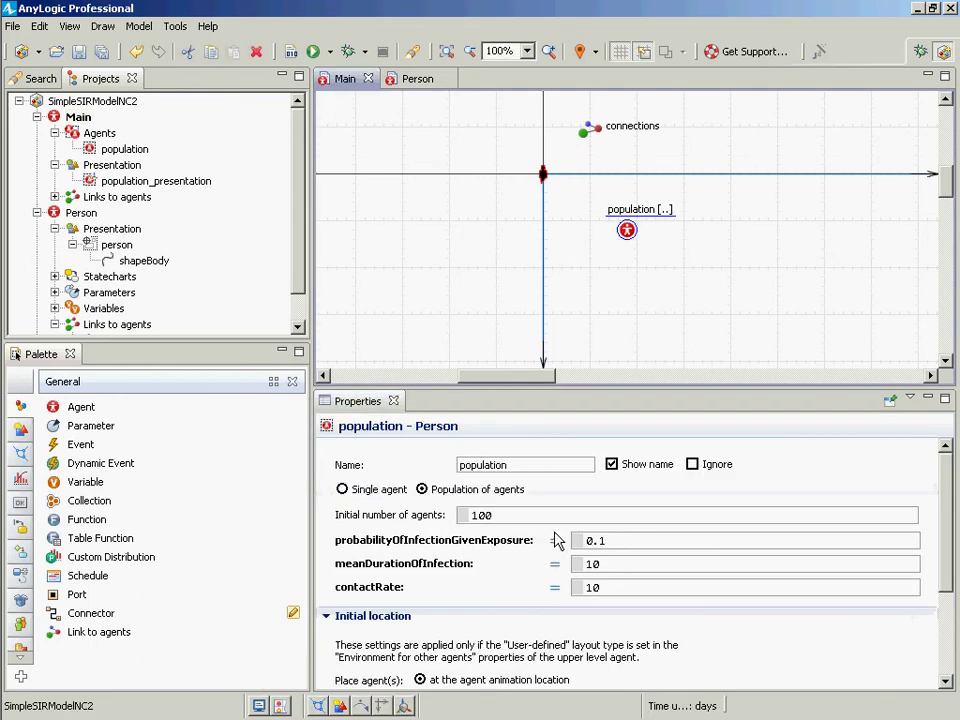
{"action": "left_click", "coordinate": [377, 231]}
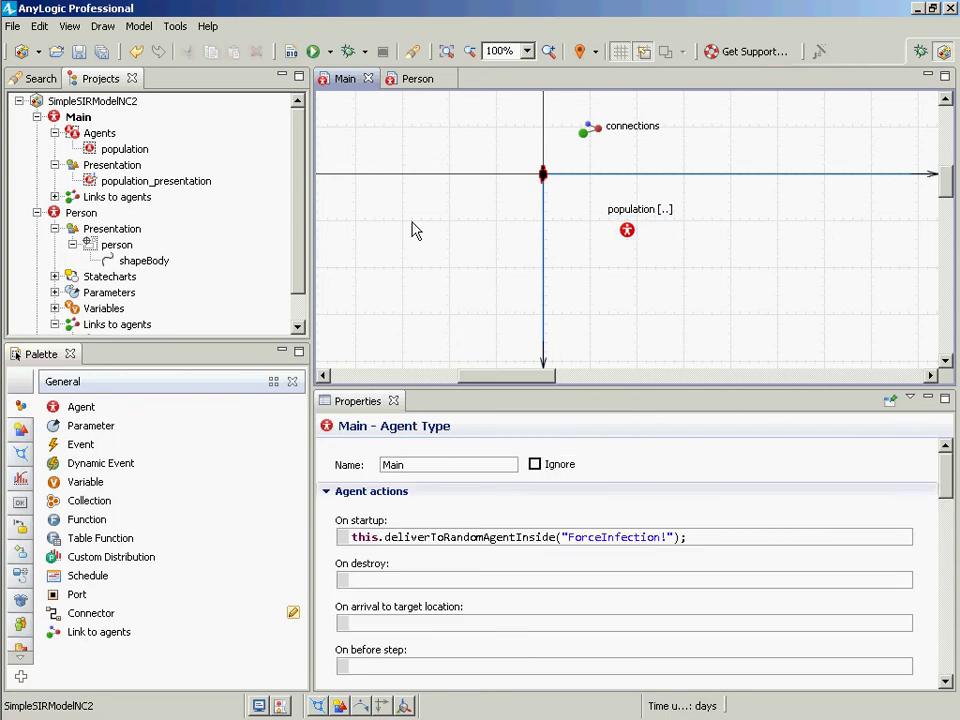
- Add a Count statistic to the population and name it countInfectoive
{"action": "left_click", "coordinate": [627, 230]}
{"action": "left_click_drag", "start_coordinate": [944, 452], "coordinate": [945, 567]}
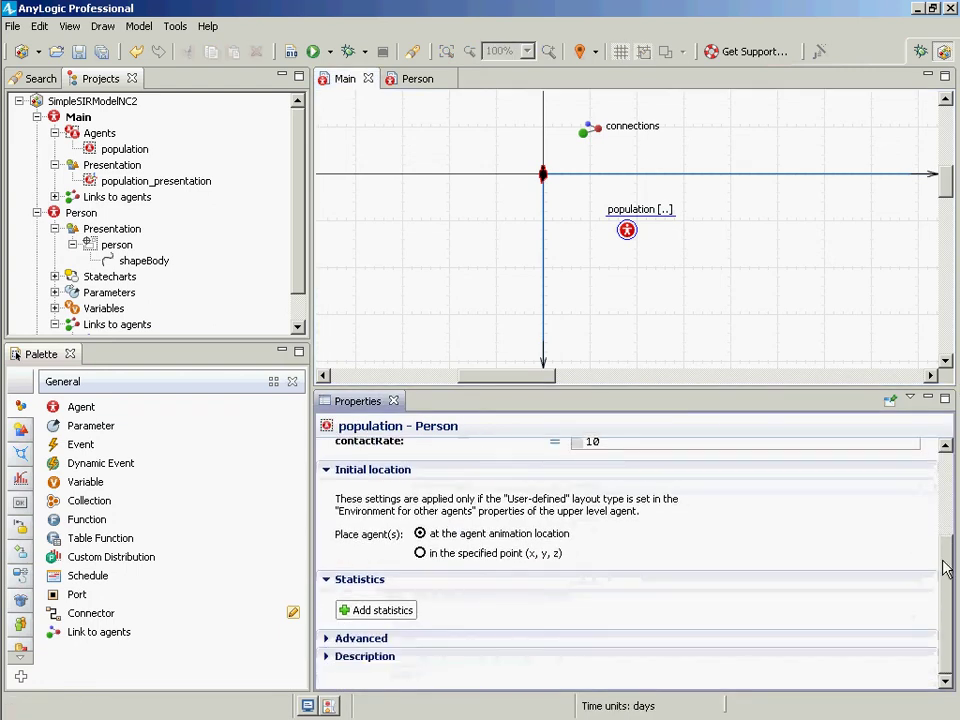
{"action": "left_click", "coordinate": [394, 614]}
{"action": "left_click_drag", "start_coordinate": [512, 617], "coordinate": [386, 610]}
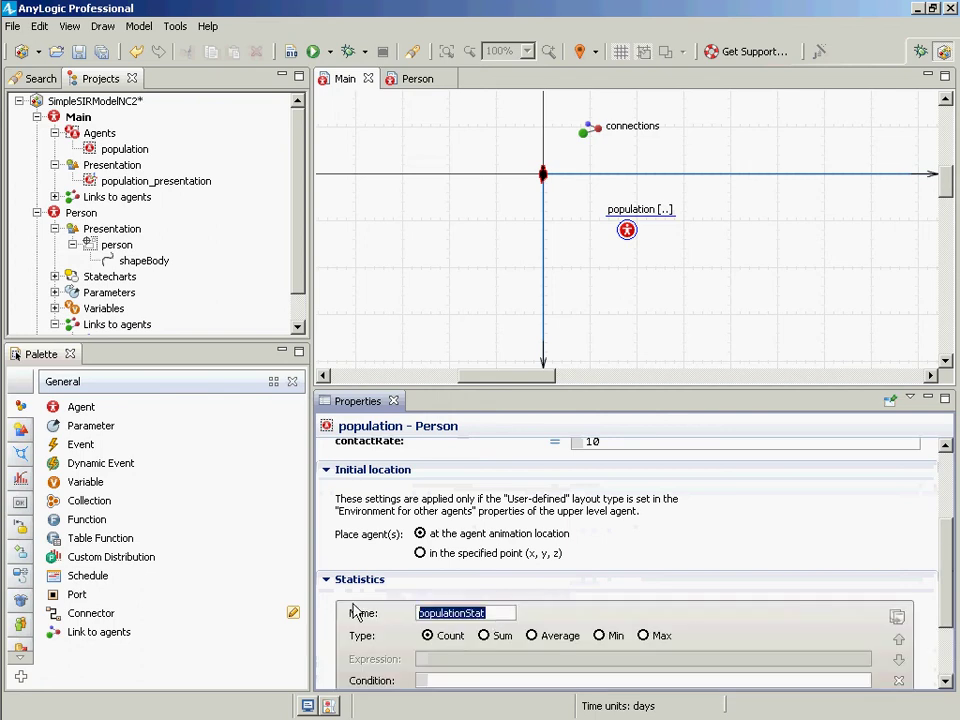
{"action": "type", "text": "countInfection"}
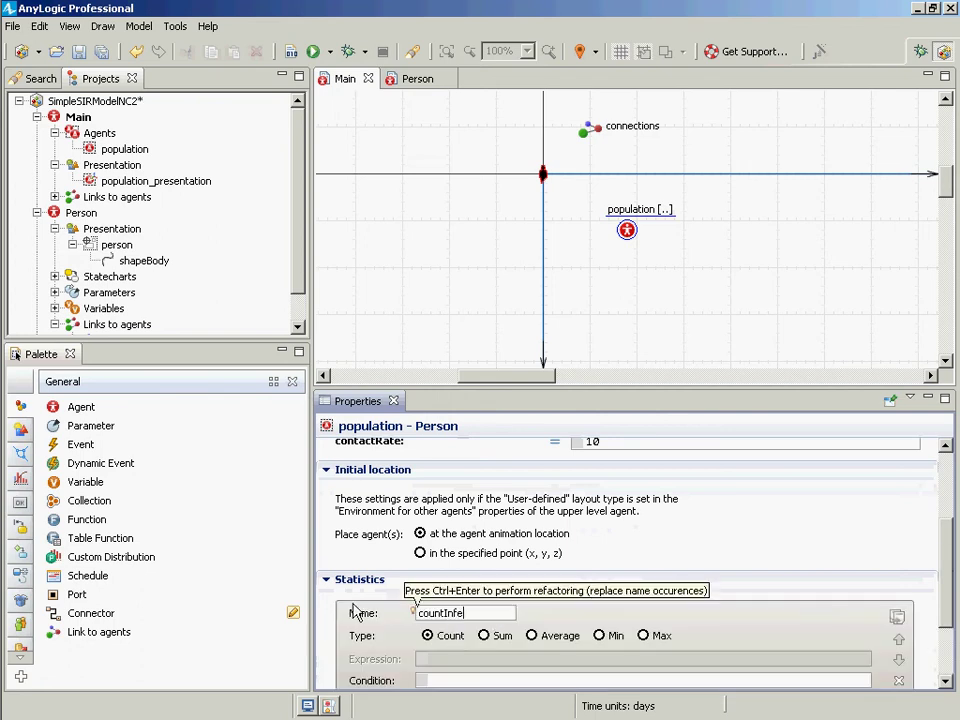
{"action": "key", "text": "BackSpace"}
{"action": "key", "text": "BackSpace"}
{"action": "key", "text": "BackSpace"}
{"action": "key", "text": "BackSpace"}
{"action": "key", "text": "BackSpace"}
{"action": "type", "text": "ctoive"}
{"action": "scroll", "coordinate": [400, 600], "scroll_direction": "down", "scroll_amount": 3}
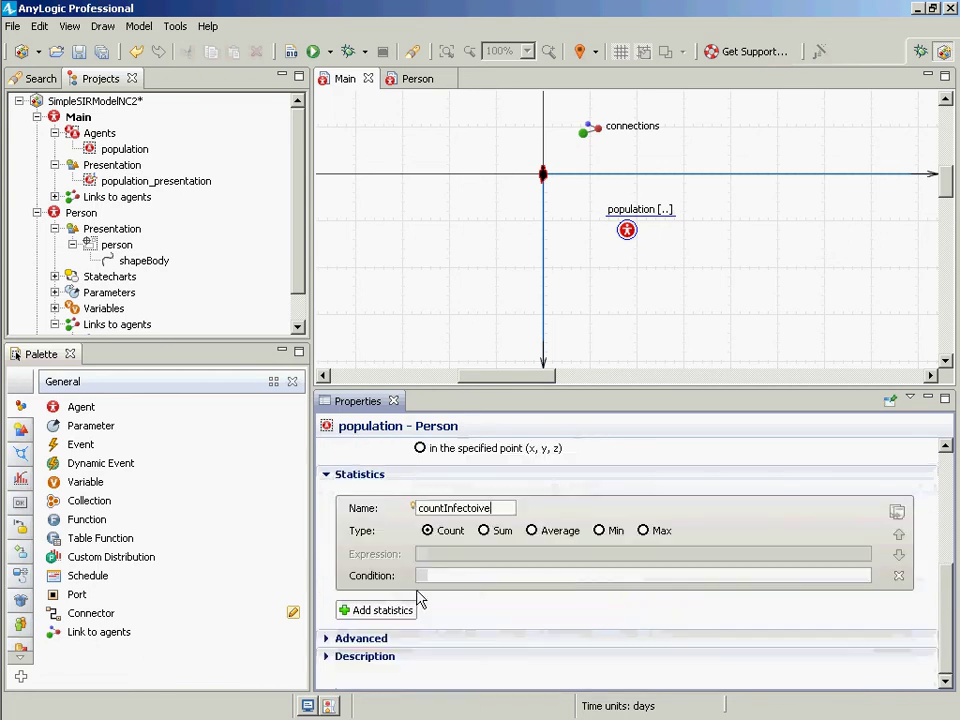
- Set the statistic's condition to item.infectionStatechart.isStateActive(Person.Infective) and save the model
{"action": "left_click", "coordinate": [445, 580]}
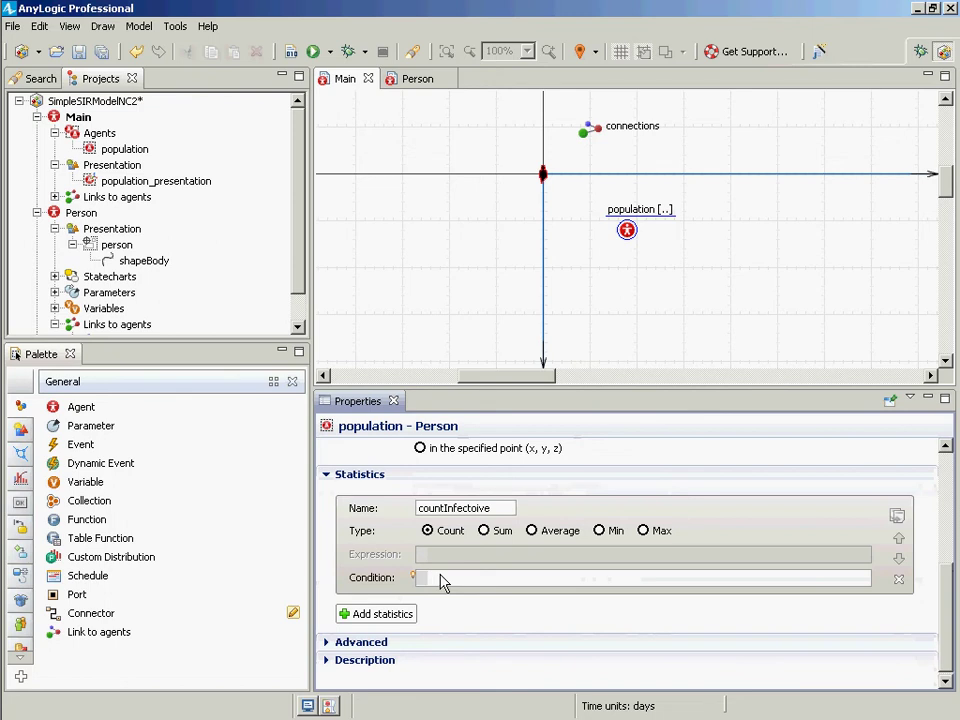
{"action": "mouse_move", "coordinate": [415, 580]}
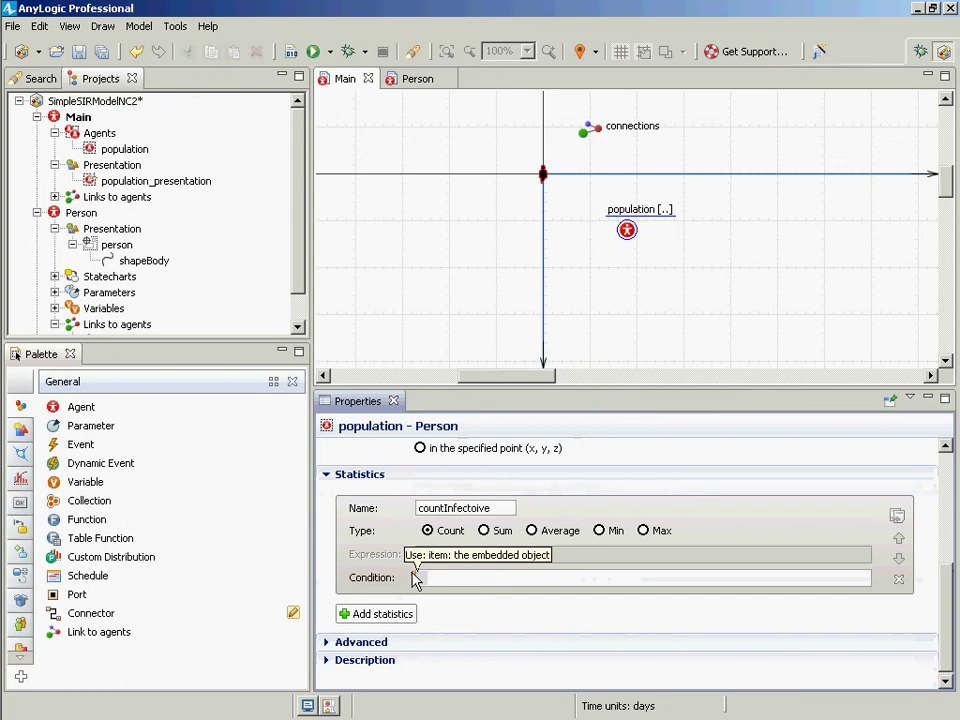
{"action": "type", "text": "item."}
{"action": "type", "text": "Infective"}
{"action": "key", "text": "BackSpace"}
{"action": "key", "text": "BackSpace"}
{"action": "key", "text": "BackSpace"}
{"action": "key", "text": "BackSpace"}
{"action": "key", "text": "BackSpace"}
{"action": "key", "text": "BackSpace"}
{"action": "key", "text": "BackSpace"}
{"action": "key", "text": "BackSpace"}
{"action": "key", "text": "BackSpace"}
{"action": "key", "text": "BackSpace"}
{"action": "type", "text": ".in"}
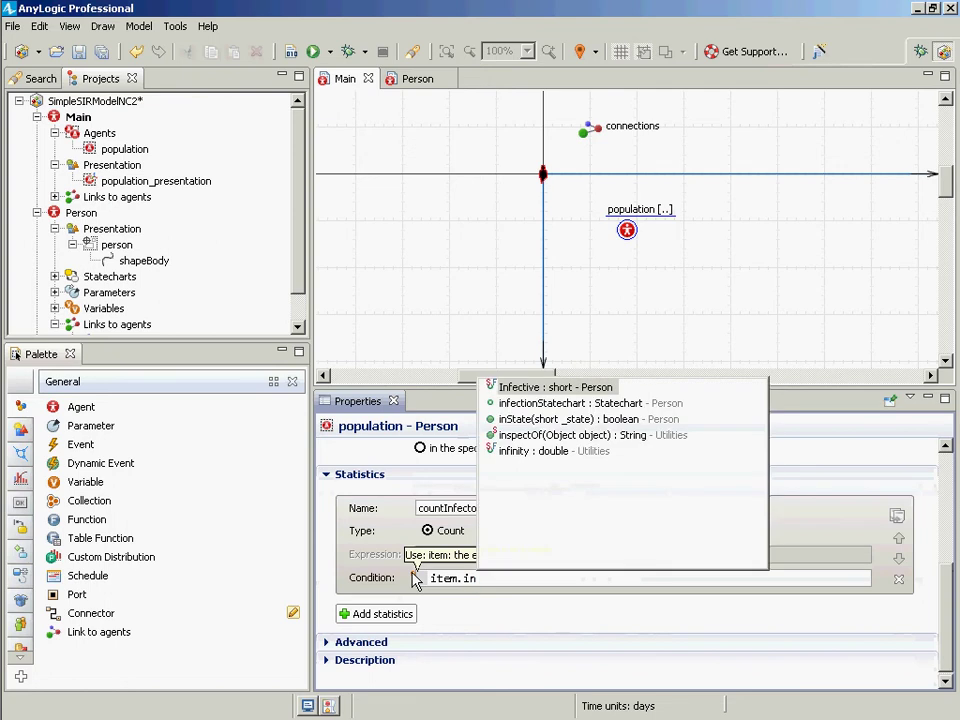
{"action": "key", "text": "Down"}
{"action": "key", "text": "Return"}
{"action": "type", "text": ".i"}
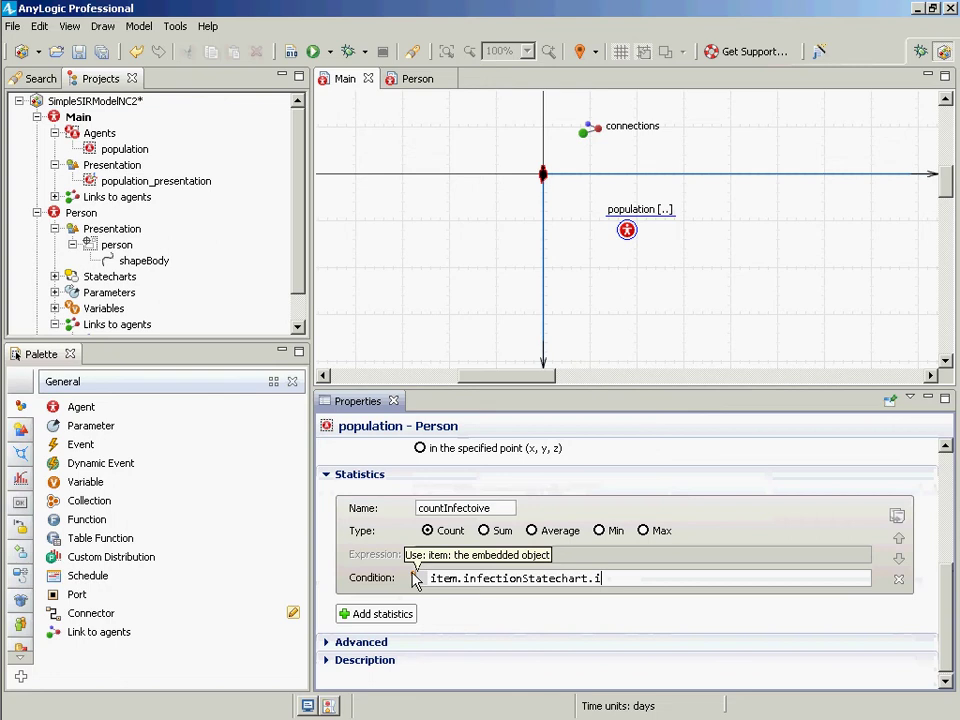
{"action": "type", "text": "sStat"}
{"action": "key", "text": "ctrl+space"}
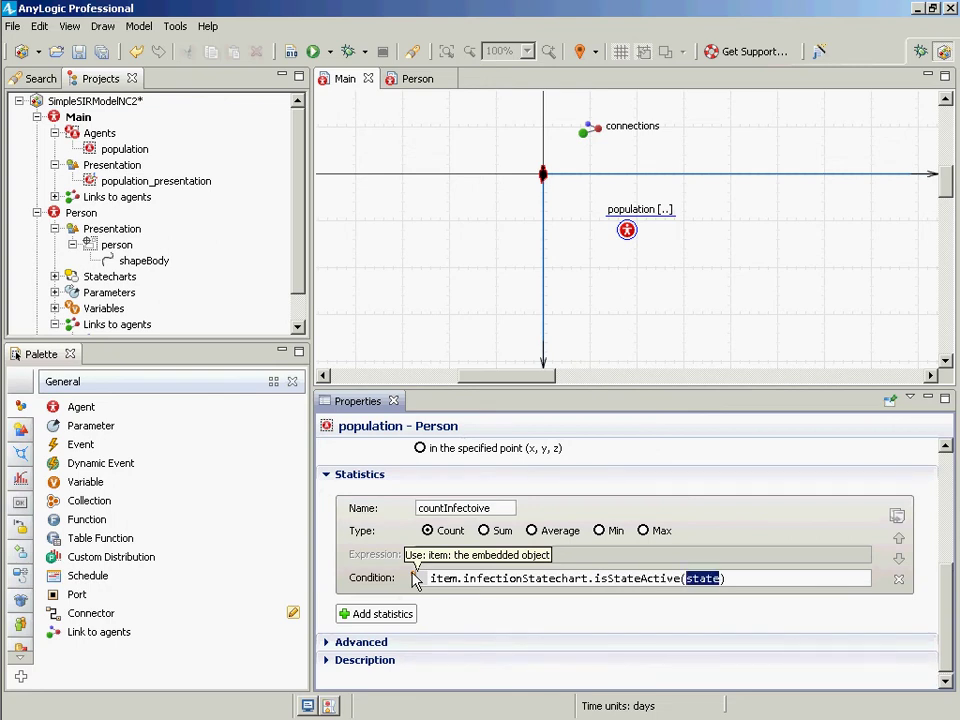
{"action": "type", "text": "Person.In"}
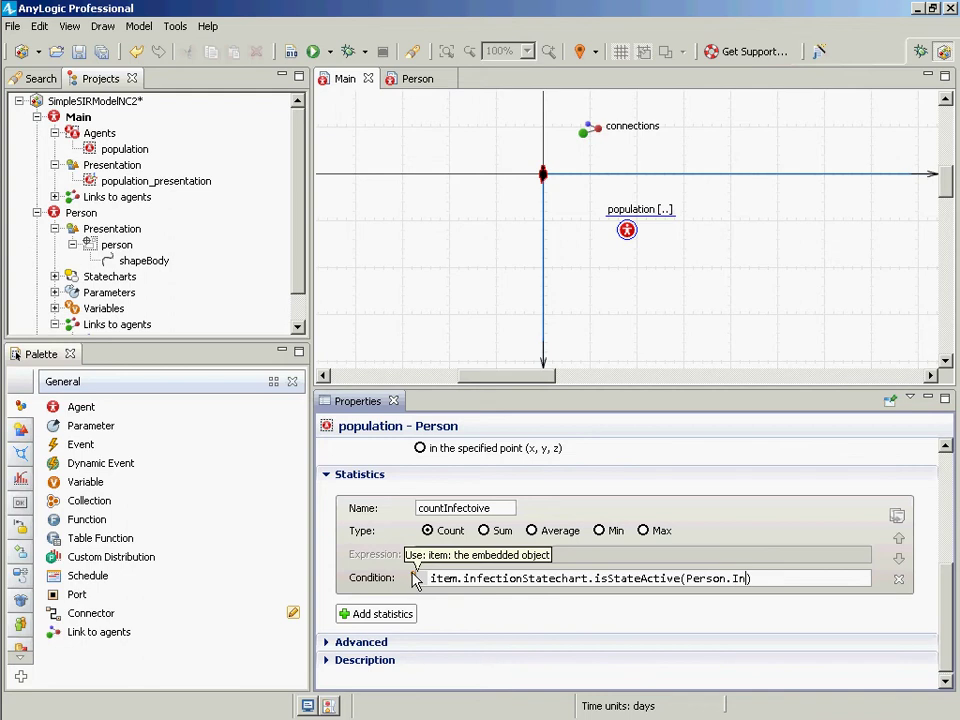
{"action": "type", "text": "fective"}
{"action": "key", "text": "ctrl+s"}
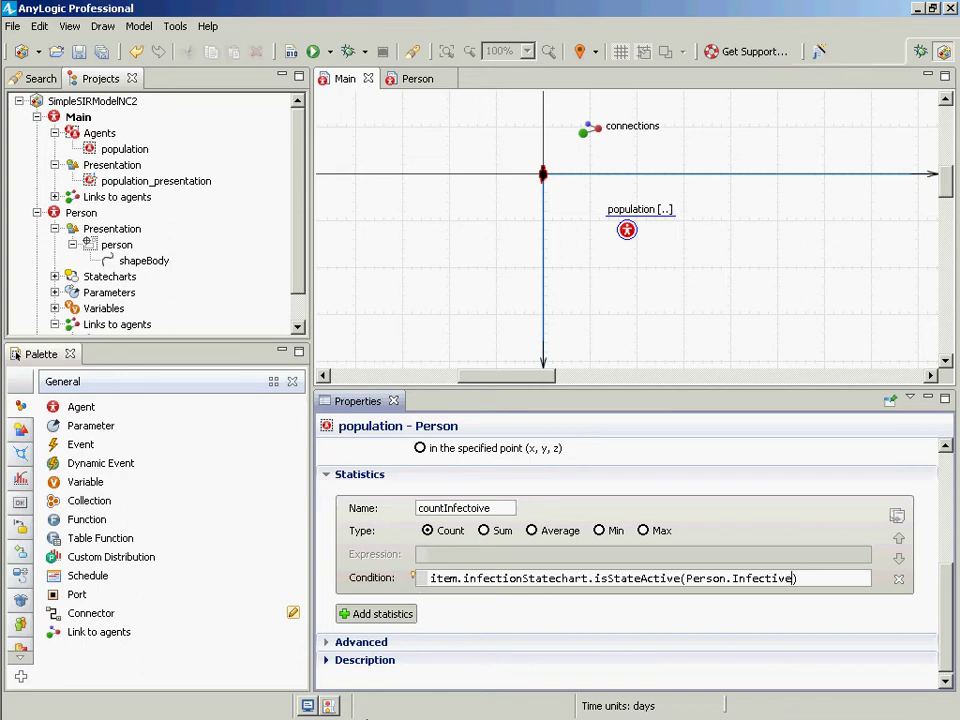
- Copy the statistic's whole condition expression, switch to Notepad and paste it over the existing text
{"action": "key", "text": "ctrl+a"}
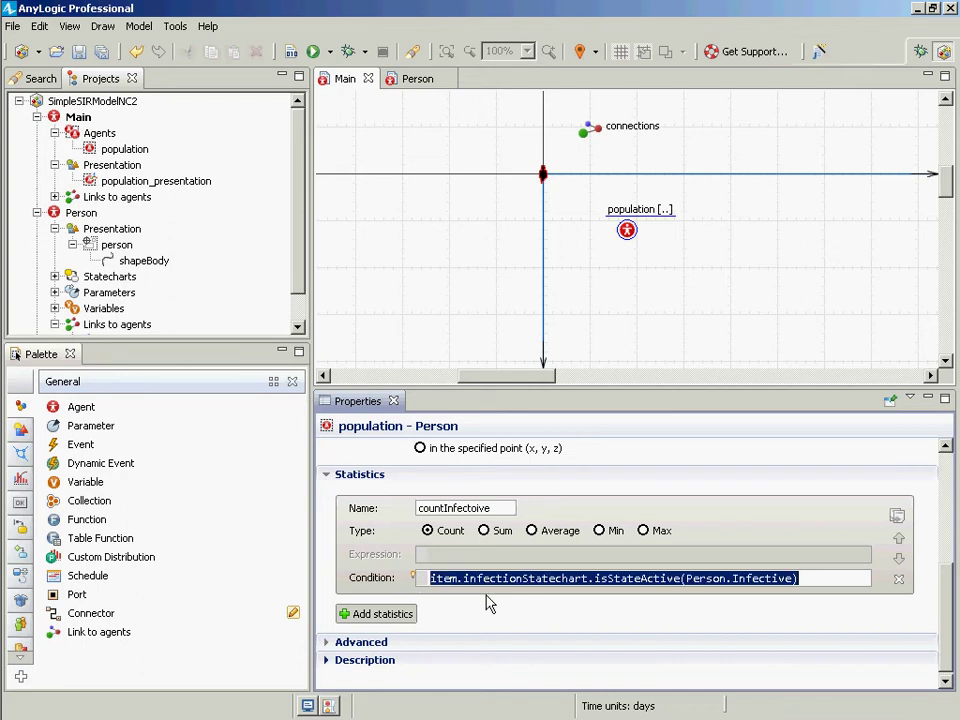
{"action": "key", "text": "alt+Tab"}
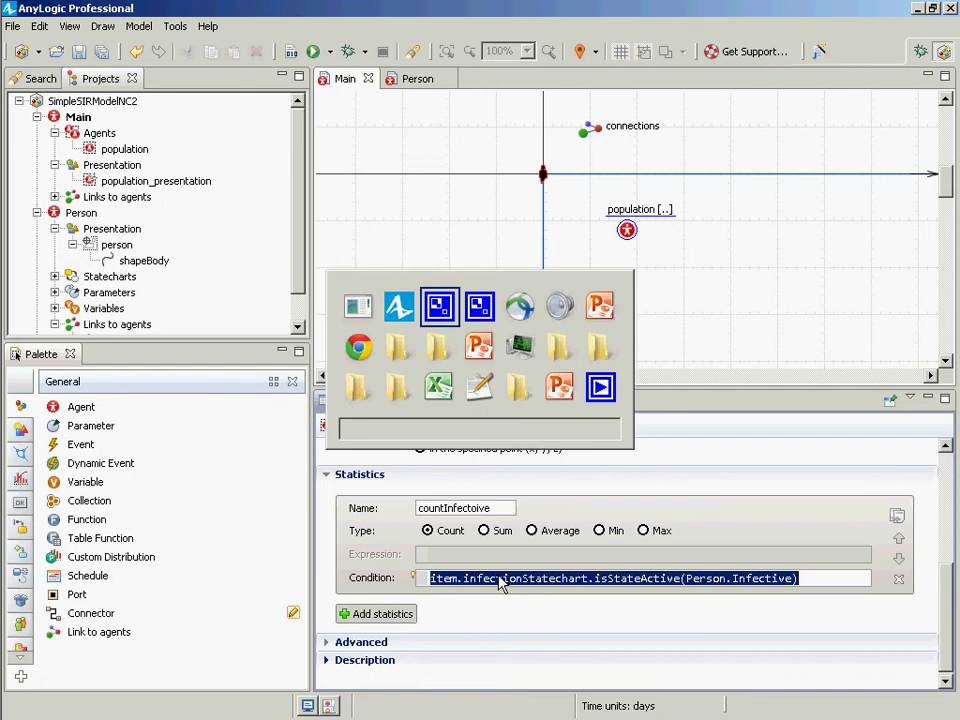
{"action": "key", "text": "alt+shift+Tab"}
{"action": "left_click", "coordinate": [553, 583]}
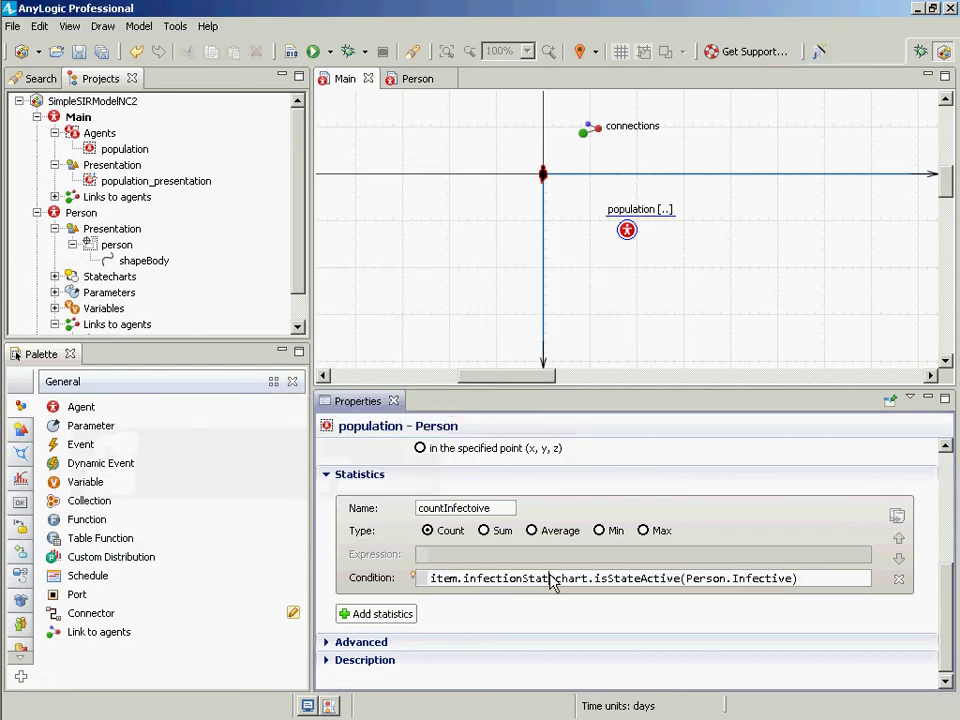
{"action": "key", "text": "alt+Tab"}
{"action": "key", "text": "alt+Tab"}
{"action": "key", "text": "alt+Tab"}
{"action": "key", "text": "alt+Tab"}
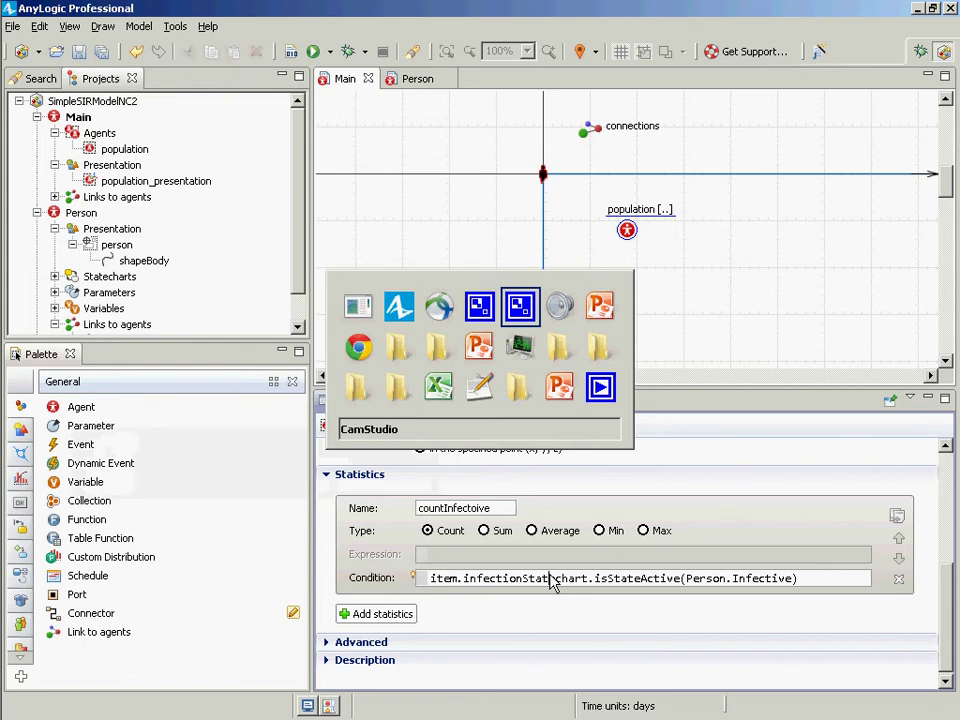
{"action": "key", "text": "alt+Tab"}
{"action": "key", "text": "alt+Tab"}
{"action": "key", "text": "alt+Tab"}
{"action": "key", "text": "alt+Tab"}
{"action": "key", "text": "alt+Tab"}
{"action": "key", "text": "alt+Tab"}
{"action": "key", "text": "alt+Tab"}
{"action": "key", "text": "alt+Tab"}
{"action": "key", "text": "alt+Tab"}
{"action": "key", "text": "alt+Tab"}
{"action": "key", "text": "alt+Tab"}
{"action": "key", "text": "alt+Tab"}
{"action": "key", "text": "alt+Tab"}
{"action": "key", "text": "alt+Tab"}
{"action": "key", "text": "alt+Tab"}
{"action": "key", "text": "alt+Tab"}
{"action": "key", "text": "alt+Tab"}
{"action": "key", "text": "alt+Tab"}
{"action": "key", "text": "alt+Tab"}
{"action": "key", "text": "alt+Tab"}
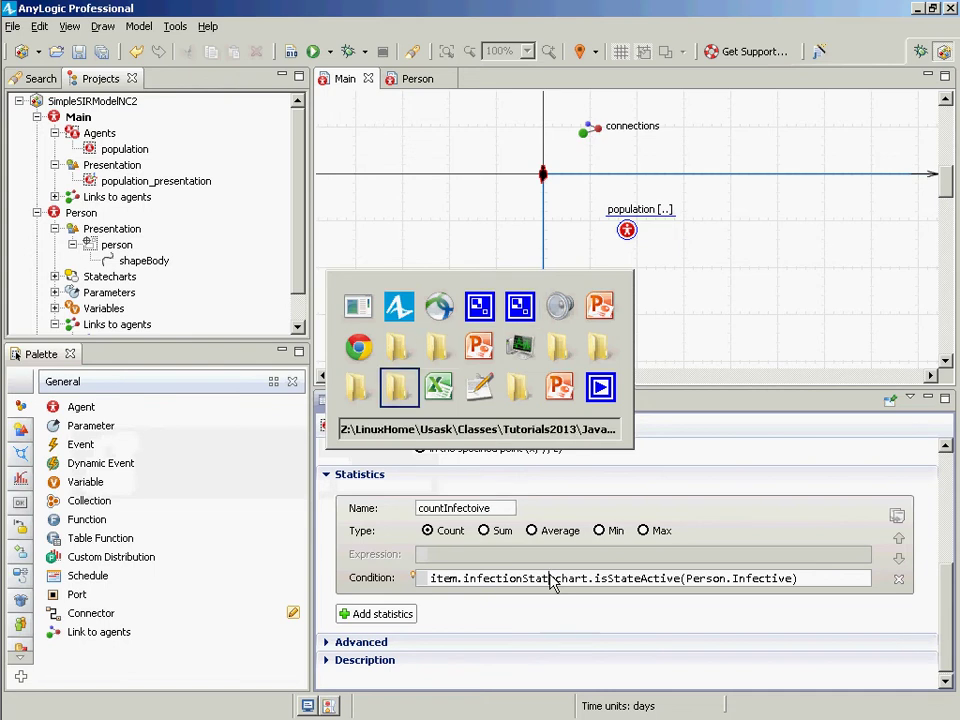
{"action": "key", "text": "alt+Tab"}
{"action": "key", "text": "alt+Tab"}
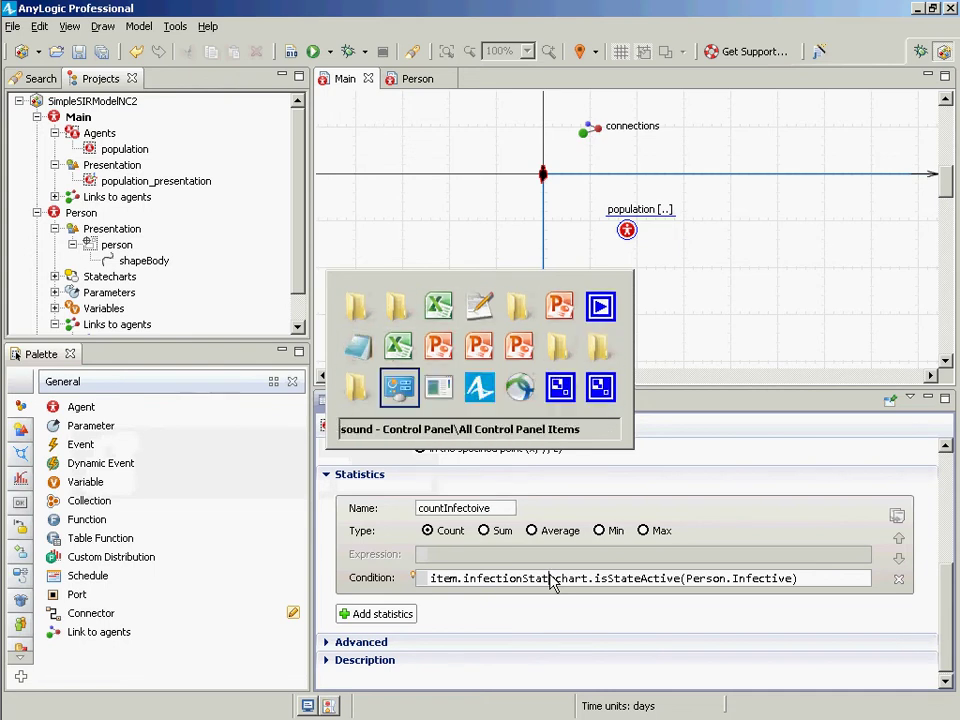
{"action": "key", "text": "alt+shift+Tab"}
{"action": "key", "text": "alt+shift+Tab"}
{"action": "key", "text": "alt+shift+Tab"}
{"action": "key", "text": "alt+shift+Tab"}
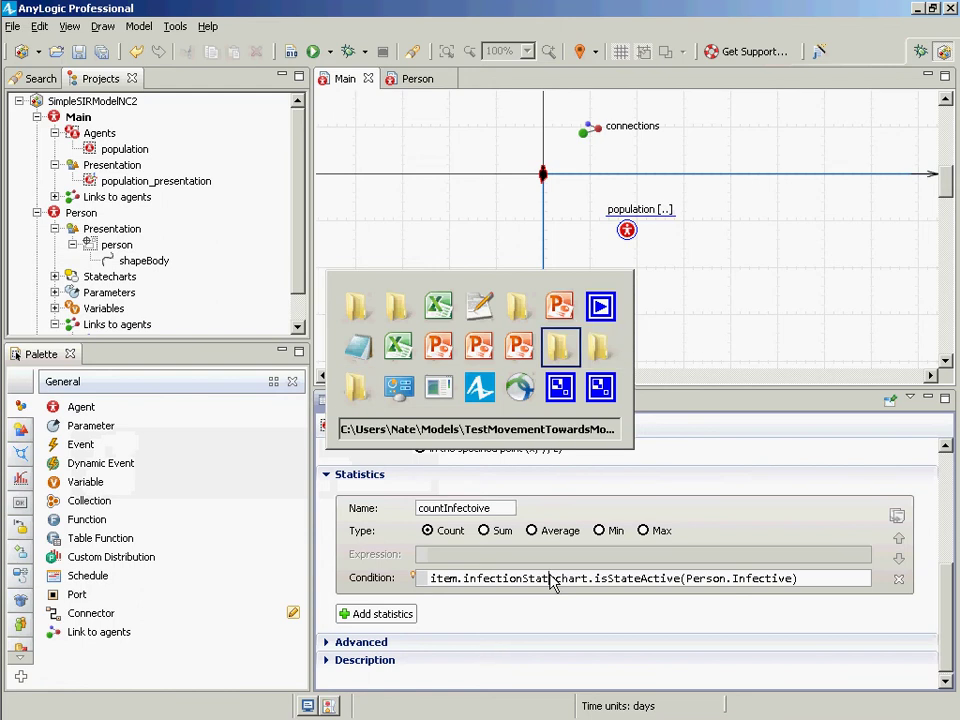
{"action": "key", "text": "alt+shift+Tab"}
{"action": "key", "text": "alt+shift+Tab"}
{"action": "key", "text": "alt+shift+Tab"}
{"action": "key", "text": "alt+shift+Tab"}
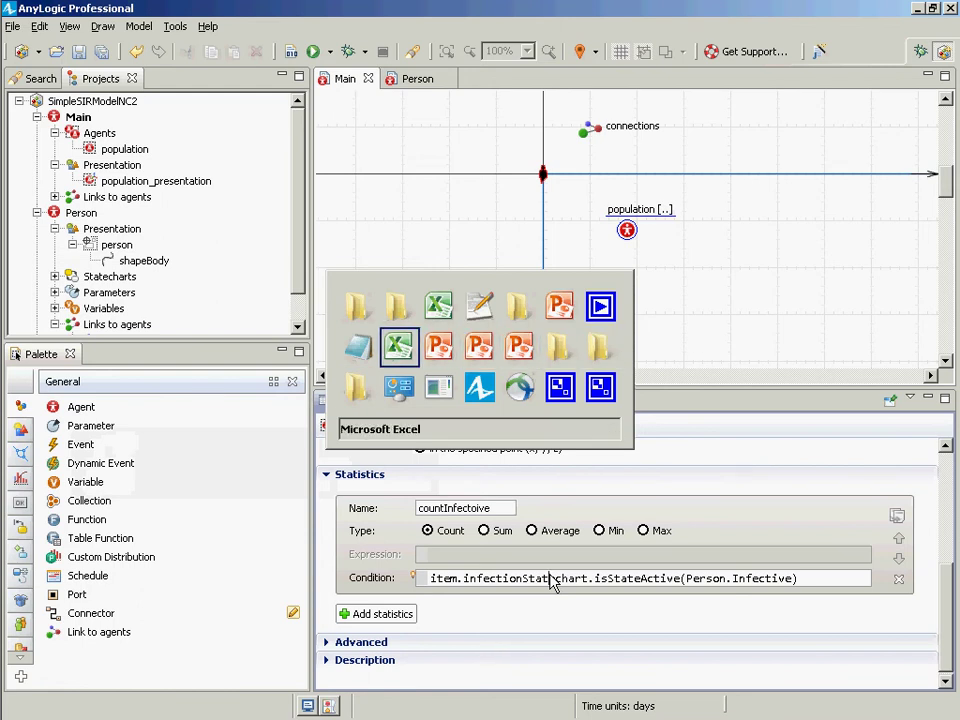
{"action": "key", "text": "ctrl+a"}
{"action": "key", "text": "ctrl+v"}
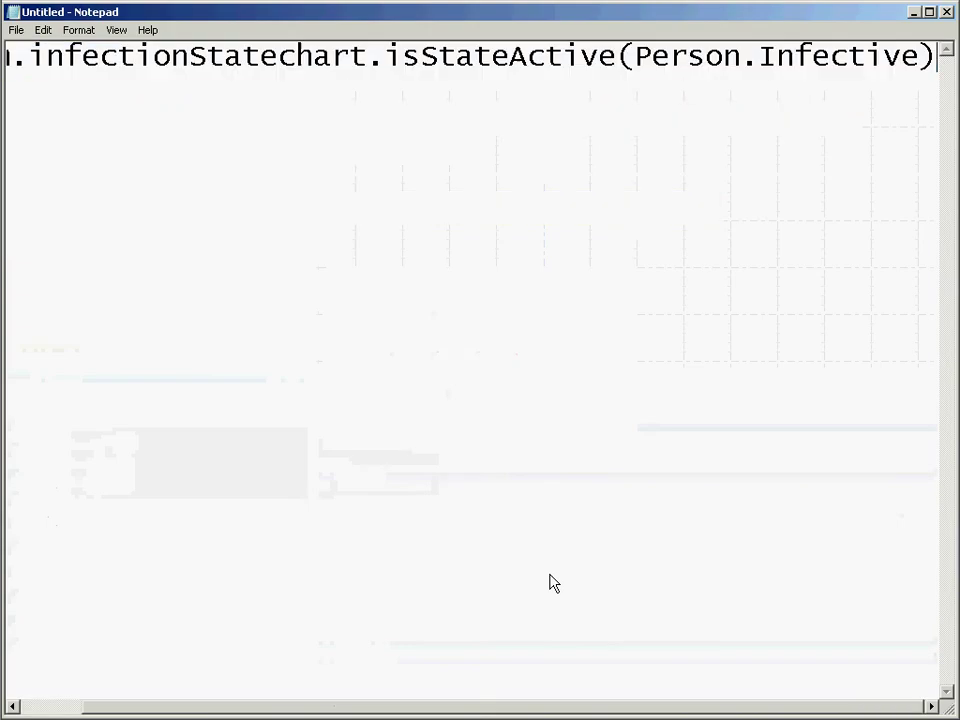
- Examine the pasted expression from its beginning to its end in Notepad, and switch back to AnyLogic
{"action": "key", "text": "Home"}
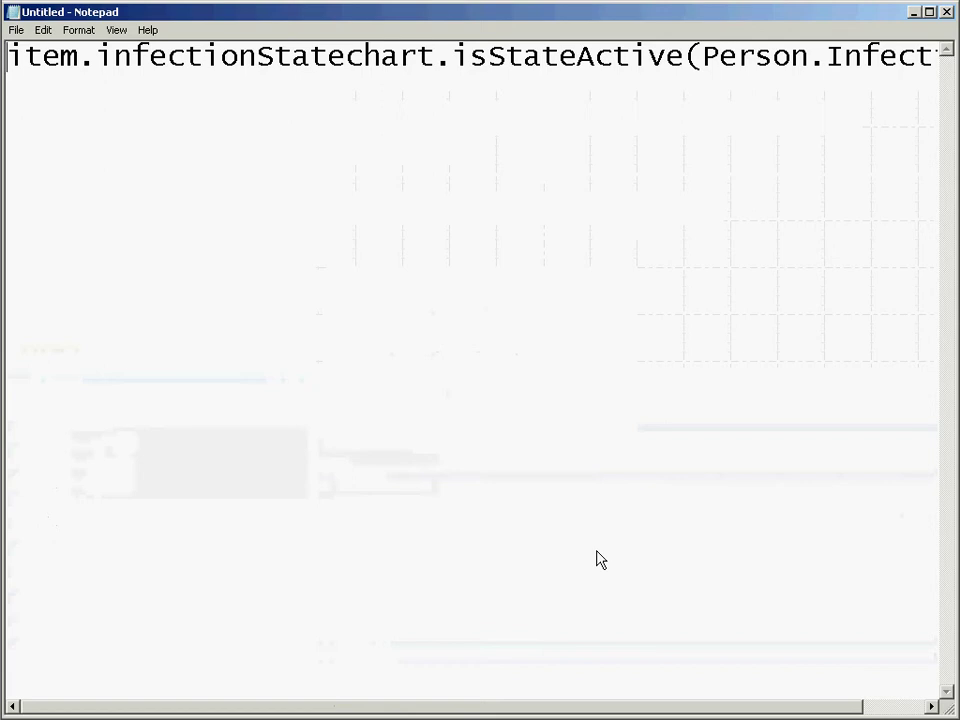
{"action": "key", "text": "End"}
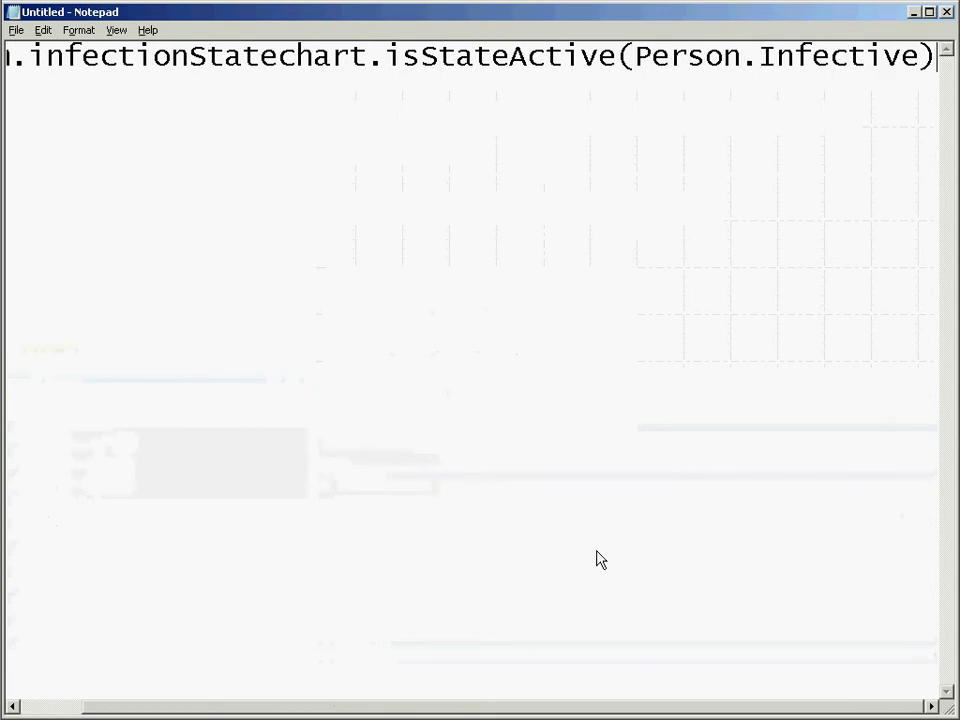
{"action": "key", "text": "alt+Tab"}
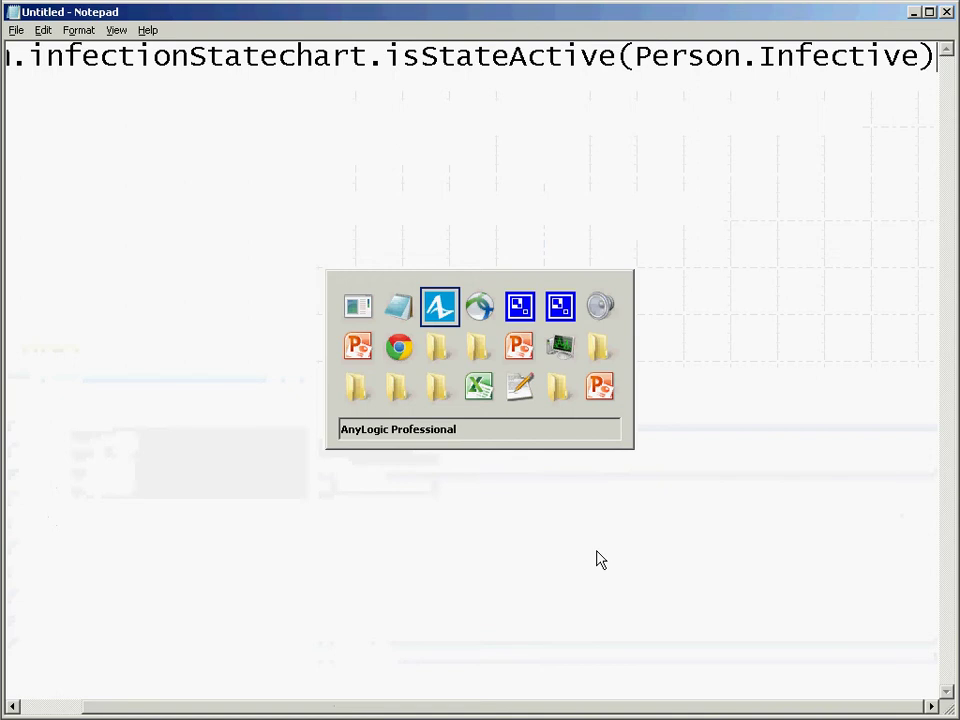
{"action": "key", "text": "alt+Tab"}
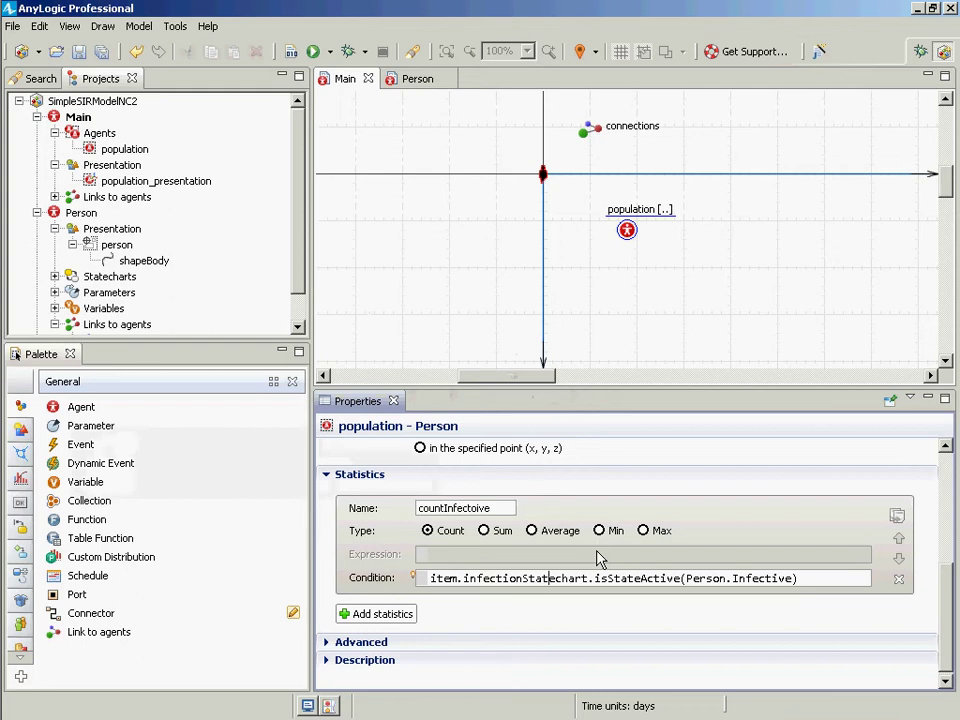
- Correct the statistic's name to countInfective, and save and build the model
{"action": "left_click", "coordinate": [478, 513]}
{"action": "key", "text": "BackSpace"}
{"action": "key", "text": "BackSpace"}
{"action": "type", "text": "i"}
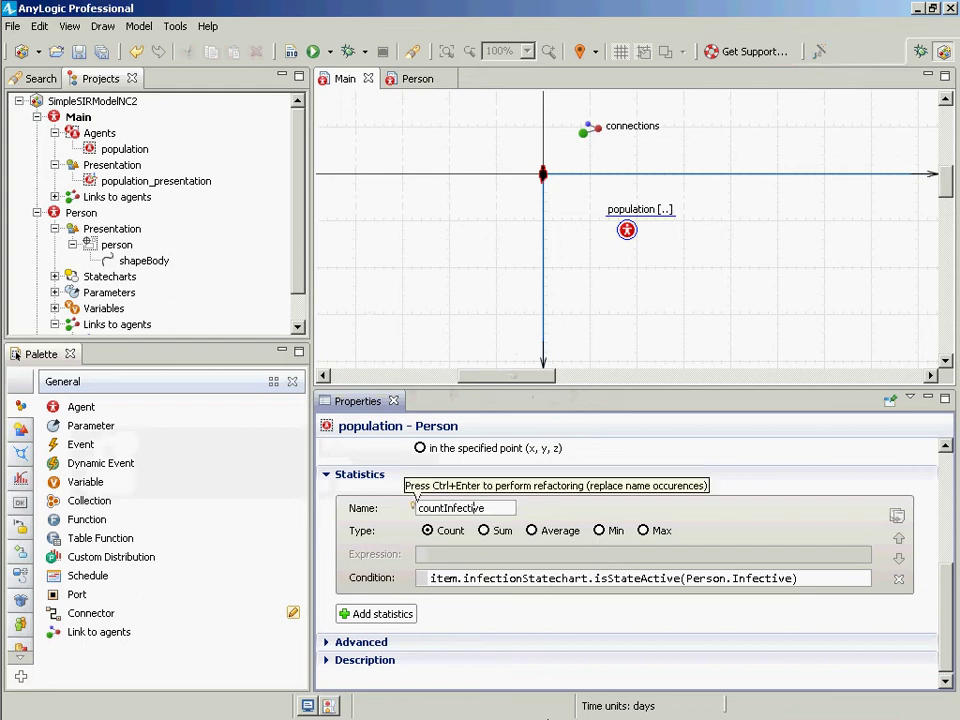
{"action": "key", "text": "ctrl+s"}
{"action": "left_click", "coordinate": [295, 52]}
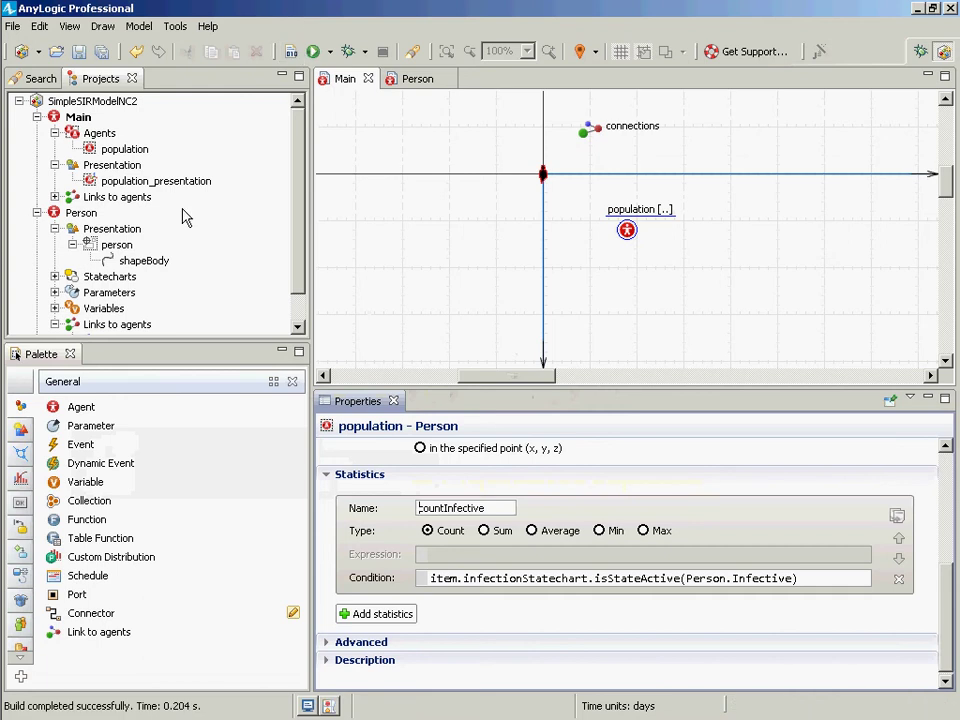
- Run the Simulation experiment, inspect the population's countInfective statistic while it runs, and close the simulation window
{"action": "left_click", "coordinate": [299, 304]}
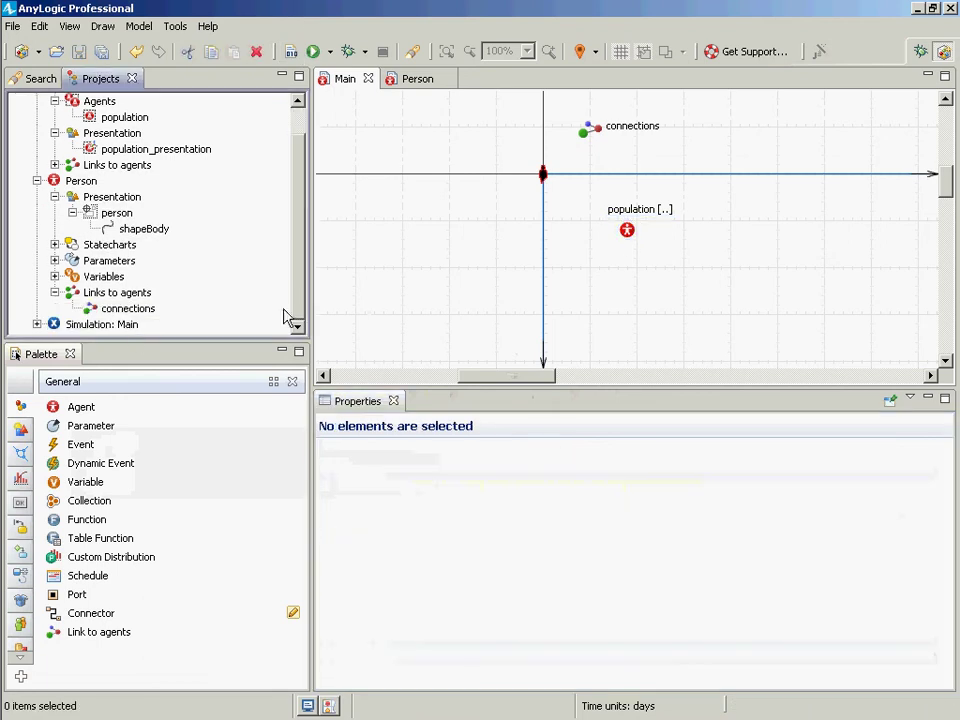
{"action": "left_click", "coordinate": [131, 326]}
{"action": "right_click", "coordinate": [132, 327]}
{"action": "left_click", "coordinate": [157, 534]}
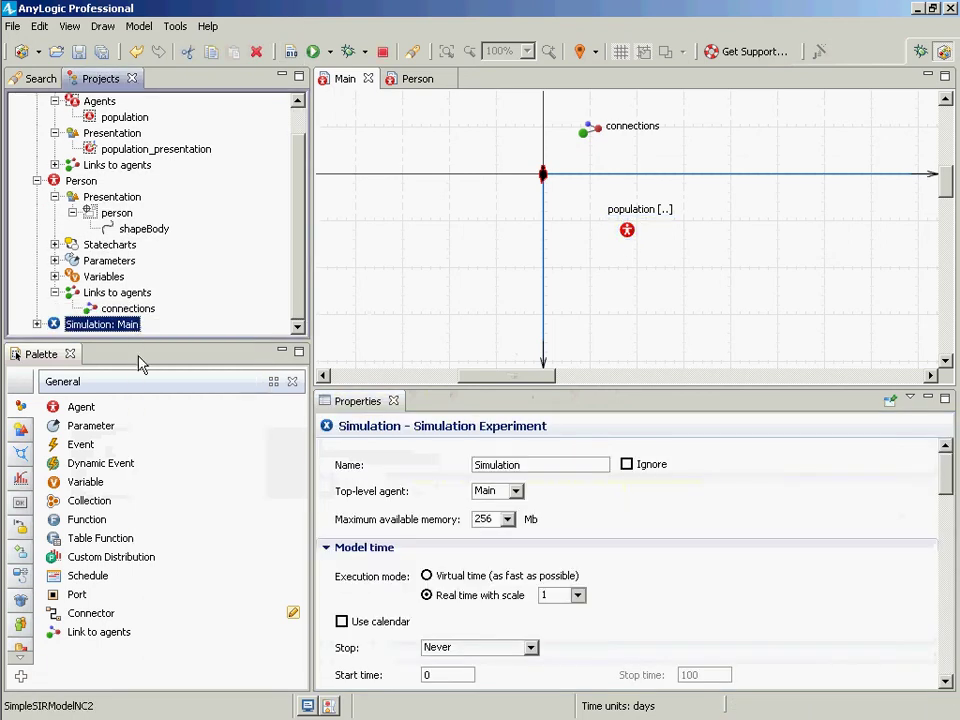
{"action": "left_click", "coordinate": [90, 140]}
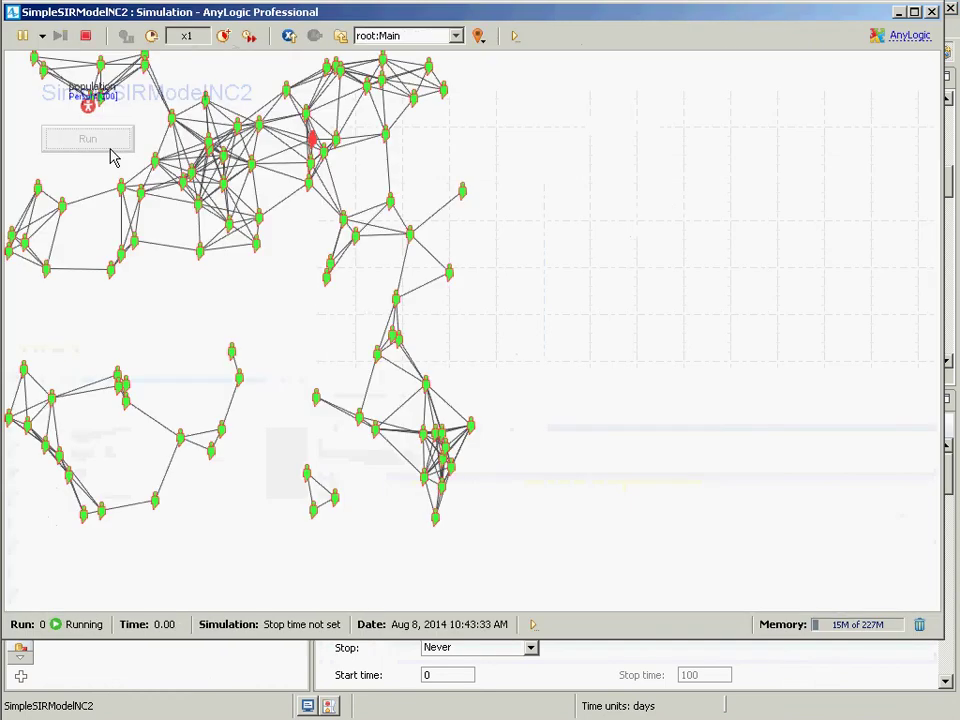
{"action": "left_click", "coordinate": [87, 108]}
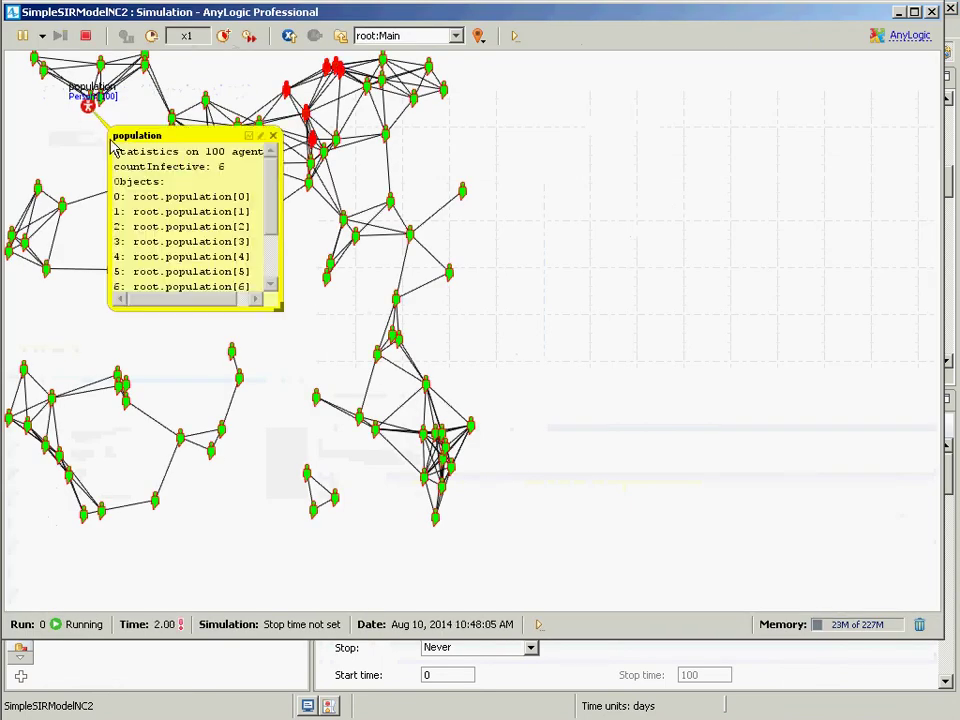
{"action": "left_click", "coordinate": [932, 11]}
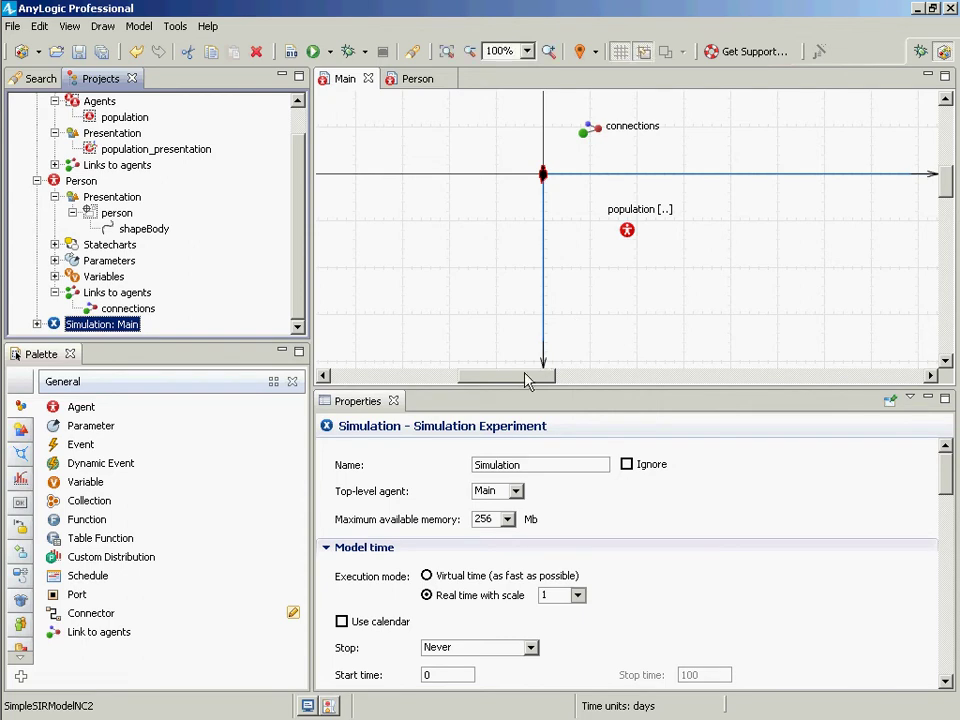
- Place a Time Plot on the Main canvas beside the population and enlarge it in width and height
{"action": "left_click_drag", "start_coordinate": [529, 377], "coordinate": [612, 380]}
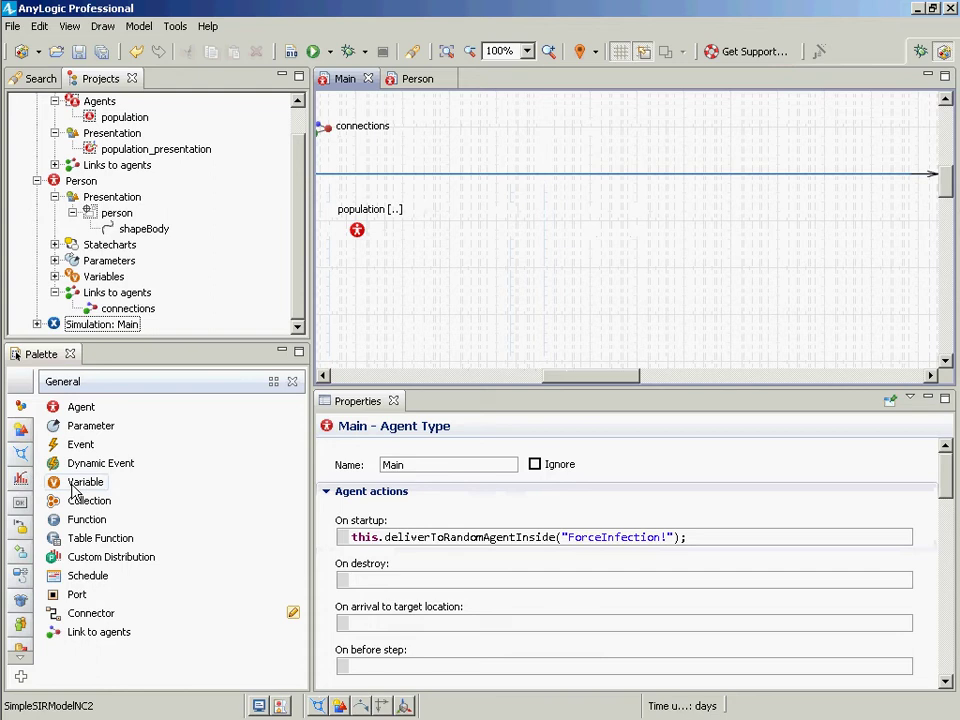
{"action": "left_click", "coordinate": [20, 479]}
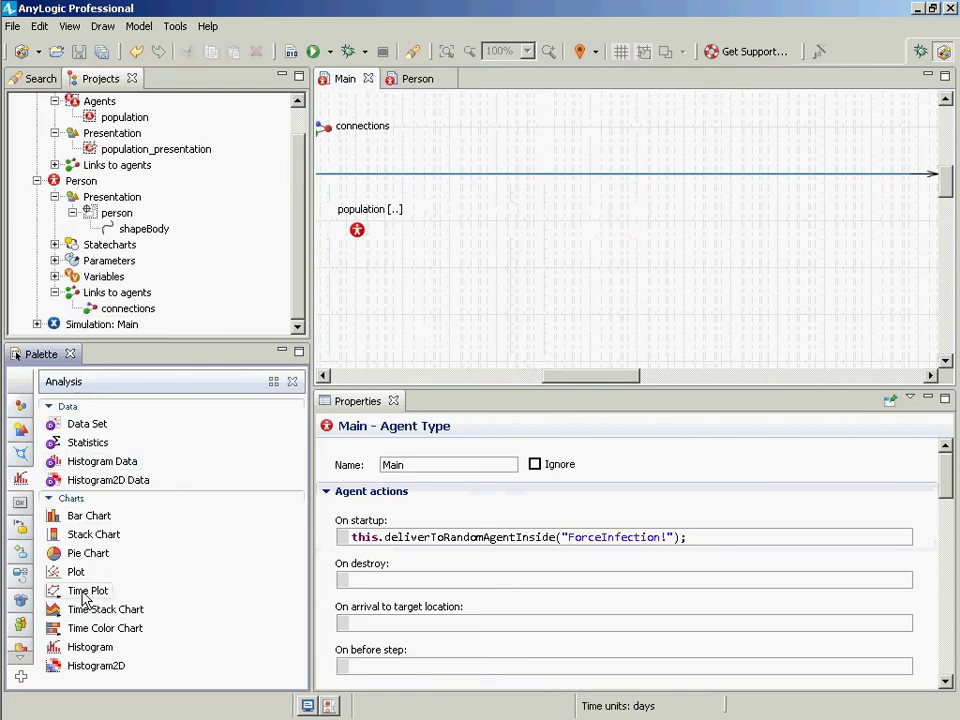
{"action": "left_click_drag", "start_coordinate": [85, 598], "coordinate": [465, 105]}
{"action": "left_click_drag", "start_coordinate": [528, 151], "coordinate": [491, 145]}
{"action": "left_click_drag", "start_coordinate": [666, 164], "coordinate": [930, 183]}
{"action": "scroll", "coordinate": [930, 184], "scroll_direction": "up", "scroll_amount": 5}
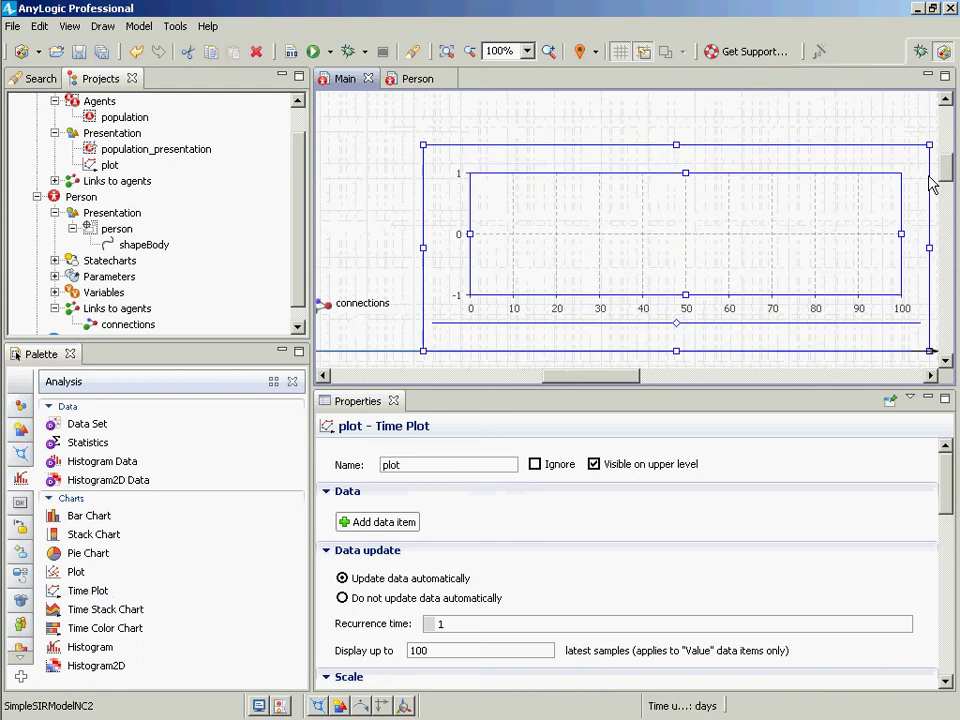
{"action": "scroll", "coordinate": [930, 175], "scroll_direction": "up", "scroll_amount": 1}
{"action": "left_click_drag", "start_coordinate": [928, 162], "coordinate": [926, 90]}
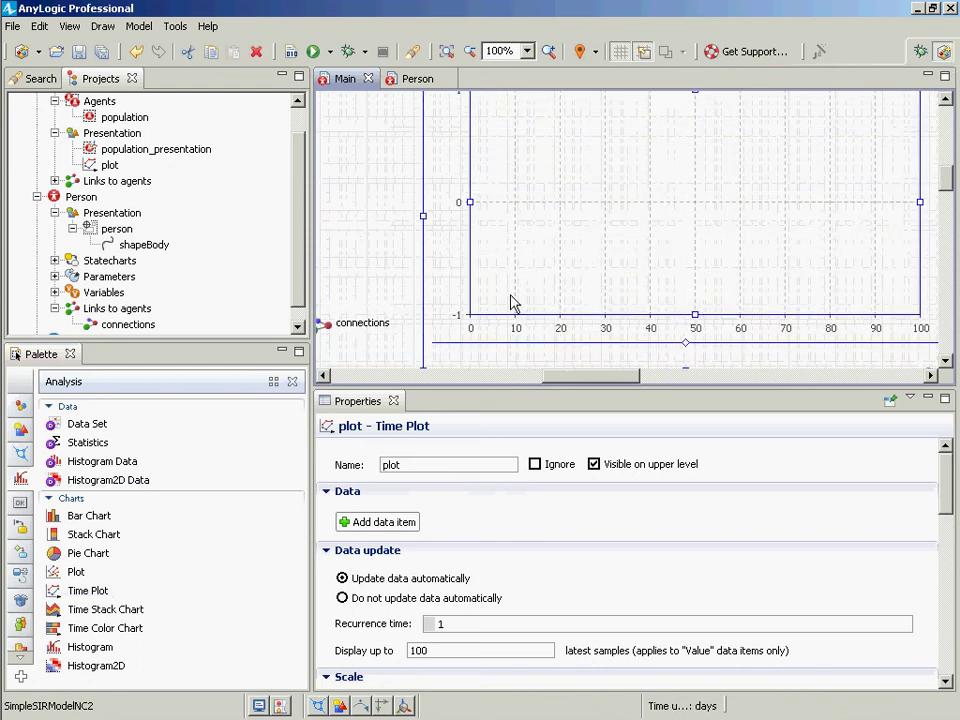
- Rename the new time plot on the Main canvas as plotInfectives
{"action": "left_click", "coordinate": [430, 465]}
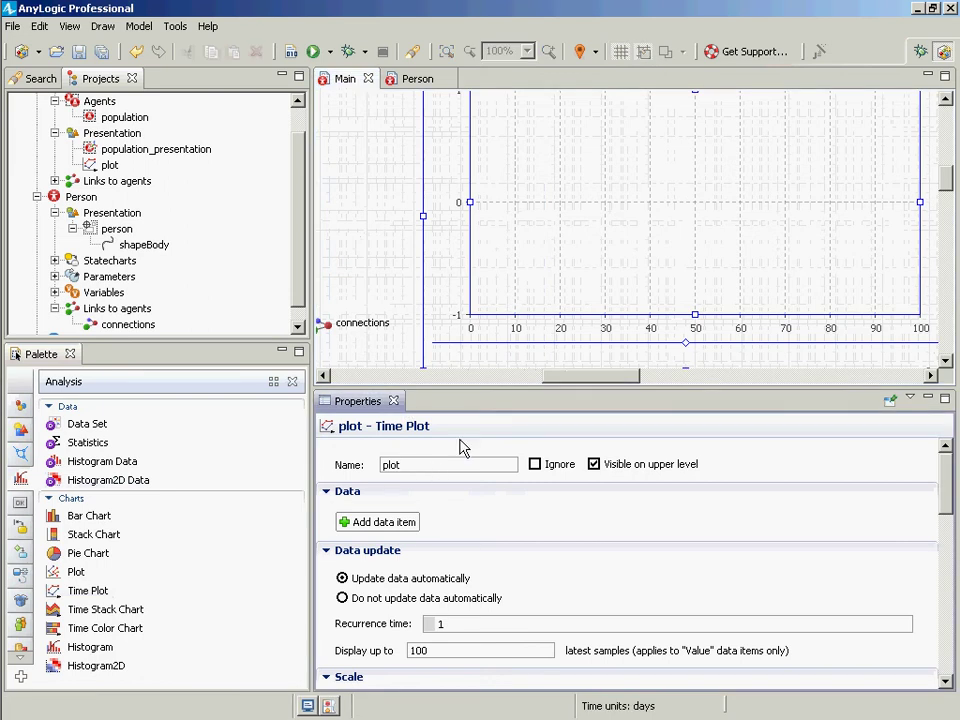
{"action": "type", "text": "Infectives"}
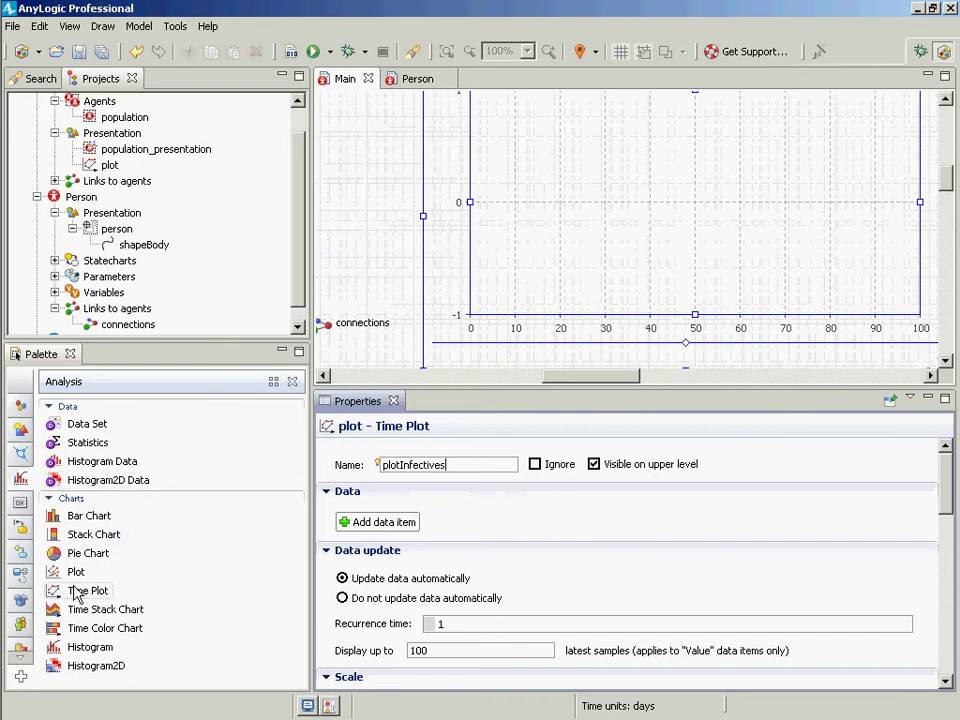
{"action": "left_click", "coordinate": [506, 284]}
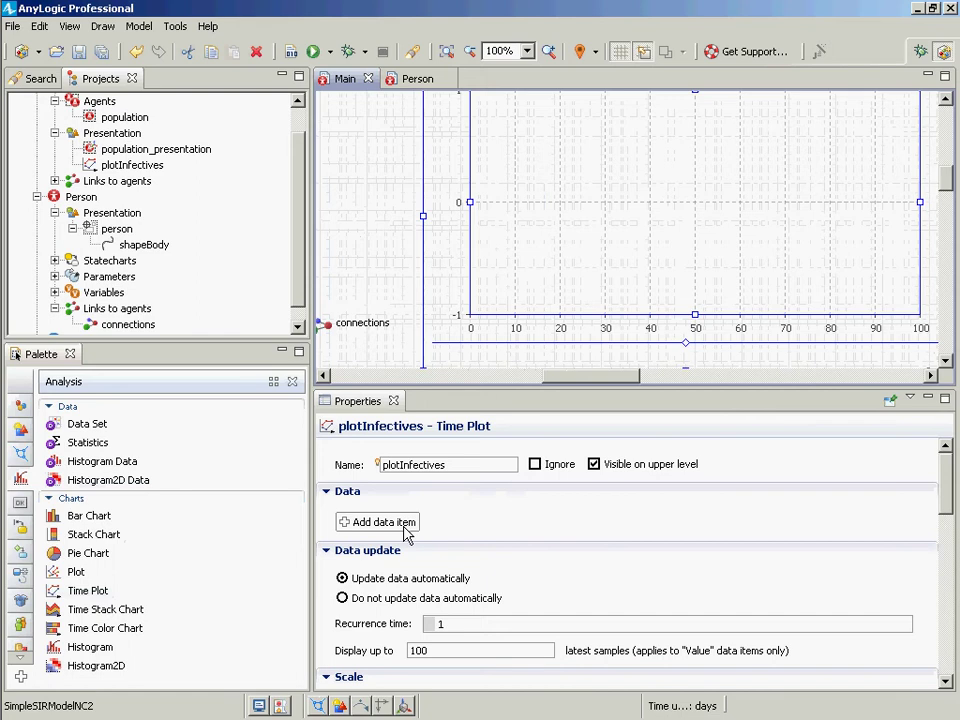
- Add a data item to plotInfectives with the value population.countInfective(), and save the model
{"action": "left_click", "coordinate": [404, 530]}
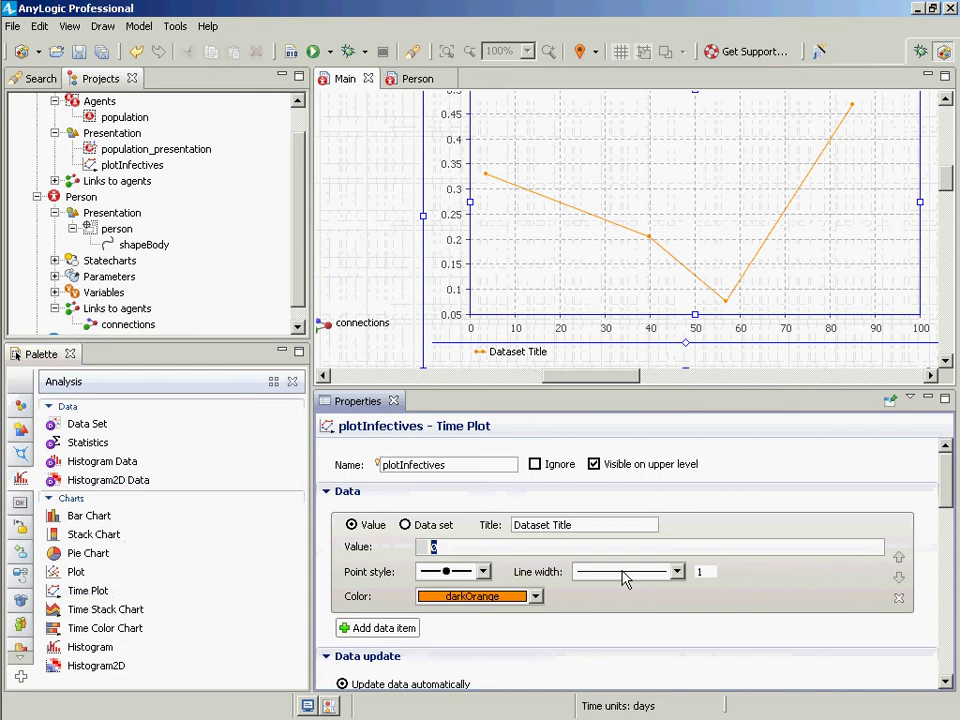
{"action": "type", "text": "popula"}
{"action": "key", "text": "Return"}
{"action": "type", "text": "."}
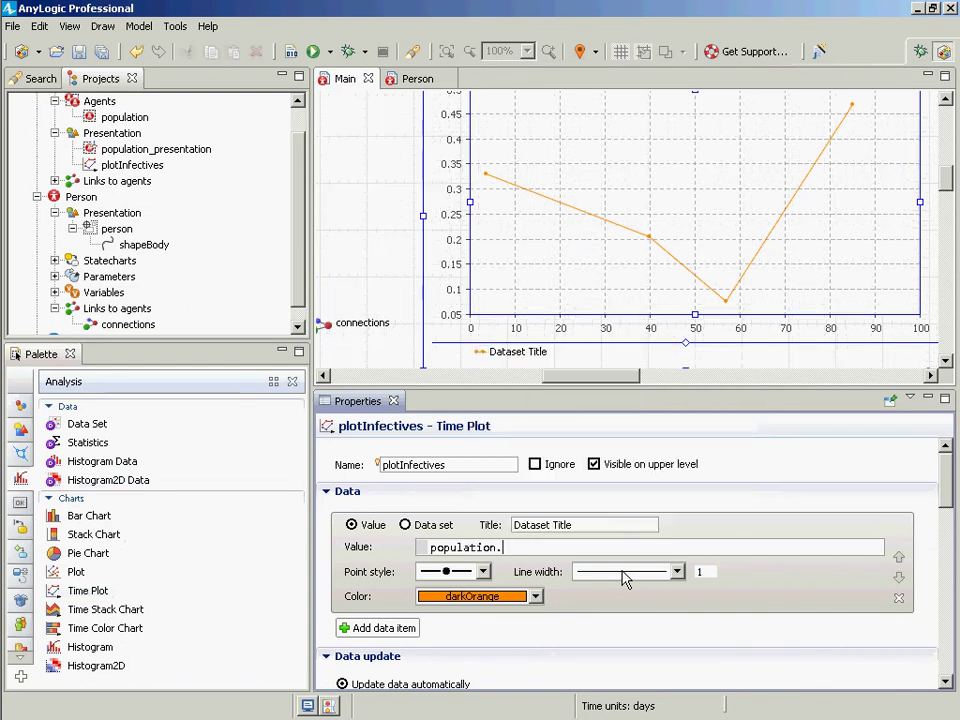
{"action": "type", "text": "coun"}
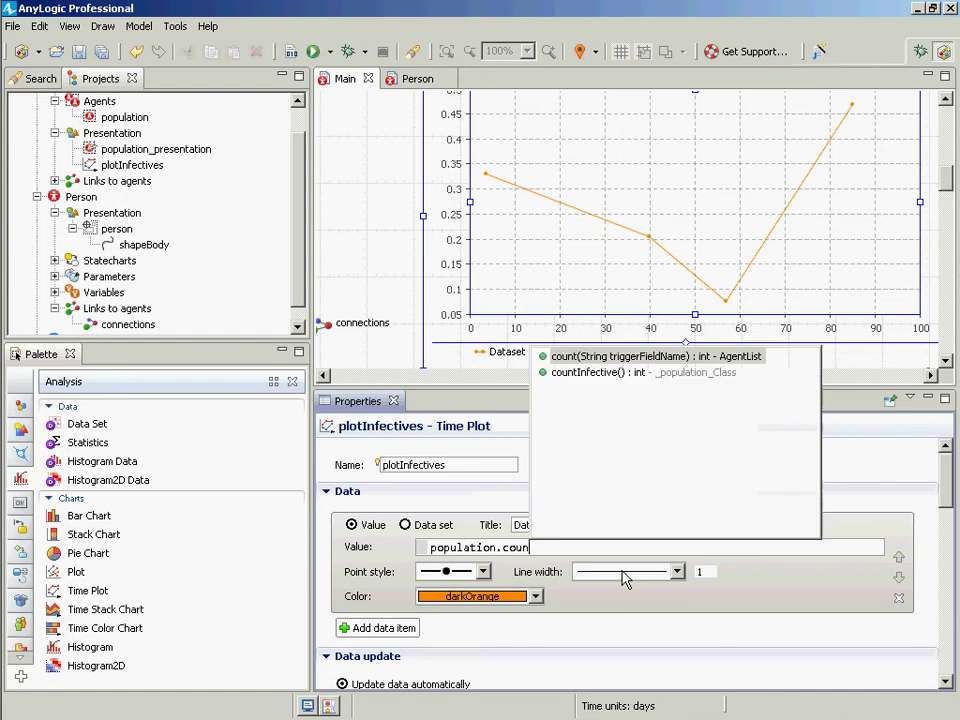
{"action": "key", "text": "Return"}
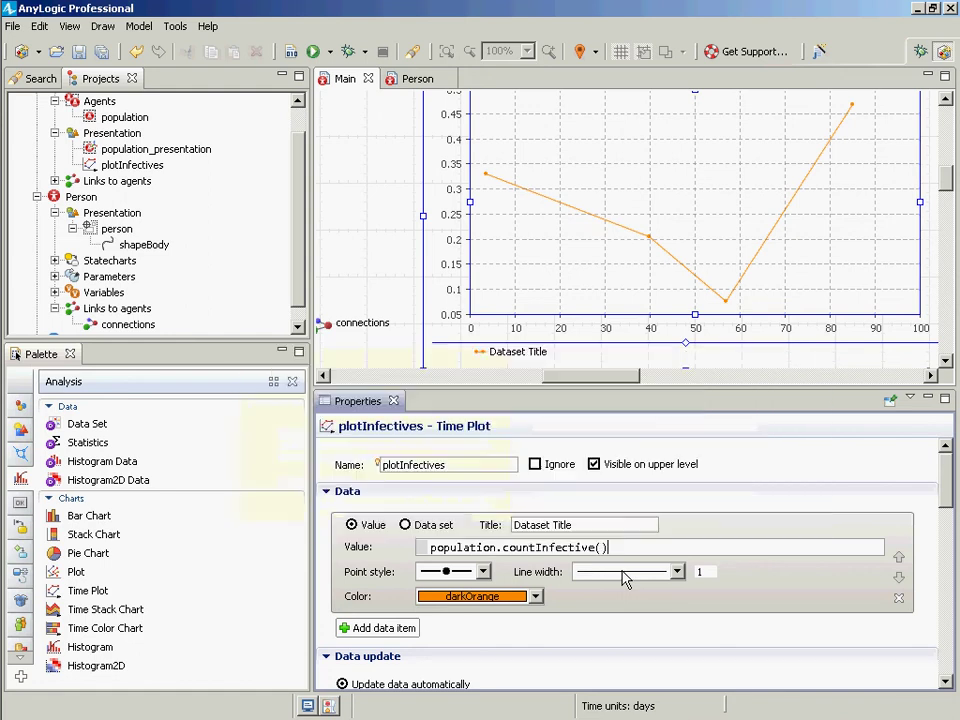
{"action": "key", "text": "Left"}
{"action": "key", "text": "Left"}
{"action": "key", "text": "ctrl+Left"}
{"action": "key", "text": "ctrl+shift+Right"}
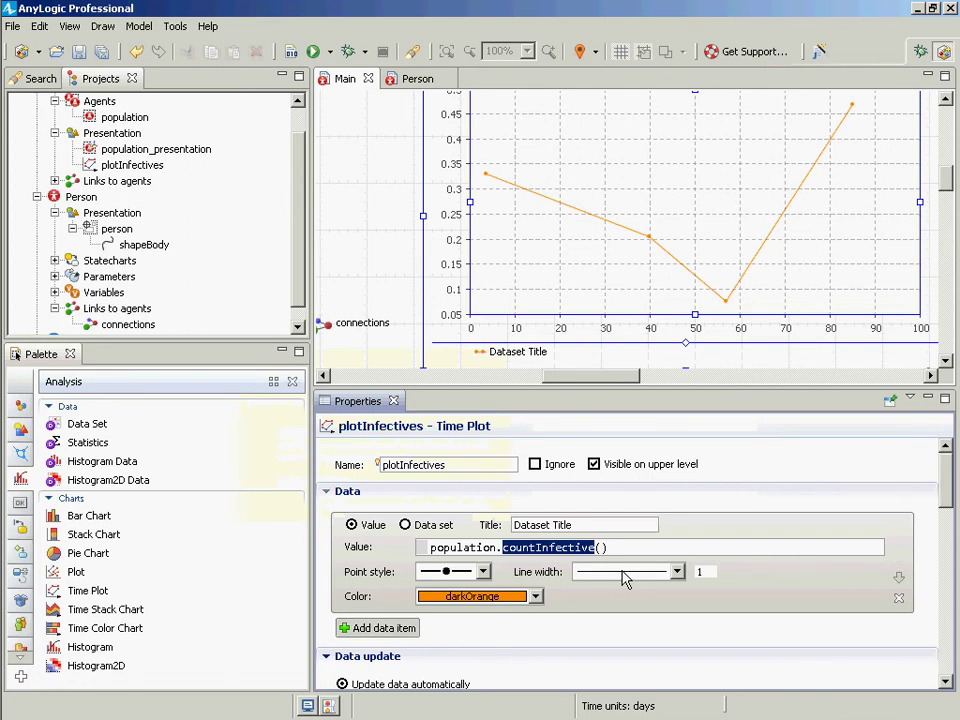
{"action": "key", "text": "ctrl+s"}
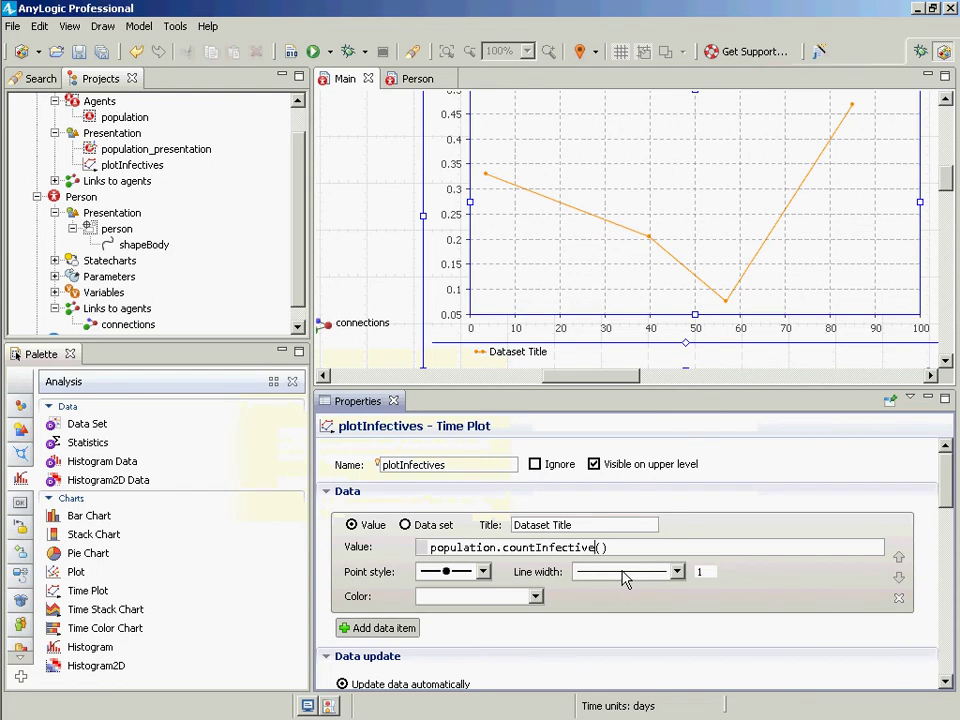
- Check the code-completion suggestions before and after countInfective in the data item's value expression
{"action": "key", "text": "ctrl+Left"}
{"action": "key", "text": "ctrl+space"}
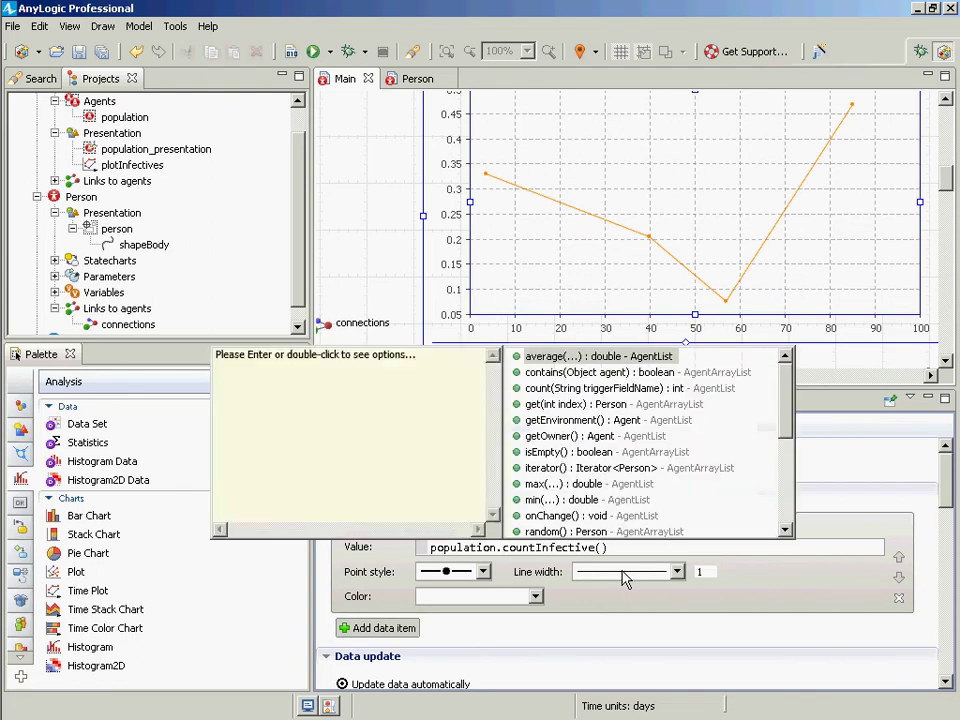
{"action": "key", "text": "Escape"}
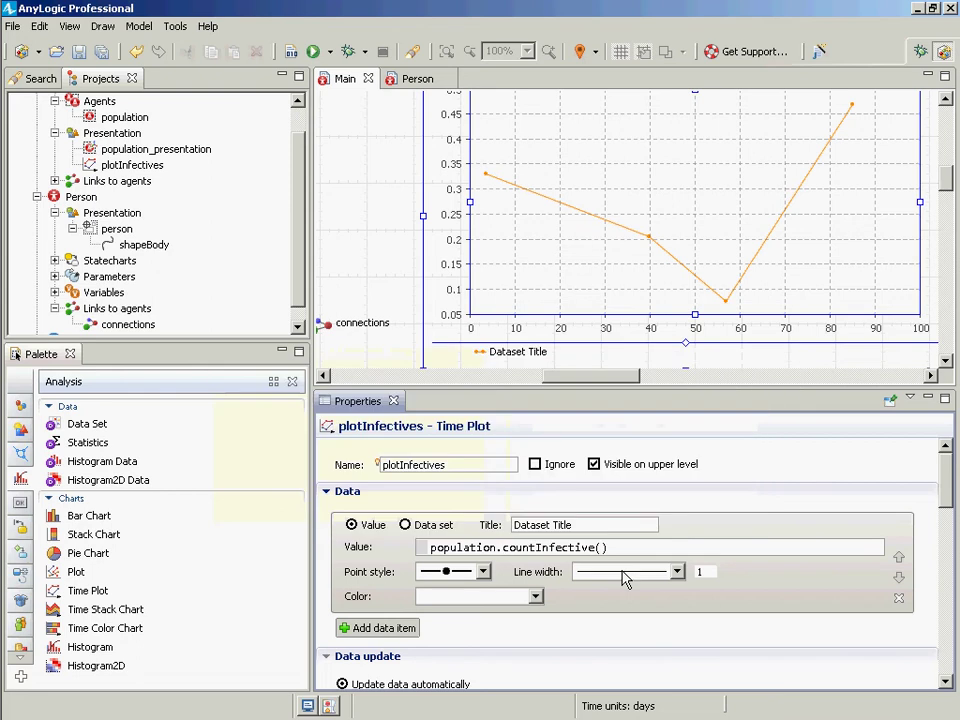
{"action": "key", "text": "ctrl+Right"}
{"action": "key", "text": "ctrl+space"}
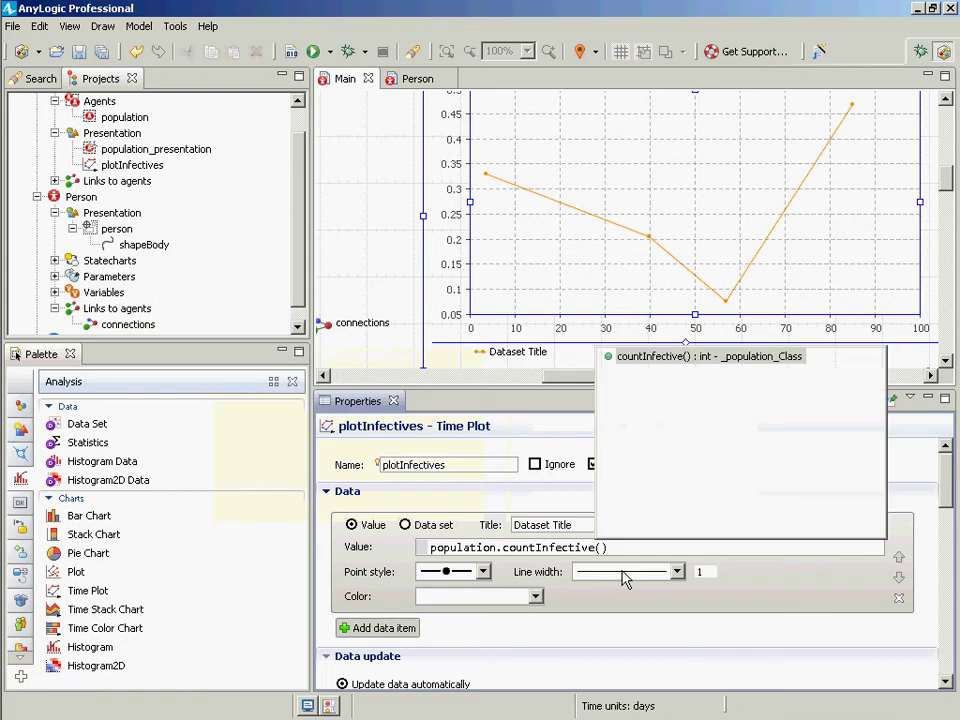
{"action": "key", "text": "Escape"}
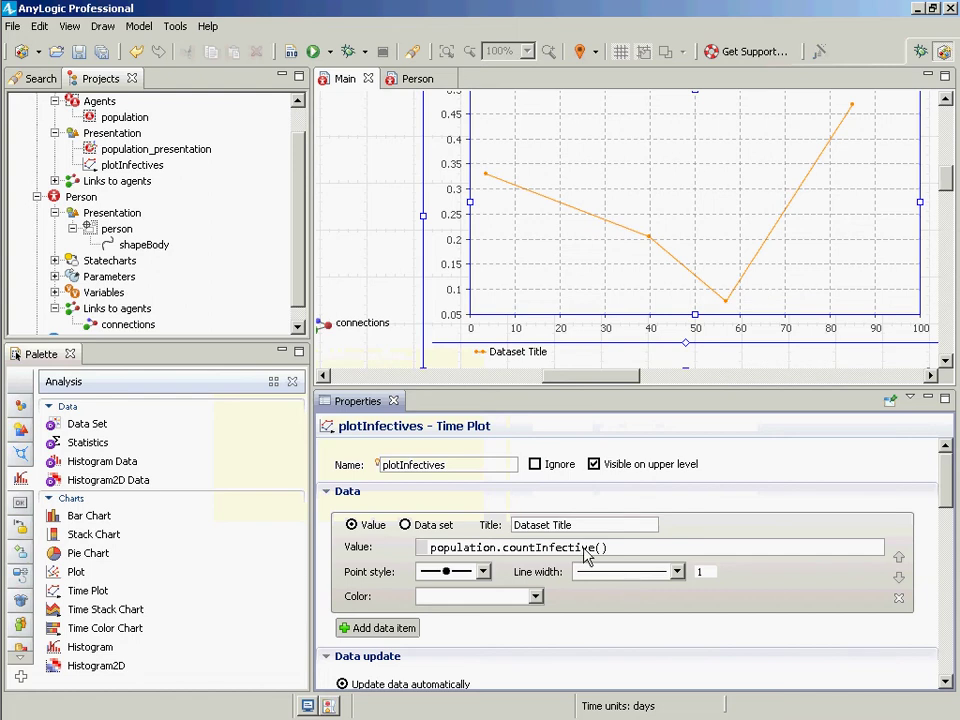
- Save and build the model with the plot's new data item
{"action": "key", "text": "ctrl+s"}
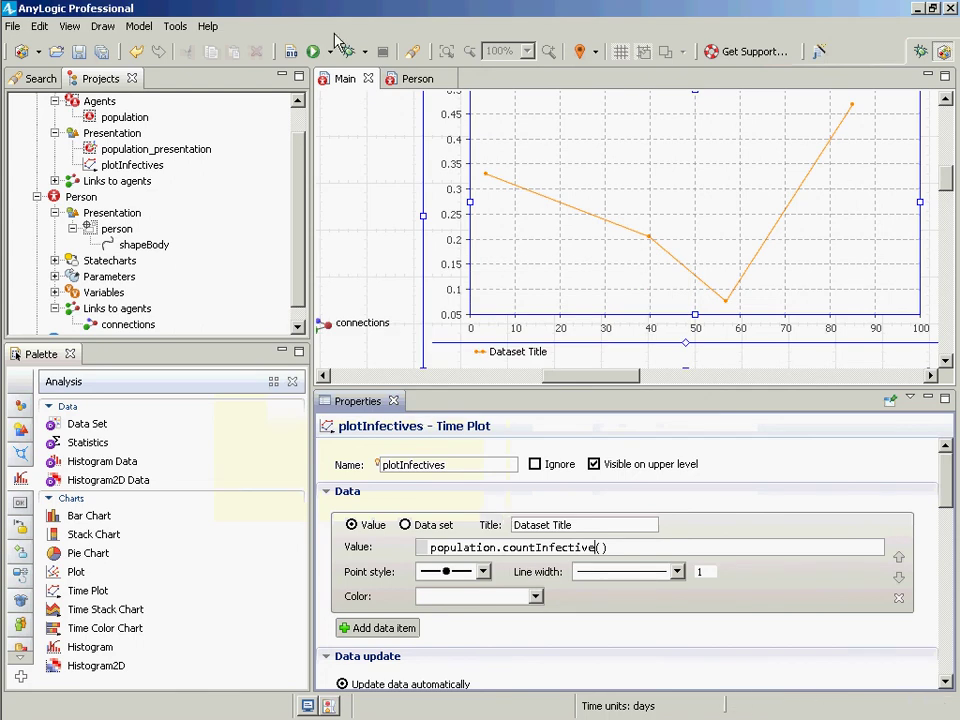
{"action": "left_click", "coordinate": [292, 53]}
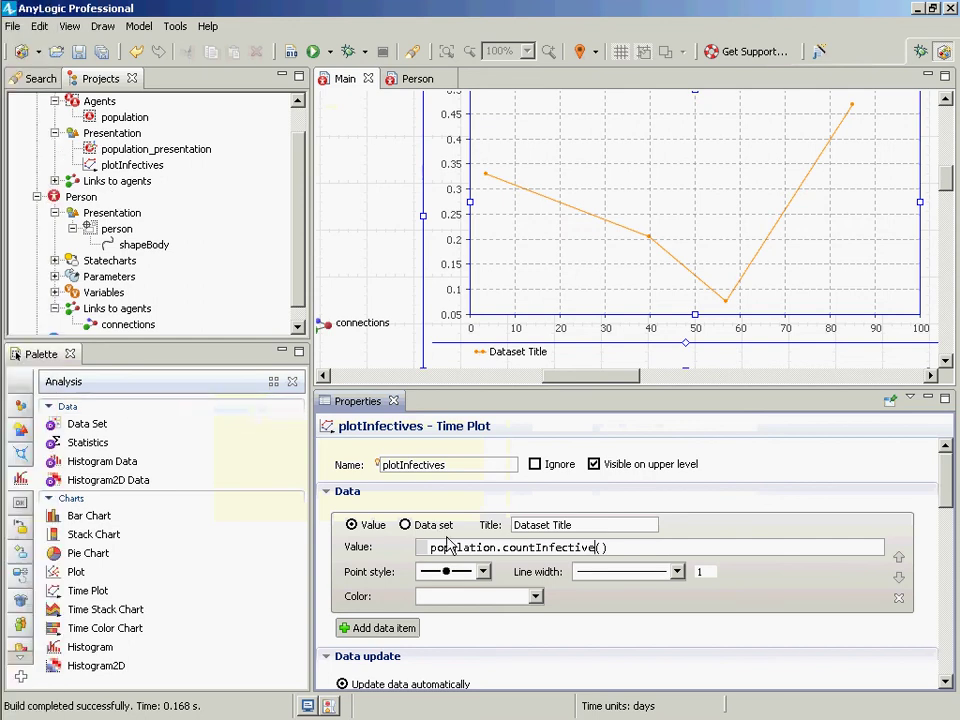
{"action": "key", "text": "Return"}
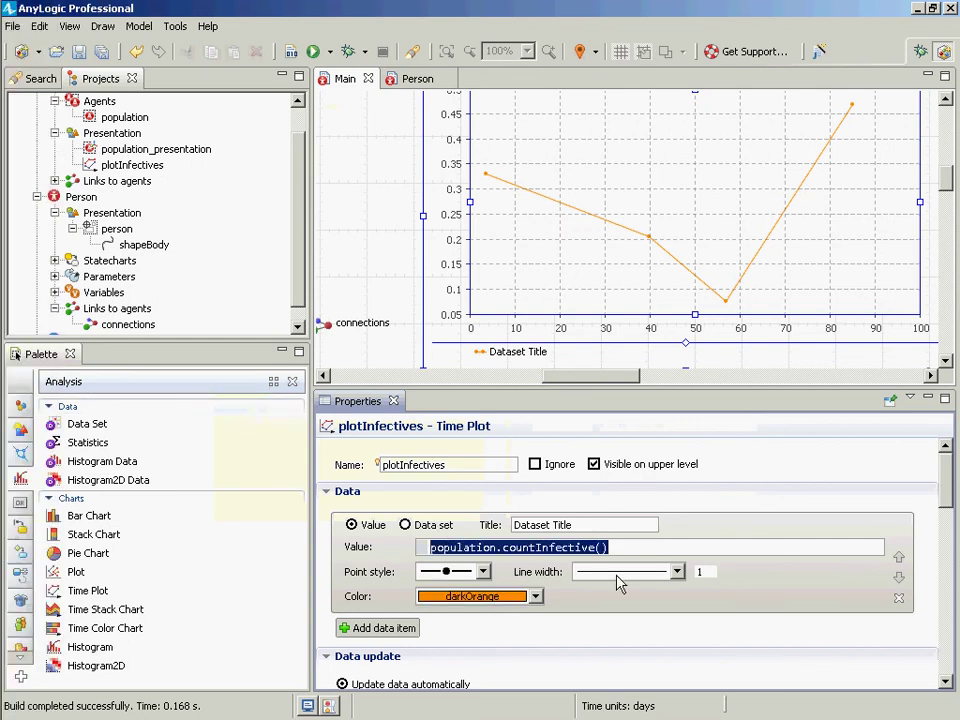
{"action": "key", "text": "alt+Tab"}
{"action": "key", "text": "alt+shift+Tab"}
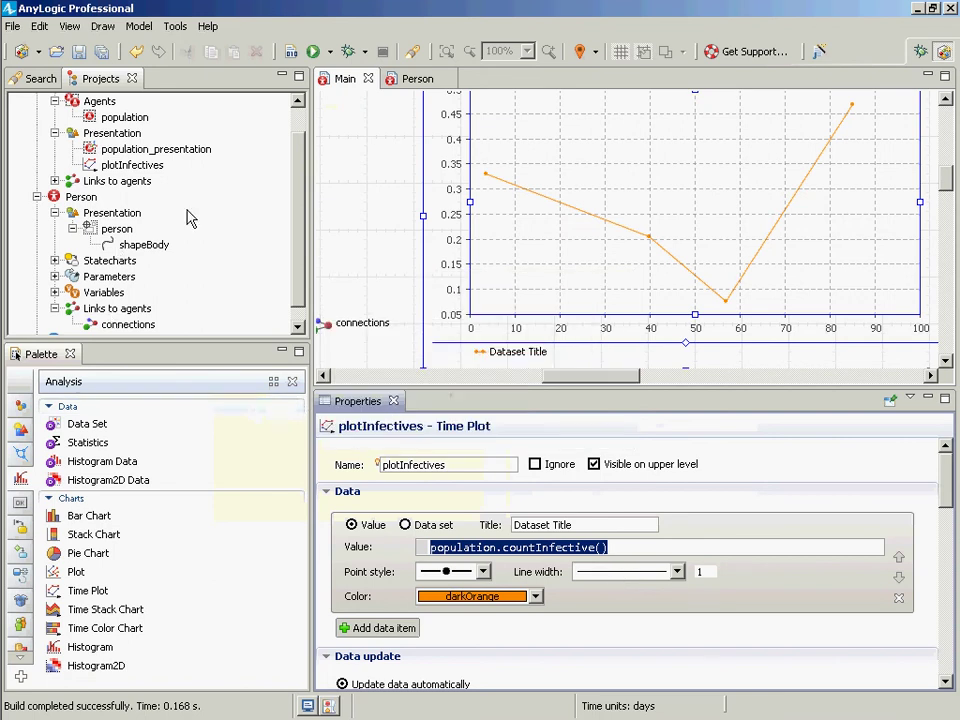
- Copy the condition expression of the population's countInfective statistic and paste it into Notepad
{"action": "left_click_drag", "start_coordinate": [298, 246], "coordinate": [283, 197]}
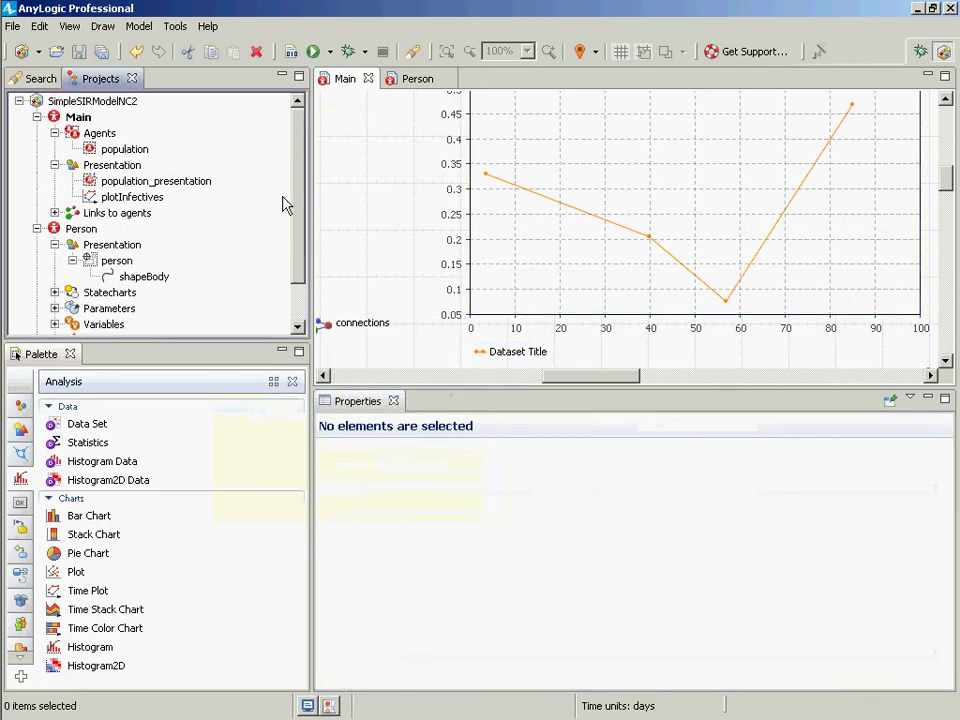
{"action": "left_click", "coordinate": [124, 149]}
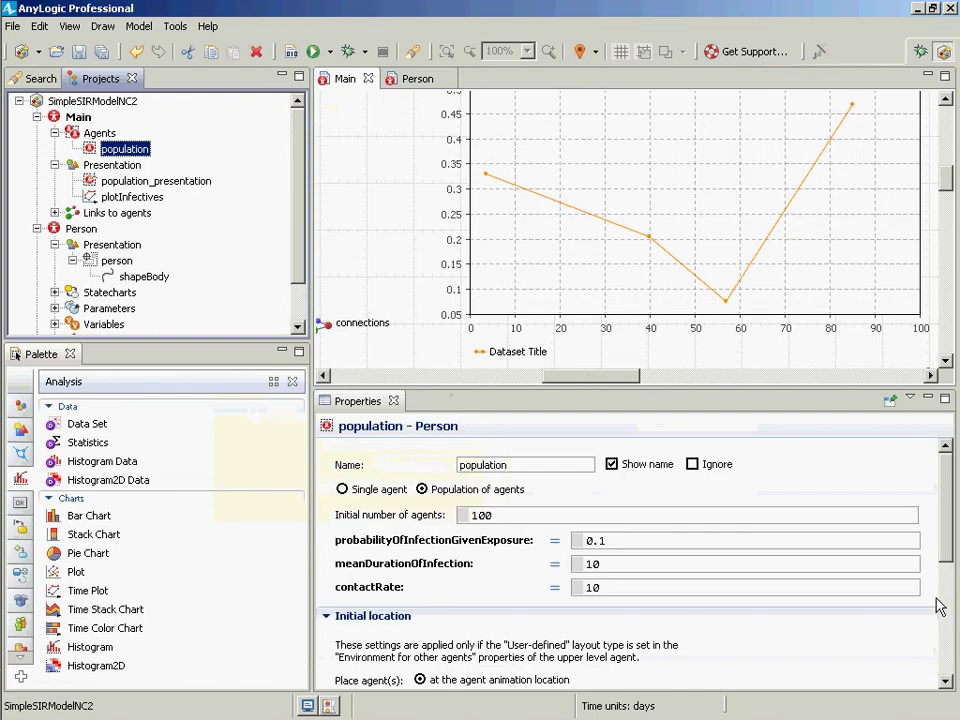
{"action": "scroll", "coordinate": [945, 628], "scroll_direction": "down", "scroll_amount": 5}
{"action": "left_click", "coordinate": [729, 592]}
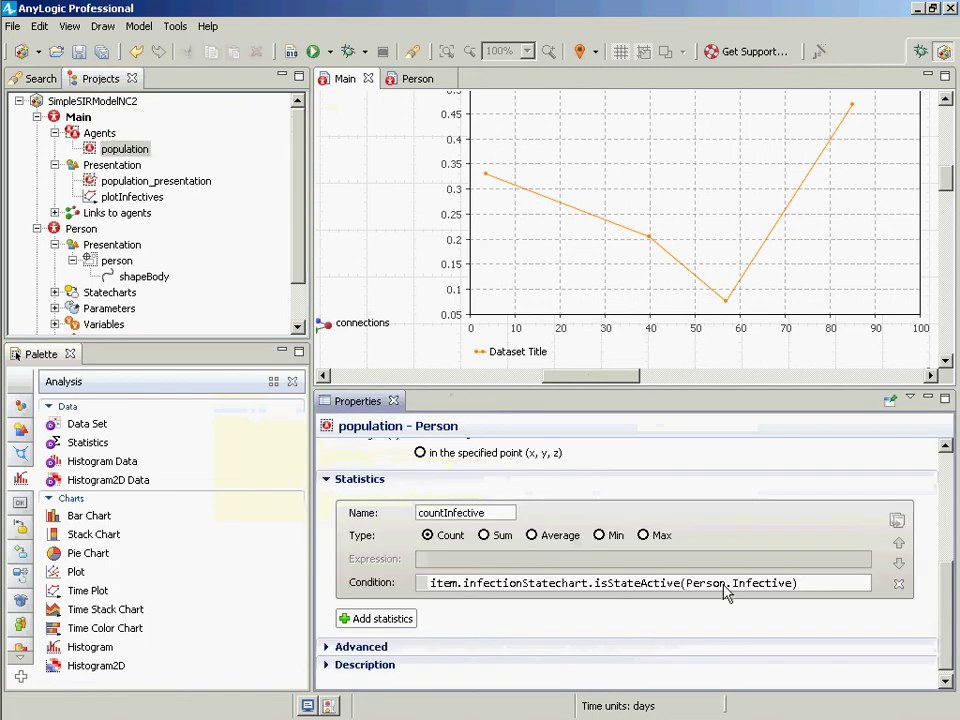
{"action": "key", "text": "ctrl+a"}
{"action": "key", "text": "ctrl+c"}
{"action": "key", "text": "alt+Tab"}
{"action": "key", "text": "ctrl+v"}
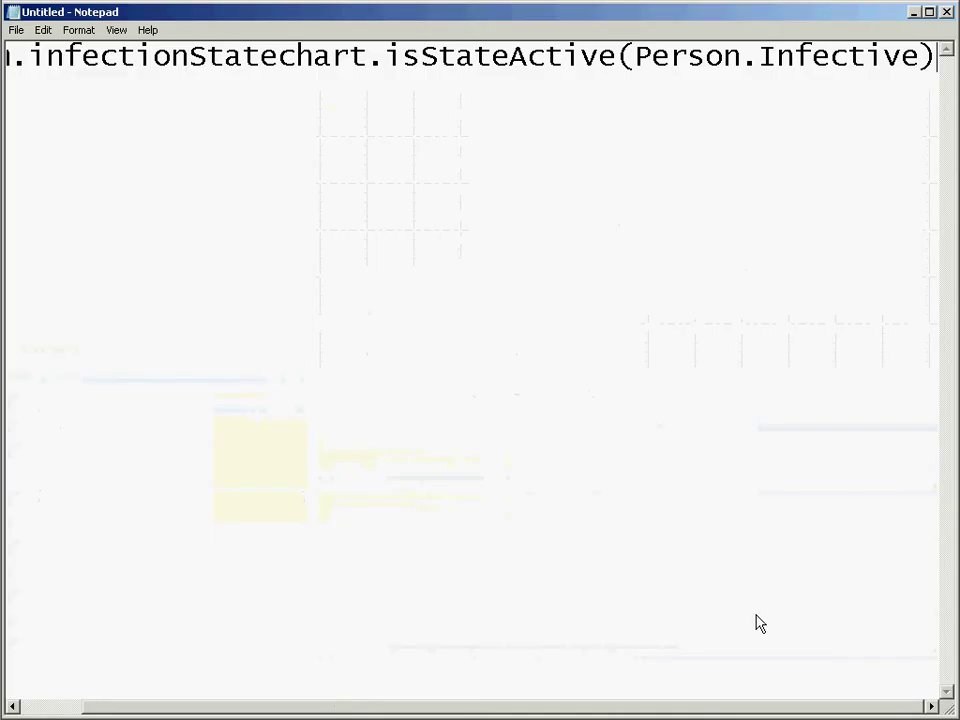
- Examine the parts of the pasted isStateActive condition in Notepad, and switch back to AnyLogic
{"action": "key", "text": "ctrl+Left"}
{"action": "key", "text": "ctrl+Left"}
{"action": "key", "text": "ctrl+Right"}
{"action": "key", "text": "ctrl+Right"}
{"action": "key", "text": "ctrl+Left"}
{"action": "key", "text": "Home"}
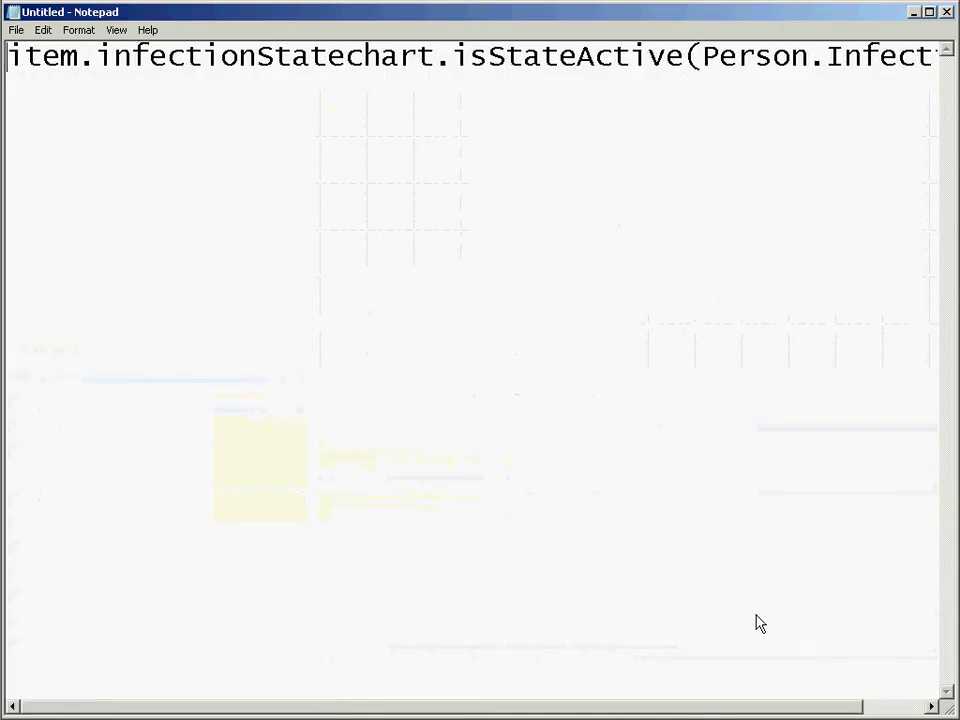
{"action": "key", "text": "ctrl+Right"}
{"action": "key", "text": "ctrl+Right"}
{"action": "key", "text": "ctrl+Left"}
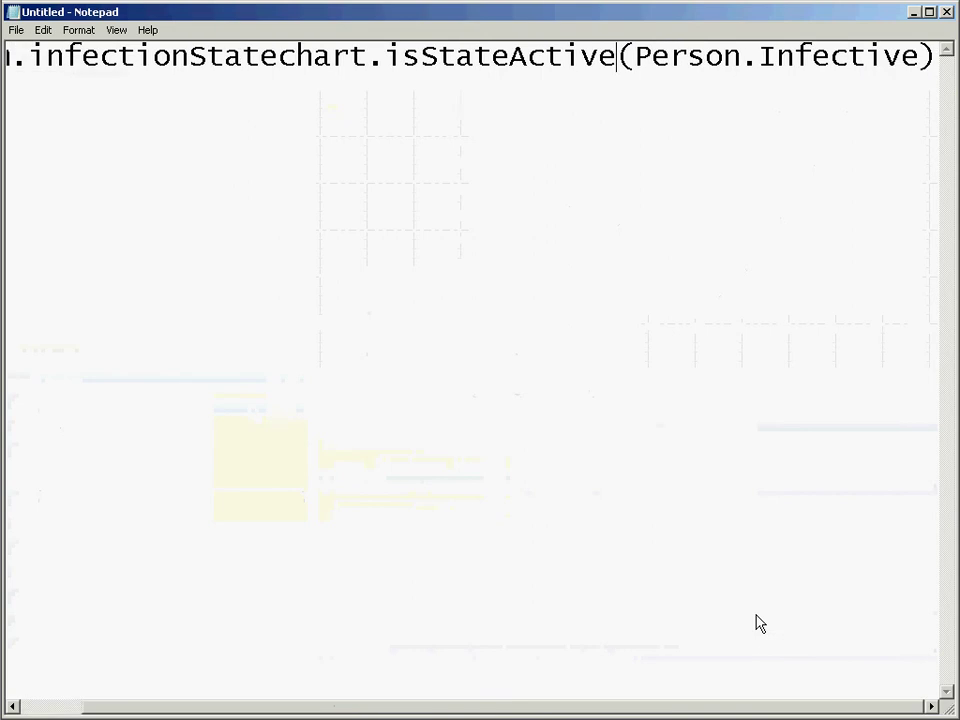
{"action": "key", "text": "ctrl+Left"}
{"action": "key", "text": "Right"}
{"action": "key", "text": "Right"}
{"action": "key", "text": "Right"}
{"action": "key", "text": "Right"}
{"action": "key", "text": "Right"}
{"action": "key", "text": "Right"}
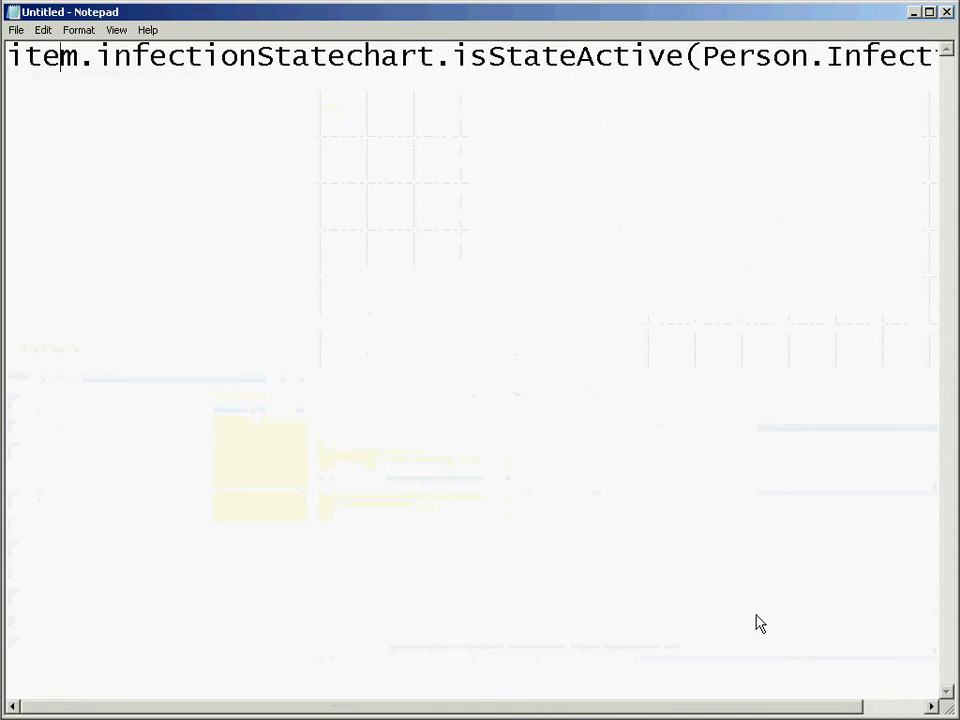
{"action": "key", "text": "alt+Tab"}
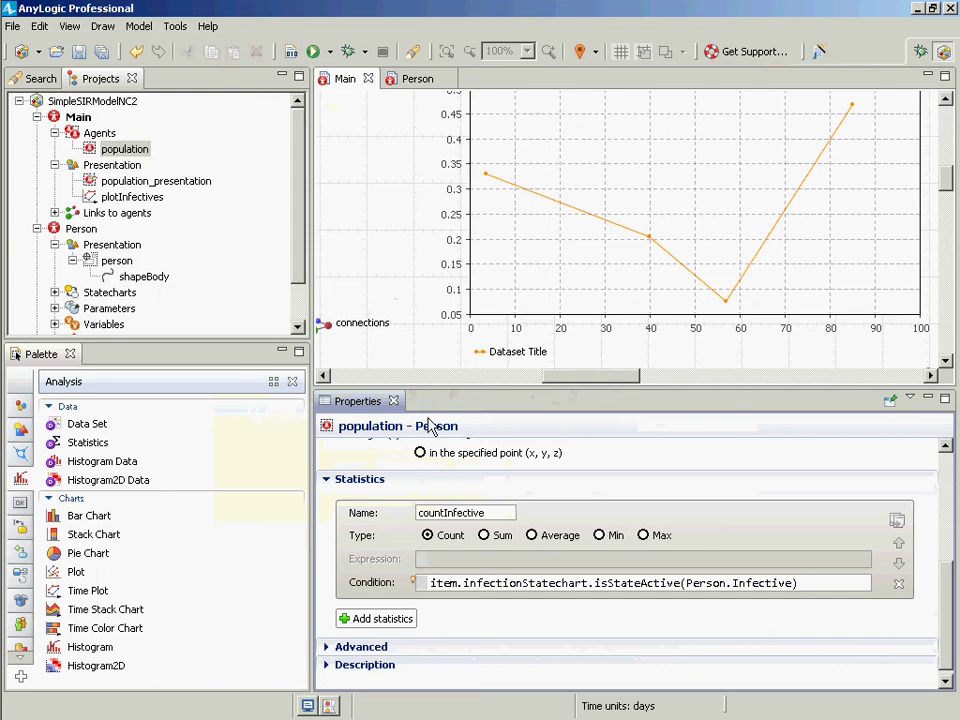
- Compare the population statistic's name with the value expression in the plotInfectives data item
{"action": "double_click", "coordinate": [462, 514]}
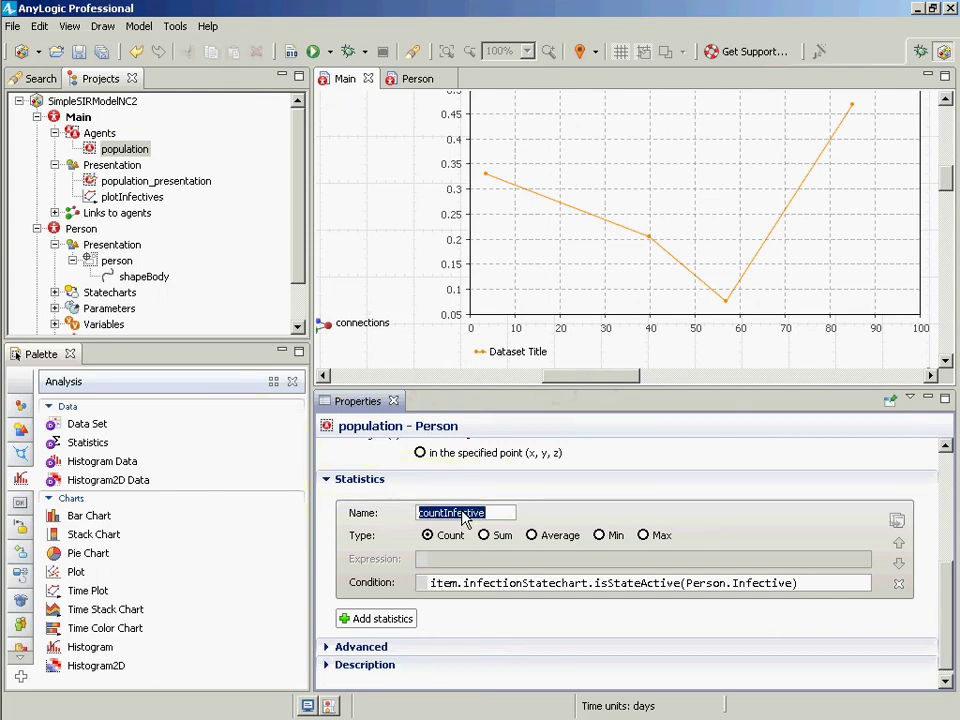
{"action": "left_click", "coordinate": [545, 251]}
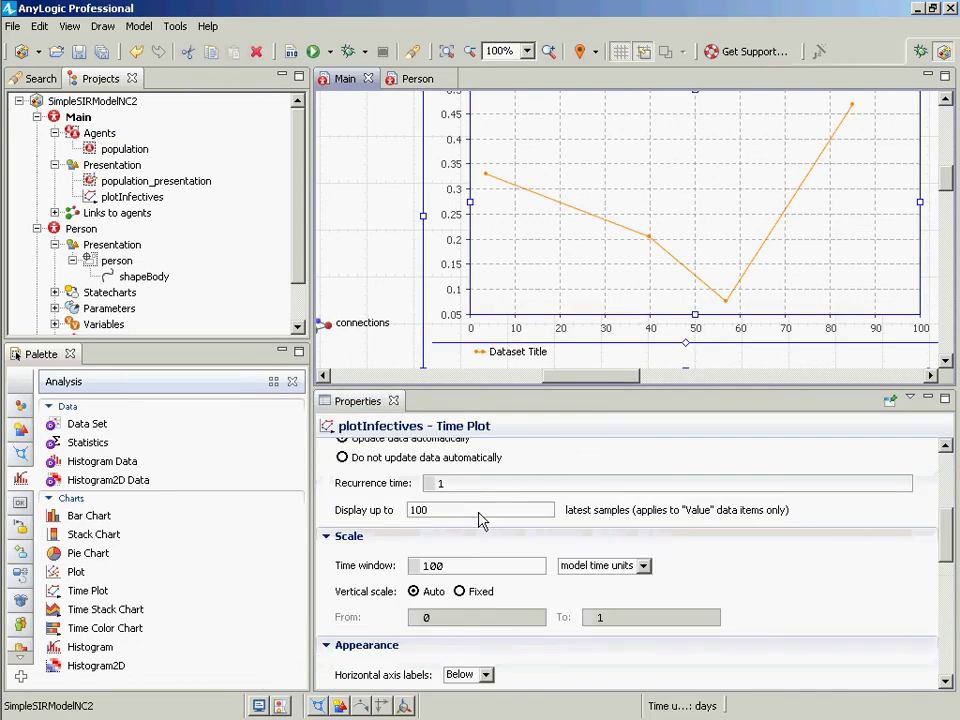
{"action": "left_click", "coordinate": [946, 487]}
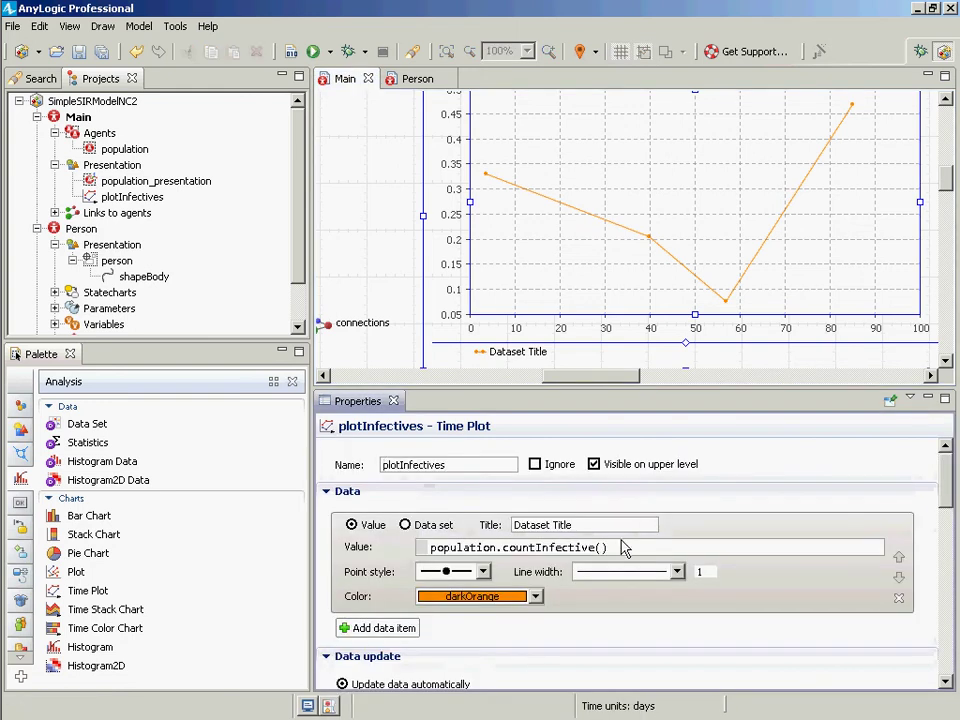
{"action": "left_click_drag", "start_coordinate": [610, 548], "coordinate": [386, 557]}
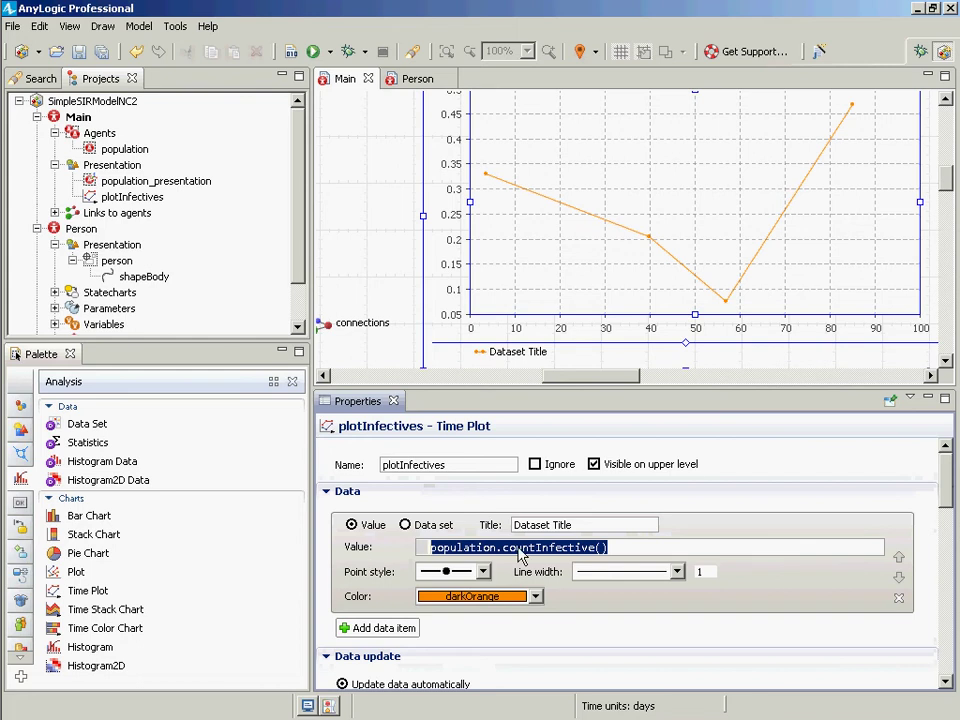
- Save the model, run the Simulation experiment, and close its window after viewing the population with the window maximized
{"action": "key", "text": "ctrl+s"}
{"action": "left_click", "coordinate": [297, 320]}
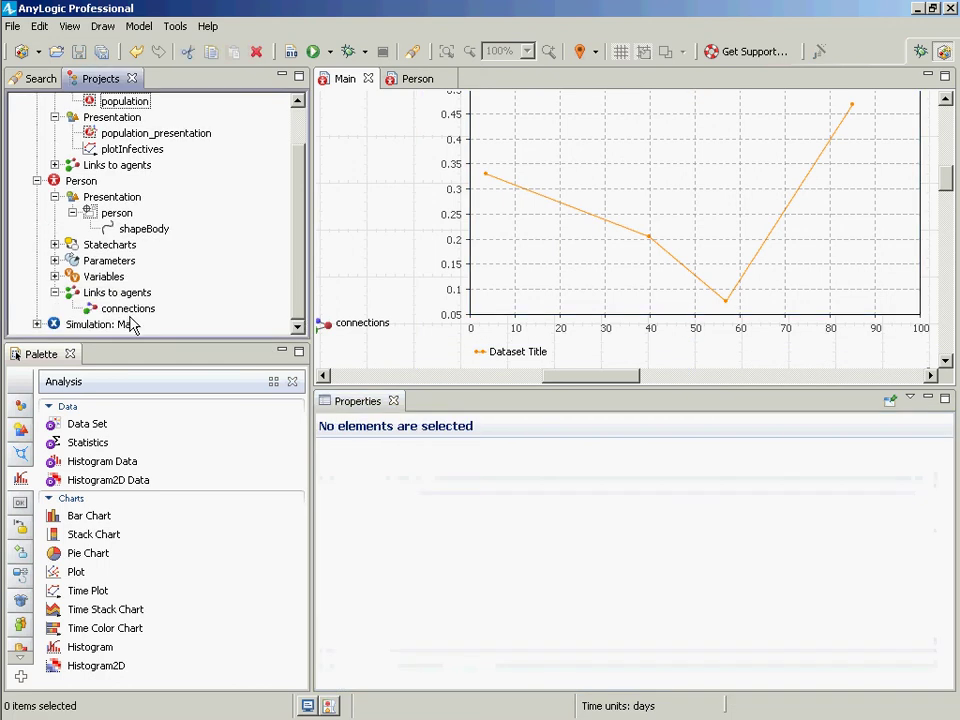
{"action": "right_click", "coordinate": [128, 323]}
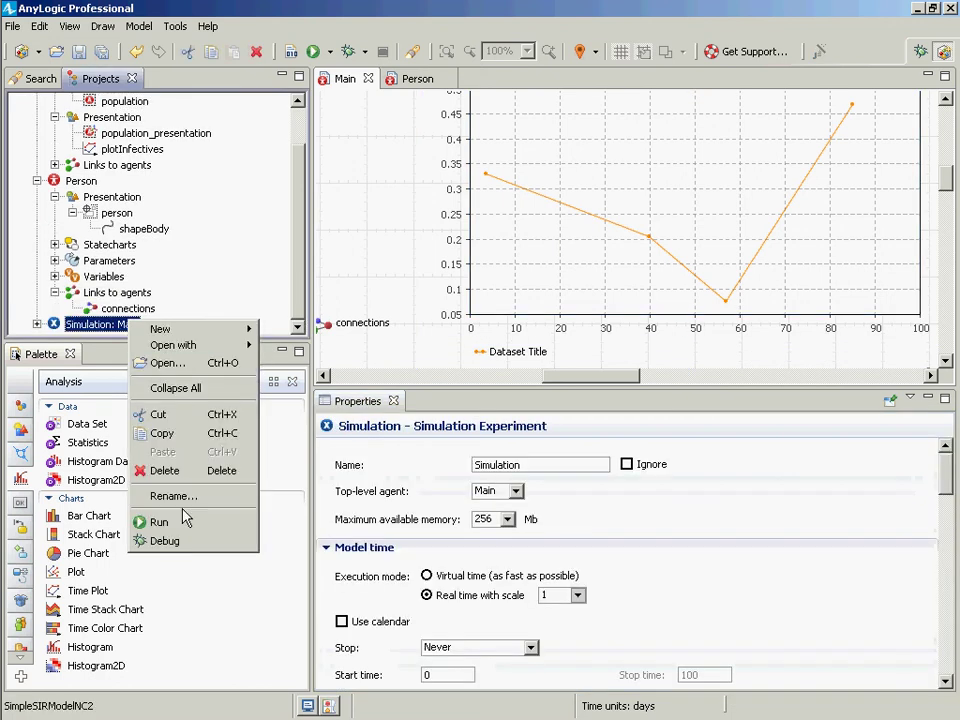
{"action": "left_click", "coordinate": [178, 522]}
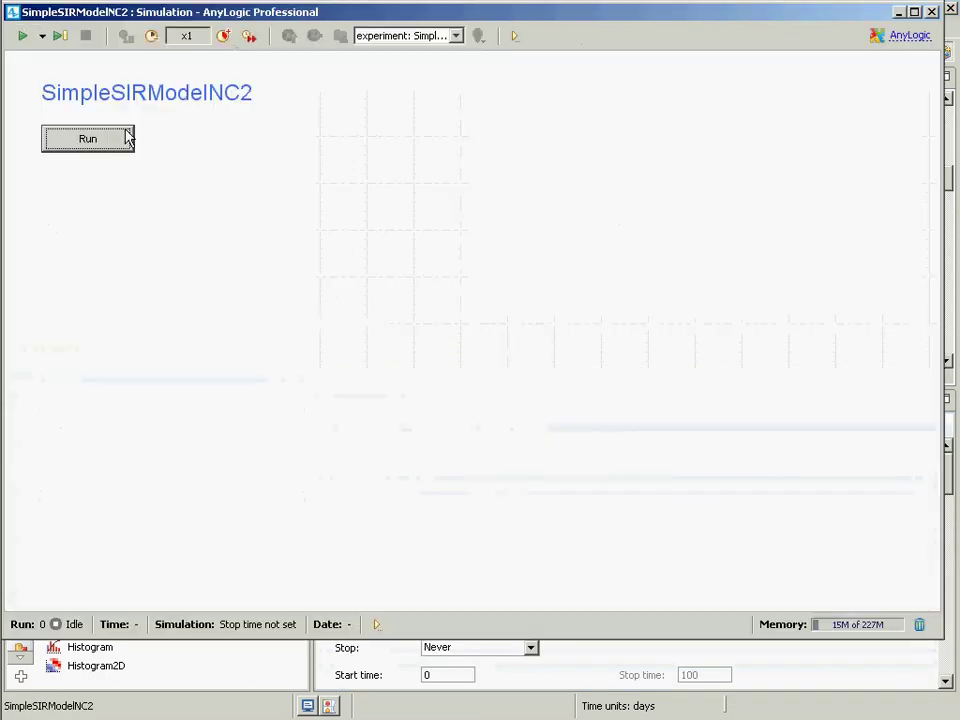
{"action": "left_click", "coordinate": [88, 139]}
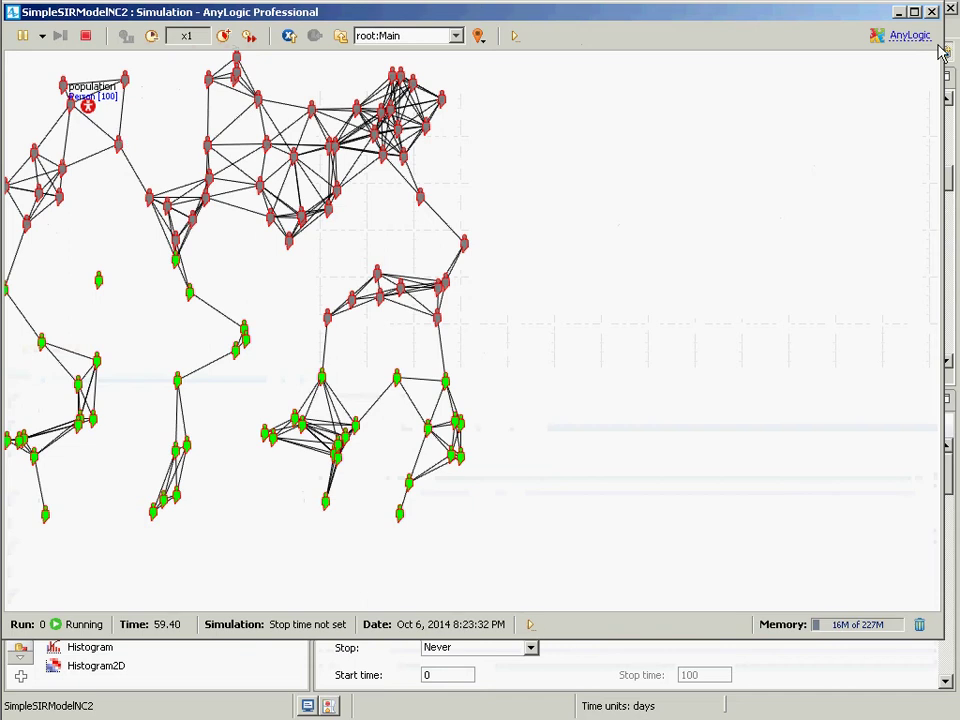
{"action": "left_click", "coordinate": [920, 12]}
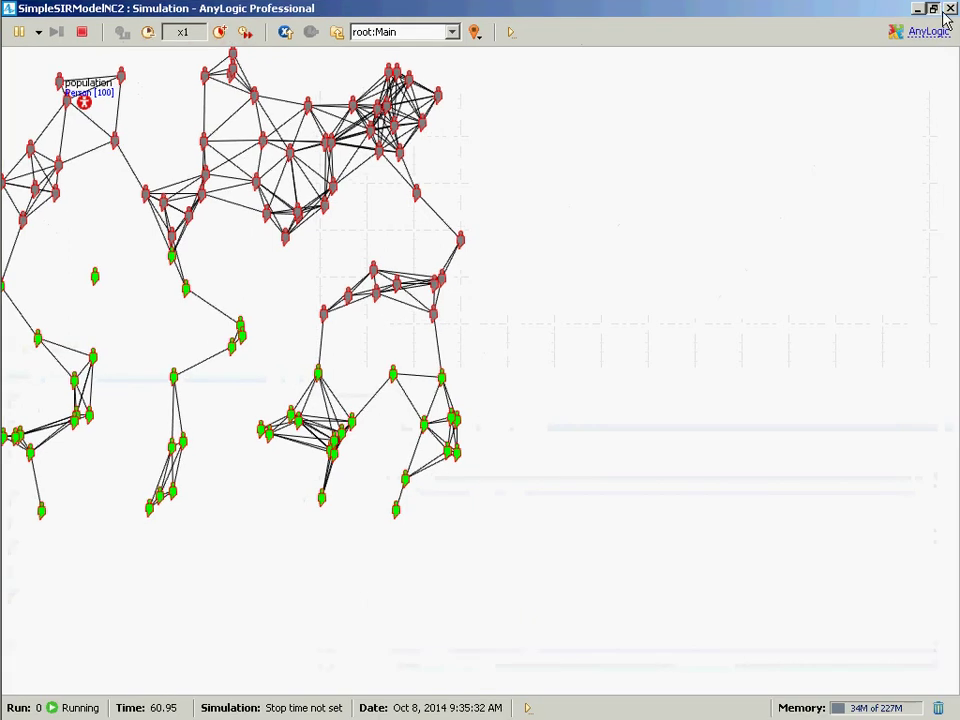
{"action": "left_click", "coordinate": [947, 10]}
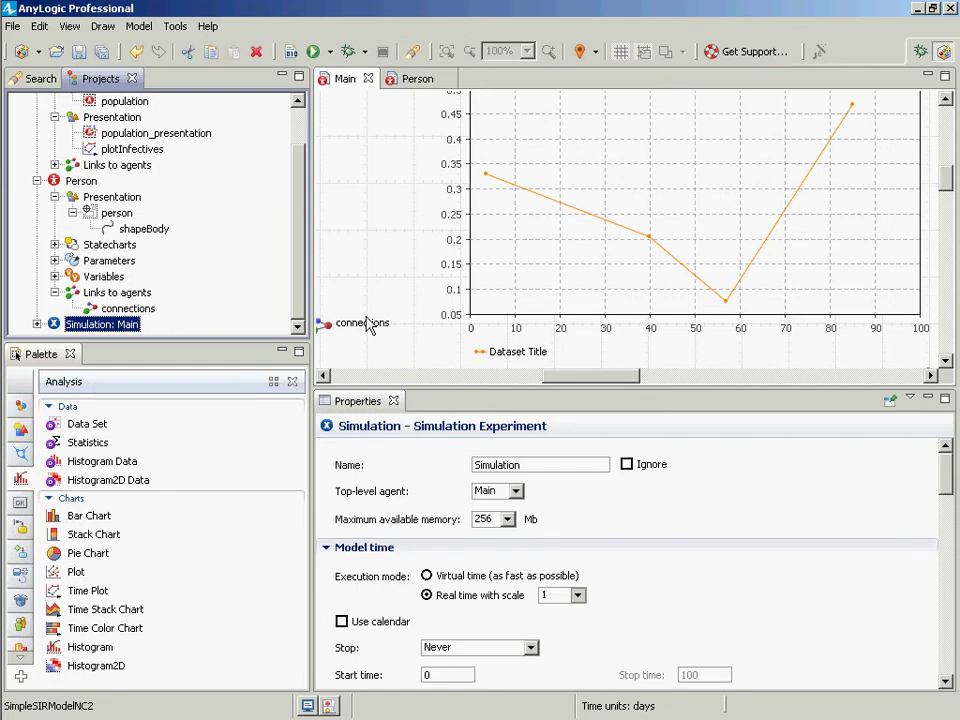
- Run the Simulation experiment, raise its speed to x5 to view the infectives plot, and close its window
{"action": "right_click", "coordinate": [107, 326]}
{"action": "left_click", "coordinate": [150, 526]}
{"action": "left_click", "coordinate": [104, 150]}
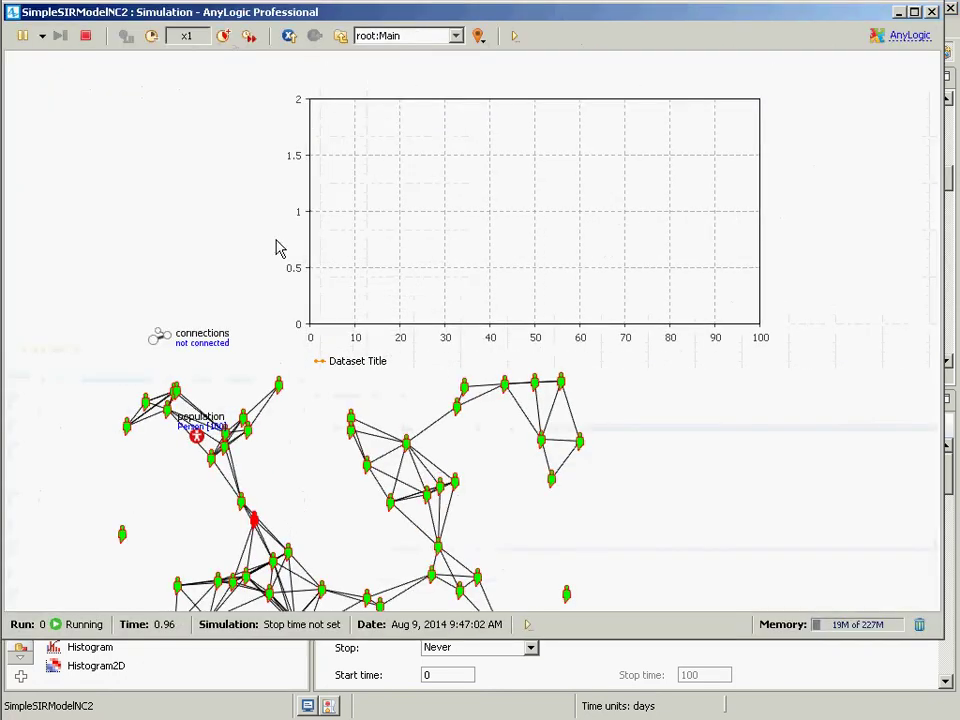
{"action": "left_click", "coordinate": [224, 37]}
{"action": "left_click", "coordinate": [224, 37]}
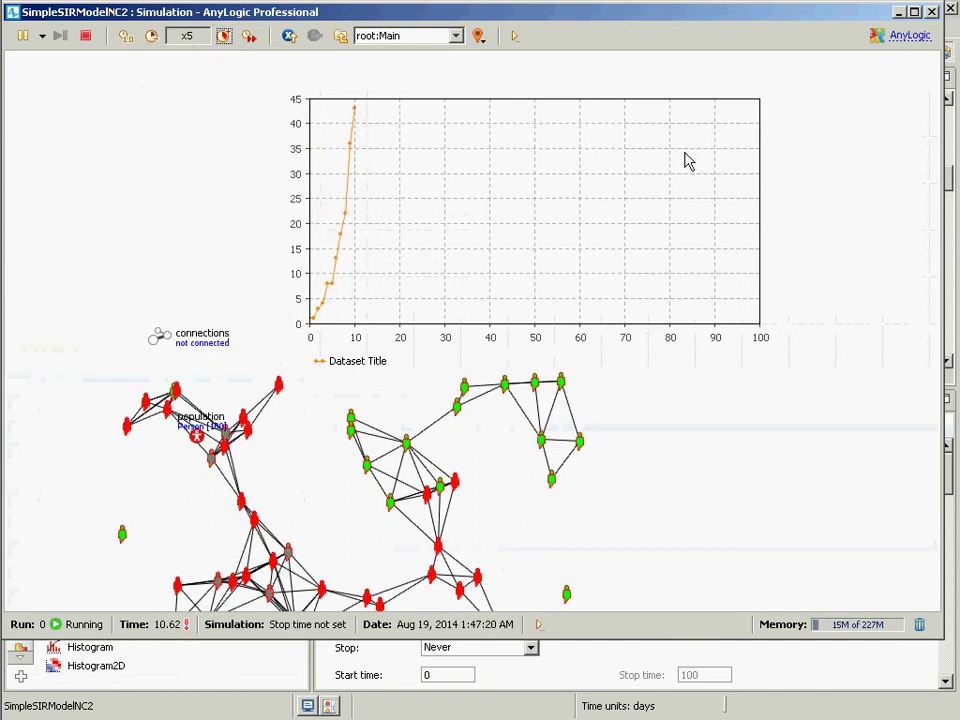
{"action": "left_click", "coordinate": [932, 12]}
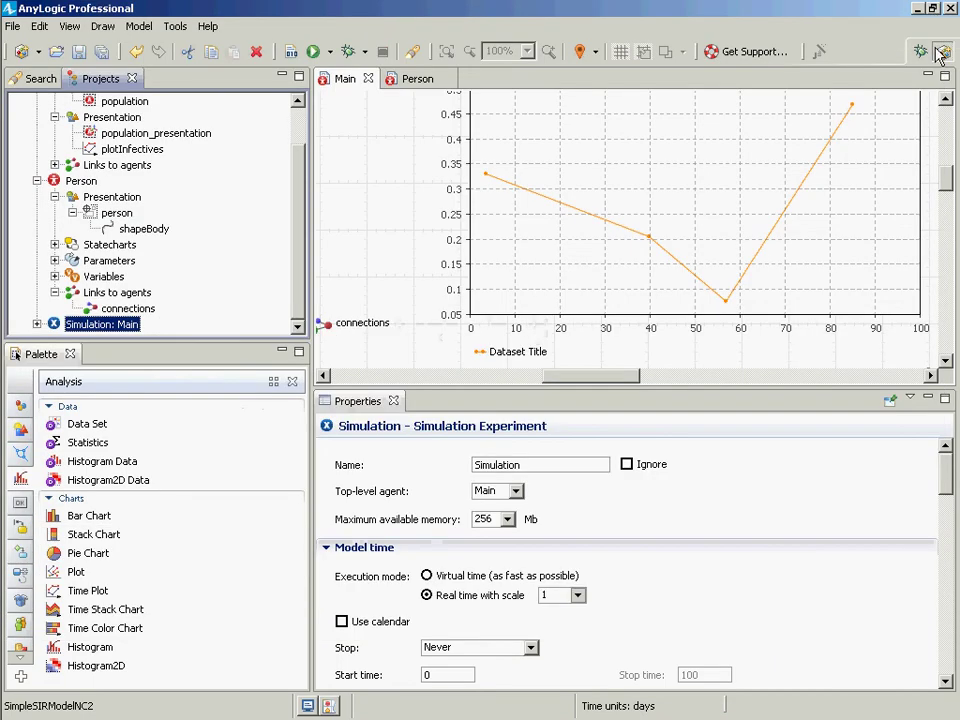
- Add a Histogram Data element to Main above the infectives plot and name it degreeCentralityHistogramData
{"action": "left_click", "coordinate": [587, 257]}
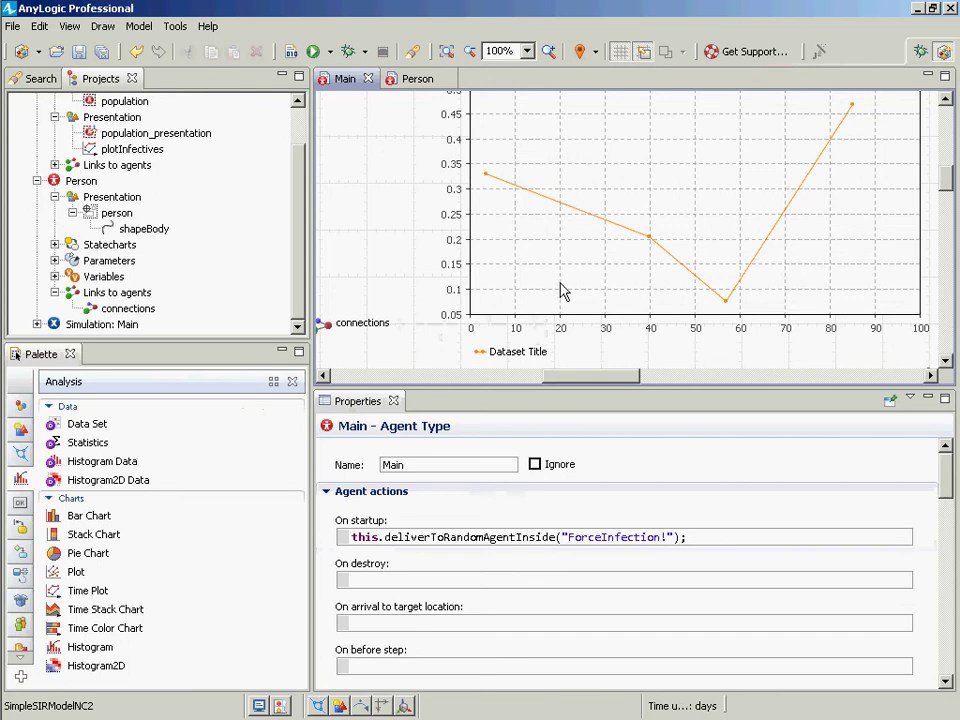
{"action": "scroll", "coordinate": [580, 286], "scroll_direction": "up", "scroll_amount": 3}
{"action": "scroll", "coordinate": [580, 286], "scroll_direction": "up", "scroll_amount": 6}
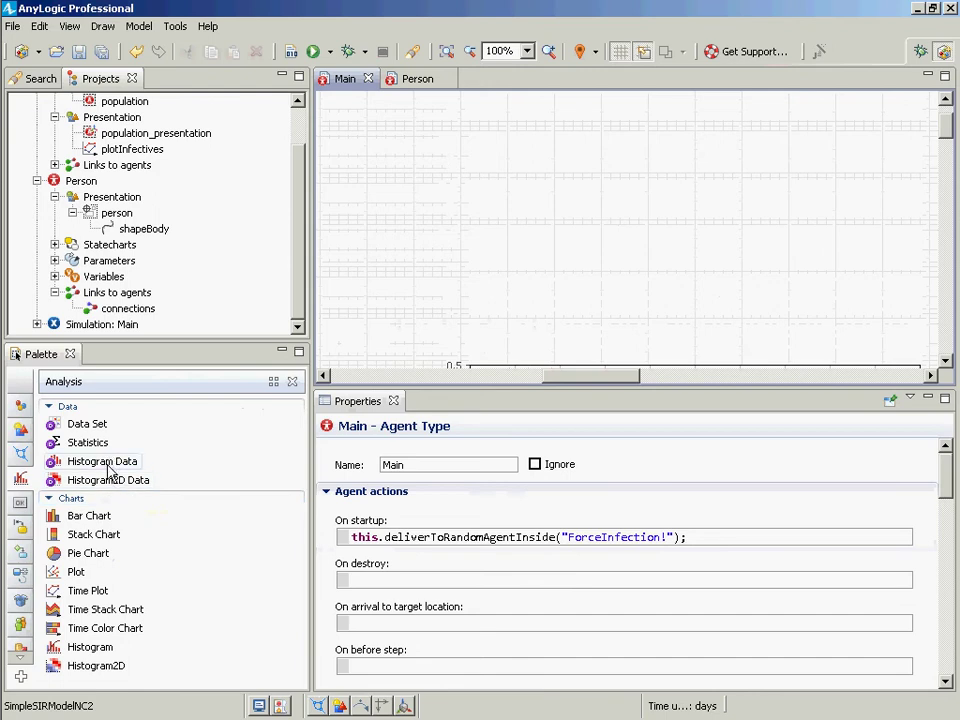
{"action": "left_click", "coordinate": [41, 492]}
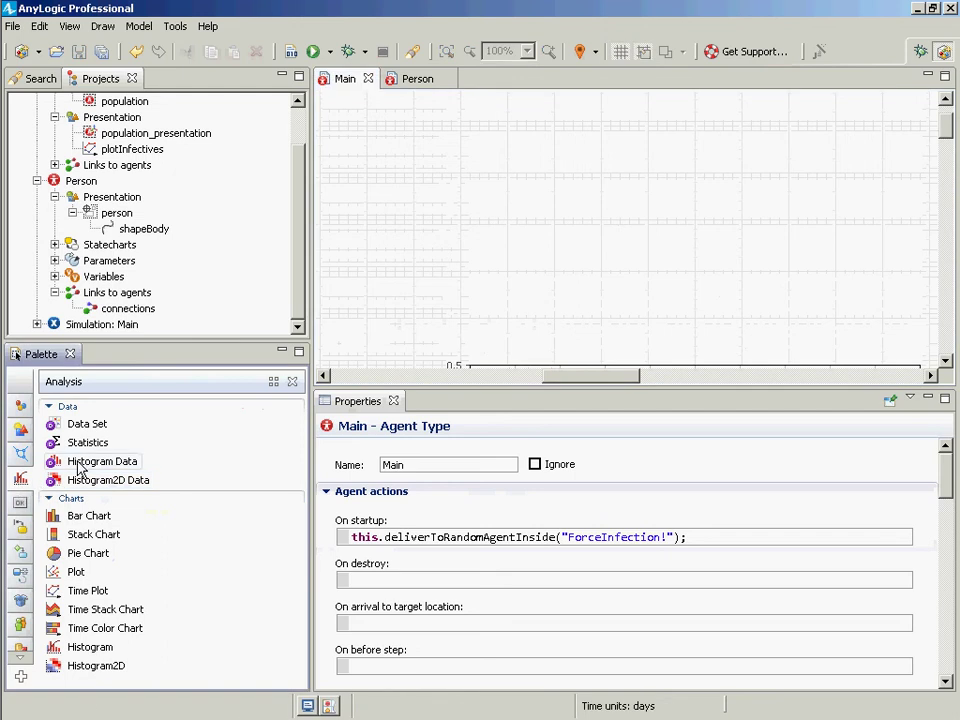
{"action": "left_click_drag", "start_coordinate": [79, 470], "coordinate": [390, 176]}
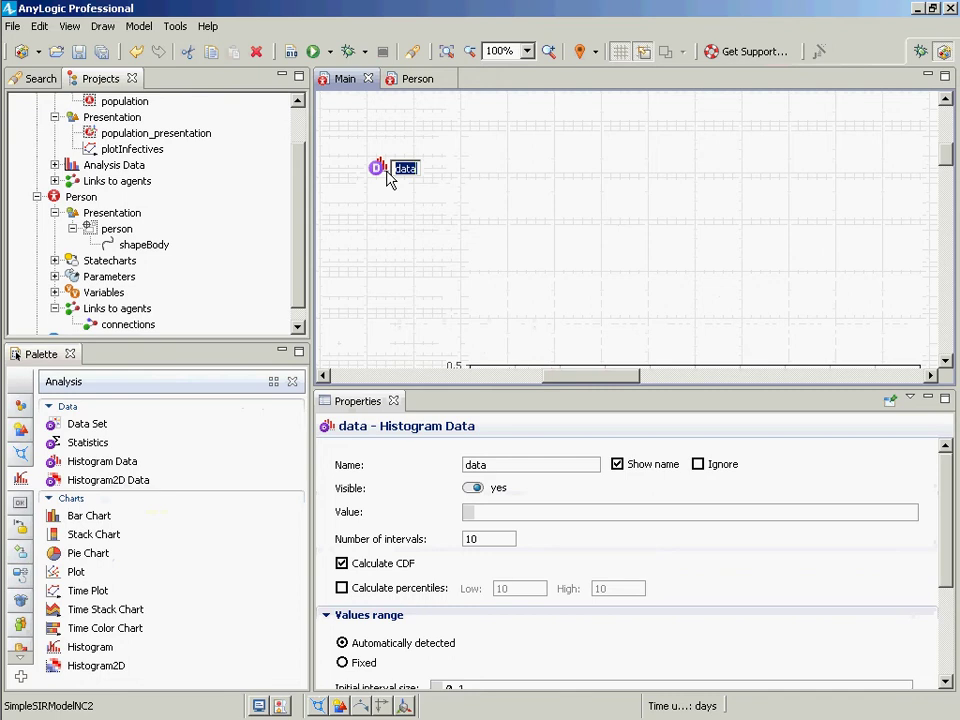
{"action": "type", "text": "degreeCentrali"}
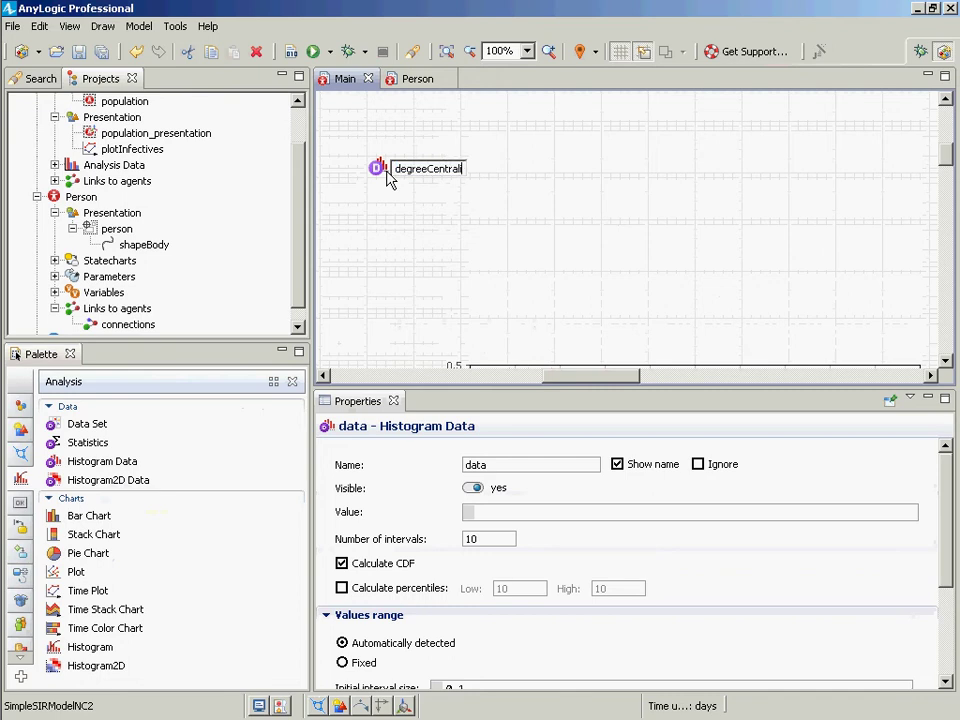
{"action": "type", "text": "tyHistogramDat"}
{"action": "type", "text": "a"}
{"action": "key", "text": "Return"}
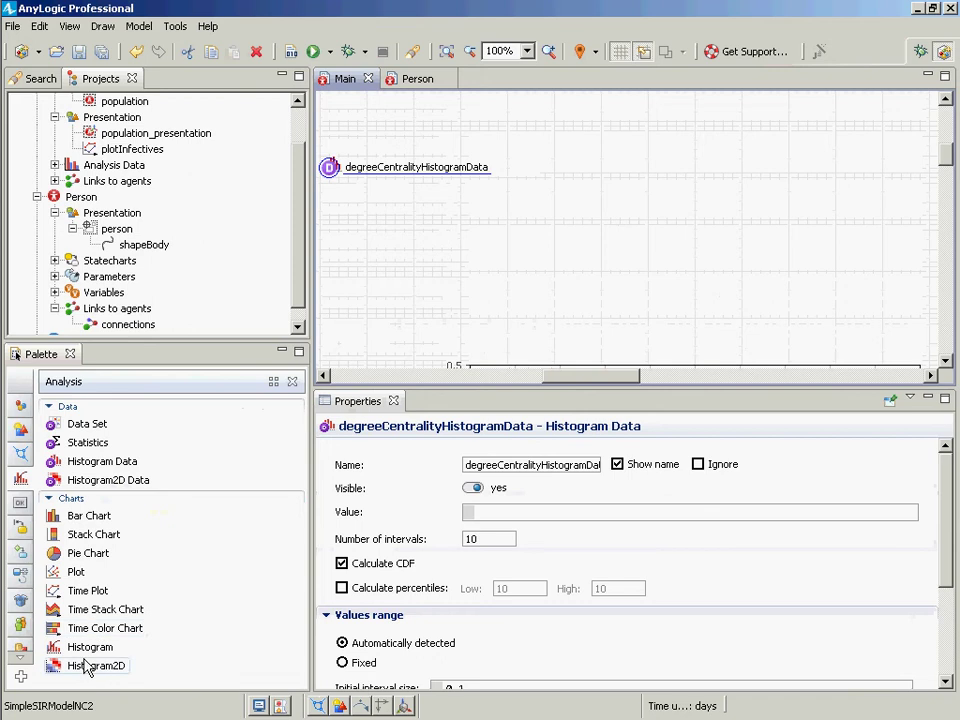
- Place a Histogram chart beside the histogram data element, enlarge it, and name it chartDegreeCentralityHistogram
{"action": "left_click_drag", "start_coordinate": [88, 647], "coordinate": [512, 99]}
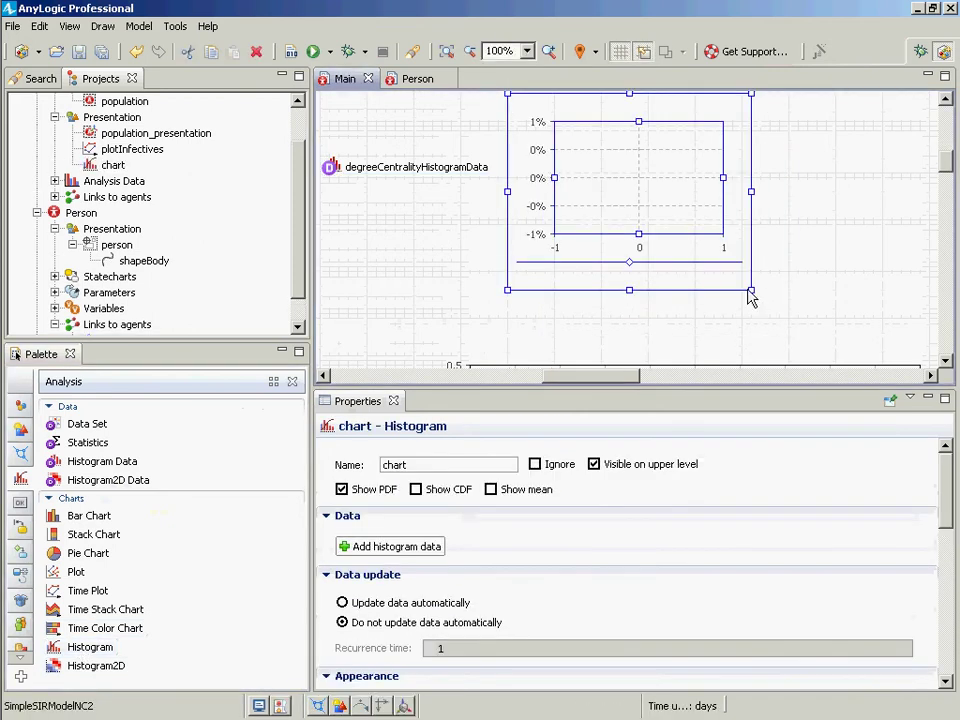
{"action": "left_click_drag", "start_coordinate": [750, 292], "coordinate": [957, 362]}
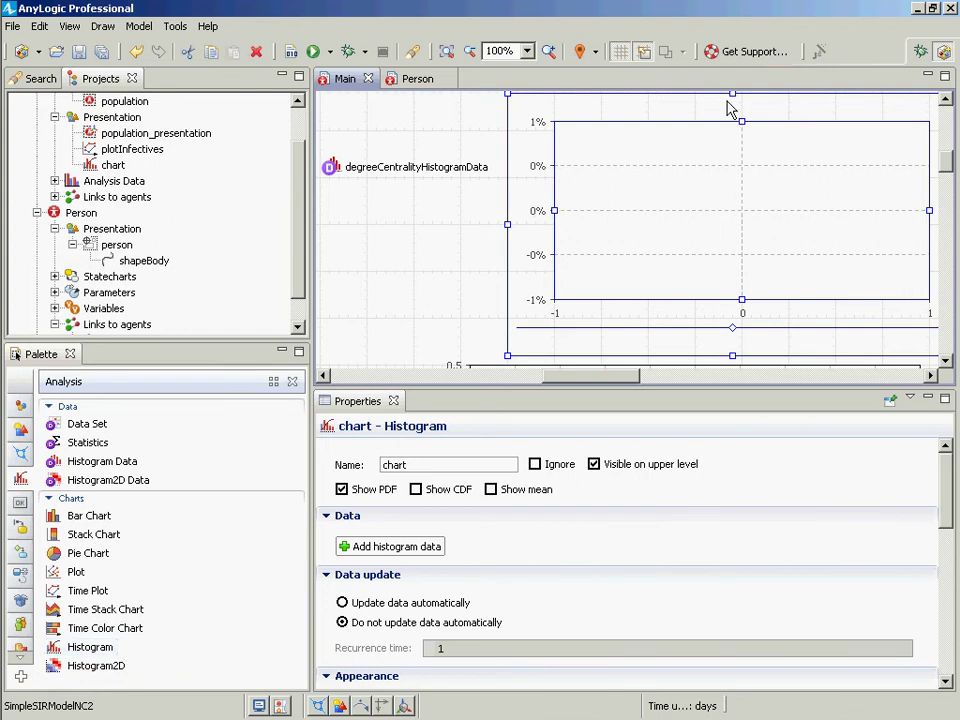
{"action": "left_click_drag", "start_coordinate": [731, 93], "coordinate": [730, 83]}
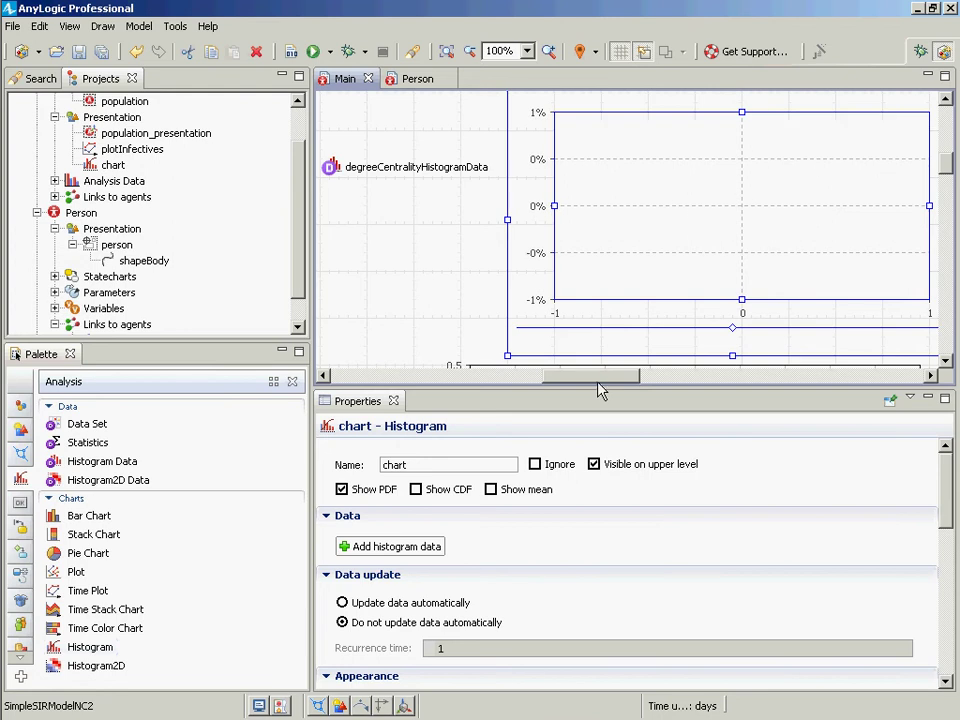
{"action": "left_click", "coordinate": [435, 469]}
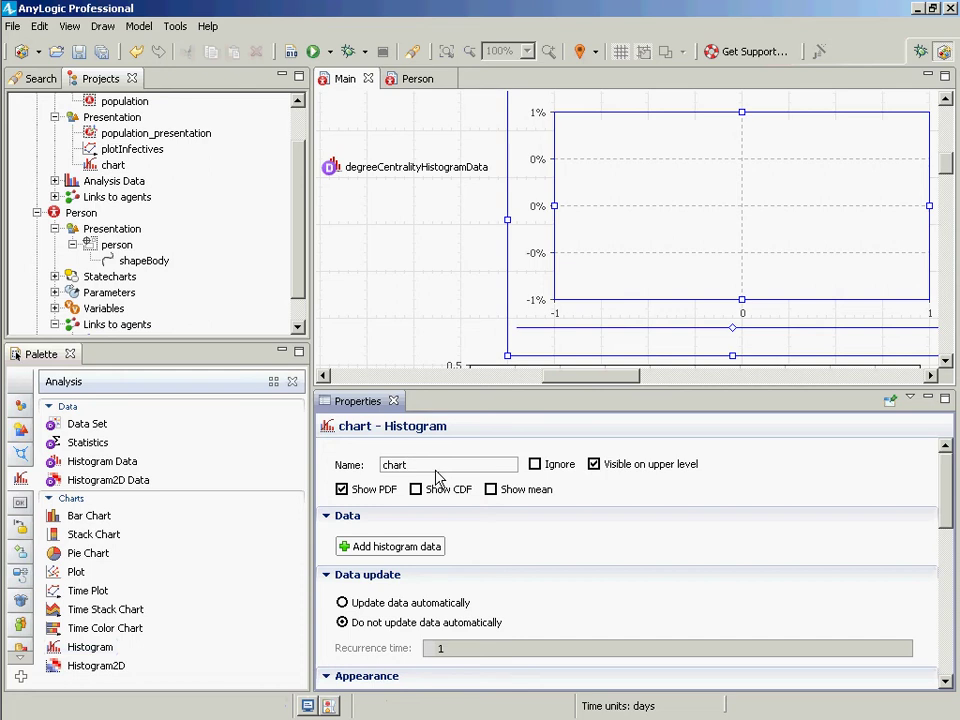
{"action": "type", "text": "DegreeCentralityHistogram"}
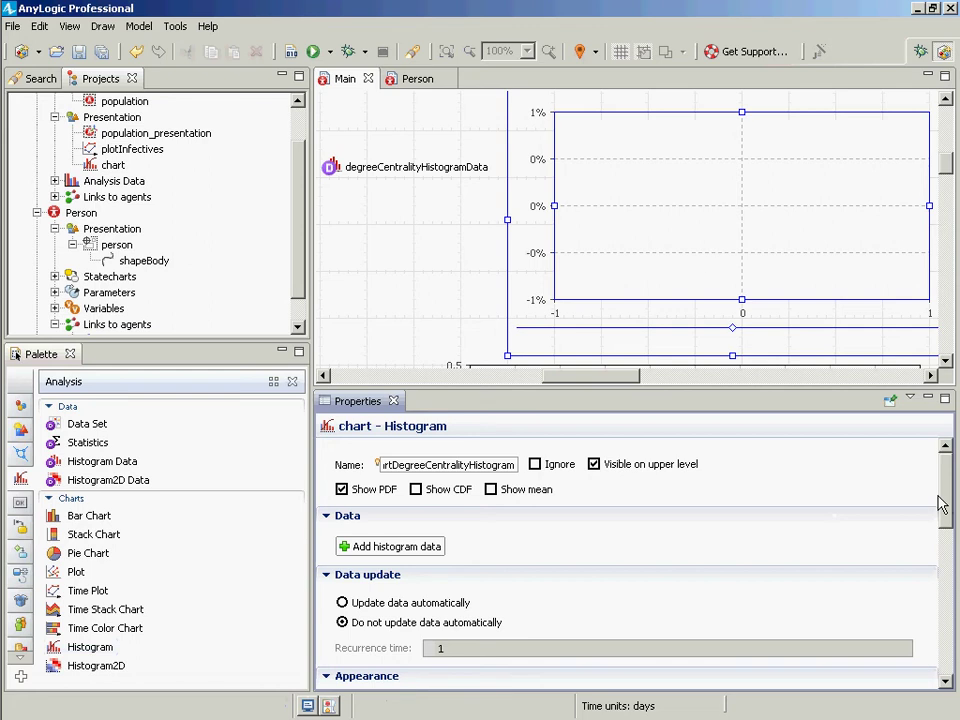
- Add a histogram data item titled Degree Centrality to the chart, with degreeCentralityHistogramData as its histogram, and build the model
{"action": "left_click", "coordinate": [367, 553]}
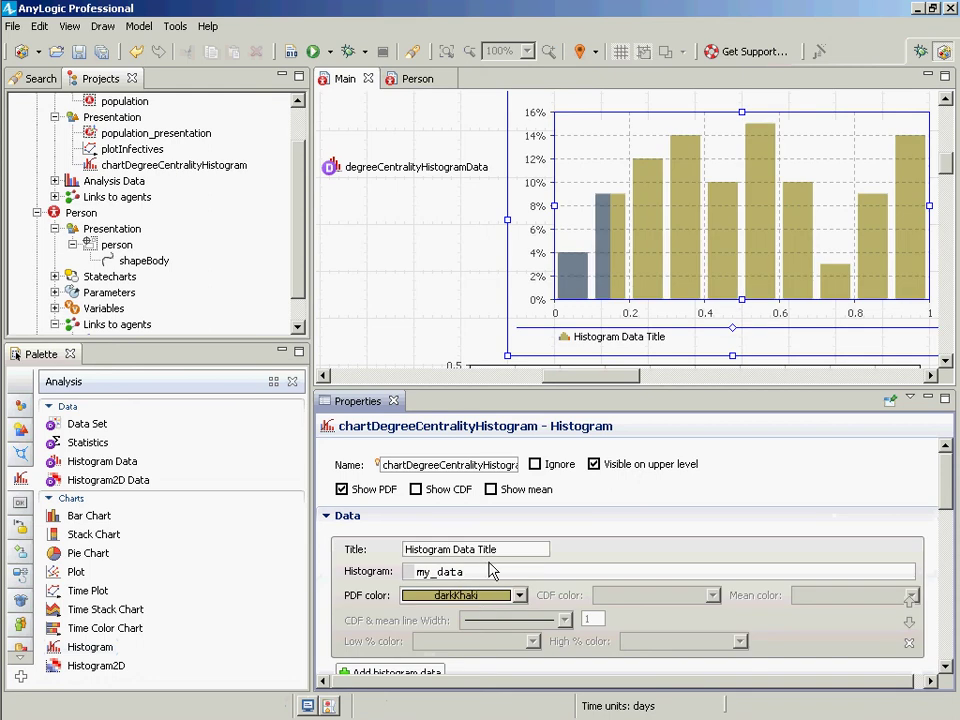
{"action": "left_click_drag", "start_coordinate": [506, 549], "coordinate": [353, 545]}
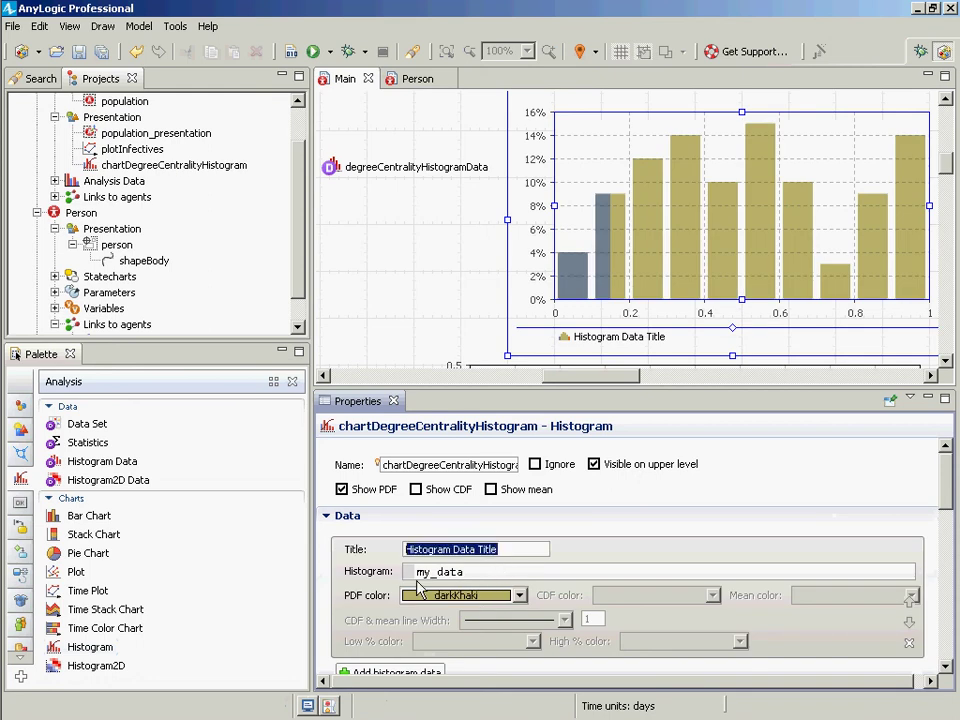
{"action": "type", "text": "Degree Centrality"}
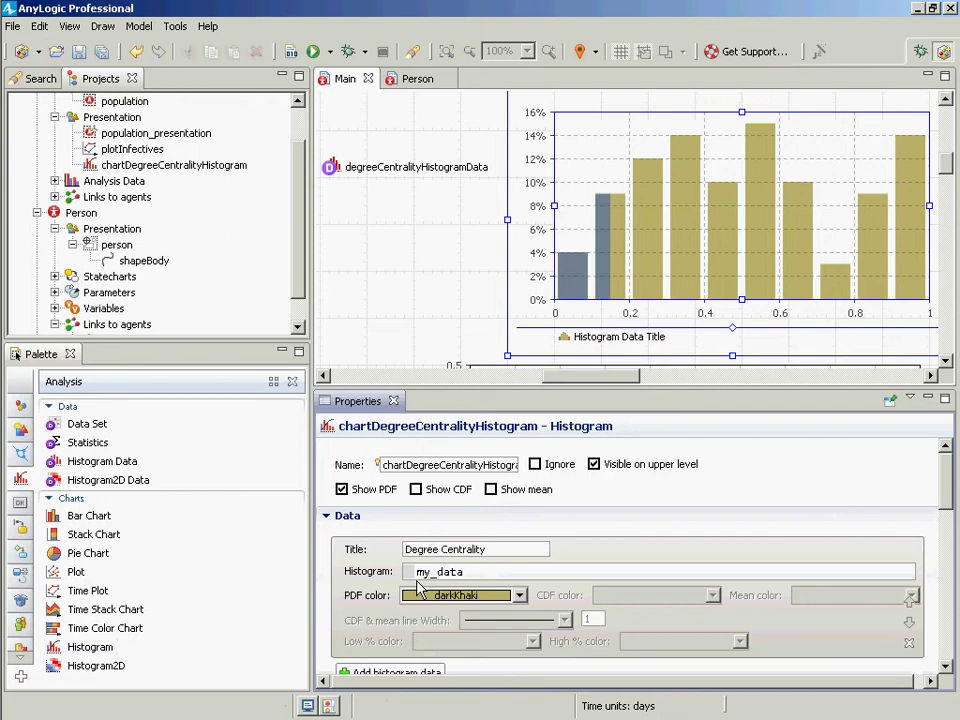
{"action": "double_click", "coordinate": [472, 573]}
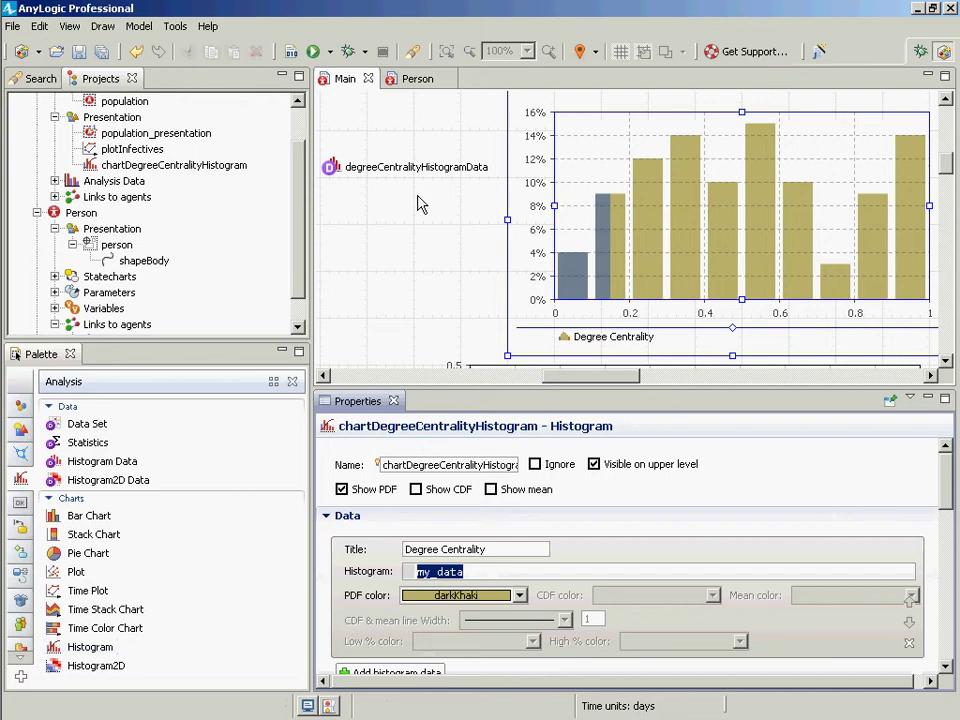
{"action": "type", "text": "degree"}
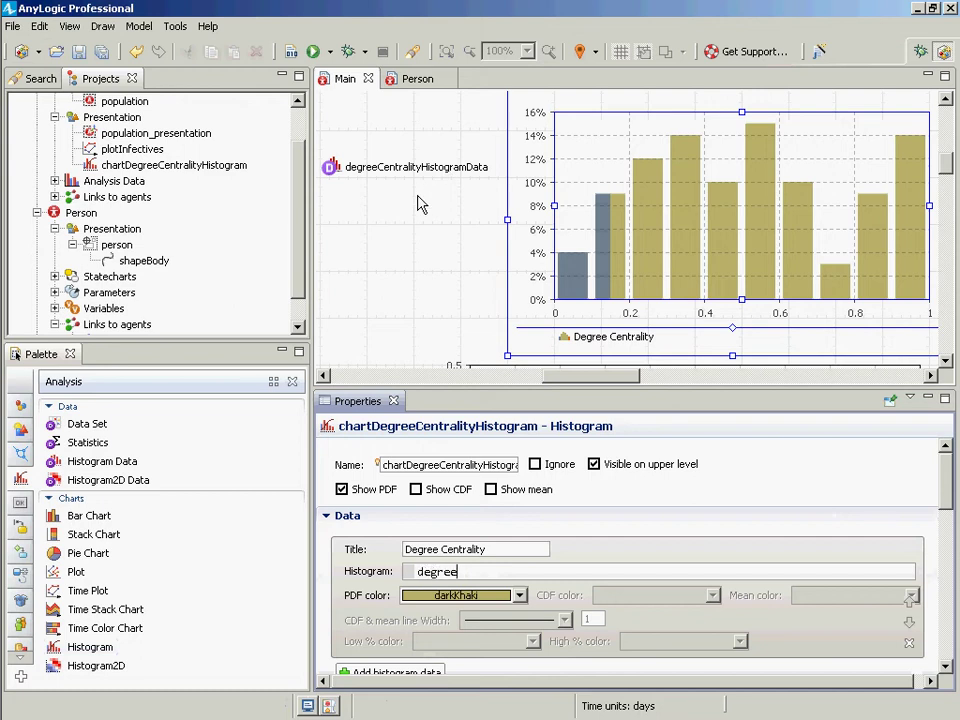
{"action": "type", "text": "Ce"}
{"action": "key", "text": "ctrl+space"}
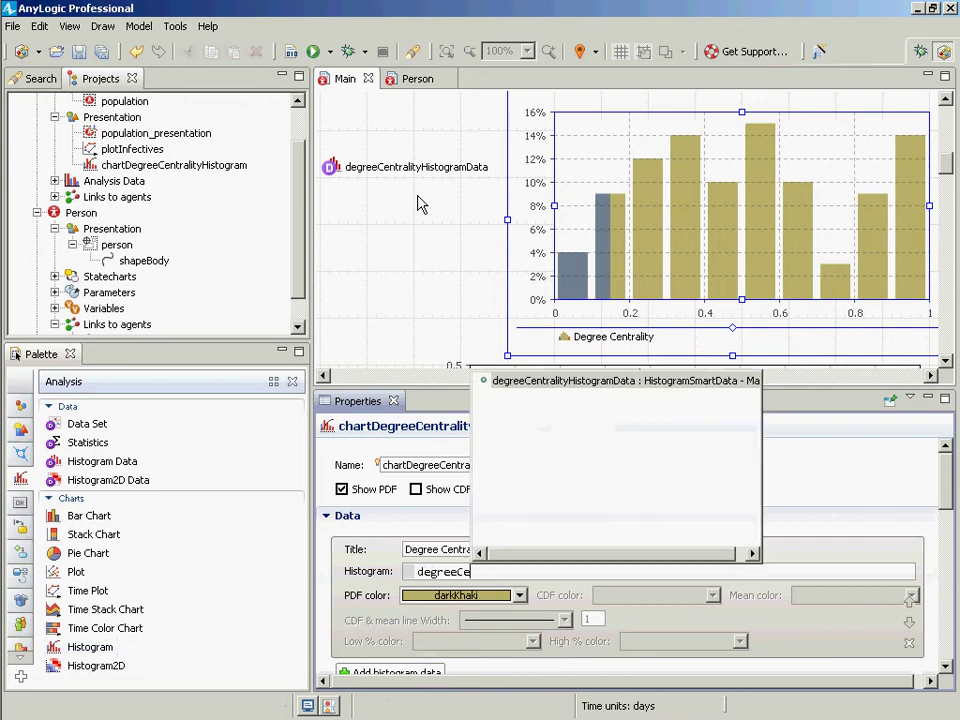
{"action": "key", "text": "Return"}
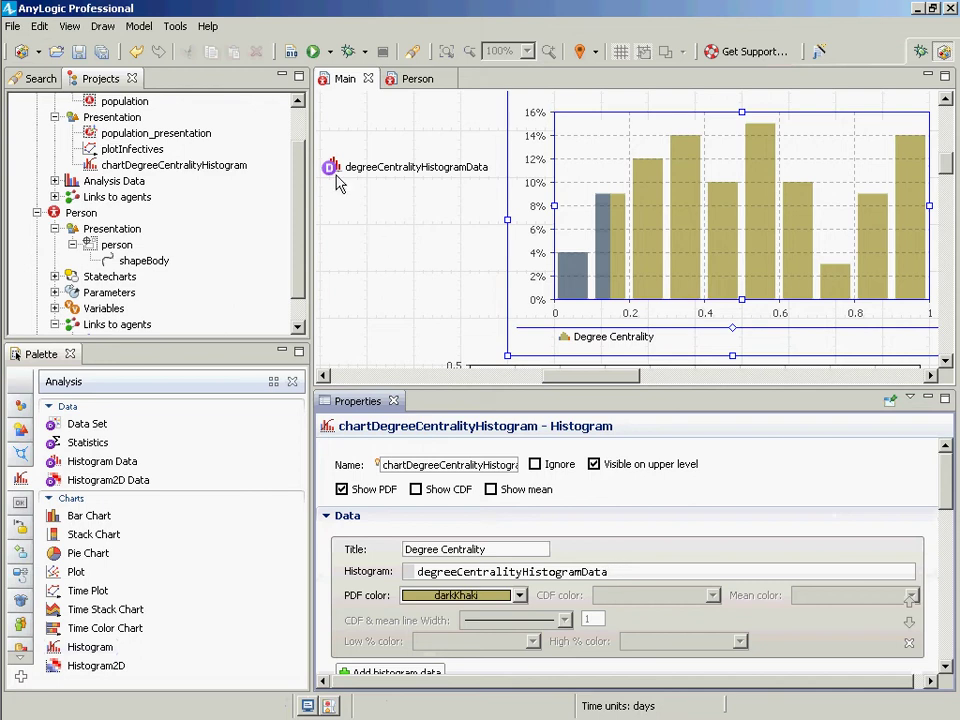
{"action": "left_click", "coordinate": [292, 55]}
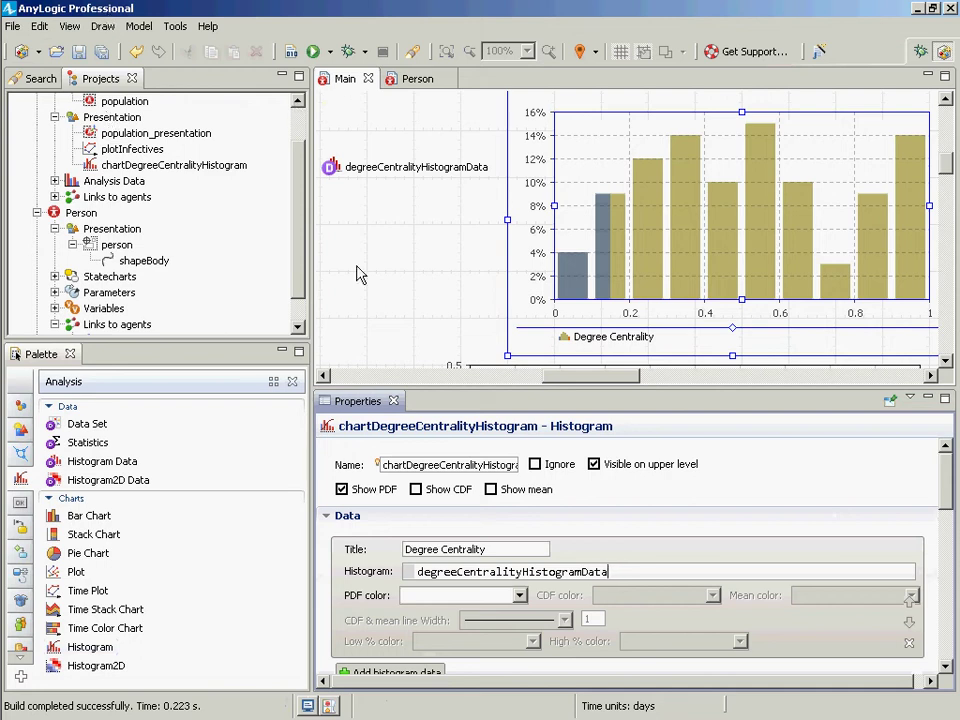
- Append the loop header "for (Person p : population)" on a new line in Main's On startup action
{"action": "left_click", "coordinate": [314, 219]}
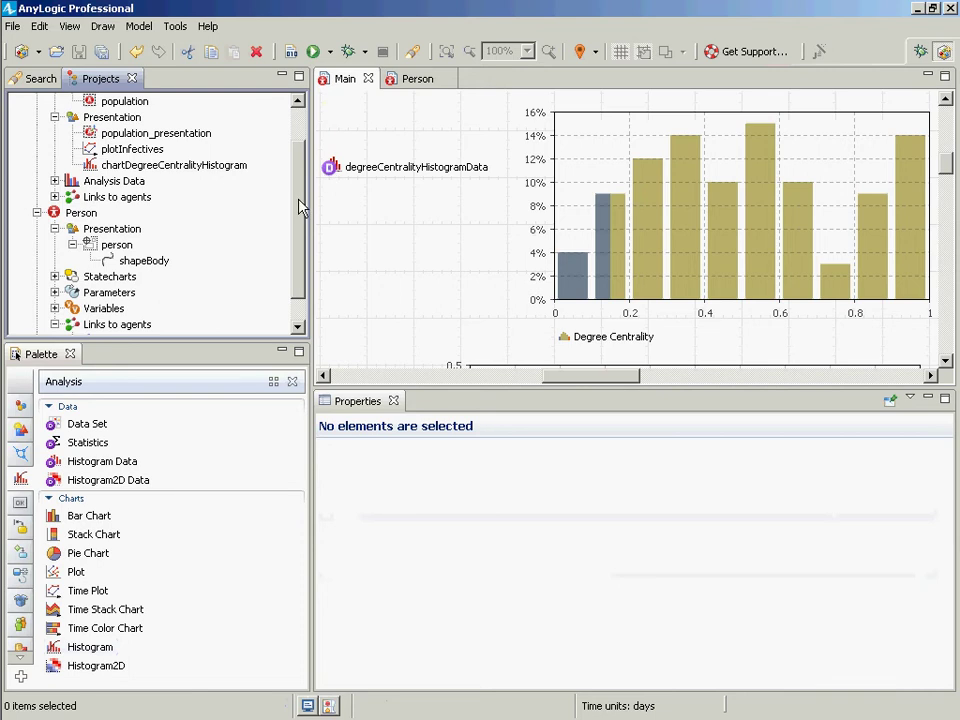
{"action": "left_click_drag", "start_coordinate": [300, 205], "coordinate": [308, 178]}
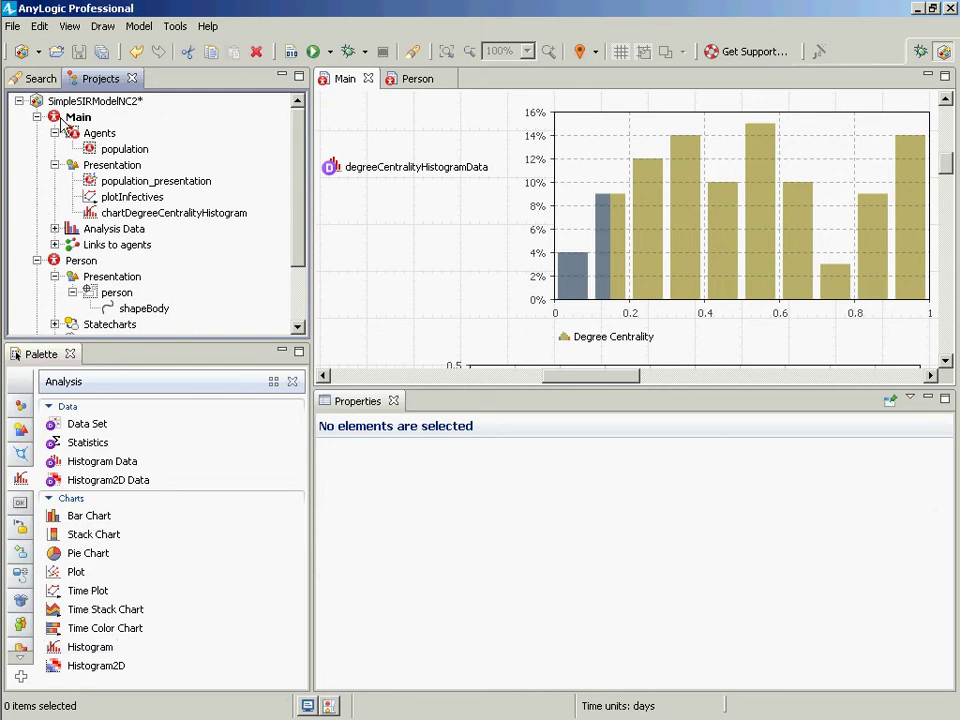
{"action": "left_click", "coordinate": [334, 178]}
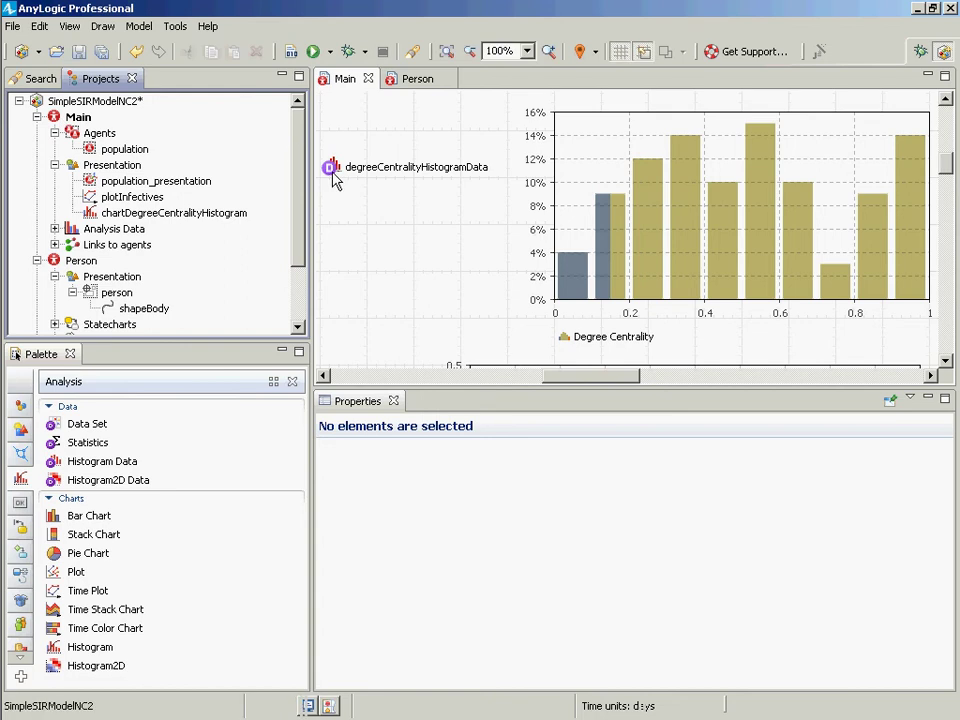
{"action": "left_click", "coordinate": [330, 168]}
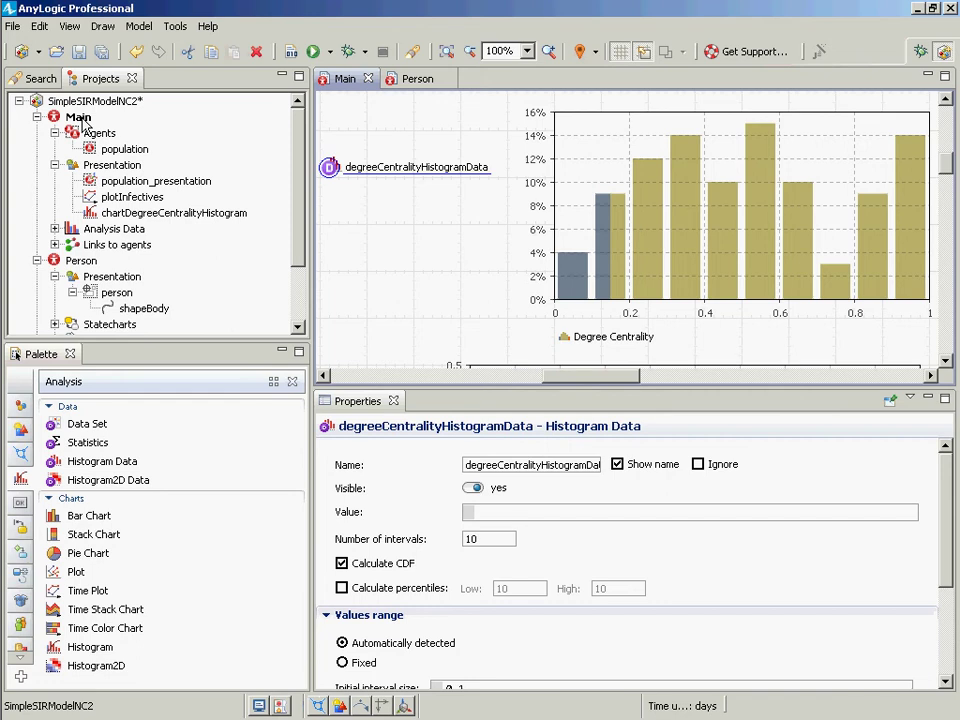
{"action": "left_click", "coordinate": [80, 118]}
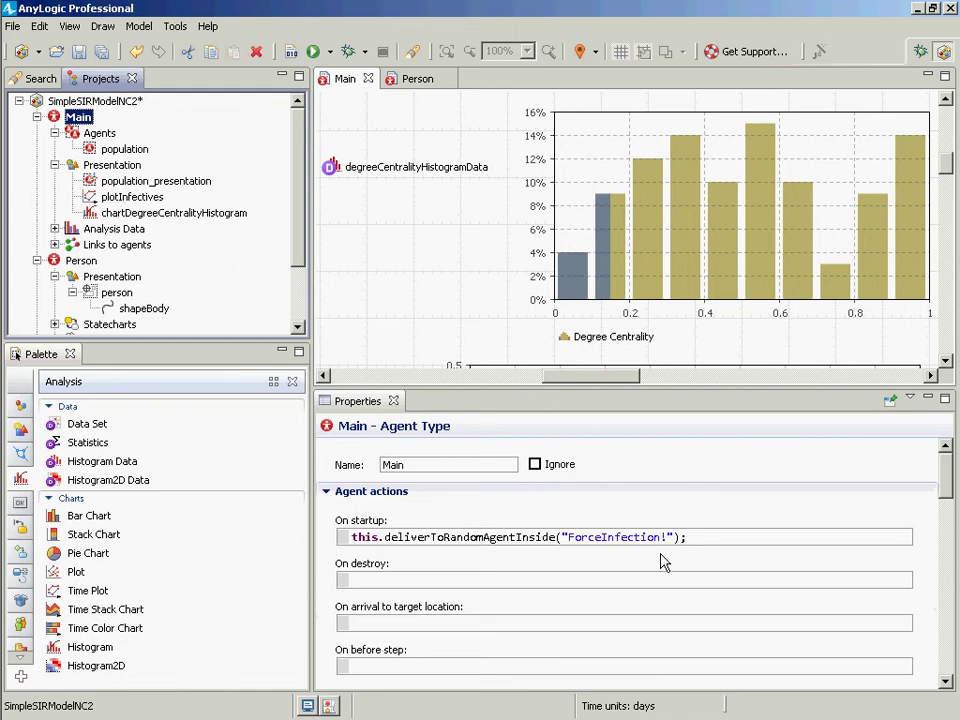
{"action": "left_click", "coordinate": [814, 636]}
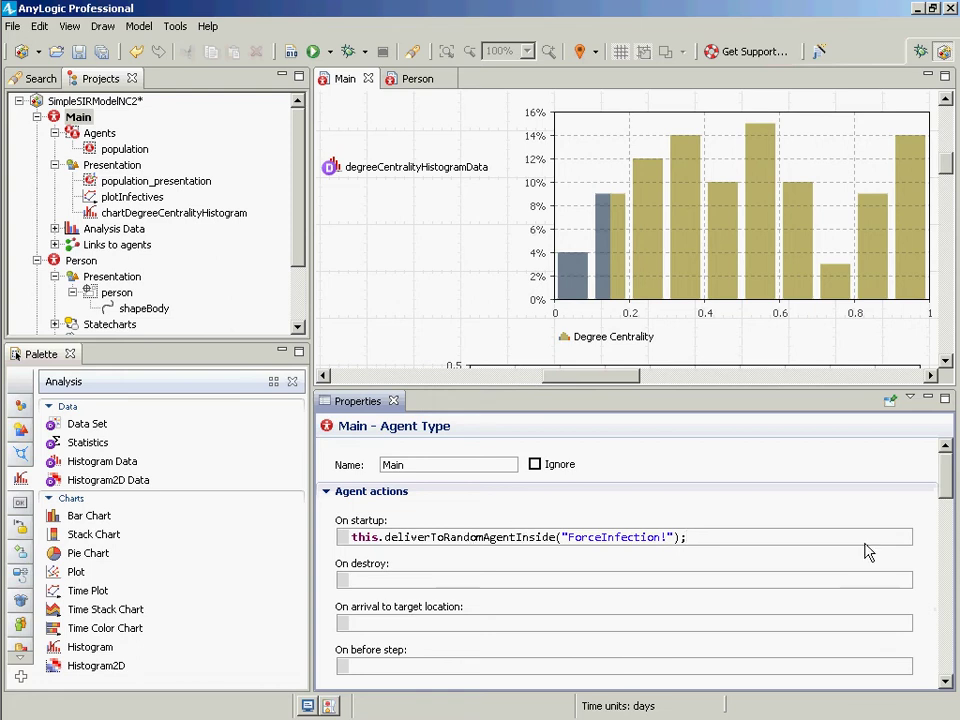
{"action": "key", "text": "Return"}
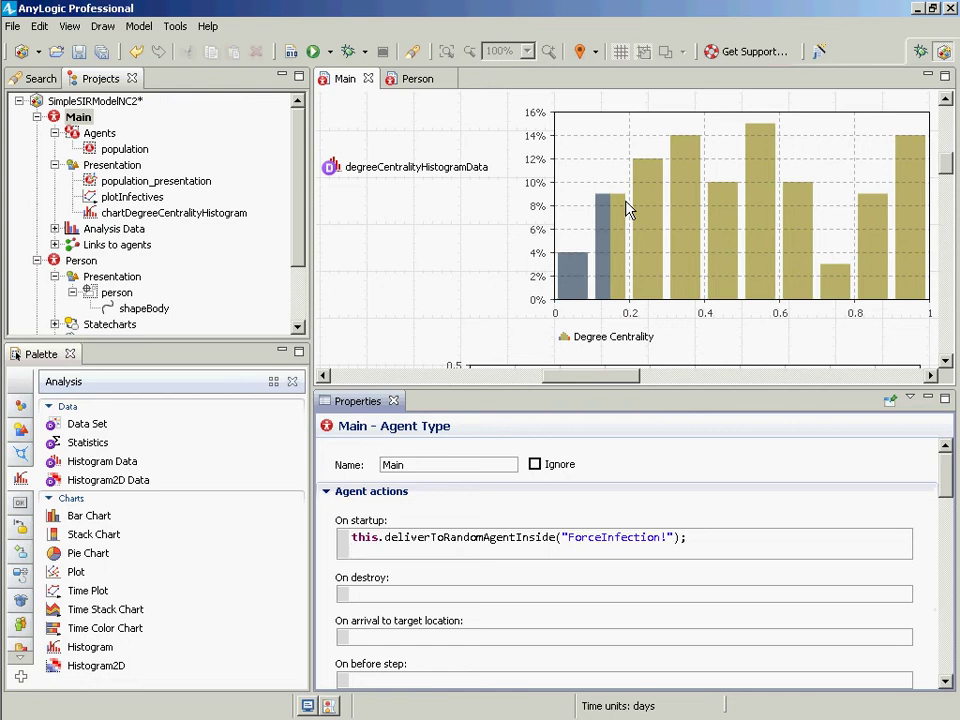
{"action": "type", "text": "for ("}
{"action": "type", "text": "Person p "}
{"action": "type", "text": ": "}
{"action": "type", "text": "population"}
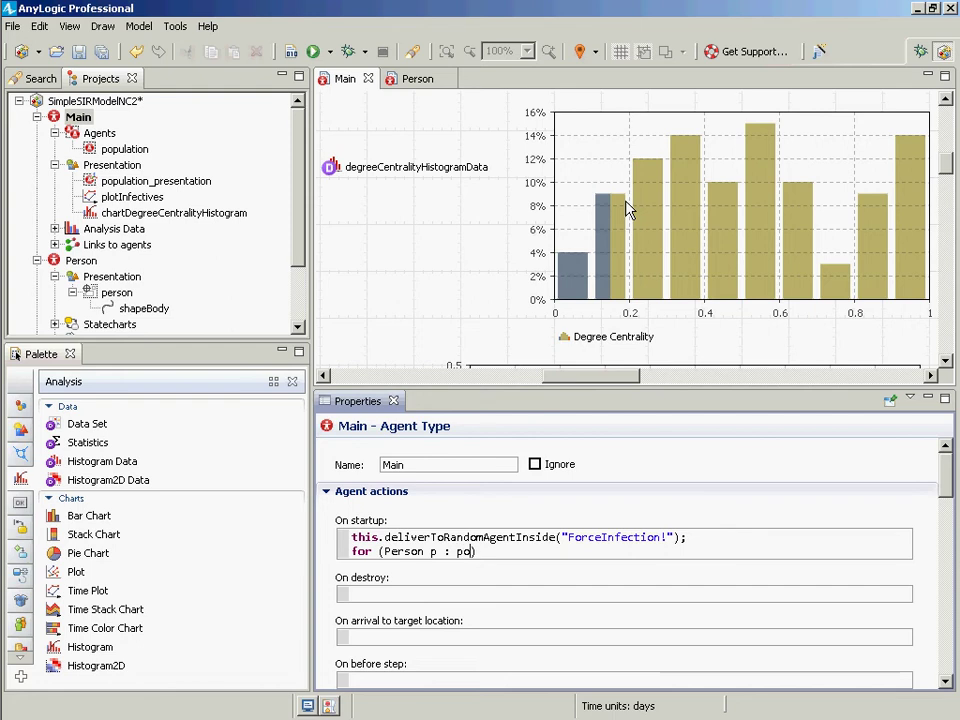
{"action": "key", "text": "End"}
{"action": "key", "text": "Return"}
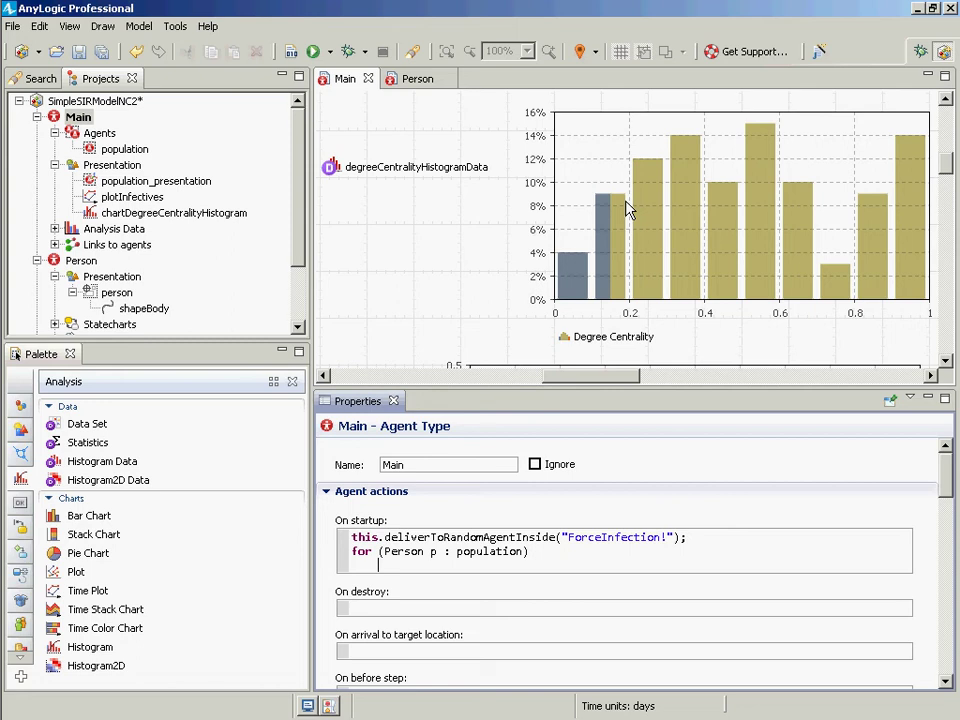
- Enter degreeCentralityHistogramData.add(p.getConnectionsNumber()); as the loop body in the On startup code, and save the model
{"action": "type", "text": "degree"}
{"action": "key", "text": "ctrl+space"}
{"action": "key", "text": "Return"}
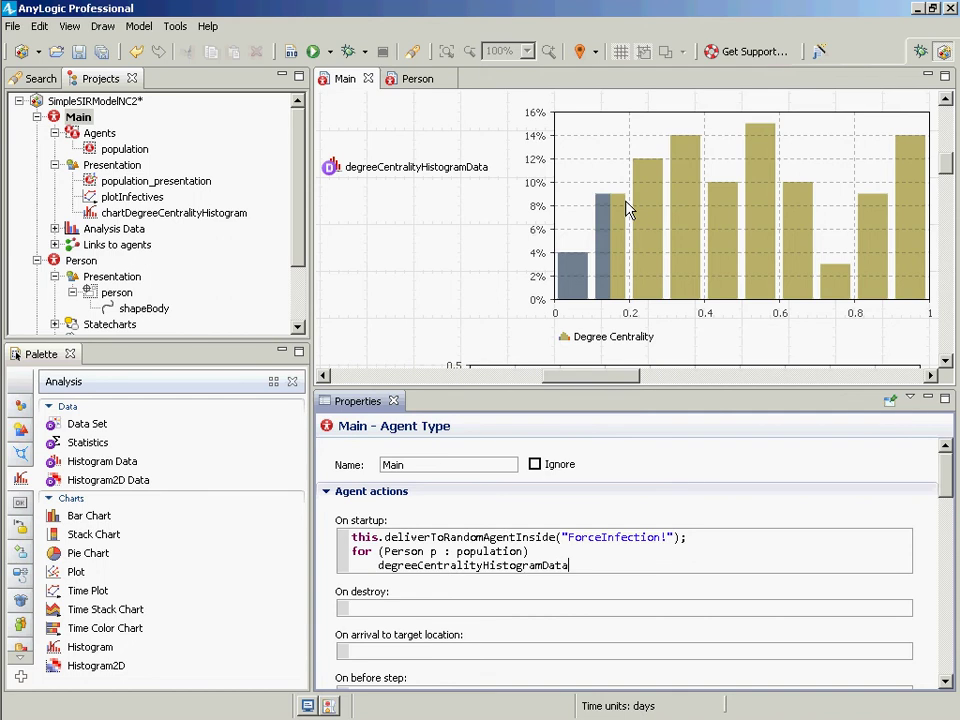
{"action": "type", "text": ".add("}
{"action": "key", "text": "BackSpace"}
{"action": "type", "text": "()"}
{"action": "key", "text": "Left"}
{"action": "type", "text": "p.getCon"}
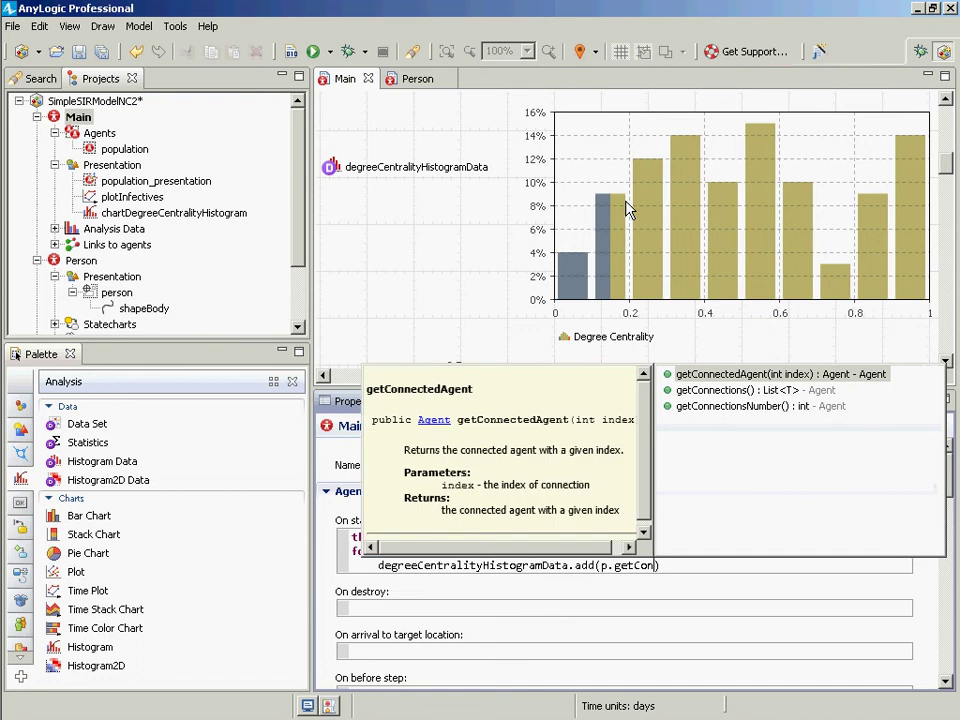
{"action": "key", "text": "Down"}
{"action": "key", "text": "Down"}
{"action": "key", "text": "Return"}
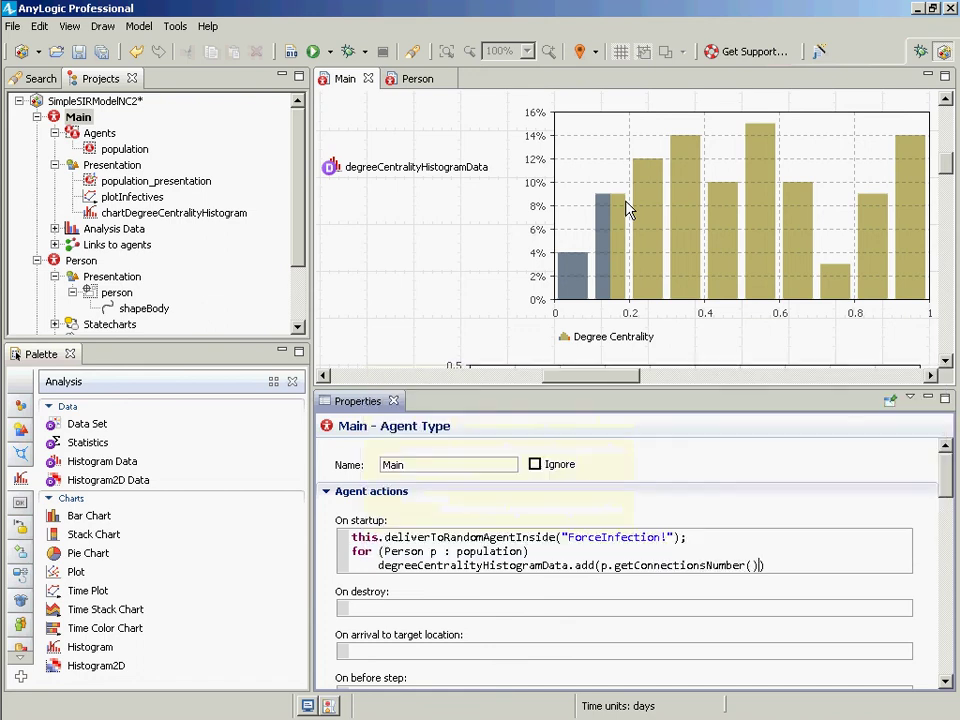
{"action": "type", "text": ");"}
{"action": "key", "text": "ctrl+s"}
- Copy the whole On startup code and paste it into Notepad in place of the existing text
{"action": "key", "text": "ctrl+a"}
{"action": "key", "text": "ctrl+c"}
{"action": "key", "text": "alt+Tab"}
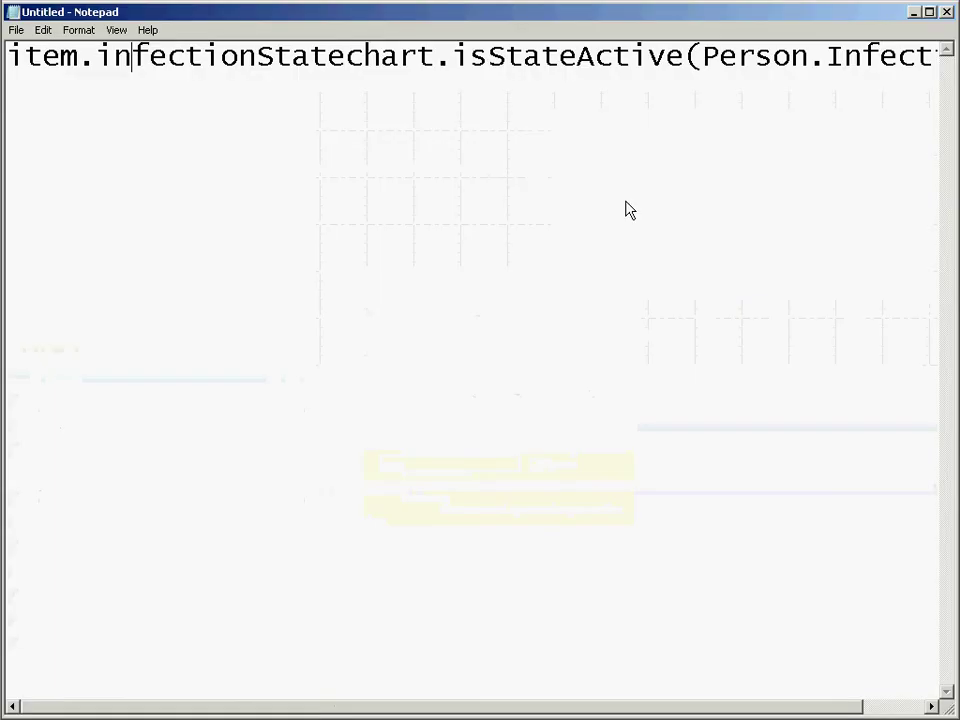
{"action": "key", "text": "ctrl+a"}
{"action": "key", "text": "ctrl+v"}
- Examine the loop header over population and its degreeCentralityHistogramData.add body in the pasted code
{"action": "key", "text": "Up"}
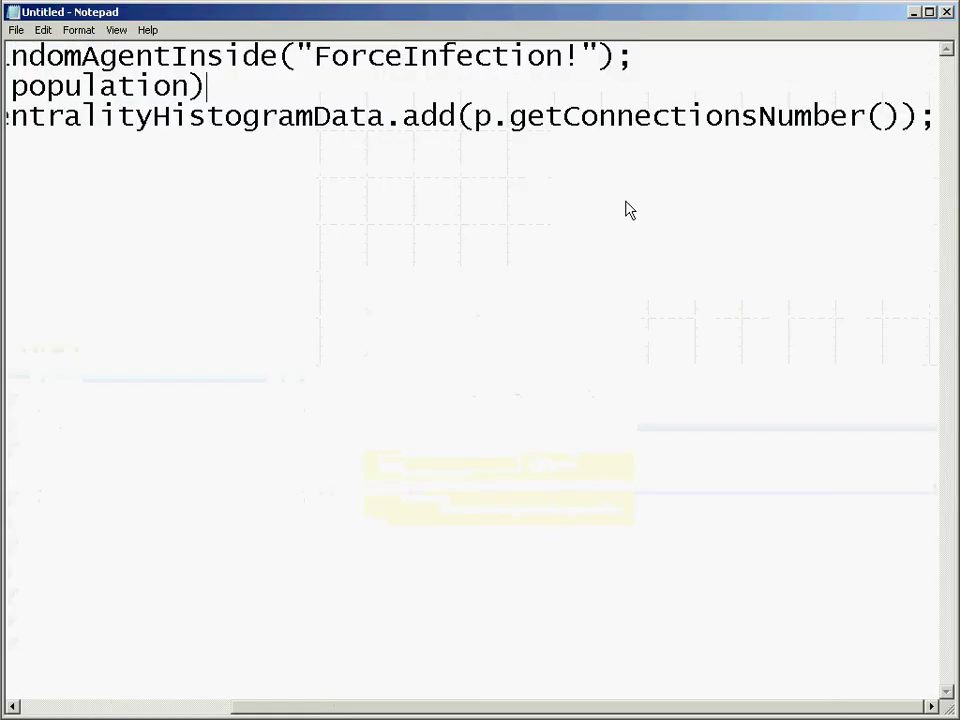
{"action": "key", "text": "Right"}
{"action": "key", "text": "Up"}
{"action": "key", "text": "Up"}
{"action": "key", "text": "Down"}
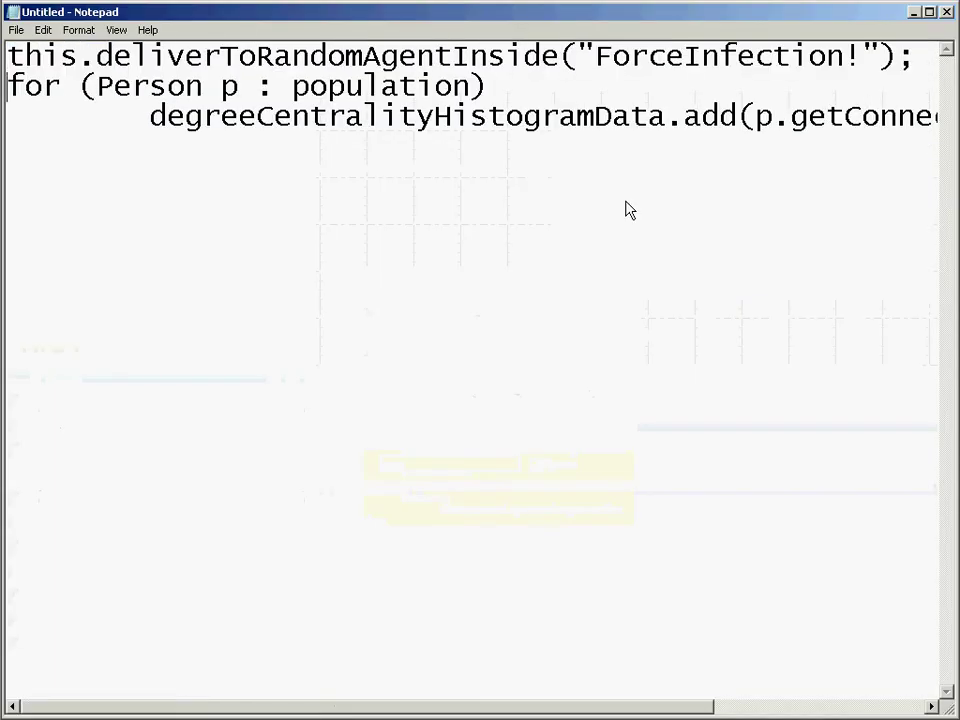
{"action": "key", "text": "shift+Down"}
{"action": "key", "text": "Left"}
{"action": "key", "text": "Right"}
{"action": "key", "text": "Right"}
{"action": "key", "text": "Right"}
{"action": "key", "text": "Right"}
{"action": "key", "text": "Right"}
{"action": "key", "text": "Right"}
{"action": "key", "text": "Right"}
{"action": "key", "text": "Right"}
{"action": "key", "text": "Right"}
{"action": "key", "text": "Right"}
{"action": "key", "text": "Right"}
{"action": "key", "text": "Right"}
{"action": "key", "text": "Right"}
{"action": "key", "text": "Right"}
{"action": "key", "text": "Right"}
{"action": "key", "text": "Right"}
{"action": "key", "text": "Left"}
{"action": "key", "text": "Left"}
{"action": "key", "text": "Left"}
{"action": "key", "text": "Left"}
{"action": "key", "text": "Down"}
{"action": "key", "text": "Right"}
{"action": "key", "text": "Right"}
{"action": "key", "text": "Right"}
{"action": "key", "text": "Right"}
{"action": "key", "text": "Right"}
{"action": "key", "text": "Right"}
{"action": "key", "text": "Right"}
{"action": "key", "text": "Right"}
{"action": "key", "text": "Right"}
{"action": "key", "text": "Right"}
{"action": "key", "text": "Right"}
{"action": "key", "text": "Right"}
{"action": "key", "text": "Right"}
{"action": "key", "text": "Right"}
{"action": "key", "text": "Right"}
{"action": "key", "text": "Right"}
{"action": "key", "text": "Right"}
{"action": "key", "text": "Right"}
{"action": "key", "text": "Right"}
{"action": "key", "text": "Right"}
{"action": "key", "text": "Right"}
{"action": "key", "text": "Right"}
{"action": "key", "text": "End"}
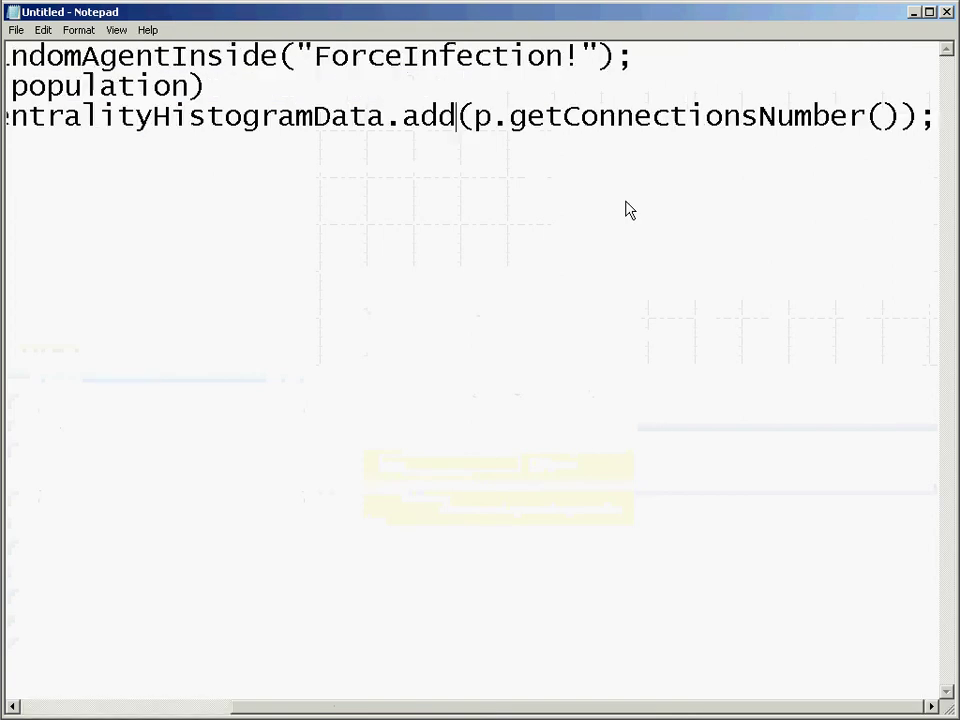
- Highlight getConnectionsNumber inside the add call to examine the method supplying each person's connection count
{"action": "key", "text": "Left"}
{"action": "key", "text": "Left"}
{"action": "key", "text": "Left"}
{"action": "key", "text": "Left"}
{"action": "key", "text": "Right"}
{"action": "key", "text": "Right"}
{"action": "key", "text": "Right"}
{"action": "key", "text": "Right"}
{"action": "key", "text": "Left"}
{"action": "key", "text": "Left"}
{"action": "key", "text": "Left"}
{"action": "key", "text": "Left"}
{"action": "key", "text": "Left"}
{"action": "key", "text": "Left"}
{"action": "key", "text": "Left"}
{"action": "key", "text": "Left"}
{"action": "key", "text": "Left"}
{"action": "key", "text": "Left"}
{"action": "key", "text": "Left"}
{"action": "key", "text": "Left"}
{"action": "key", "text": "Left"}
{"action": "key", "text": "Left"}
{"action": "key", "text": "Left"}
{"action": "key", "text": "Left"}
{"action": "key", "text": "Left"}
{"action": "key", "text": "Left"}
{"action": "key", "text": "Left"}
{"action": "key", "text": "Left"}
{"action": "key", "text": "Left"}
{"action": "key", "text": "Left"}
{"action": "key", "text": "Left"}
{"action": "key", "text": "Left"}
{"action": "key", "text": "shift+Right"}
{"action": "key", "text": "shift+Right"}
{"action": "key", "text": "shift+Right"}
{"action": "key", "text": "shift+Right"}
{"action": "key", "text": "shift+Right"}
{"action": "key", "text": "shift+Right"}
{"action": "key", "text": "shift+Right"}
{"action": "key", "text": "shift+Right"}
{"action": "key", "text": "shift+Right"}
{"action": "key", "text": "shift+Right"}
{"action": "key", "text": "shift+Right"}
{"action": "key", "text": "shift+Right"}
{"action": "key", "text": "shift+Right"}
{"action": "key", "text": "shift+Right"}
{"action": "key", "text": "shift+Right"}
{"action": "key", "text": "shift+Right"}
{"action": "key", "text": "shift+Right"}
{"action": "key", "text": "shift+Right"}
{"action": "key", "text": "shift+Right"}
{"action": "key", "text": "shift+Right"}
{"action": "key", "text": "Left"}
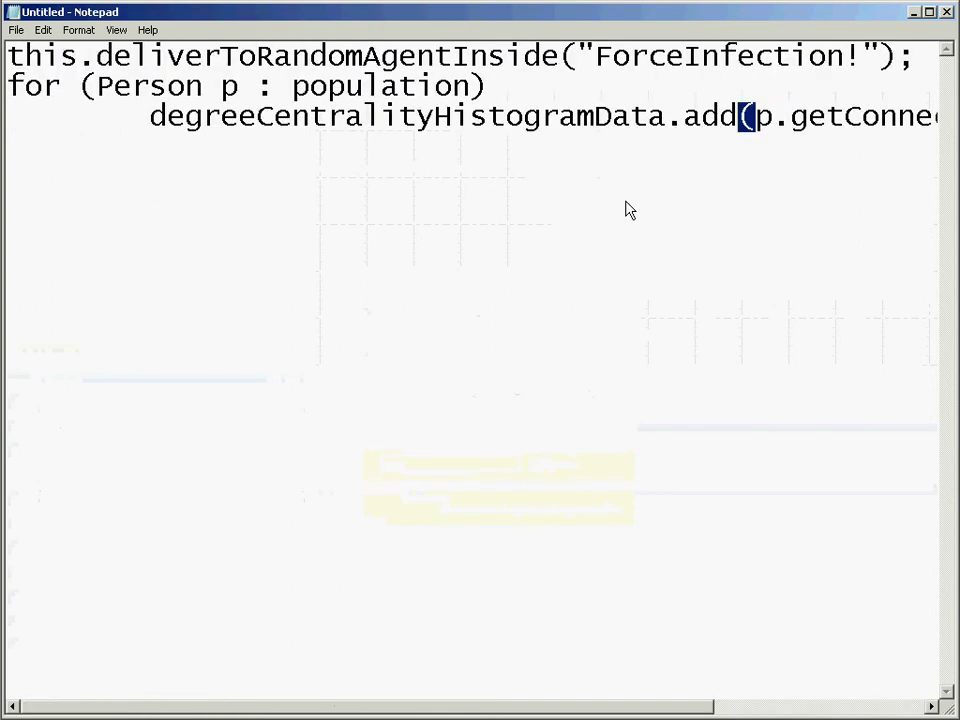
{"action": "key", "text": "shift+Right"}
{"action": "key", "text": "shift+Right"}
{"action": "key", "text": "shift+Right"}
{"action": "key", "text": "shift+Right"}
{"action": "key", "text": "shift+Right"}
{"action": "key", "text": "shift+Right"}
{"action": "key", "text": "shift+Right"}
{"action": "key", "text": "shift+Right"}
{"action": "key", "text": "shift+Right"}
{"action": "key", "text": "shift+Right"}
{"action": "key", "text": "shift+Right"}
{"action": "key", "text": "shift+Right"}
{"action": "key", "text": "shift+Right"}
{"action": "key", "text": "shift+Right"}
{"action": "key", "text": "shift+Right"}
{"action": "key", "text": "shift+Right"}
{"action": "key", "text": "shift+Right"}
{"action": "key", "text": "shift+Right"}
{"action": "key", "text": "shift+Right"}
{"action": "key", "text": "shift+Right"}
{"action": "key", "text": "Right"}
{"action": "key", "text": "shift+Left"}
{"action": "key", "text": "shift+Left"}
{"action": "key", "text": "shift+Left"}
{"action": "key", "text": "shift+Left"}
{"action": "key", "text": "shift+Left"}
{"action": "key", "text": "shift+Left"}
{"action": "key", "text": "shift+Left"}
{"action": "key", "text": "shift+Left"}
{"action": "key", "text": "shift+Left"}
{"action": "key", "text": "shift+Left"}
{"action": "key", "text": "shift+Left"}
{"action": "key", "text": "shift+Left"}
{"action": "key", "text": "shift+Left"}
{"action": "key", "text": "shift+Left"}
{"action": "key", "text": "shift+Left"}
{"action": "key", "text": "shift+Left"}
{"action": "key", "text": "shift+Left"}
{"action": "key", "text": "shift+Left"}
{"action": "key", "text": "shift+Left"}
{"action": "key", "text": "shift+Left"}
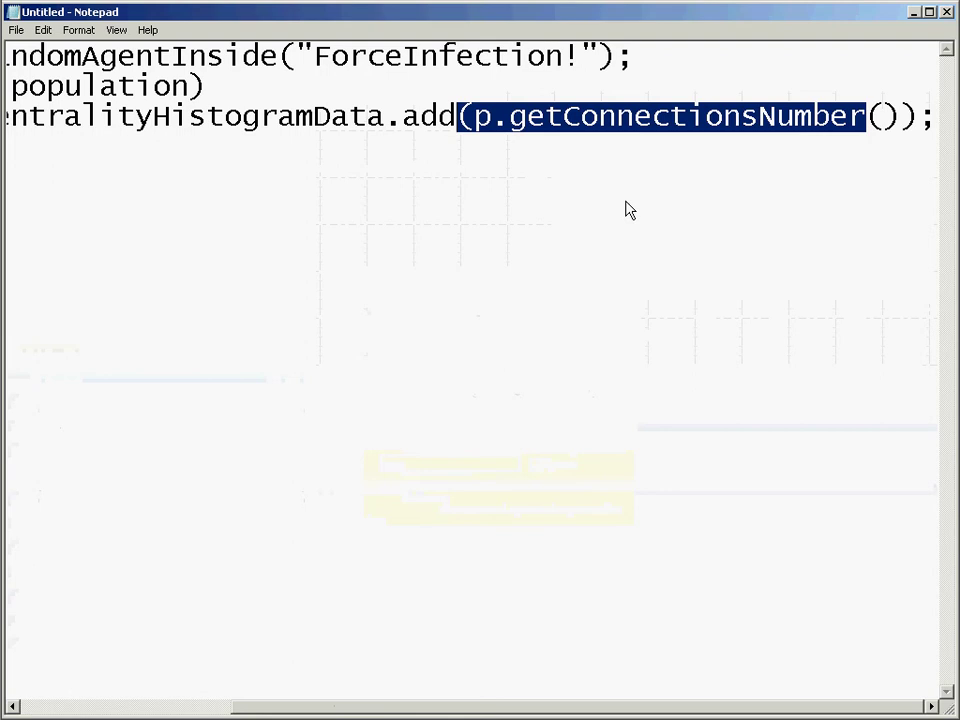
{"action": "key", "text": "shift+Right"}
{"action": "key", "text": "shift+Right"}
{"action": "key", "text": "shift+Right"}
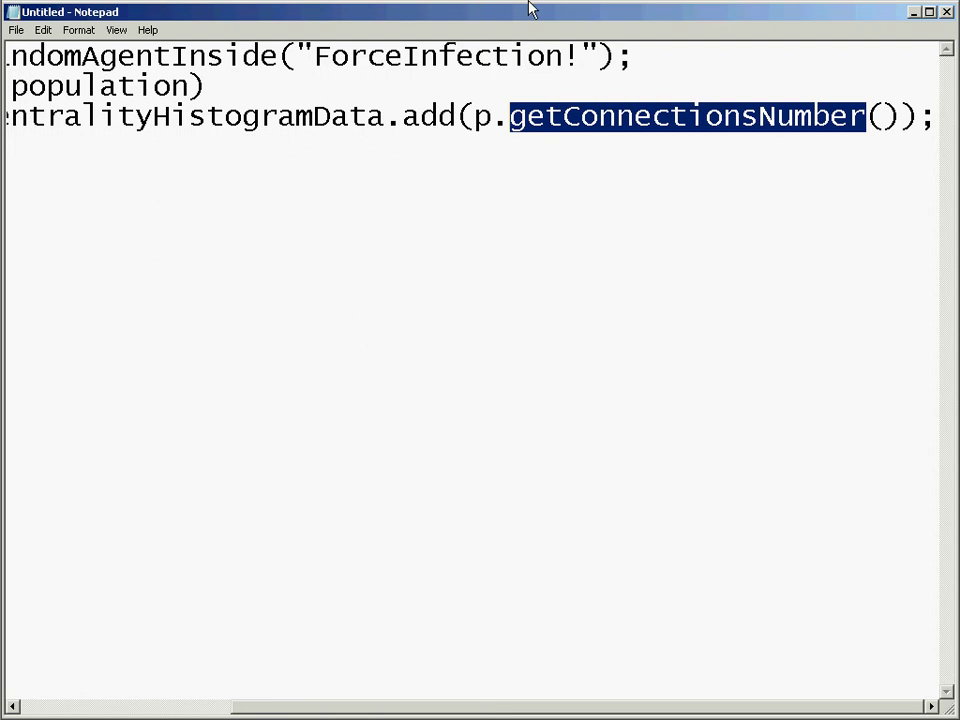
- Deselect the highlighted method name, switch back to AnyLogic, and build the model
{"action": "left_click", "coordinate": [368, 190]}
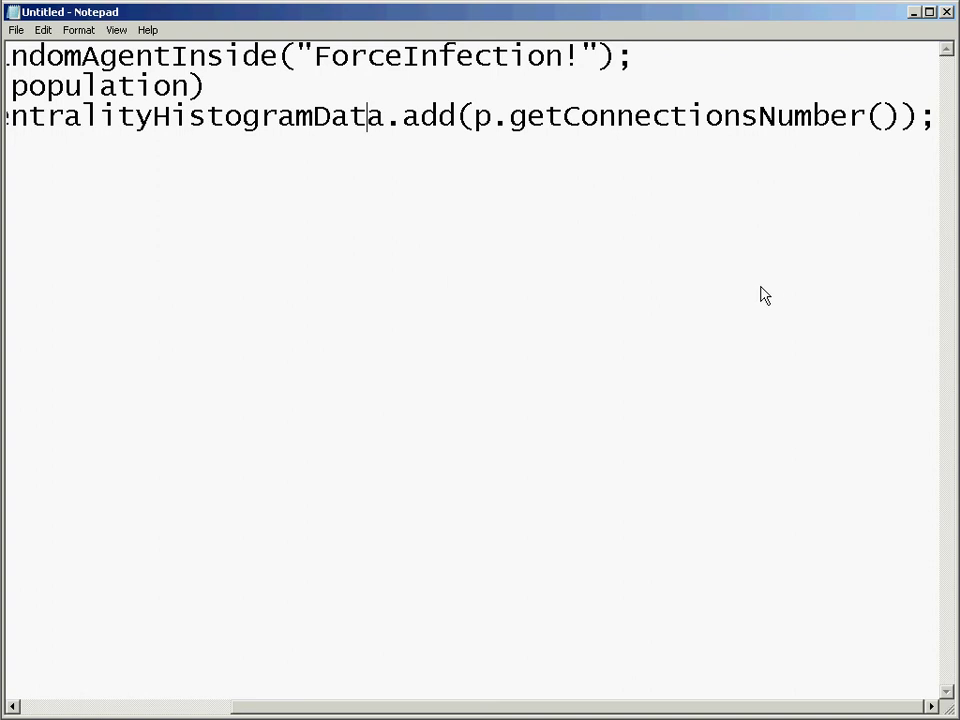
{"action": "key", "text": "alt+Tab"}
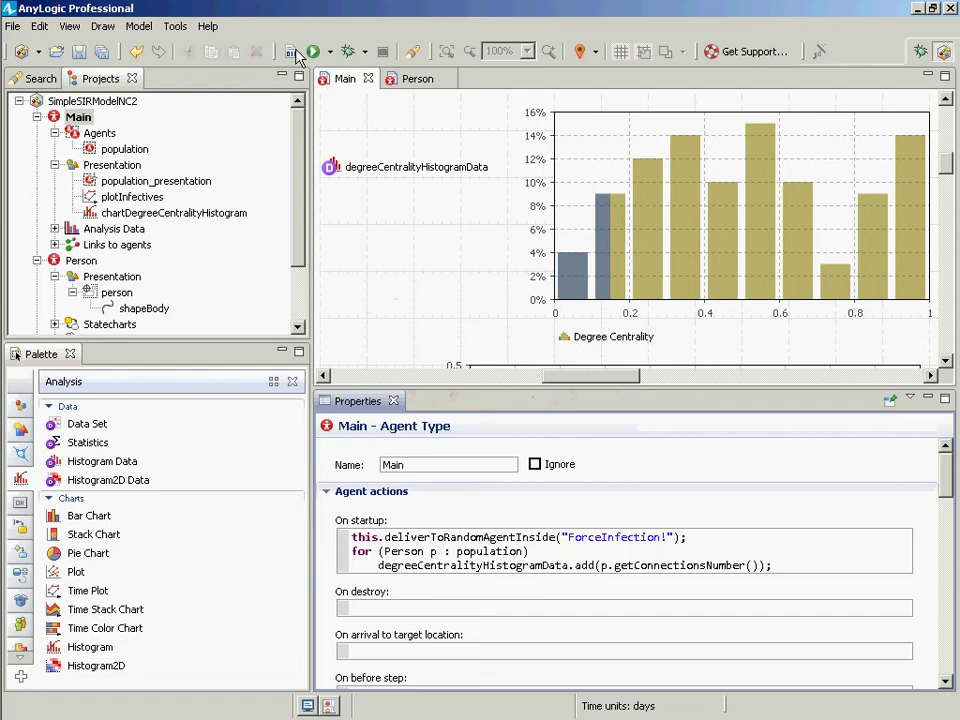
{"action": "left_click", "coordinate": [295, 53]}
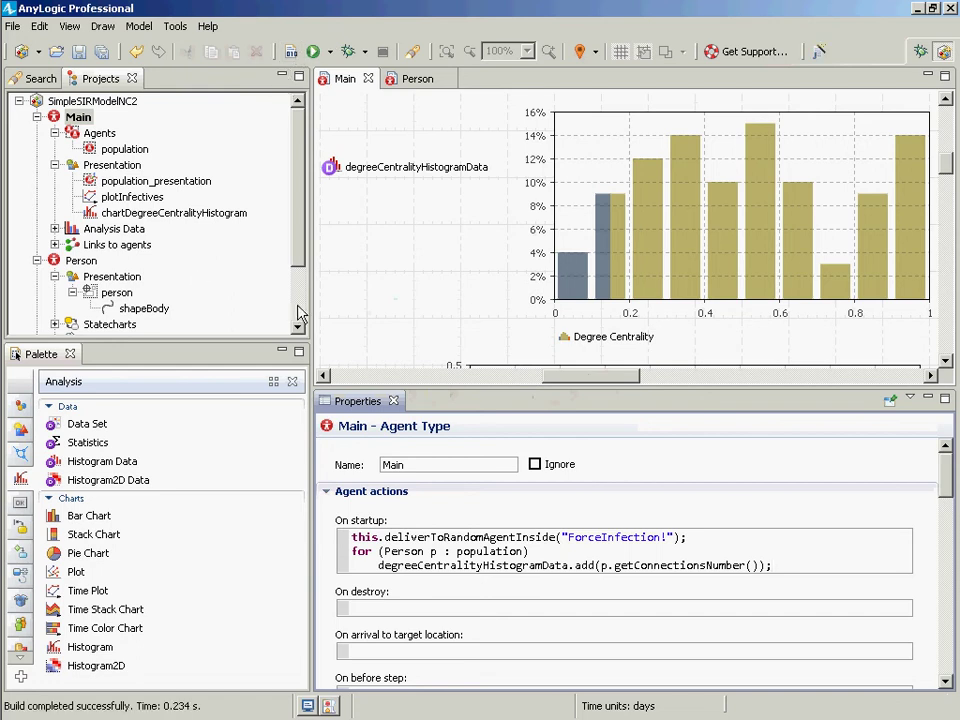
- Launch the Simulation: Main experiment and start the model run
{"action": "scroll", "coordinate": [297, 313], "scroll_direction": "down", "scroll_amount": 2}
{"action": "left_click", "coordinate": [137, 324]}
{"action": "right_click", "coordinate": [137, 324]}
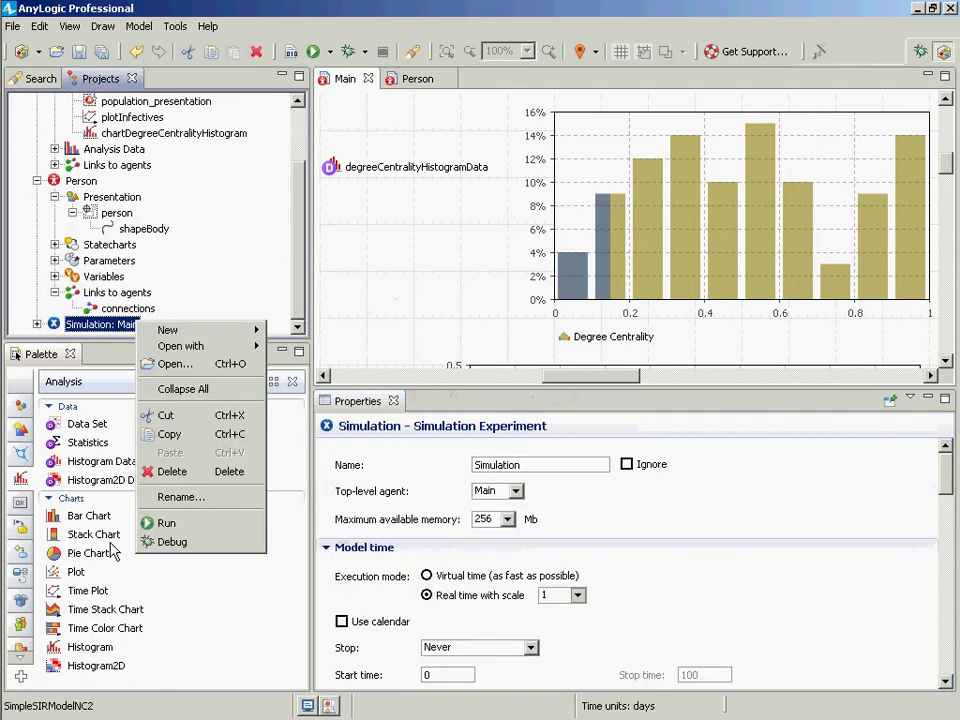
{"action": "left_click", "coordinate": [150, 522]}
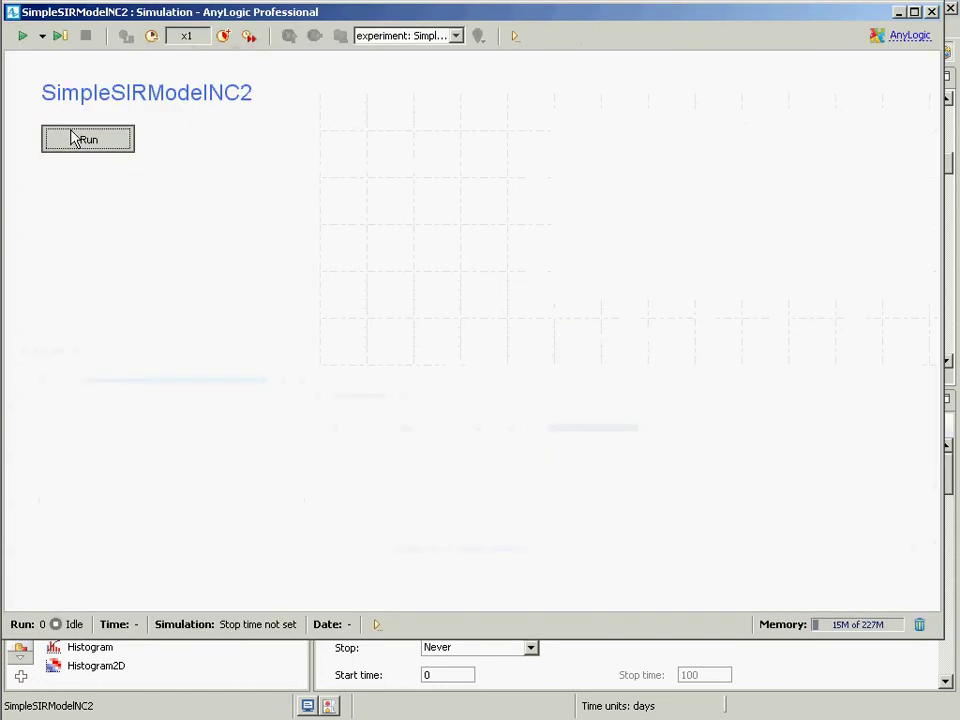
{"action": "left_click", "coordinate": [71, 137]}
- Examine the degree centrality histogram above the infectives plot in the running model, and close the simulation window
{"action": "scroll", "coordinate": [396, 583], "scroll_direction": "up", "scroll_amount": 4}
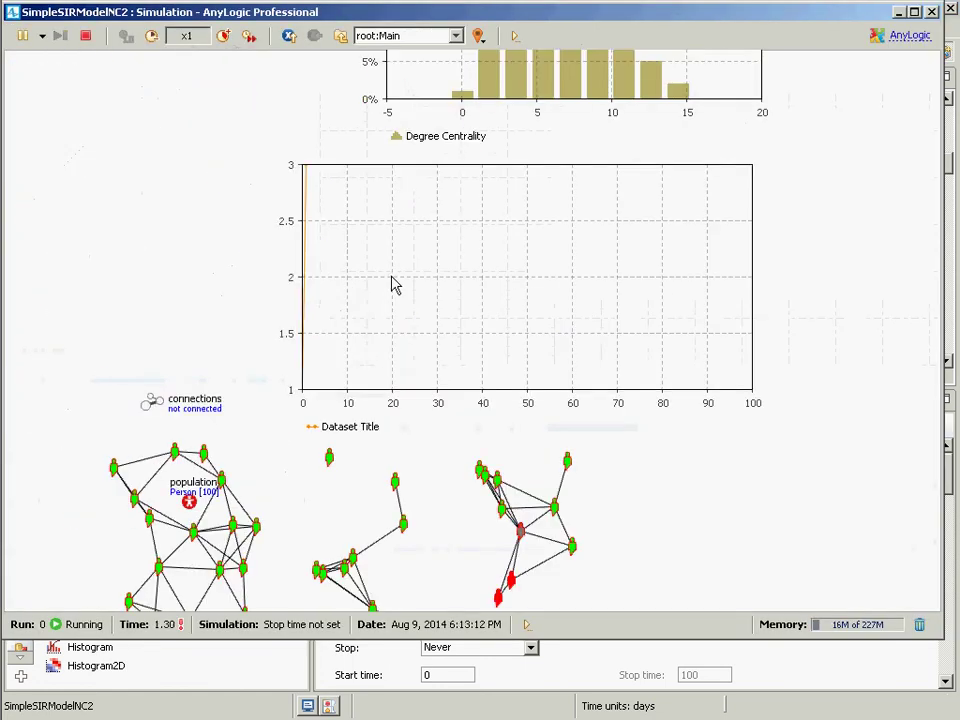
{"action": "left_click_drag", "start_coordinate": [392, 280], "coordinate": [354, 428]}
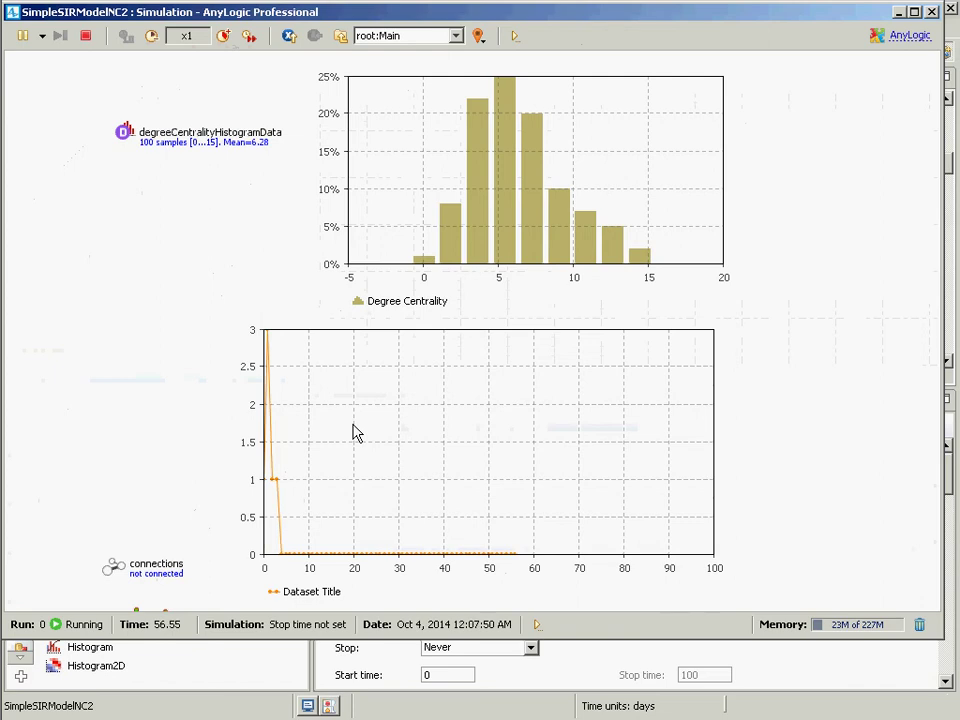
{"action": "left_click", "coordinate": [932, 12]}
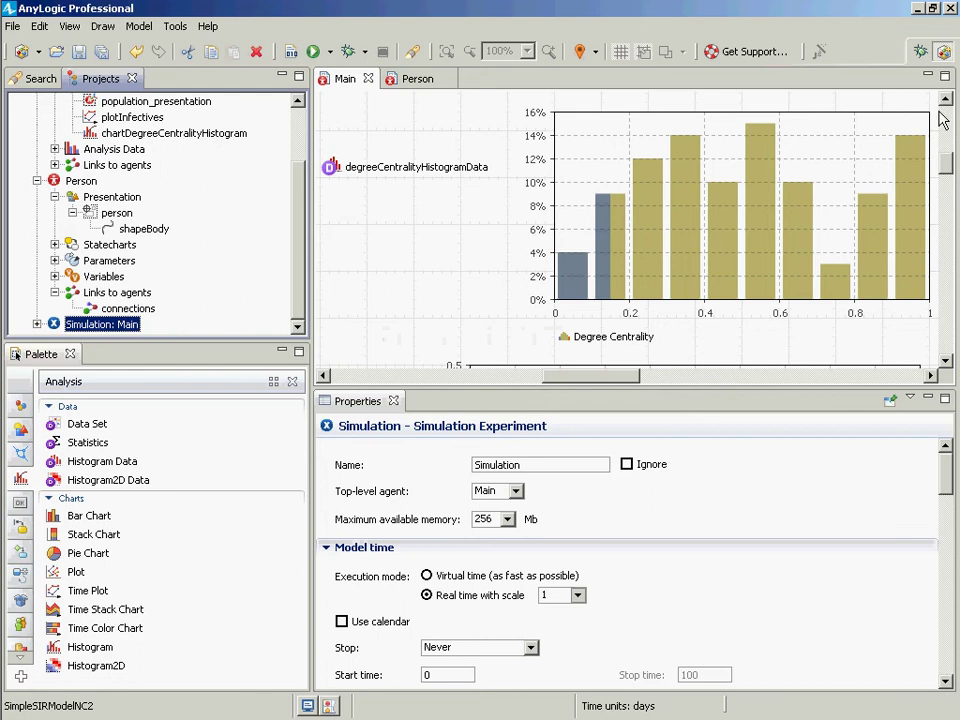
- Run the Simulation: Main experiment again and bring its degree centrality histogram into view
{"action": "left_click", "coordinate": [950, 170]}
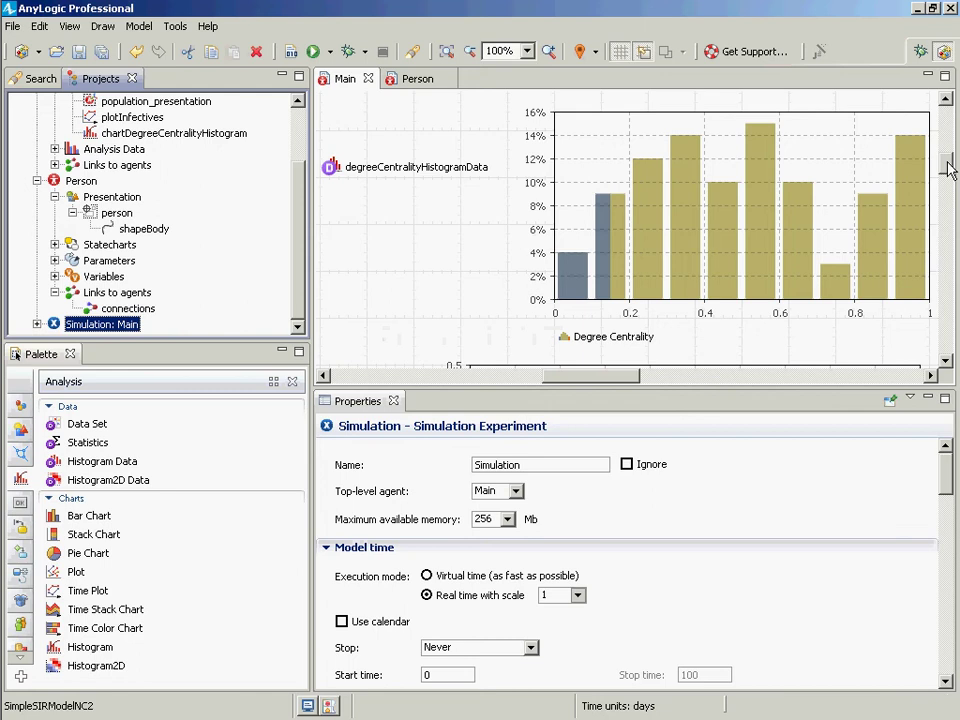
{"action": "left_click", "coordinate": [390, 238]}
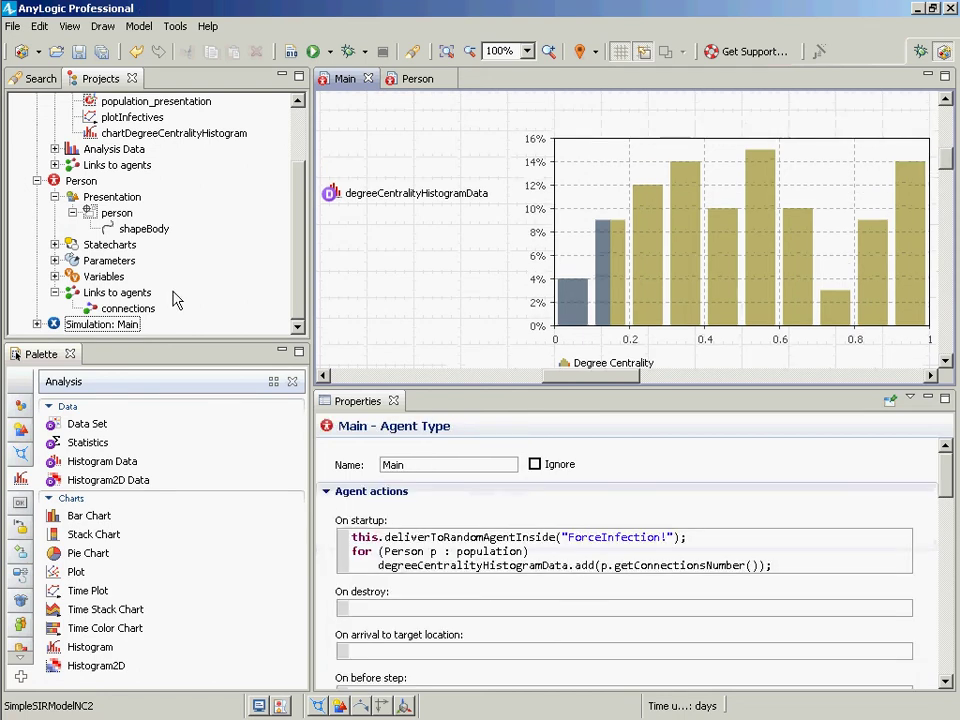
{"action": "right_click", "coordinate": [130, 324]}
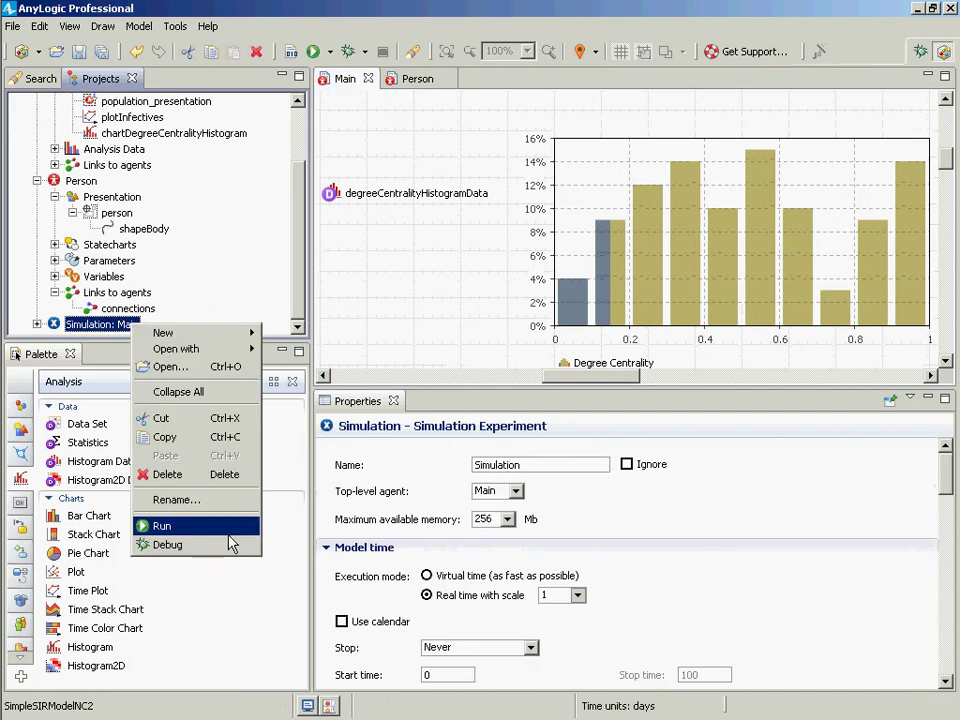
{"action": "left_click", "coordinate": [229, 533]}
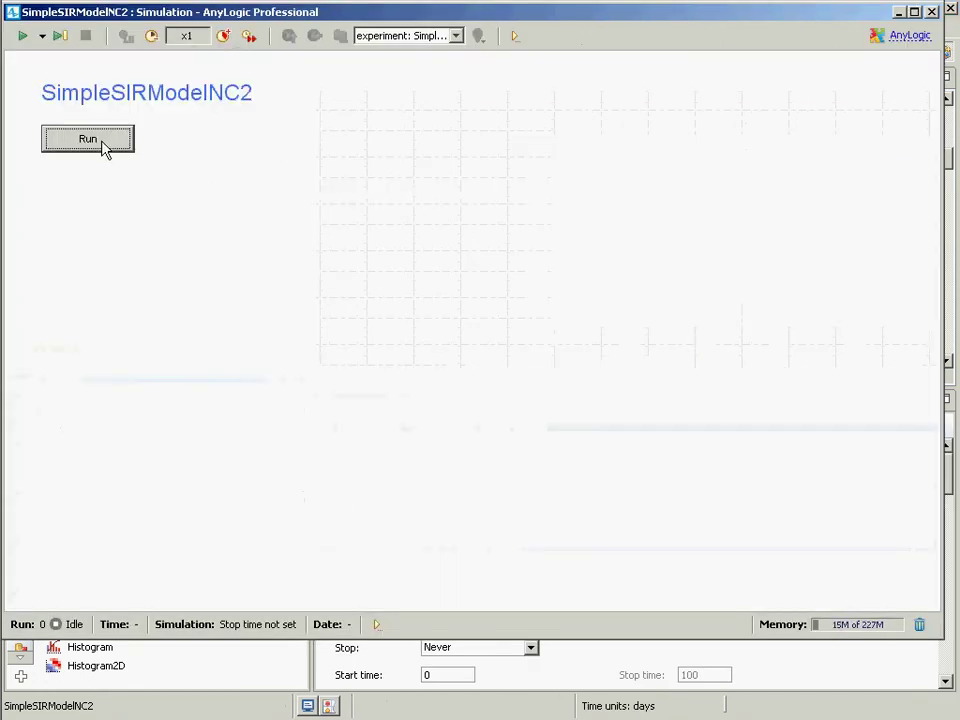
{"action": "left_click", "coordinate": [107, 147]}
{"action": "left_click_drag", "start_coordinate": [270, 178], "coordinate": [382, 538]}
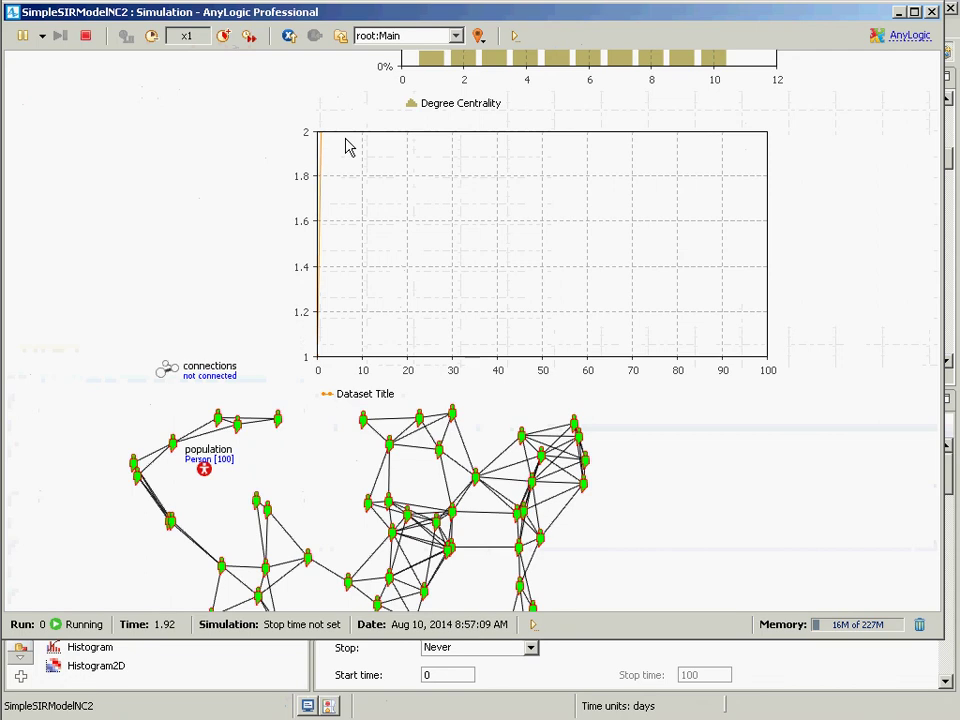
{"action": "left_click_drag", "start_coordinate": [347, 146], "coordinate": [407, 358]}
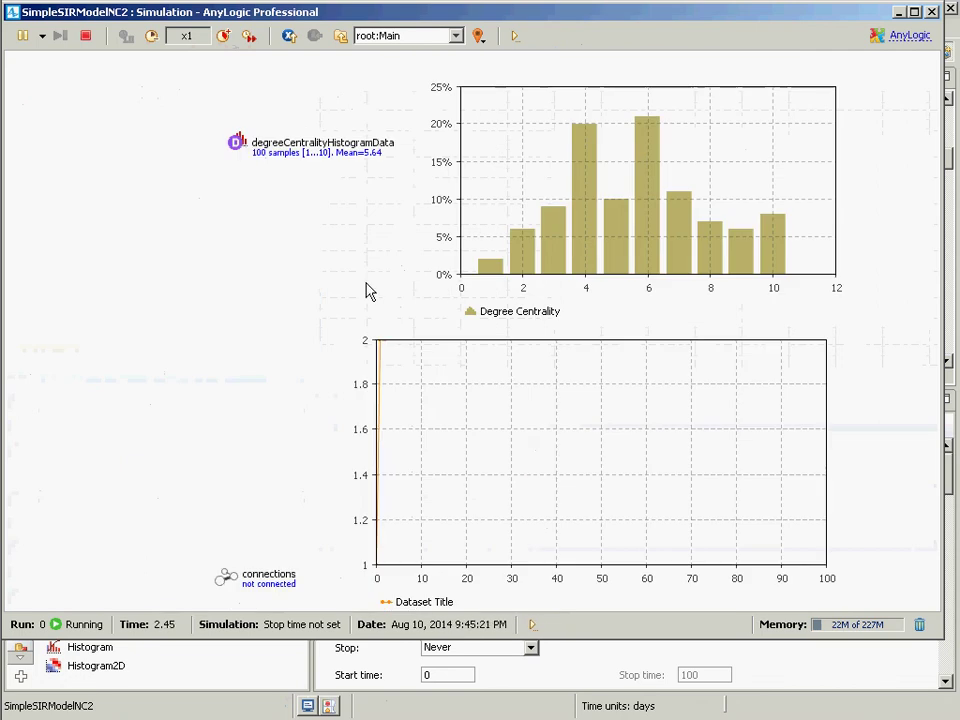
- Open the inspection window of degreeCentralityHistogramData, enlarge it to show the whole table, and copy its contents
{"action": "left_click", "coordinate": [238, 144]}
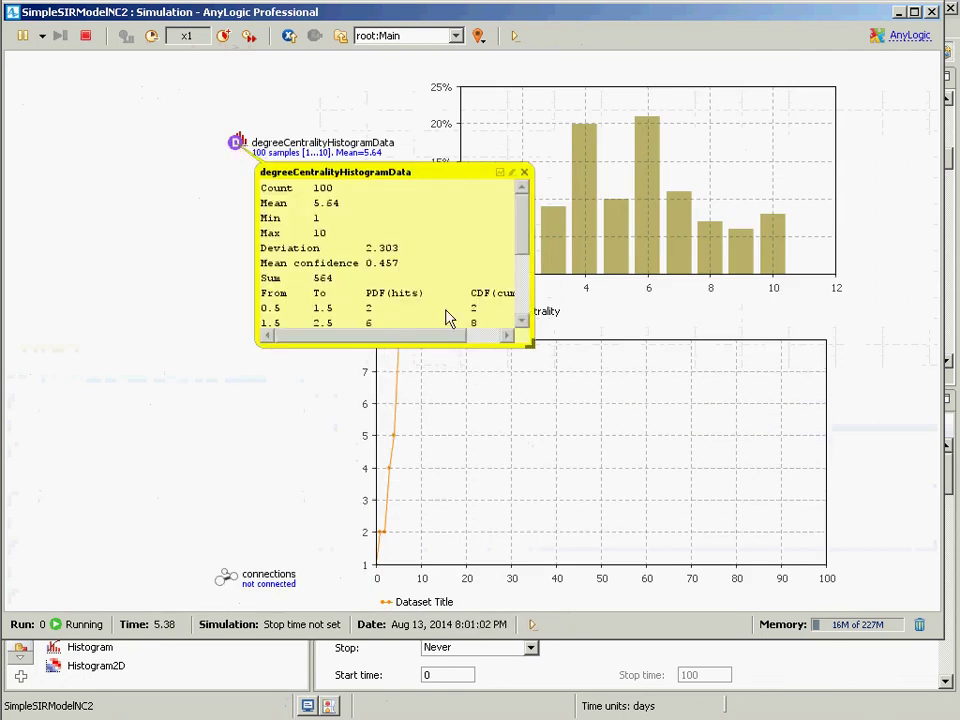
{"action": "left_click_drag", "start_coordinate": [531, 345], "coordinate": [845, 576]}
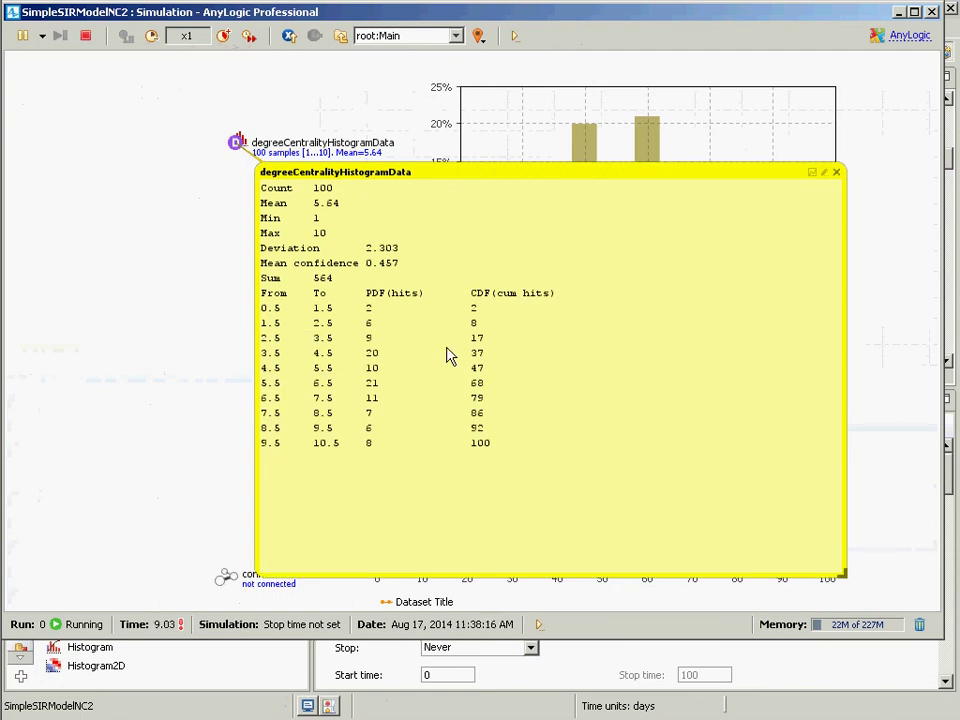
{"action": "right_click", "coordinate": [434, 254]}
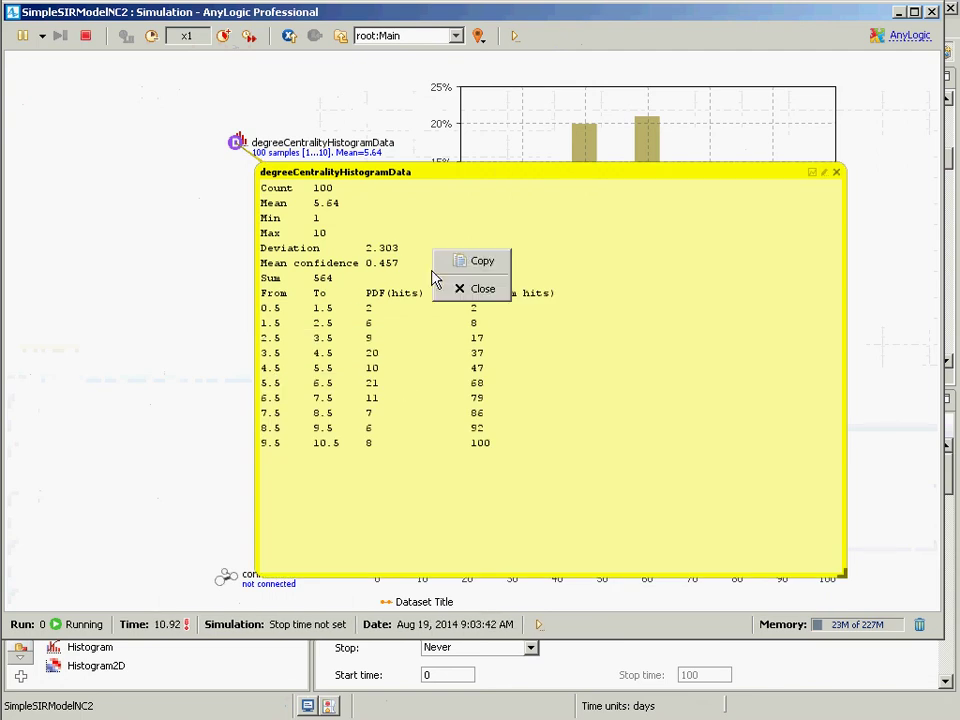
{"action": "left_click", "coordinate": [442, 260]}
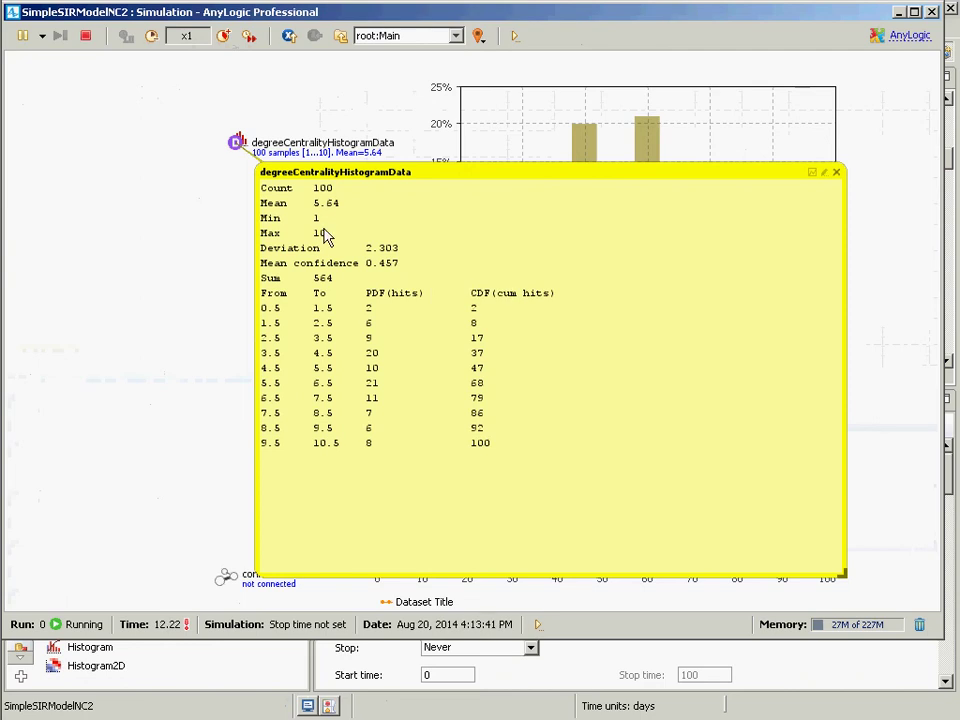
- Switch to the empty Excel workbook Book2 and paste the copied histogram data into Sheet1 at A1
{"action": "key", "text": "alt+Tab"}
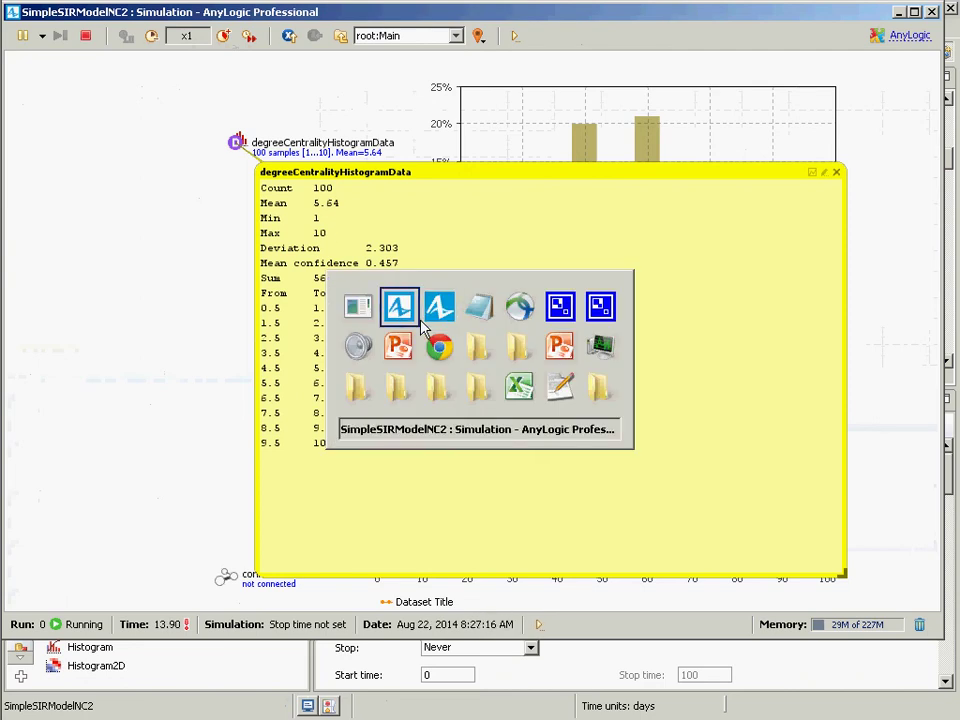
{"action": "key", "text": "Tab"}
{"action": "key", "text": "Tab"}
{"action": "key", "text": "Tab"}
{"action": "key", "text": "Tab"}
{"action": "key", "text": "Tab"}
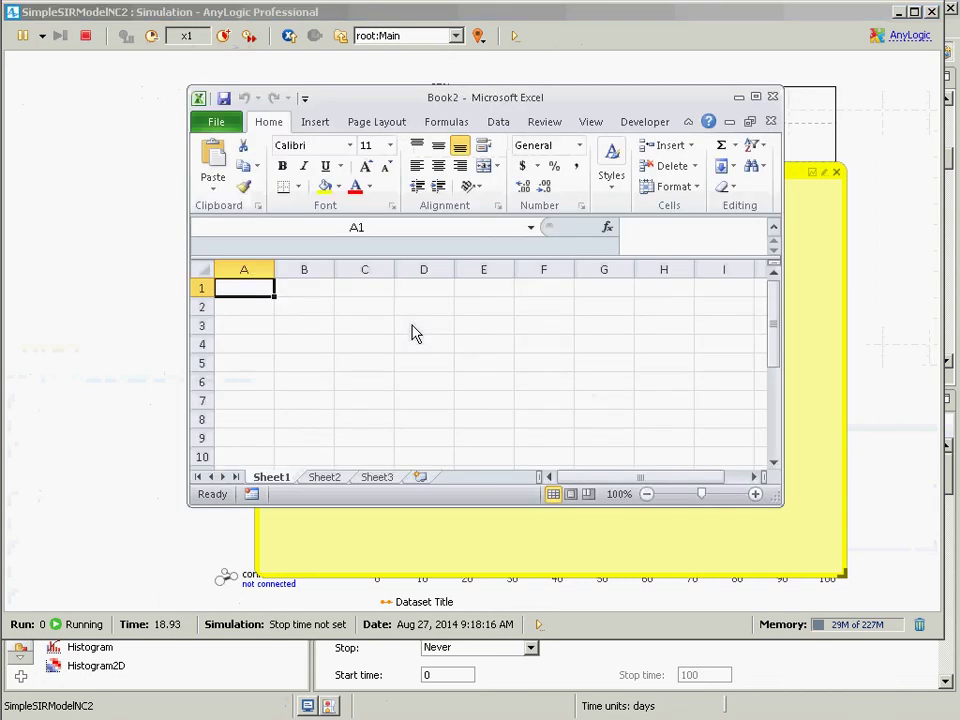
{"action": "type", "text": "Count\t100 Mean\t5.64 Min\t1 Max\t10 Deviation\t2.303 Mean con\t0.457 Sum\t564 From\tTo\tPDF(hits)\t\tCDF(sum hits) 0.5\t1.5\t2\t\t2 1.5\t2.5\t6\t\t8 2.5\t3.5\t9\t\t17 3.5\t4.5\t20\t\t37 4.5\t5.5\t10\t\t47 5.5\t6.5\t21\t\t68 6.5\t7.5\t11\t\t79 7.5\t8.5\t7\t\t86 8.5\t9.5\t6\t\t92 9.5\t10.5\t8\t\t100"}
- Examine the pasted From, To, PDF(hits) and CDF(cum hits) bin rows down to row 18 in Sheet1
{"action": "key", "text": "Down"}
{"action": "key", "text": "Down"}
{"action": "key", "text": "ctrl+Down"}
{"action": "key", "text": "Right"}
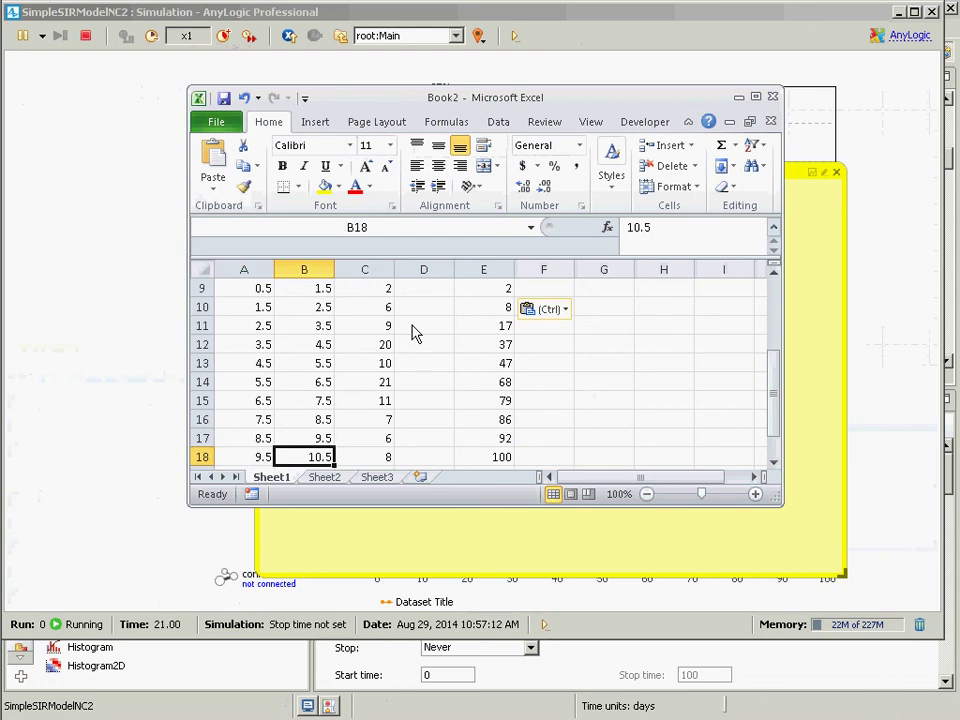
{"action": "key", "text": "Up"}
{"action": "key", "text": "ctrl+Up"}
{"action": "key", "text": "Down"}
{"action": "key", "text": "Down"}
{"action": "key", "text": "Down"}
{"action": "key", "text": "Down"}
{"action": "key", "text": "Down"}
{"action": "key", "text": "Down"}
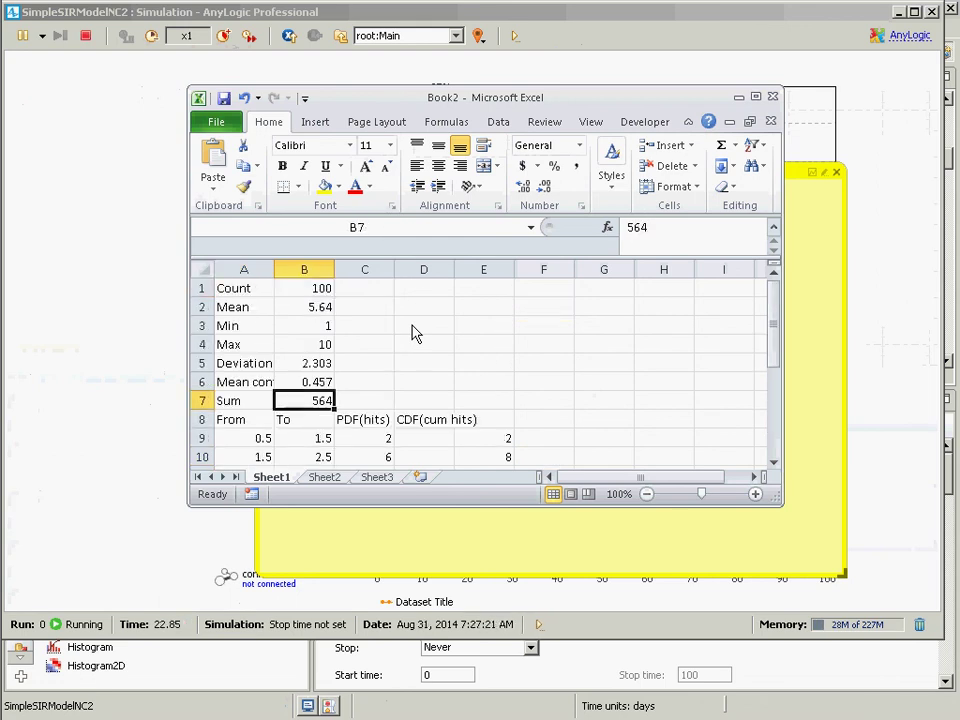
{"action": "key", "text": "Down"}
{"action": "key", "text": "Down"}
{"action": "key", "text": "Down"}
{"action": "key", "text": "Down"}
{"action": "key", "text": "Down"}
{"action": "key", "text": "Down"}
{"action": "key", "text": "Down"}
{"action": "key", "text": "Down"}
{"action": "key", "text": "Down"}
{"action": "key", "text": "Down"}
{"action": "key", "text": "Down"}
{"action": "key", "text": "Down"}
{"action": "key", "text": "Up"}
{"action": "key", "text": "Right"}
{"action": "key", "text": "Right"}
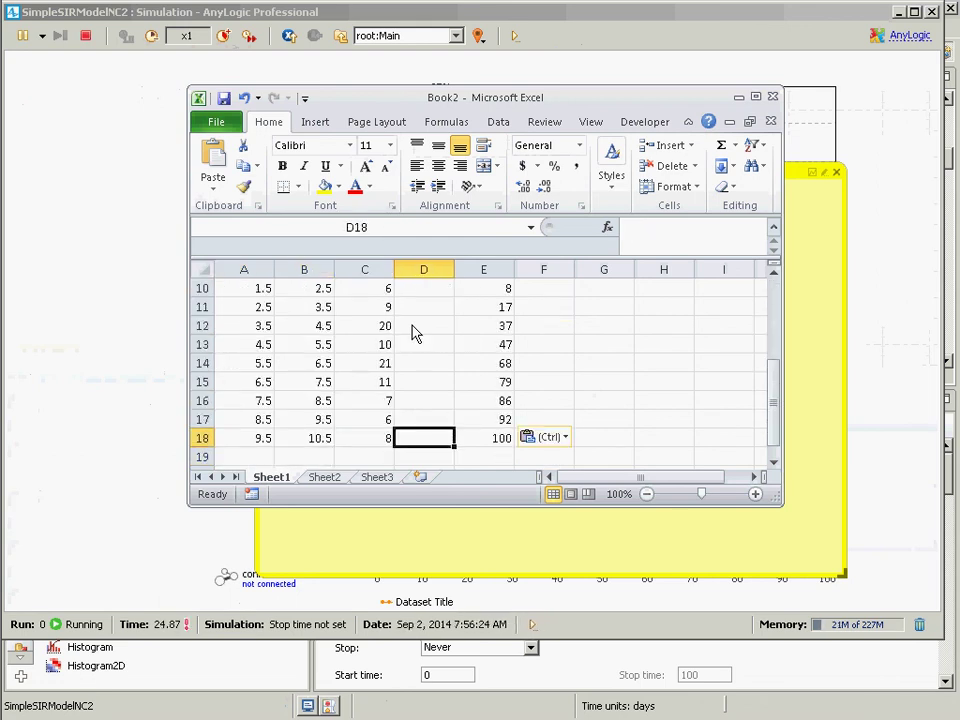
{"action": "key", "text": "ctrl"}
{"action": "key", "text": "Escape"}
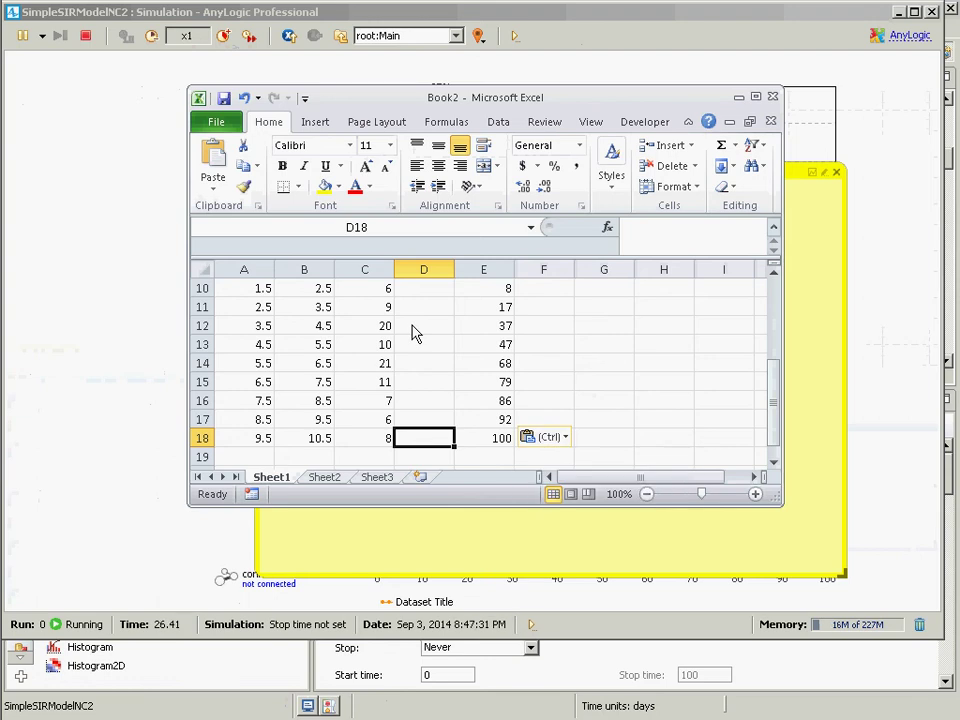
{"action": "key", "text": "Up"}
{"action": "key", "text": "Up"}
{"action": "key", "text": "Up"}
{"action": "key", "text": "Up"}
{"action": "key", "text": "Up"}
{"action": "key", "text": "Up"}
{"action": "key", "text": "Up"}
{"action": "key", "text": "Up"}
{"action": "key", "text": "Up"}
{"action": "key", "text": "Up"}
{"action": "key", "text": "Up"}
{"action": "key", "text": "Up"}
{"action": "key", "text": "Up"}
{"action": "key", "text": "Up"}
{"action": "key", "text": "Up"}
{"action": "key", "text": "Down"}
{"action": "key", "text": "Down"}
{"action": "key", "text": "Down"}
{"action": "key", "text": "Down"}
{"action": "key", "text": "Down"}
{"action": "key", "text": "Left"}
{"action": "key", "text": "Left"}
{"action": "key", "text": "Left"}
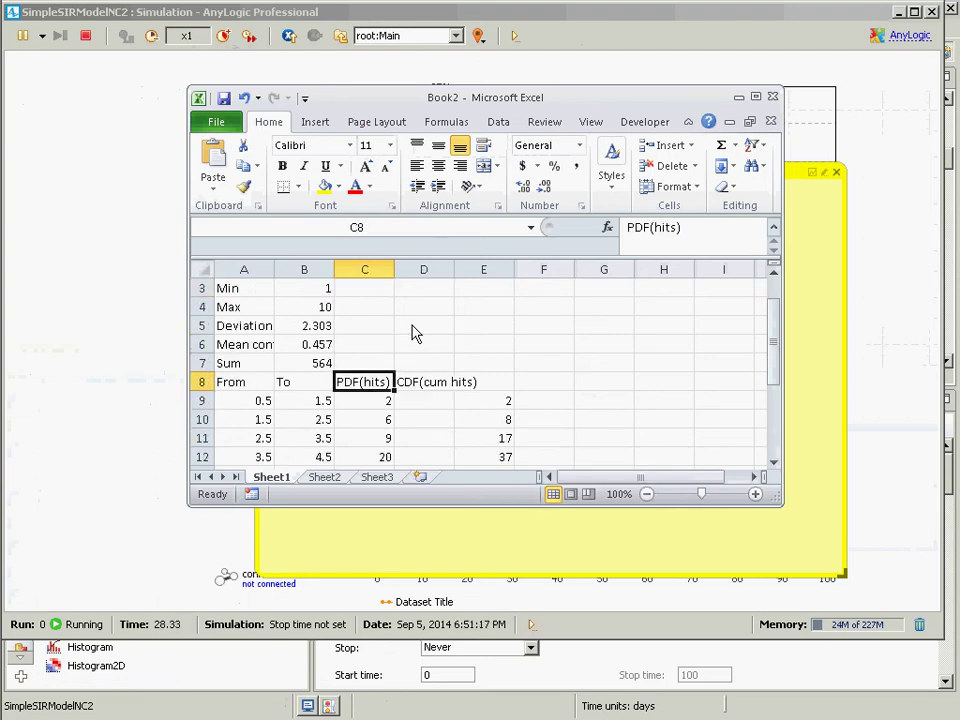
- Examine the pasted summary statistics from Count to Sum in the first seven rows of Sheet1
{"action": "key", "text": "Right"}
{"action": "key", "text": "Up"}
{"action": "key", "text": "Left"}
{"action": "key", "text": "Up"}
{"action": "key", "text": "Up"}
{"action": "key", "text": "Up"}
{"action": "key", "text": "Up"}
{"action": "key", "text": "Up"}
{"action": "key", "text": "Up"}
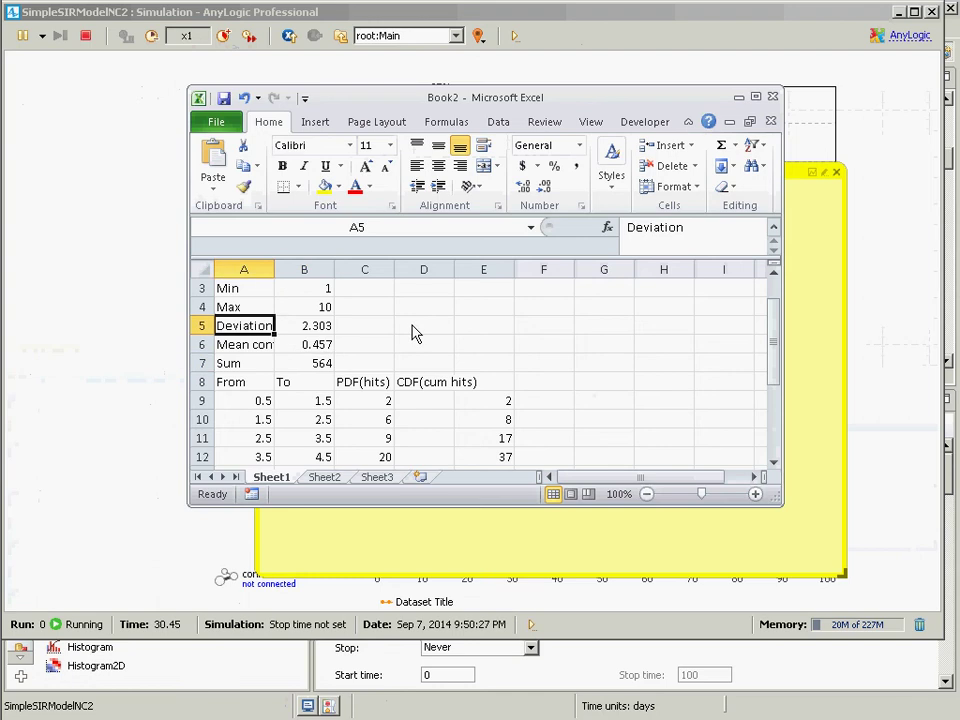
{"action": "key", "text": "Down"}
{"action": "key", "text": "Down"}
{"action": "key", "text": "Down"}
{"action": "key", "text": "Down"}
{"action": "key", "text": "Down"}
{"action": "key", "text": "Down"}
{"action": "key", "text": "Right"}
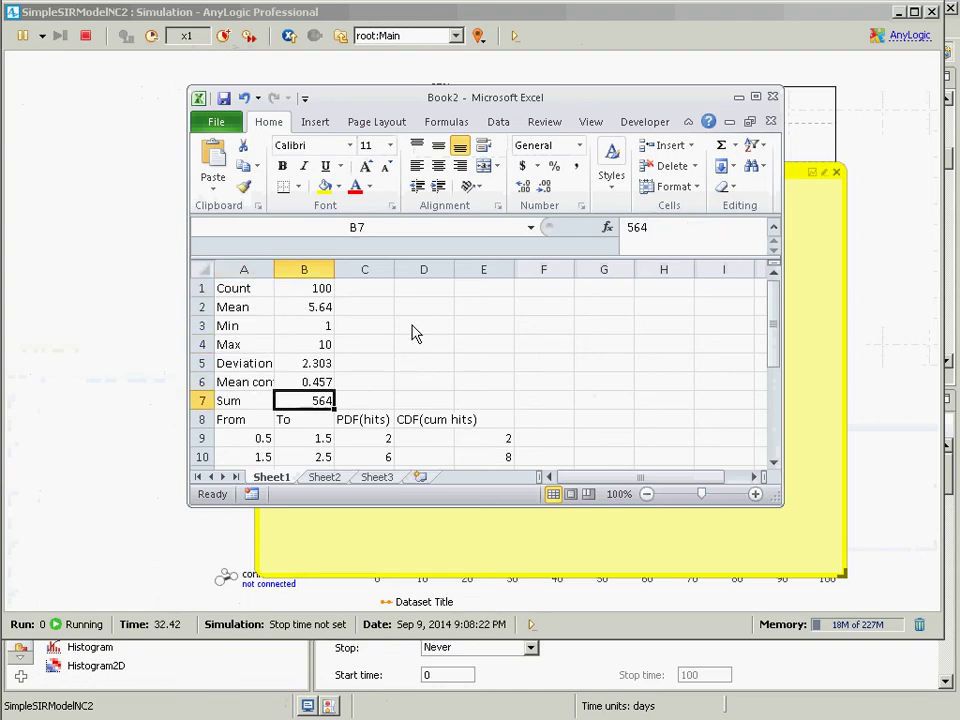
{"action": "key", "text": "Up"}
{"action": "key", "text": "Up"}
{"action": "key", "text": "Up"}
{"action": "key", "text": "Left"}
{"action": "key", "text": "Up"}
{"action": "key", "text": "Up"}
{"action": "key", "text": "Up"}
{"action": "key", "text": "Down"}
{"action": "key", "text": "Up"}
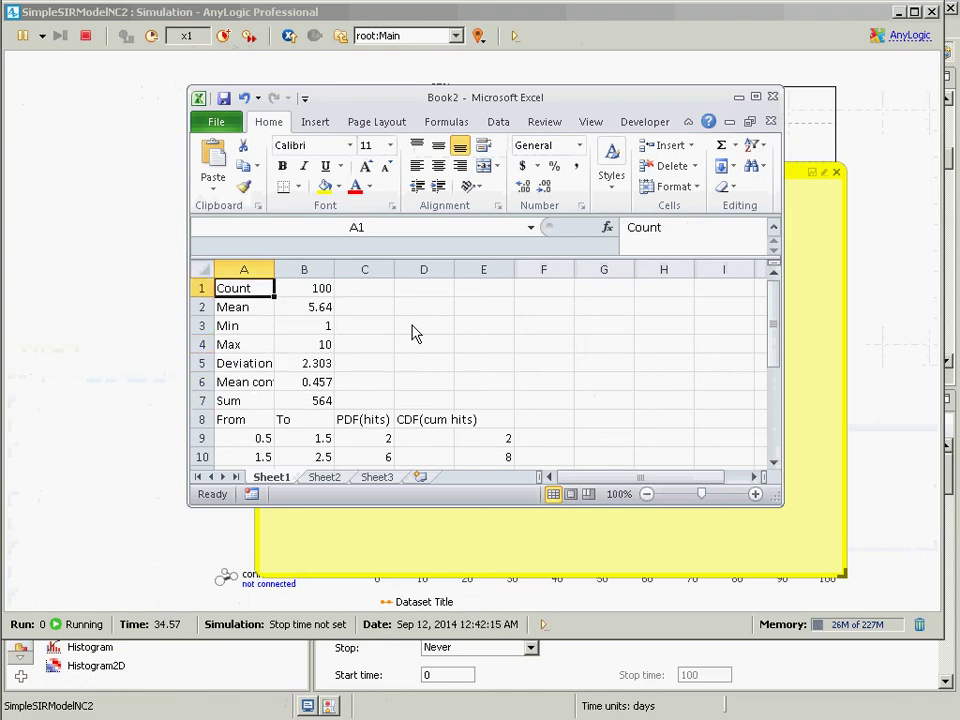
{"action": "key", "text": "Down"}
{"action": "key", "text": "Right"}
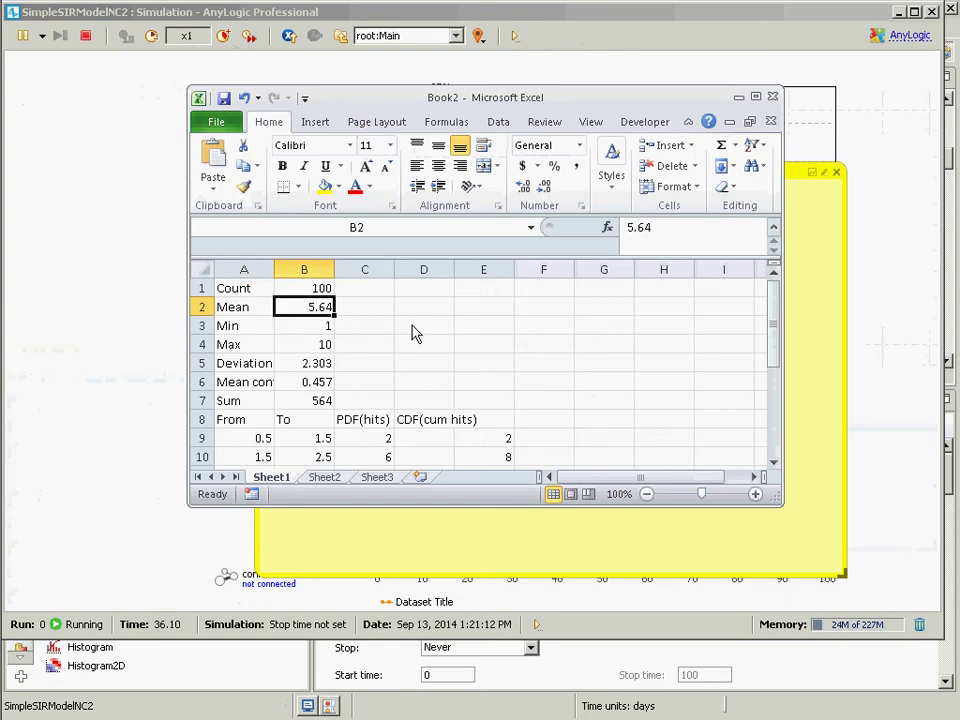
{"action": "key", "text": "Down"}
{"action": "key", "text": "Down"}
{"action": "key", "text": "Left"}
{"action": "key", "text": "Down"}
{"action": "key", "text": "Down"}
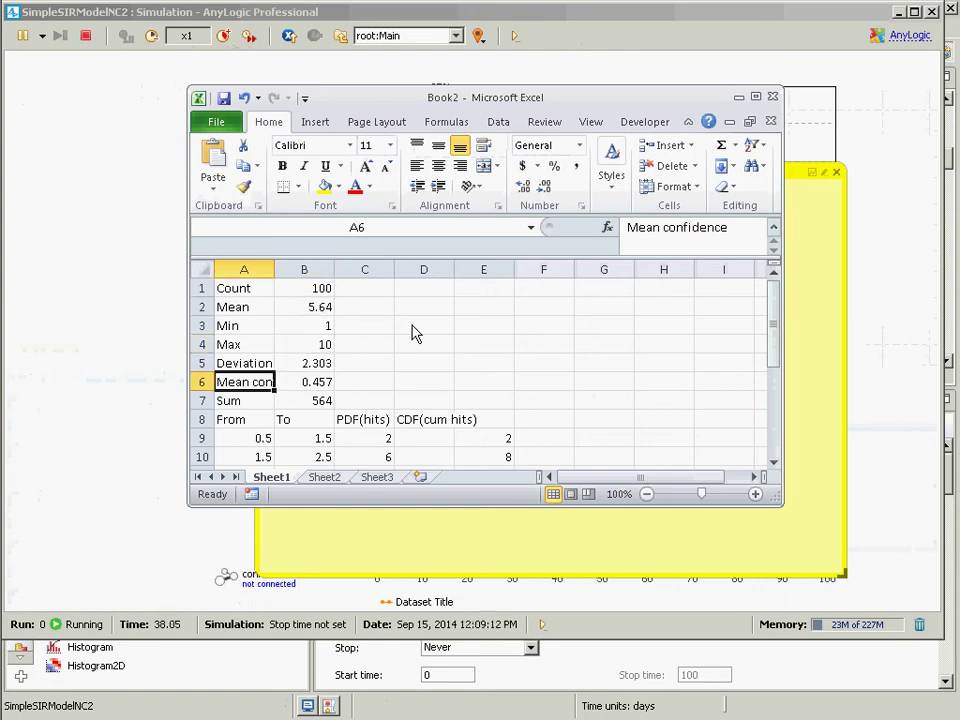
{"action": "key", "text": "Up"}
{"action": "key", "text": "Up"}
{"action": "key", "text": "Right"}
{"action": "key", "text": "Left"}
{"action": "key", "text": "Up"}
{"action": "key", "text": "Up"}
{"action": "key", "text": "Down"}
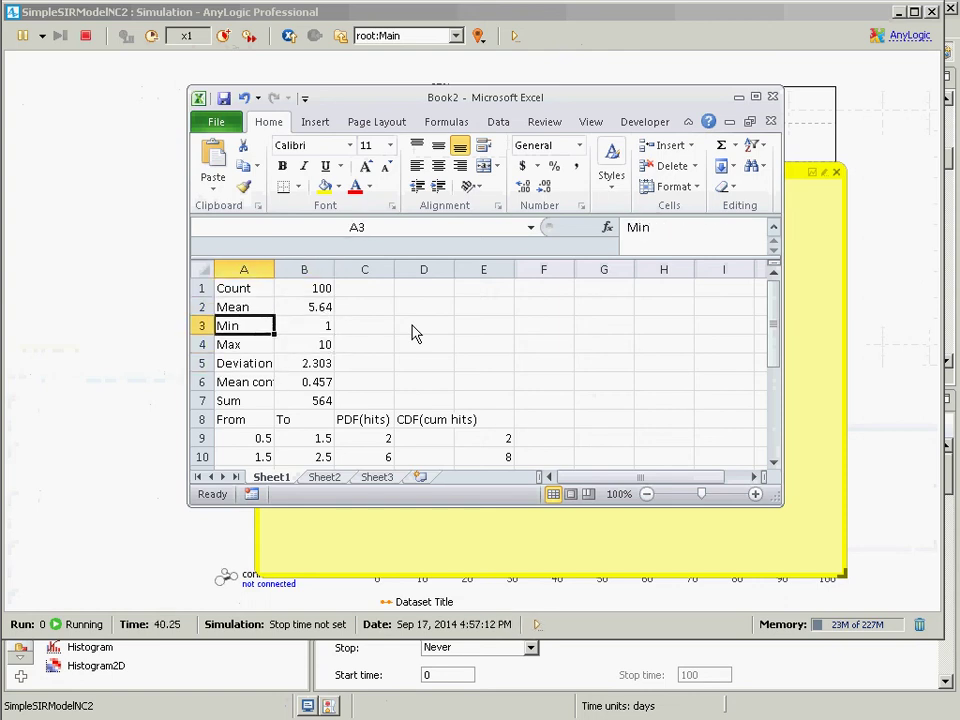
- Switch back to the running AnyLogic model and copy all data of the degree centrality chart
{"action": "key", "text": "alt+Tab"}
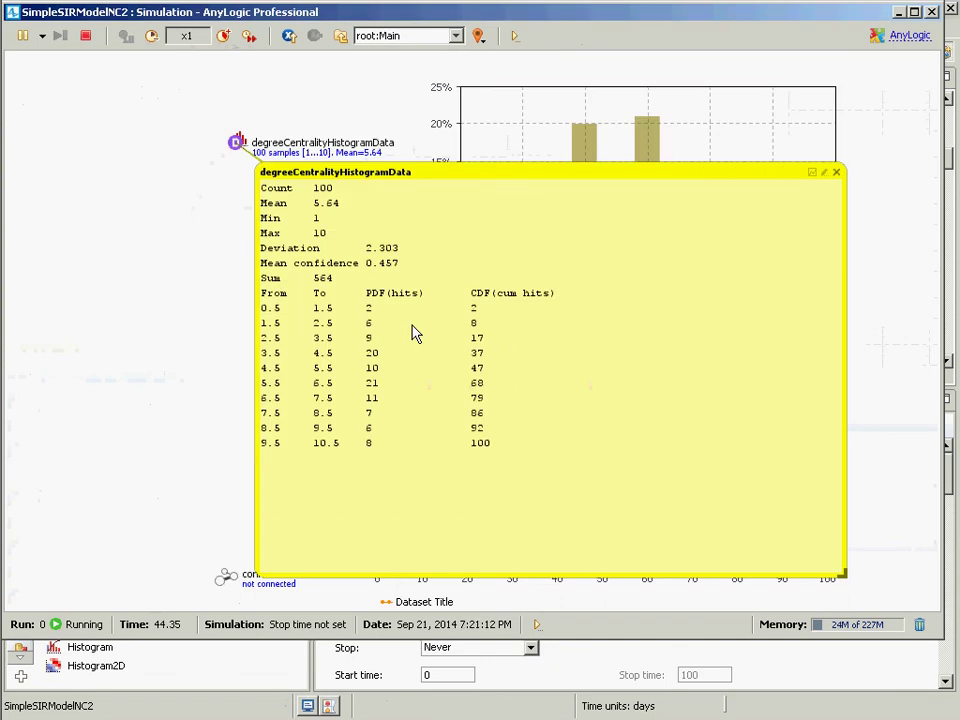
{"action": "right_click", "coordinate": [508, 98]}
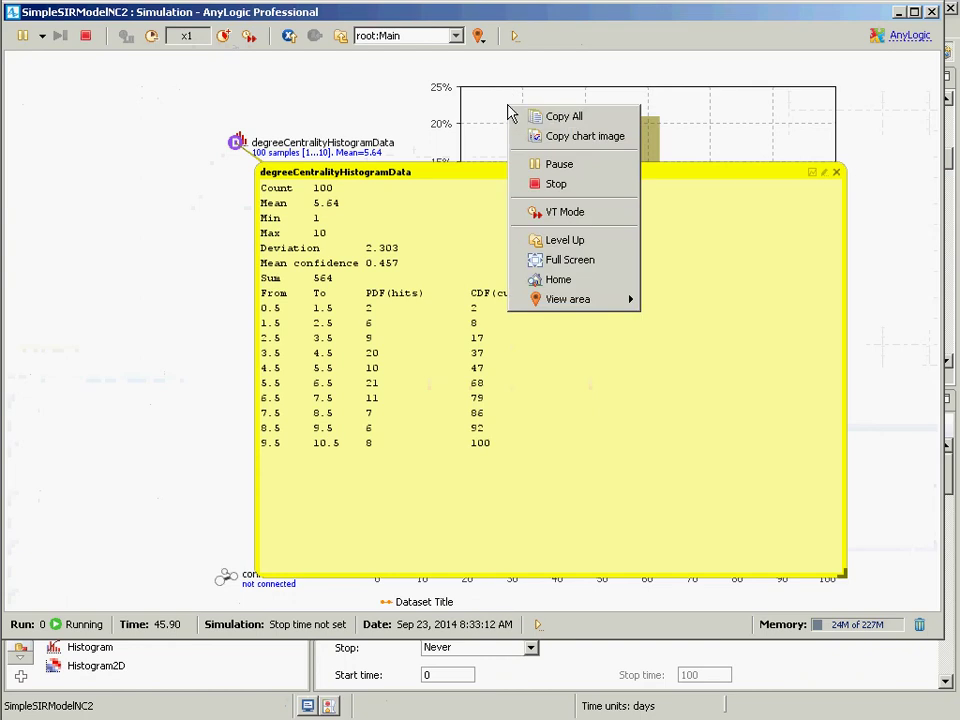
{"action": "left_click", "coordinate": [565, 117]}
- Switch to Excel, paste the copied chart data into Sheet2 at A1, and check the pasted rows
{"action": "key", "text": "alt+Tab"}
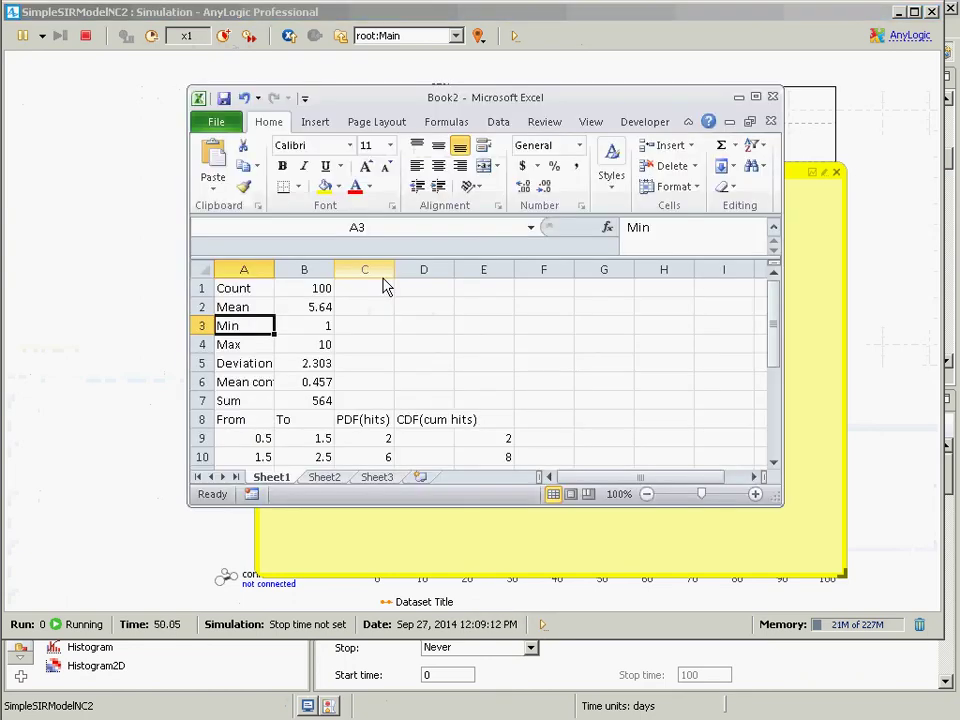
{"action": "left_click", "coordinate": [335, 477]}
{"action": "key", "text": "ctrl+v"}
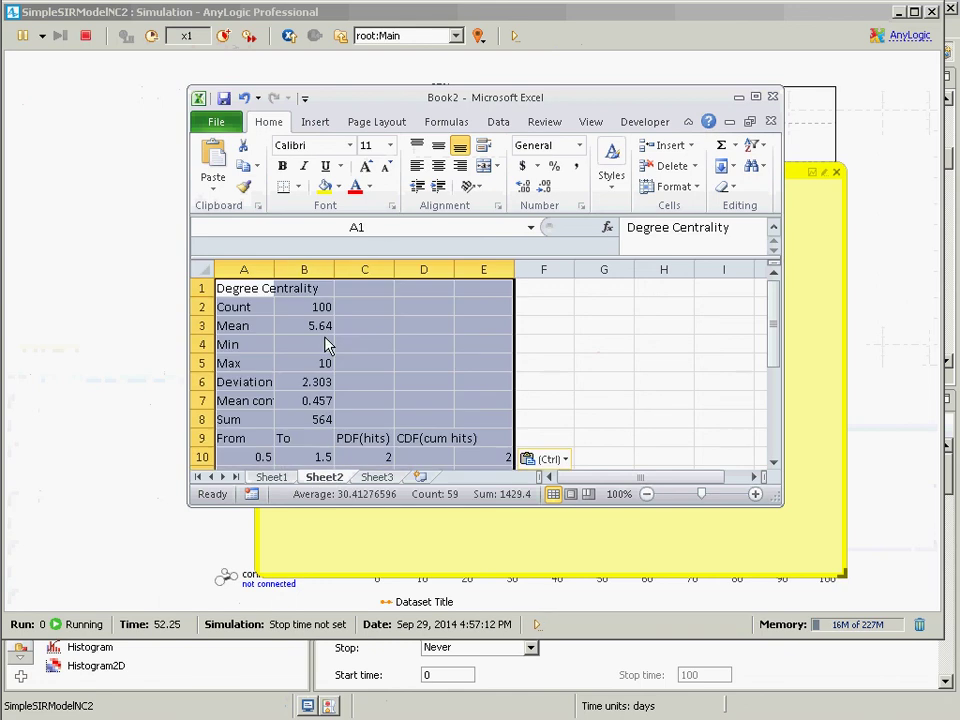
{"action": "scroll", "coordinate": [486, 418], "scroll_direction": "down", "scroll_amount": 5}
{"action": "scroll", "coordinate": [480, 425], "scroll_direction": "up", "scroll_amount": 4}
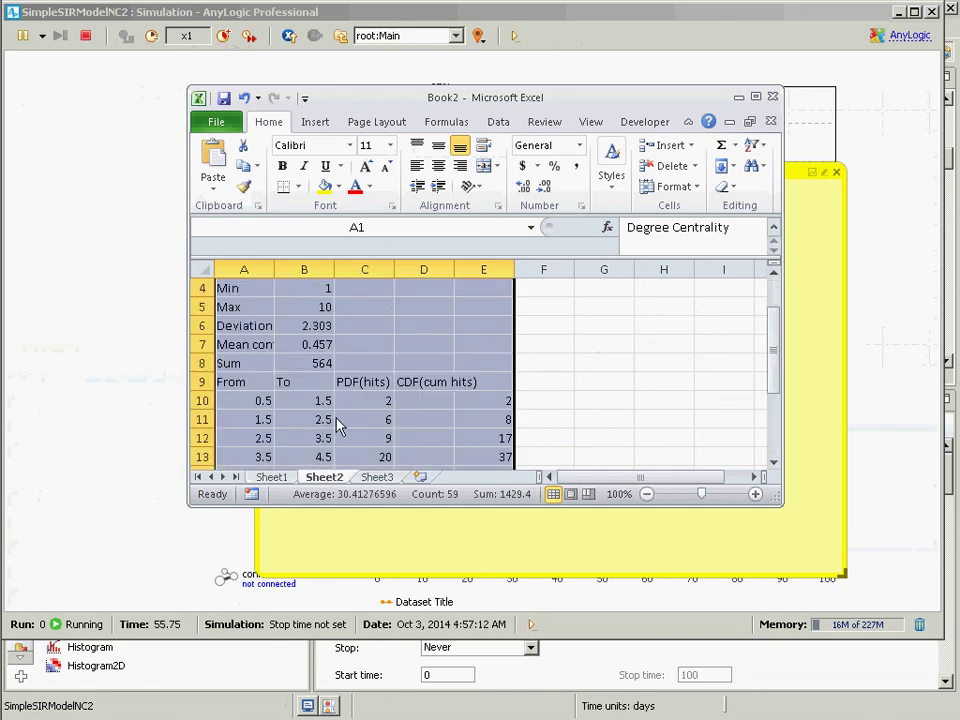
- Return to the running simulation, close the degreeCentralityHistogramData inspection window, and close the simulation
{"action": "key", "text": "alt+Tab"}
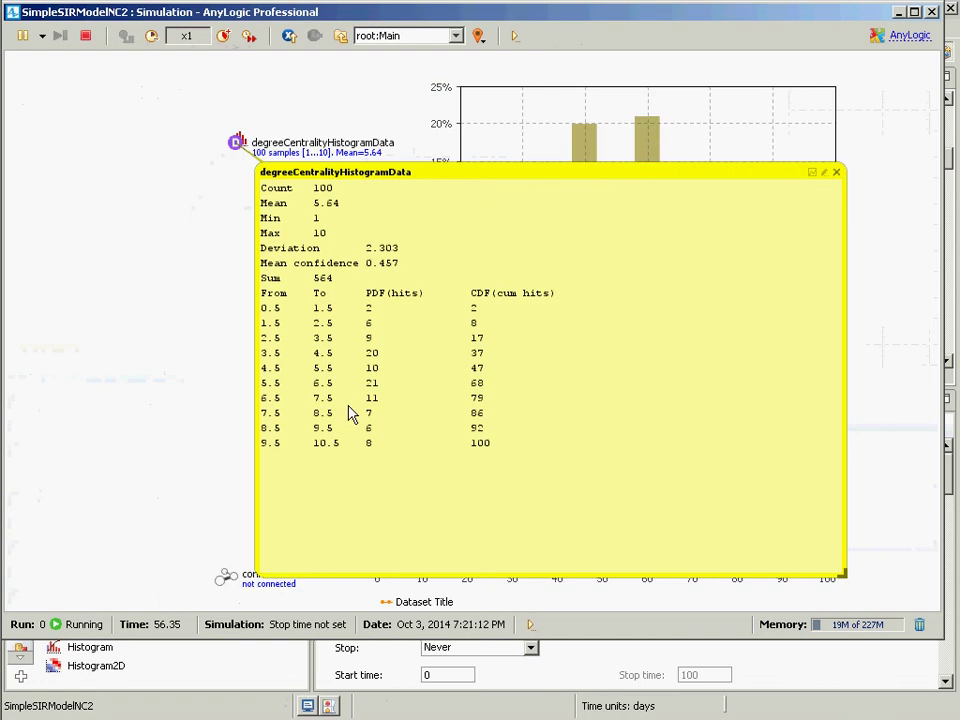
{"action": "left_click", "coordinate": [837, 172]}
{"action": "key", "text": "alt+Tab"}
{"action": "key", "text": "alt+Tab"}
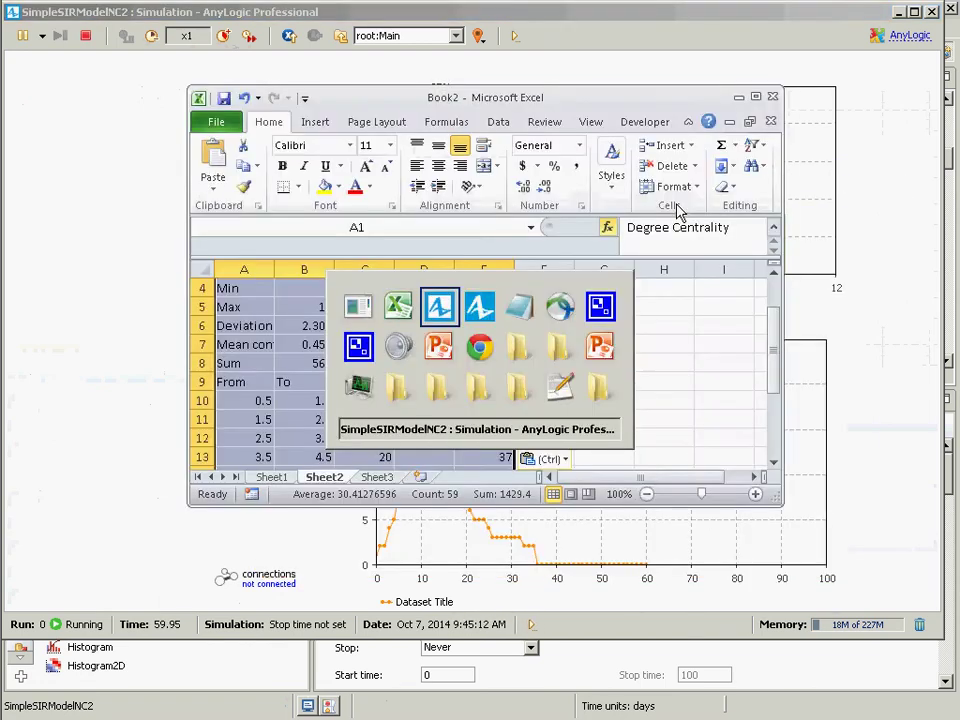
{"action": "left_click", "coordinate": [931, 13]}
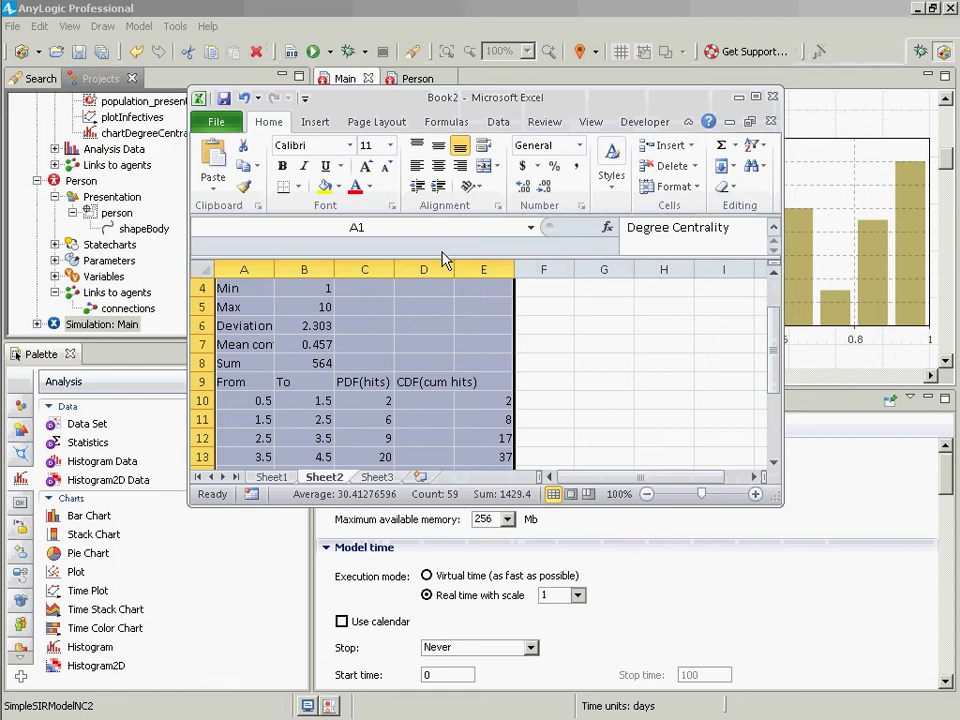
- Switch to Notepad, try pasting the copied chart data over the existing code, and undo the paste
{"action": "key", "text": "alt+Tab"}
{"action": "key", "text": "alt+Tab"}
{"action": "key", "text": "ctrl+a"}
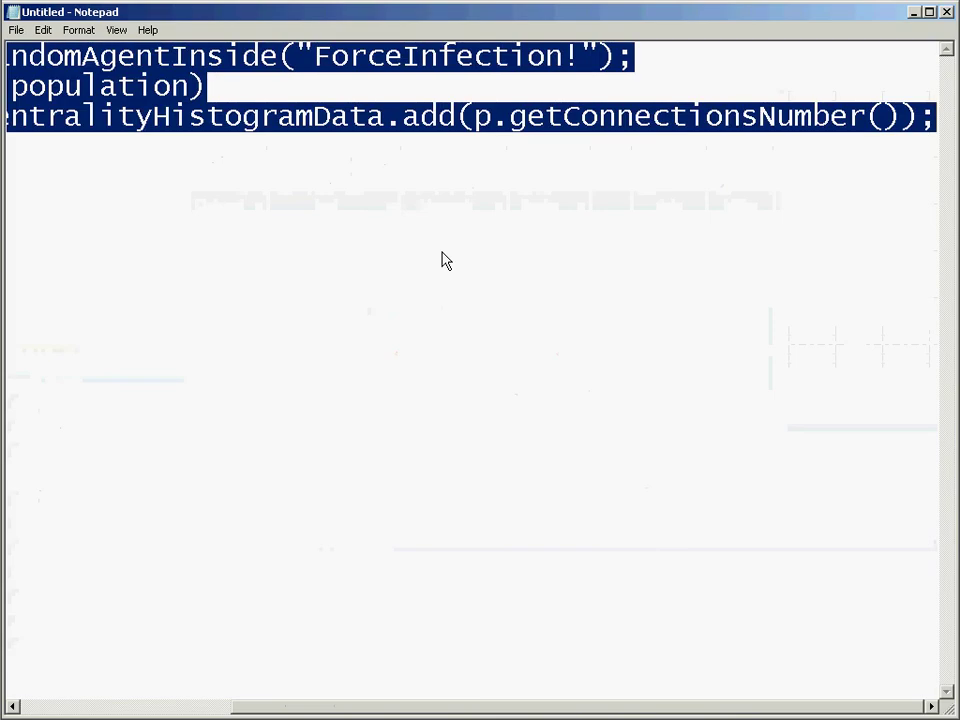
{"action": "key", "text": "ctrl+v"}
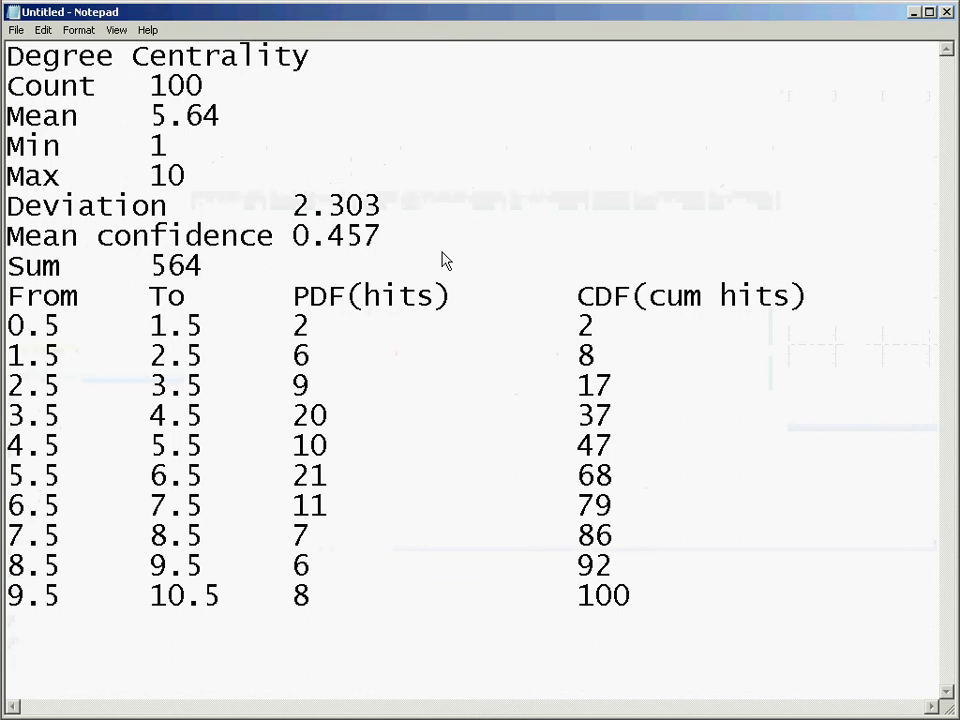
{"action": "key", "text": "ctrl+z"}
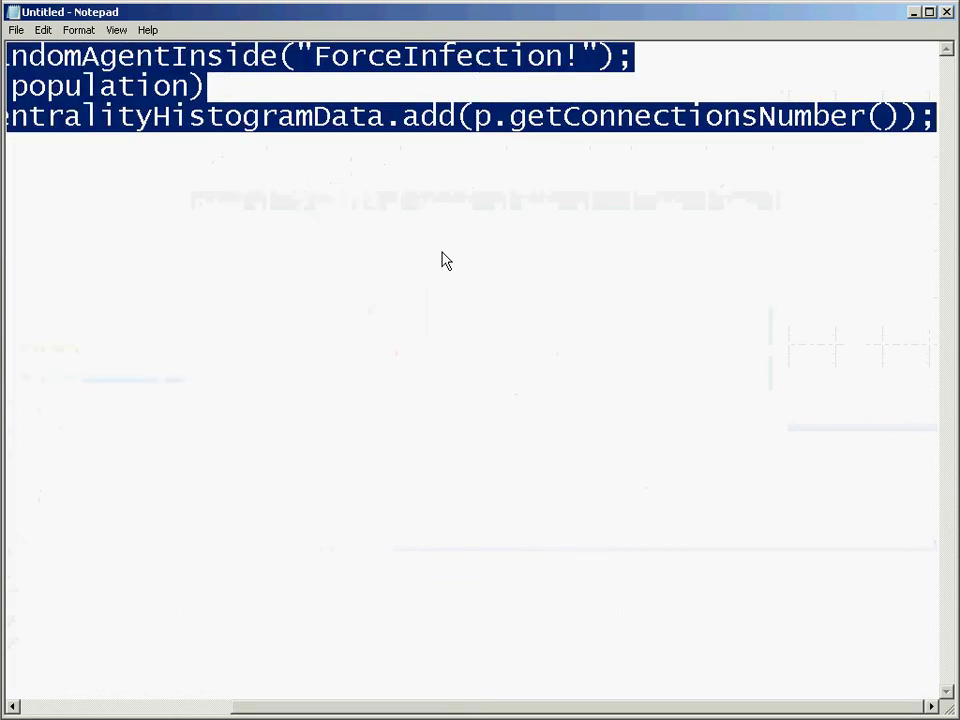
- Switch back to the AnyLogic model editor, collapse Main in the project tree, and select Main
{"action": "key", "text": "alt+Tab"}
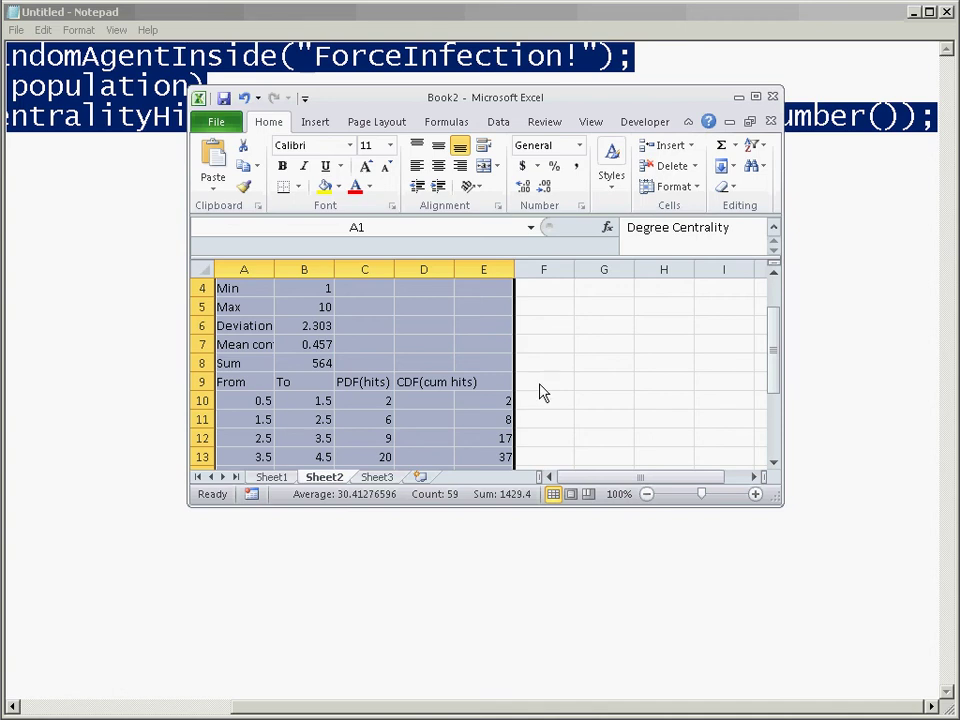
{"action": "key", "text": "alt+Tab"}
{"action": "key", "text": "alt+Tab"}
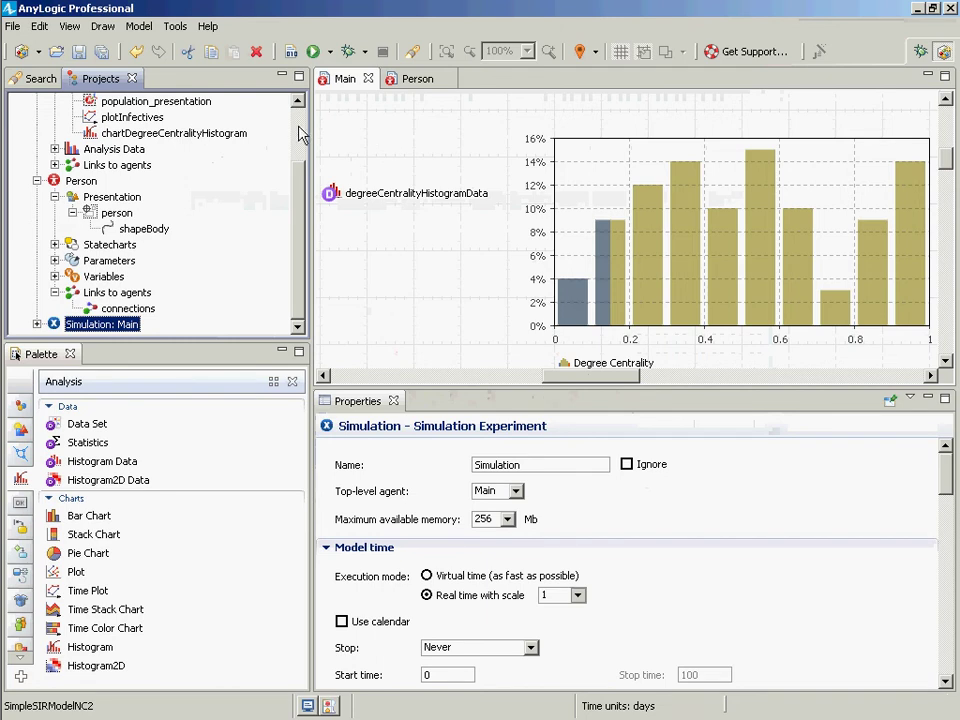
{"action": "scroll", "coordinate": [296, 137], "scroll_direction": "up", "scroll_amount": 2}
{"action": "left_click", "coordinate": [37, 116]}
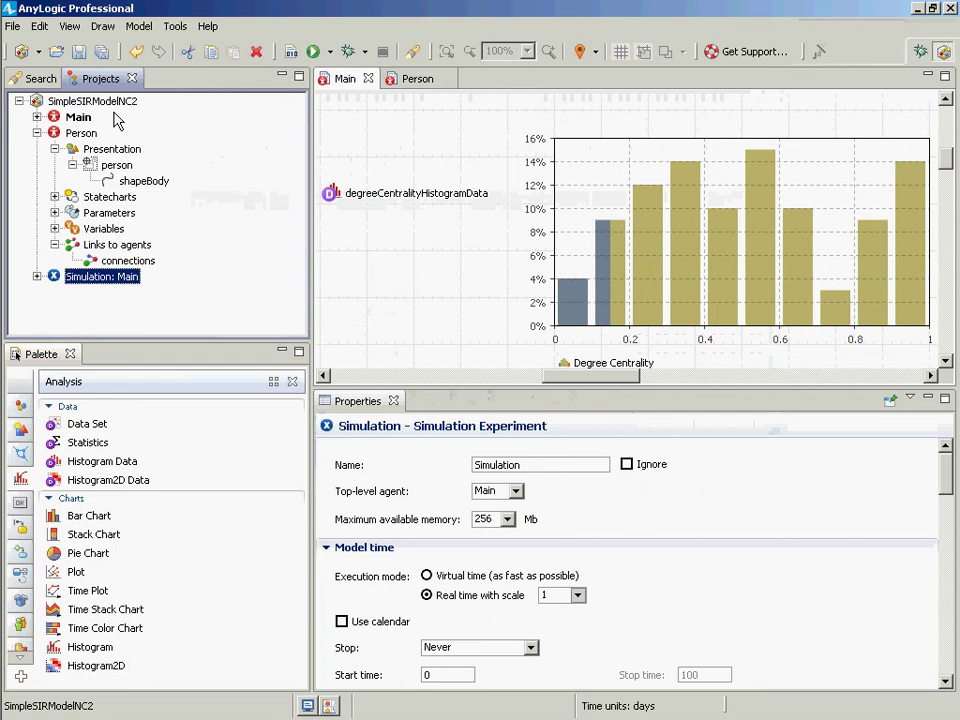
{"action": "left_click", "coordinate": [70, 118]}
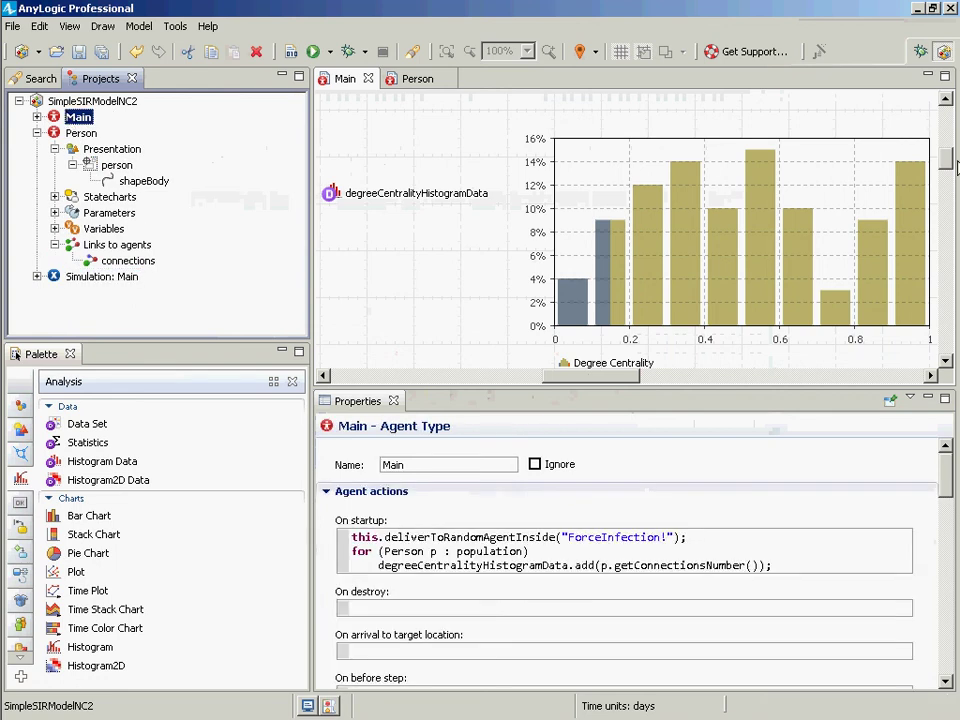
{"action": "left_click_drag", "start_coordinate": [951, 154], "coordinate": [946, 251]}
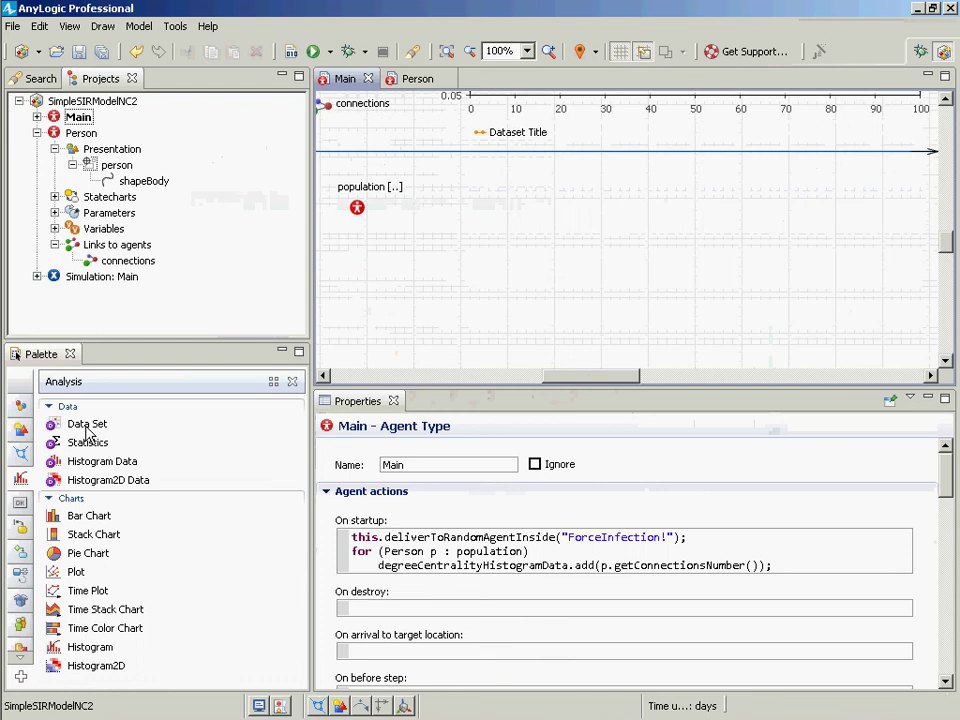
- Add a variable named infectionCountForWeek to Main, just below the population object
{"action": "left_click", "coordinate": [22, 412]}
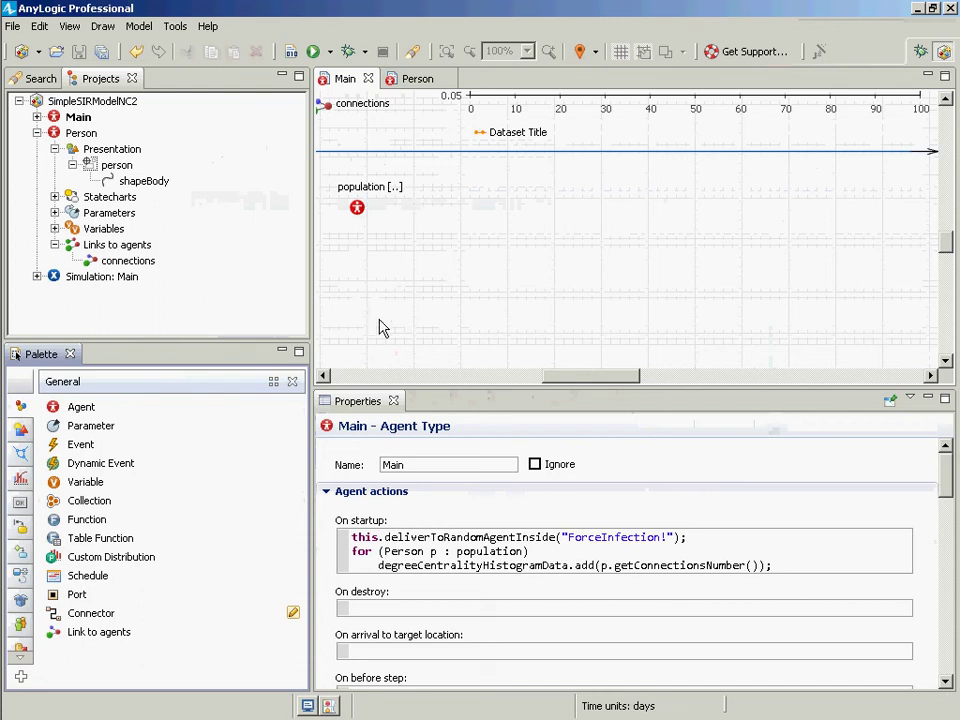
{"action": "left_click_drag", "start_coordinate": [80, 482], "coordinate": [359, 258]}
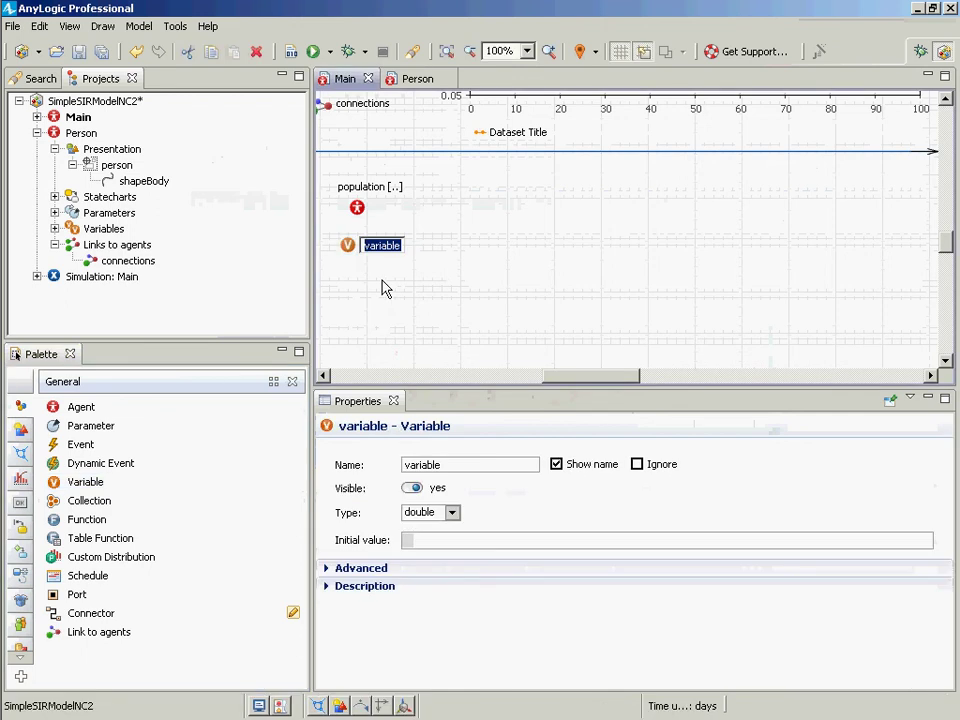
{"action": "type", "text": "count"}
{"action": "key", "text": "BackSpace"}
{"action": "key", "text": "BackSpace"}
{"action": "key", "text": "BackSpace"}
{"action": "key", "text": "BackSpace"}
{"action": "key", "text": "BackSpace"}
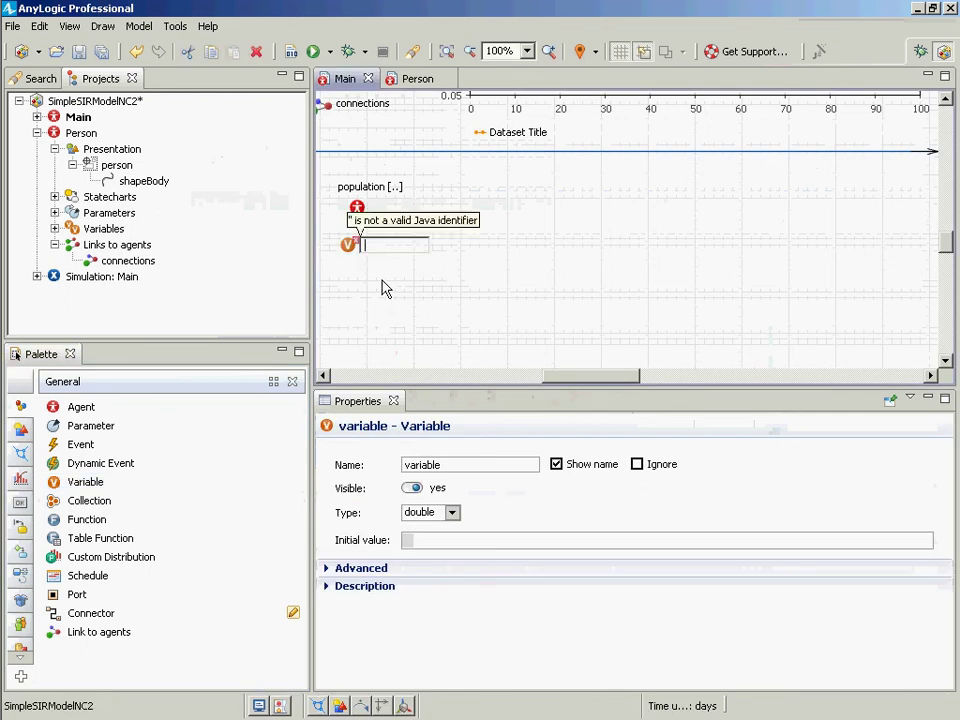
{"action": "type", "text": "n"}
{"action": "key", "text": "BackSpace"}
{"action": "type", "text": "susc"}
{"action": "key", "text": "BackSpace"}
{"action": "key", "text": "BackSpace"}
{"action": "key", "text": "BackSpace"}
{"action": "key", "text": "BackSpace"}
{"action": "type", "text": "infec"}
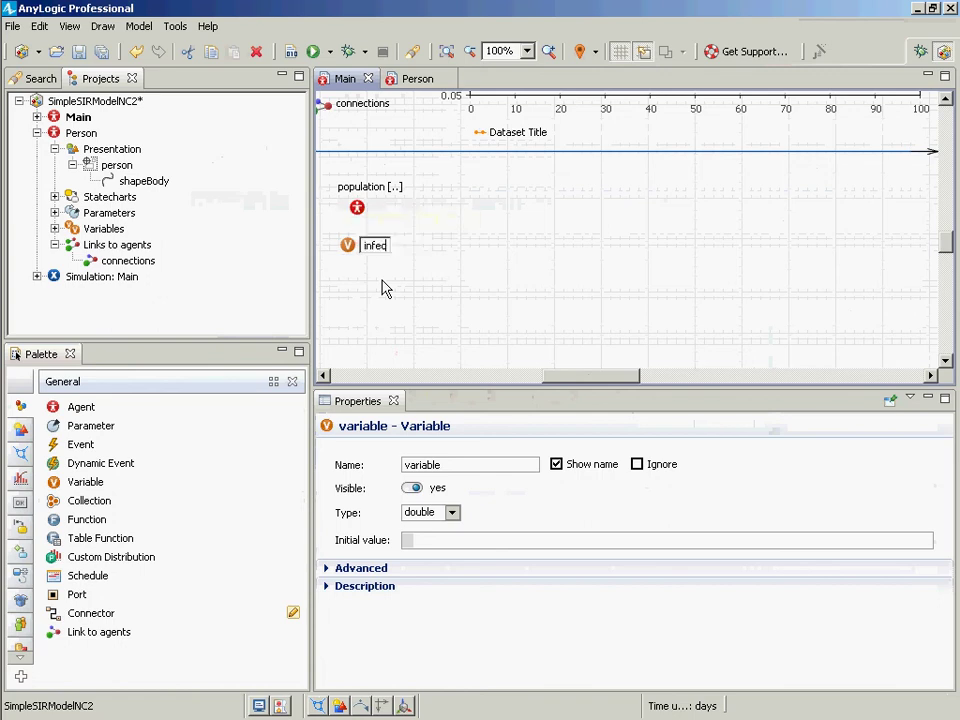
{"action": "type", "text": "tedCaseC"}
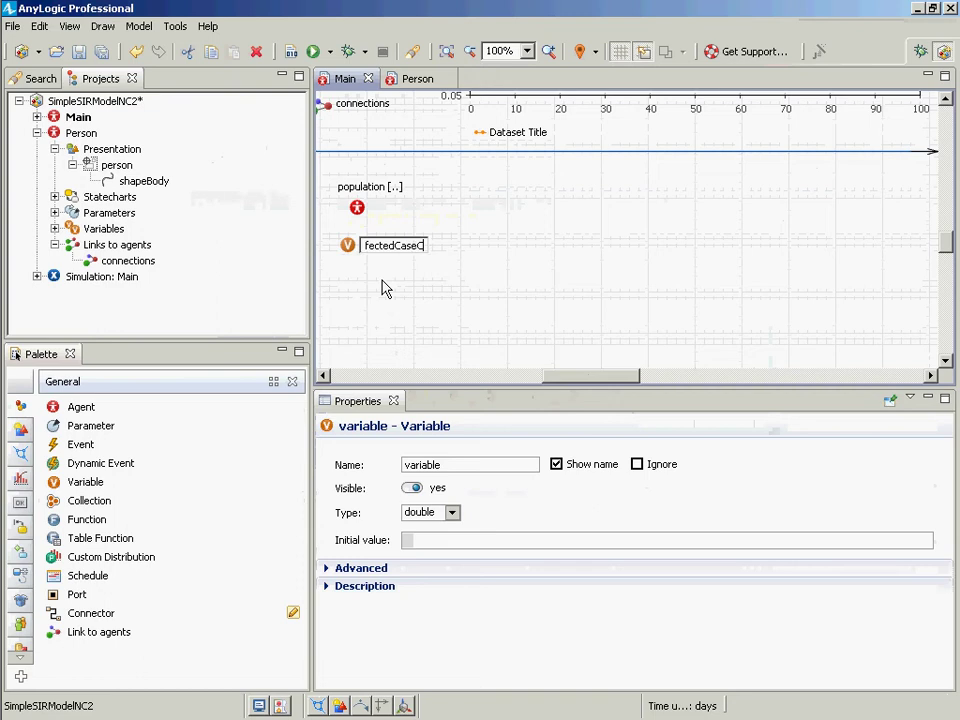
{"action": "type", "text": "oun"}
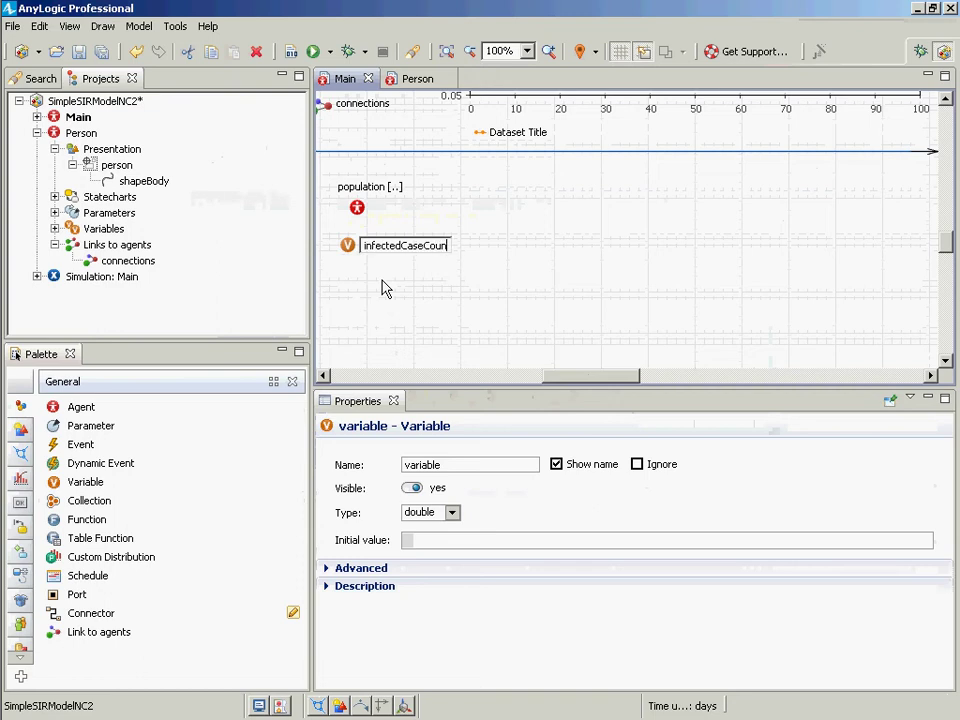
{"action": "type", "text": "tForWeek=="}
{"action": "key", "text": "BackSpace"}
{"action": "key", "text": "BackSpace"}
{"action": "key", "text": "BackSpace"}
{"action": "key", "text": "BackSpace"}
{"action": "key", "text": "BackSpace"}
{"action": "key", "text": "BackSpace"}
{"action": "key", "text": "BackSpace"}
{"action": "key", "text": "BackSpace"}
{"action": "key", "text": "BackSpace"}
{"action": "key", "text": "BackSpace"}
{"action": "key", "text": "BackSpace"}
{"action": "key", "text": "BackSpace"}
{"action": "key", "text": "BackSpace"}
{"action": "key", "text": "BackSpace"}
{"action": "key", "text": "BackSpace"}
{"action": "key", "text": "BackSpace"}
{"action": "key", "text": "BackSpace"}
{"action": "key", "text": "BackSpace"}
{"action": "type", "text": "dF"}
{"action": "key", "text": "BackSpace"}
{"action": "key", "text": "BackSpace"}
{"action": "key", "text": "BackSpace"}
{"action": "type", "text": "ionCountForWeek"}
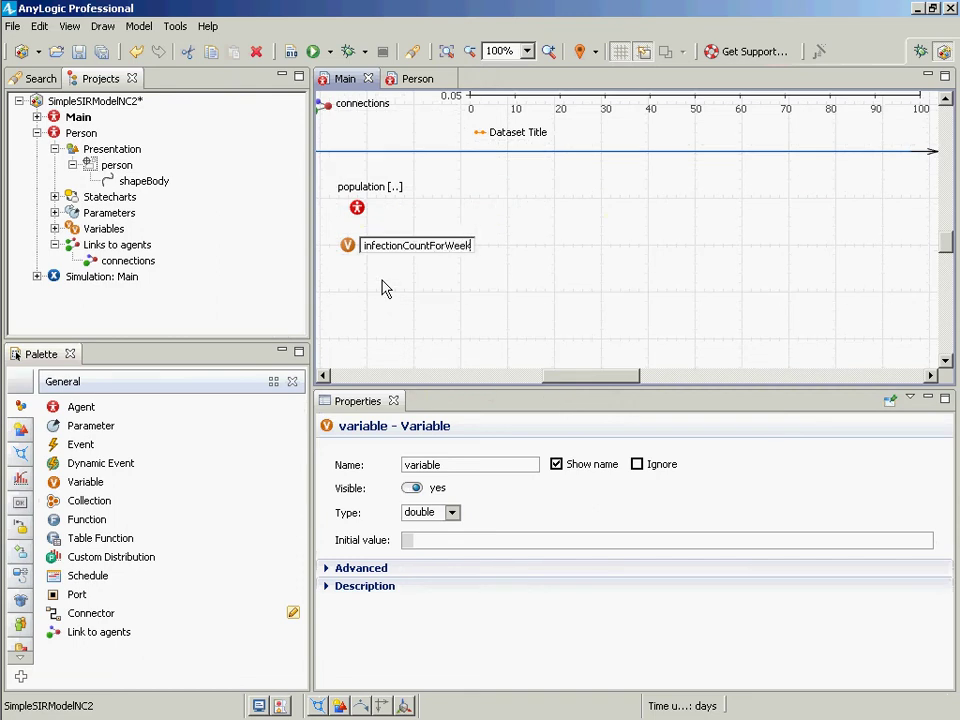
{"action": "key", "text": "Return"}
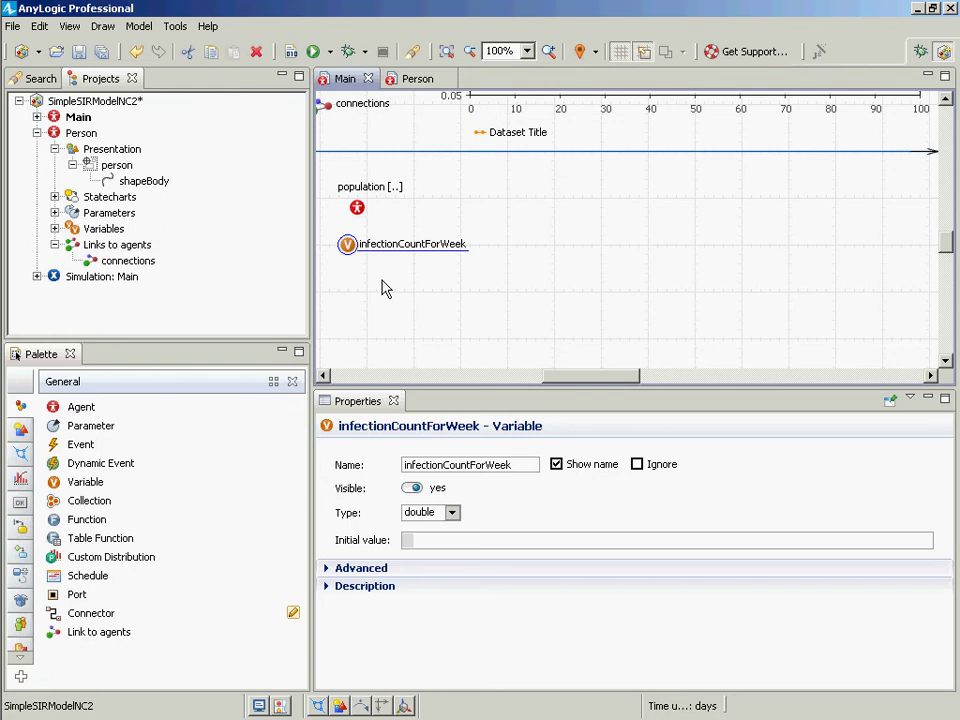
- Rename the variable to infectionCountForCurrentWeek, with initial value 0 and type int
{"action": "left_click", "coordinate": [485, 468]}
{"action": "type", "text": "Current"}
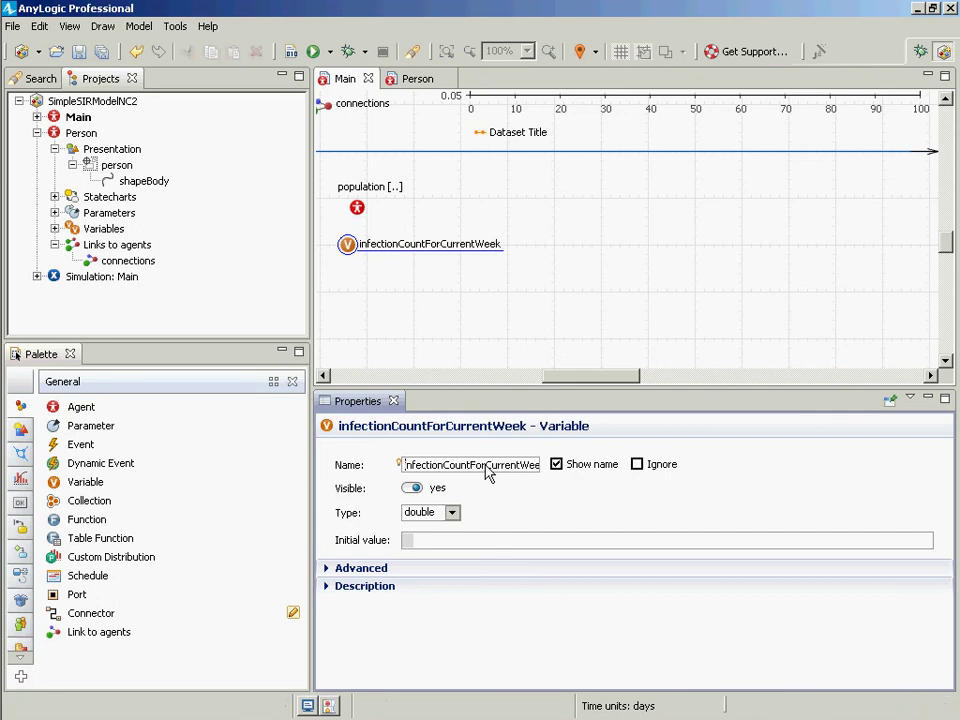
{"action": "left_click", "coordinate": [428, 546]}
{"action": "type", "text": "0"}
{"action": "left_click", "coordinate": [452, 513]}
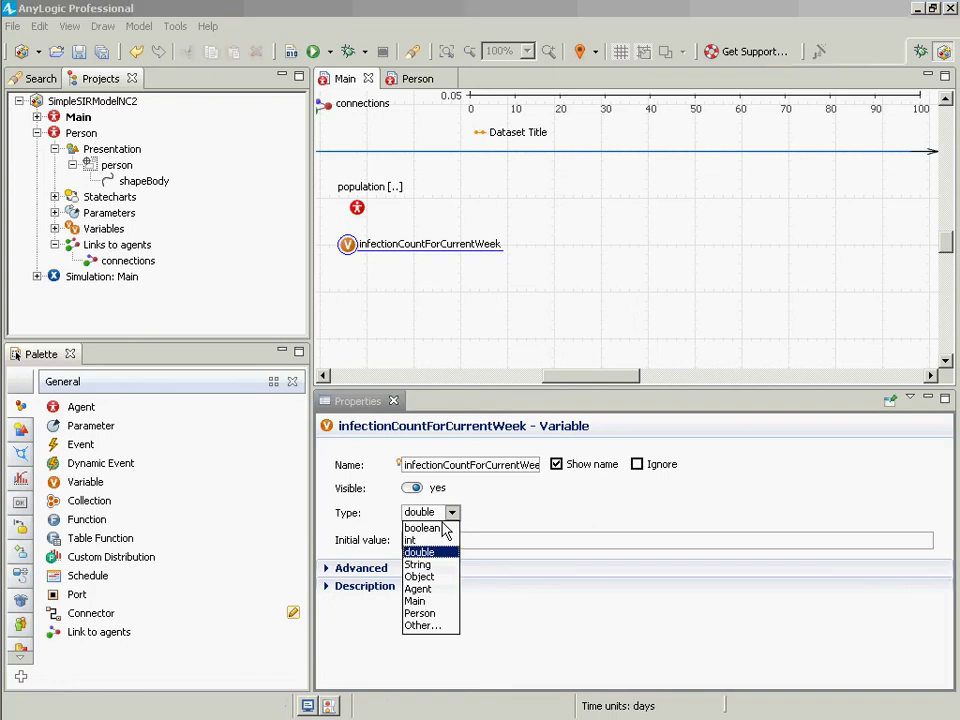
{"action": "left_click", "coordinate": [417, 541]}
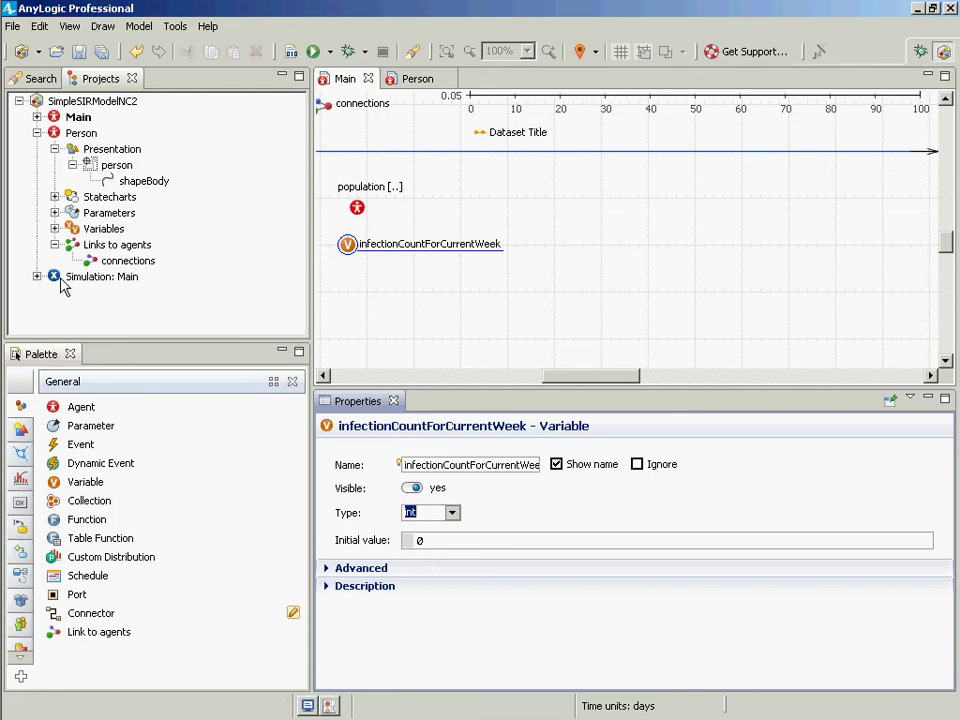
- Open the Person agent type and bring up the Infective state's entry action
{"action": "double_click", "coordinate": [63, 133]}
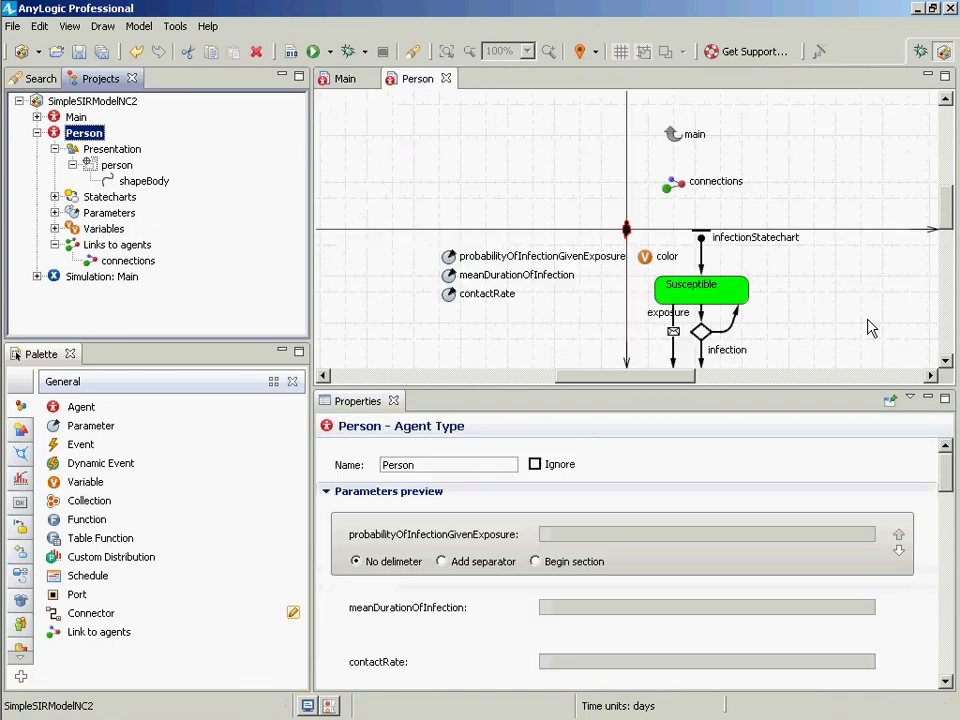
{"action": "left_click_drag", "start_coordinate": [945, 361], "coordinate": [945, 361]}
{"action": "left_click", "coordinate": [945, 361]}
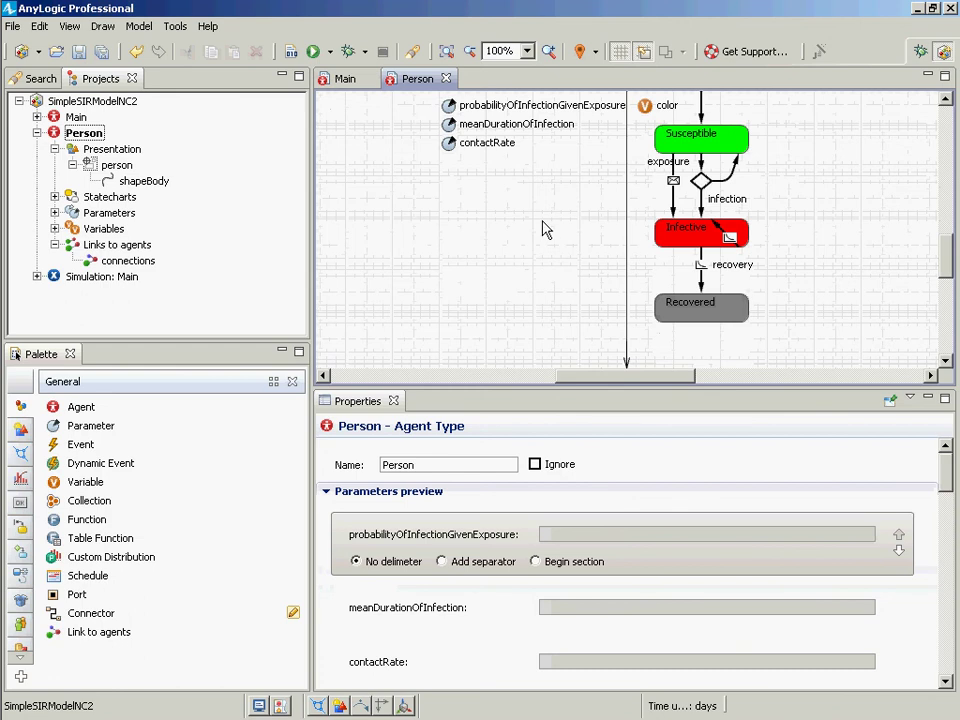
{"action": "left_click", "coordinate": [693, 243]}
{"action": "left_click", "coordinate": [519, 524]}
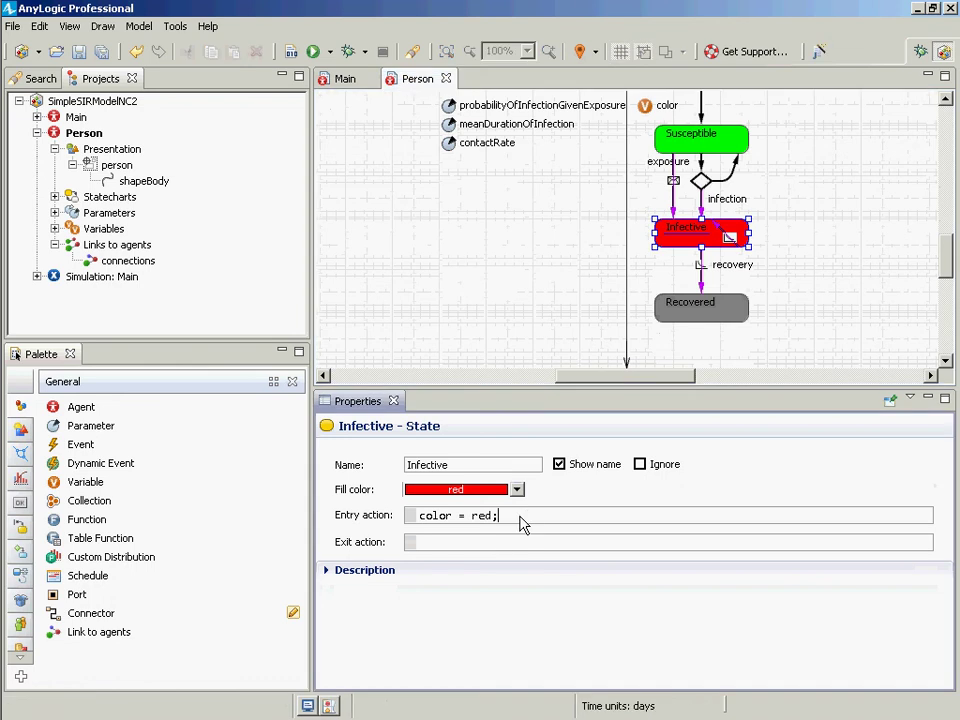
- Examine the infection and forceInfection transitions into the Infective state and its internal contact transition
{"action": "left_click", "coordinate": [702, 208]}
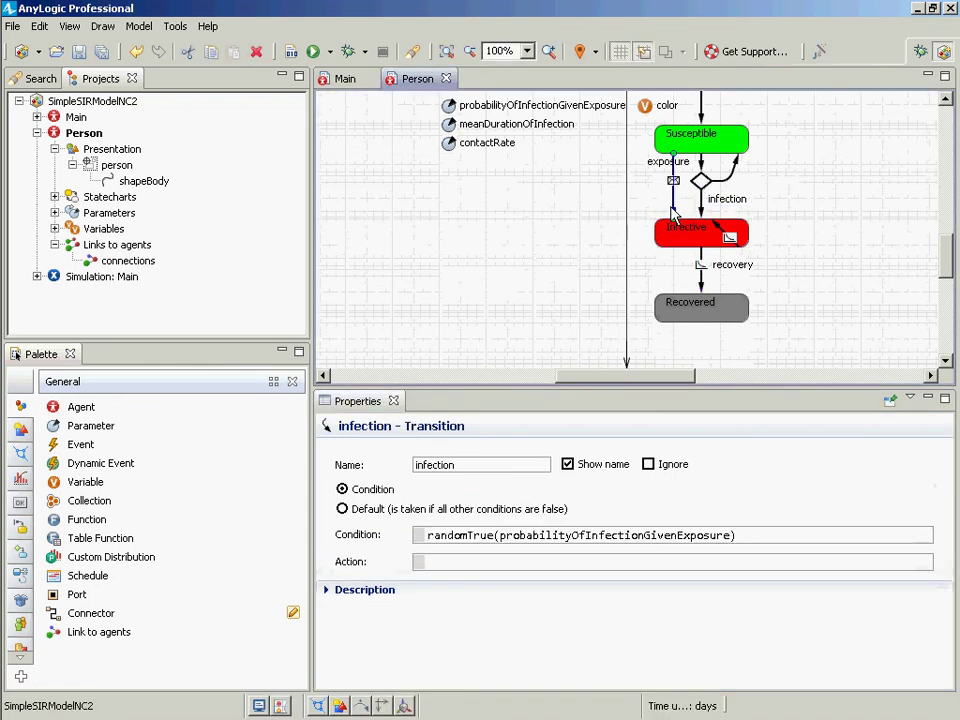
{"action": "left_click", "coordinate": [673, 213]}
{"action": "left_click", "coordinate": [676, 224]}
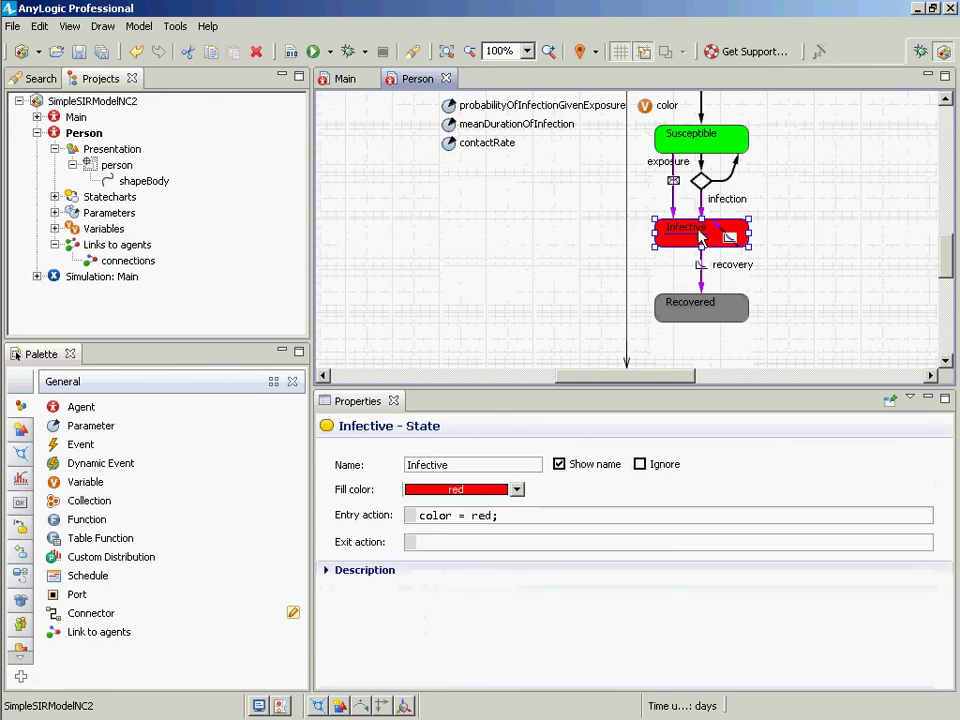
{"action": "left_click", "coordinate": [674, 204]}
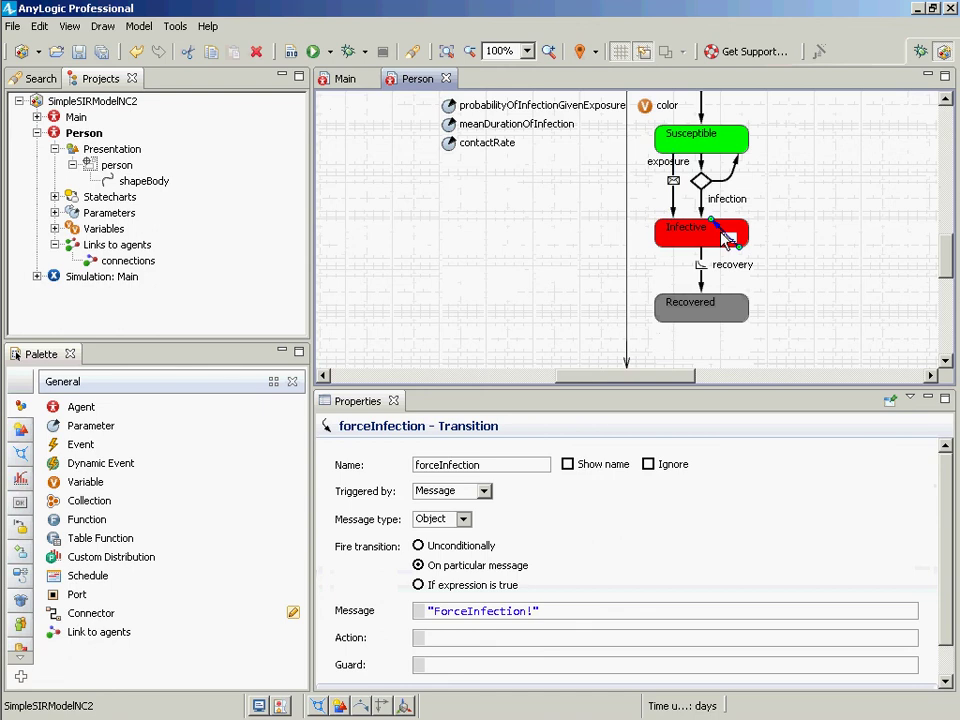
{"action": "left_click", "coordinate": [726, 236]}
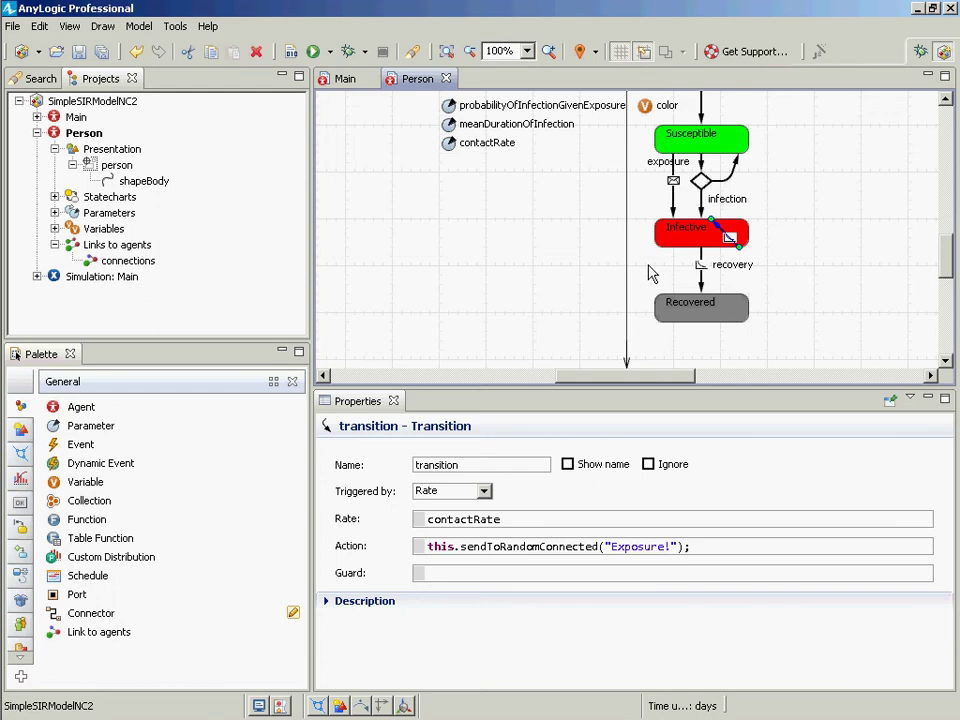
- Start a new empty line below color = red; in the Infective state's entry action
{"action": "left_click", "coordinate": [686, 238]}
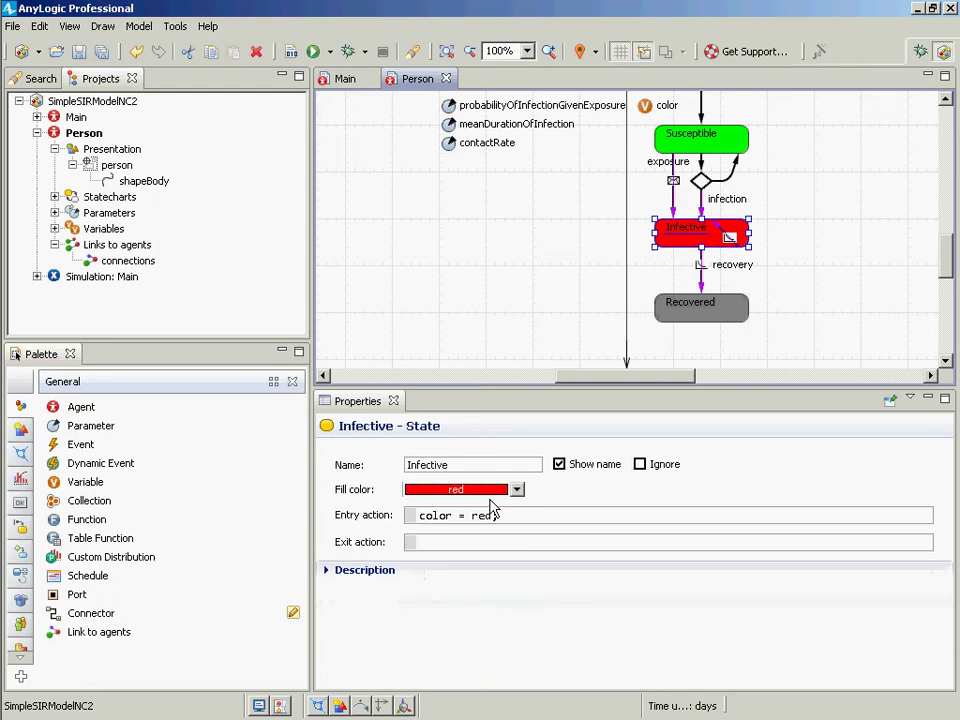
{"action": "left_click", "coordinate": [541, 518]}
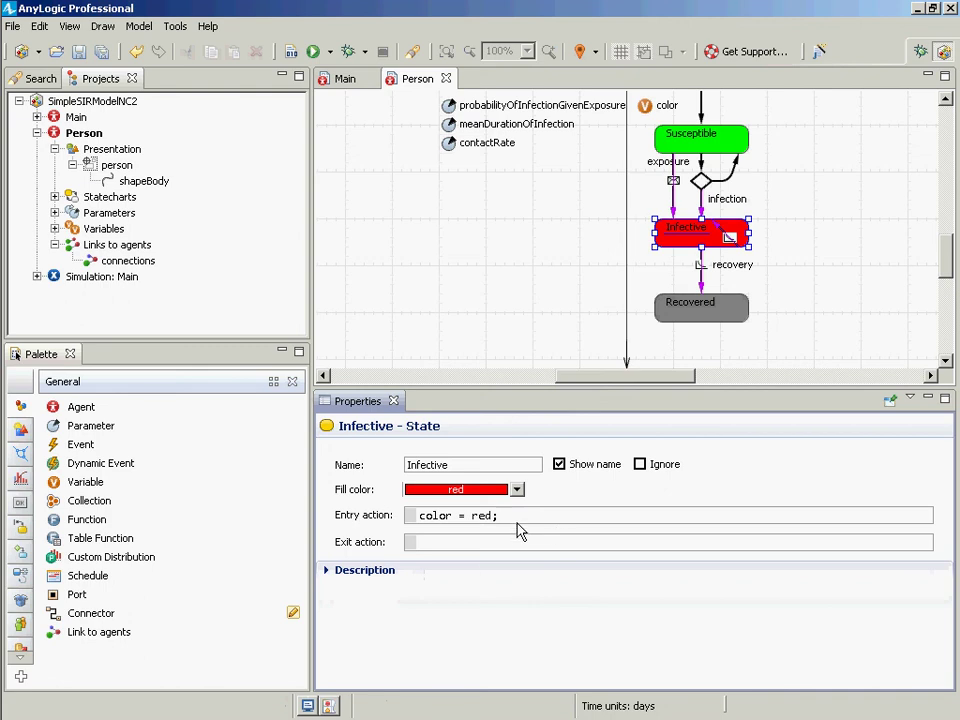
{"action": "key", "text": "Return"}
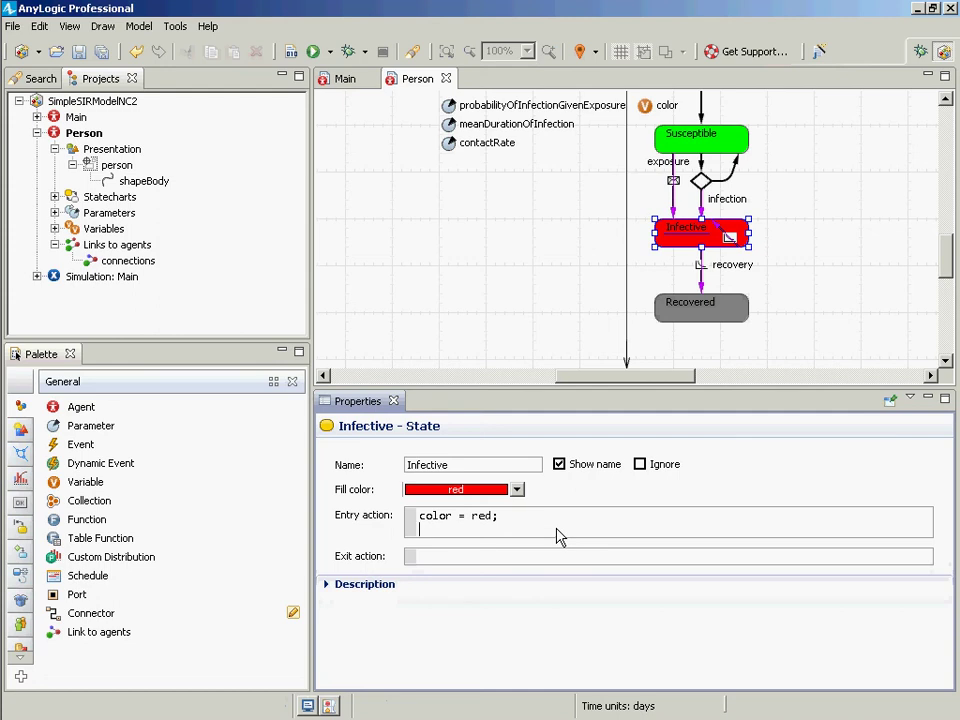
{"action": "key", "text": "BackSpace"}
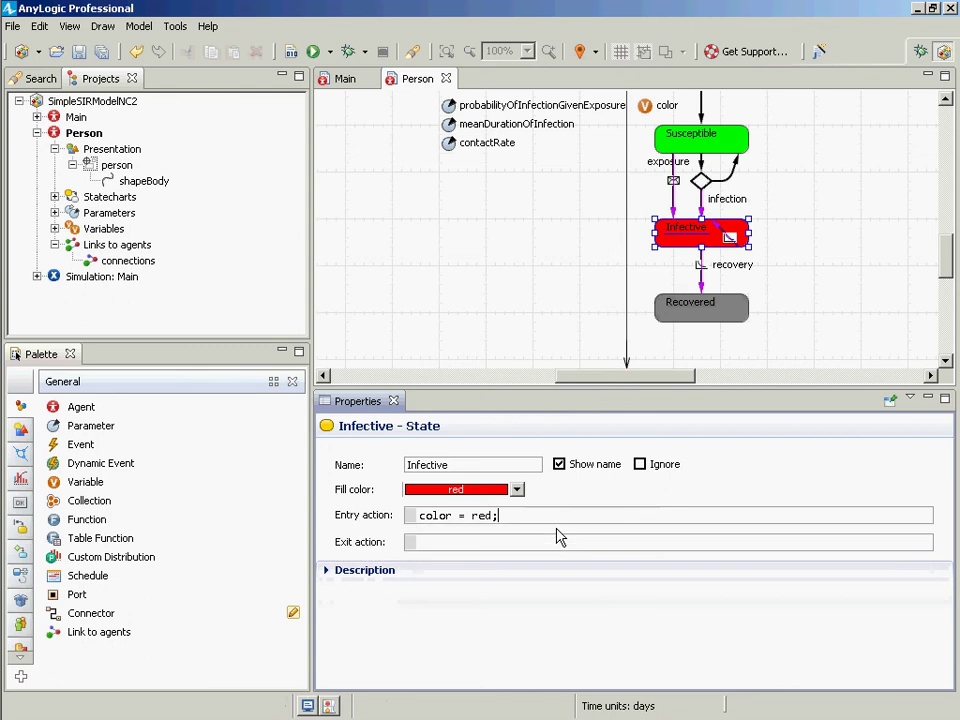
{"action": "key", "text": "Return"}
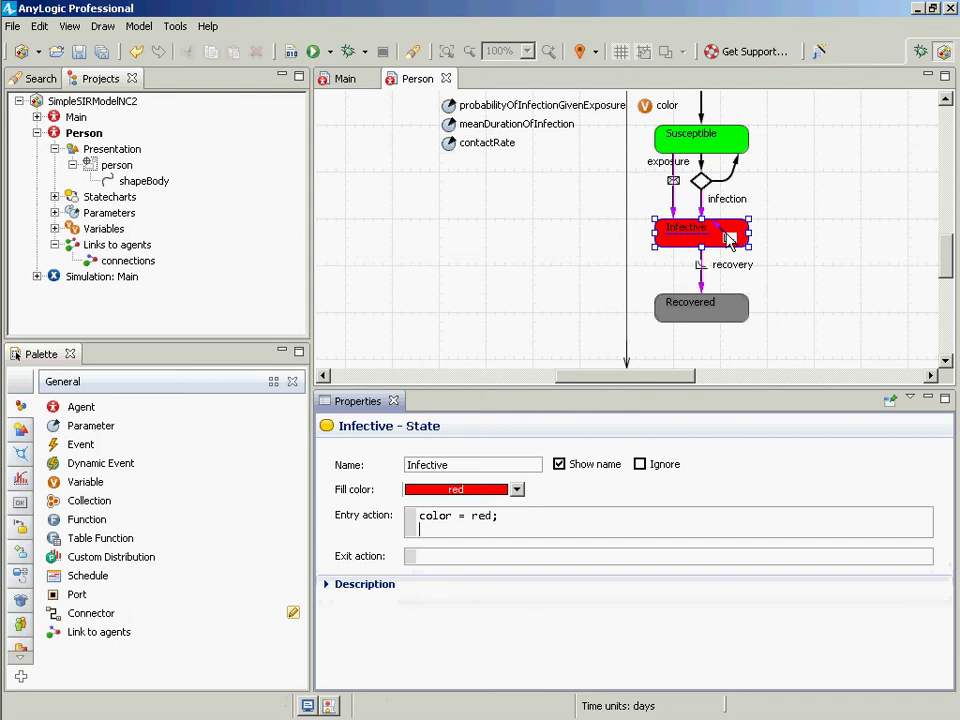
- Compare the Infective state's internal contact transition and entry action with the infection transition's condition and action
{"action": "left_click", "coordinate": [728, 238]}
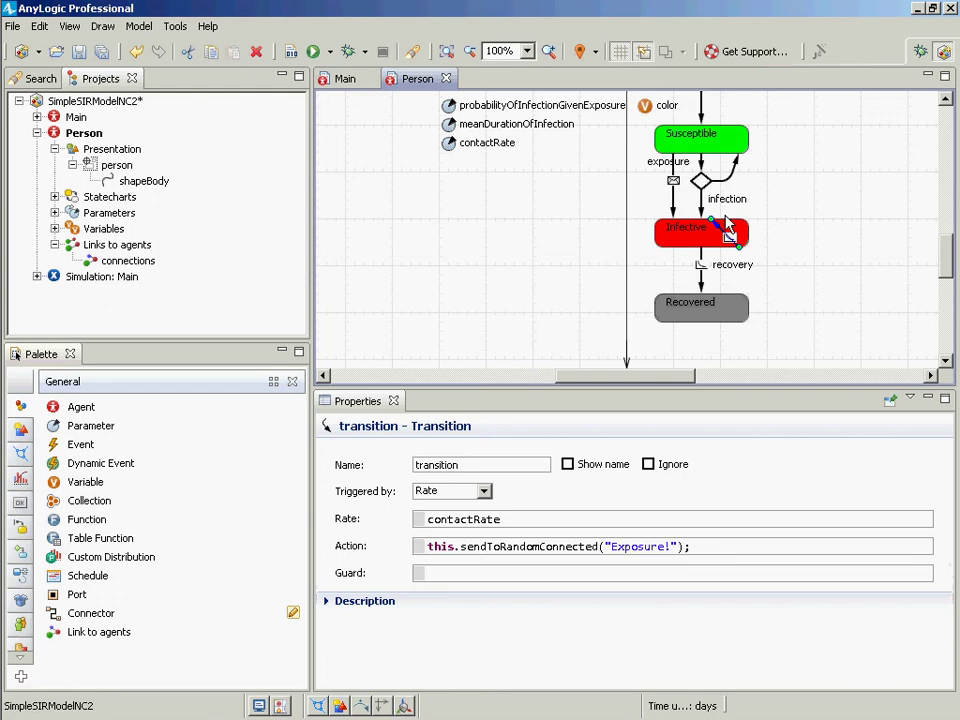
{"action": "left_click", "coordinate": [701, 205]}
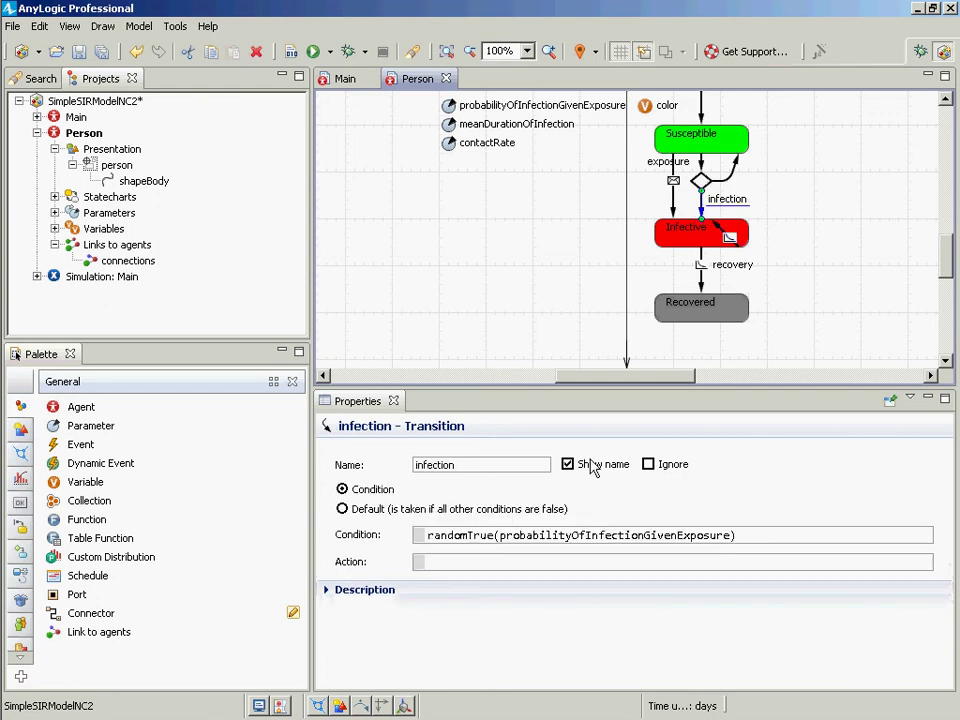
{"action": "left_click", "coordinate": [756, 532]}
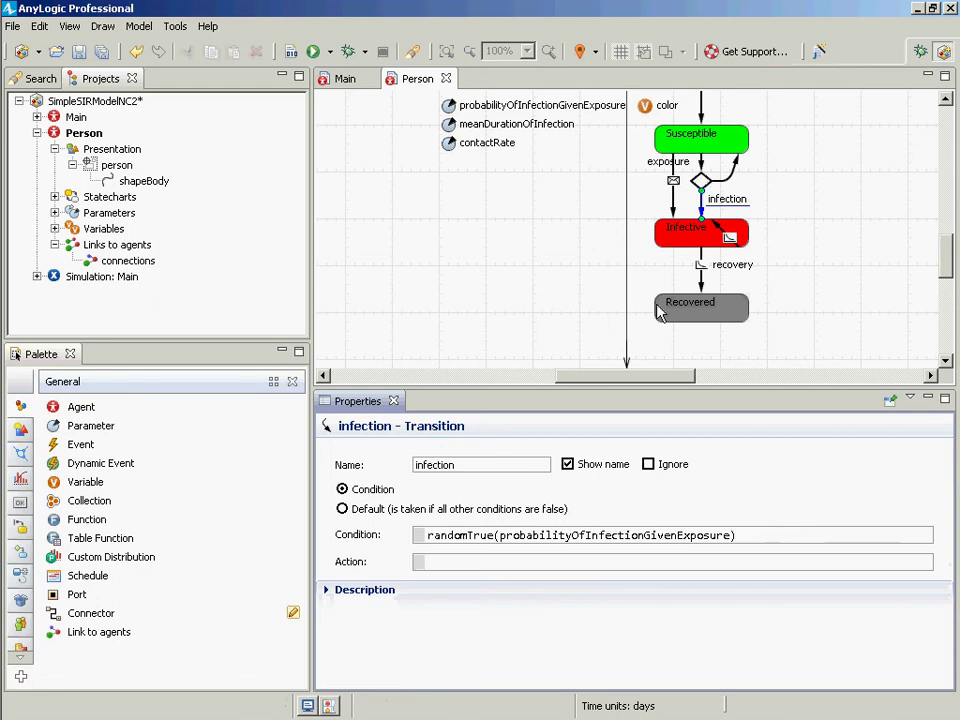
{"action": "left_click", "coordinate": [649, 564]}
{"action": "left_click", "coordinate": [706, 210]}
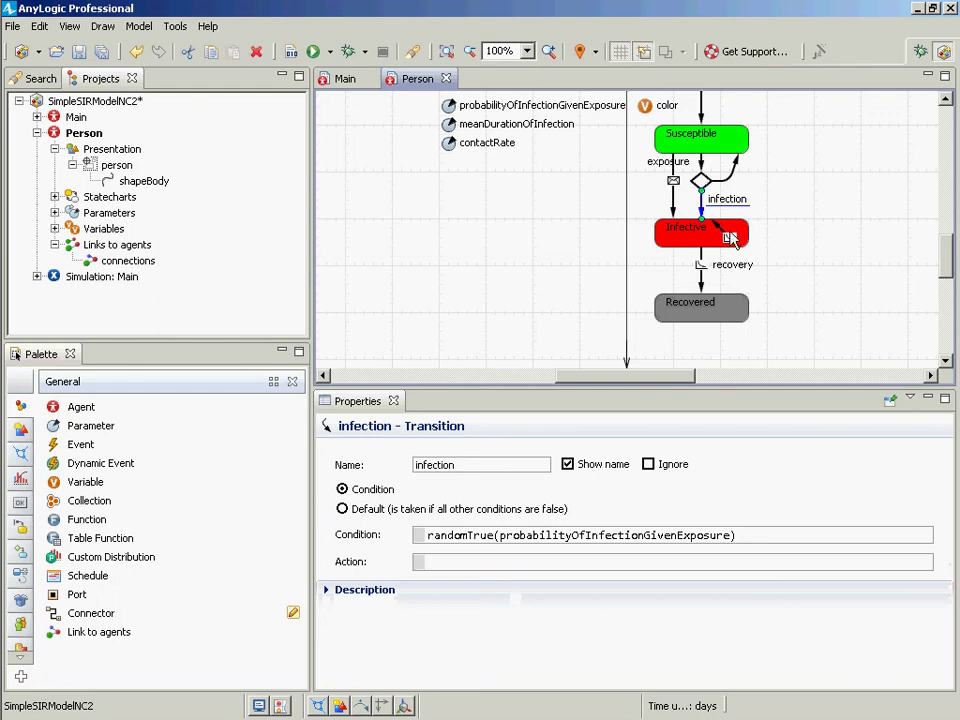
{"action": "left_click", "coordinate": [727, 236]}
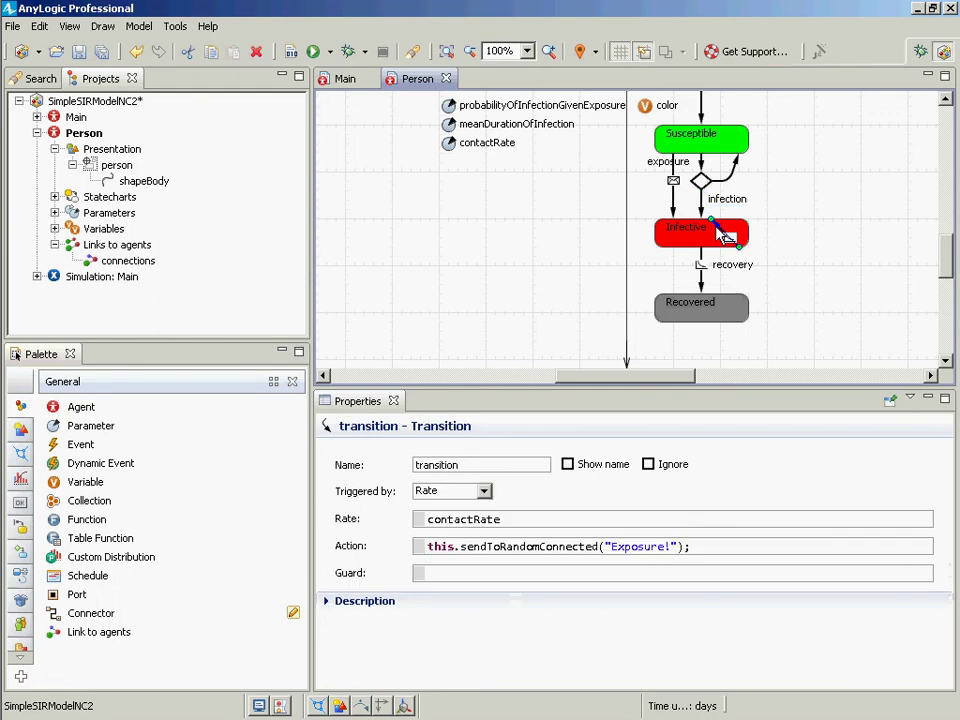
{"action": "left_click", "coordinate": [693, 240]}
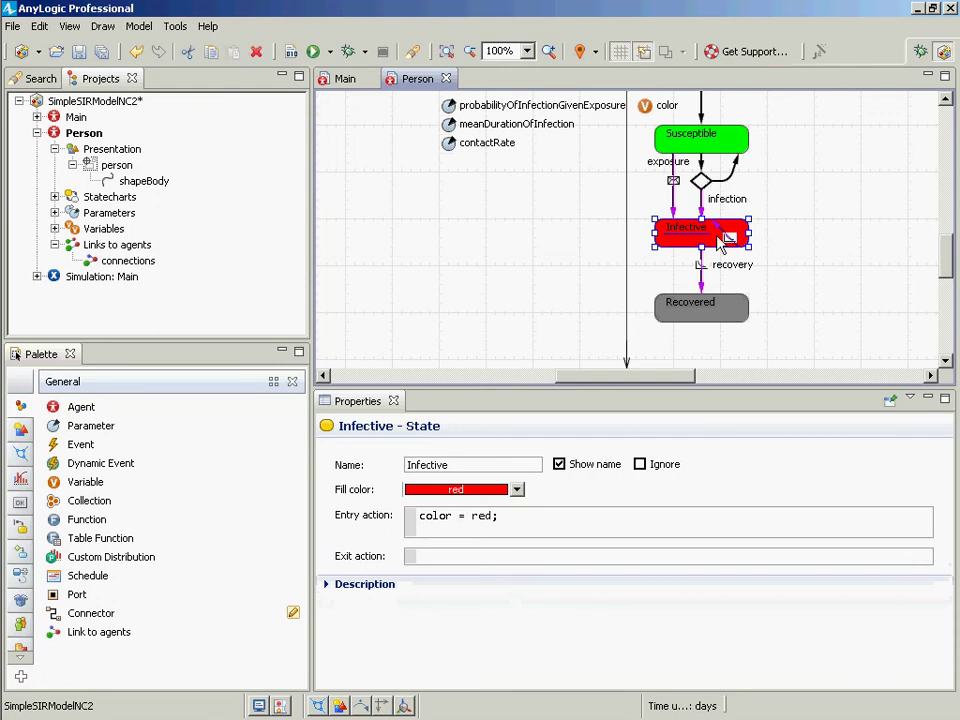
{"action": "left_click", "coordinate": [707, 219]}
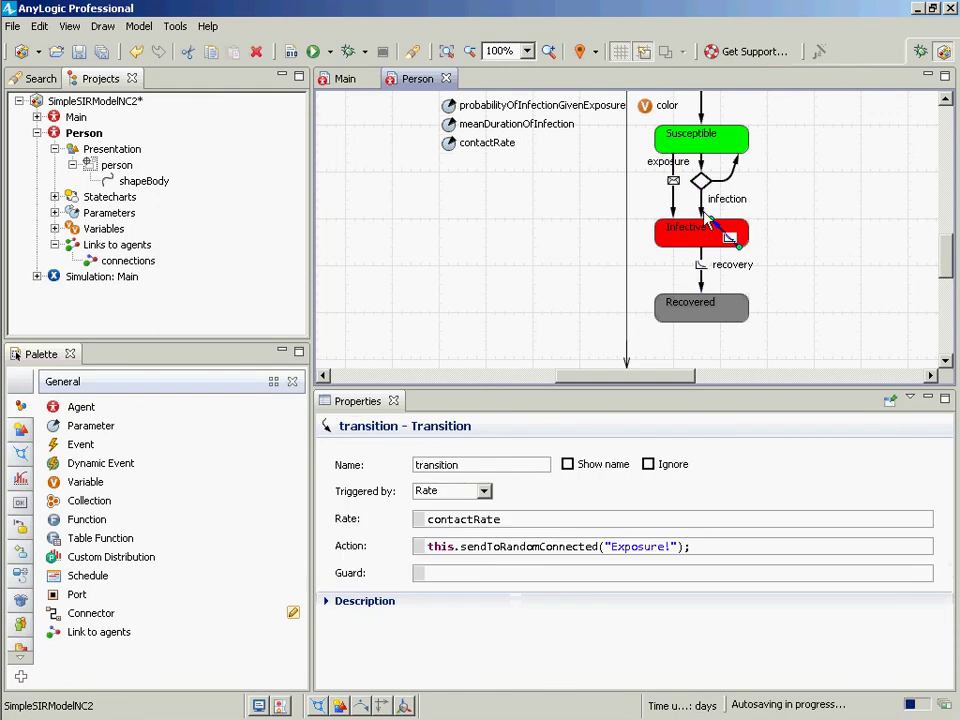
- Give the infection transition the action main.infectionCountForCurrentWeek++; to count each new infection
{"action": "left_click", "coordinate": [702, 210]}
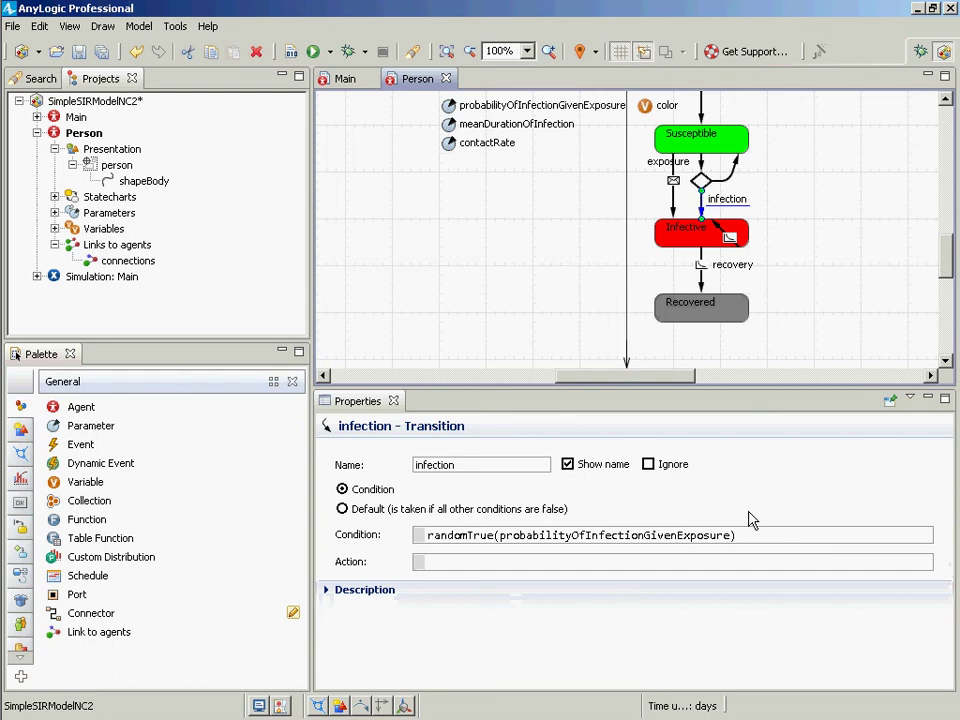
{"action": "left_click", "coordinate": [622, 566]}
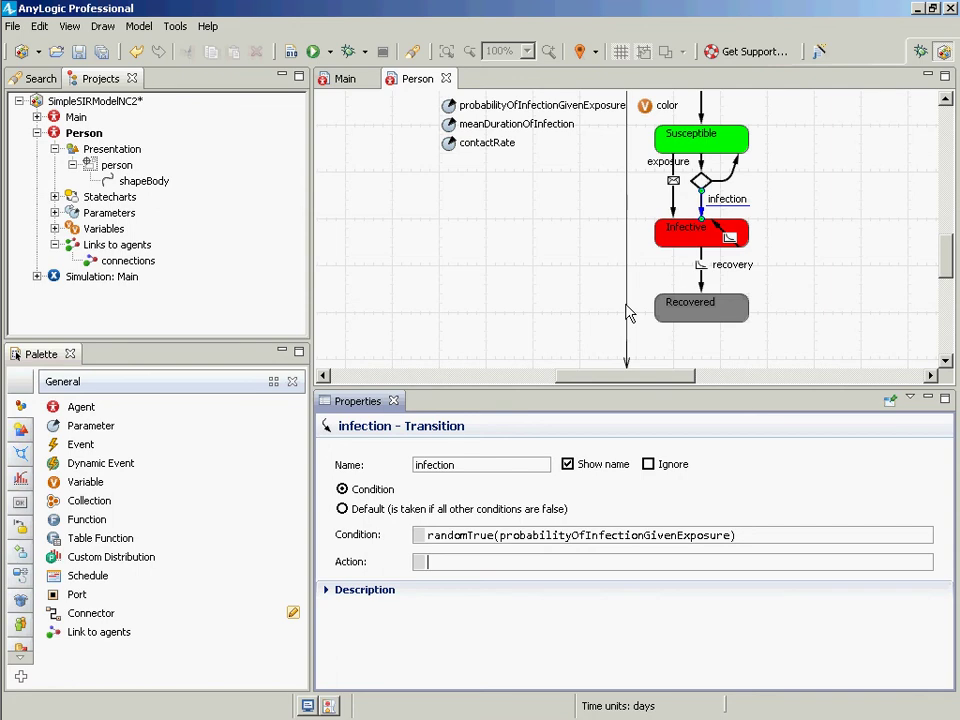
{"action": "type", "text": "m"}
{"action": "key", "text": "BackSpace"}
{"action": "type", "text": "main.infe"}
{"action": "key", "text": "BackSpace"}
{"action": "key", "text": "BackSpace"}
{"action": "key", "text": "BackSpace"}
{"action": "key", "text": "BackSpace"}
{"action": "type", "text": "in"}
{"action": "key", "text": "BackSpace"}
{"action": "key", "text": "BackSpace"}
{"action": "type", "text": "inf"}
{"action": "key", "text": "ctrl+space"}
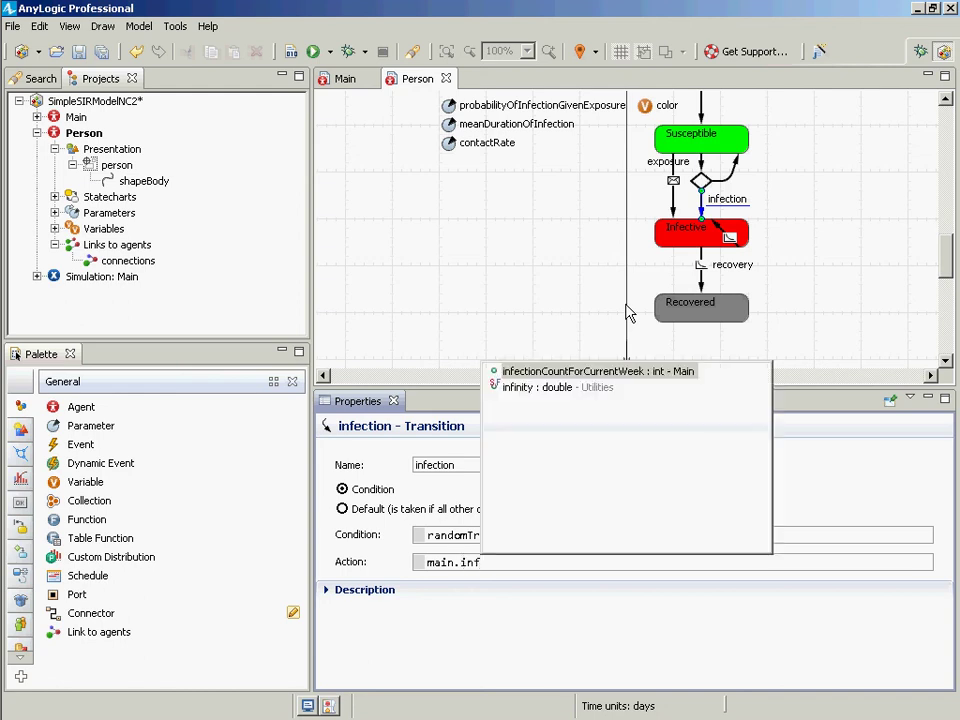
{"action": "key", "text": "Return"}
{"action": "type", "text": "++;"}
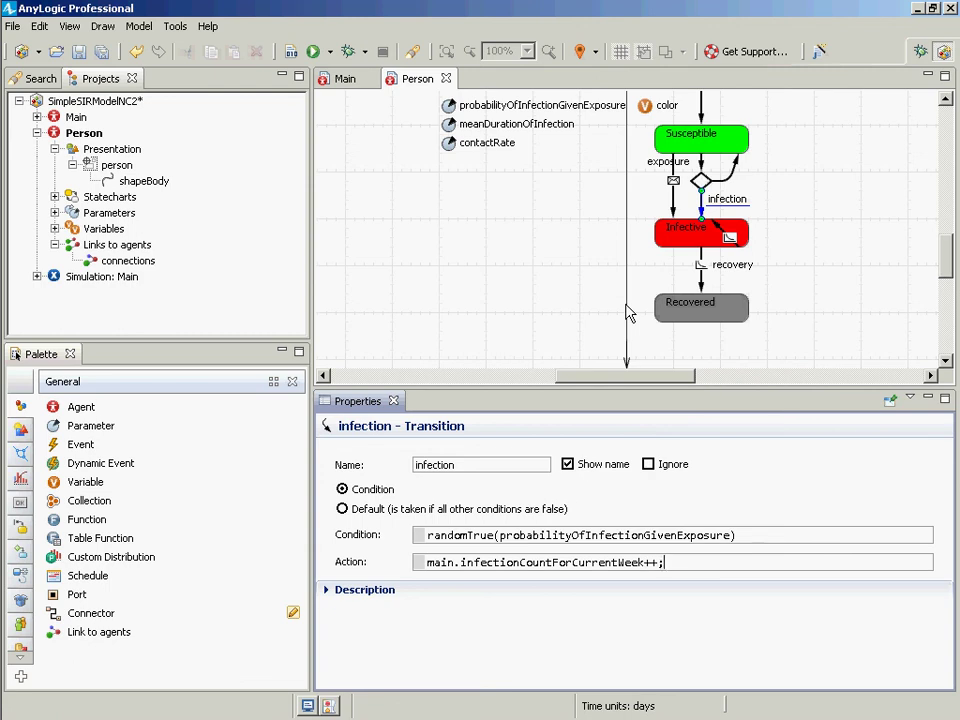
- Copy the infection transition's counter increment code into the action of the forceInfection transition
{"action": "key", "text": "Return"}
{"action": "key", "text": "ctrl+a"}
{"action": "key", "text": "ctrl+c"}
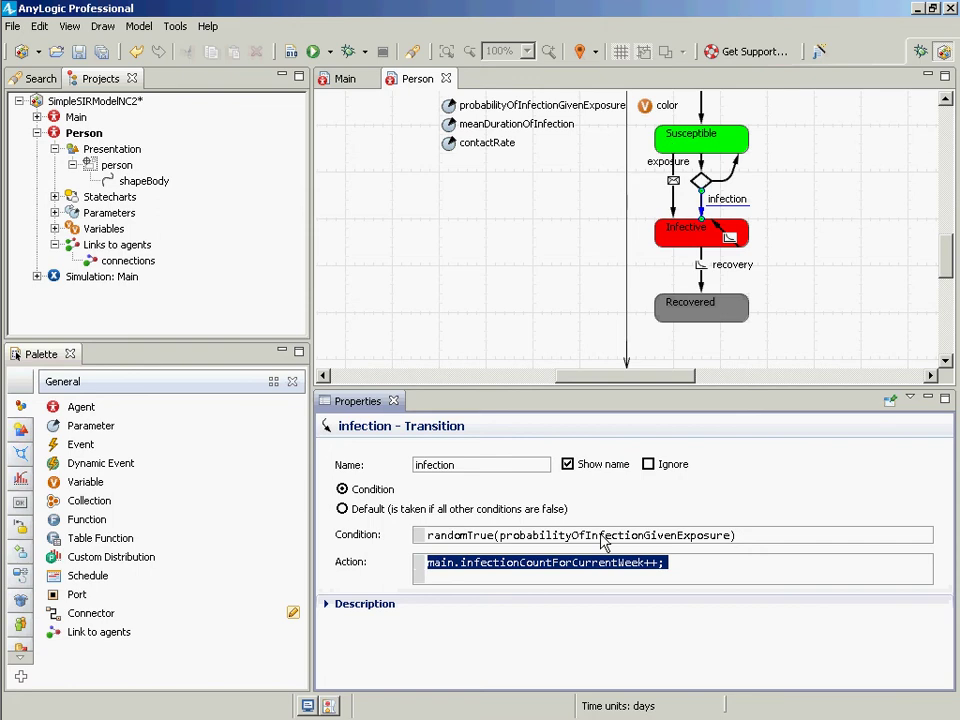
{"action": "left_click", "coordinate": [579, 584]}
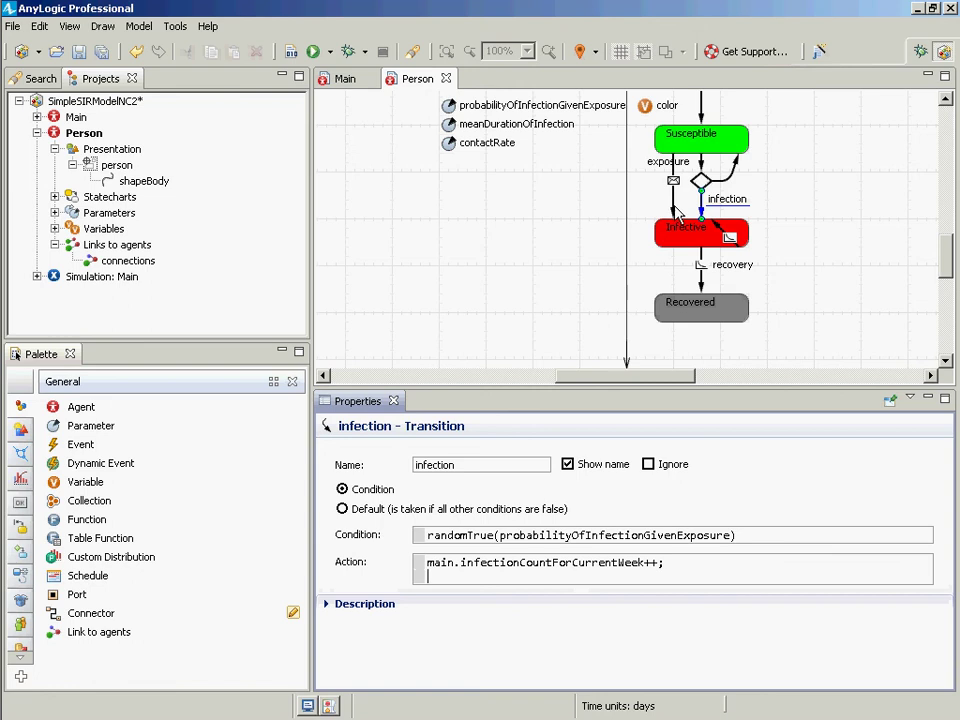
{"action": "left_click", "coordinate": [674, 205]}
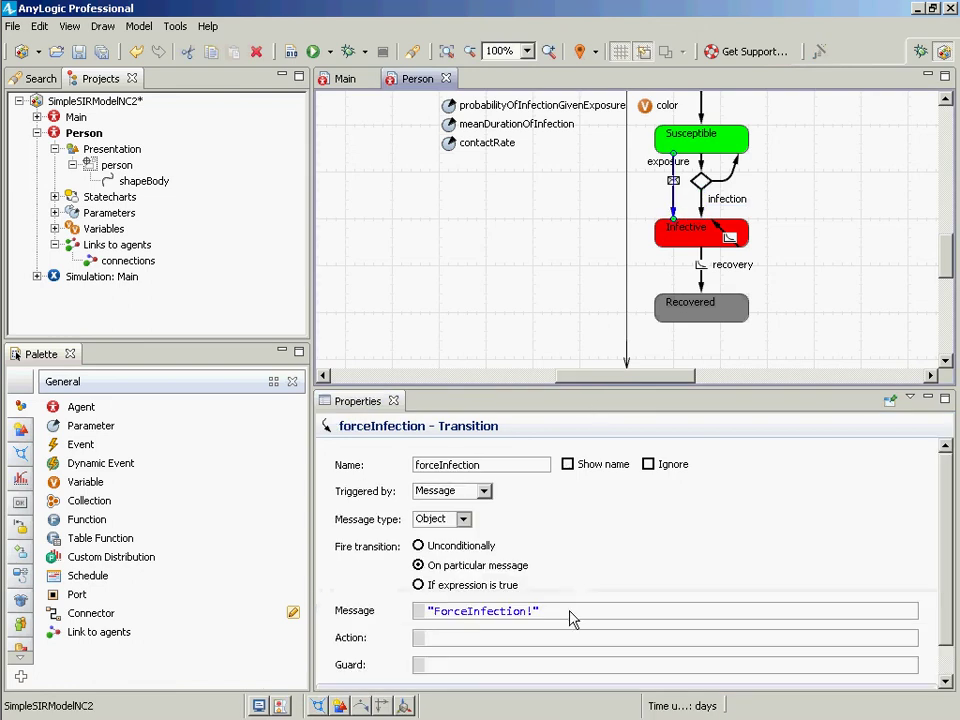
{"action": "left_click", "coordinate": [432, 637]}
{"action": "key", "text": "ctrl+v"}
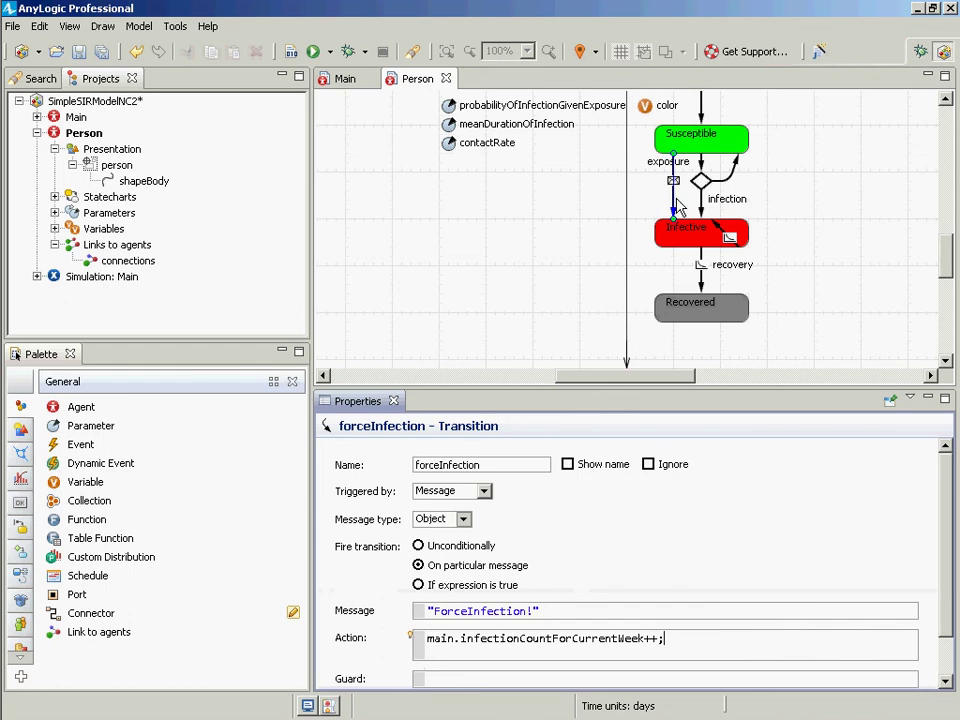
{"action": "key", "text": "BackSpace"}
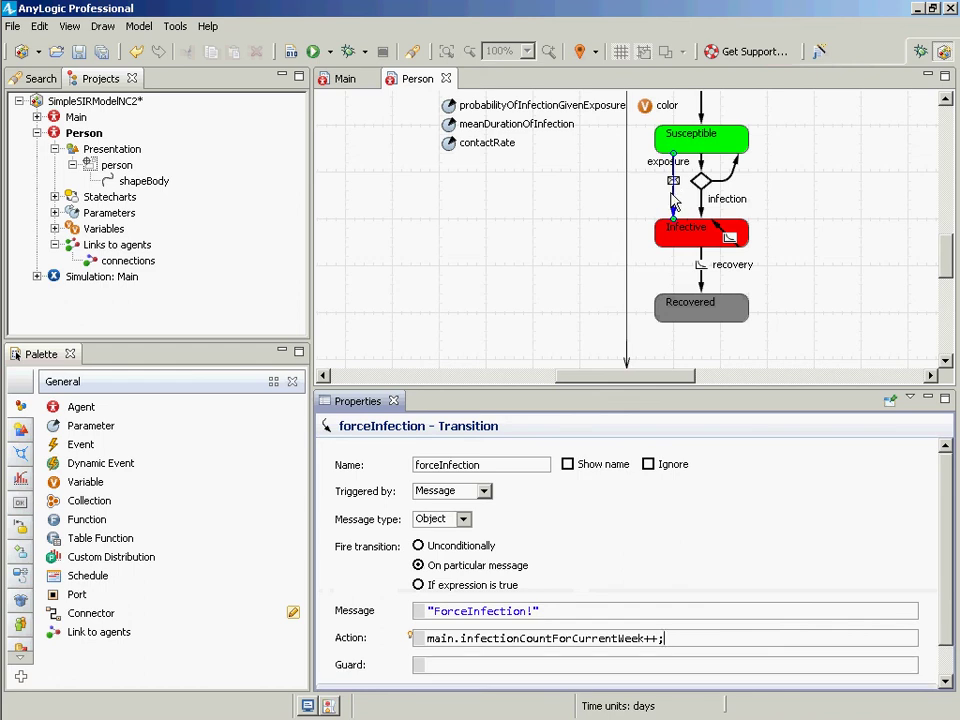
{"action": "left_click", "coordinate": [675, 201]}
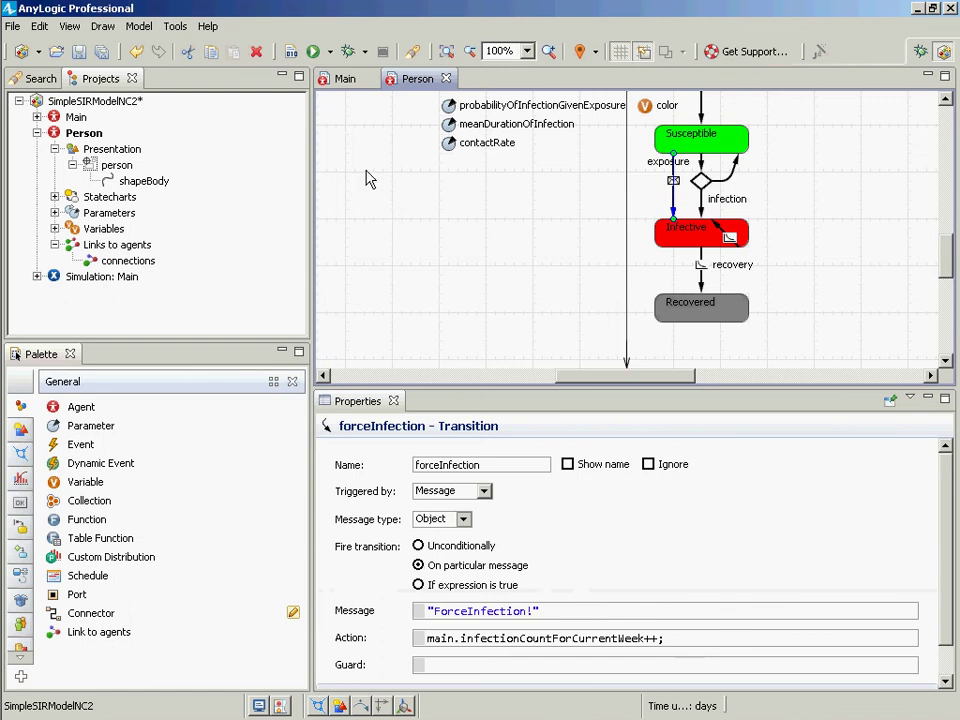
- Add an event named weeklyReportEvent to Main, just above the population object
{"action": "left_click", "coordinate": [66, 134]}
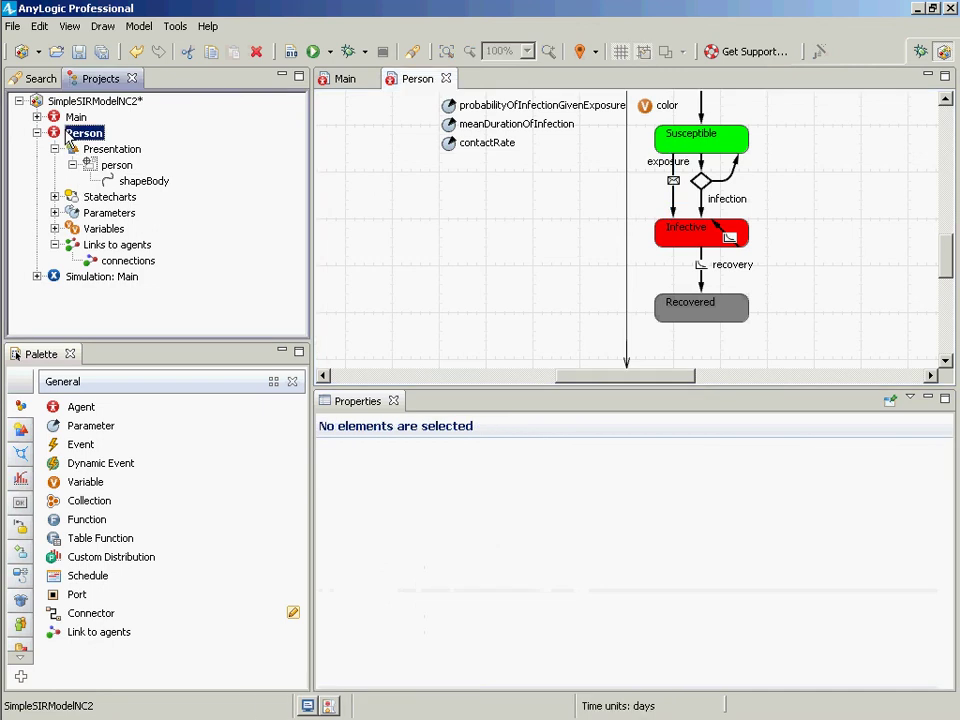
{"action": "left_click_drag", "start_coordinate": [66, 138], "coordinate": [63, 121]}
{"action": "double_click", "coordinate": [66, 118]}
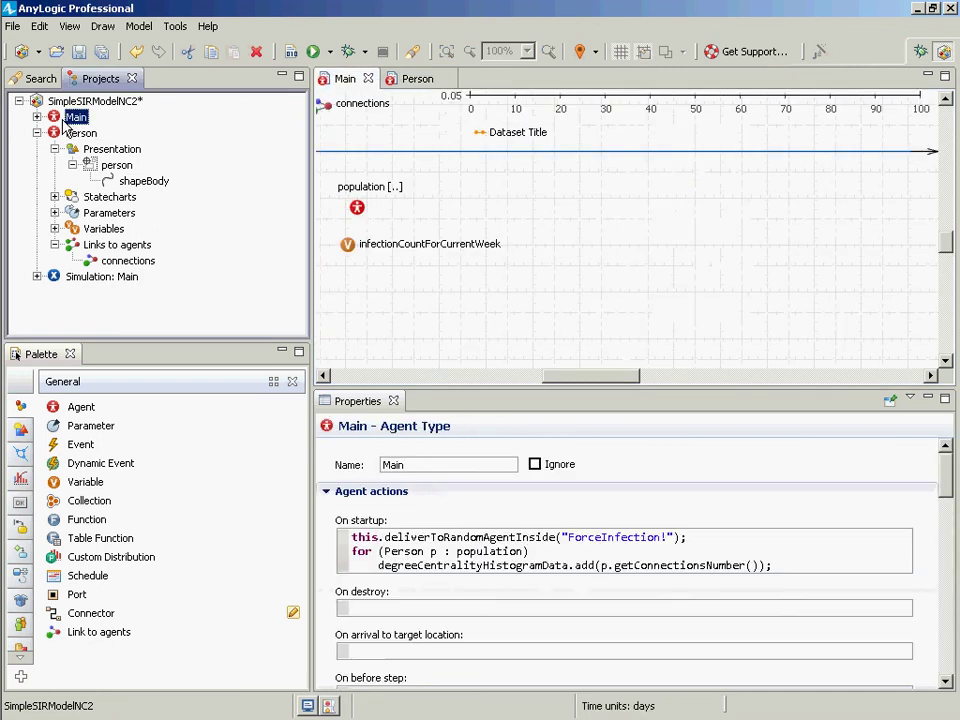
{"action": "left_click_drag", "start_coordinate": [579, 376], "coordinate": [529, 382]}
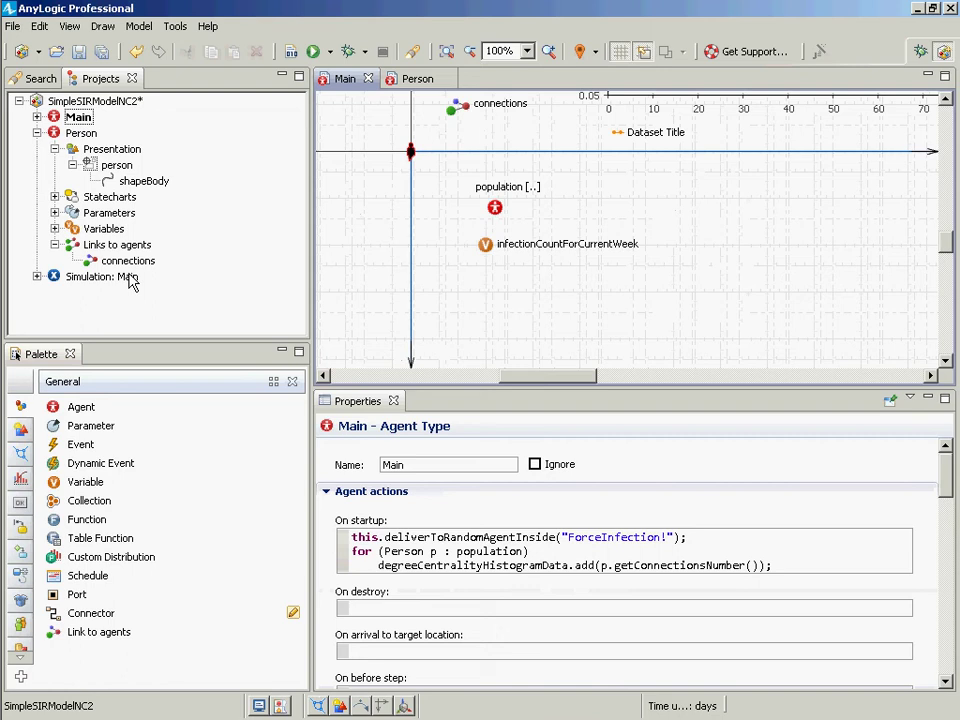
{"action": "left_click", "coordinate": [62, 440]}
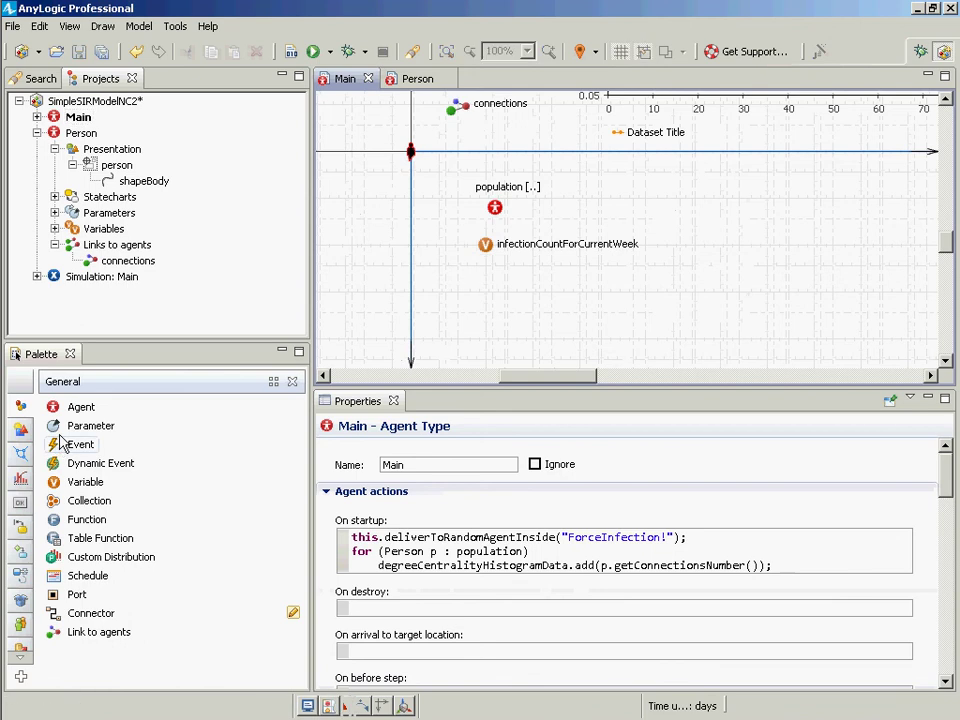
{"action": "left_click_drag", "start_coordinate": [62, 440], "coordinate": [489, 165]}
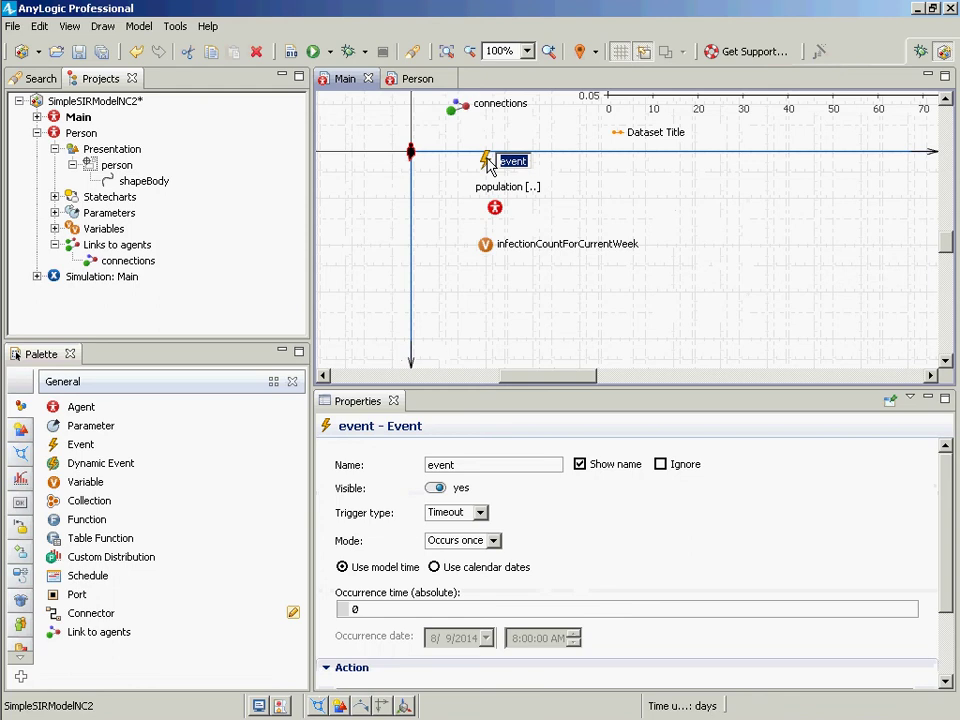
{"action": "type", "text": "weeklyReport"}
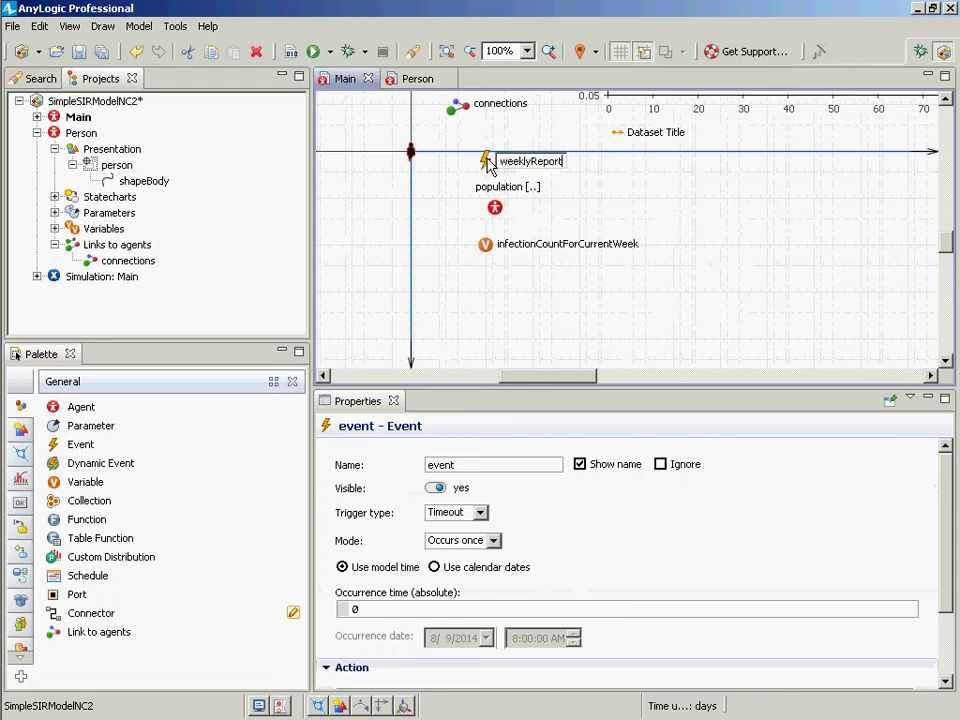
{"action": "type", "text": "Event"}
{"action": "key", "text": "Return"}
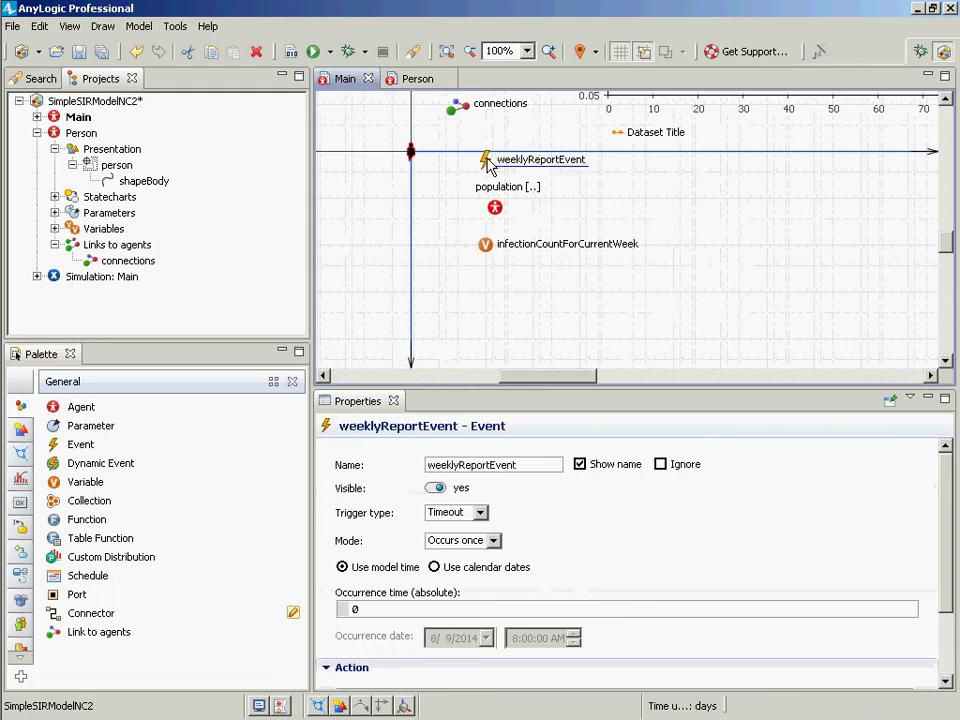
- Set weeklyReportEvent's trigger type to Timeout and its mode to Cyclic
{"action": "left_click", "coordinate": [481, 513]}
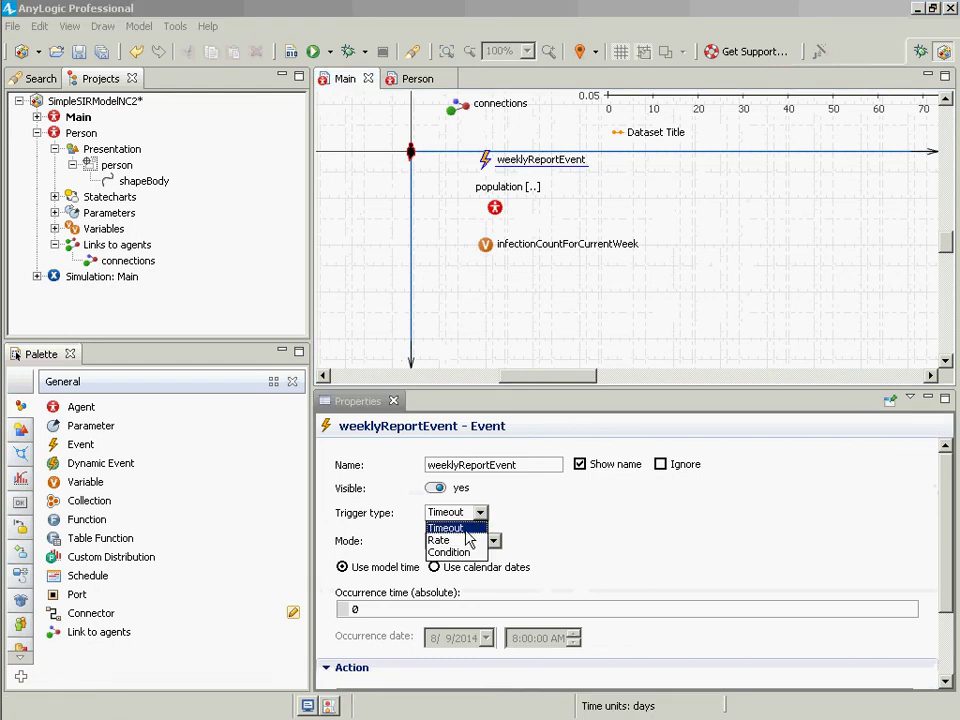
{"action": "left_click", "coordinate": [476, 530]}
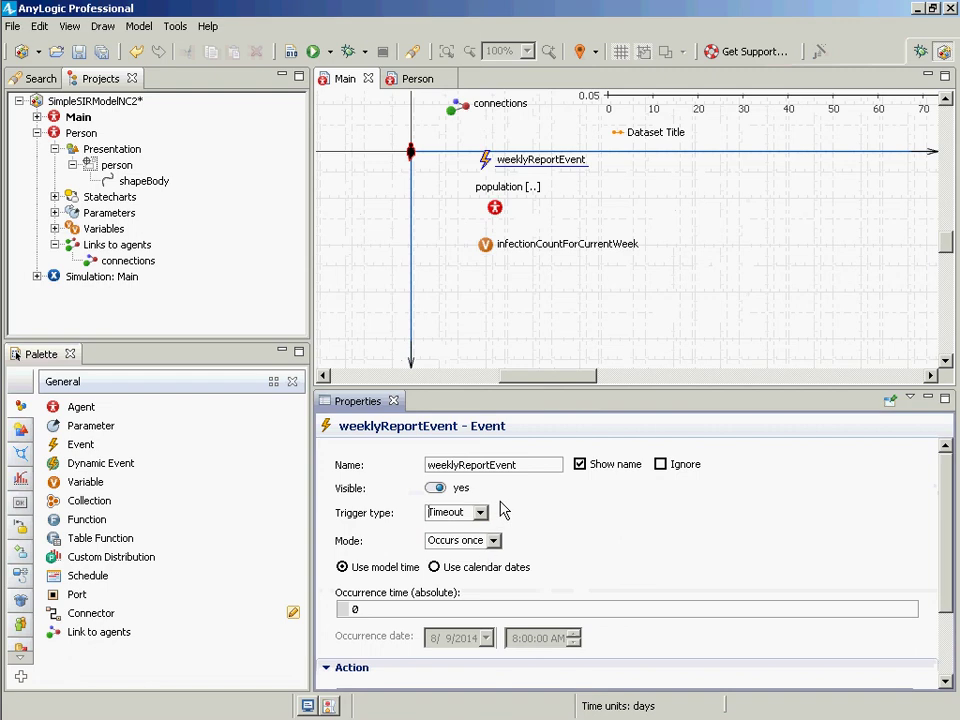
{"action": "left_click", "coordinate": [493, 541]}
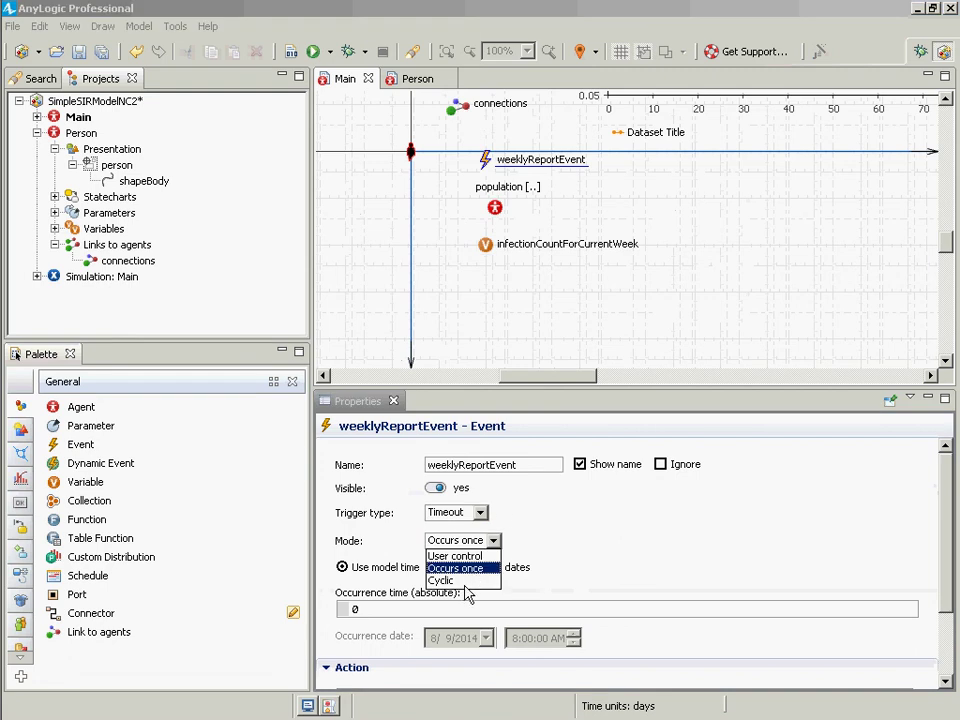
{"action": "left_click", "coordinate": [463, 581]}
- Set weeklyReportEvent's recurrence time to 7 and check the time units in the model's properties
{"action": "scroll", "coordinate": [490, 612], "scroll_direction": "down", "scroll_amount": 5}
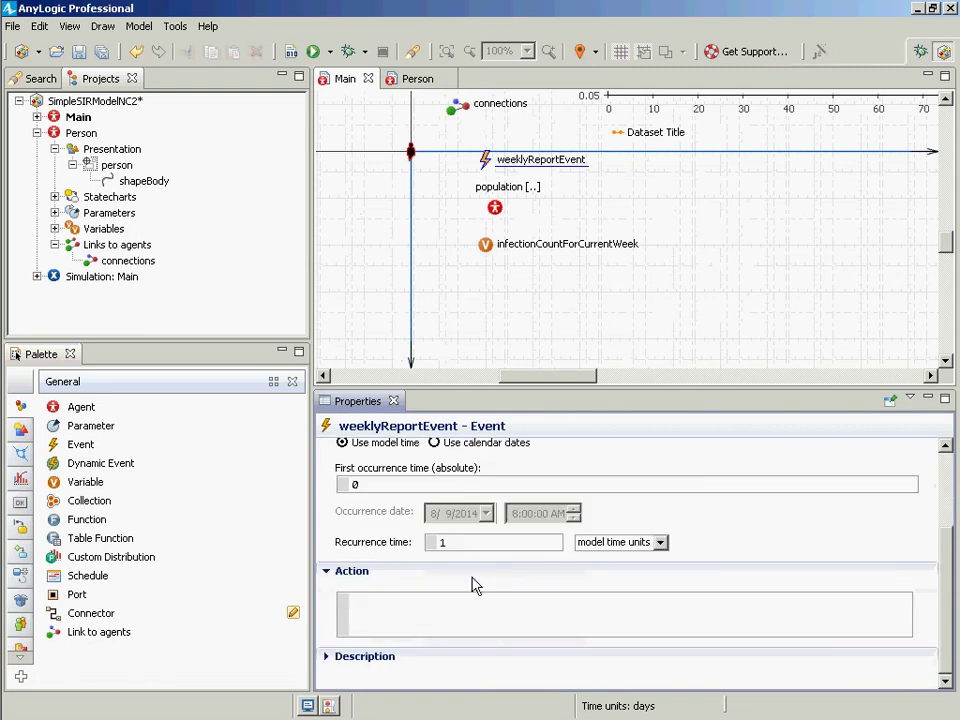
{"action": "left_click", "coordinate": [435, 622]}
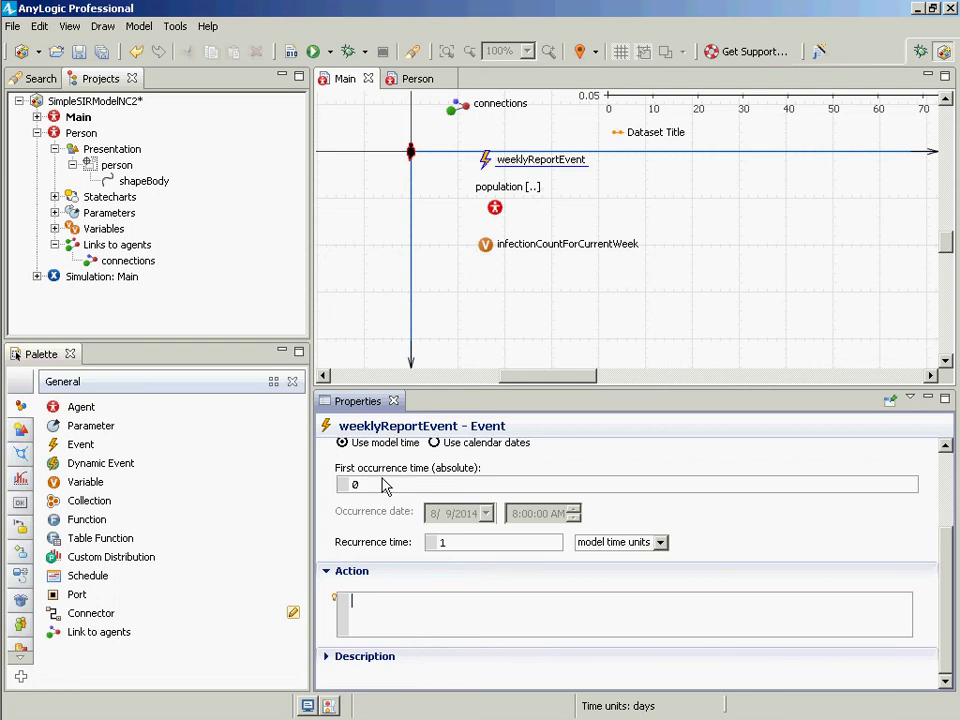
{"action": "left_click_drag", "start_coordinate": [392, 489], "coordinate": [341, 484]}
{"action": "left_click", "coordinate": [372, 609]}
{"action": "left_click", "coordinate": [456, 544]}
{"action": "key", "text": "BackSpace"}
{"action": "type", "text": "7"}
{"action": "left_click", "coordinate": [55, 101]}
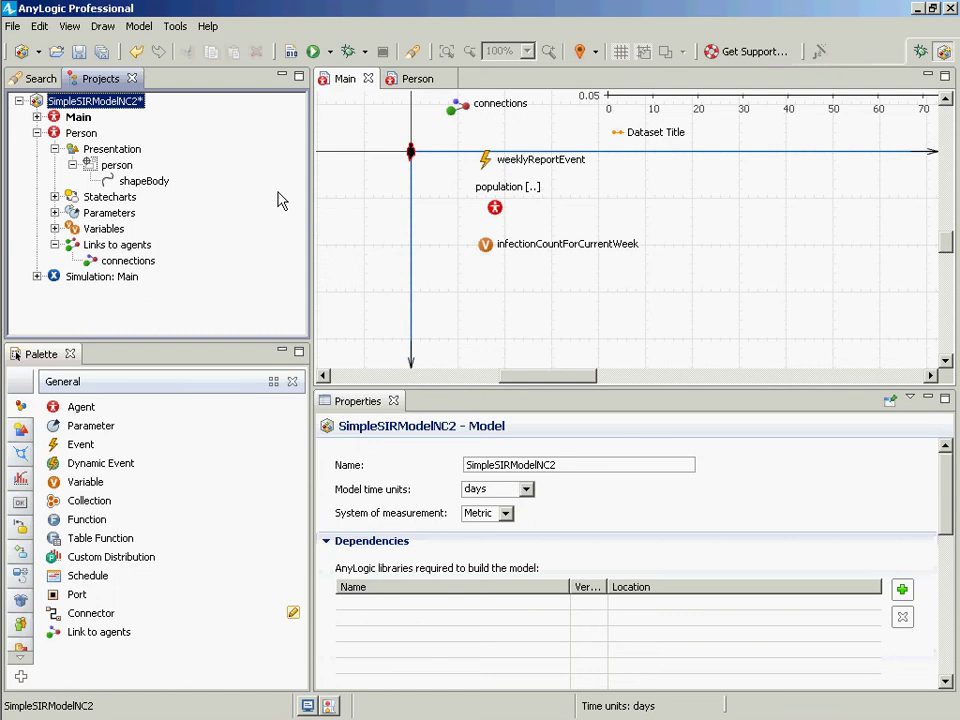
- Start the action code of weeklyReportEvent with the characters "tr"
{"action": "left_click", "coordinate": [484, 170]}
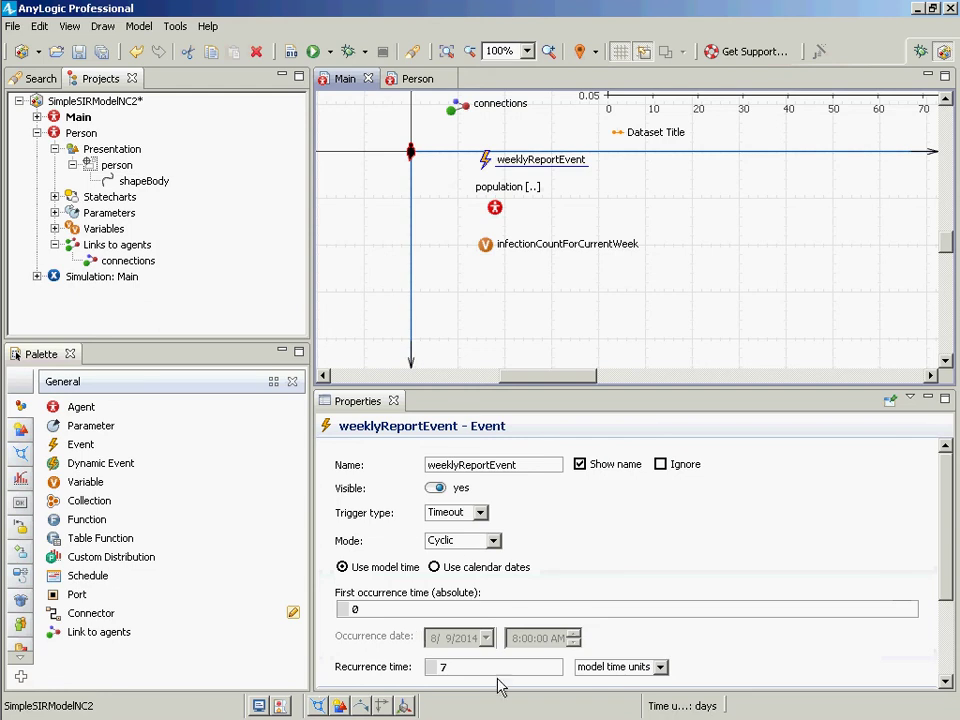
{"action": "left_click", "coordinate": [643, 626]}
{"action": "scroll", "coordinate": [647, 627], "scroll_direction": "down", "scroll_amount": 3}
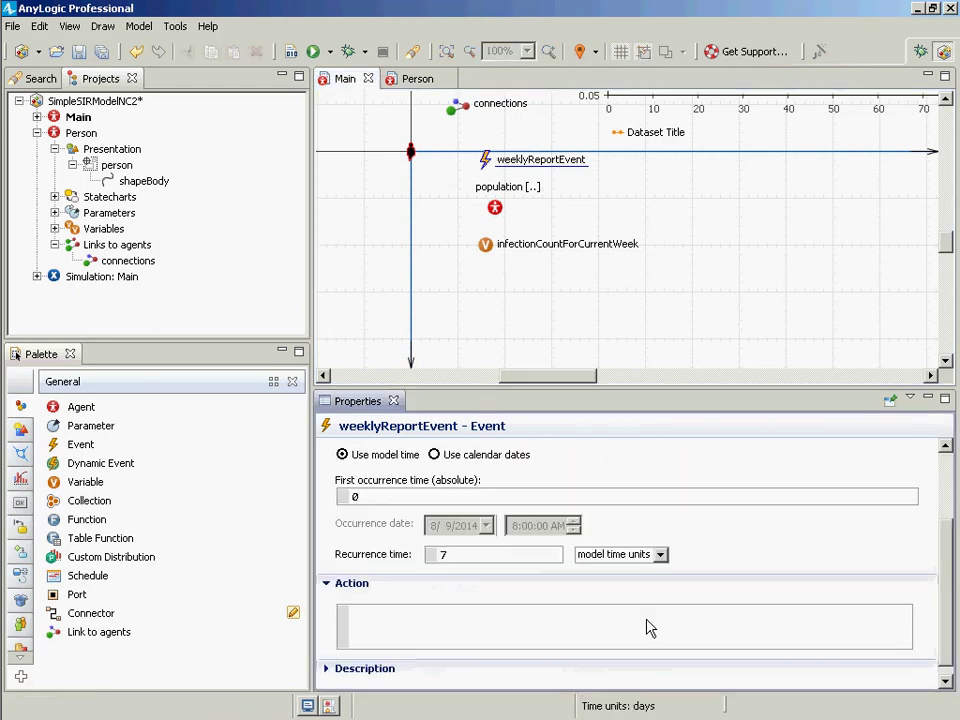
{"action": "left_click", "coordinate": [407, 634]}
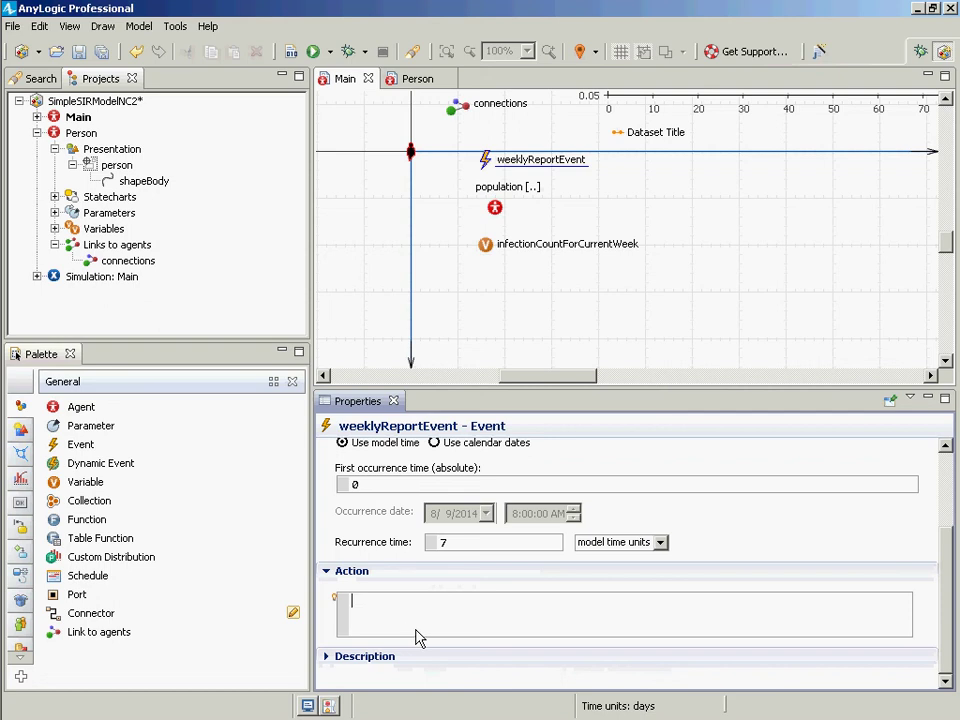
{"action": "type", "text": "tr"}
- Check the model's time units and set the unit of weeklyReportEvent's recurrence time to days
{"action": "left_click", "coordinate": [96, 104]}
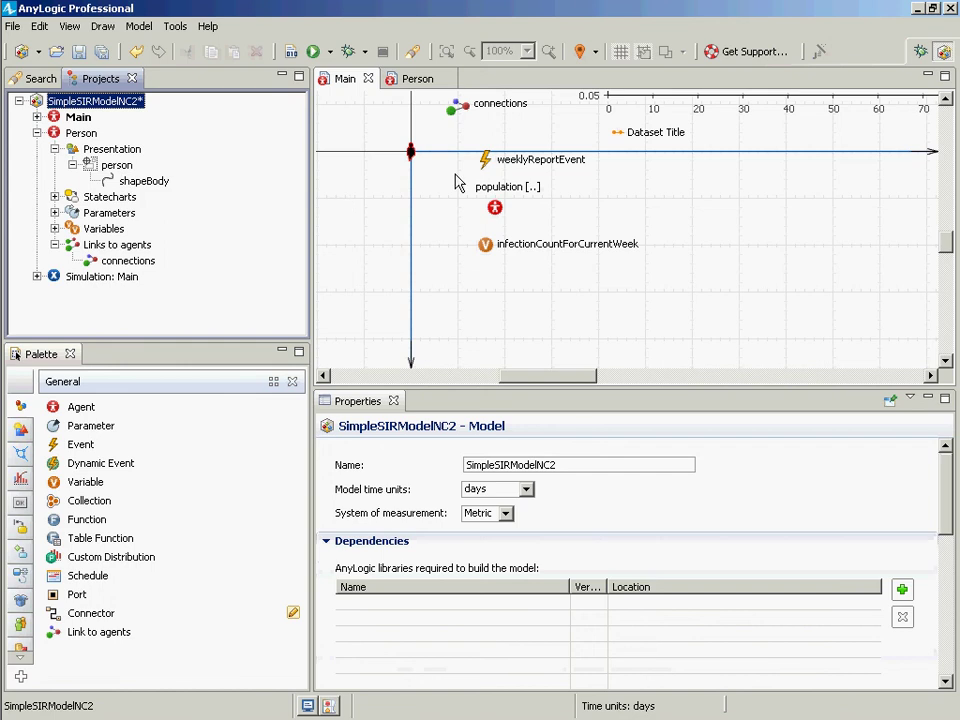
{"action": "left_click", "coordinate": [482, 152]}
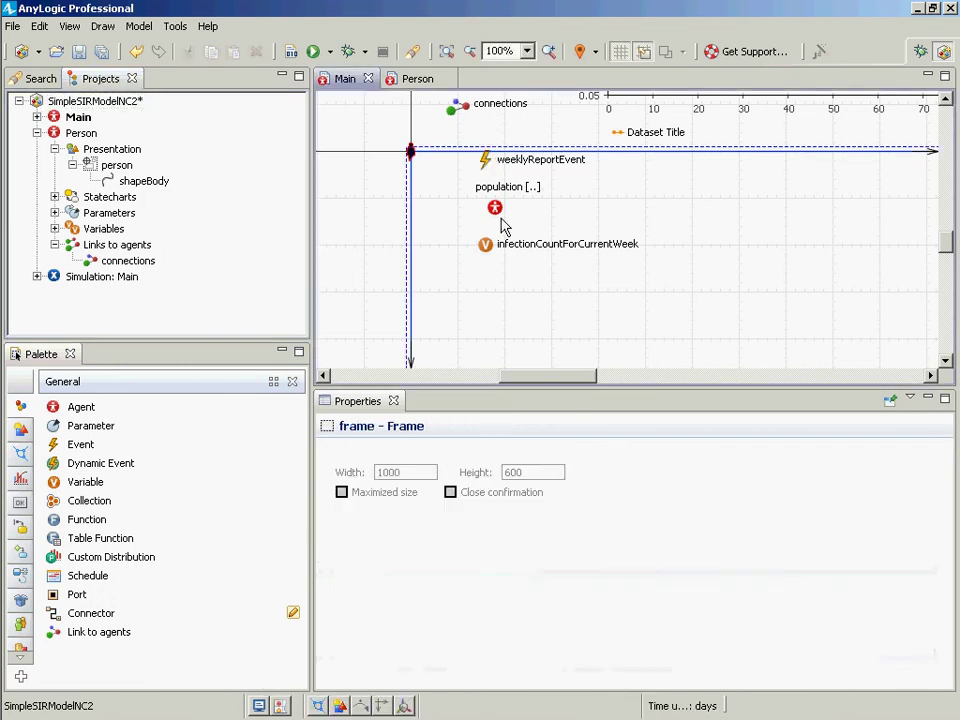
{"action": "left_click", "coordinate": [484, 164]}
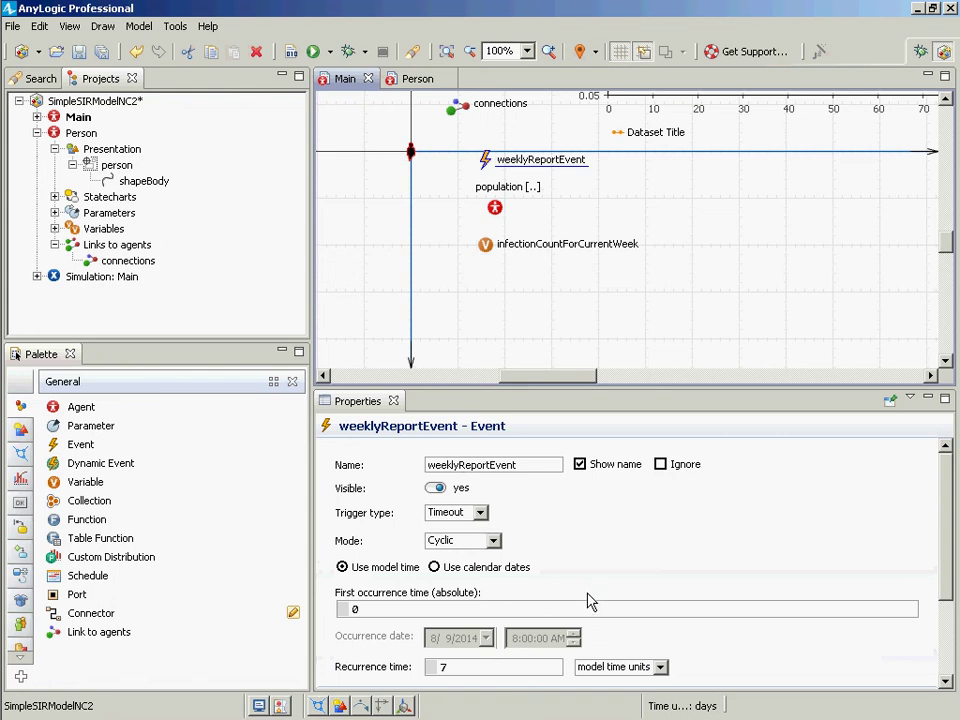
{"action": "left_click", "coordinate": [640, 667]}
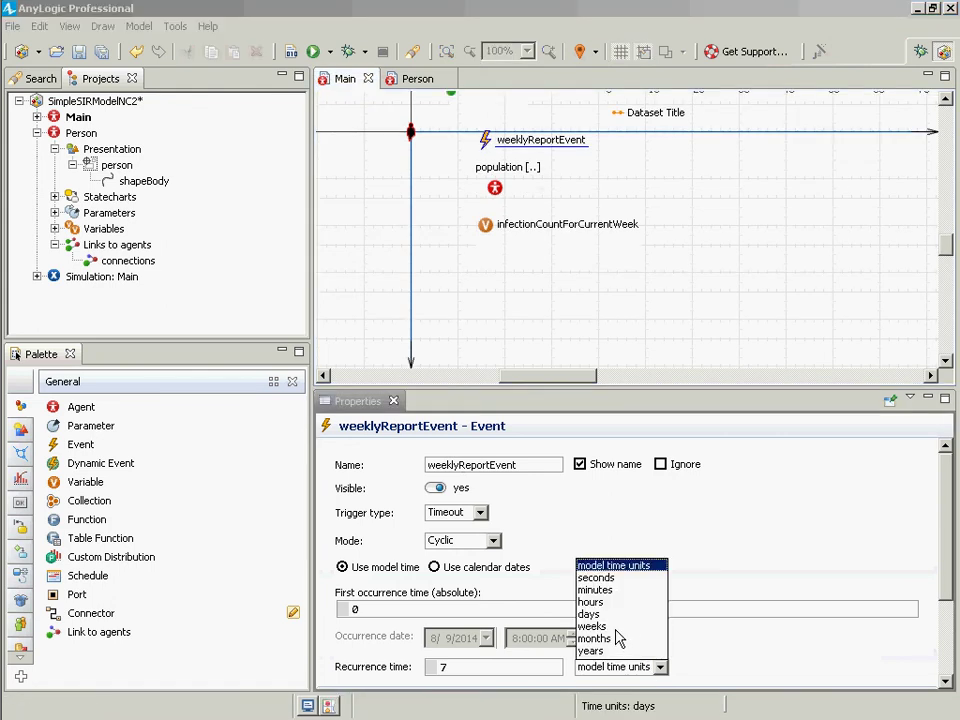
{"action": "left_click", "coordinate": [610, 614]}
- Complete the function name in weeklyReportEvent's action to traceln and open its argument parenthesis
{"action": "scroll", "coordinate": [614, 580], "scroll_direction": "down", "scroll_amount": 3}
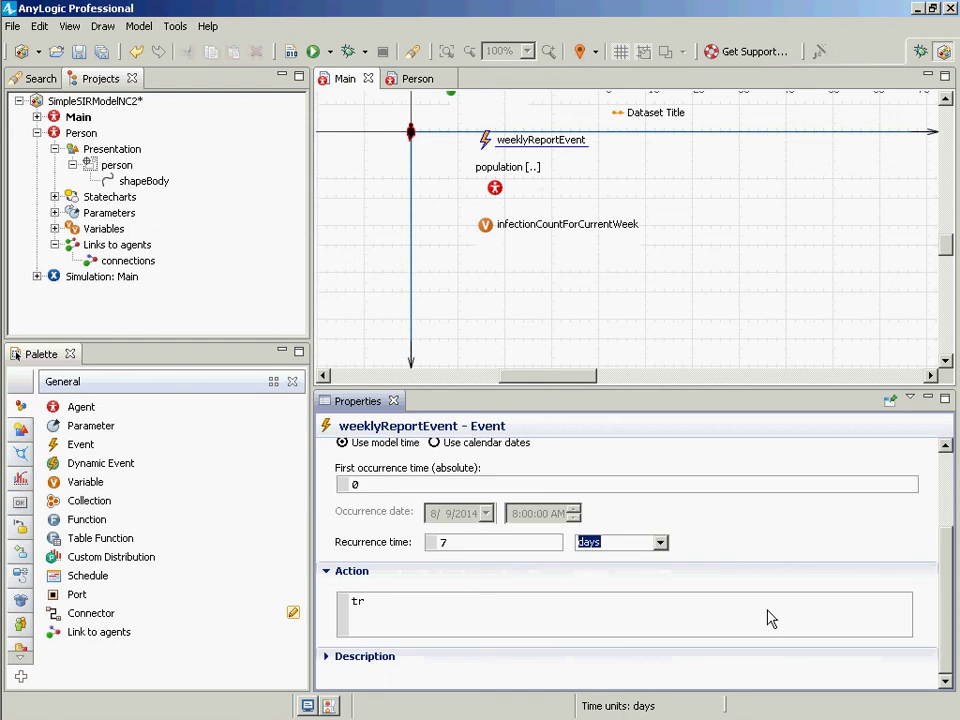
{"action": "left_click", "coordinate": [460, 601]}
{"action": "left_click", "coordinate": [427, 608]}
{"action": "type", "text": "aceln"}
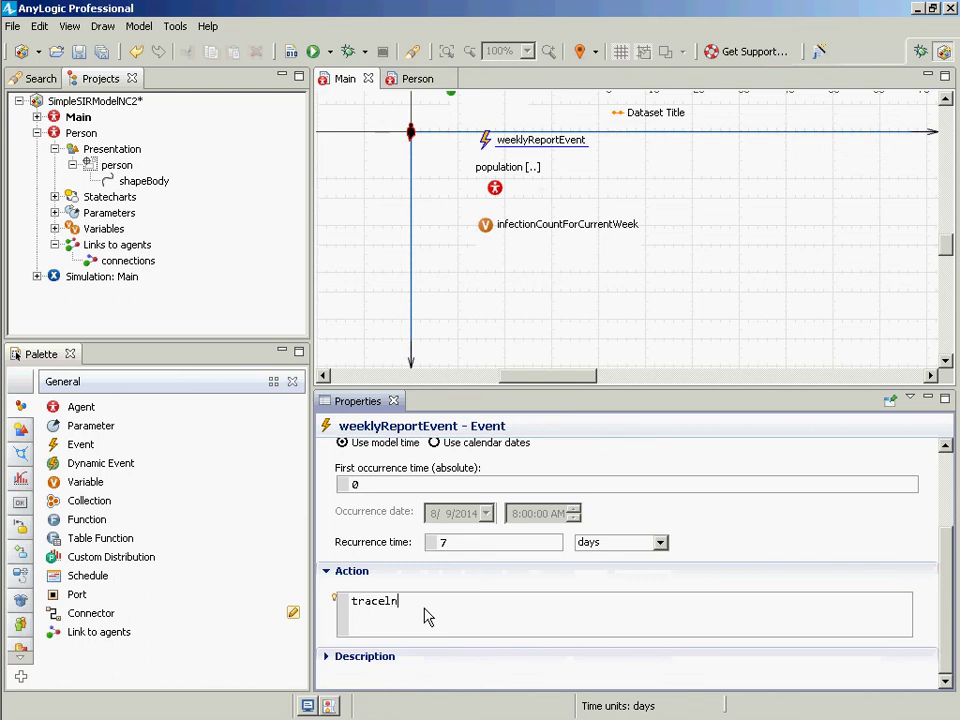
{"action": "type", "text": "(\""}
{"action": "key", "text": "Delete"}
{"action": "key", "text": "Delete"}
{"action": "key", "text": "BackSpace"}
- Enter the traceln message text "Count of new infections for past week was " followed by a + operator
{"action": "type", "text": "\"Weekly"}
{"action": "key", "text": "BackSpace"}
{"action": "key", "text": "BackSpace"}
{"action": "key", "text": "BackSpace"}
{"action": "key", "text": "BackSpace"}
{"action": "key", "text": "BackSpace"}
{"action": "key", "text": "BackSpace"}
{"action": "key", "text": "BackSpace"}
{"action": "type", "text": "Count of i"}
{"action": "key", "text": "BackSpace"}
{"action": "type", "text": "new nfec"}
{"action": "type", "text": "infections for past week "}
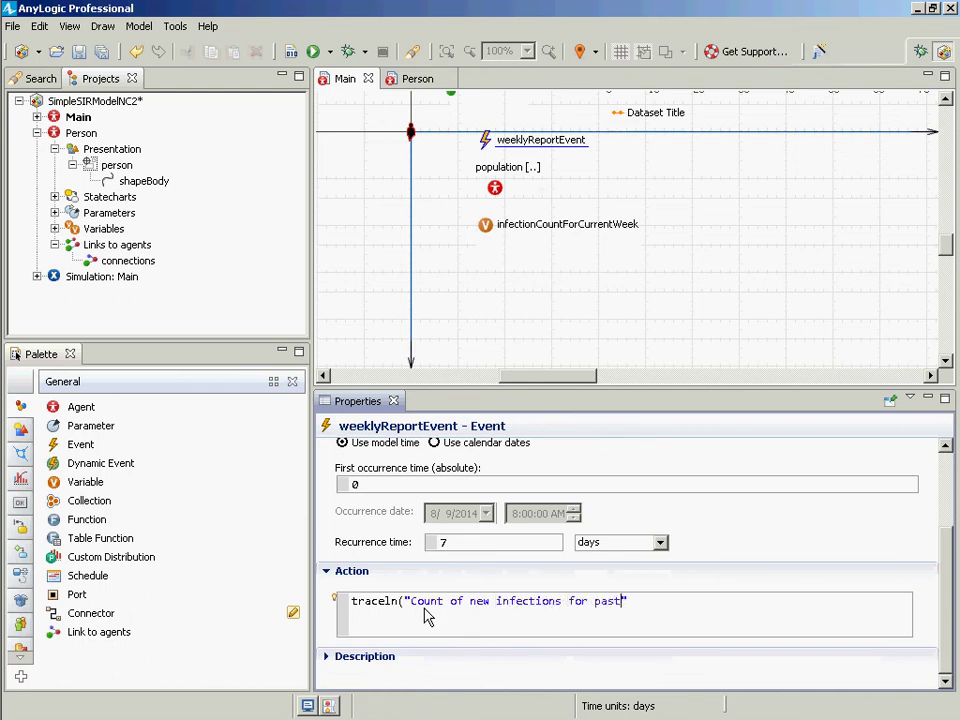
{"action": "type", "text": "was \" + "}
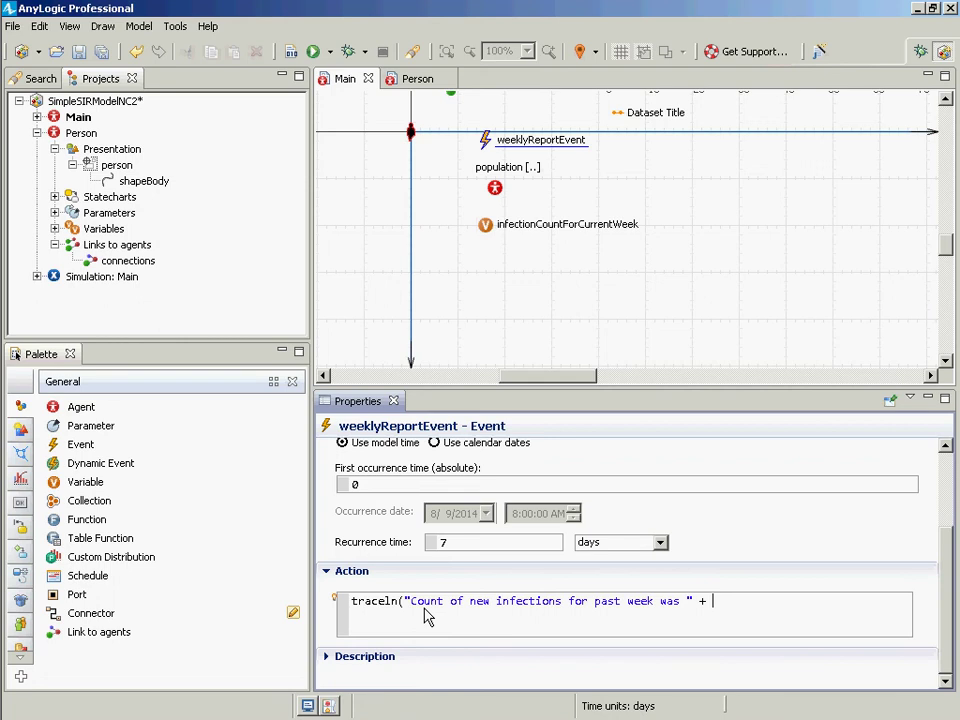
- Finish the traceln statement with infectionCountForCurrentWeek + ", time=" + time());
{"action": "type", "text": "infec"}
{"action": "key", "text": "ctrl+space"}
{"action": "key", "text": "Return"}
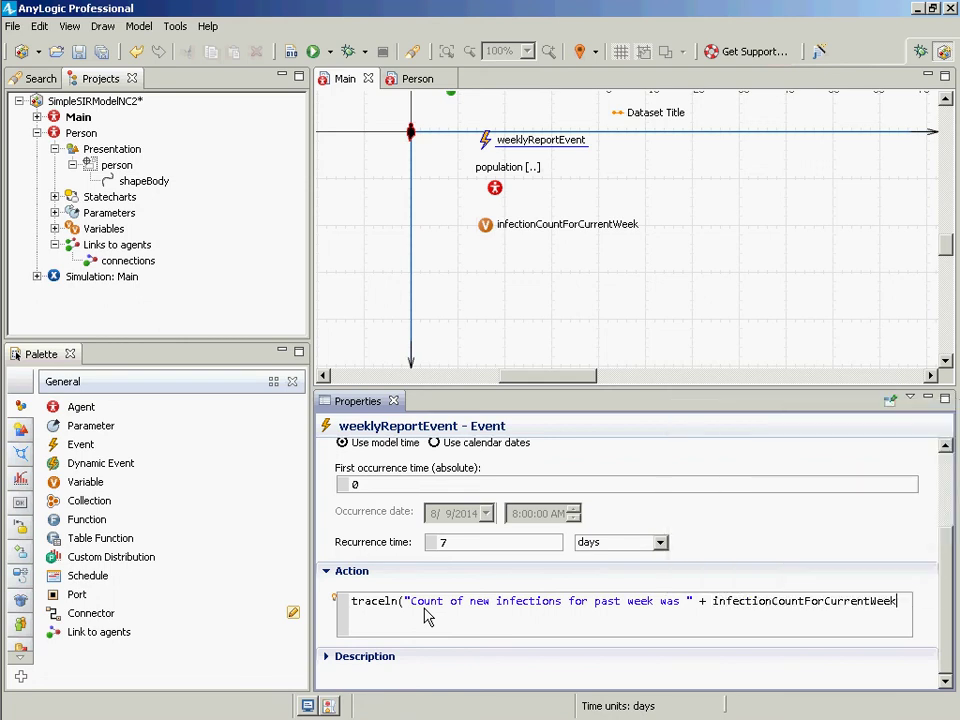
{"action": "type", "text": "+ \""}
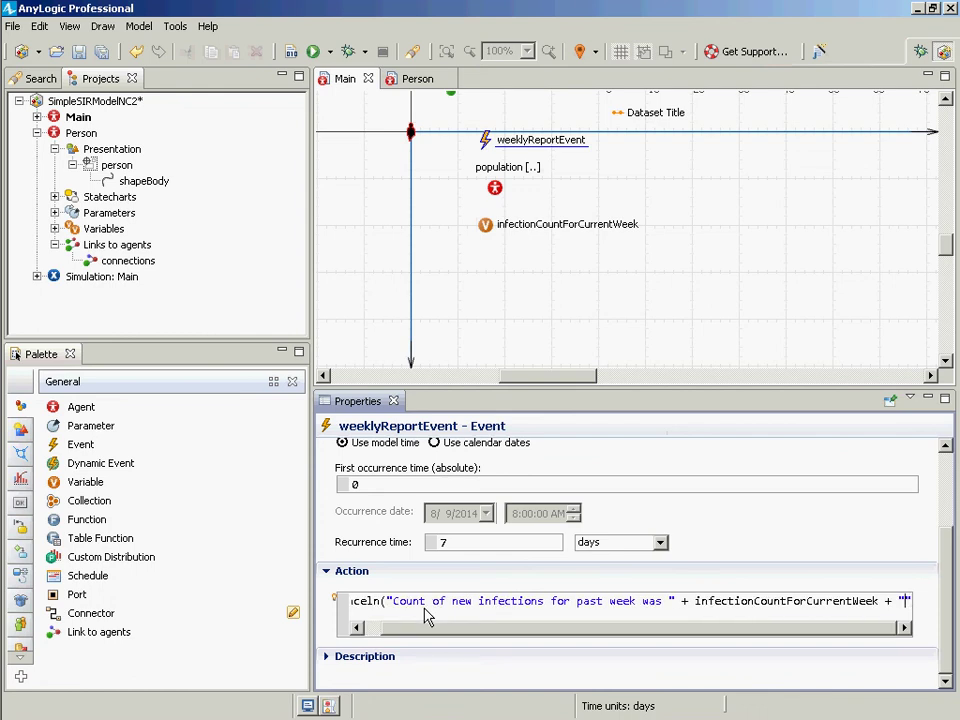
{"action": "type", "text": ", time"}
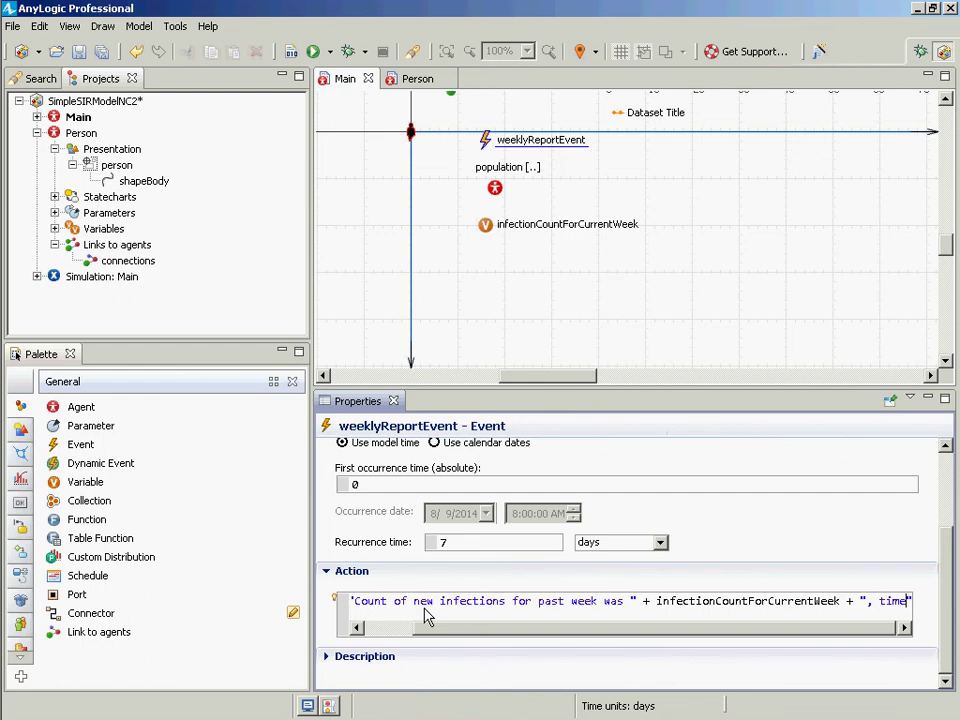
{"action": "type", "text": "=\" + tim"}
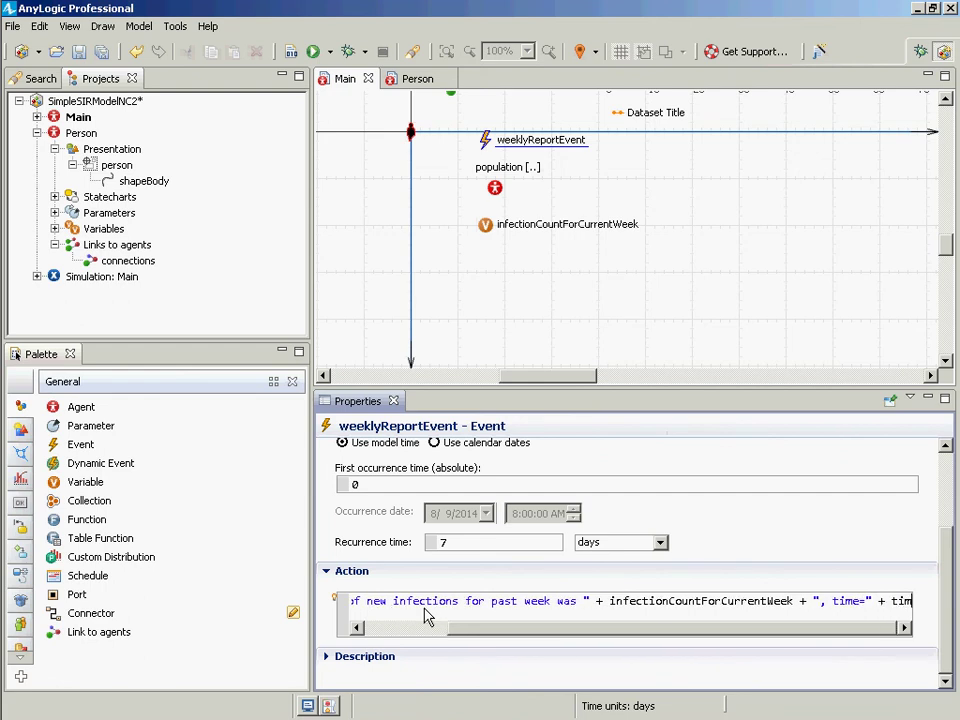
{"action": "type", "text": "e()"}
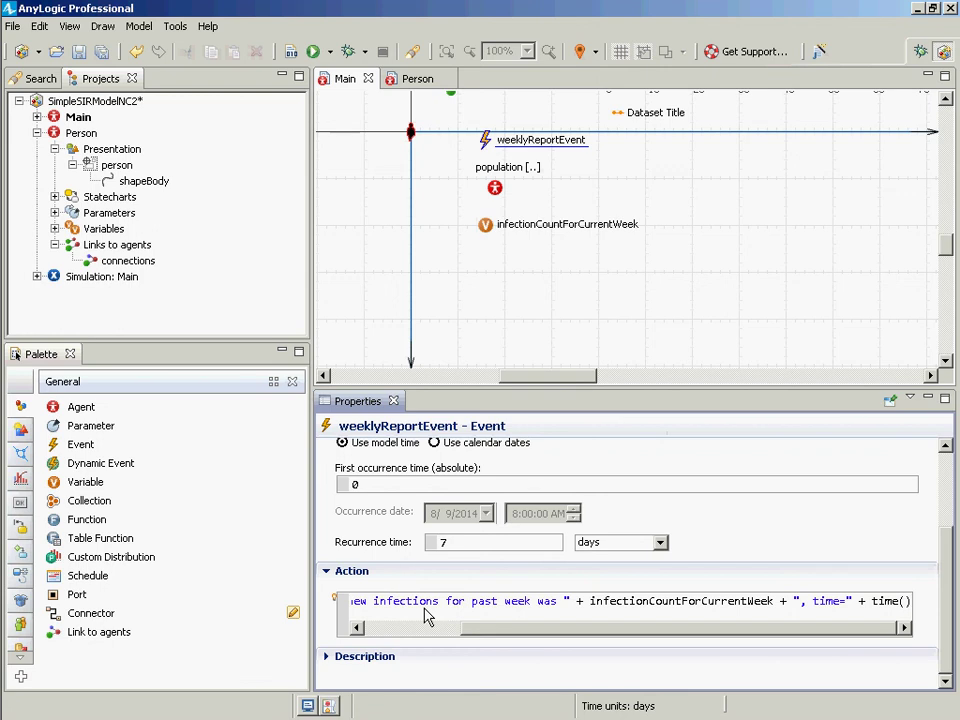
{"action": "type", "text": ");"}
- Copy the whole traceln statement from the event's action and paste it into the untitled Notepad document
{"action": "key", "text": "ctrl+a"}
{"action": "key", "text": "alt+Tab"}
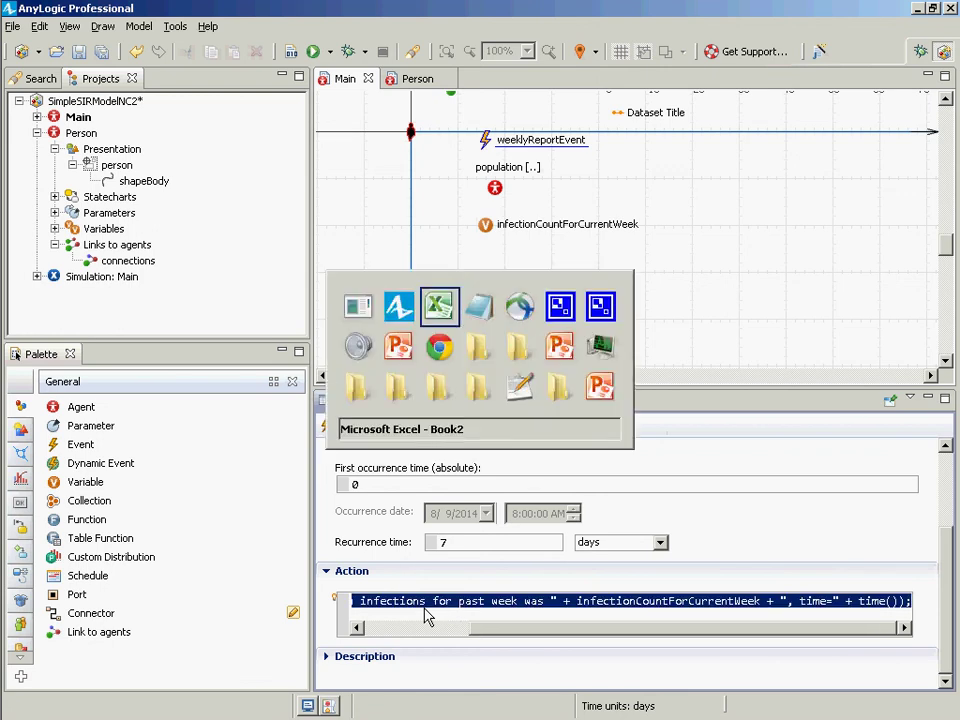
{"action": "key", "text": "alt+Tab"}
{"action": "key", "text": "ctrl+v"}
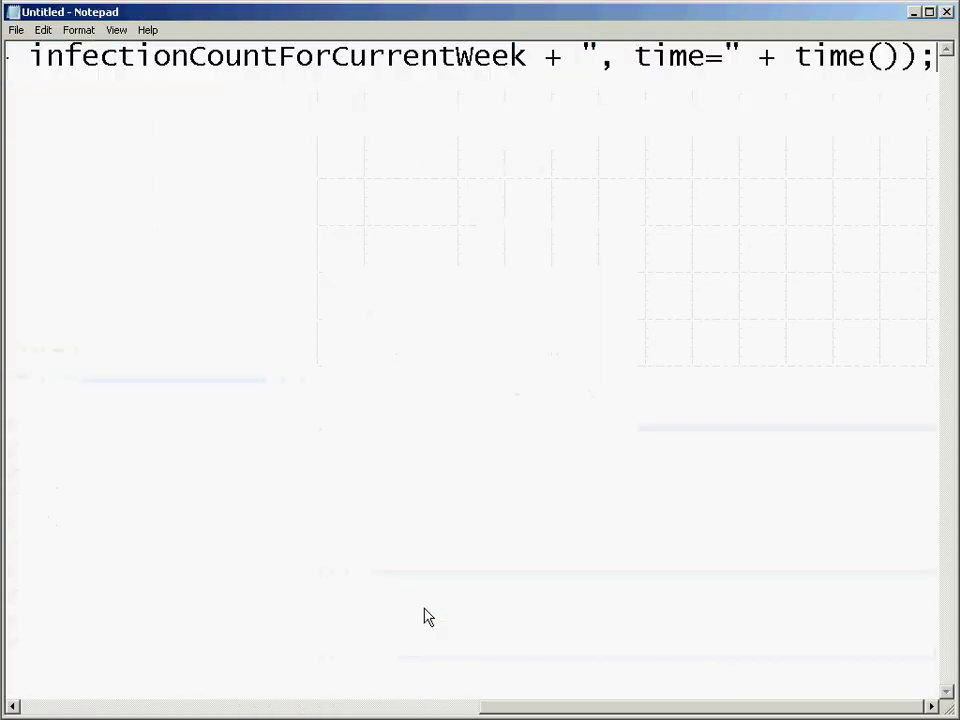
- Break the pasted statement after the "past week was " string and indent the continuation line that starts with + infectionCountForCurrentWeek
{"action": "key", "text": "ctrl+Left"}
{"action": "key", "text": "ctrl+Left"}
{"action": "key", "text": "ctrl+Left"}
{"action": "key", "text": "ctrl+Left"}
{"action": "key", "text": "ctrl+Left"}
{"action": "key", "text": "ctrl+Left"}
{"action": "key", "text": "ctrl+Left"}
{"action": "key", "text": "ctrl+Left"}
{"action": "key", "text": "ctrl+Left"}
{"action": "key", "text": "ctrl+Left"}
{"action": "key", "text": "ctrl+Left"}
{"action": "key", "text": "ctrl+Left"}
{"action": "key", "text": "ctrl+Left"}
{"action": "key", "text": "ctrl+Left"}
{"action": "key", "text": "ctrl+Left"}
{"action": "key", "text": "ctrl+Left"}
{"action": "key", "text": "ctrl+Left"}
{"action": "key", "text": "ctrl+Left"}
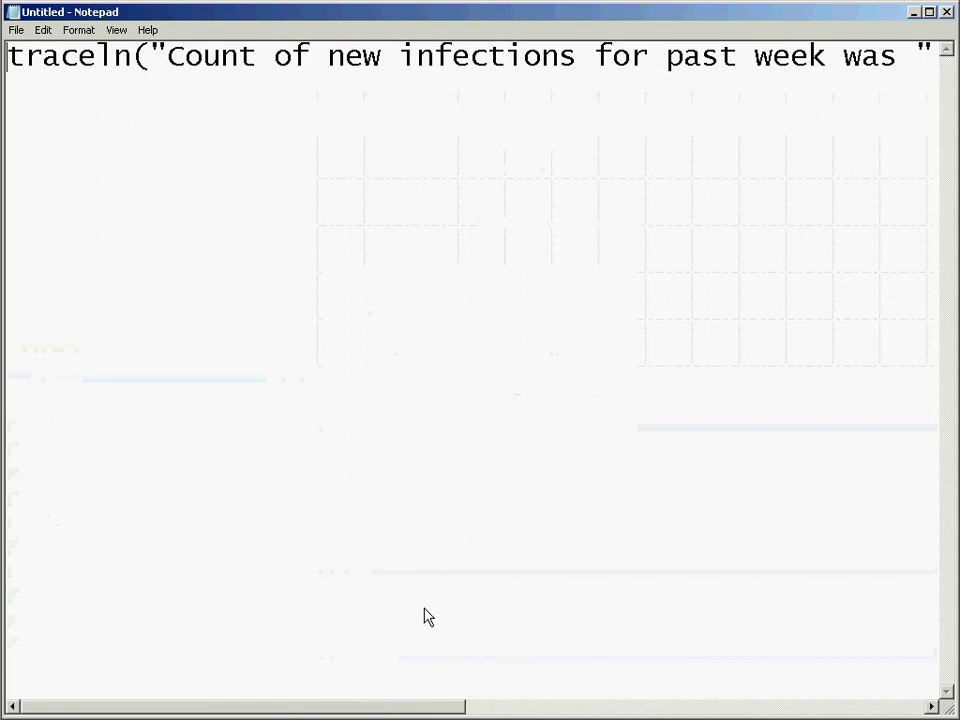
{"action": "key", "text": "ctrl+Right"}
{"action": "key", "text": "ctrl+Right"}
{"action": "key", "text": "ctrl+Right"}
{"action": "key", "text": "ctrl+Right"}
{"action": "key", "text": "ctrl+Right"}
{"action": "key", "text": "ctrl+Right"}
{"action": "key", "text": "Right"}
{"action": "key", "text": "Return"}
{"action": "key", "text": "Tab"}
- Move the part of the statement from ", time=" onward to an indented third line
{"action": "key", "text": "ctrl+Right"}
{"action": "key", "text": "ctrl+Right"}
{"action": "key", "text": "ctrl+Right"}
{"action": "key", "text": "ctrl+Right"}
{"action": "key", "text": "ctrl+Right"}
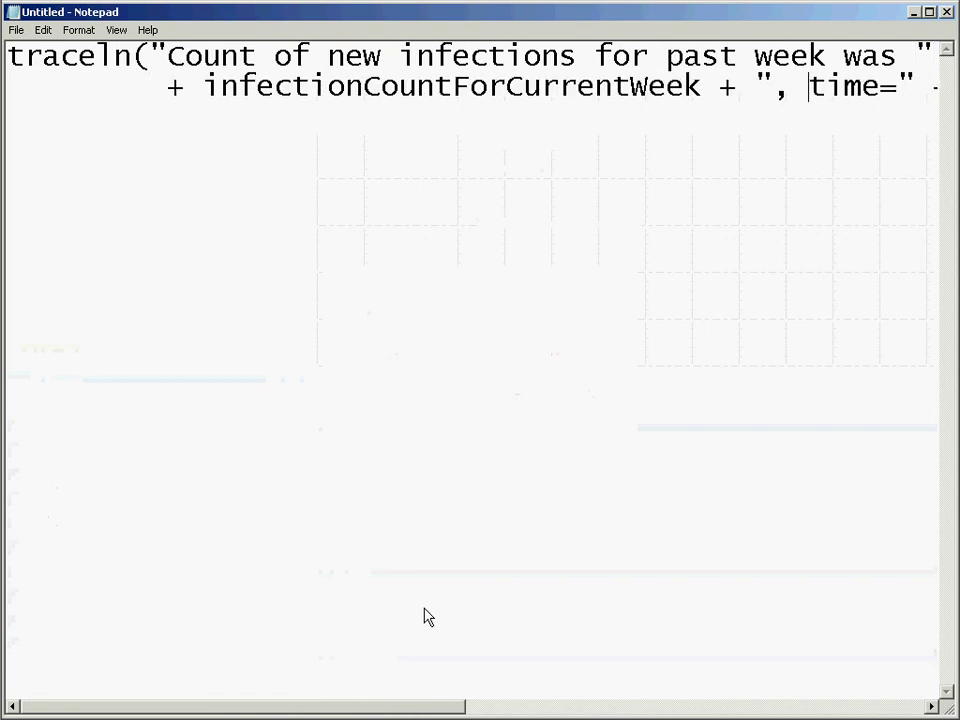
{"action": "key", "text": "ctrl+Left"}
{"action": "key", "text": "Return"}
{"action": "key", "text": "Tab"}
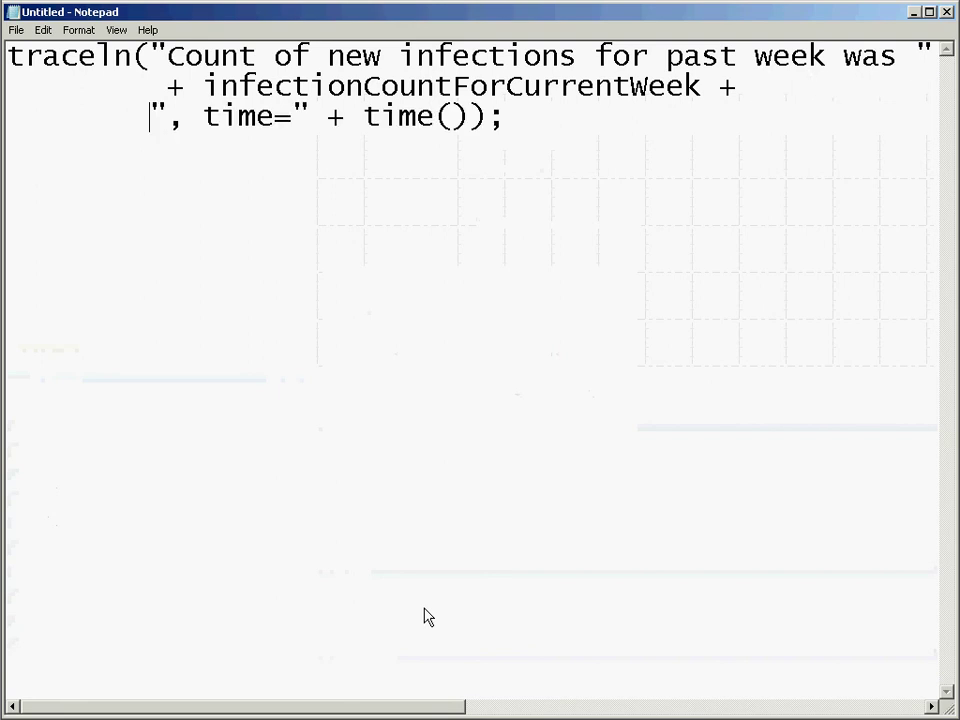
- Move the plus operator from the end of the infectionCountForCurrentWeek line to the start of the ", time=" line
{"action": "key", "text": "Up"}
{"action": "key", "text": "ctrl+Right"}
{"action": "key", "text": "ctrl+Right"}
{"action": "key", "text": "ctrl+Right"}
{"action": "key", "text": "Return"}
{"action": "key", "text": "Tab"}
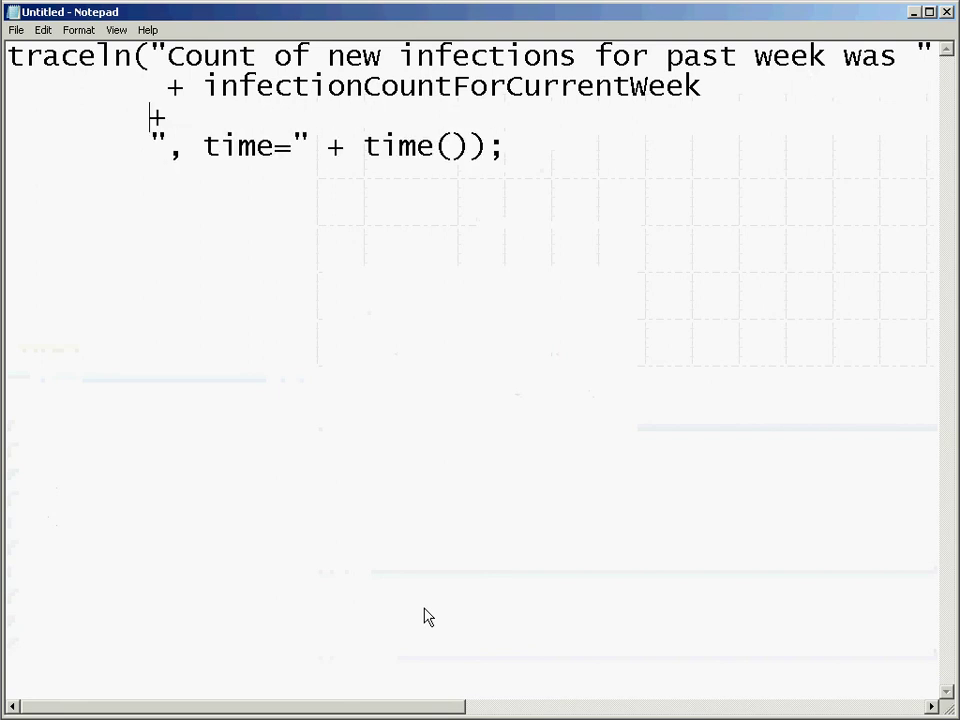
{"action": "key", "text": "Down"}
{"action": "key", "text": "BackSpace"}
{"action": "key", "text": "BackSpace"}
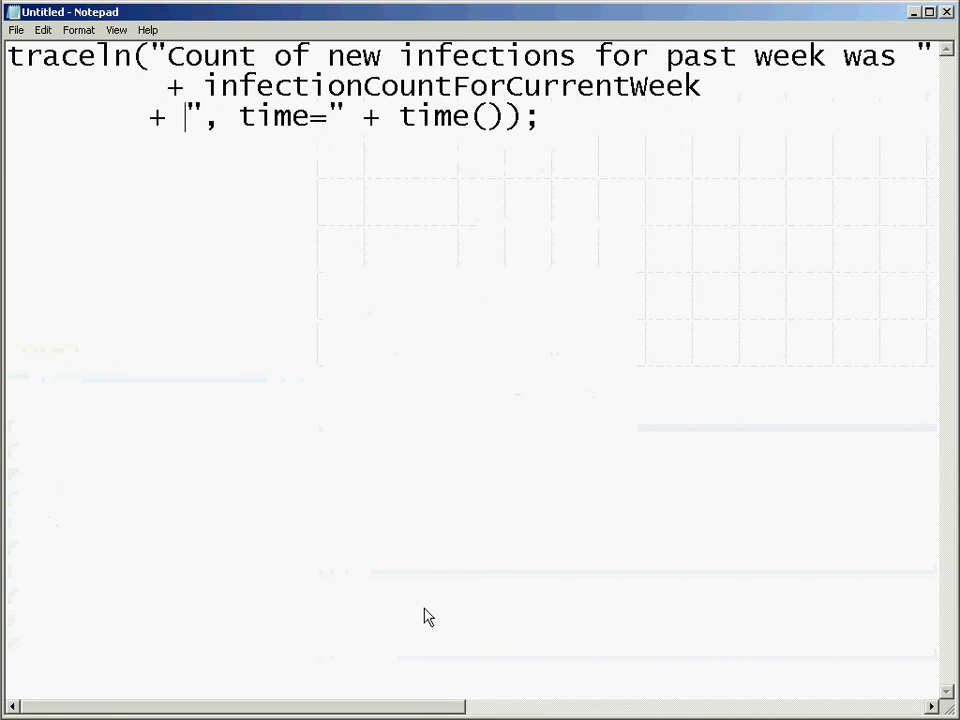
- Indent the ", time=" line so its leading plus sign aligns with the one on the line above
{"action": "key", "text": "ctrl+Left"}
{"action": "key", "text": "Tab"}
{"action": "key", "text": "BackSpace"}
{"action": "key", "text": "Right"}
{"action": "key", "text": "Right"}
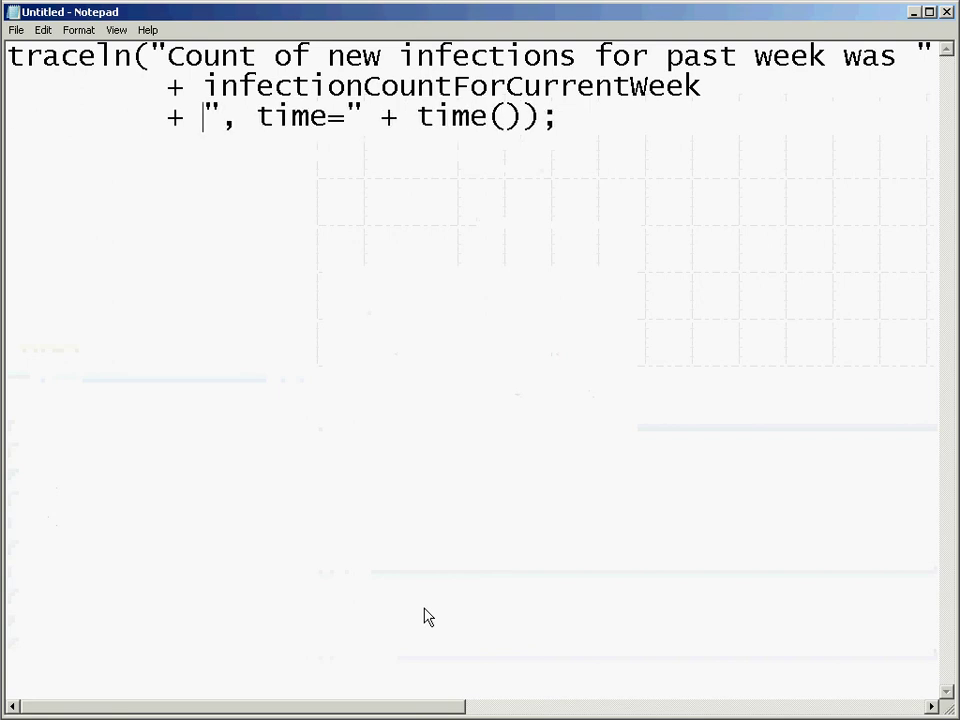
{"action": "key", "text": "BackSpace"}
{"action": "key", "text": "Up"}
{"action": "key", "text": "Up"}
{"action": "key", "text": "Left"}
{"action": "key", "text": "Left"}
{"action": "key", "text": "Right"}
{"action": "key", "text": "Right"}
{"action": "key", "text": "Left"}
{"action": "key", "text": "Left"}
{"action": "key", "text": "Right"}
{"action": "key", "text": "Right"}
{"action": "key", "text": "Left"}
{"action": "key", "text": "Left"}
{"action": "key", "text": "Right"}
{"action": "key", "text": "Right"}
{"action": "key", "text": "Left"}
{"action": "key", "text": "Left"}
{"action": "key", "text": "Right"}
{"action": "key", "text": "Right"}
{"action": "key", "text": "Left"}
{"action": "key", "text": "Left"}
{"action": "key", "text": "Down"}
- Switch to AnyLogic and append the line "infectionCountForCurrentWeek = 0;" after the traceln statement in weeklyReportEvent's action code
{"action": "key", "text": "alt+Tab"}
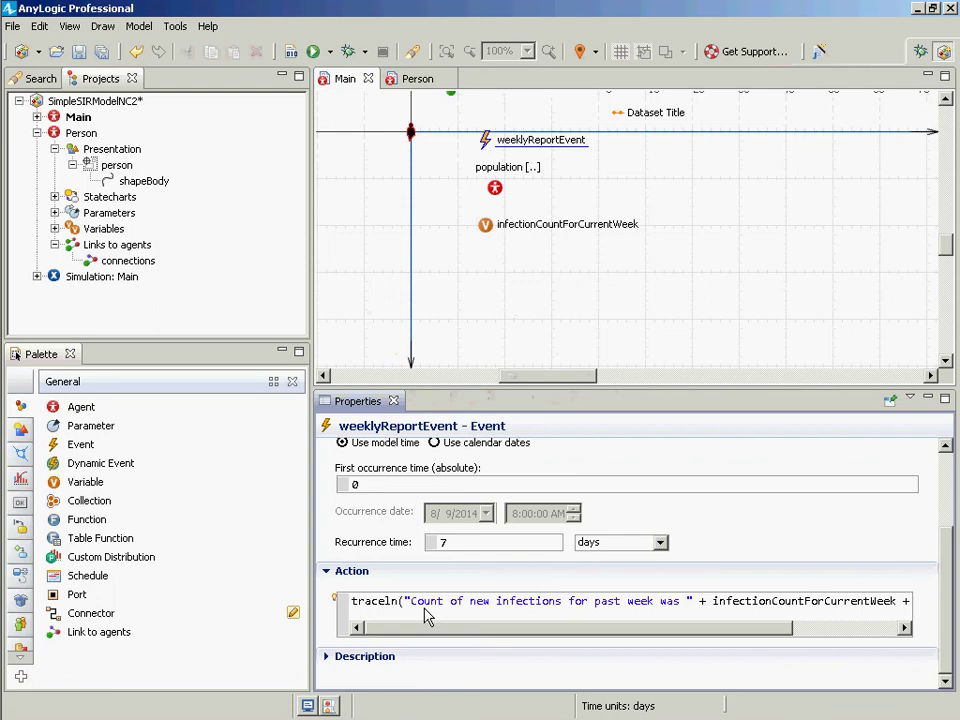
{"action": "key", "text": "alt+Tab"}
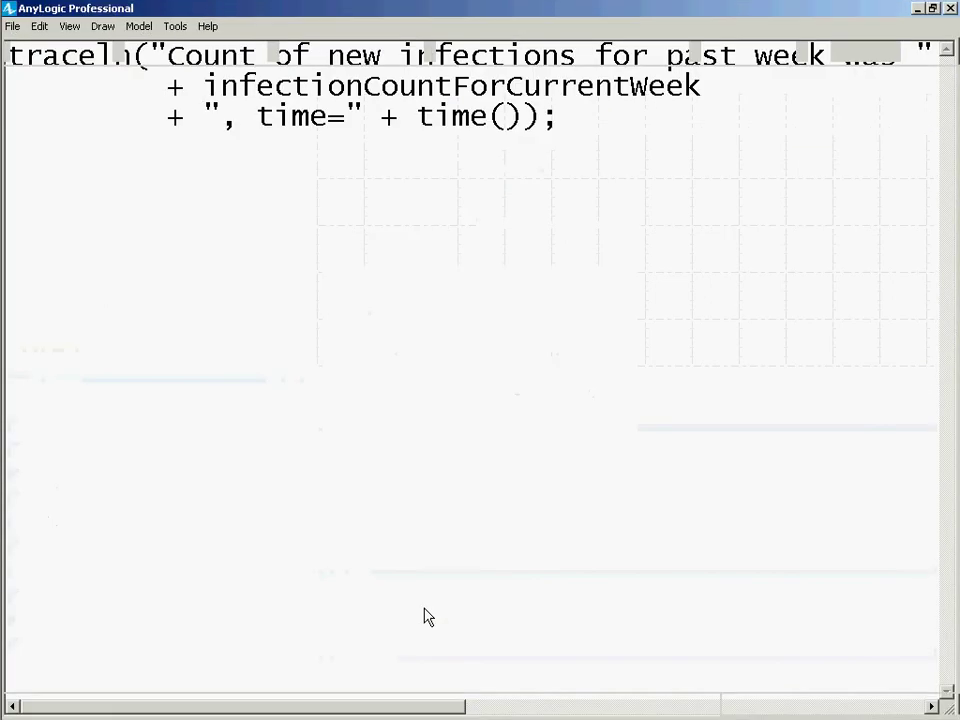
{"action": "key", "text": "End"}
{"action": "key", "text": "Return"}
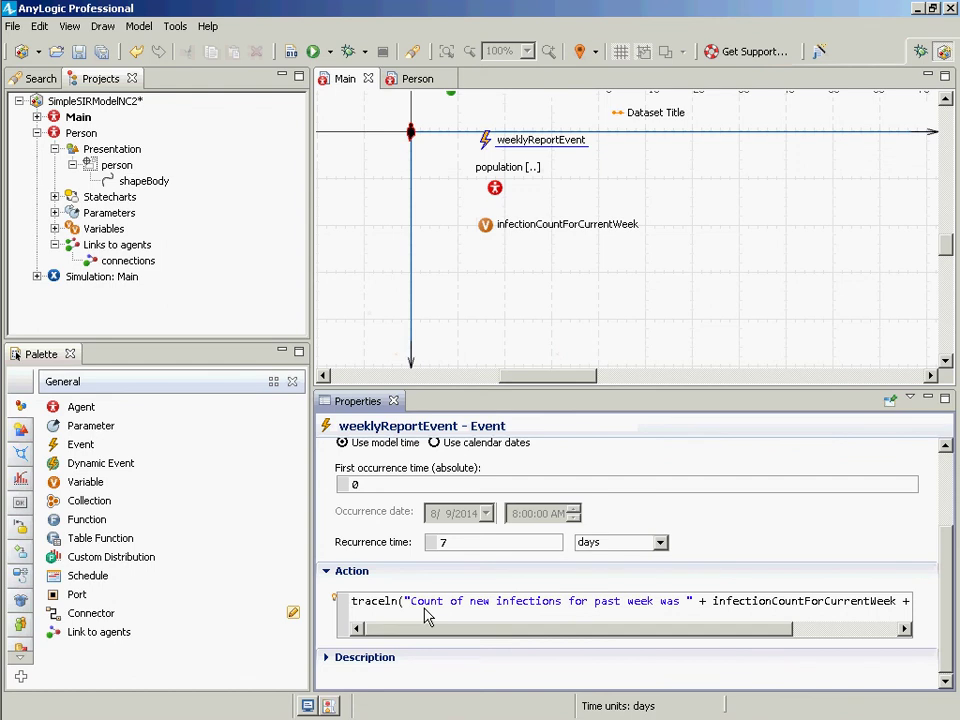
{"action": "key", "text": "BackSpace"}
{"action": "type", "text": "in"}
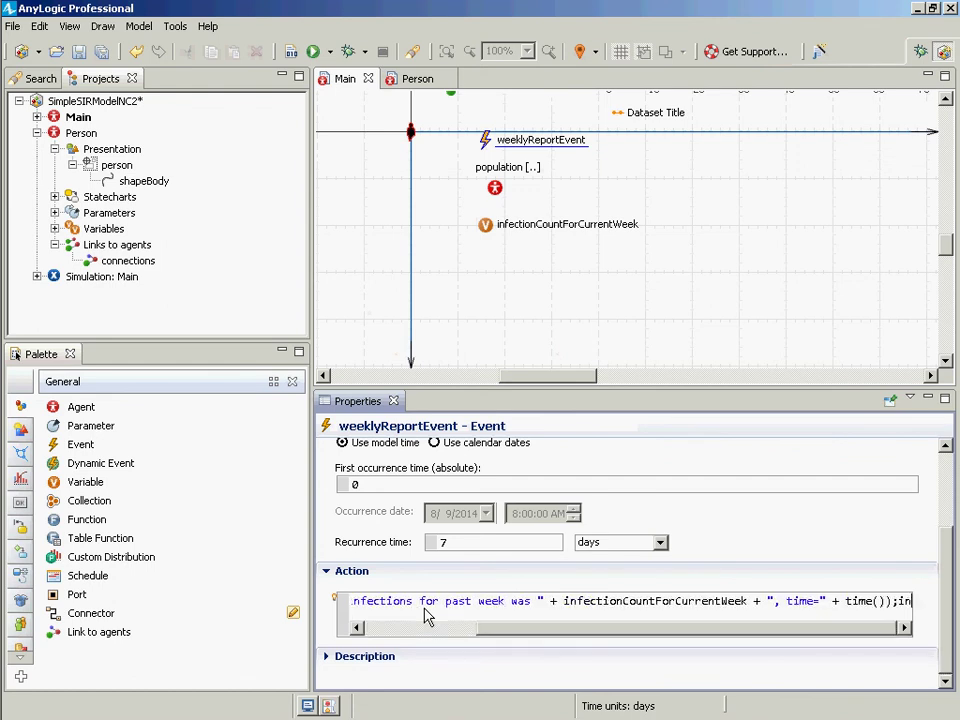
{"action": "key", "text": "BackSpace"}
{"action": "key", "text": "BackSpace"}
{"action": "key", "text": "Return"}
{"action": "type", "text": "infec"}
{"action": "key", "text": "ctrl+space"}
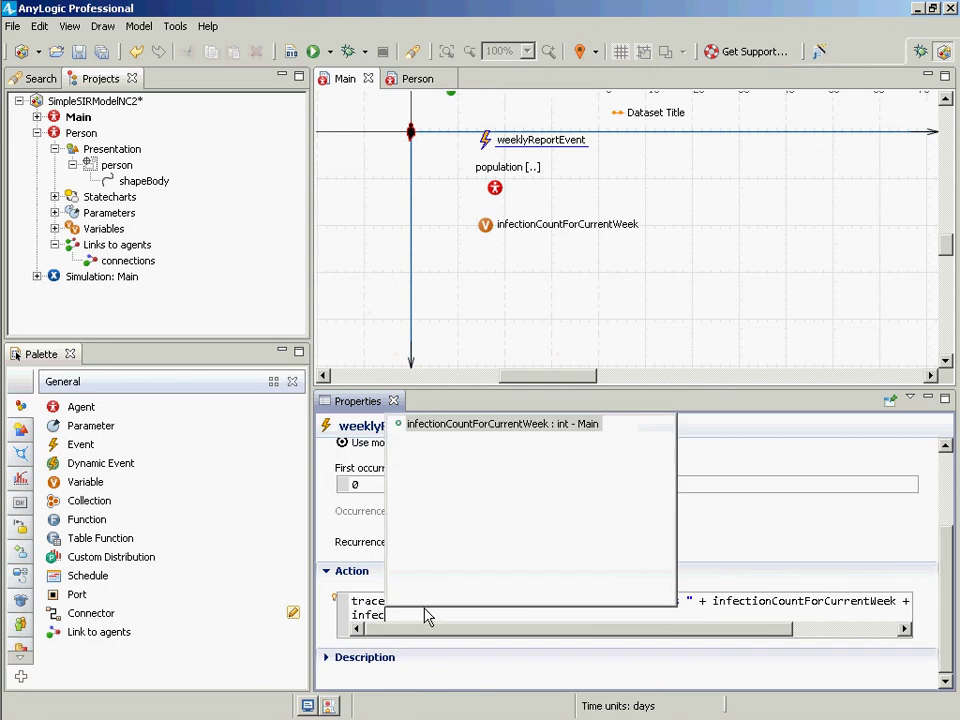
{"action": "key", "text": "Return"}
{"action": "type", "text": "= "}
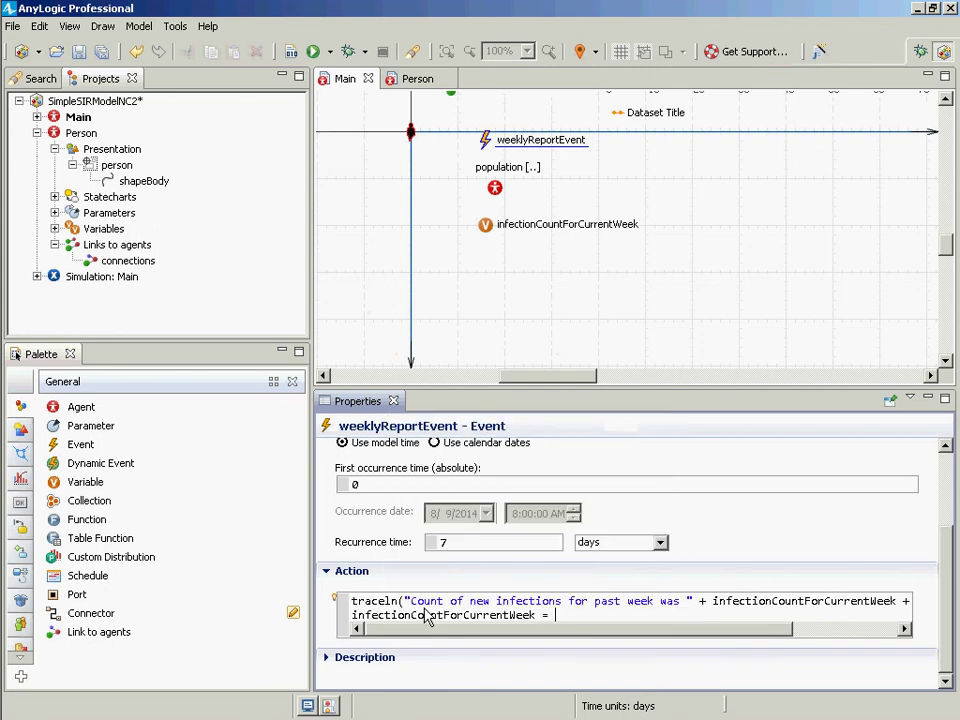
{"action": "type", "text": "0;"}
- Save and build the model, and launch its Simulation: Main experiment
{"action": "key", "text": "ctrl+s"}
{"action": "left_click", "coordinate": [290, 51]}
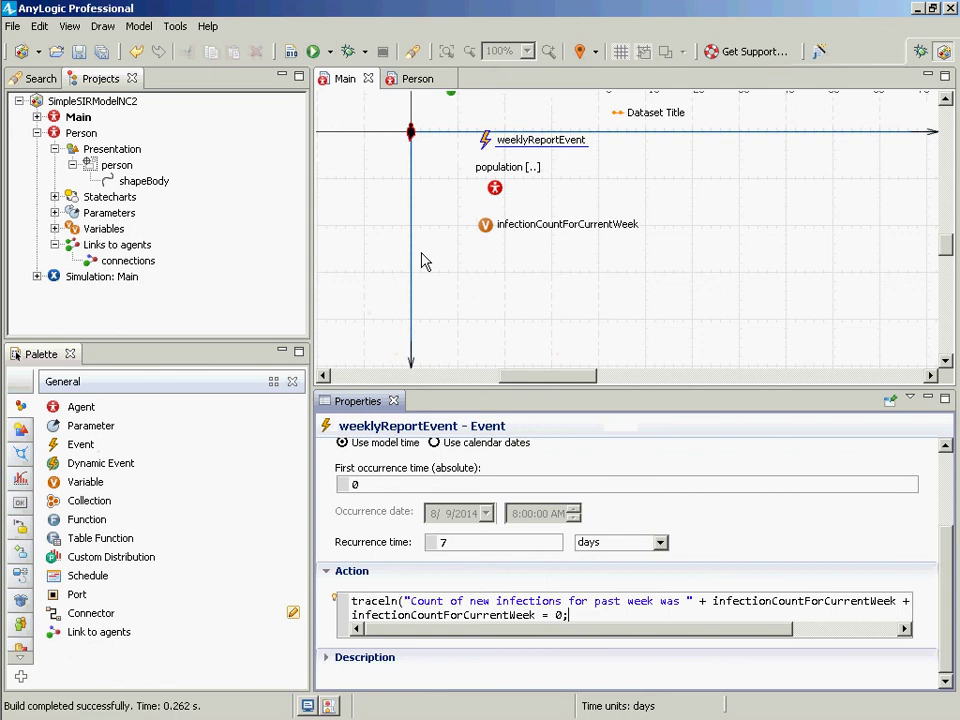
{"action": "right_click", "coordinate": [70, 277]}
{"action": "left_click", "coordinate": [105, 495]}
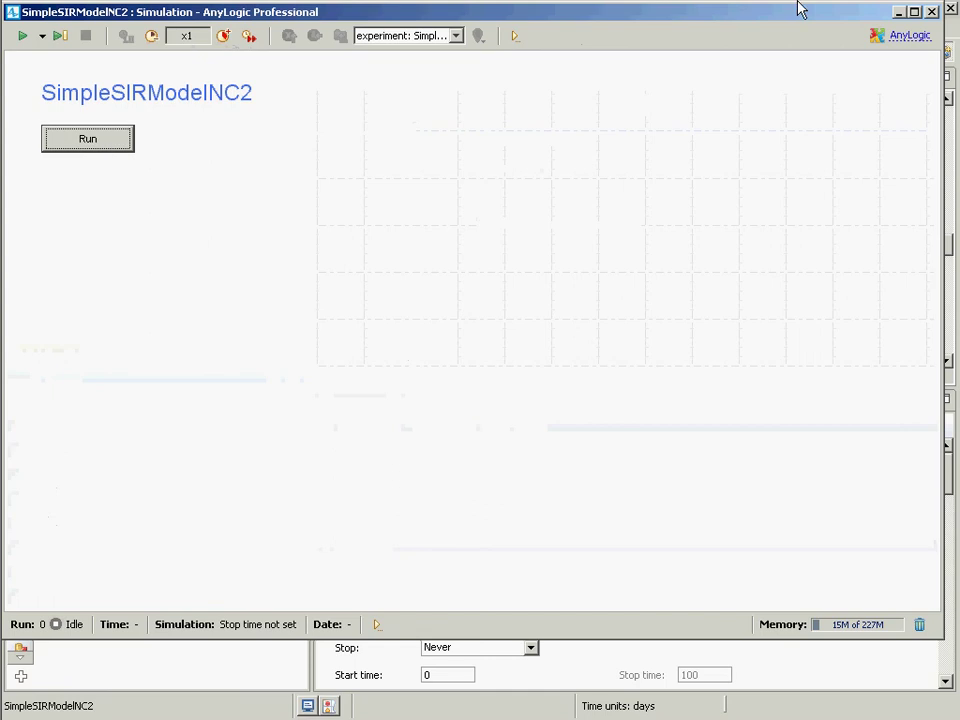
- Switch to Notepad, highlight the time() call in the traceln statement, and return to the simulation window
{"action": "key", "text": "alt+Tab"}
{"action": "key", "text": "alt+Tab"}
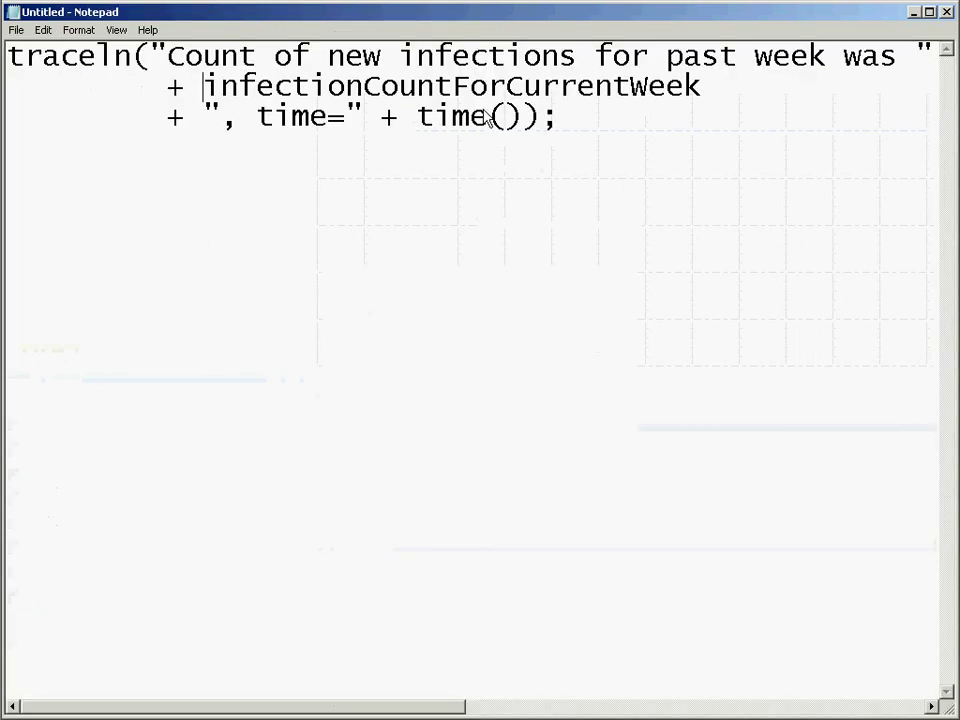
{"action": "left_click_drag", "start_coordinate": [417, 118], "coordinate": [522, 123]}
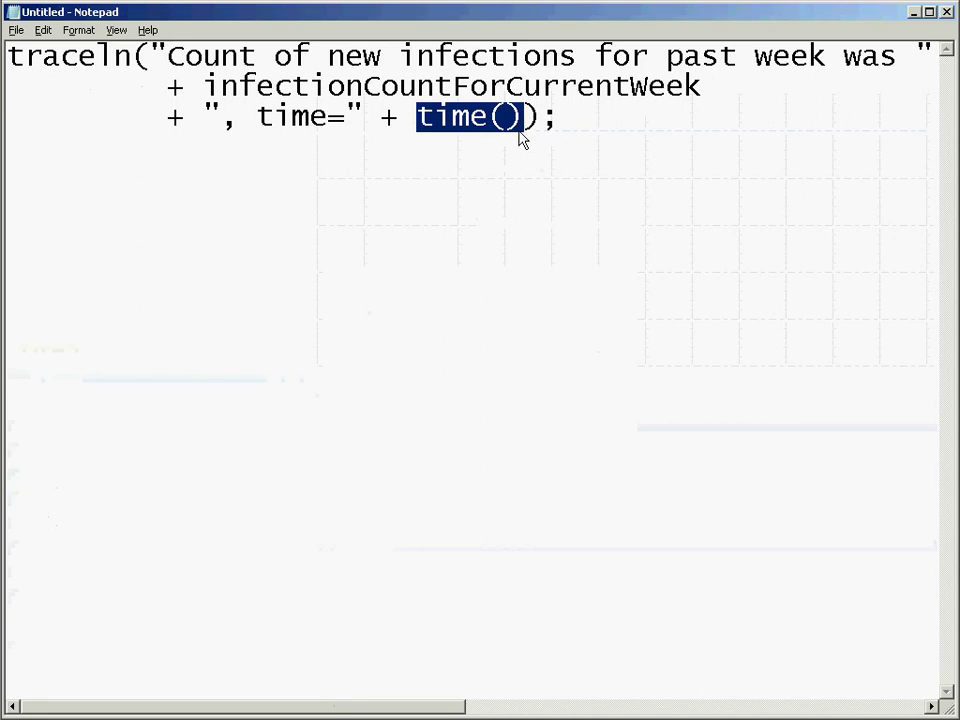
{"action": "key", "text": "alt+Tab"}
{"action": "key", "text": "alt+Tab"}
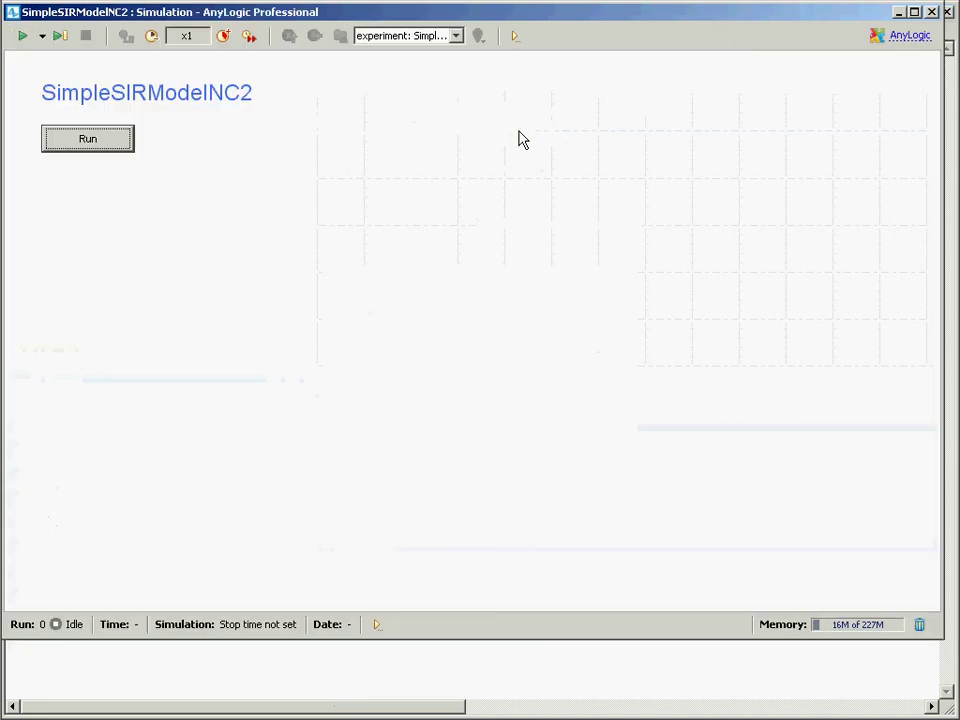
- Run the simulation and switch to the AnyLogic editor window to view its console output
{"action": "left_click", "coordinate": [112, 132]}
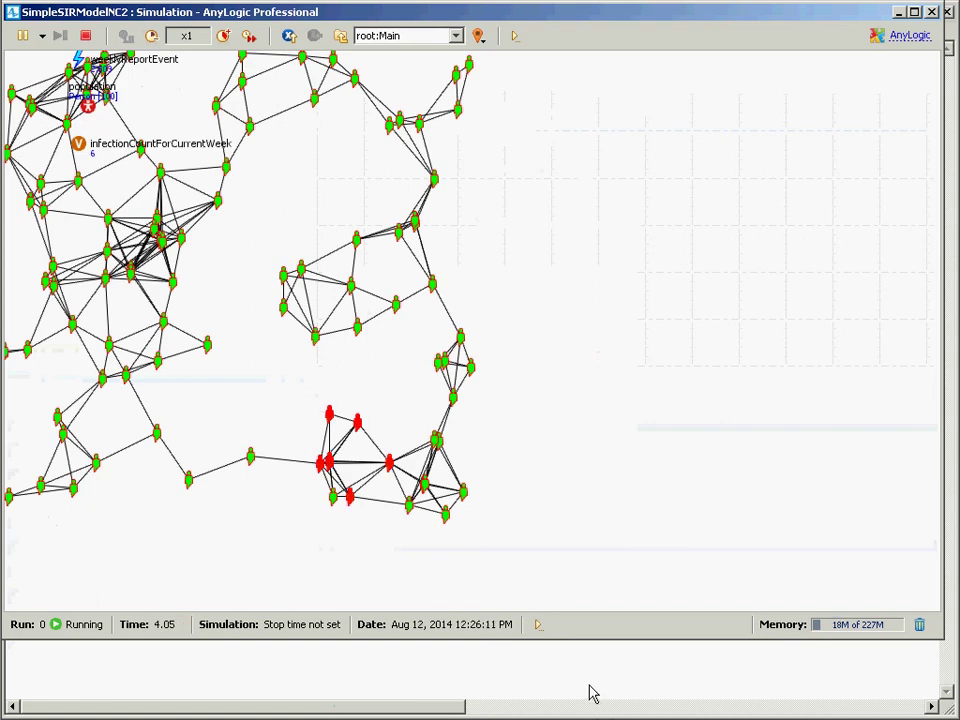
{"action": "key", "text": "alt+Tab"}
{"action": "key", "text": "alt+Tab"}
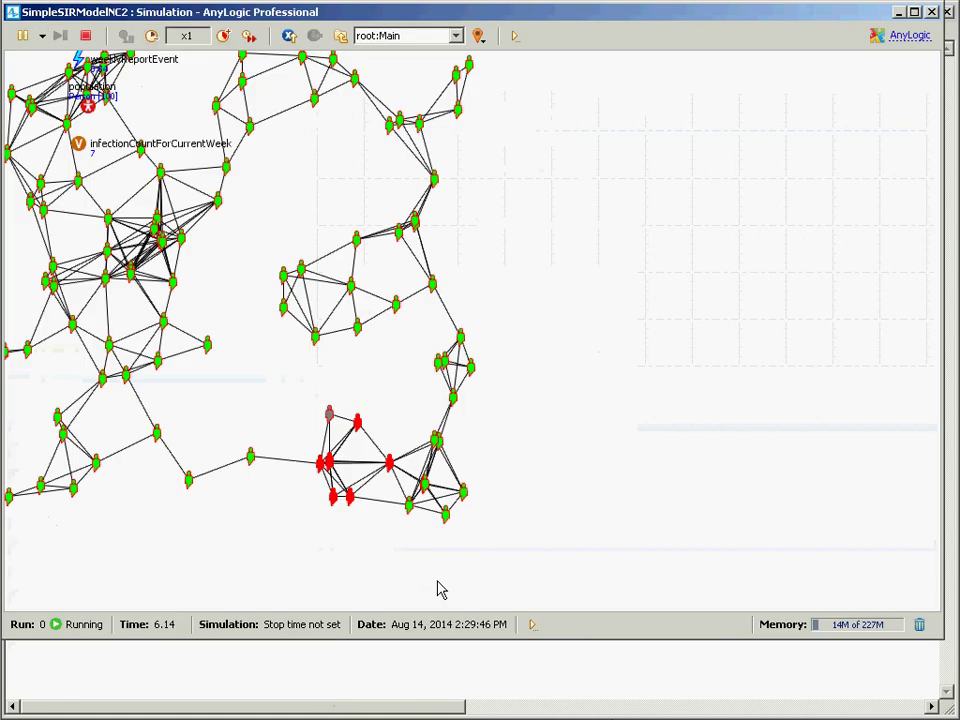
{"action": "key", "text": "alt+Tab"}
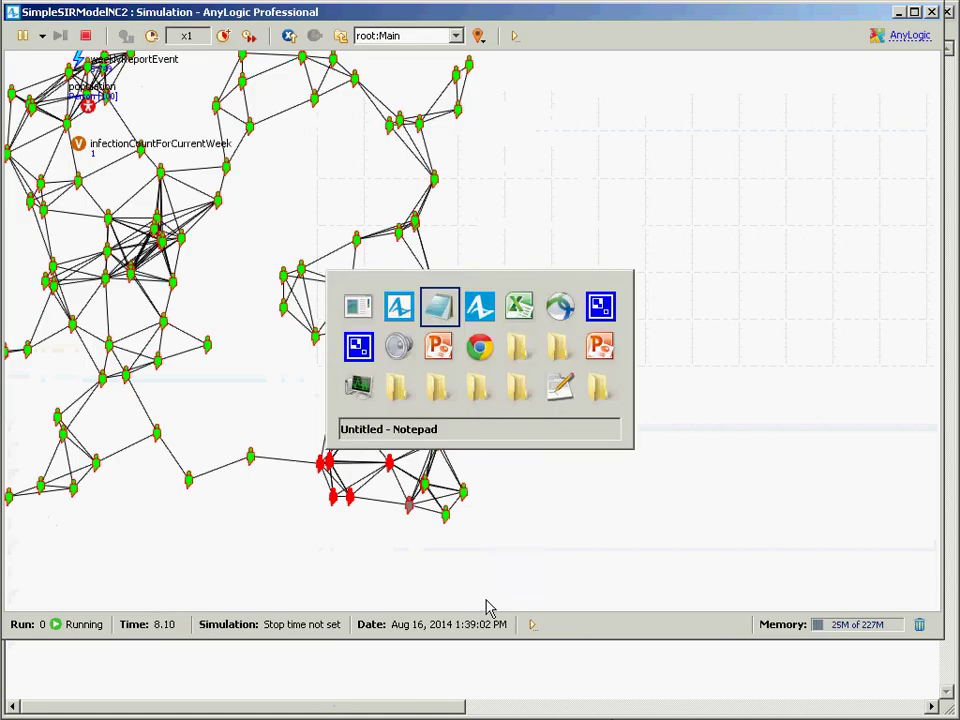
{"action": "key", "text": "alt+Tab"}
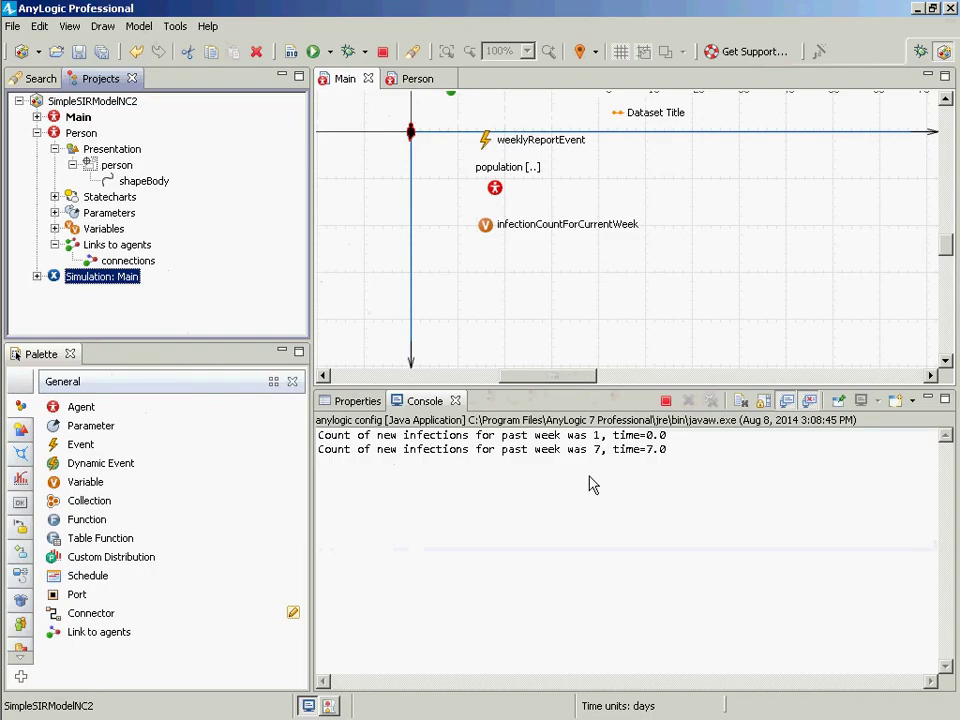
- Examine the weekly infection count lines in the console, highlighting each report in turn
{"action": "left_click", "coordinate": [580, 437]}
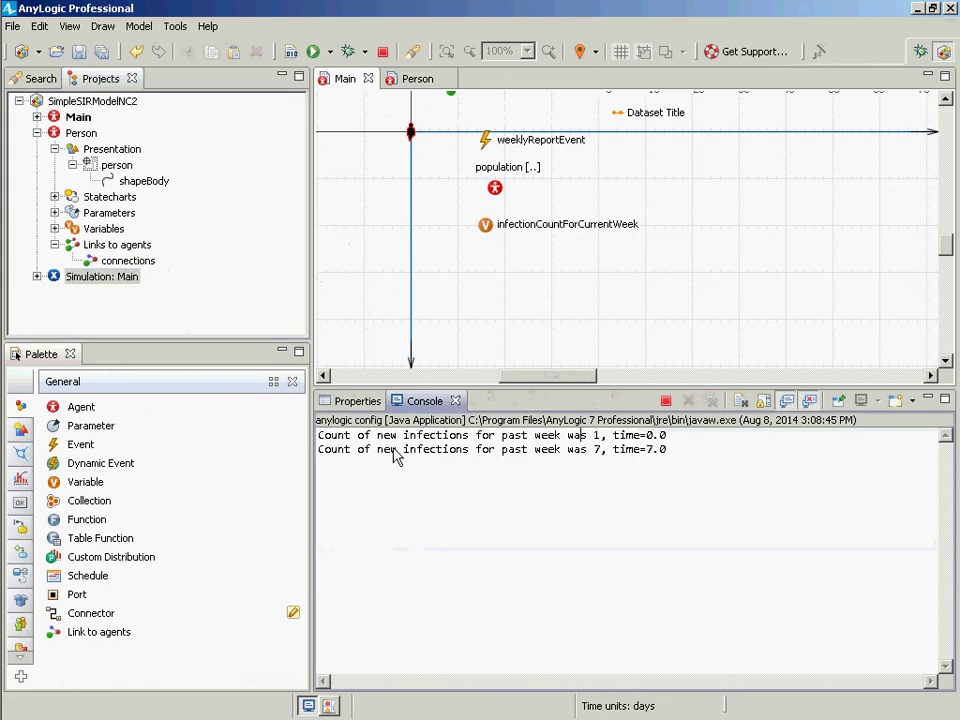
{"action": "left_click_drag", "start_coordinate": [681, 440], "coordinate": [318, 436]}
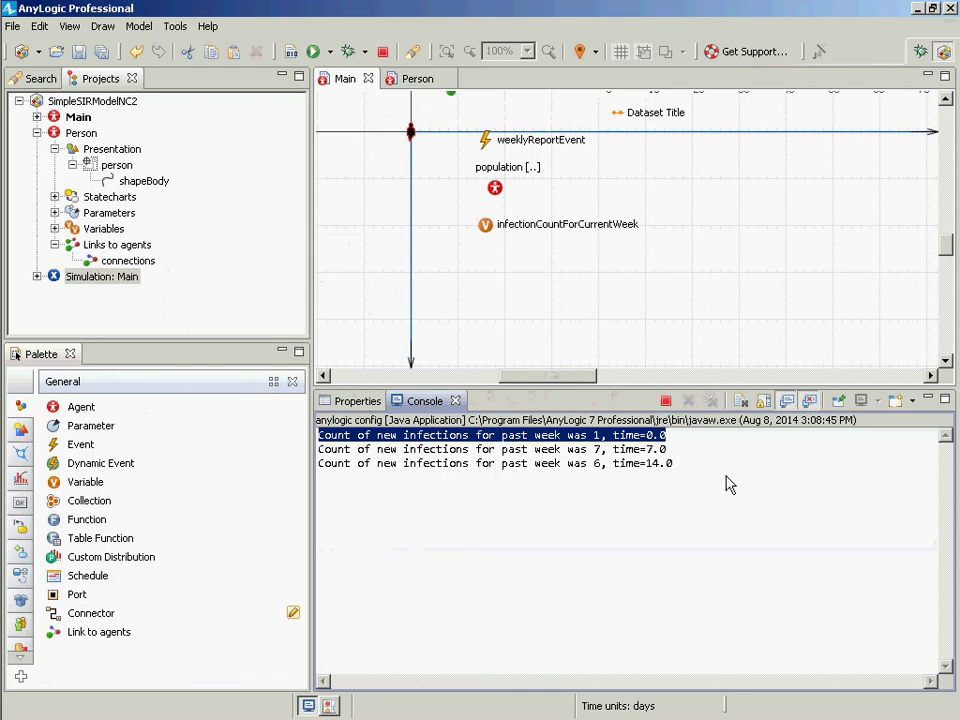
{"action": "left_click_drag", "start_coordinate": [667, 452], "coordinate": [386, 458]}
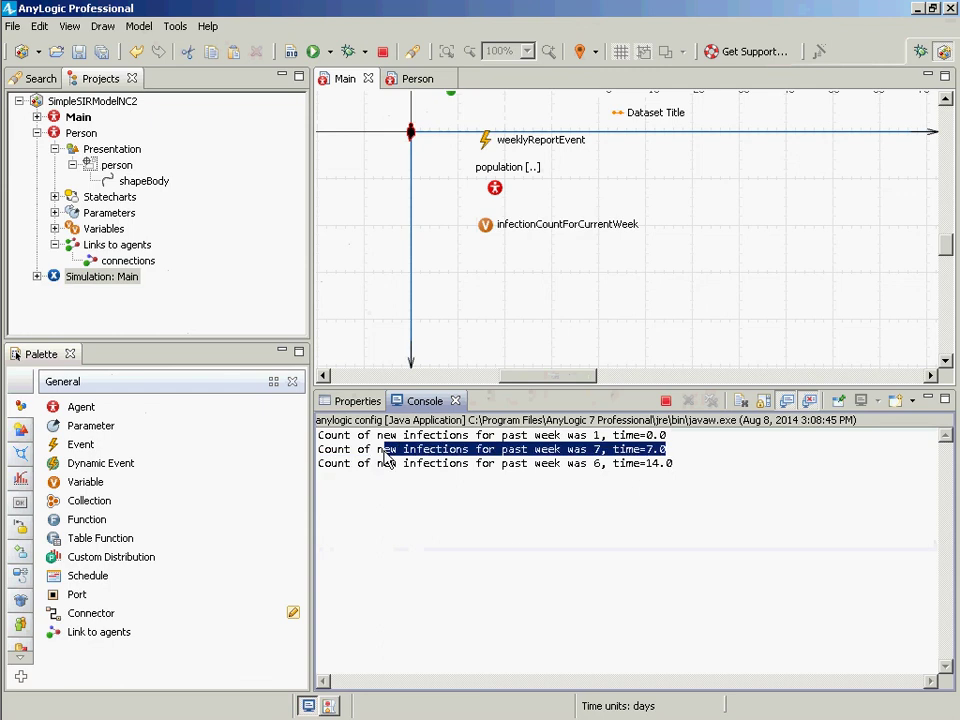
{"action": "left_click_drag", "start_coordinate": [686, 472], "coordinate": [503, 484]}
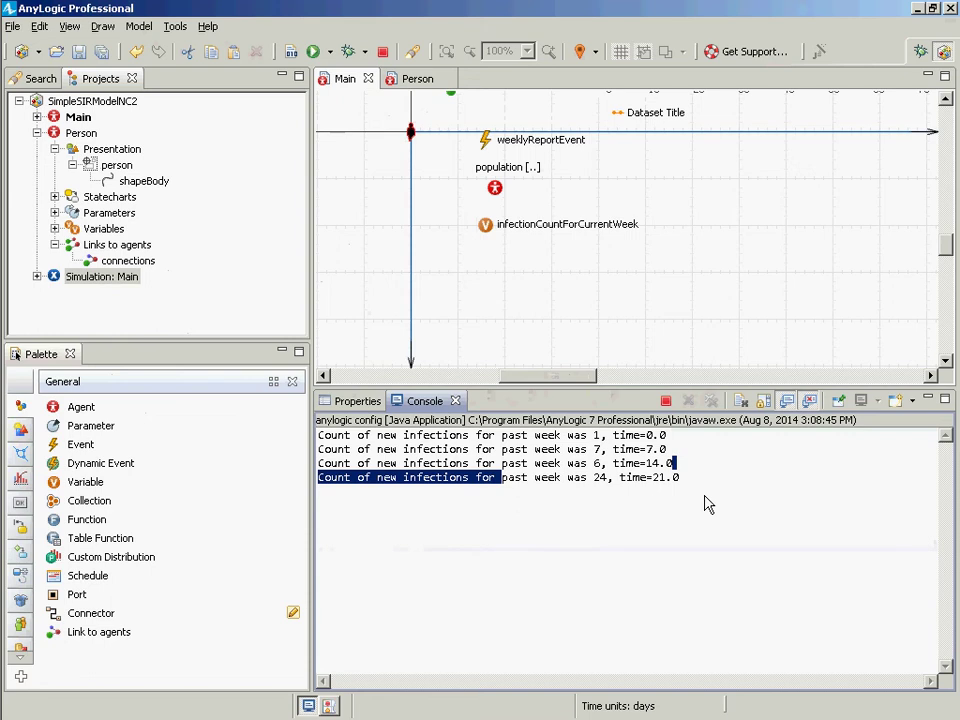
- Close the running simulation window and return to the AnyLogic editor
{"action": "key", "text": "alt+Tab"}
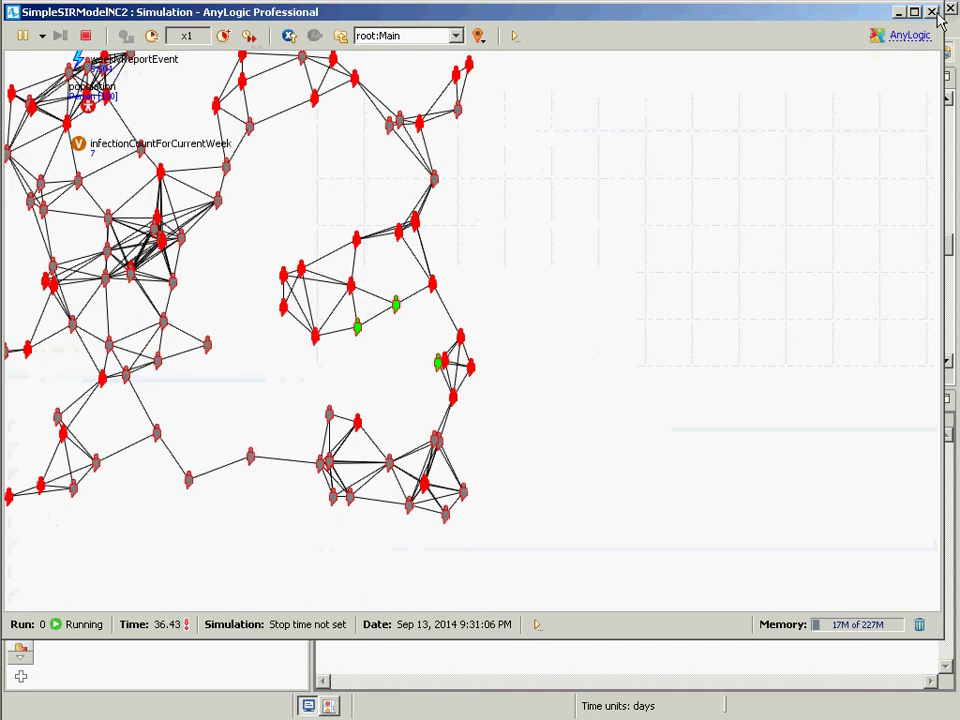
{"action": "left_click", "coordinate": [932, 12]}
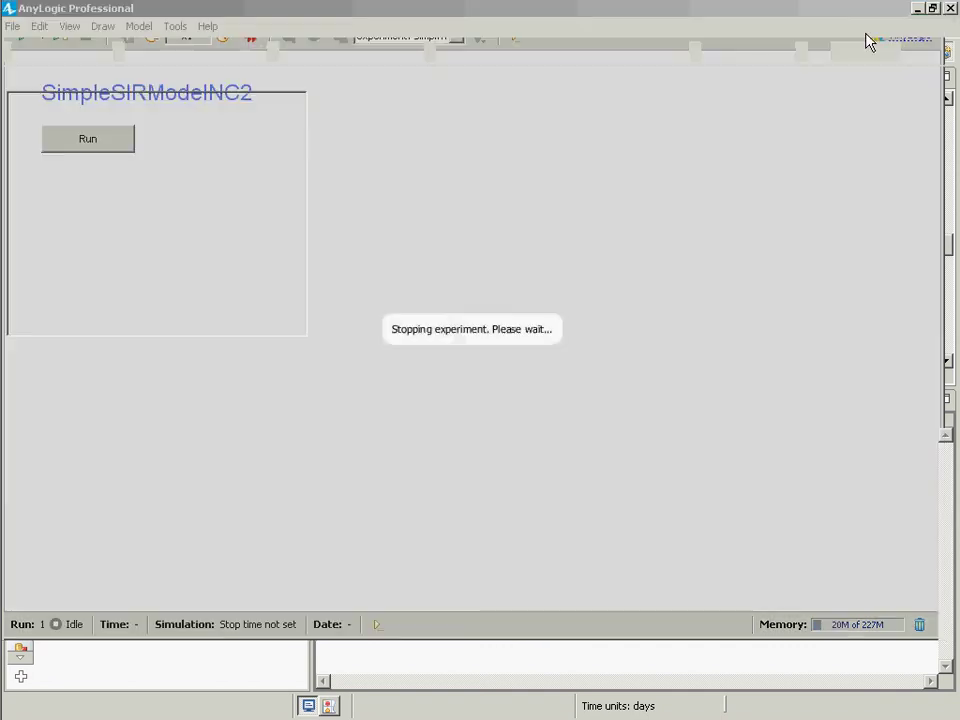
{"action": "key", "text": "alt+Tab"}
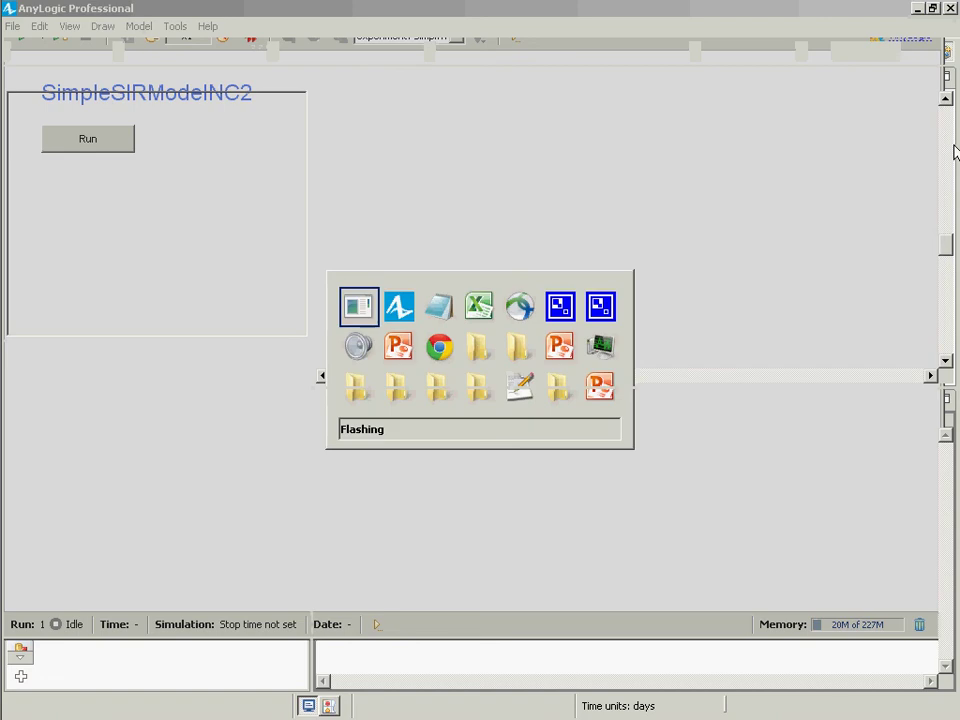
{"action": "key", "text": "alt+Tab"}
{"action": "key", "text": "alt+Tab"}
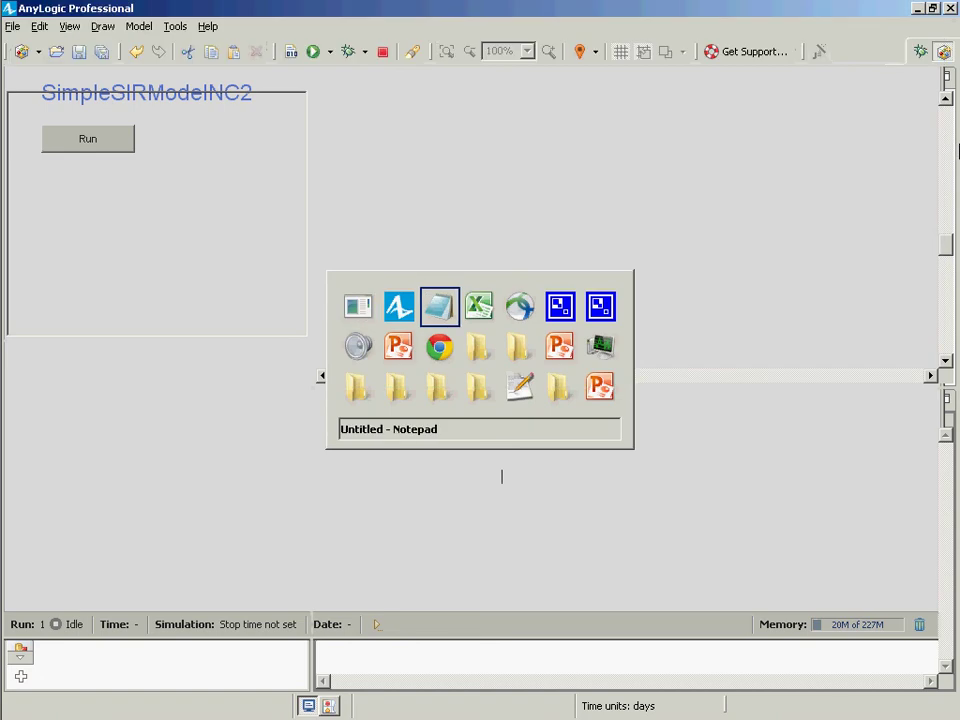
{"action": "key", "text": "alt+shift+Tab"}
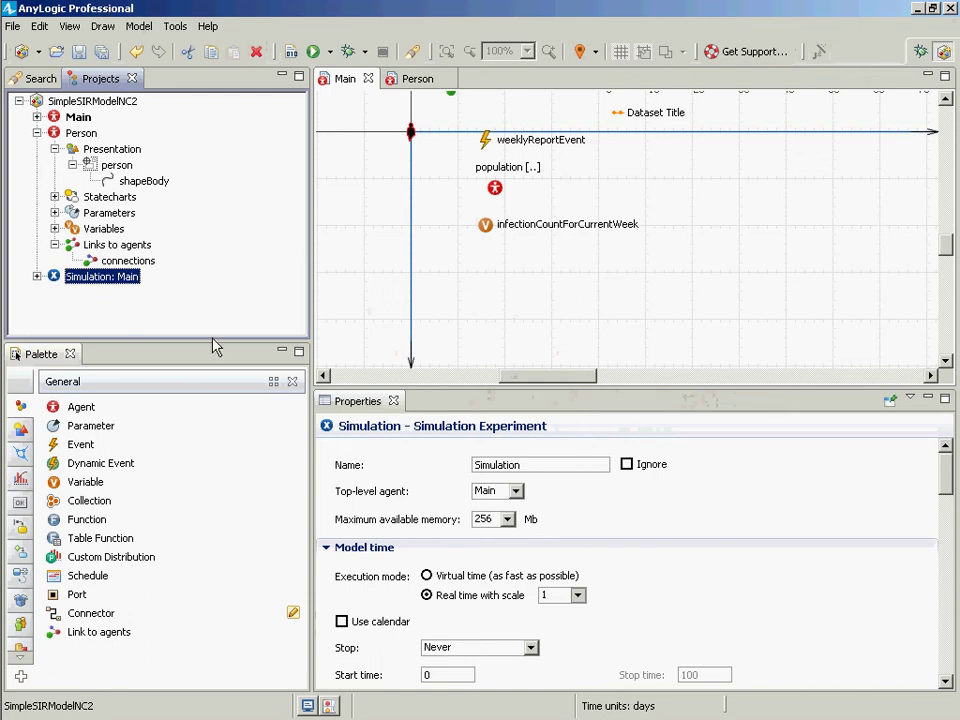
- Add a Data Set element to the Main agent, beside the infectionCountForCurrentWeek variable
{"action": "left_click", "coordinate": [90, 119]}
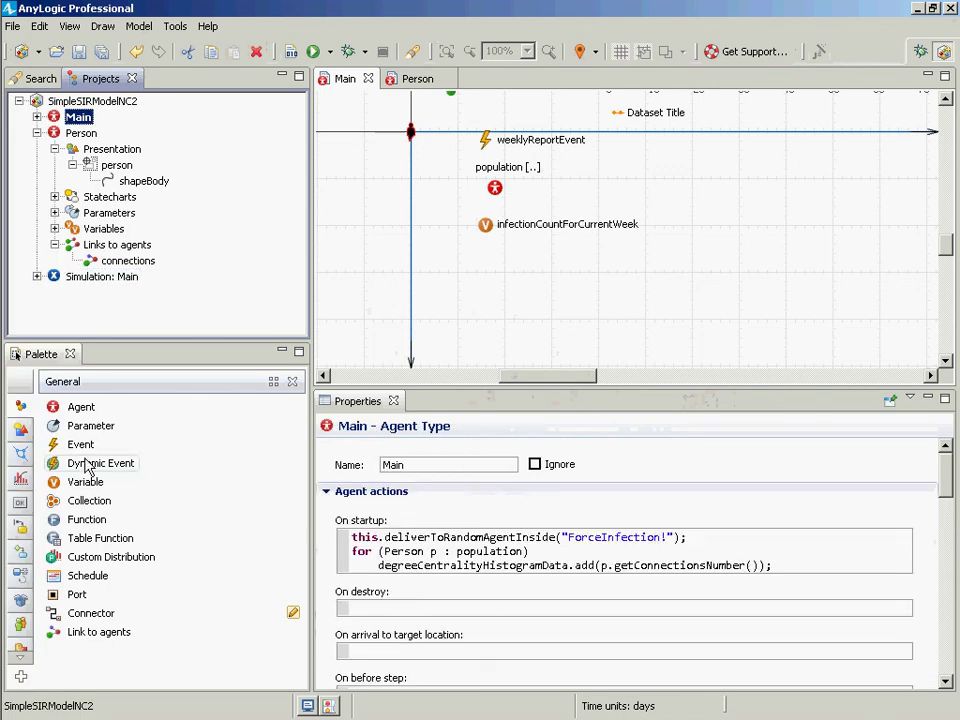
{"action": "left_click", "coordinate": [21, 479]}
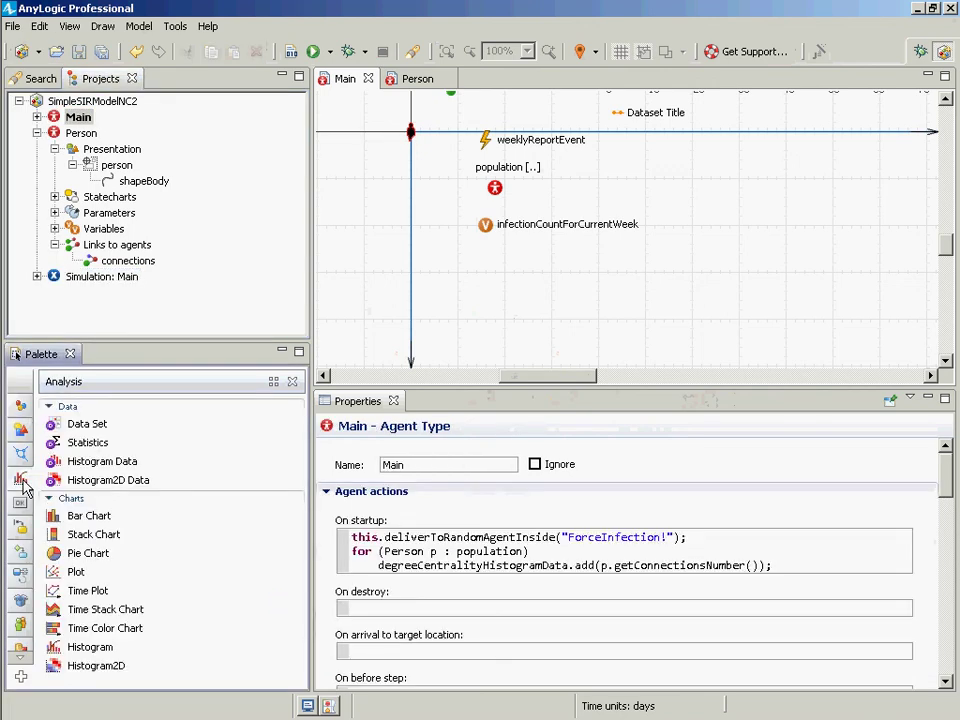
{"action": "mouse_move", "coordinate": [28, 484]}
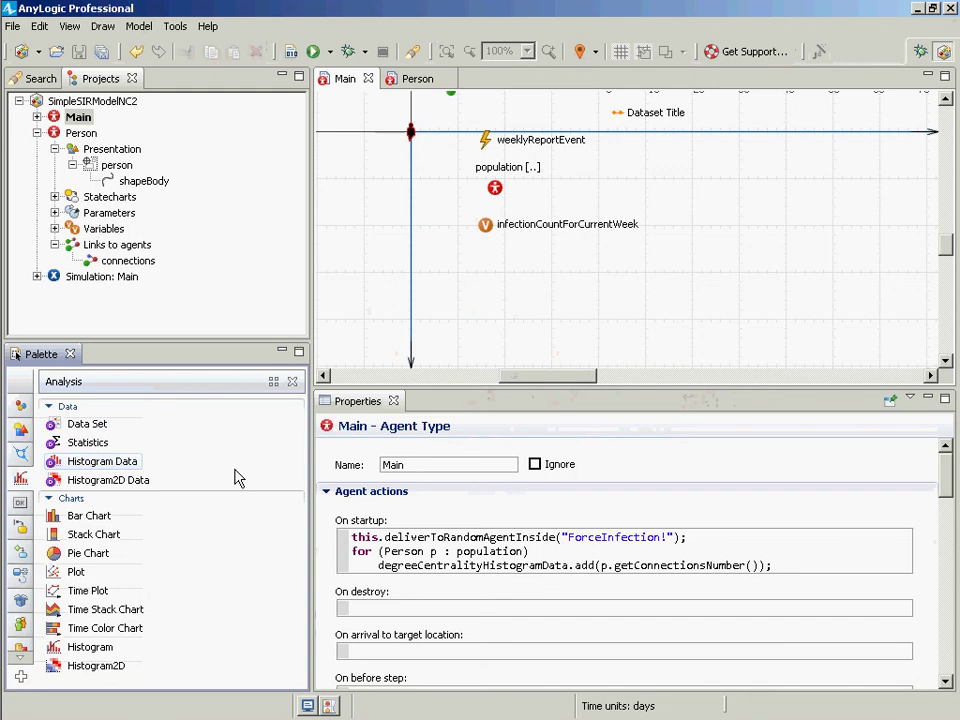
{"action": "left_click_drag", "start_coordinate": [97, 428], "coordinate": [658, 231]}
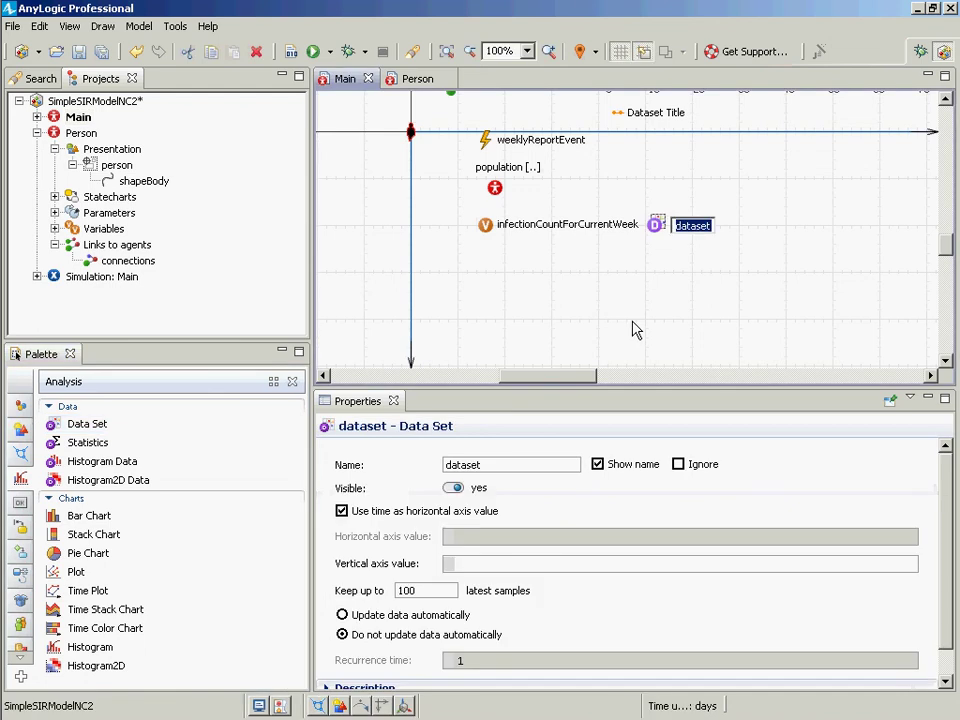
- Name the new data set infectionCountForCurrentWeekDataset
{"action": "type", "text": "infectoun"}
{"action": "key", "text": "BackSpace"}
{"action": "key", "text": "BackSpace"}
{"action": "key", "text": "BackSpace"}
{"action": "type", "text": "ionCou"}
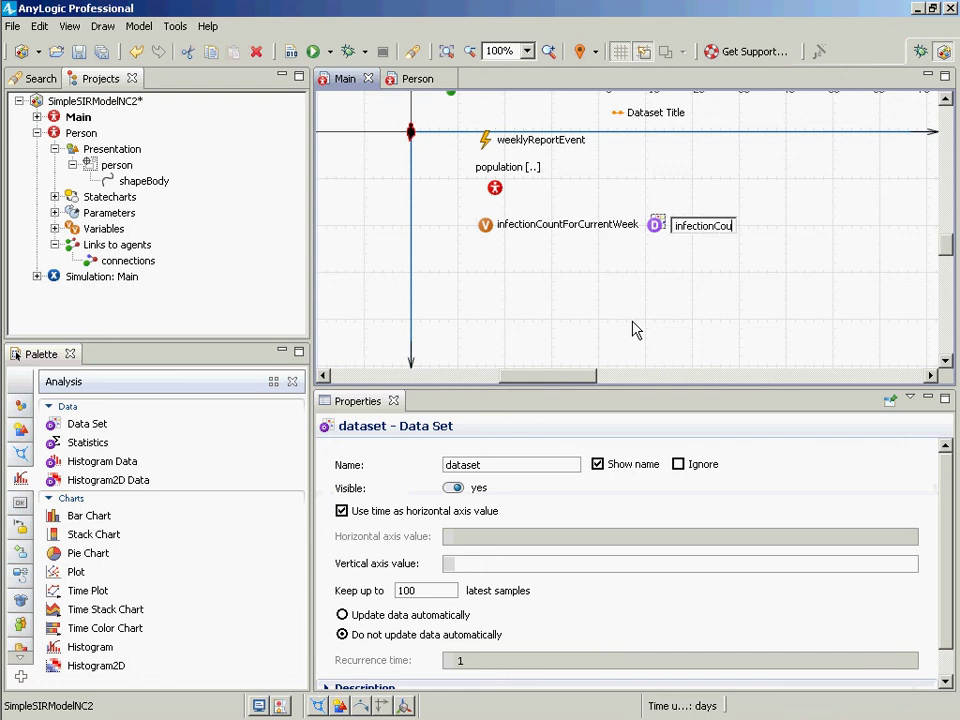
{"action": "type", "text": "ntForCurrent"}
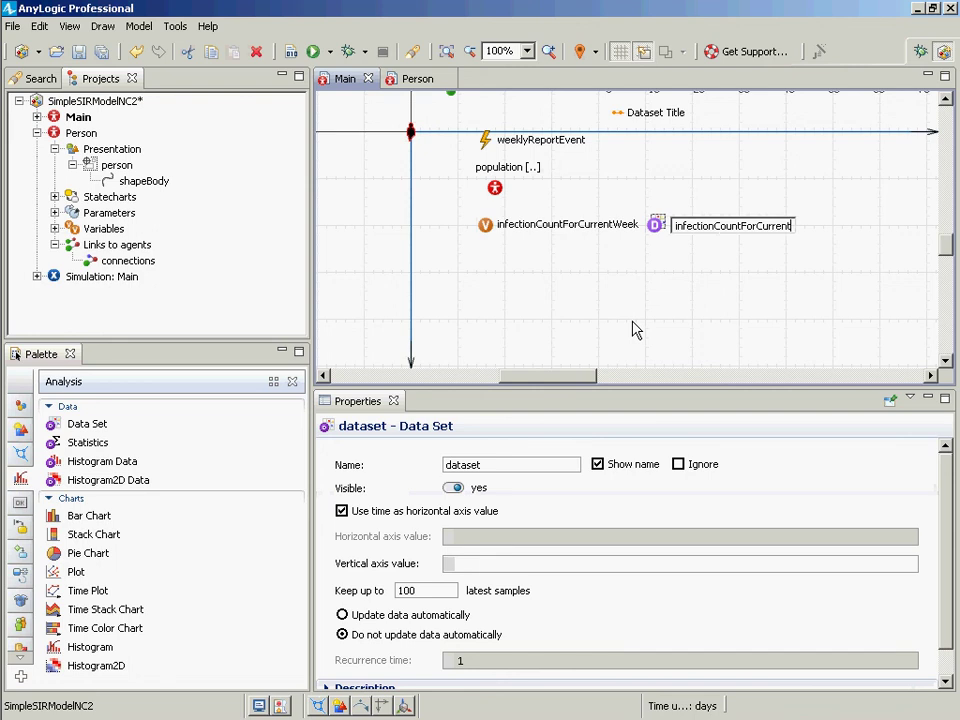
{"action": "type", "text": "WeekDataset"}
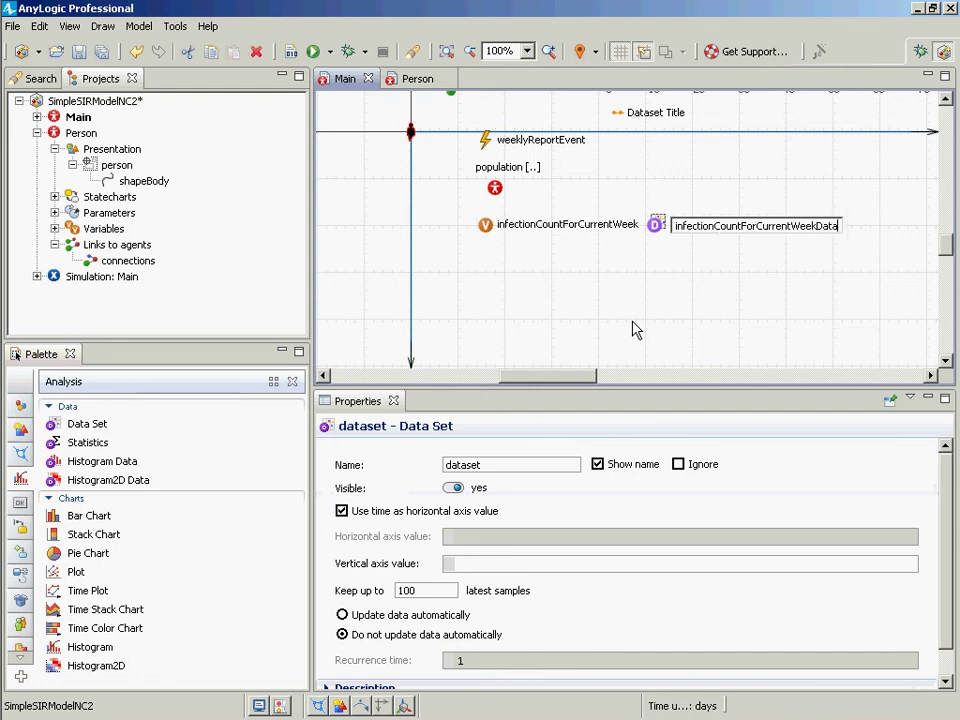
{"action": "key", "text": "Return"}
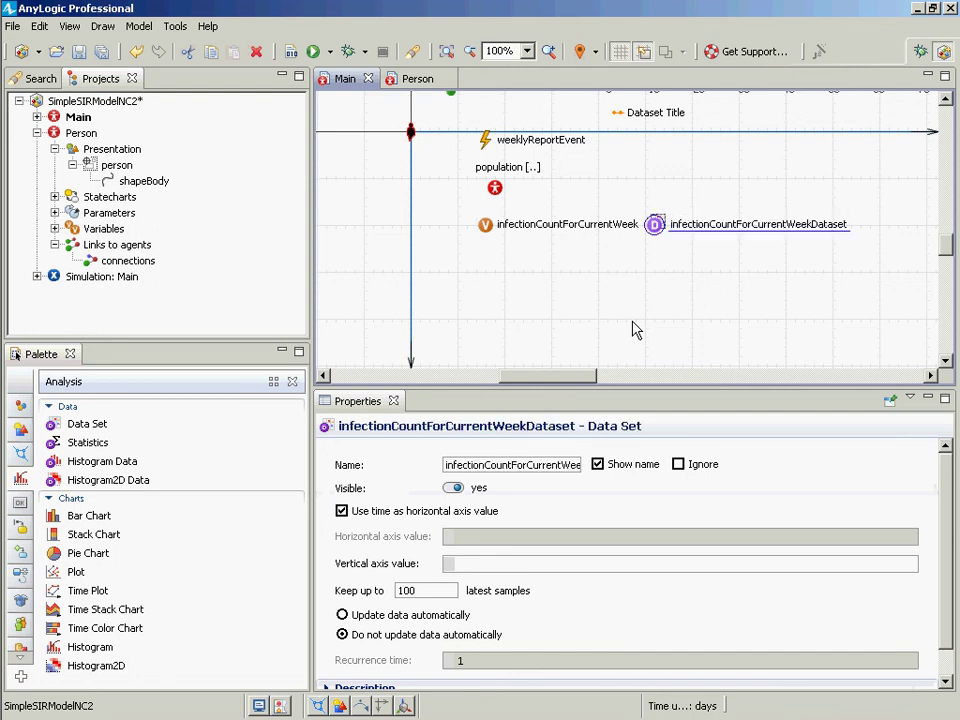
{"action": "key", "text": "ctrl+s"}
{"action": "left_click", "coordinate": [432, 620]}
{"action": "scroll", "coordinate": [437, 636], "scroll_direction": "down", "scroll_amount": 1}
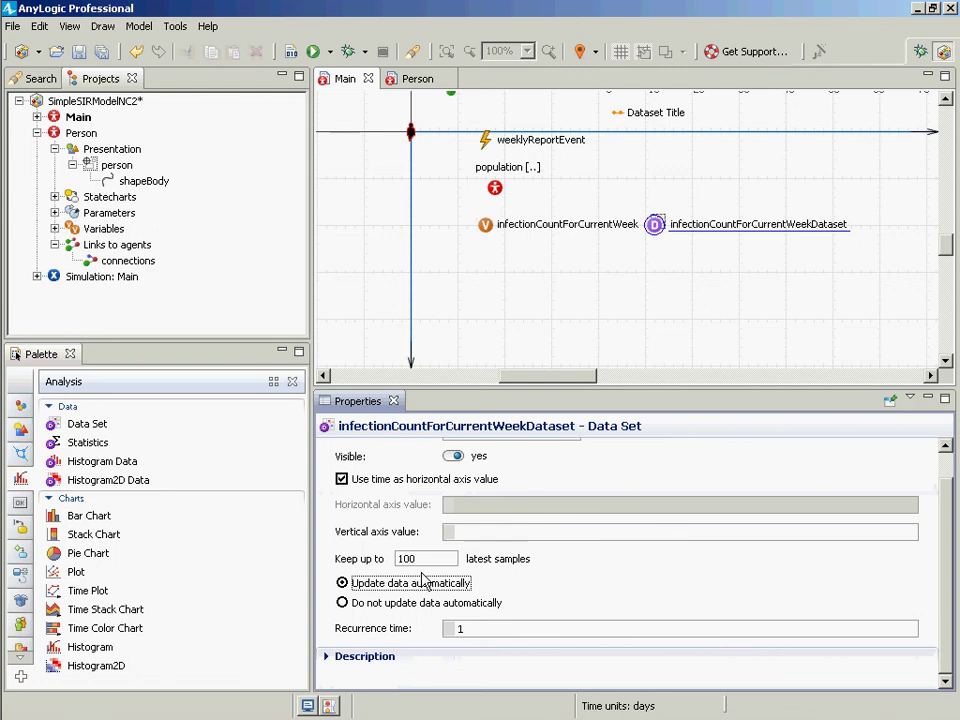
{"action": "double_click", "coordinate": [475, 630]}
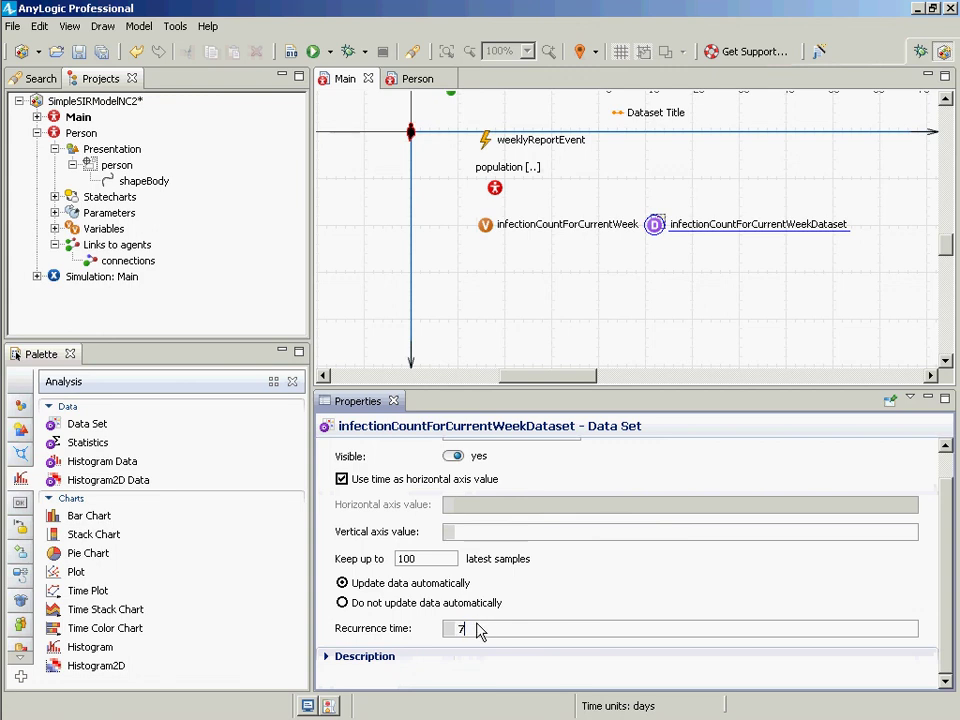
{"action": "type", "text": "7"}
{"action": "key", "text": "BackSpace"}
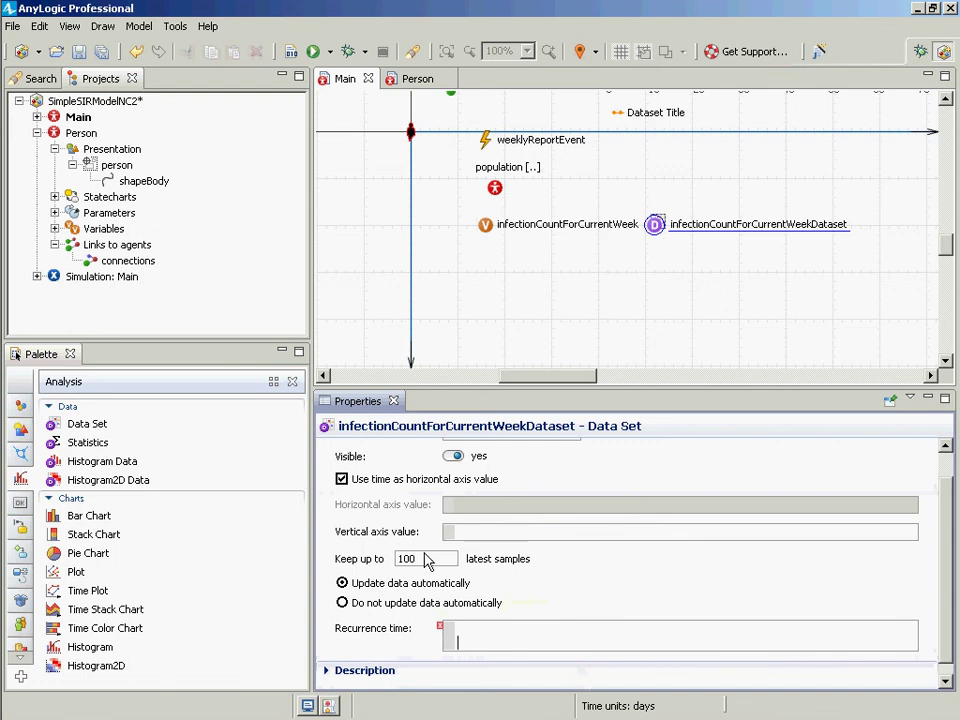
{"action": "left_click", "coordinate": [363, 615]}
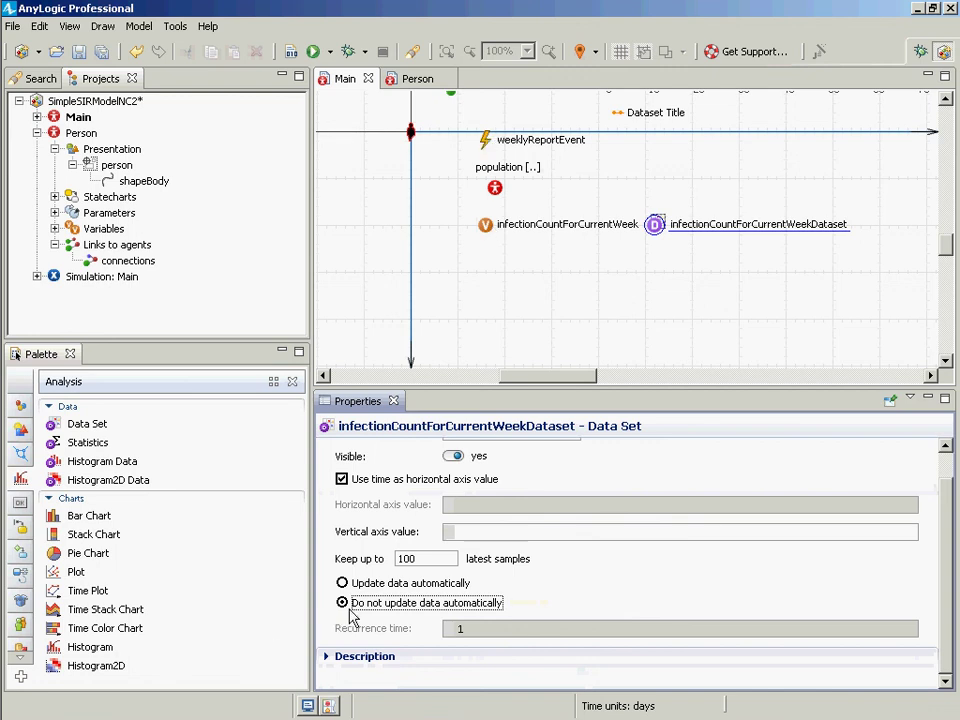
- Set infectionCountForCurrentWeekDataset to keep up to 100000 latest samples and save the model
{"action": "left_click", "coordinate": [452, 563]}
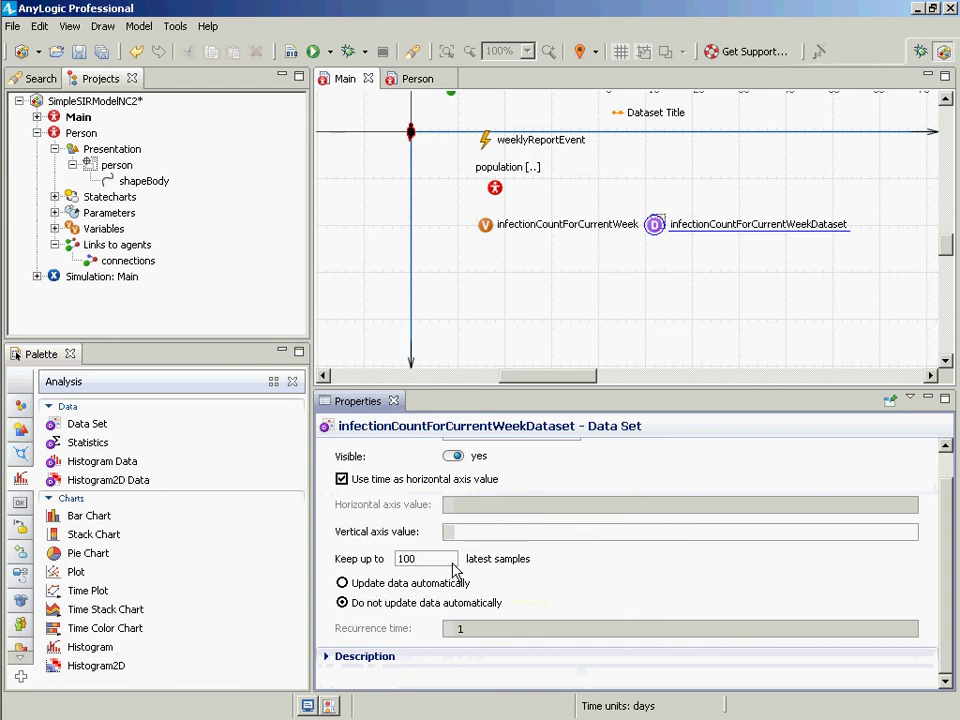
{"action": "type", "text": "000"}
{"action": "key", "text": "ctrl+s"}
- Append infectionCountForCurrentWeekDataset.add as an unfinished new last line in the action code of weeklyReportEvent
{"action": "left_click", "coordinate": [485, 142]}
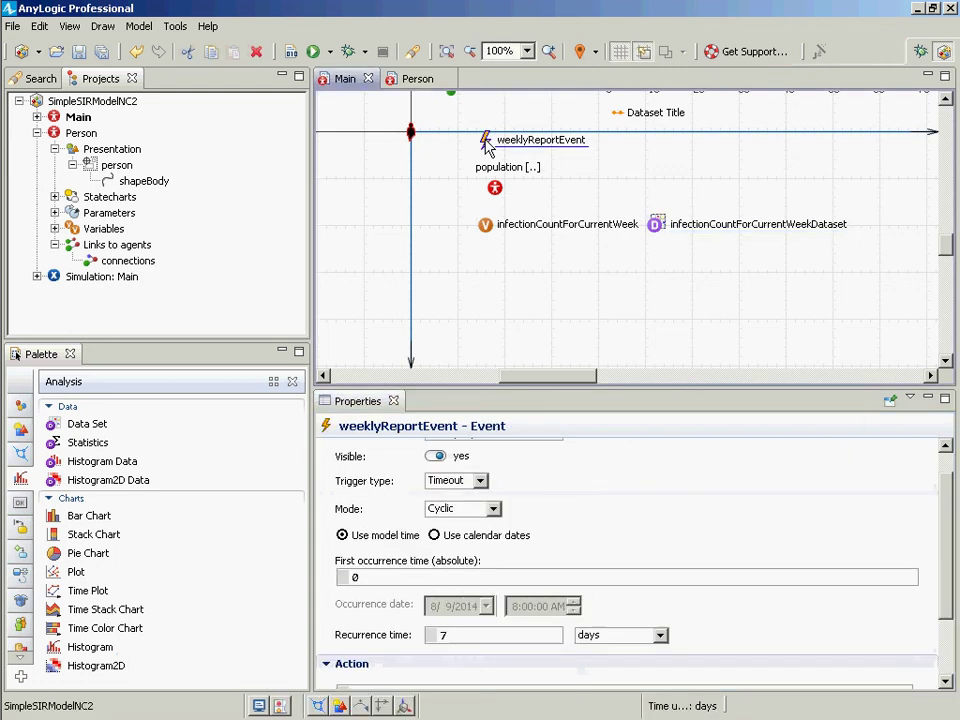
{"action": "left_click", "coordinate": [656, 225]}
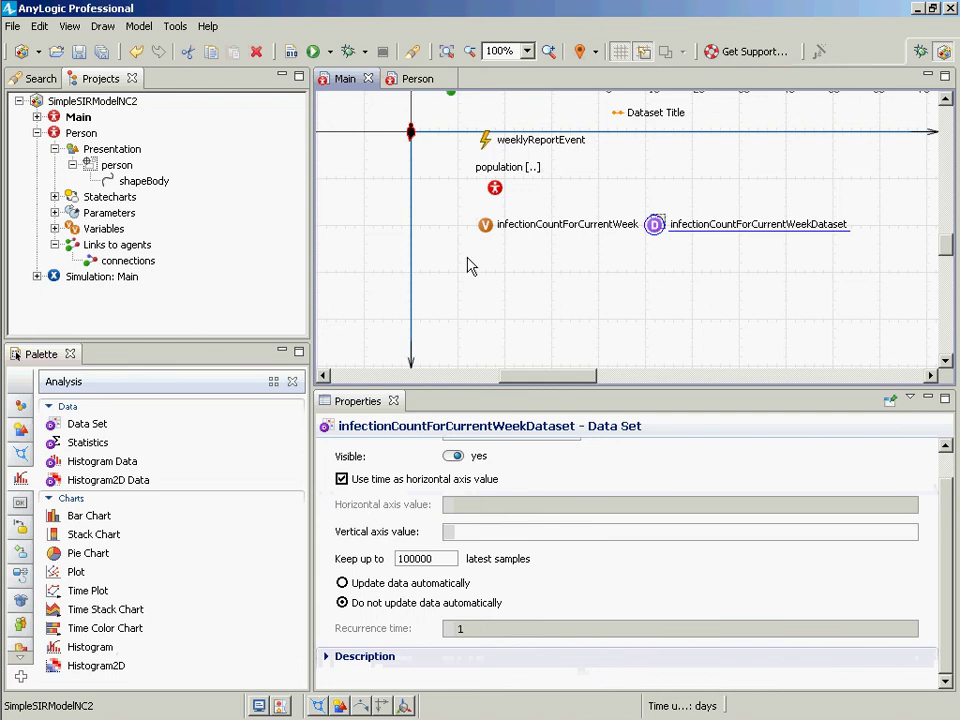
{"action": "left_click", "coordinate": [483, 139]}
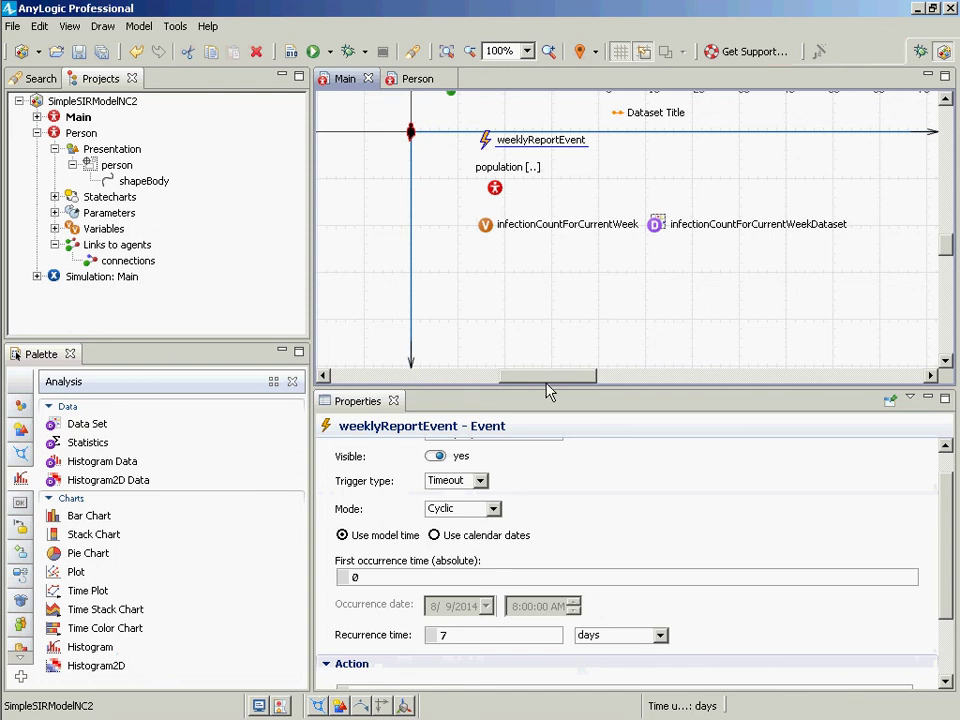
{"action": "left_click_drag", "start_coordinate": [949, 454], "coordinate": [950, 523]}
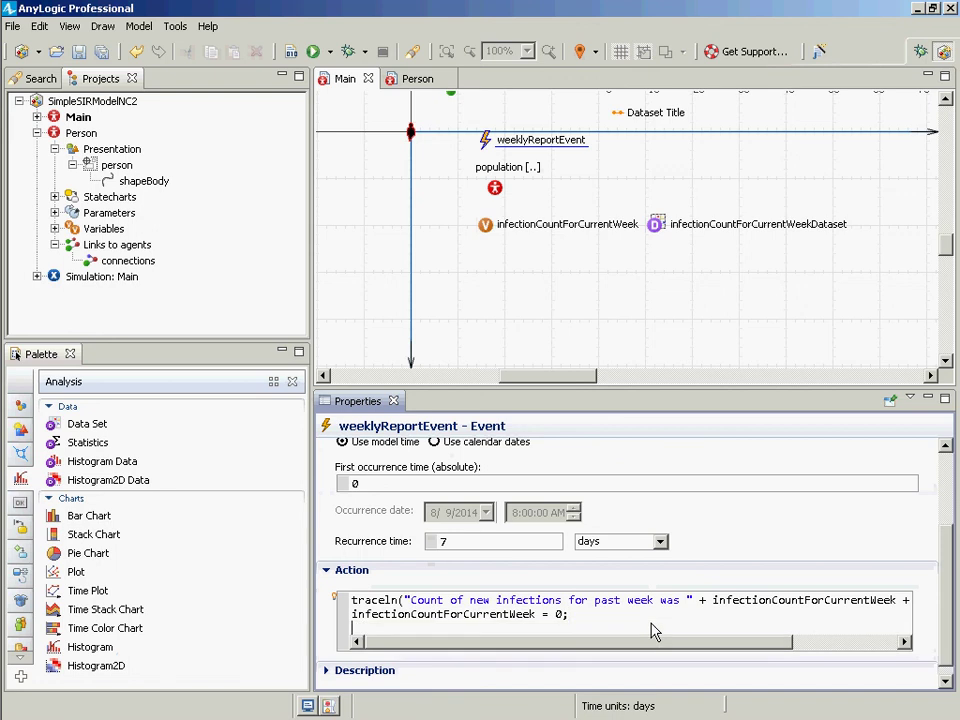
{"action": "type", "text": "infec"}
{"action": "key", "text": "ctrl+space"}
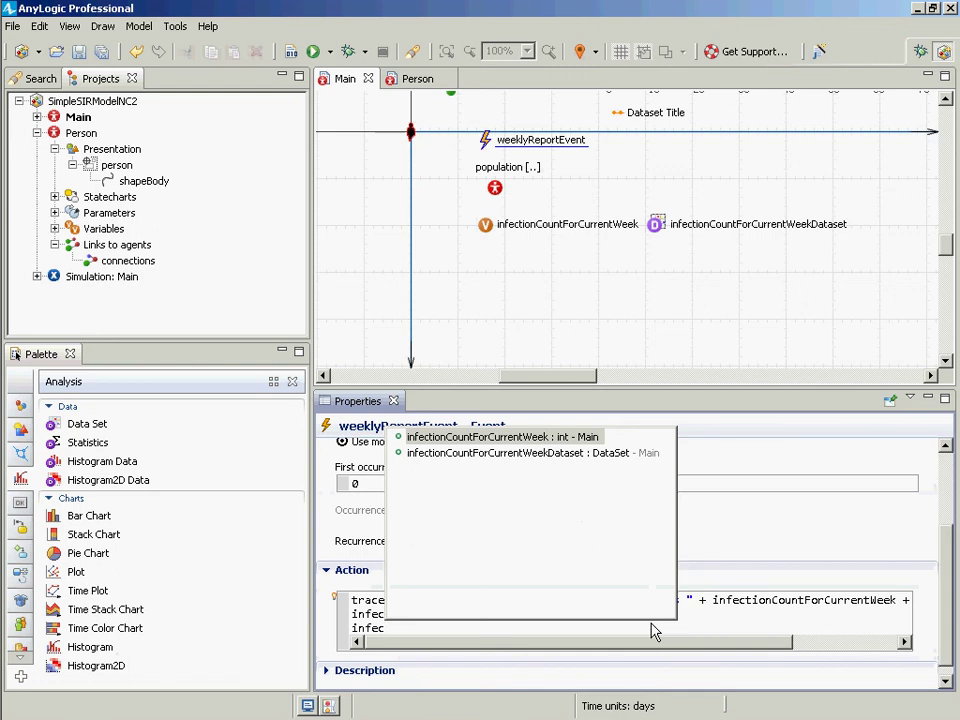
{"action": "key", "text": "Down"}
{"action": "key", "text": "Return"}
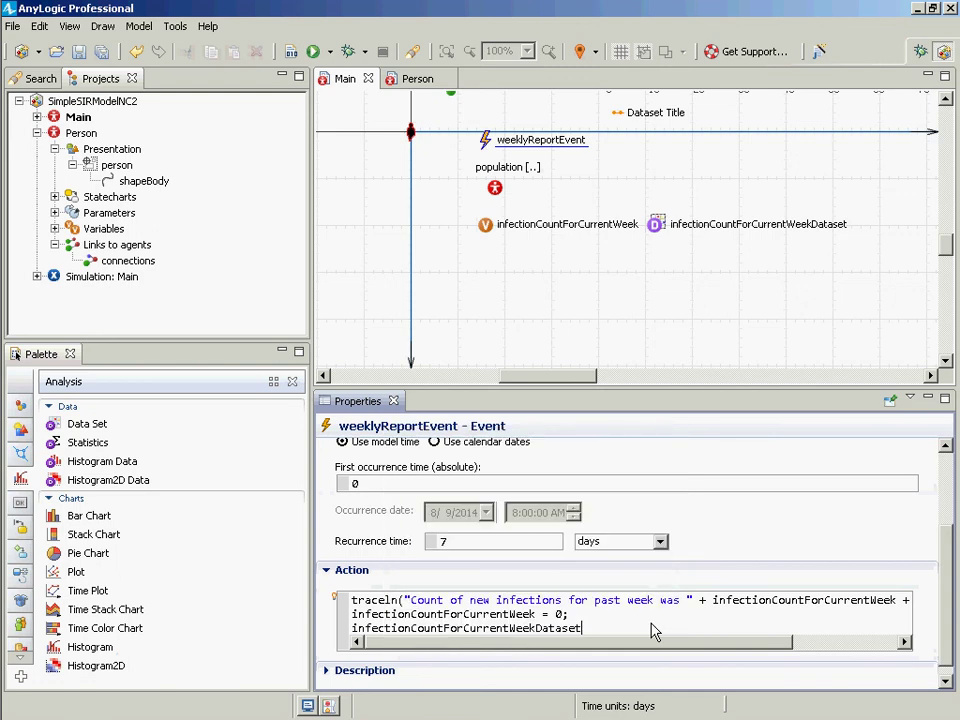
{"action": "type", "text": ".add"}
{"action": "key", "text": "ctrl+space"}
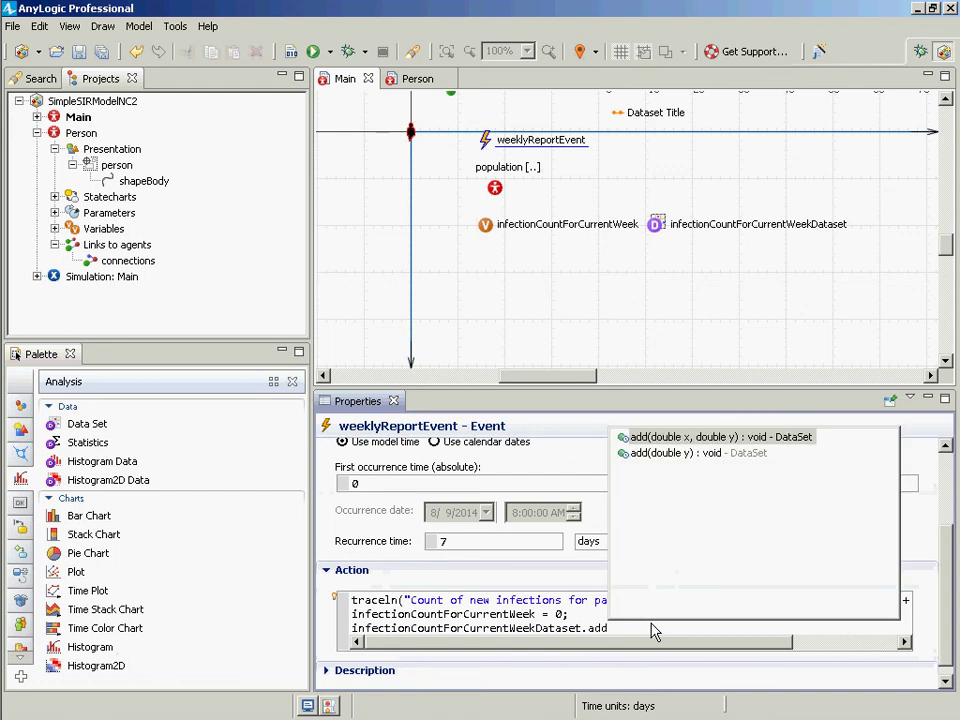
{"action": "key", "text": "Escape"}
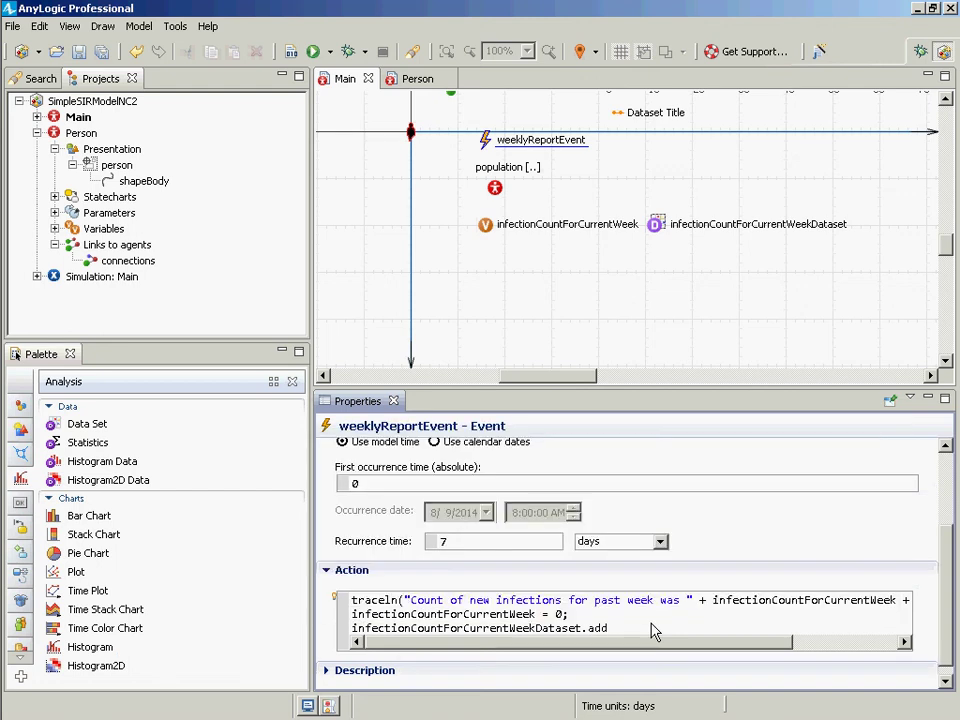
- Move the infectionCountForCurrentWeekDataset.add line above the line that resets infectionCountForCurrentWeek to 0
{"action": "key", "text": "Up"}
{"action": "key", "text": "Down"}
{"action": "key", "text": "Home"}
{"action": "key", "text": "shift+End"}
{"action": "key", "text": "ctrl+x"}
{"action": "key", "text": "Up"}
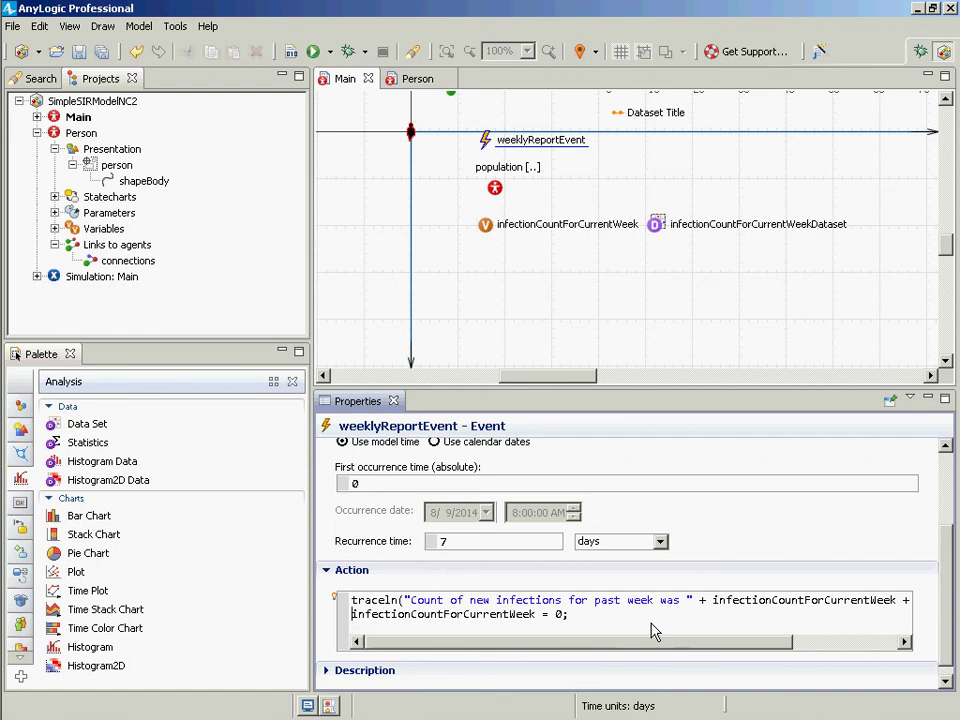
{"action": "key", "text": "ctrl+v"}
{"action": "key", "text": "Return"}
- Complete the data set's add call with infectionCountForCurrentWeek as its argument, ending the statement with a semicolon
{"action": "key", "text": "ctrl+shift+Right"}
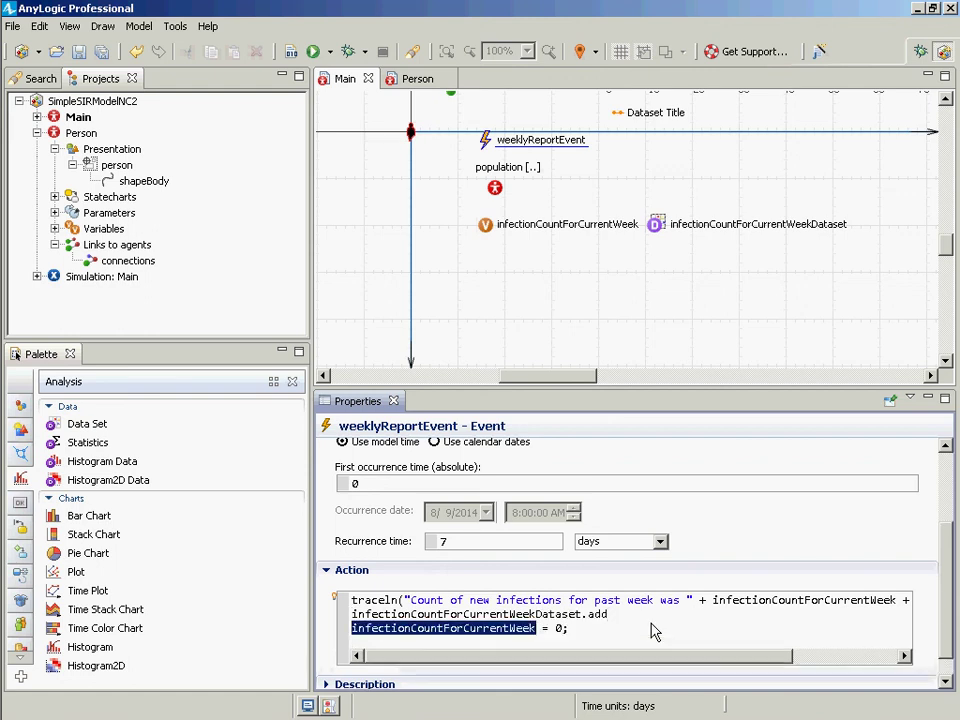
{"action": "key", "text": "Left"}
{"action": "key", "text": "Up"}
{"action": "key", "text": "End"}
{"action": "type", "text": "("}
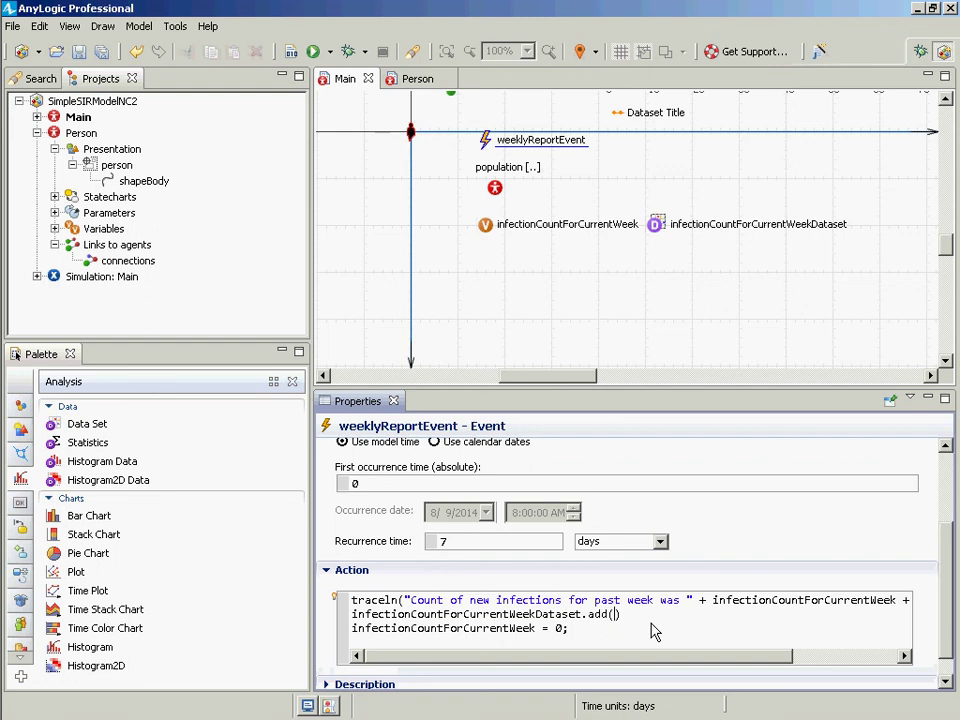
{"action": "key", "text": "ctrl+v"}
{"action": "type", "text": ";"}
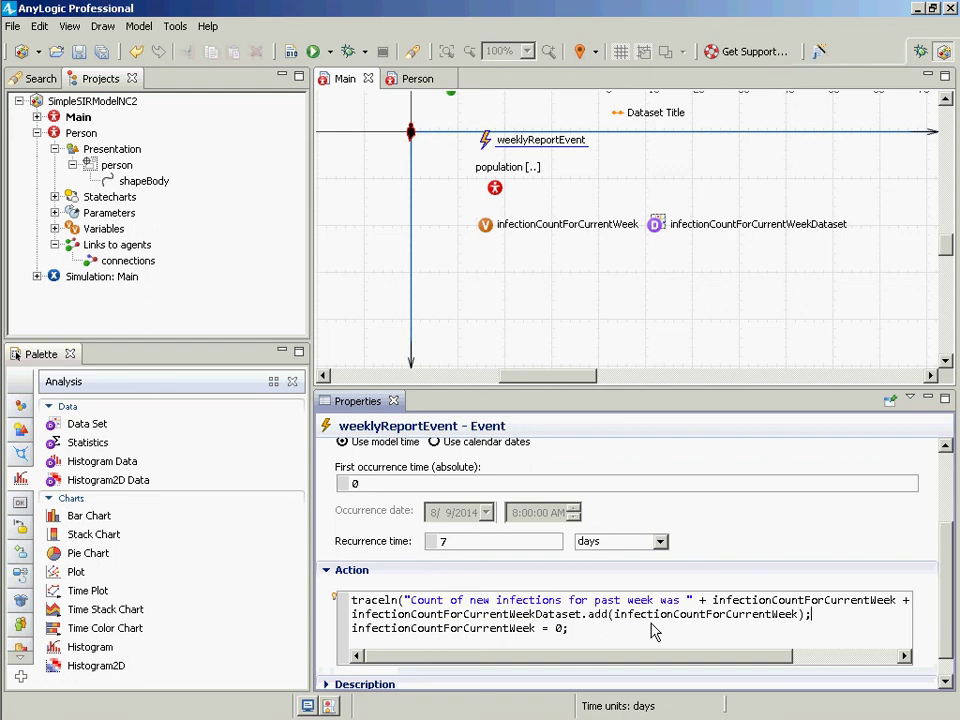
- Copy the whole weeklyReportEvent action code into the untitled Notepad document, replacing its contents
{"action": "key", "text": "ctrl+a"}
{"action": "key", "text": "alt+Tab"}
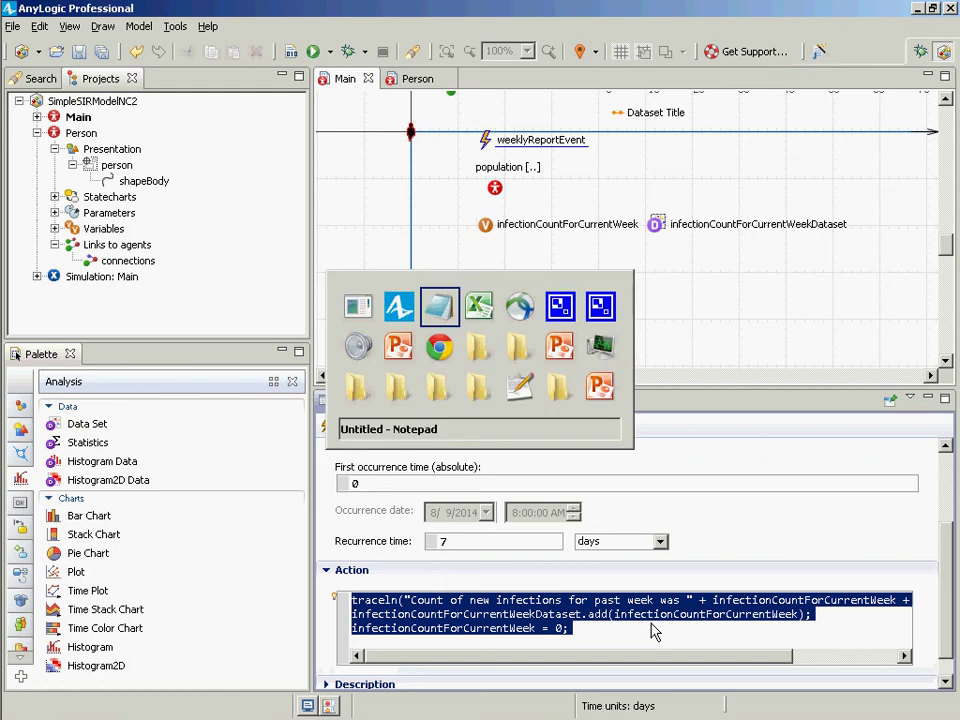
{"action": "key", "text": "alt+shift+Tab"}
{"action": "key", "text": "alt+Tab"}
{"action": "key", "text": "ctrl+a"}
{"action": "key", "text": "ctrl+v"}
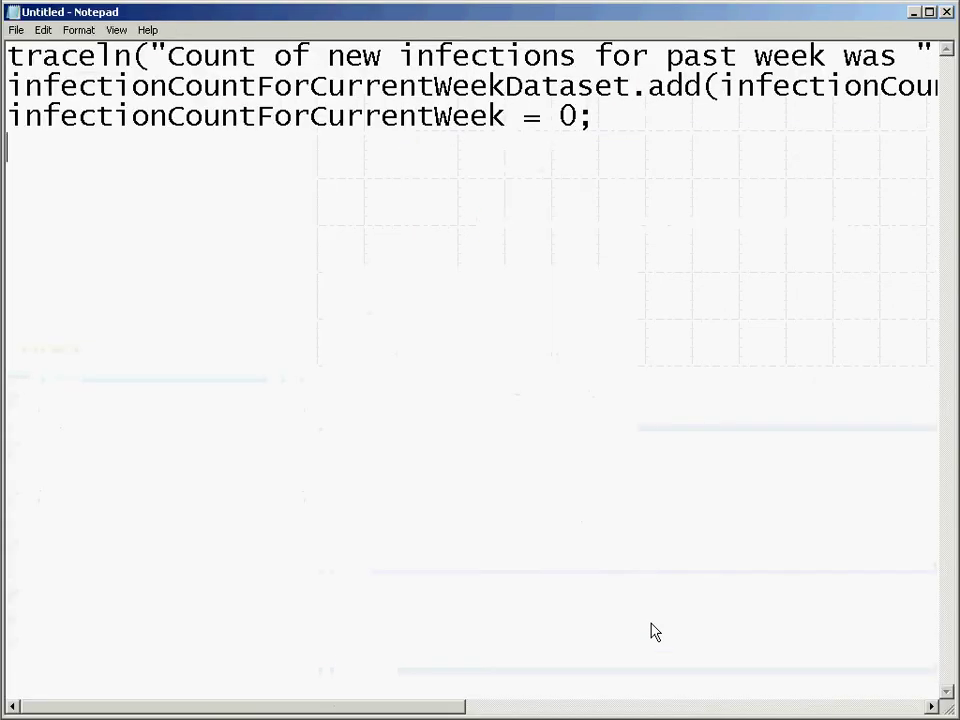
- Examine the three code lines in Notepad, highlighting the traceln report, the data set add call and the counter reset in turn
{"action": "key", "text": "Up"}
{"action": "key", "text": "Up"}
{"action": "key", "text": "Up"}
{"action": "key", "text": "shift+Down"}
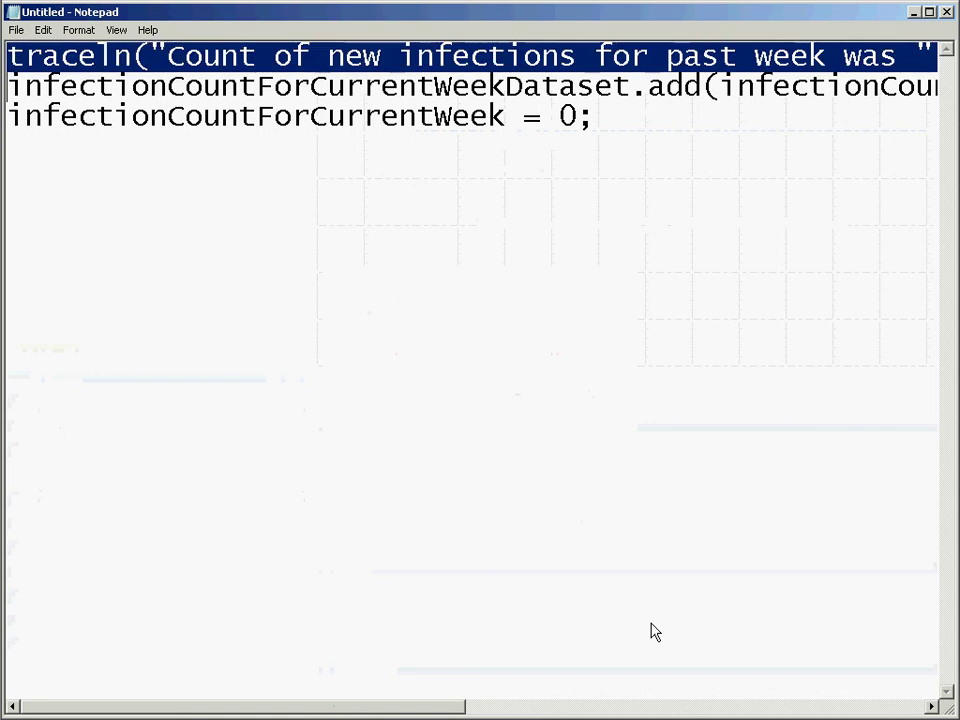
{"action": "key", "text": "Left"}
{"action": "key", "text": "Down"}
{"action": "key", "text": "Home"}
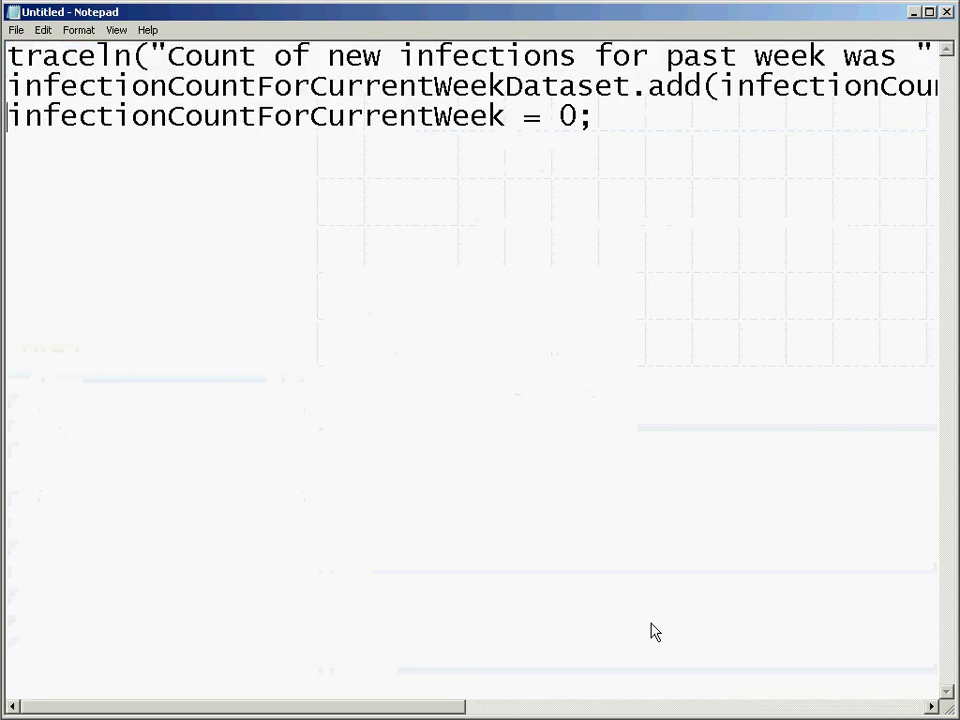
{"action": "key", "text": "ctrl+shift+Right"}
{"action": "key", "text": "ctrl+shift+Right"}
{"action": "key", "text": "ctrl+shift+Right"}
{"action": "key", "text": "shift+End"}
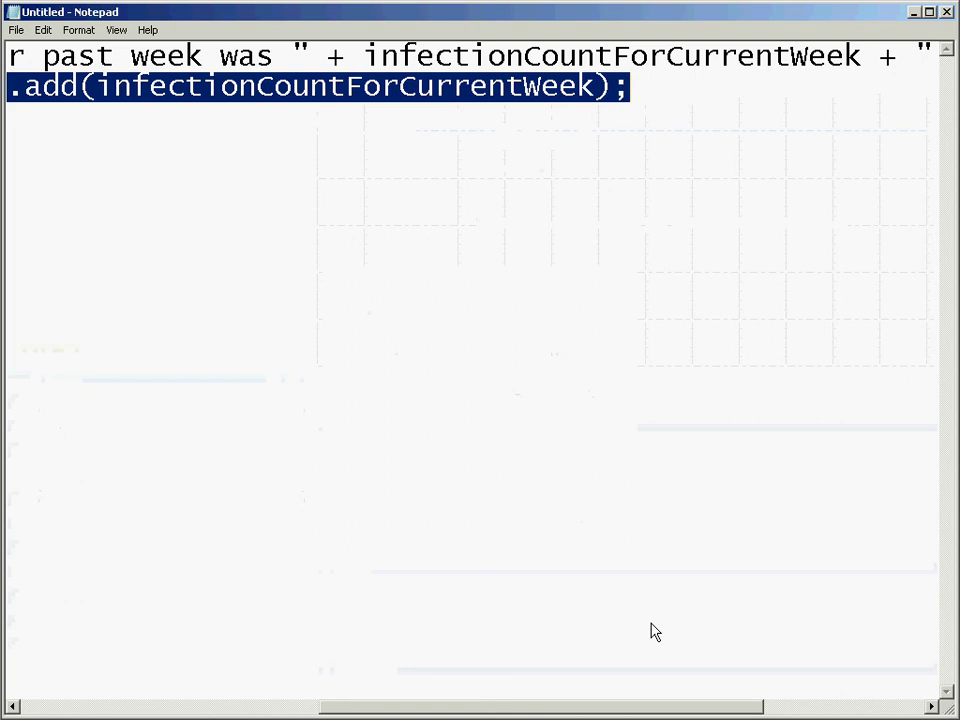
{"action": "key", "text": "Left"}
{"action": "key", "text": "Right"}
{"action": "key", "text": "ctrl+shift+Right"}
{"action": "key", "text": "ctrl+shift+Right"}
{"action": "key", "text": "ctrl+shift+Right"}
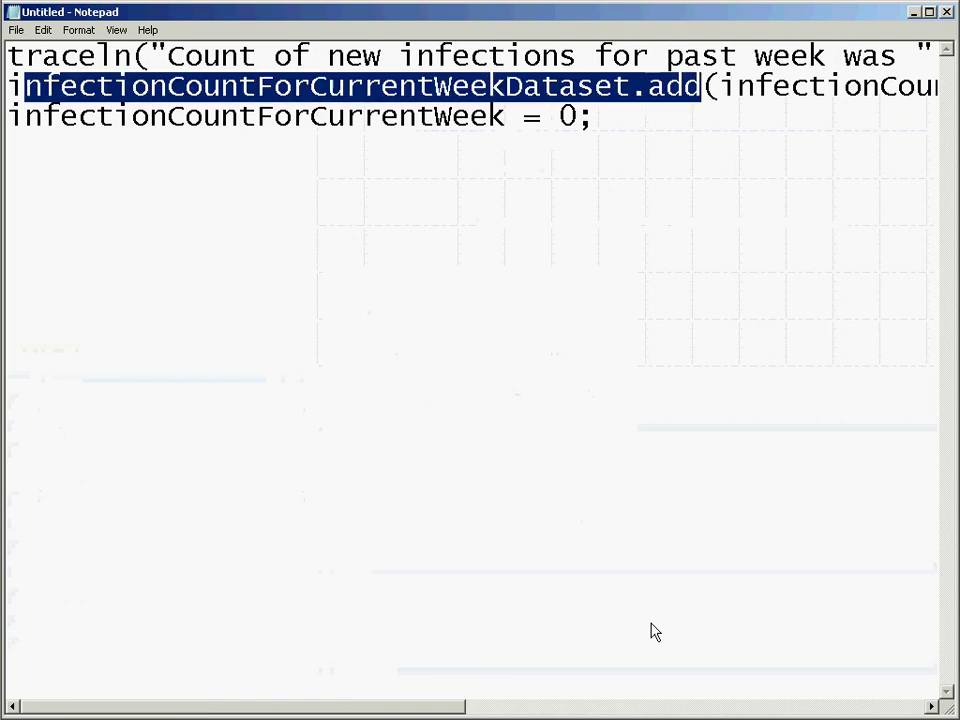
{"action": "key", "text": "Down"}
{"action": "key", "text": "End"}
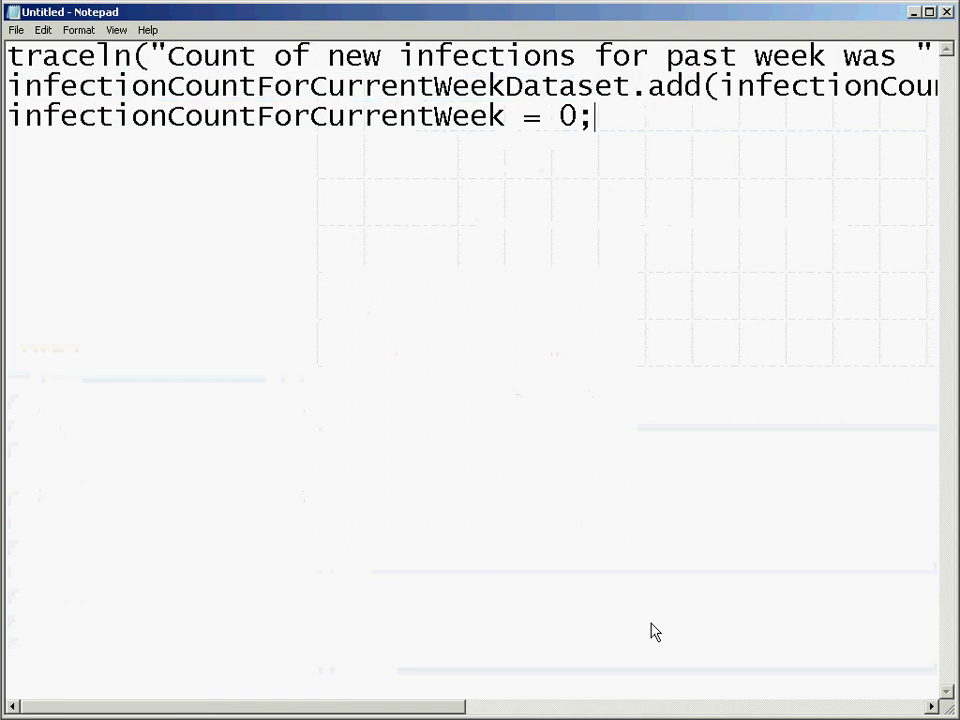
{"action": "key", "text": "ctrl+Left"}
{"action": "key", "text": "ctrl+Left"}
{"action": "key", "text": "shift+Home"}
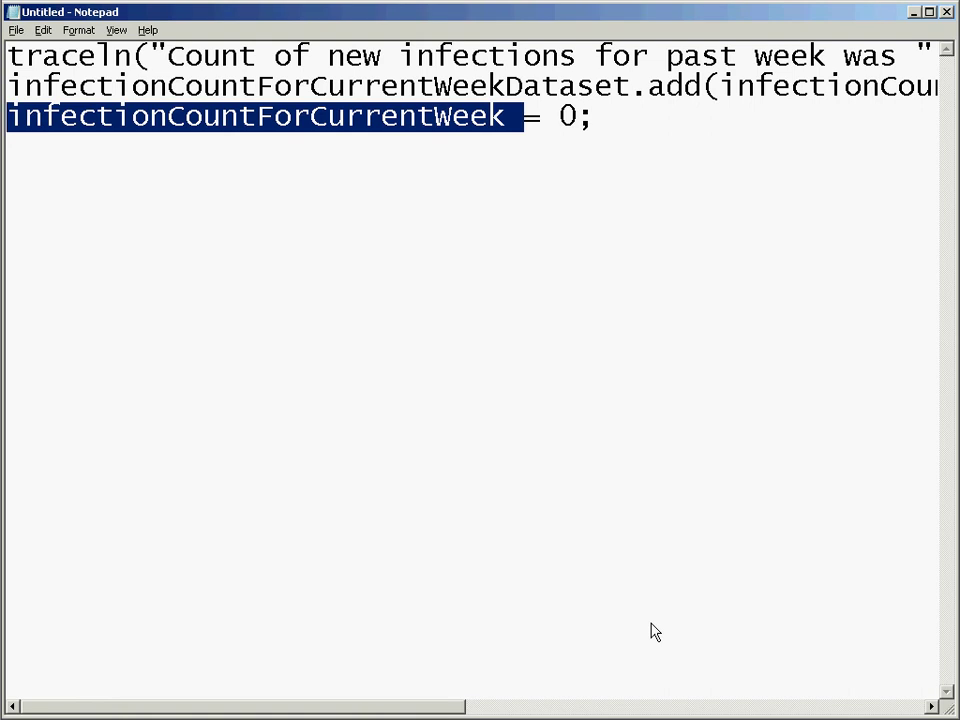
- Switch back to AnyLogic, show the General palette elements and save the model
{"action": "key", "text": "alt+Tab"}
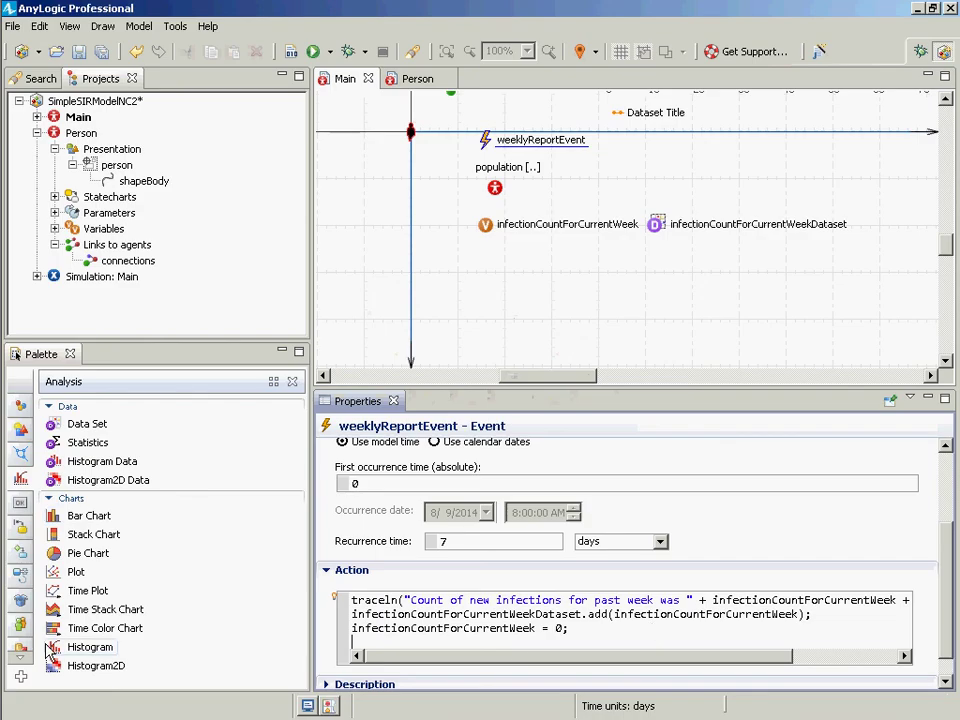
{"action": "mouse_move", "coordinate": [22, 486]}
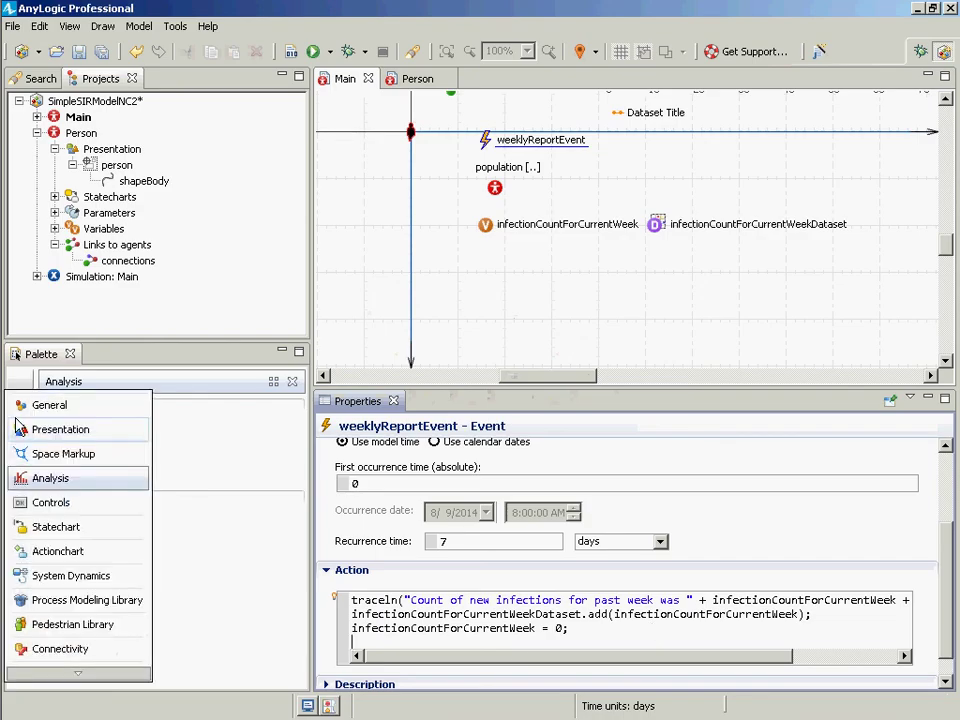
{"action": "left_click", "coordinate": [32, 402]}
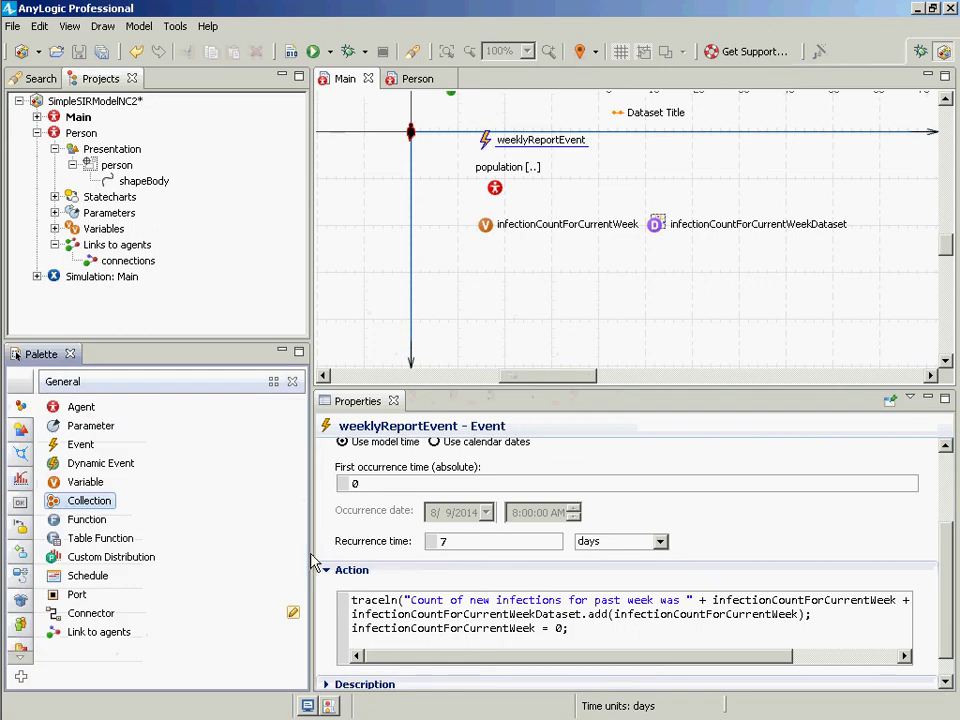
{"action": "left_click", "coordinate": [410, 601]}
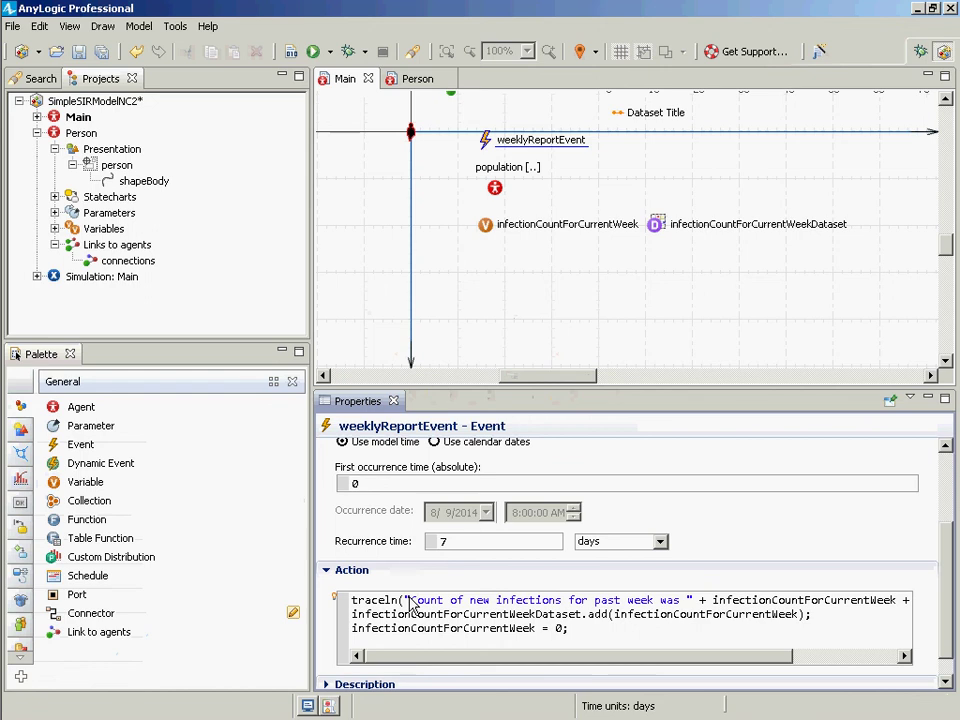
{"action": "key", "text": "ctrl+s"}
{"action": "key", "text": "ctrl+s"}
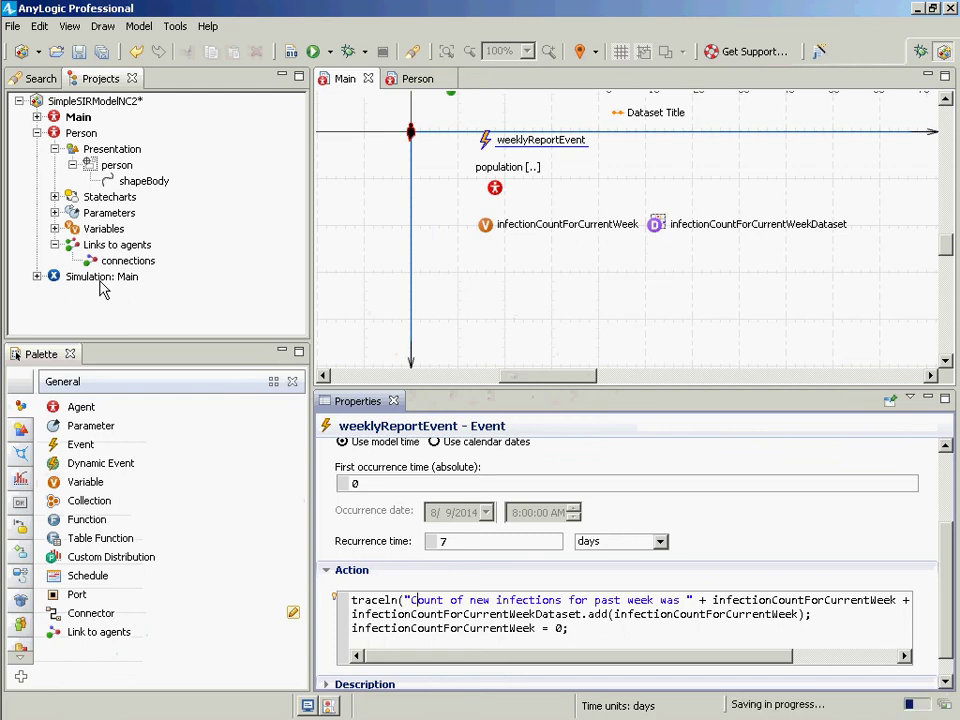
- Launch the Simulation: Main experiment and start the model run
{"action": "left_click", "coordinate": [101, 281]}
{"action": "right_click", "coordinate": [101, 281]}
{"action": "left_click", "coordinate": [133, 486]}
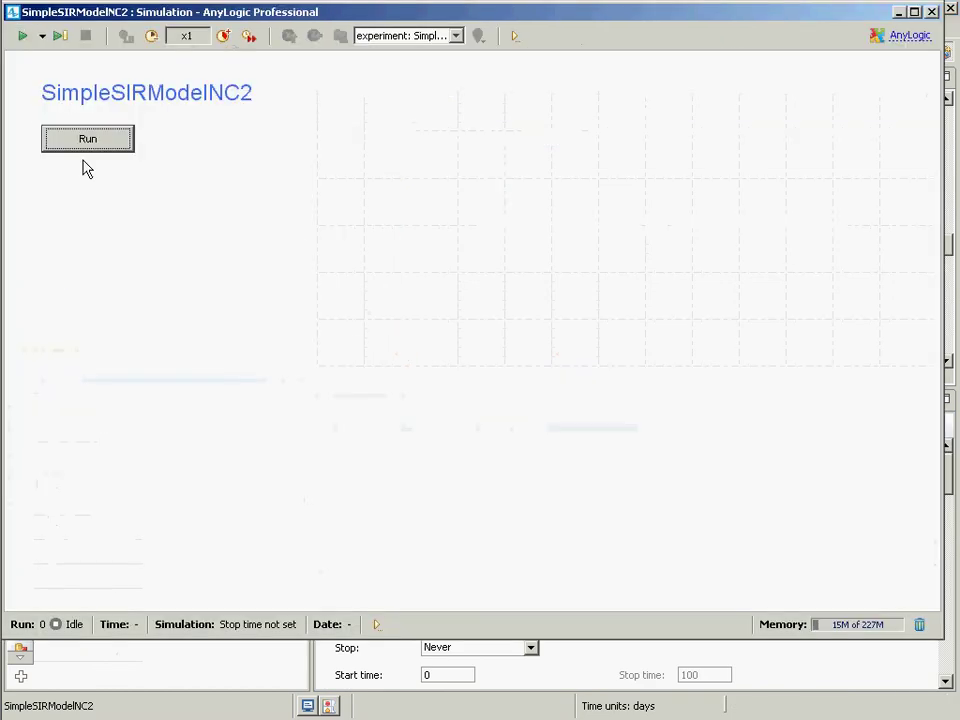
{"action": "left_click", "coordinate": [89, 142]}
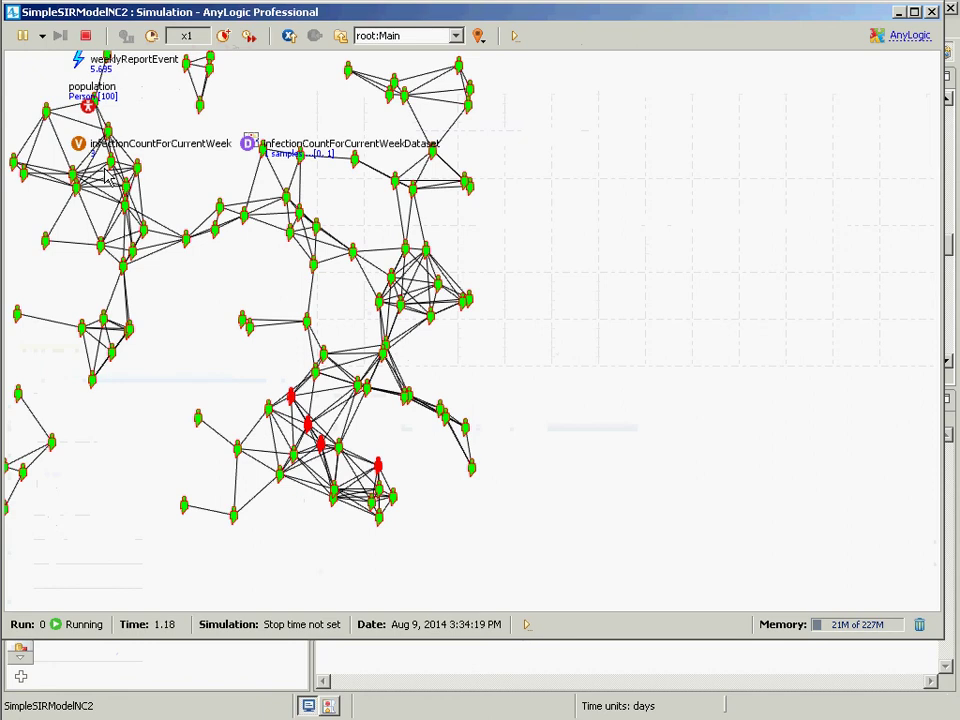
- Switch to Notepad and break the traceln statement onto a new indented line before "+ infectionCountForCurrentWeek"
{"action": "key", "text": "alt+Tab"}
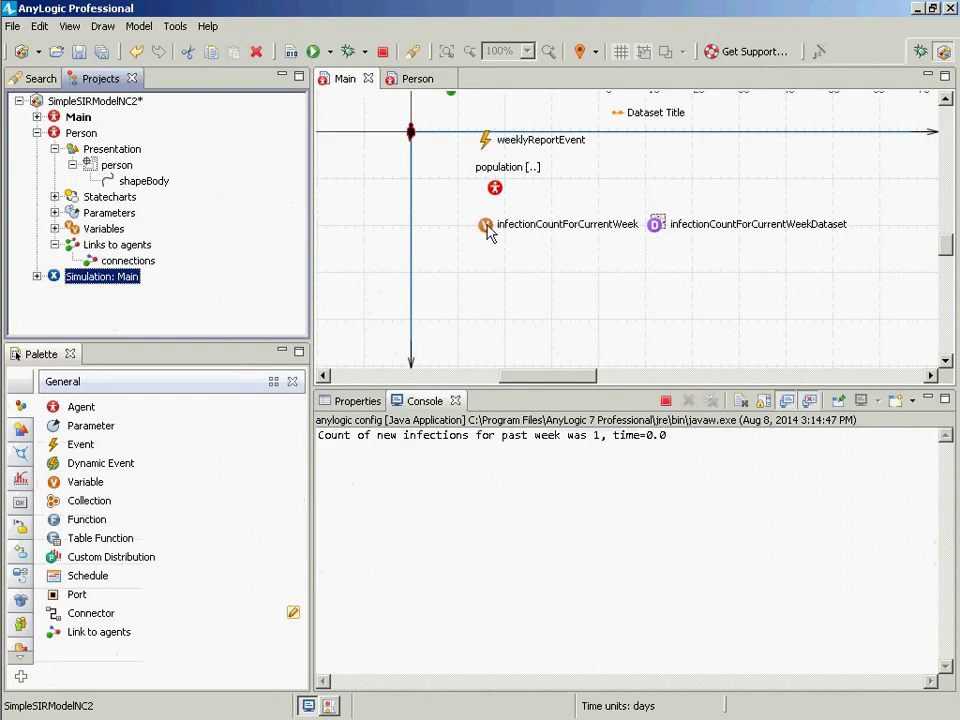
{"action": "key", "text": "alt+Tab"}
{"action": "key", "text": "alt+Tab"}
{"action": "key", "text": "alt+Tab"}
{"action": "key", "text": "alt+Tab"}
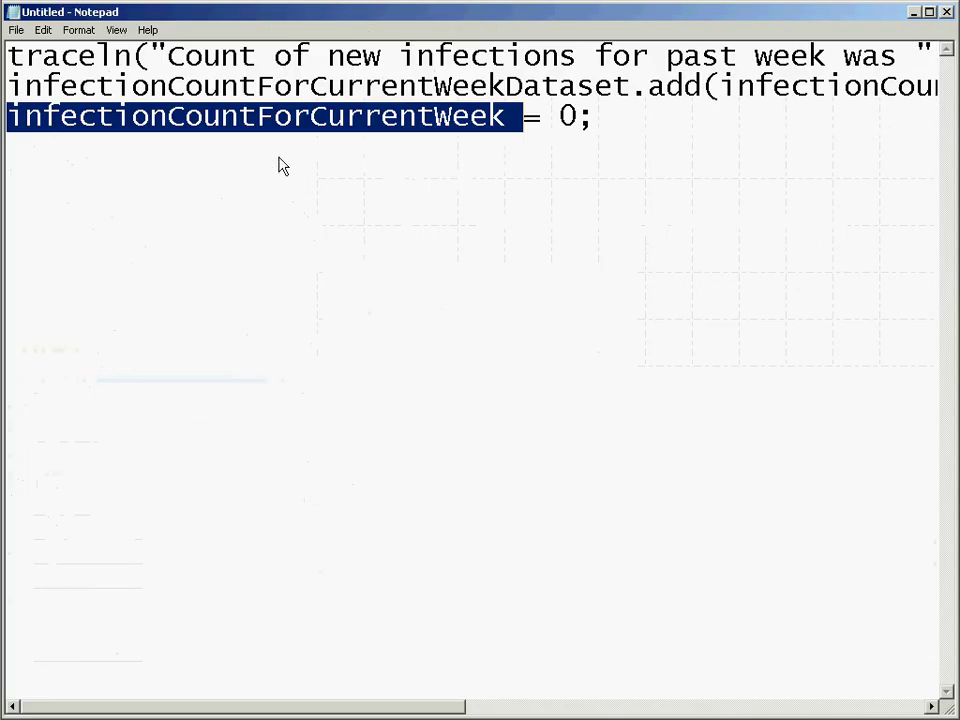
{"action": "key", "text": "Up"}
{"action": "key", "text": "Up"}
{"action": "key", "text": "ctrl+Right"}
{"action": "key", "text": "ctrl+Right"}
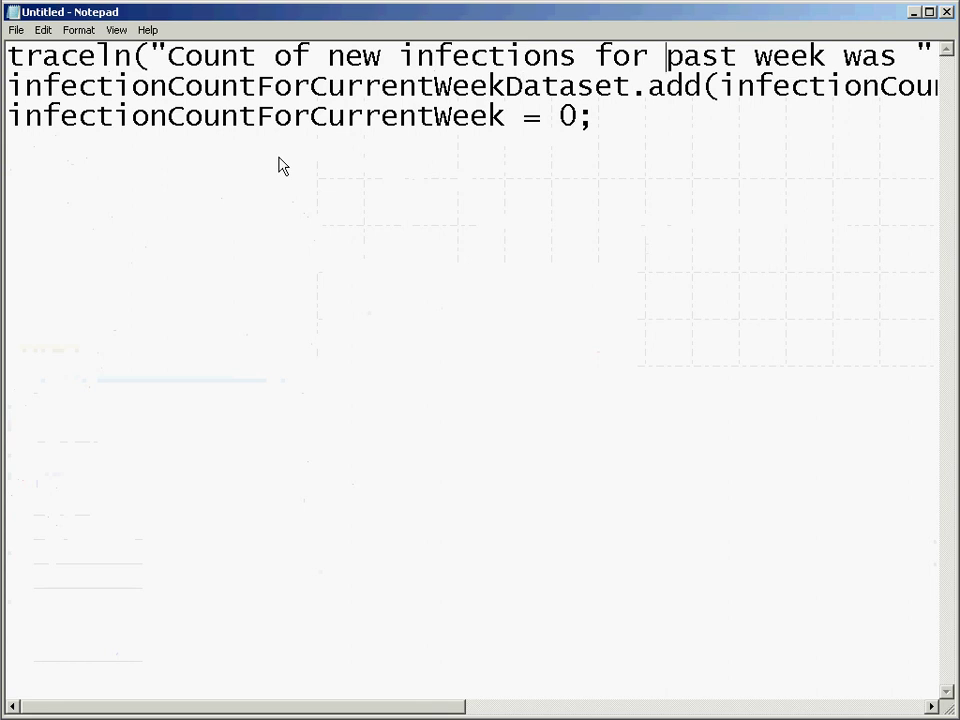
{"action": "key", "text": "ctrl+Left"}
{"action": "key", "text": "ctrl+Right"}
{"action": "key", "text": "ctrl+Right"}
{"action": "key", "text": "ctrl+Right"}
{"action": "key", "text": "ctrl+Right"}
{"action": "key", "text": "ctrl+Right"}
{"action": "key", "text": "ctrl+Left"}
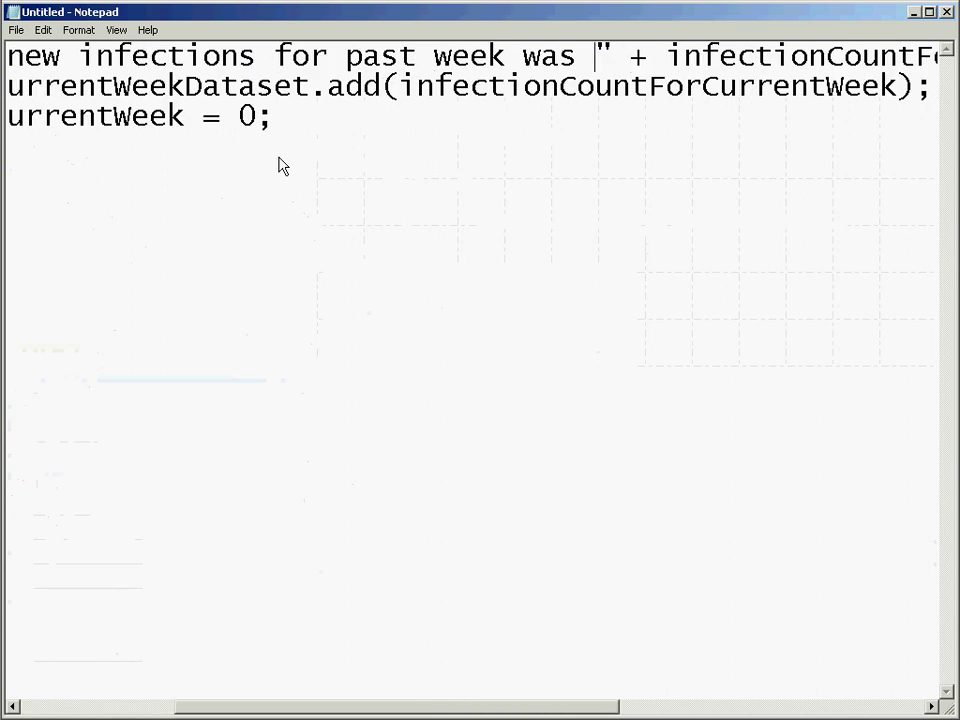
{"action": "key", "text": "ctrl+Right"}
{"action": "key", "text": "Return"}
{"action": "key", "text": "Tab"}
- Break the traceln statement again onto another indented line before the ", time=" part
{"action": "key", "text": "ctrl+Right"}
{"action": "key", "text": "ctrl+Right"}
{"action": "key", "text": "ctrl+Right"}
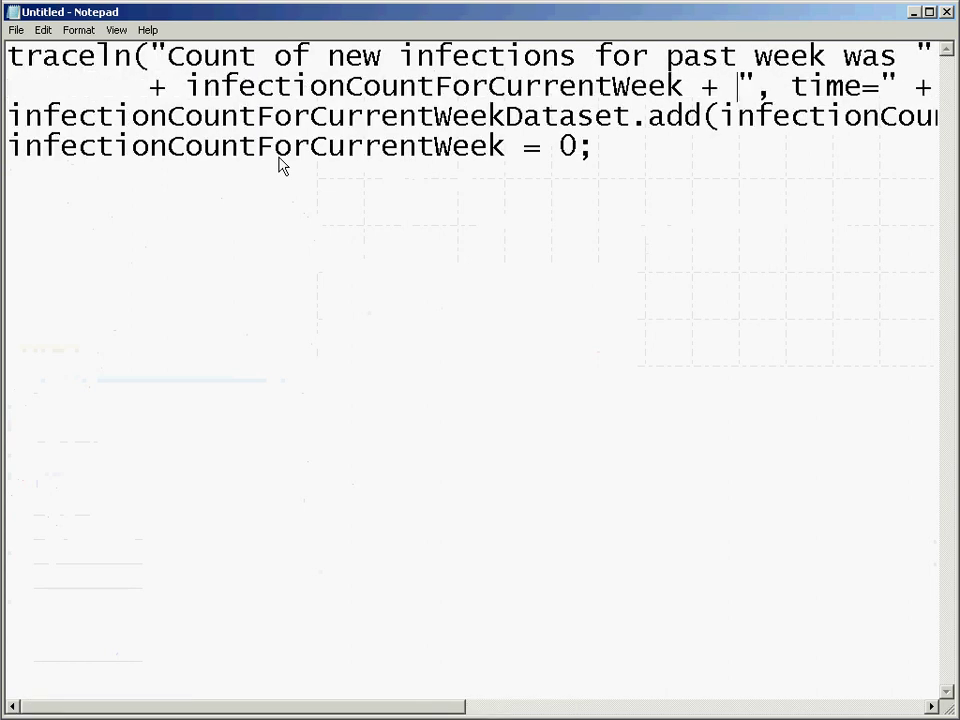
{"action": "key", "text": "ctrl+Right"}
{"action": "key", "text": "ctrl+Left"}
{"action": "key", "text": "ctrl+Left"}
{"action": "key", "text": "Return"}
{"action": "key", "text": "Tab"}
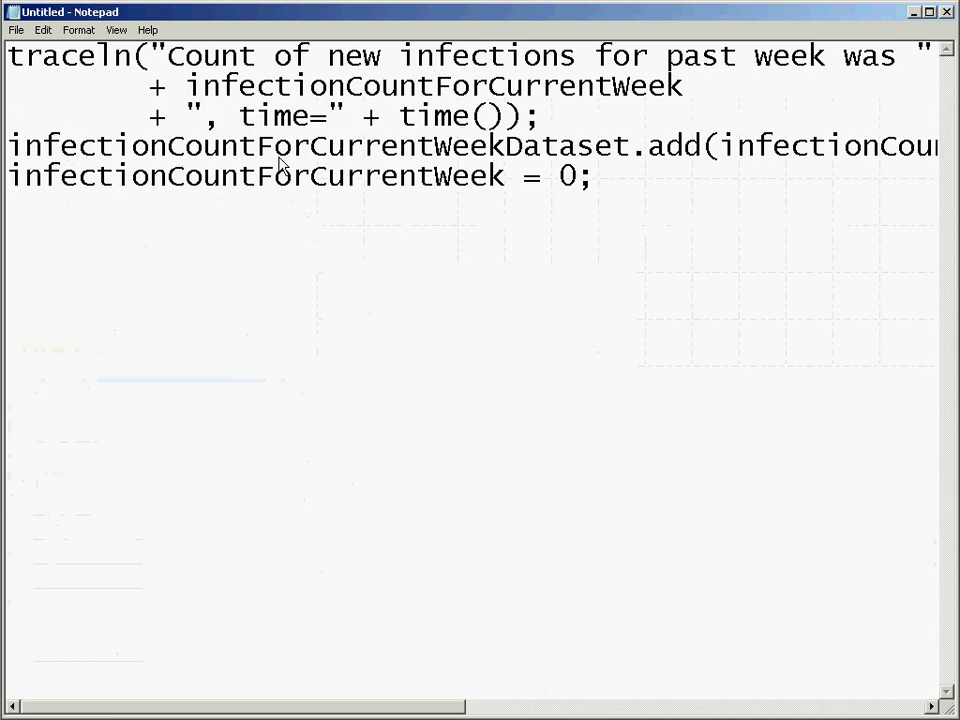
- Switch to the running AnyLogic simulation, open the inspection window of infectionCountForCurrentWeekDataset and enlarge it to show both columns
{"action": "key", "text": "alt+Tab"}
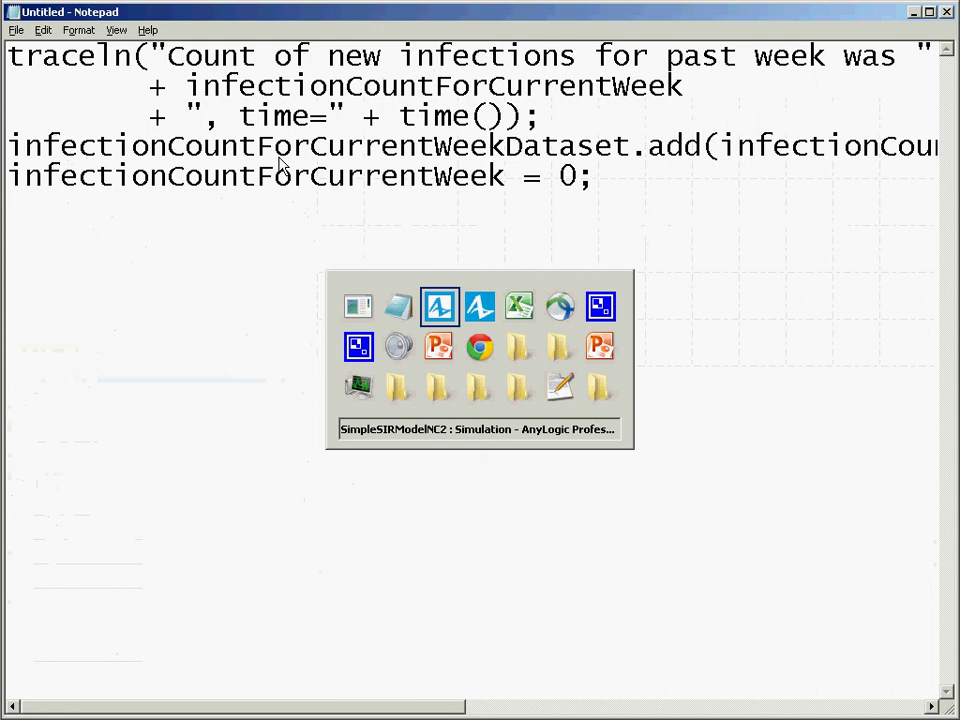
{"action": "key", "text": "alt+Tab"}
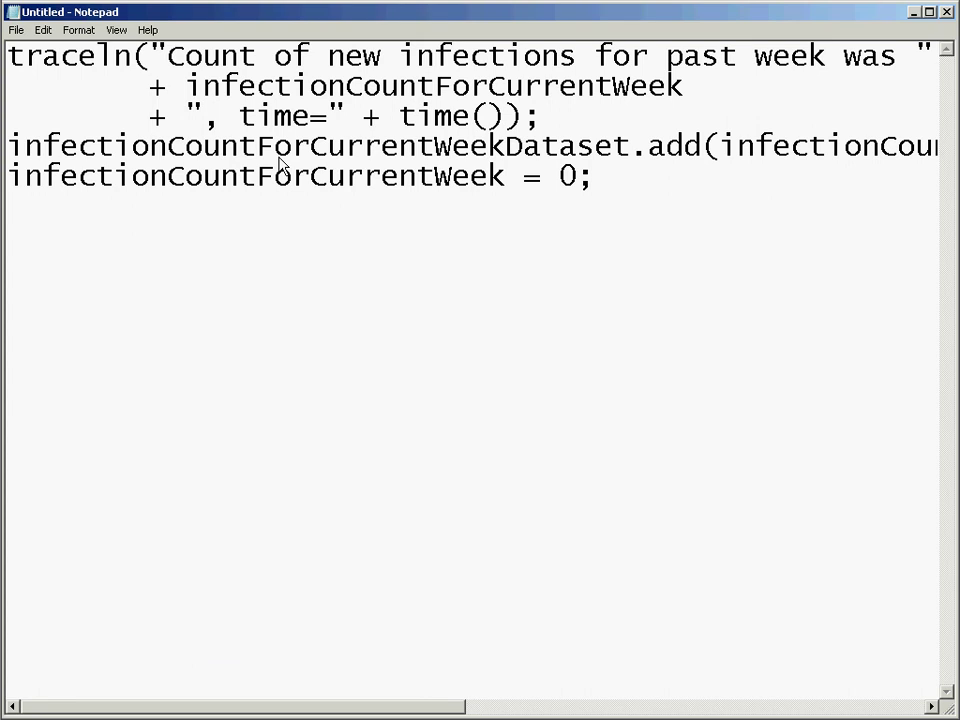
{"action": "key", "text": "Tab"}
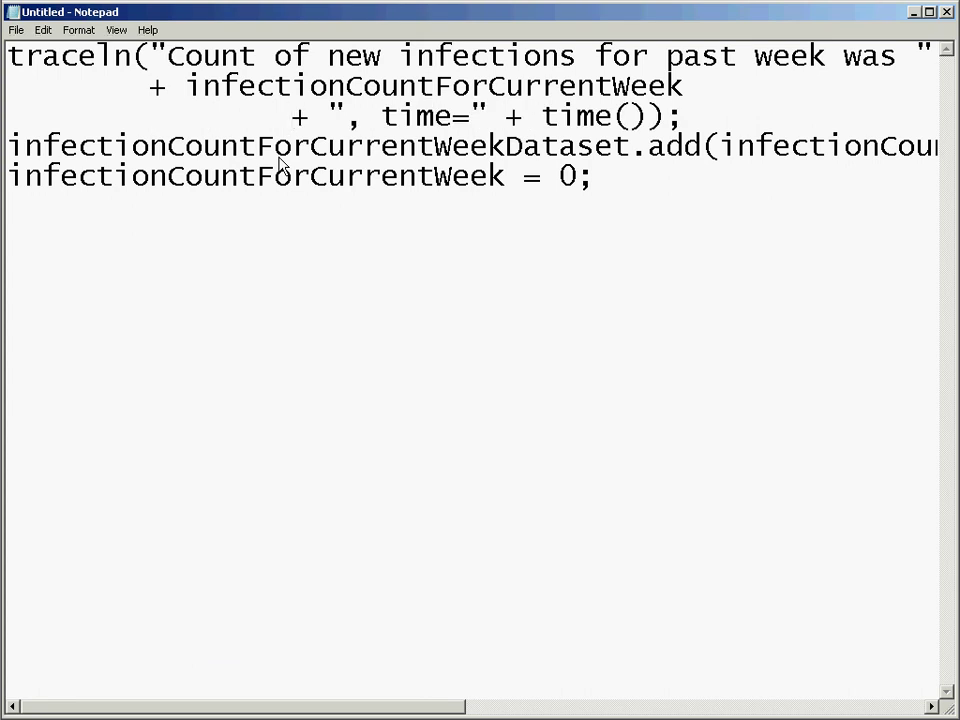
{"action": "key", "text": "BackSpace"}
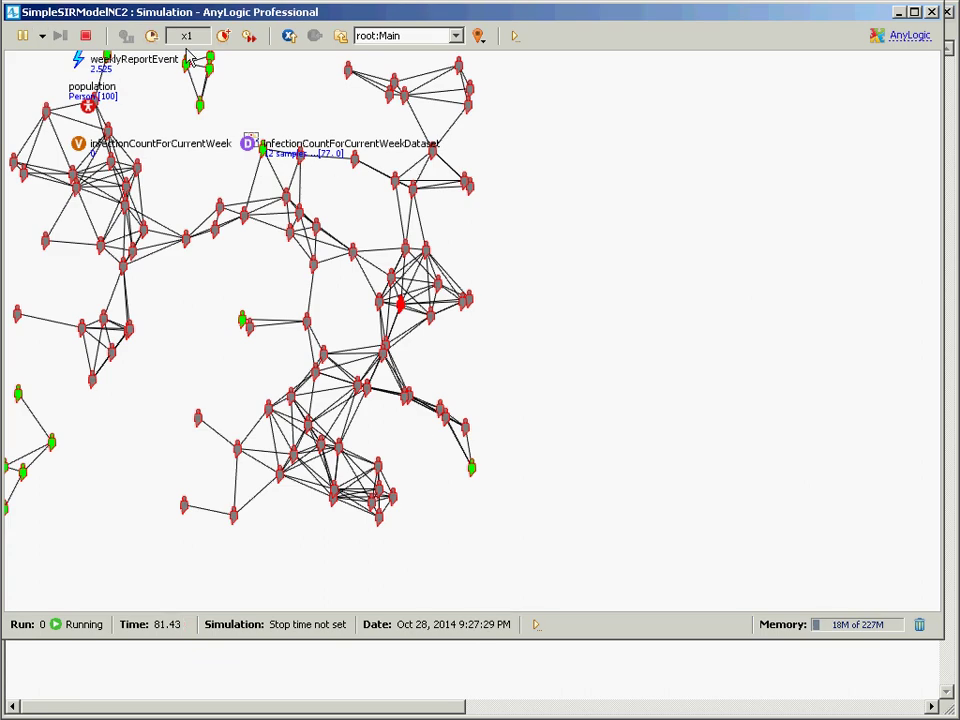
{"action": "left_click", "coordinate": [249, 145]}
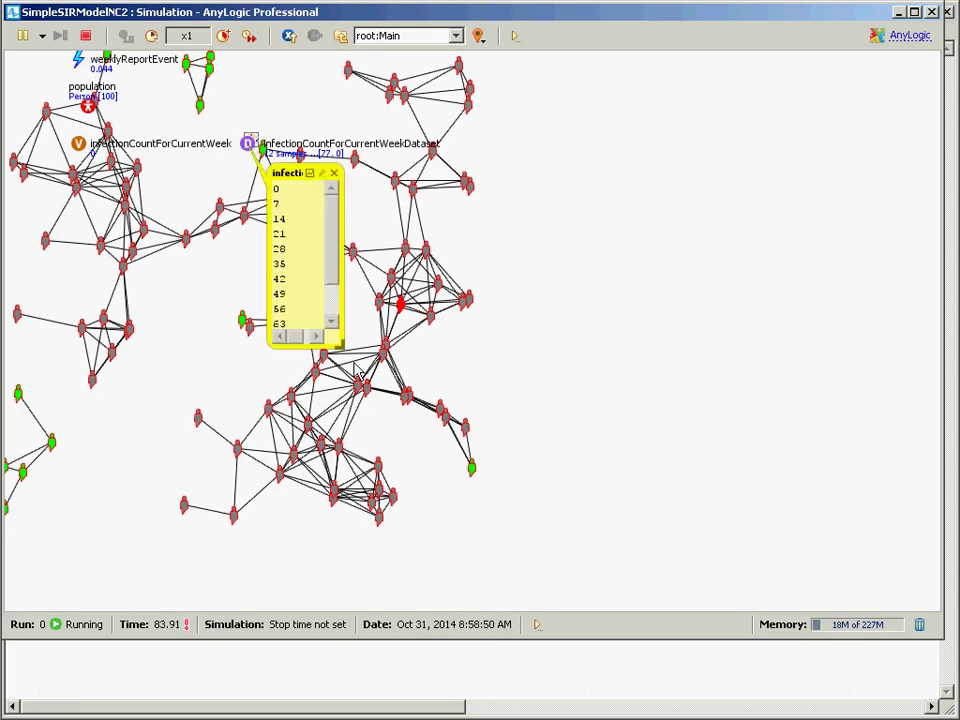
{"action": "left_click_drag", "start_coordinate": [338, 344], "coordinate": [706, 466]}
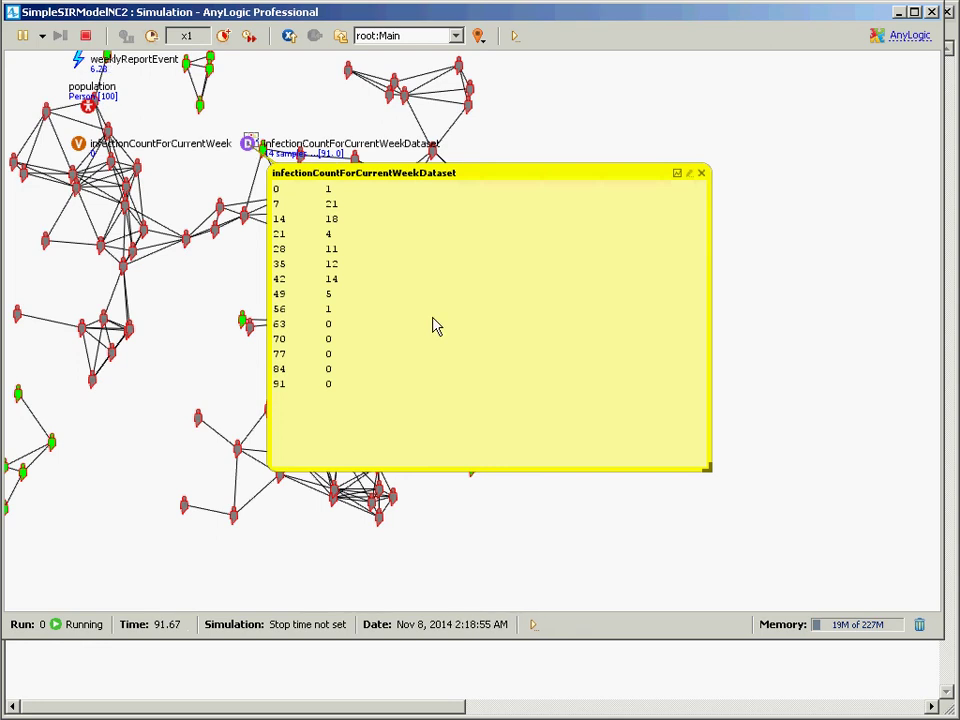
- Speed the simulation run up to x10
{"action": "left_click", "coordinate": [224, 35]}
{"action": "left_click", "coordinate": [224, 35]}
{"action": "left_click", "coordinate": [224, 35]}
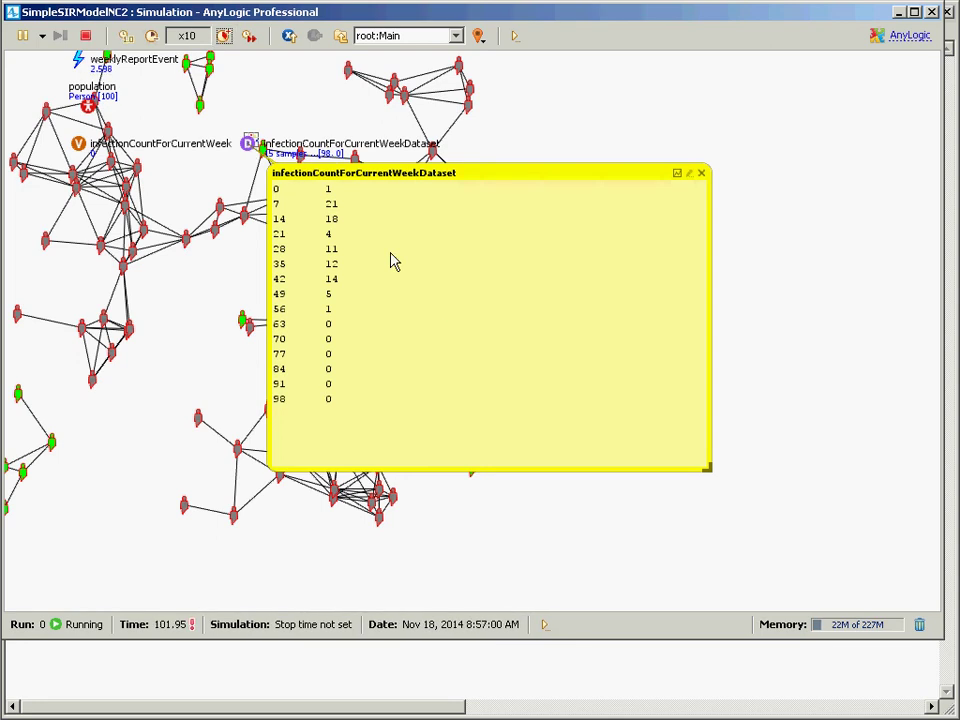
- Copy the contents of infectionCountForCurrentWeekDataset and paste them into Sheet3 of the Excel workbook Book2
{"action": "right_click", "coordinate": [405, 300]}
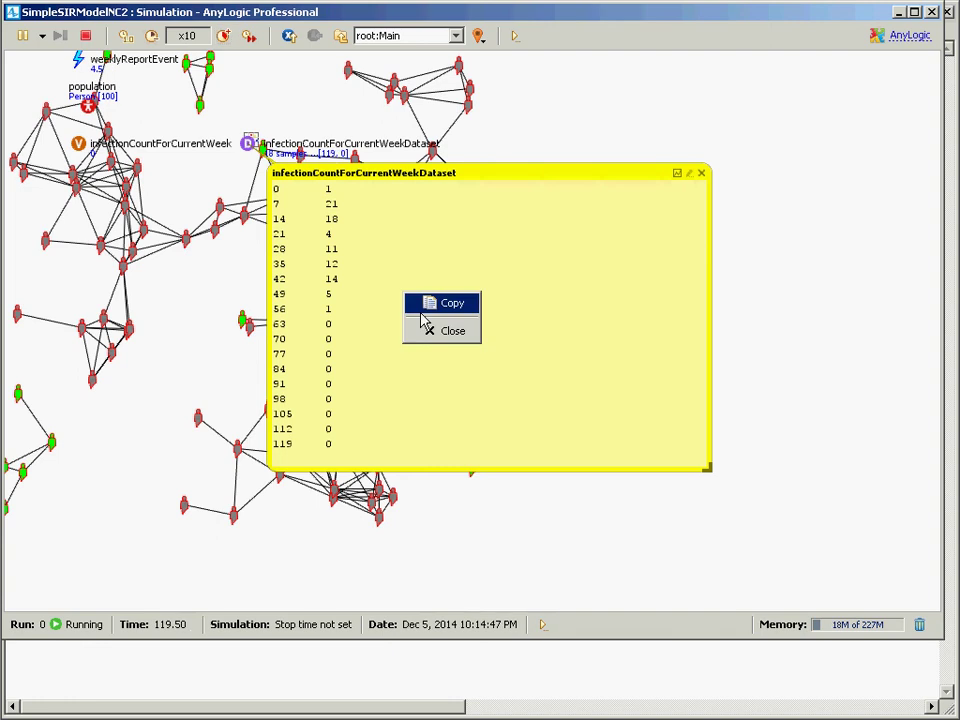
{"action": "left_click", "coordinate": [428, 305]}
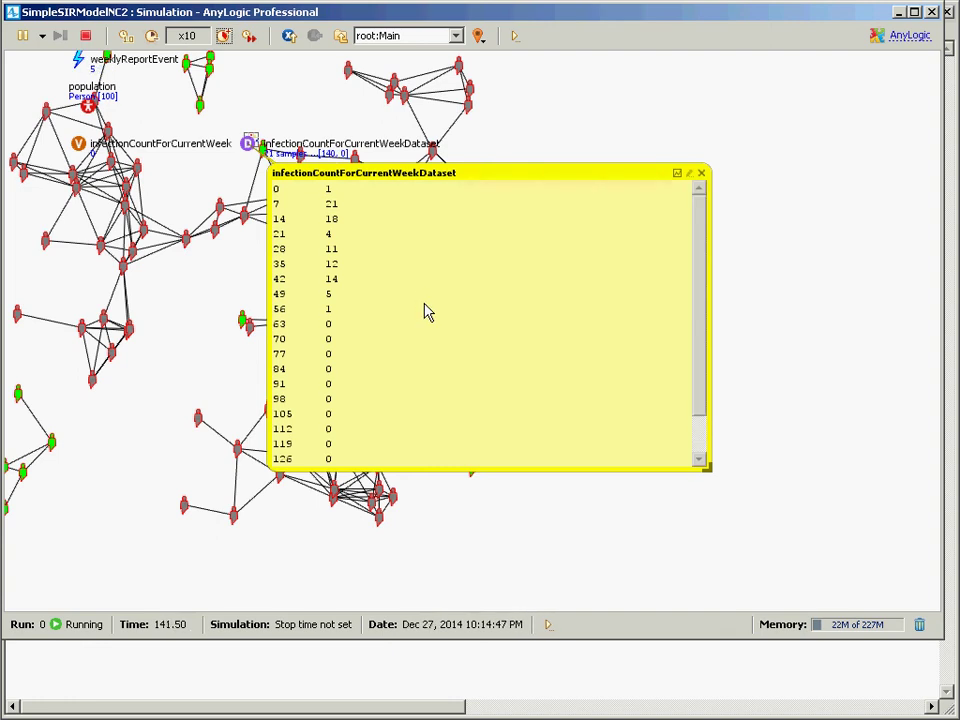
{"action": "right_click", "coordinate": [424, 303]}
{"action": "left_click", "coordinate": [430, 305]}
{"action": "key", "text": "alt+Tab"}
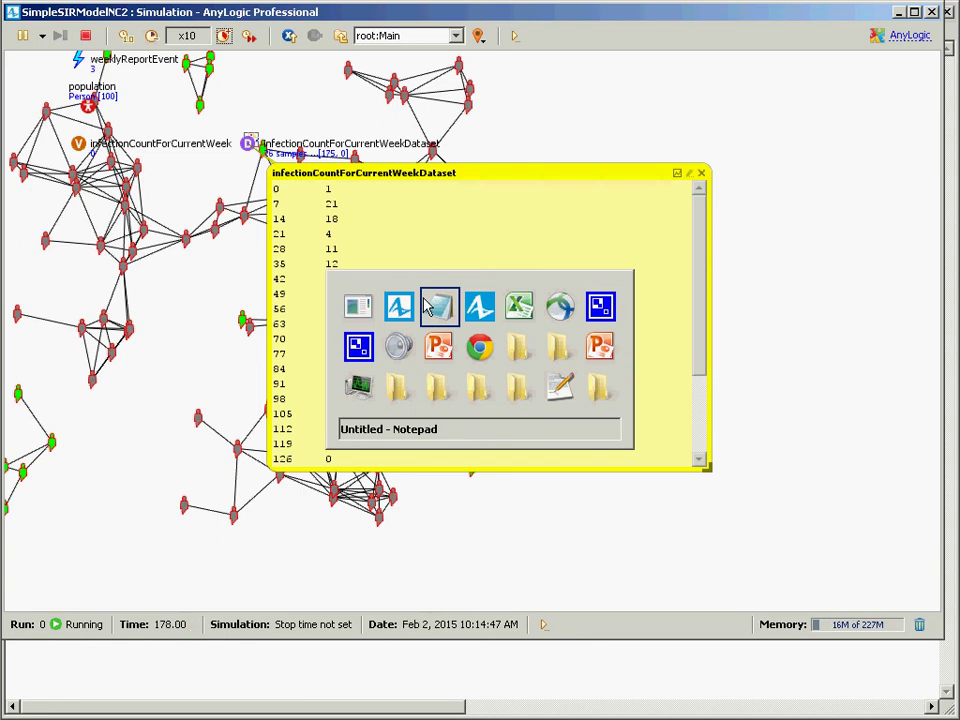
{"action": "key", "text": "Tab"}
{"action": "key", "text": "Tab"}
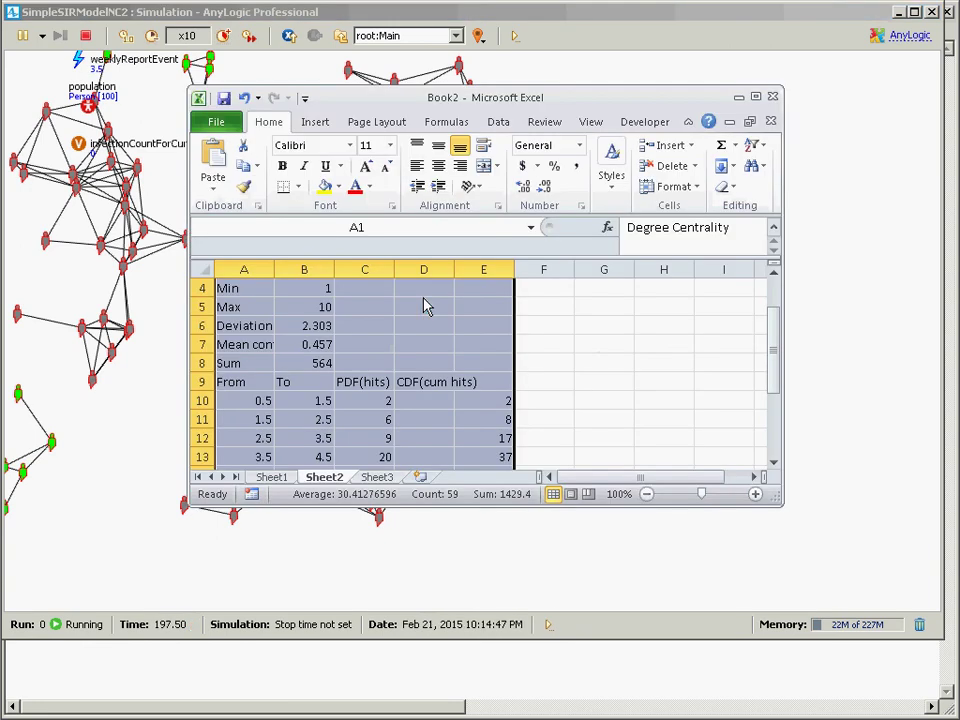
{"action": "key", "text": "ctrl+v"}
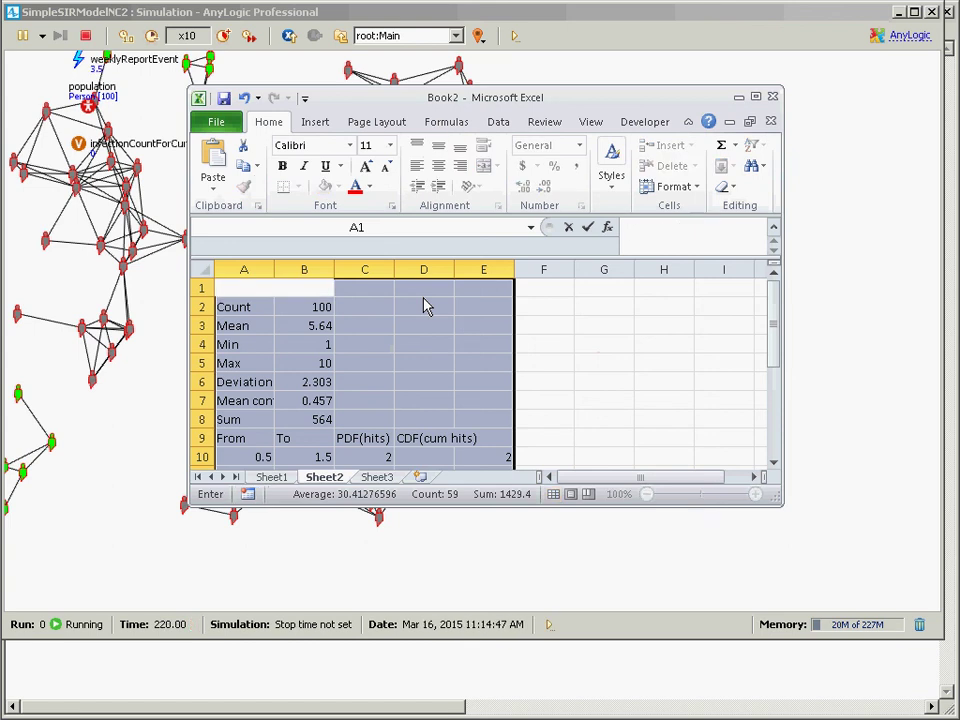
{"action": "left_click", "coordinate": [377, 477]}
{"action": "key", "text": "ctrl+v"}
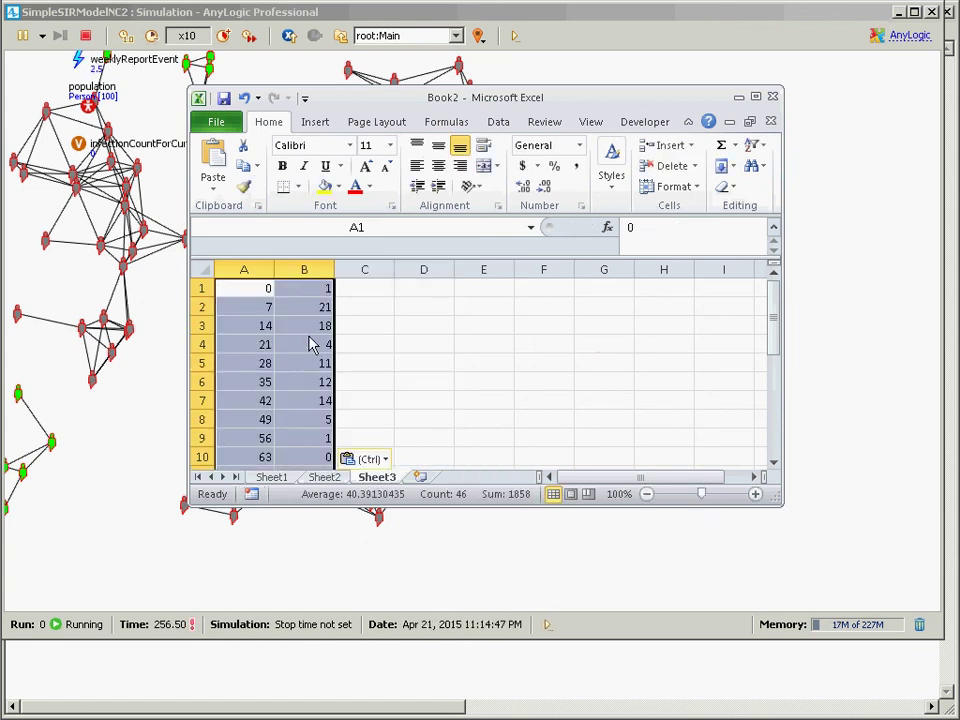
- Review the pasted weekly infection counts in Sheet3, and close the data set's inspection window in the AnyLogic simulation
{"action": "scroll", "coordinate": [311, 340], "scroll_direction": "down", "scroll_amount": 1}
{"action": "scroll", "coordinate": [311, 338], "scroll_direction": "up", "scroll_amount": 1}
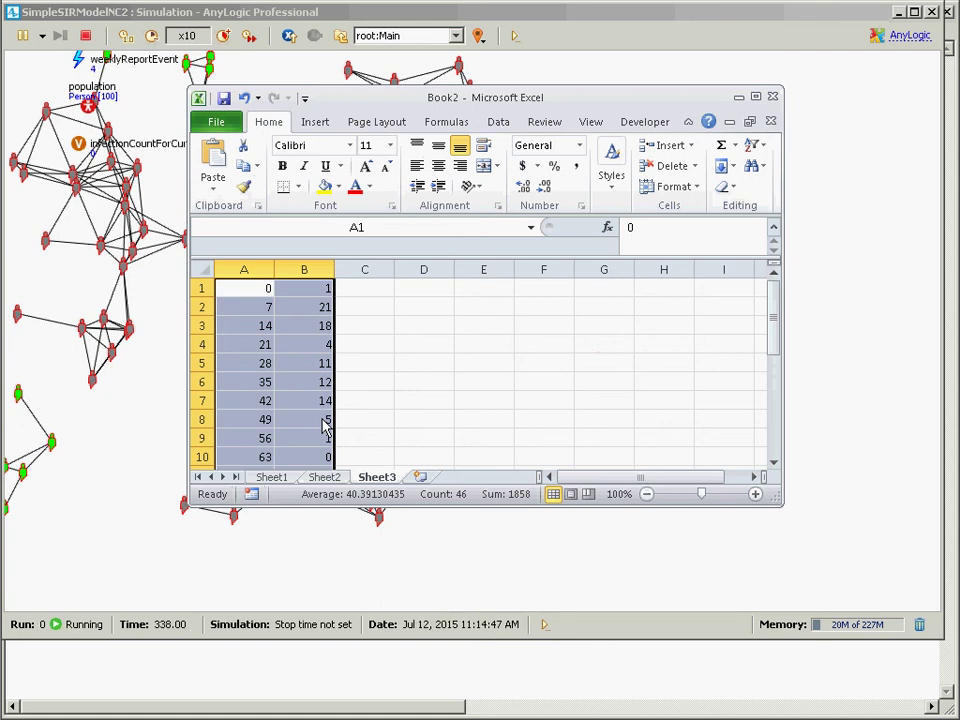
{"action": "scroll", "coordinate": [325, 432], "scroll_direction": "down", "scroll_amount": 3}
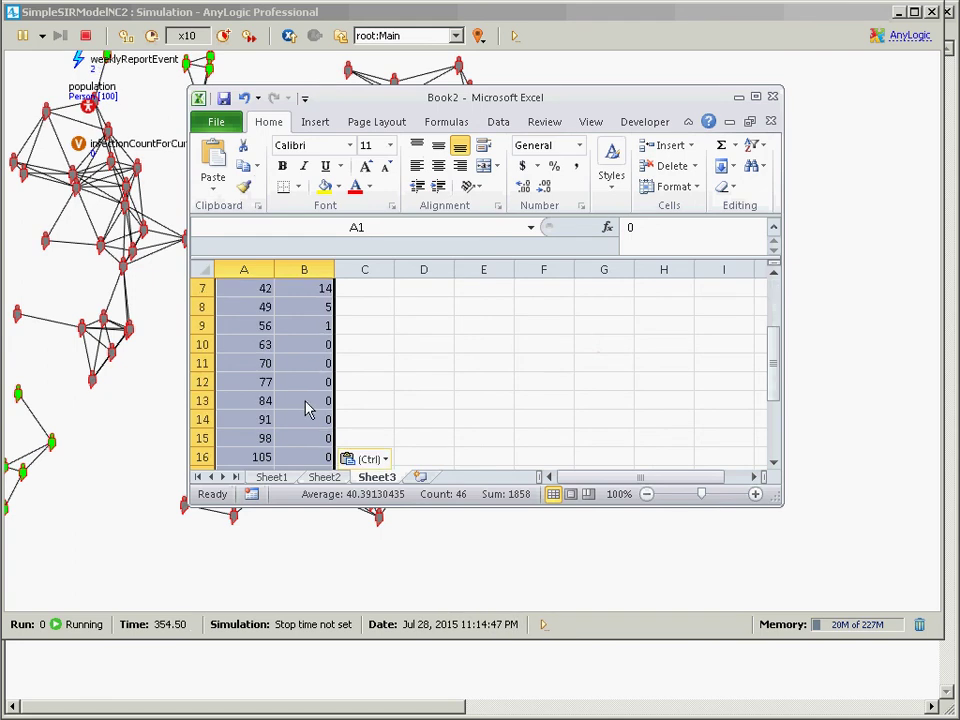
{"action": "scroll", "coordinate": [306, 405], "scroll_direction": "up", "scroll_amount": 3}
{"action": "key", "text": "alt+Tab"}
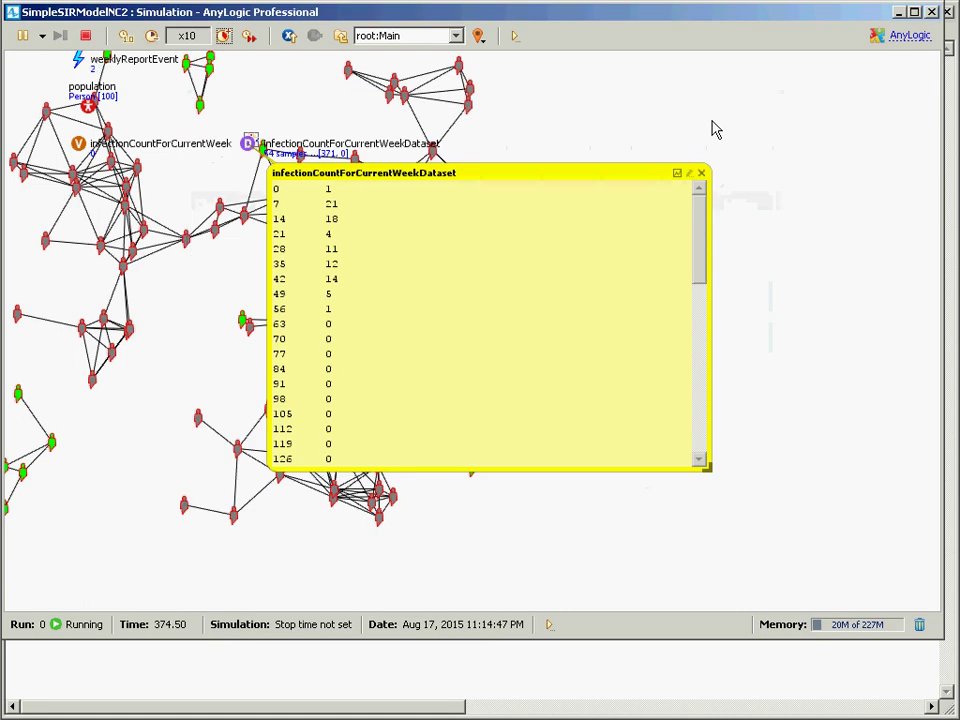
{"action": "left_click", "coordinate": [701, 173]}
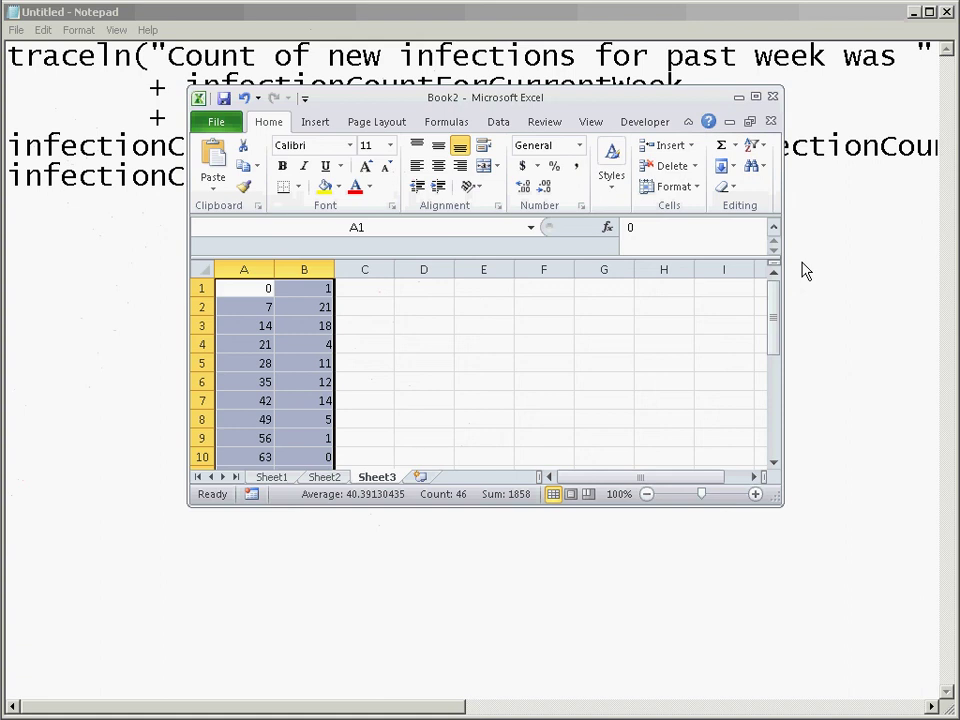
- Switch to the AnyLogic model editor and open the Person agent type
{"action": "key", "text": "alt+Tab"}
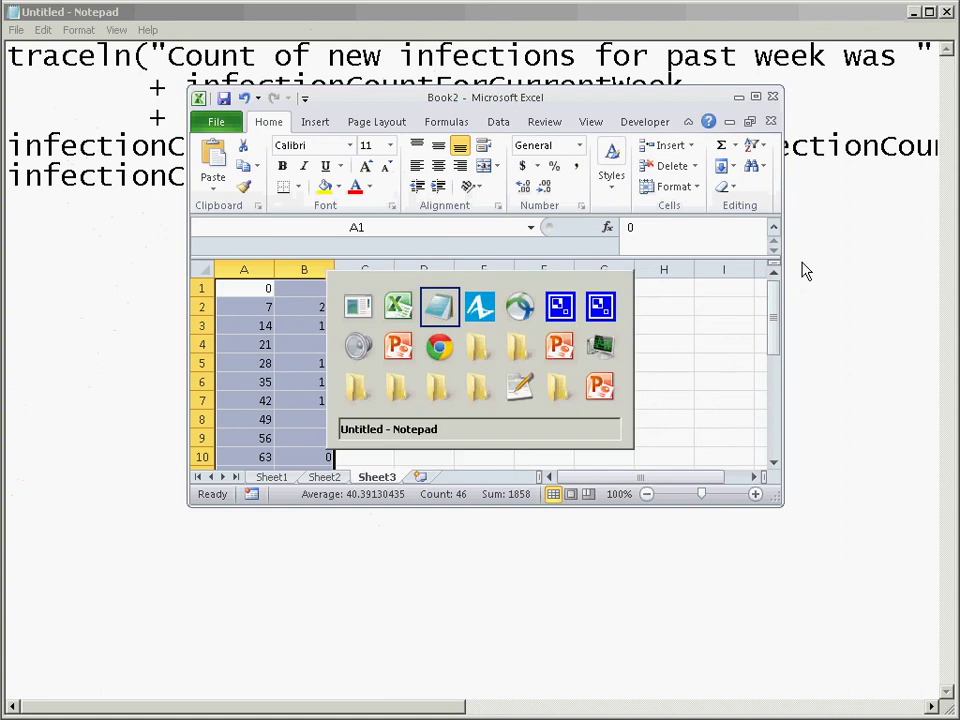
{"action": "key", "text": "alt+Tab"}
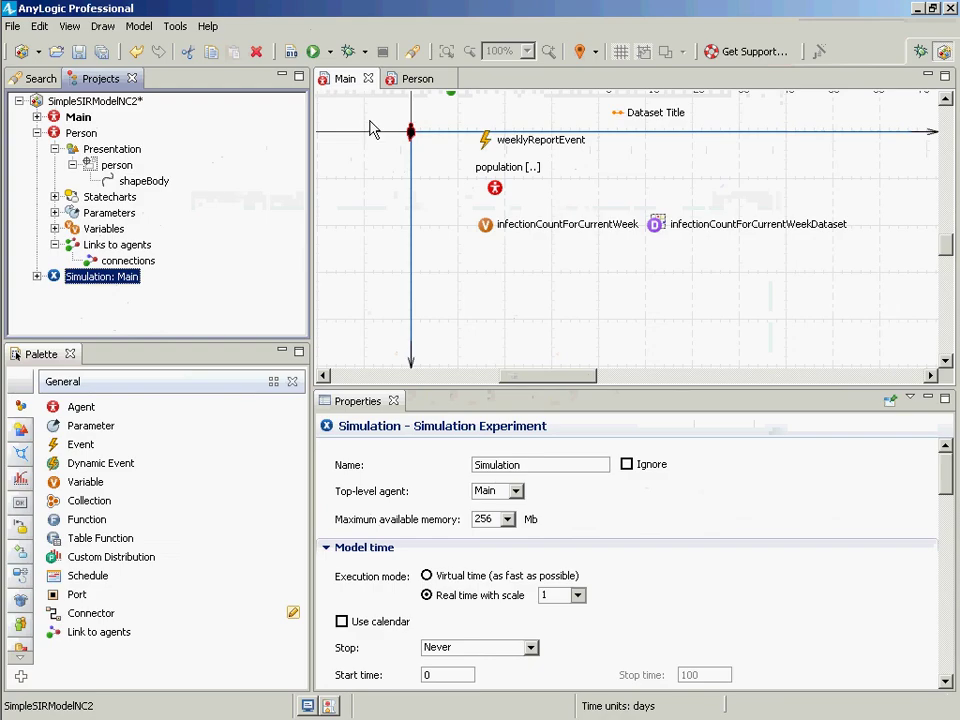
{"action": "left_click", "coordinate": [86, 135]}
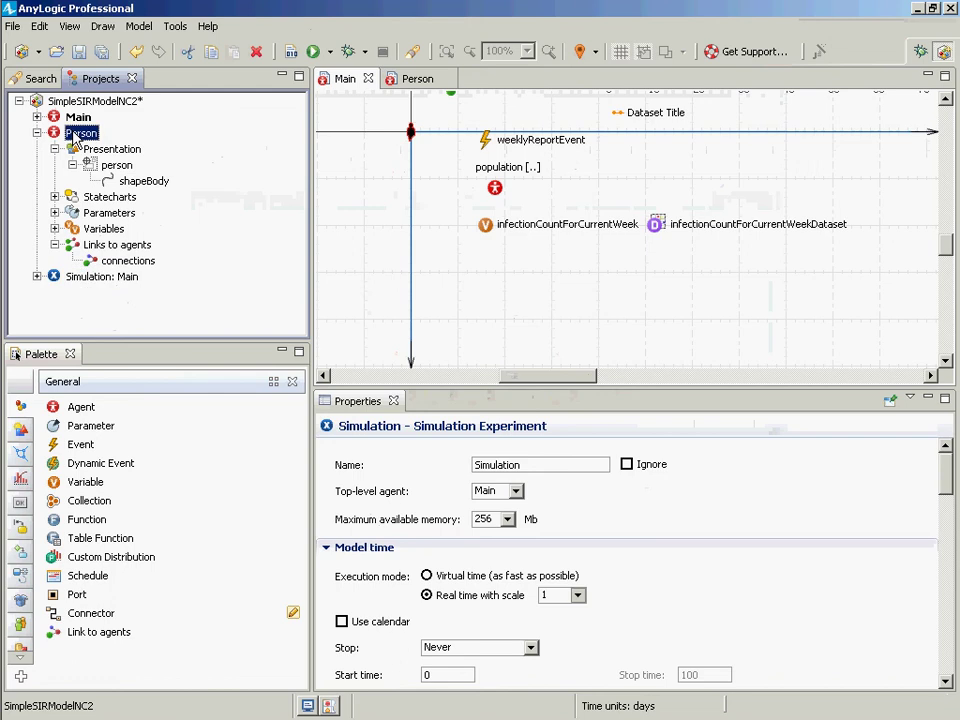
{"action": "double_click", "coordinate": [86, 135]}
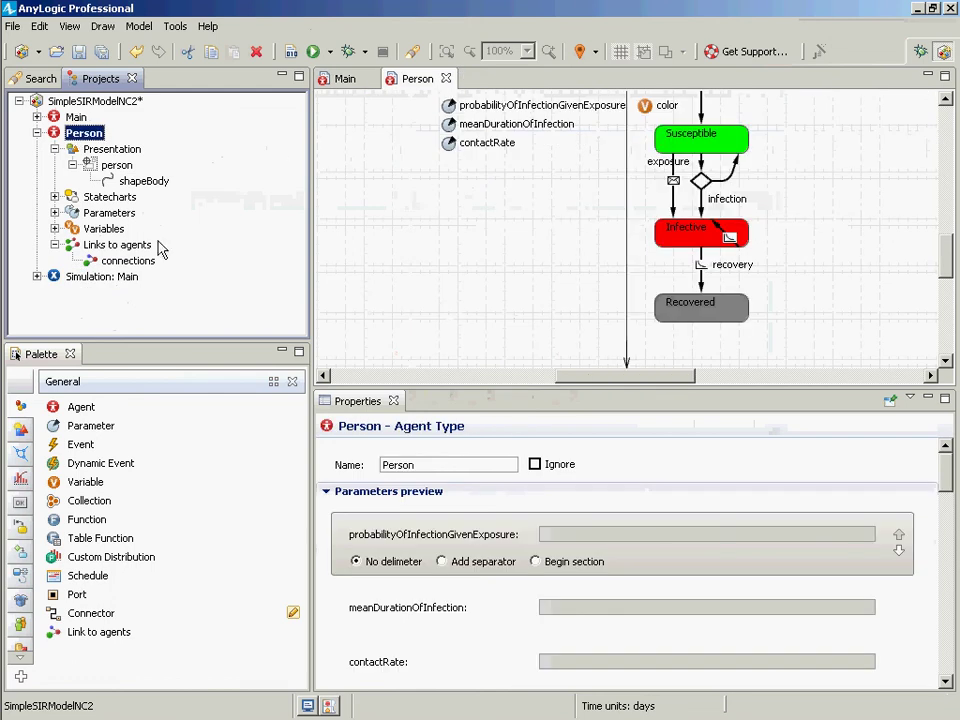
- Add a variable named countOfTimeInfected to Person below the contactRate parameter
{"action": "left_click_drag", "start_coordinate": [85, 482], "coordinate": [450, 183]}
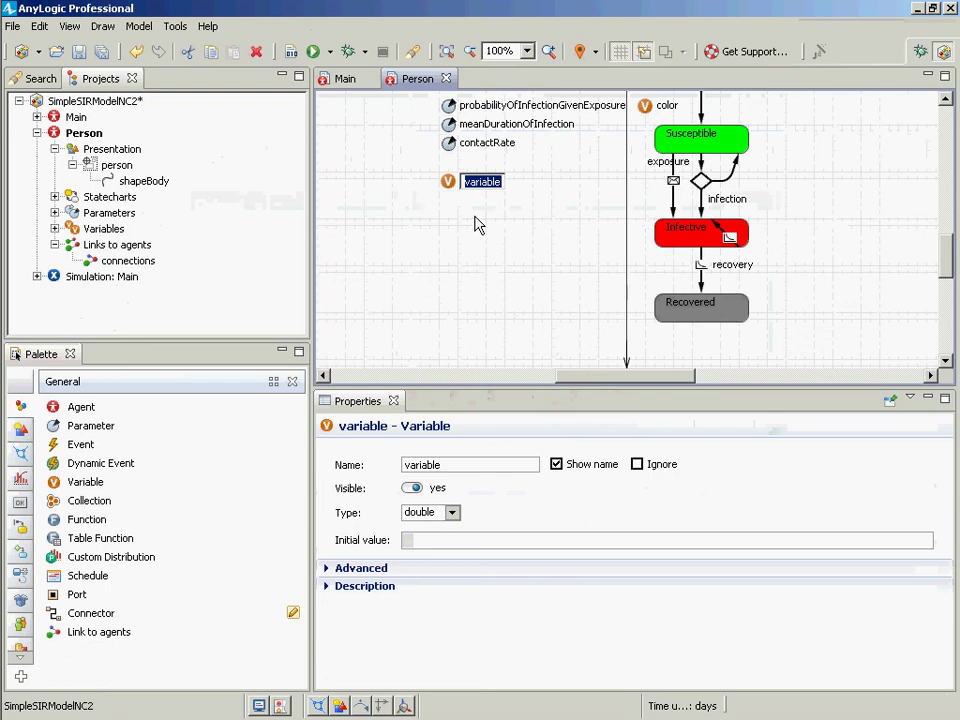
{"action": "type", "text": "countOfTi"}
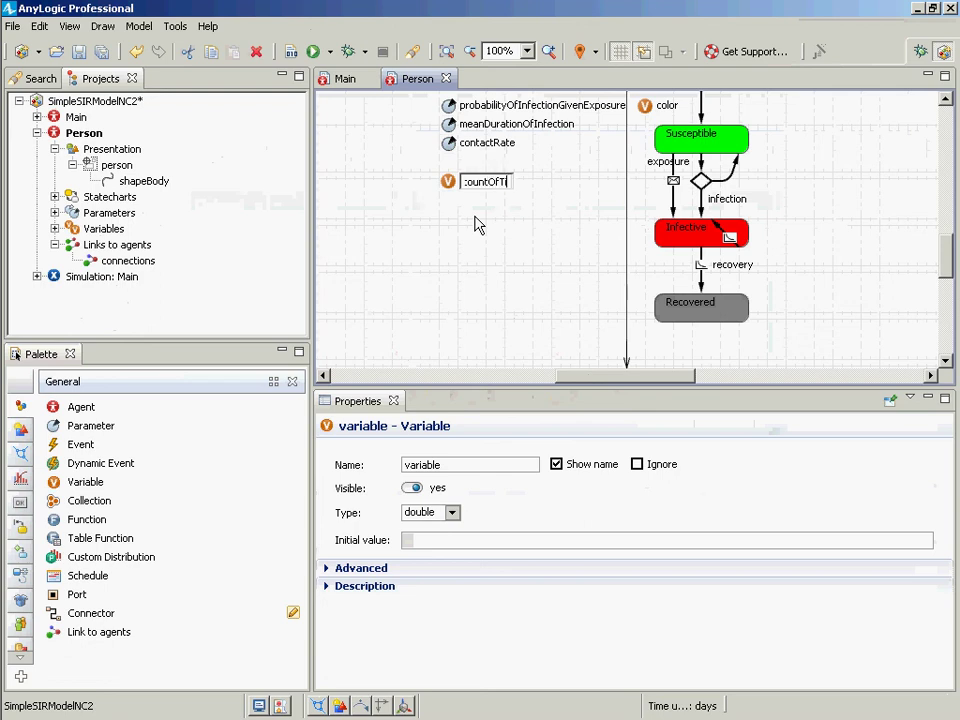
{"action": "type", "text": "meInfected"}
{"action": "key", "text": "Return"}
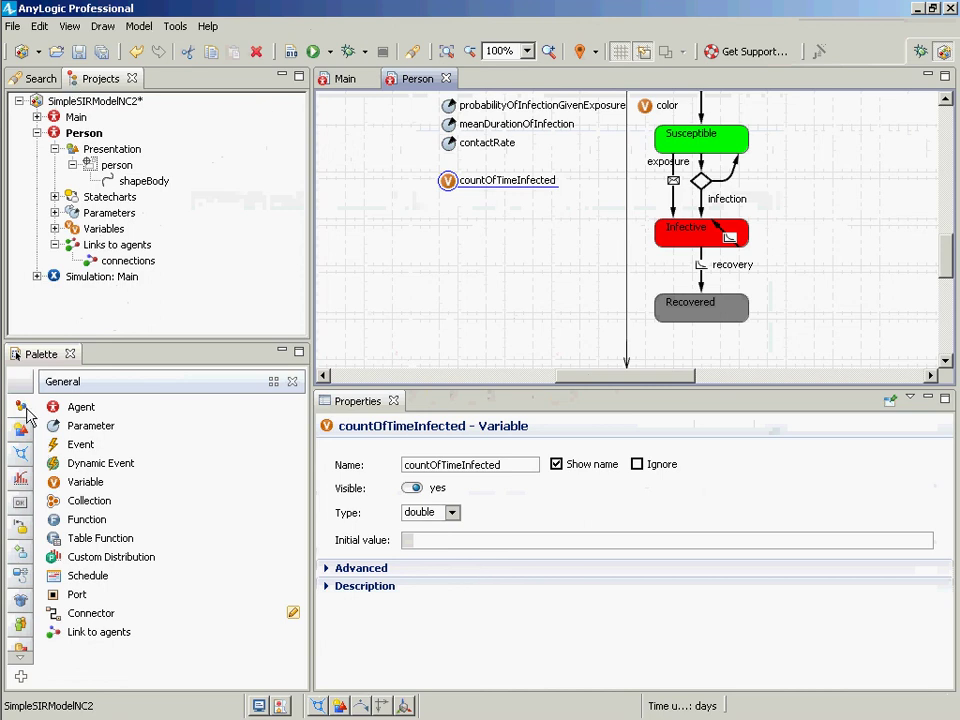
- Add a statechart transition to Person that leads from the Recovered state to the Susceptible state
{"action": "mouse_move", "coordinate": [27, 413]}
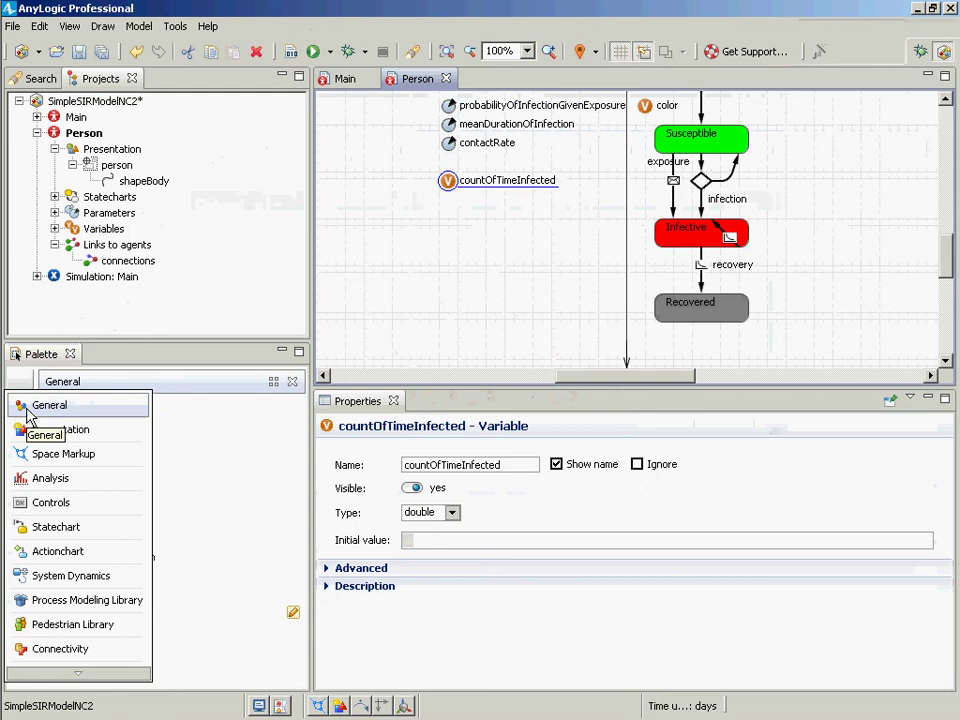
{"action": "left_click", "coordinate": [27, 410]}
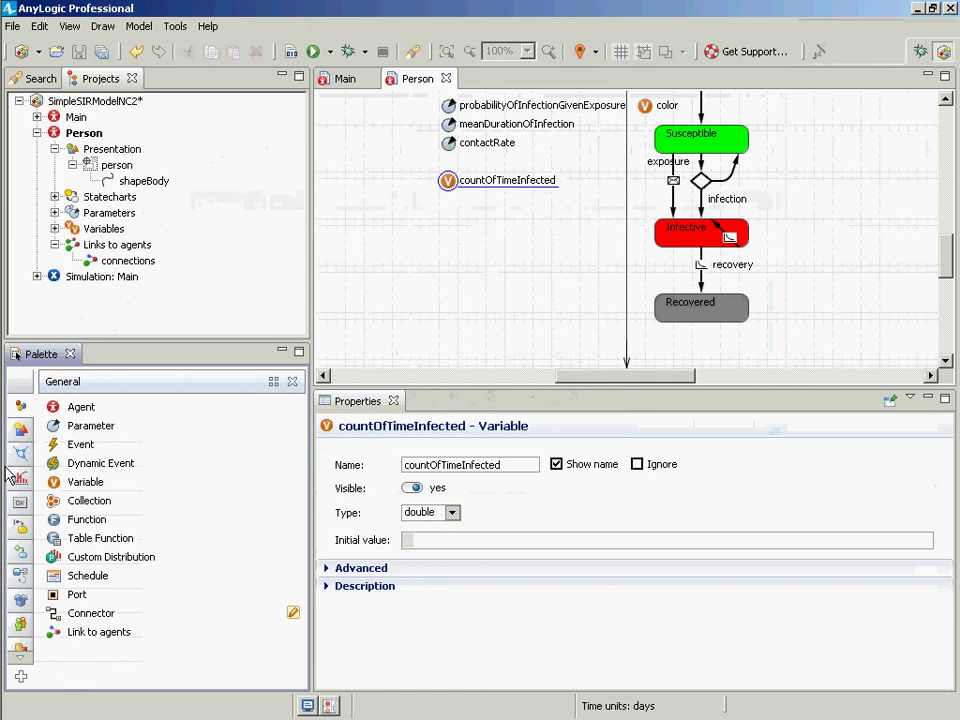
{"action": "mouse_move", "coordinate": [24, 420]}
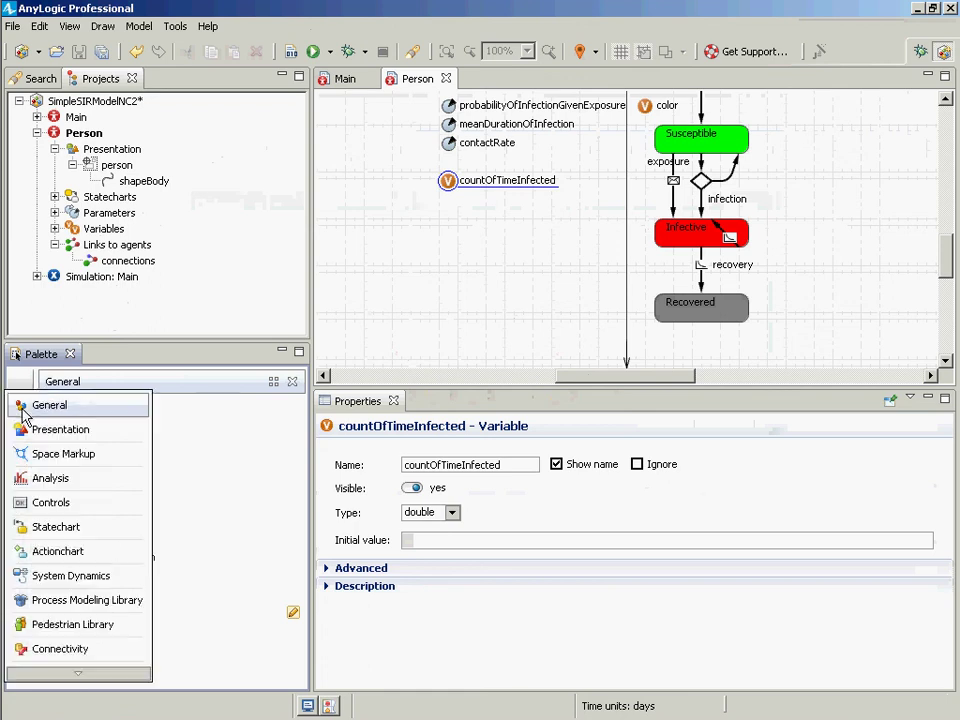
{"action": "left_click", "coordinate": [40, 527]}
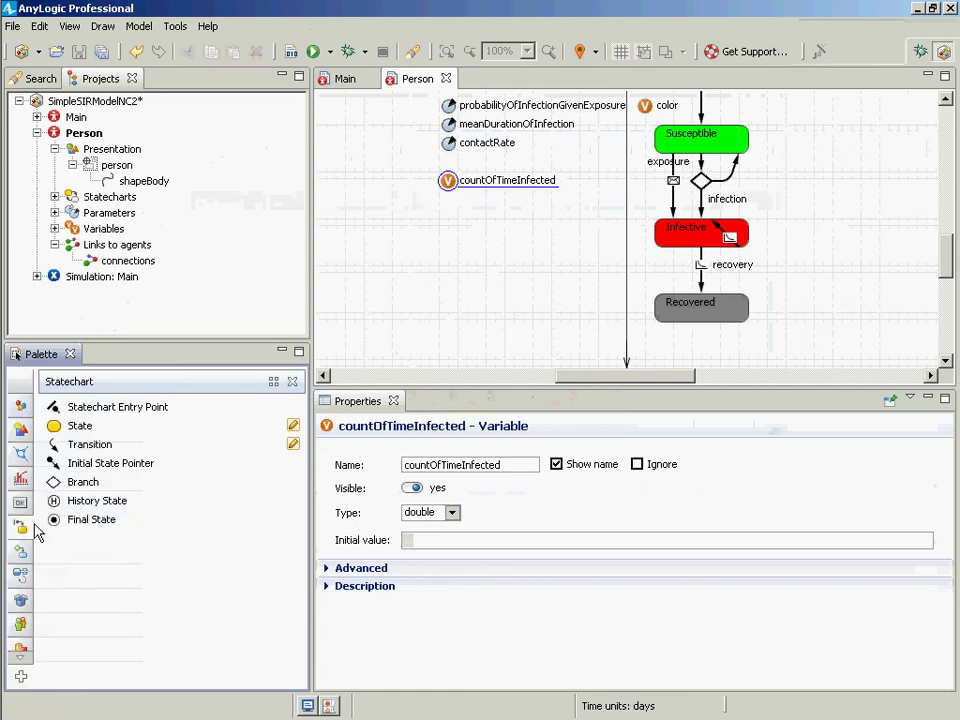
{"action": "double_click", "coordinate": [50, 452]}
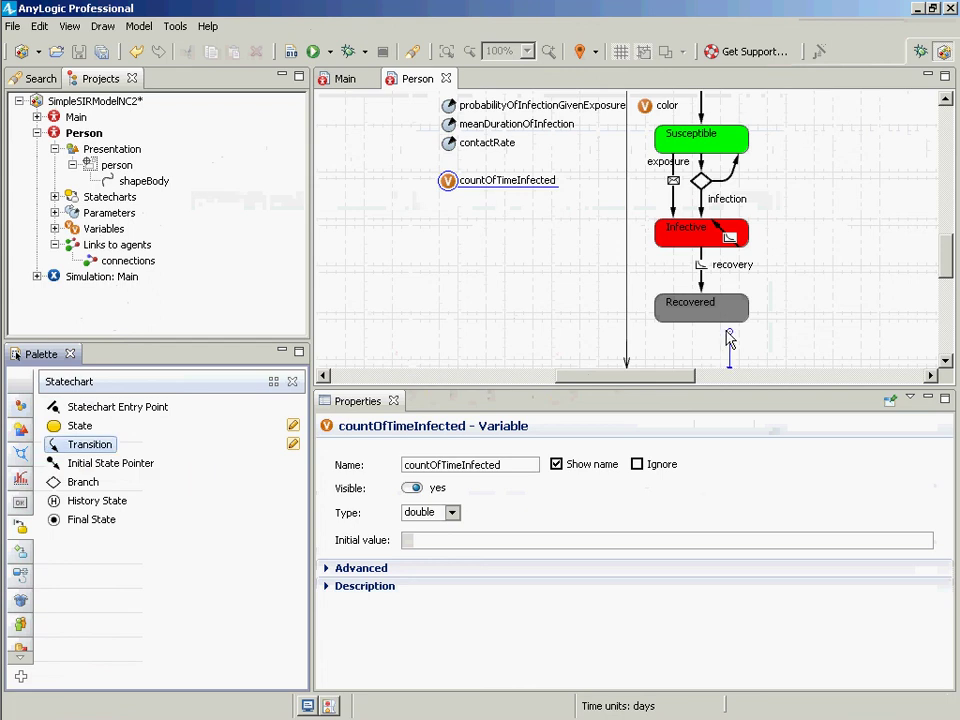
{"action": "left_click", "coordinate": [733, 328]}
{"action": "scroll", "coordinate": [740, 340], "scroll_direction": "down", "scroll_amount": 1}
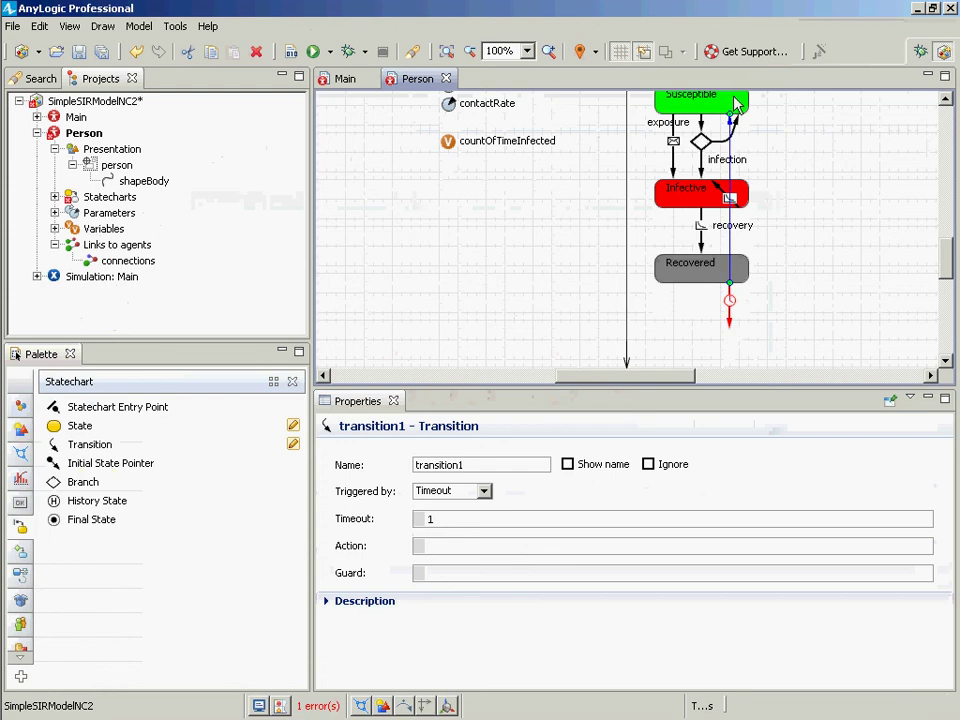
{"action": "left_click_drag", "start_coordinate": [737, 104], "coordinate": [738, 107]}
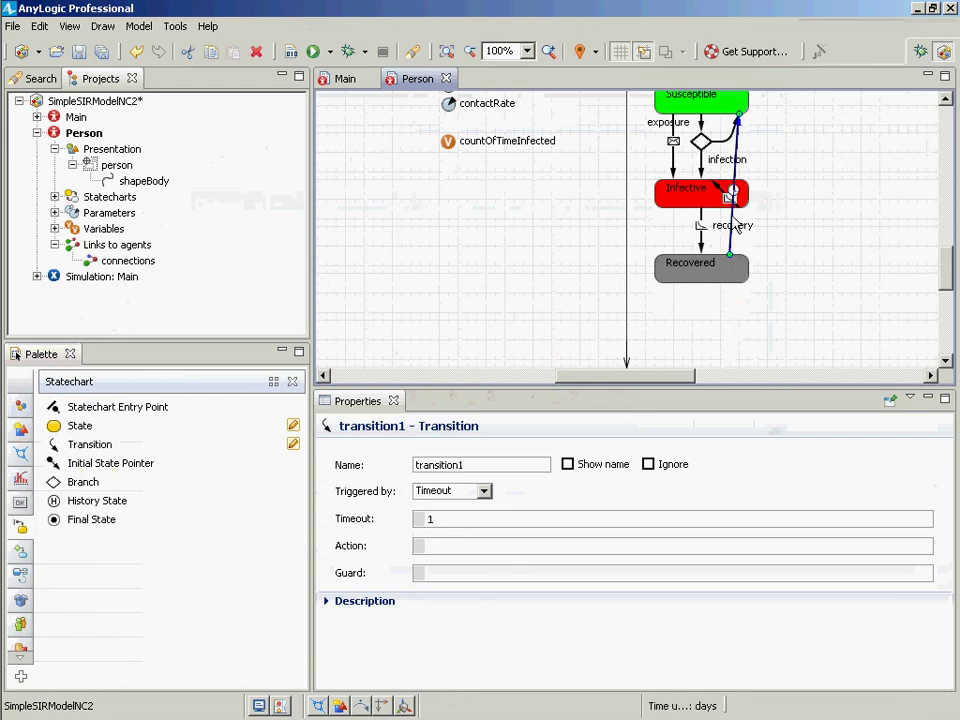
- Route the new transition around the outside of the Infective state with two bend points, clear of the infection and recovery transitions
{"action": "left_click_drag", "start_coordinate": [735, 222], "coordinate": [838, 183]}
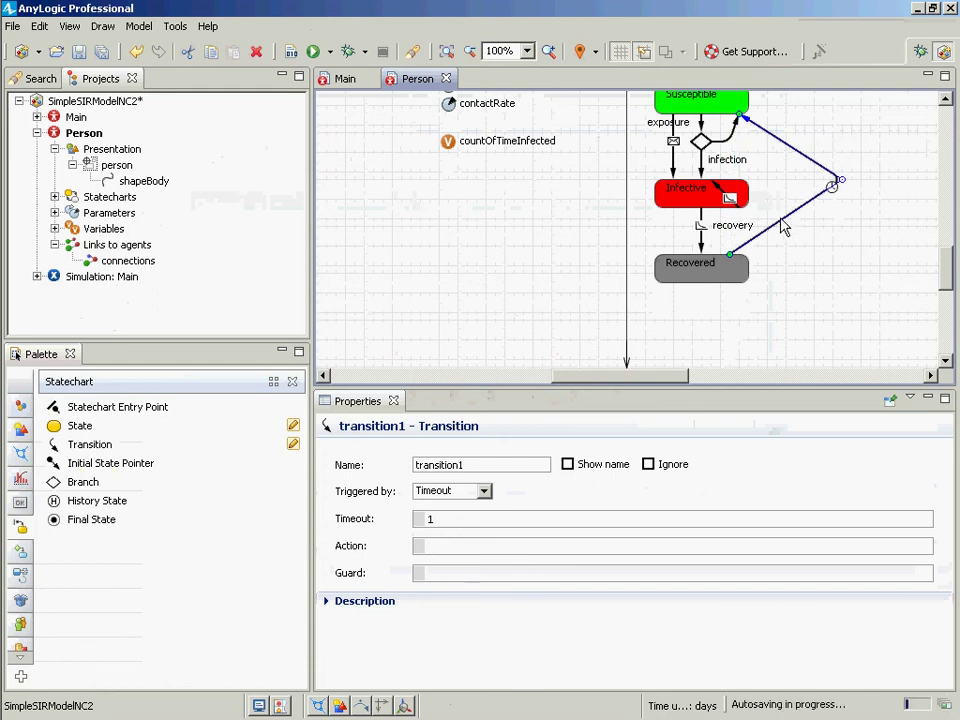
{"action": "left_click_drag", "start_coordinate": [785, 228], "coordinate": [831, 247]}
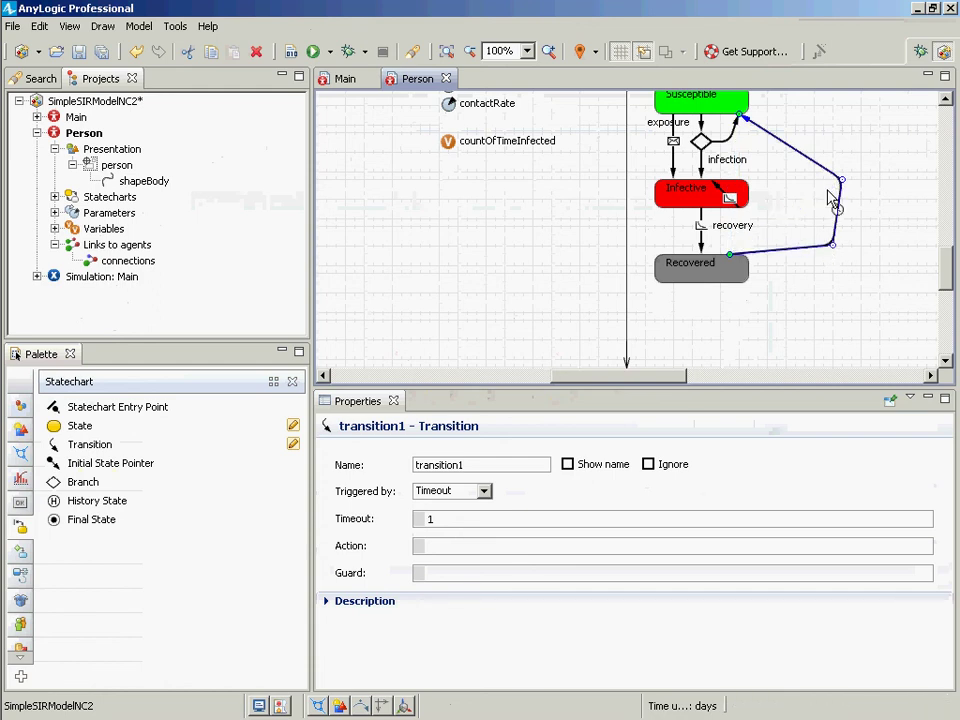
{"action": "left_click_drag", "start_coordinate": [842, 184], "coordinate": [832, 123]}
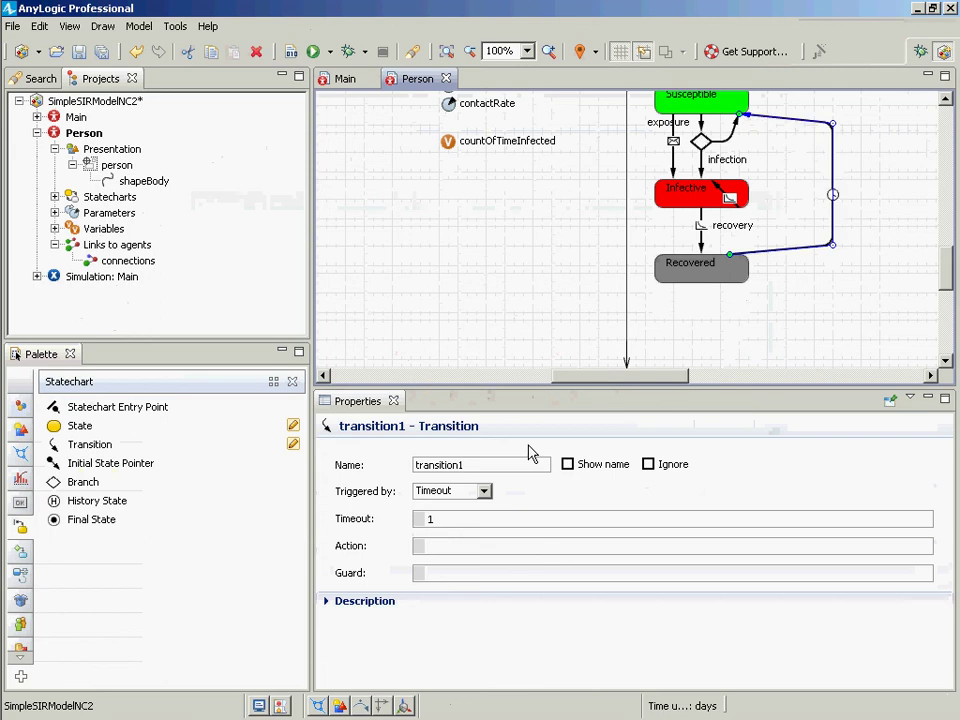
- Make the Recovered-to-Susceptible transition triggered by Rate with a rate of 0.02
{"action": "left_click", "coordinate": [484, 491]}
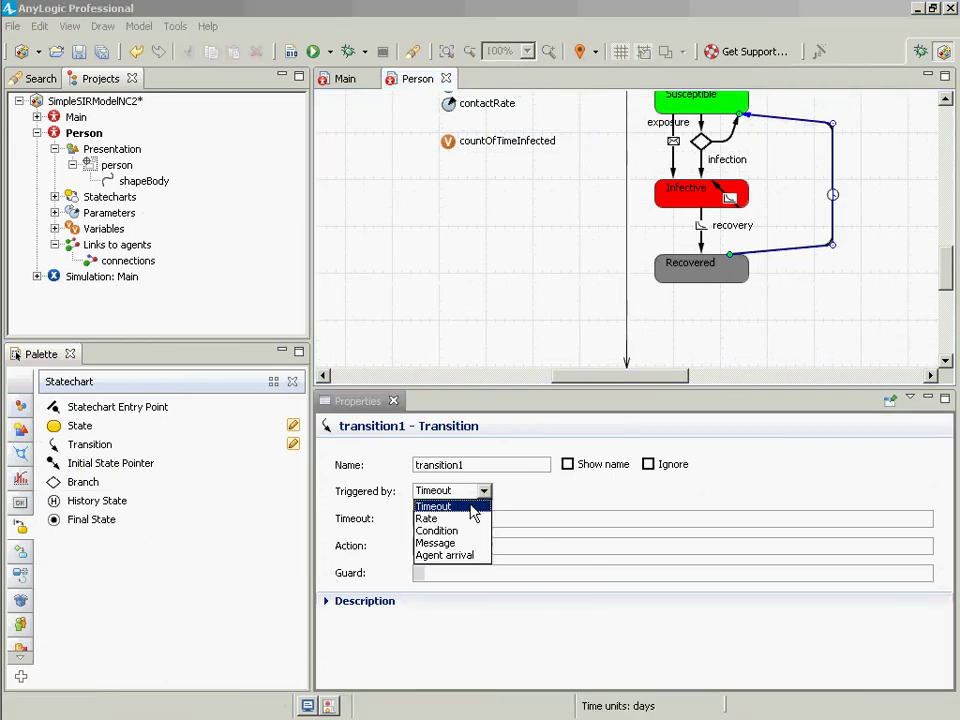
{"action": "left_click", "coordinate": [440, 519]}
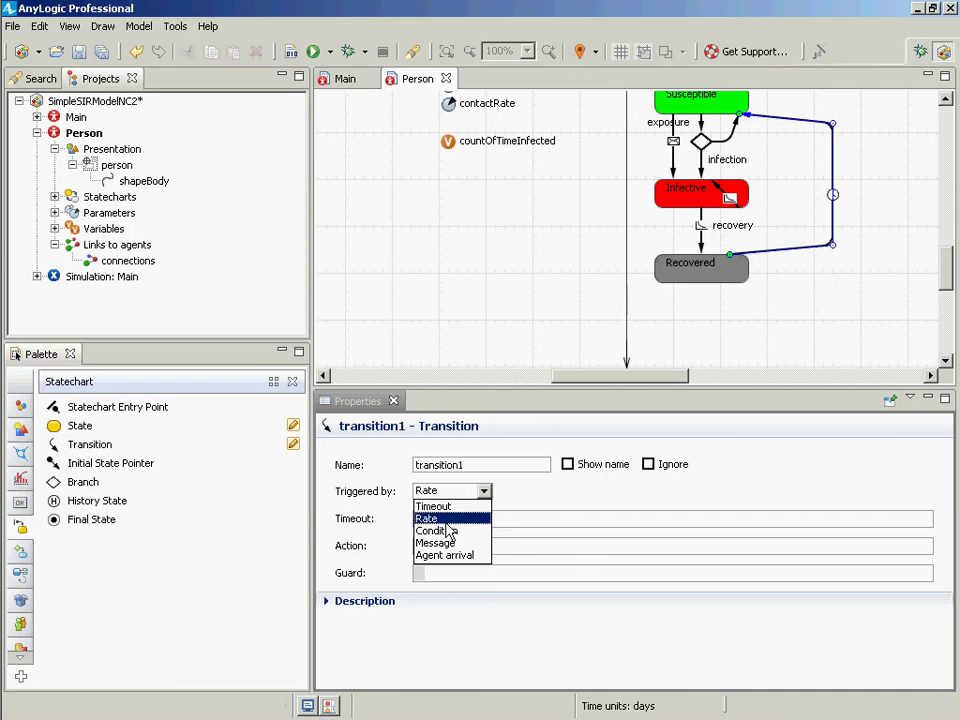
{"action": "double_click", "coordinate": [426, 517]}
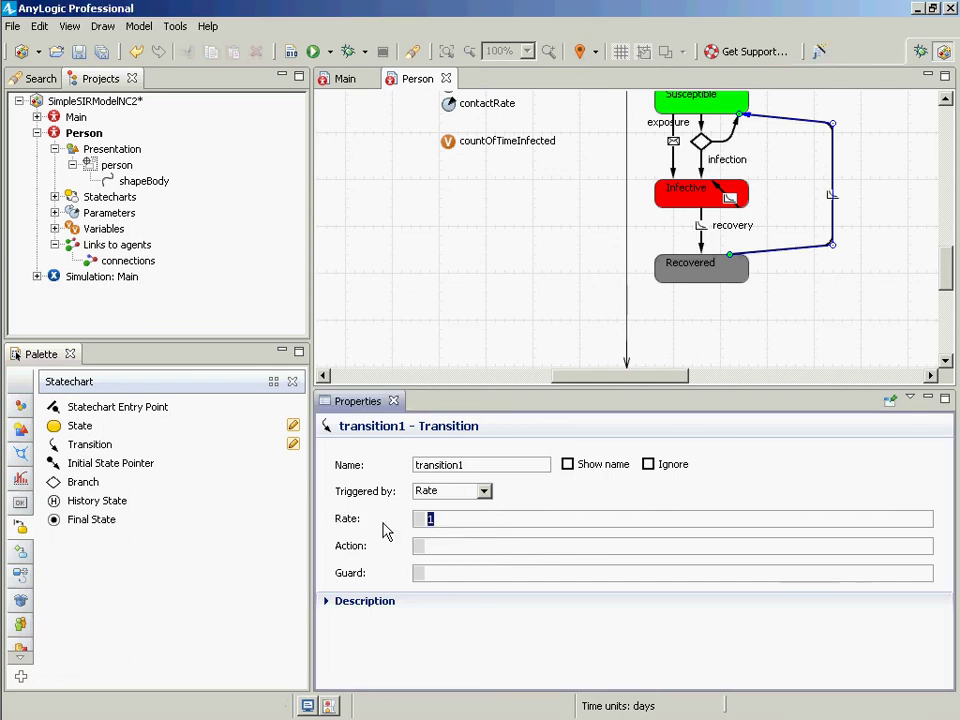
{"action": "type", "text": "0."}
{"action": "type", "text": "0"}
{"action": "type", "text": "5"}
{"action": "key", "text": "BackSpace"}
{"action": "key", "text": "BackSpace"}
{"action": "type", "text": "2"}
{"action": "key", "text": "BackSpace"}
{"action": "type", "text": "02"}
- Name the transition waningImmunity, and save and build the model
{"action": "left_click", "coordinate": [492, 464]}
{"action": "double_click", "coordinate": [492, 466]}
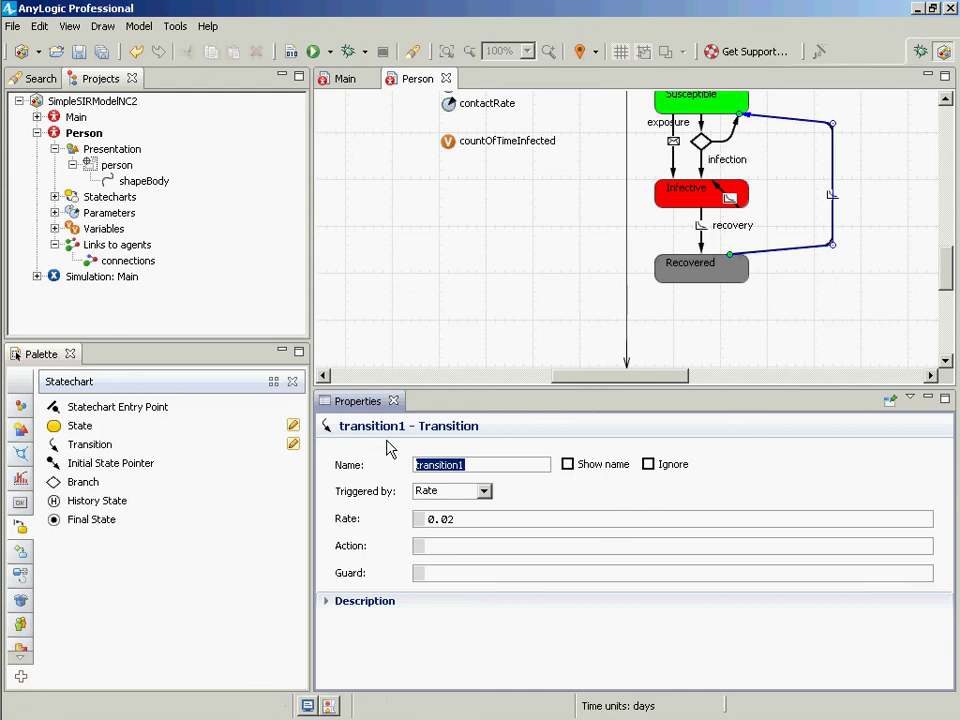
{"action": "type", "text": "es"}
{"action": "type", "text": "minh"}
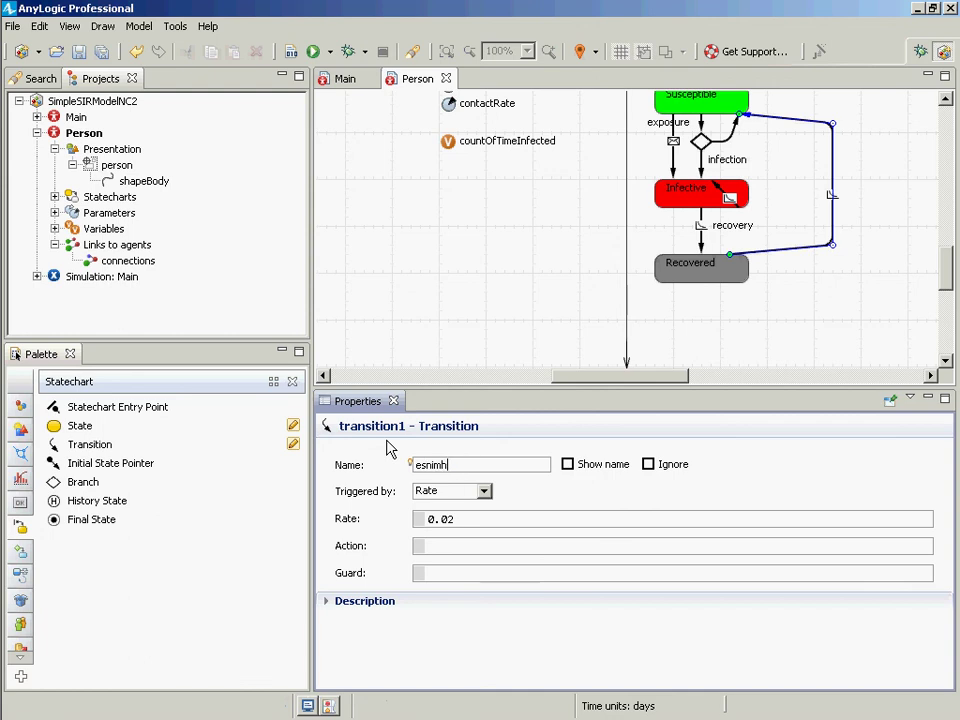
{"action": "key", "text": "BackSpace"}
{"action": "key", "text": "BackSpace"}
{"action": "key", "text": "BackSpace"}
{"action": "key", "text": "BackSpace"}
{"action": "key", "text": "BackSpace"}
{"action": "key", "text": "BackSpace"}
{"action": "type", "text": "waningImmunity"}
{"action": "key", "text": "ctrl+s"}
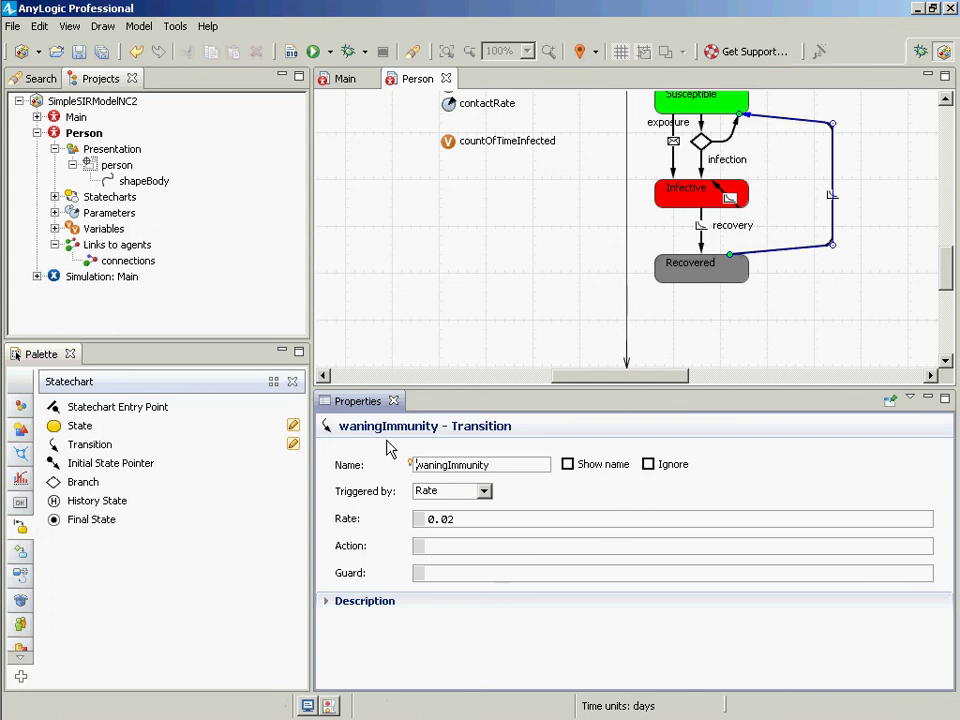
{"action": "key", "text": "ctrl+s"}
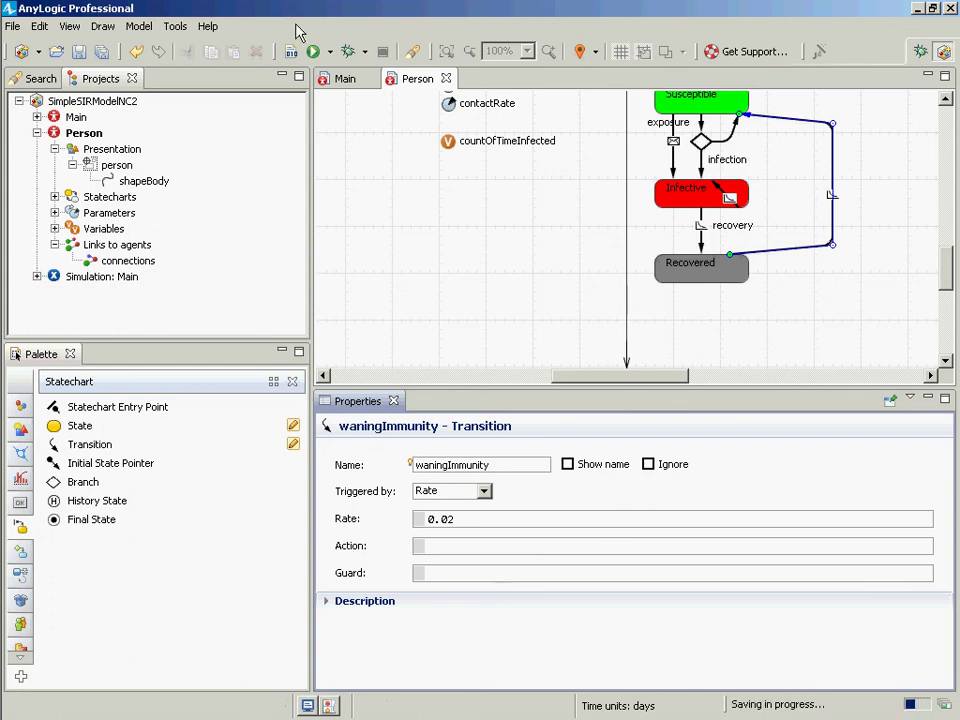
{"action": "left_click", "coordinate": [287, 52]}
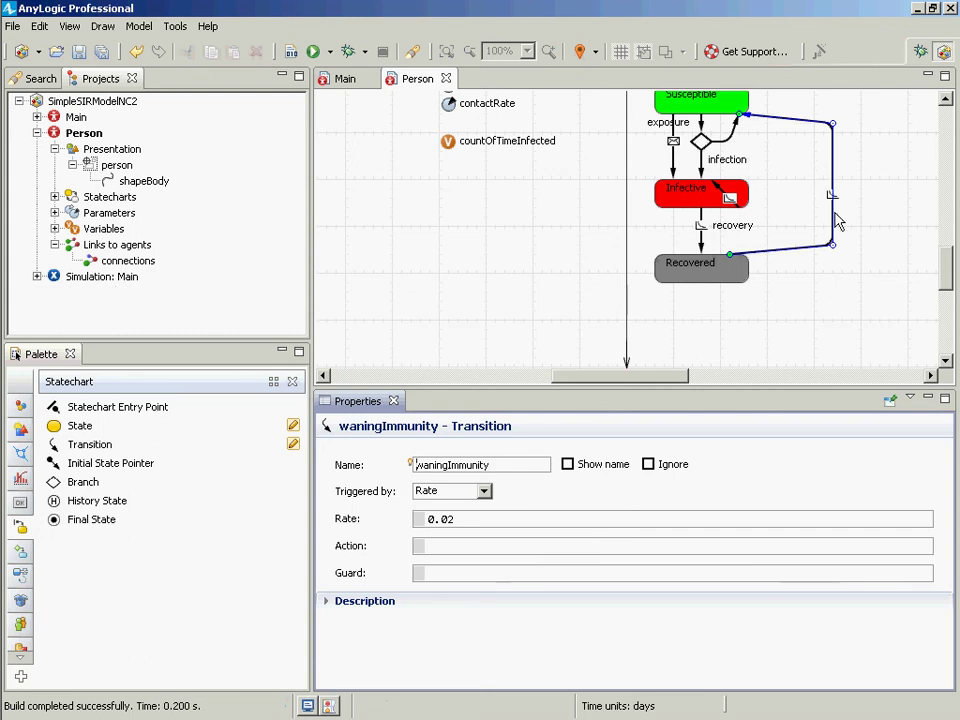
- Move the bend points of the waningImmunity transition closer to the states and save the model
{"action": "left_click_drag", "start_coordinate": [832, 245], "coordinate": [806, 143]}
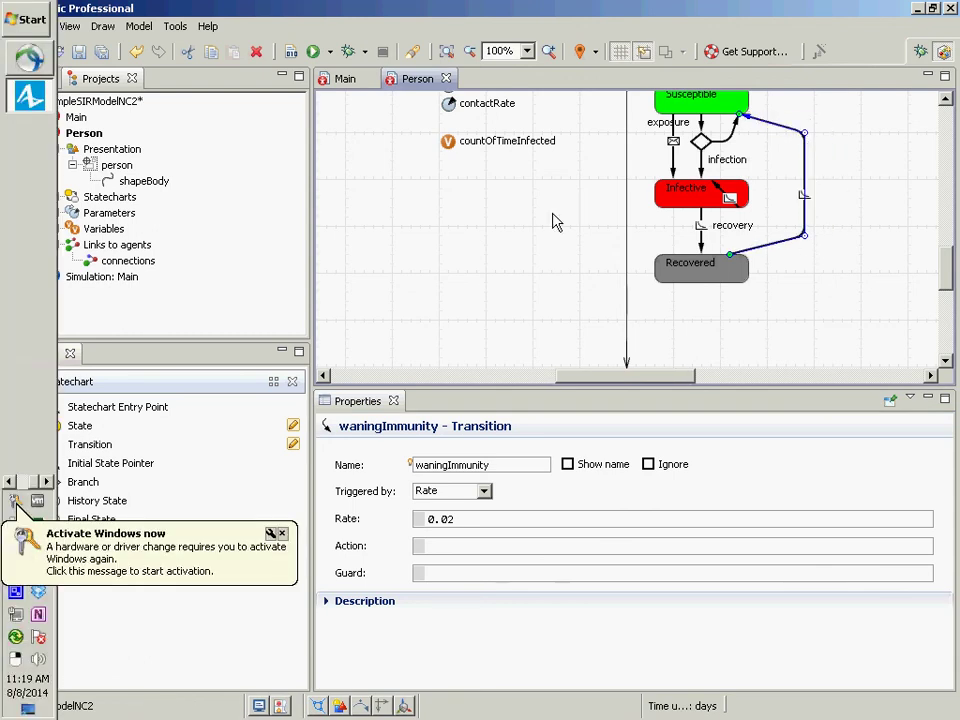
{"action": "key", "text": "ctrl+s"}
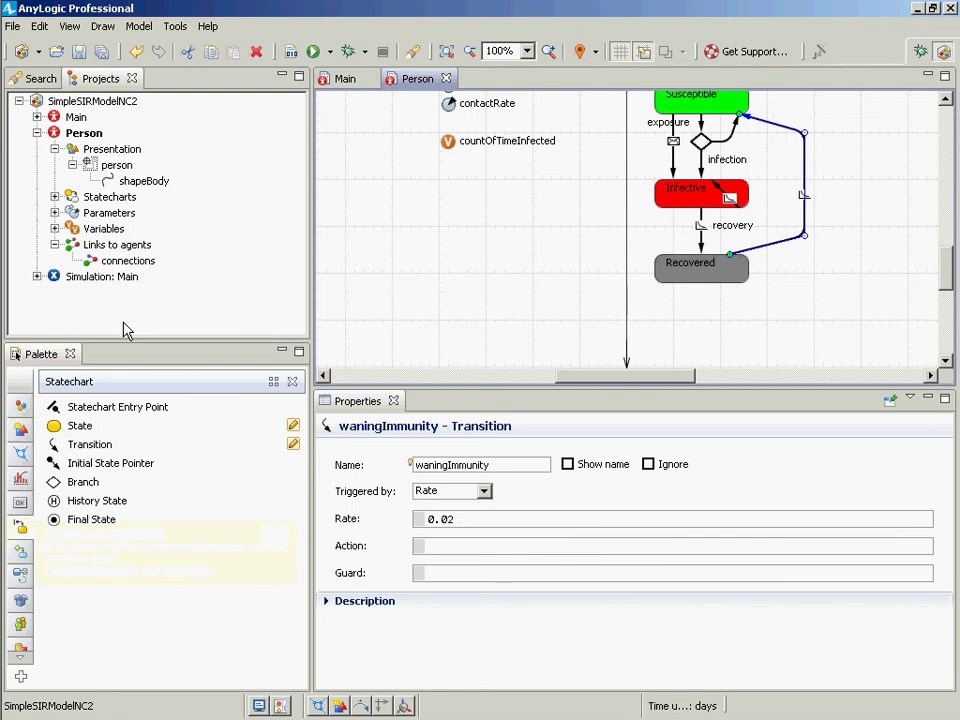
- Set the type of the countOfTimeInfected variable to boolean, rename it countOfTimesInfected, and save
{"action": "left_click", "coordinate": [449, 143]}
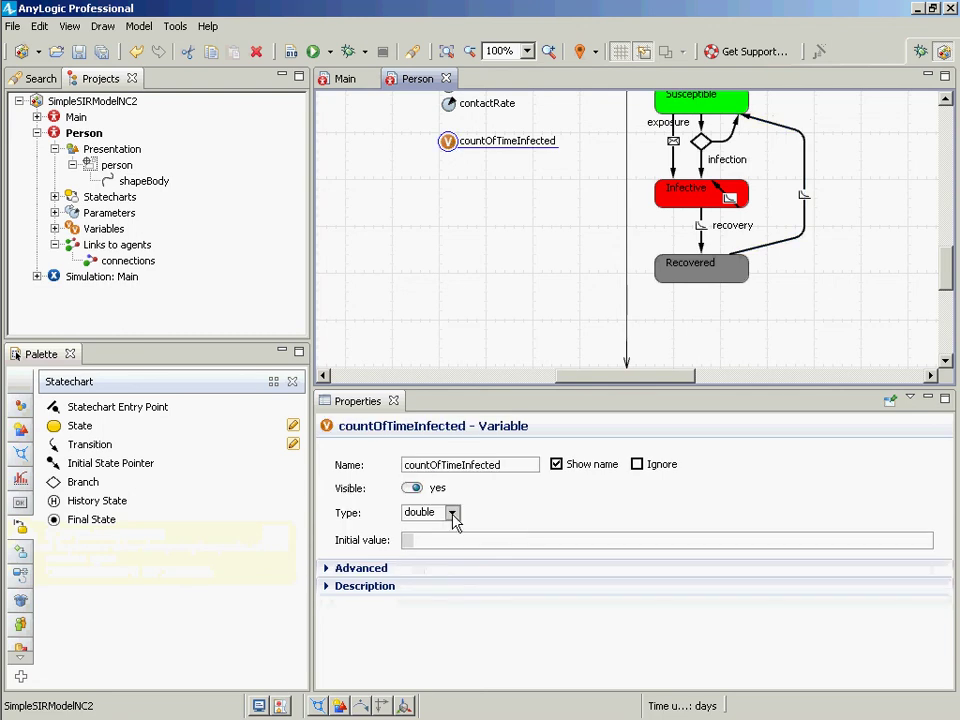
{"action": "left_click", "coordinate": [452, 513]}
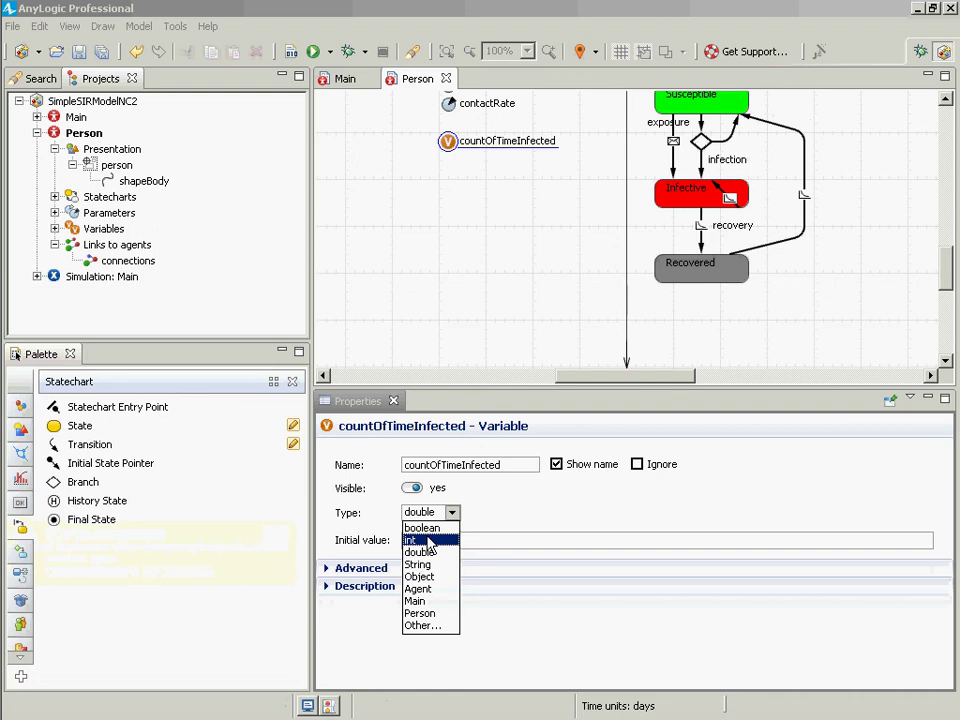
{"action": "left_click", "coordinate": [424, 527]}
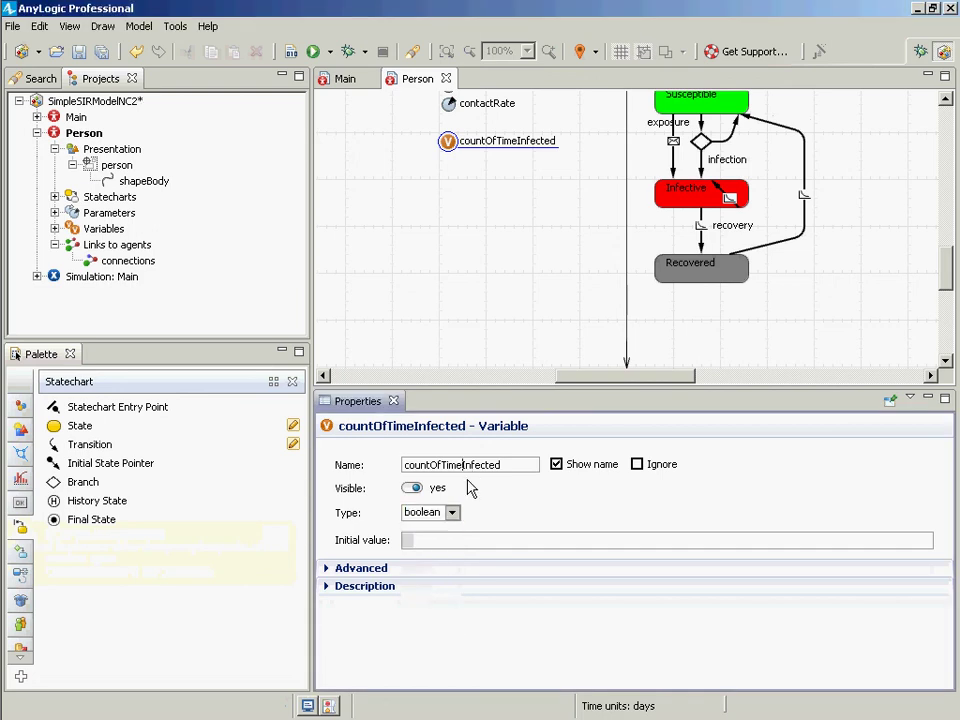
{"action": "type", "text": "s"}
{"action": "left_click", "coordinate": [448, 148]}
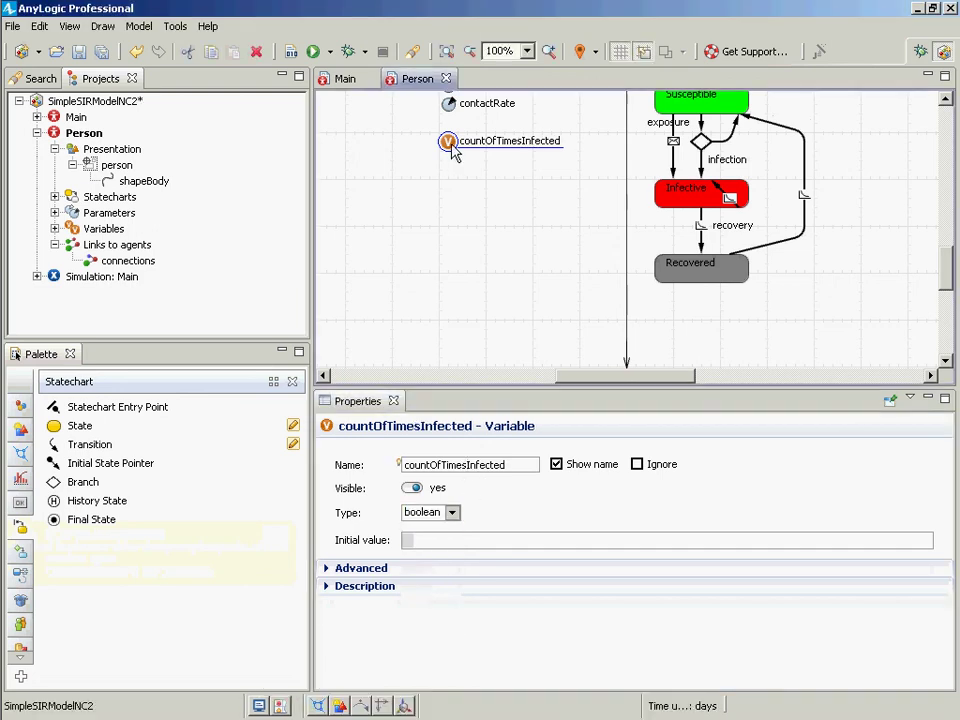
{"action": "key", "text": "ctrl+s"}
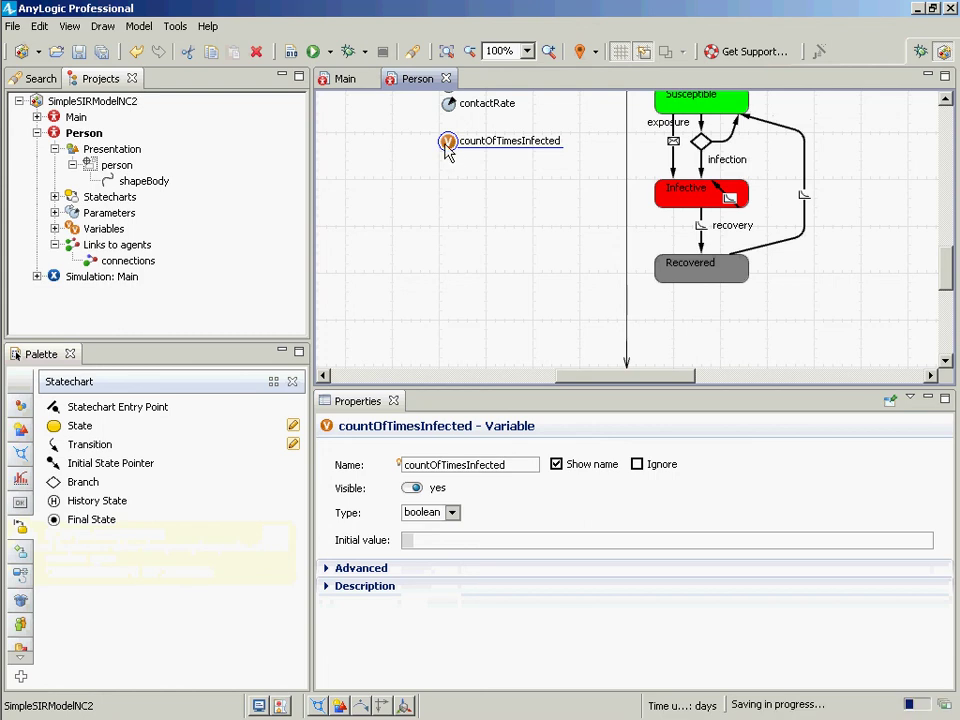
- Set the countOfTimesInfected variable's type to int with an initial value of 0, and save the model
{"action": "left_click", "coordinate": [451, 512]}
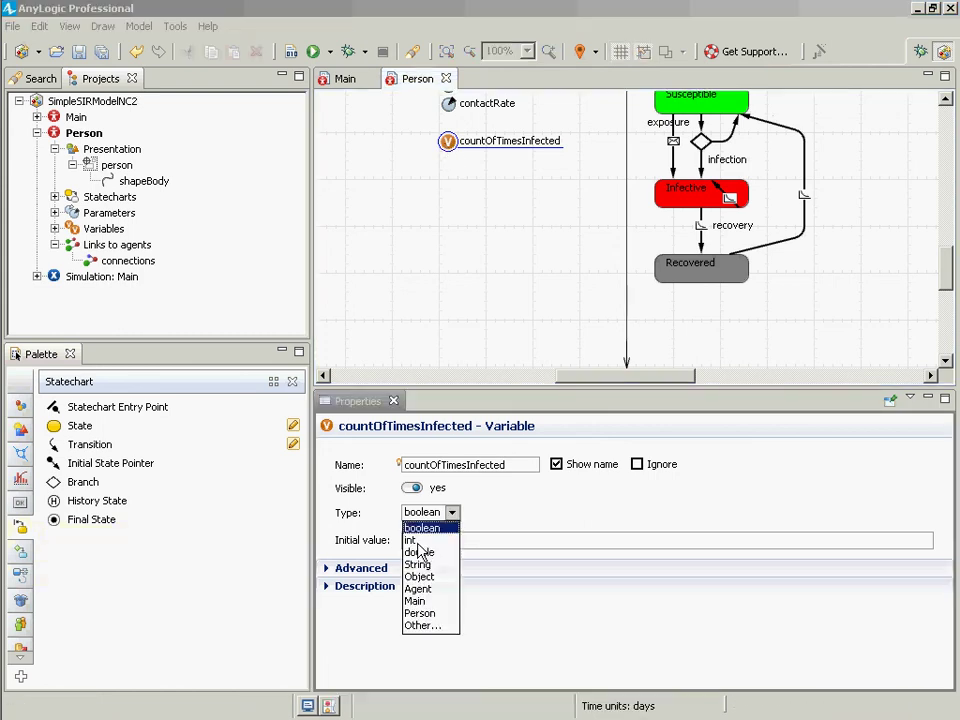
{"action": "left_click", "coordinate": [412, 540]}
{"action": "key", "text": "ctrl+s"}
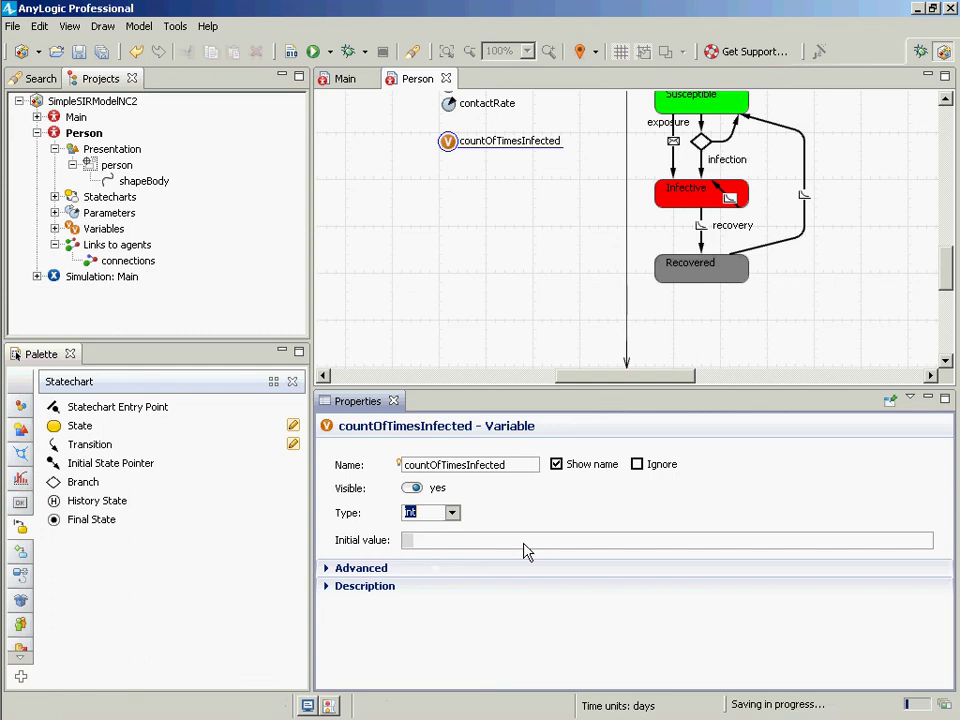
{"action": "left_click", "coordinate": [510, 541]}
{"action": "type", "text": "0"}
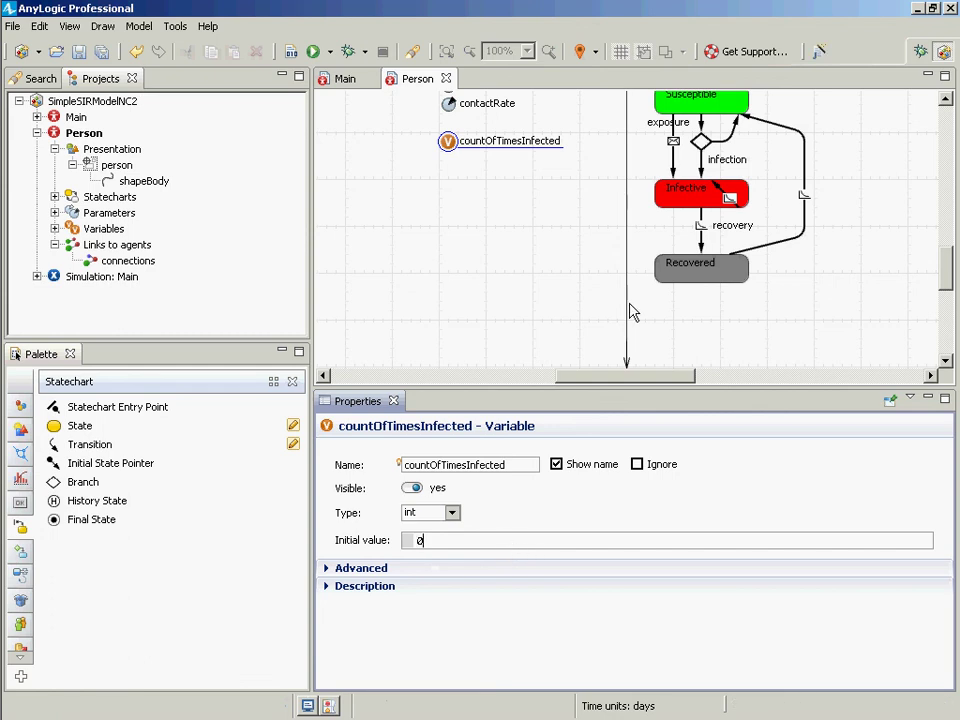
{"action": "key", "text": "ctrl+s"}
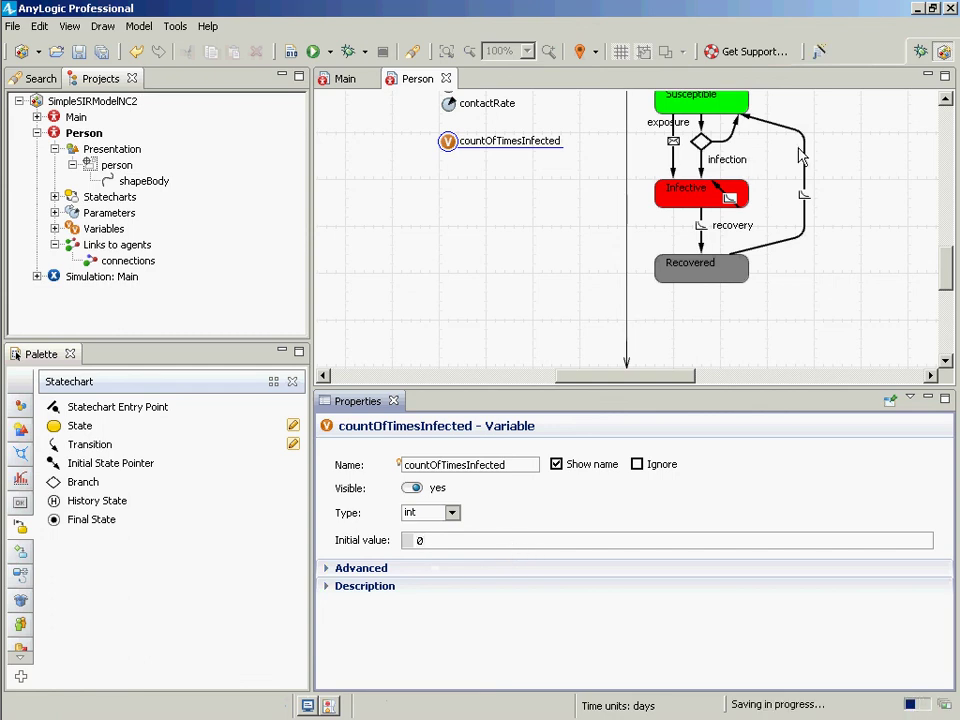
- Check the trigger and rate settings of the waningImmunity transition
{"action": "left_click", "coordinate": [805, 155]}
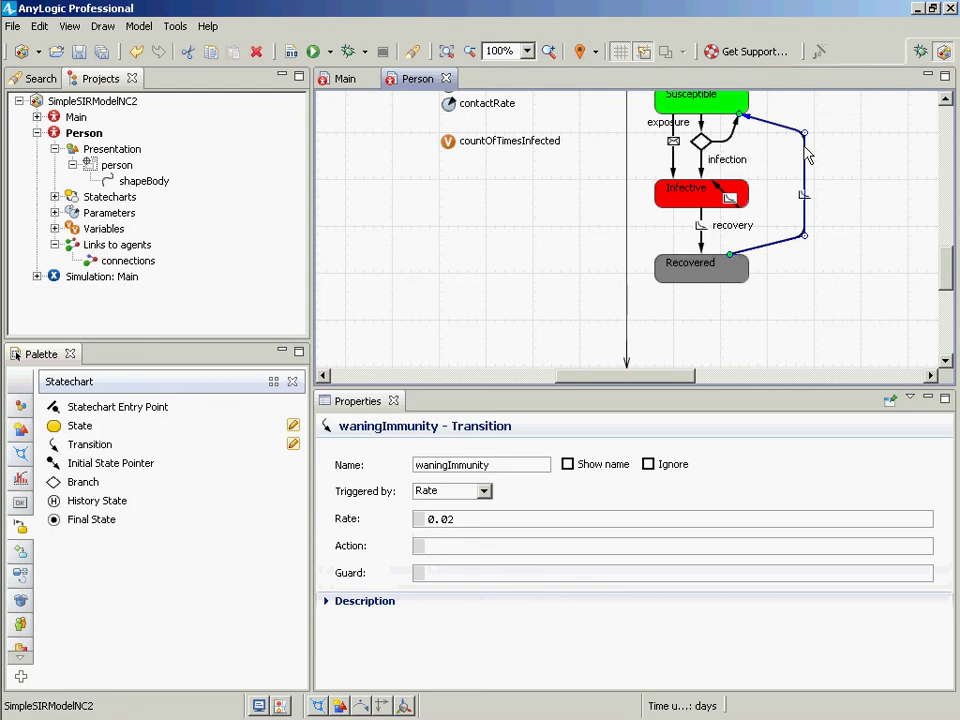
{"action": "left_click", "coordinate": [498, 526]}
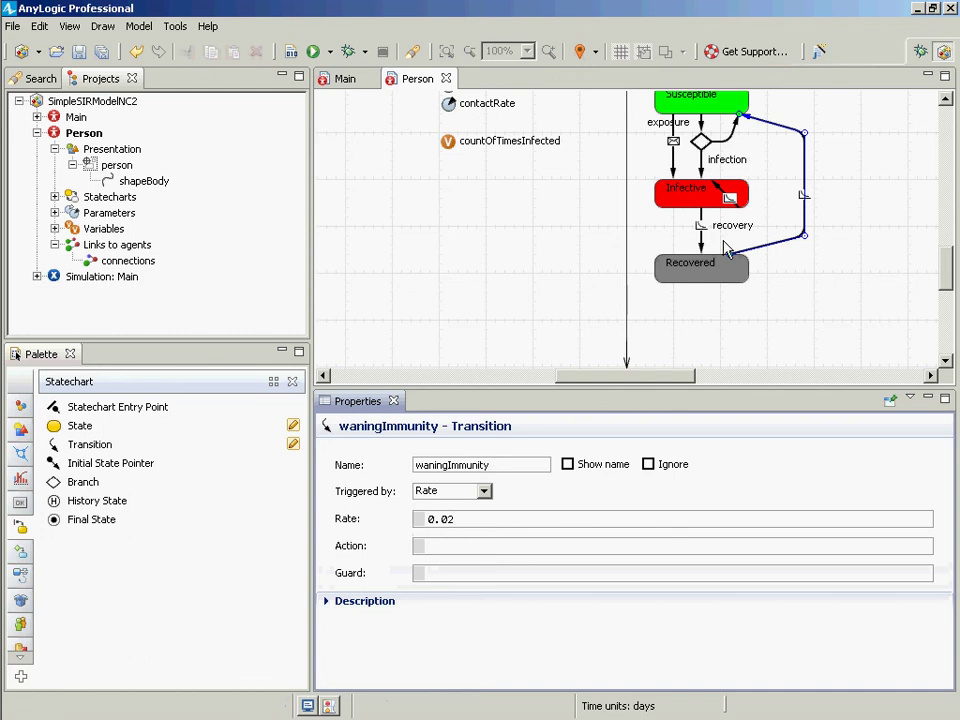
- Run the Simulation: Main experiment and raise the execution speed to x5
{"action": "right_click", "coordinate": [93, 283]}
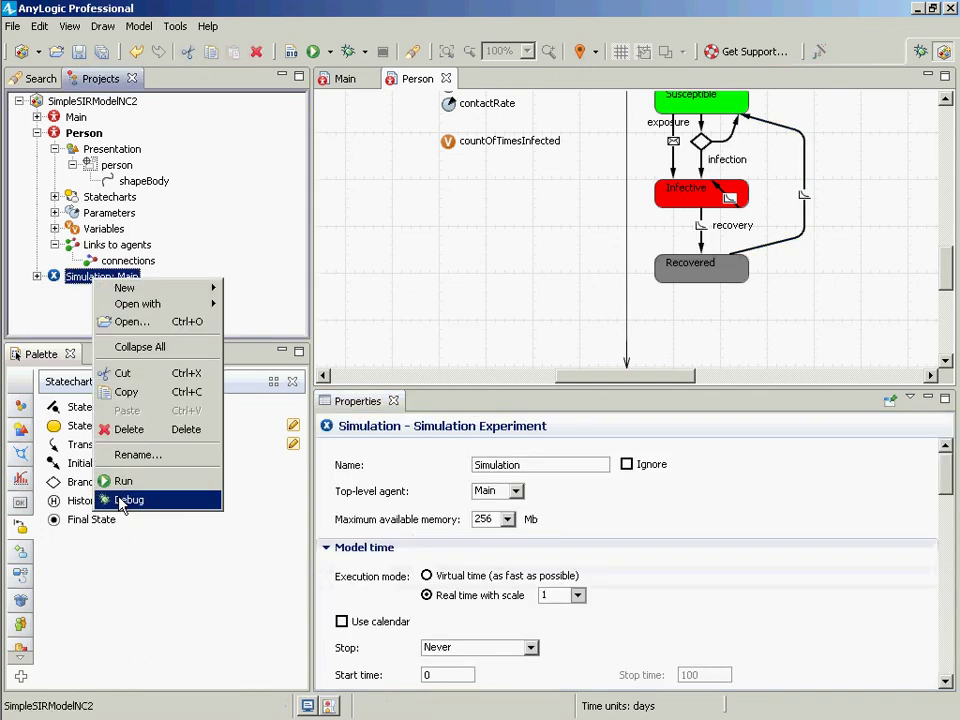
{"action": "left_click", "coordinate": [121, 483]}
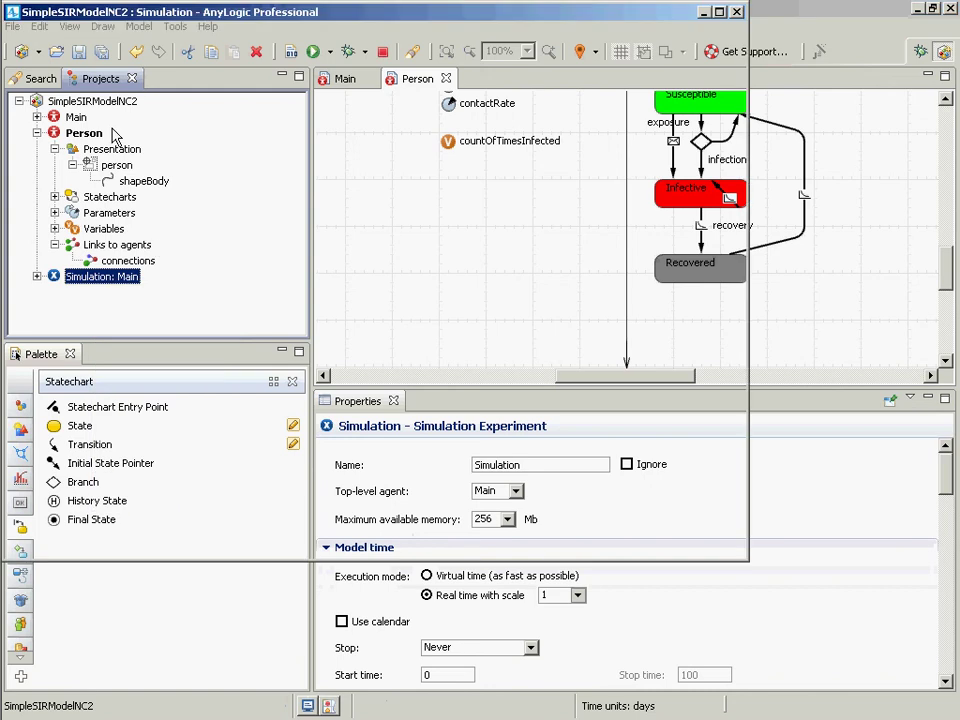
{"action": "left_click", "coordinate": [112, 148]}
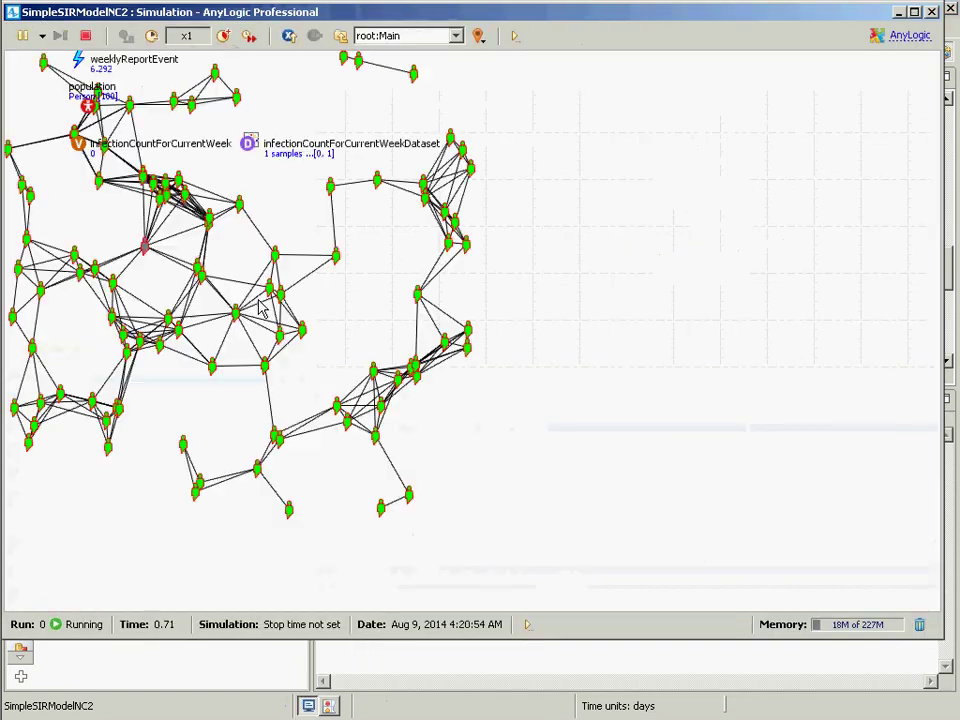
{"action": "left_click", "coordinate": [224, 37]}
{"action": "left_click", "coordinate": [224, 37]}
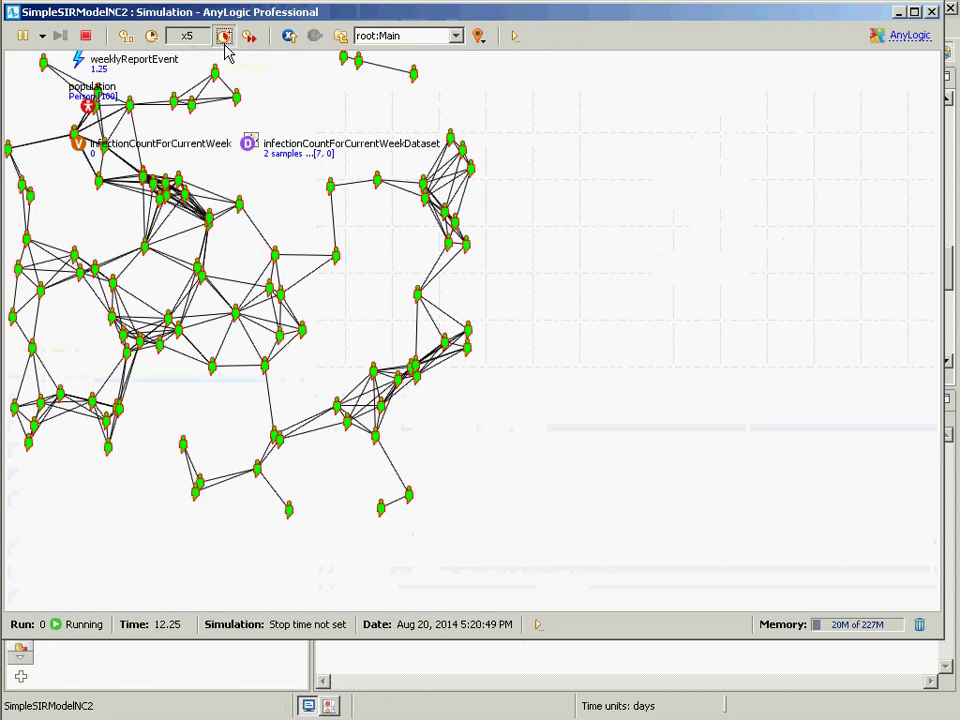
- Raise the simulation speed to x10, restart the run, and watch the infection spread at x50
{"action": "left_click", "coordinate": [225, 42]}
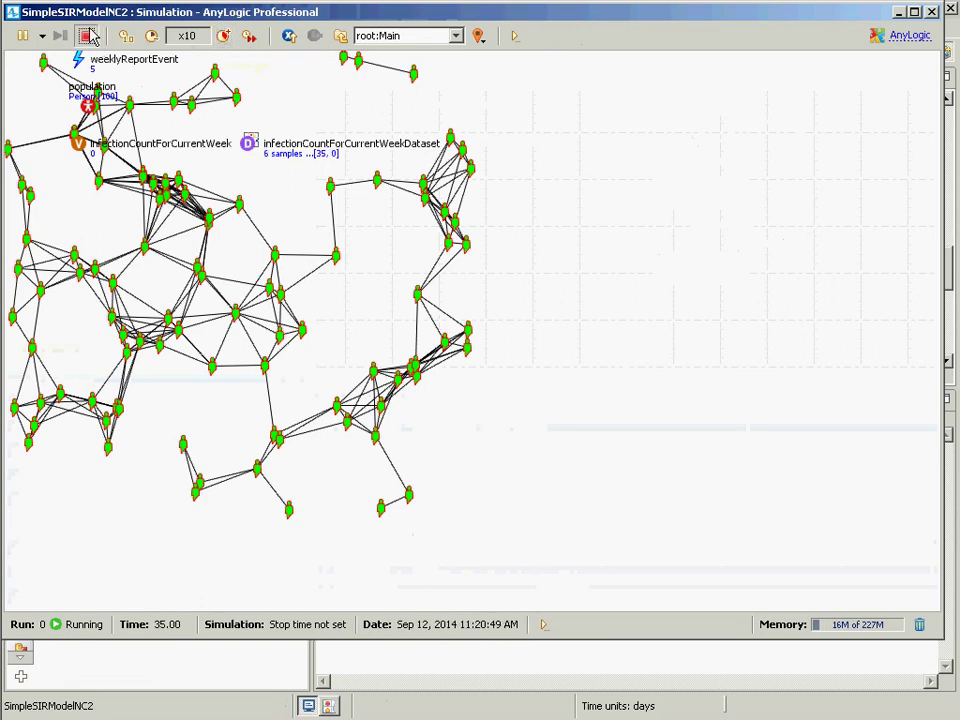
{"action": "left_click", "coordinate": [89, 37]}
{"action": "left_click", "coordinate": [90, 144]}
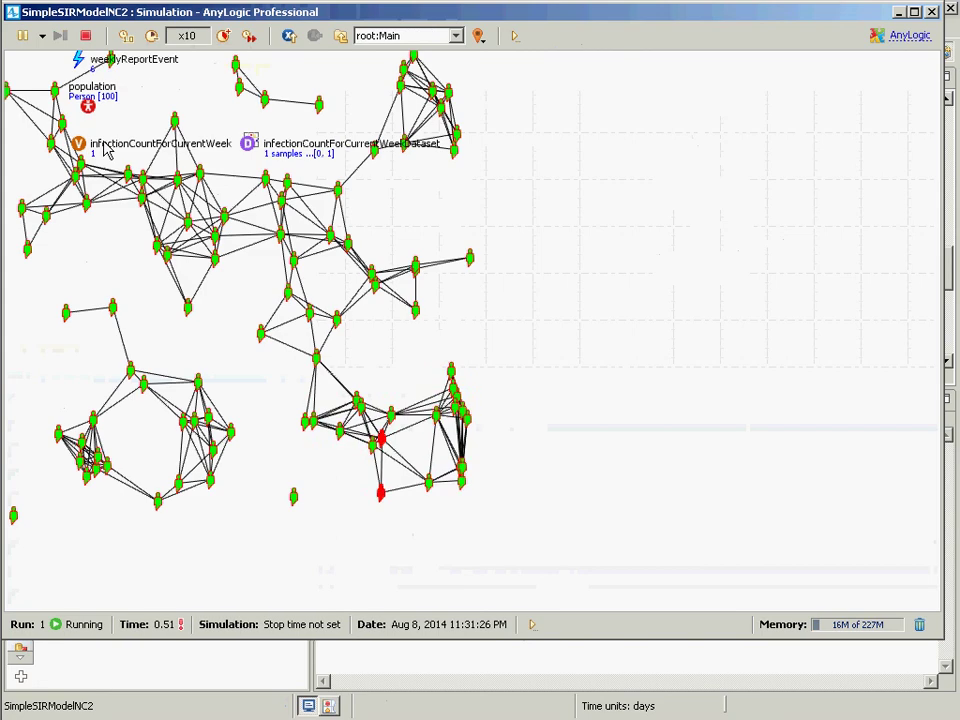
{"action": "left_click", "coordinate": [223, 36]}
{"action": "left_click", "coordinate": [223, 36]}
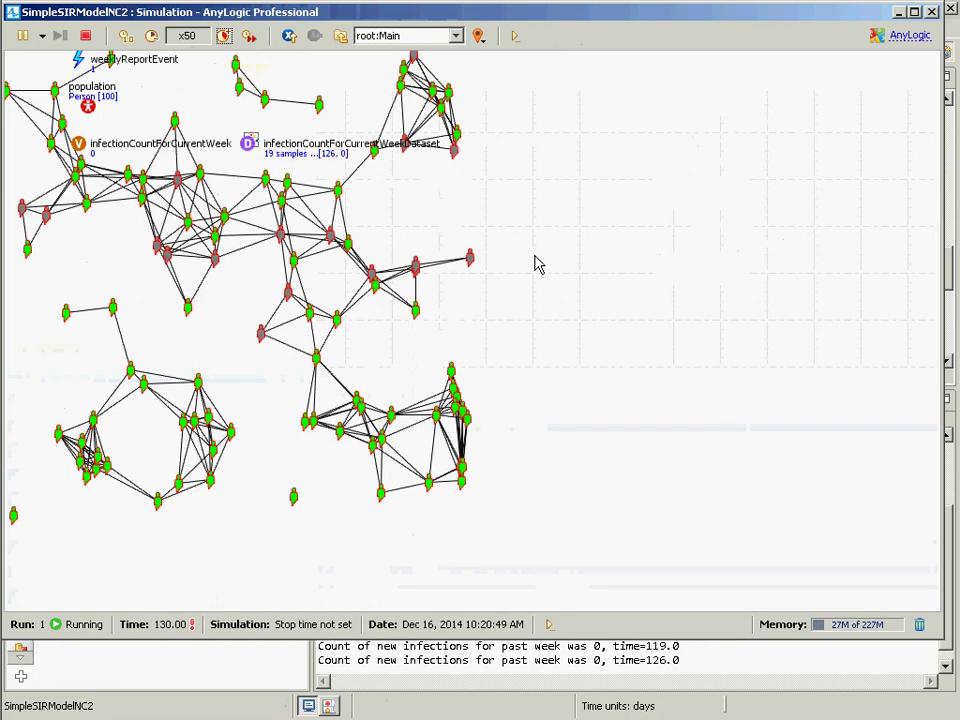
{"action": "left_click_drag", "start_coordinate": [538, 265], "coordinate": [703, 261]}
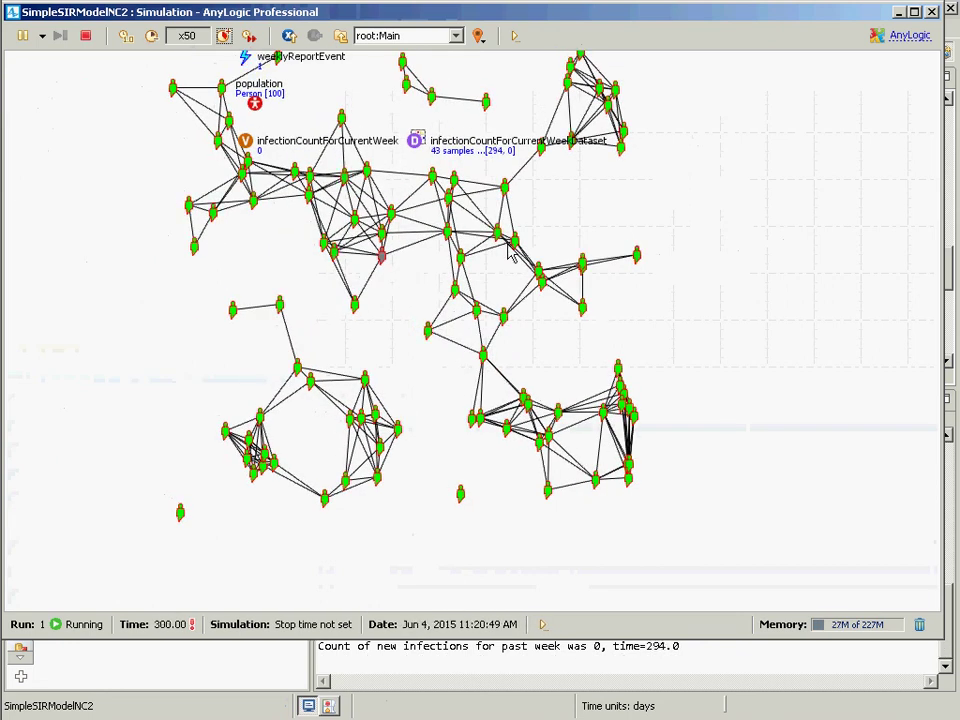
- Raise the speed to x100, restart the simulation to observe another run, and close the simulation window
{"action": "left_click", "coordinate": [224, 35]}
{"action": "left_click", "coordinate": [85, 36]}
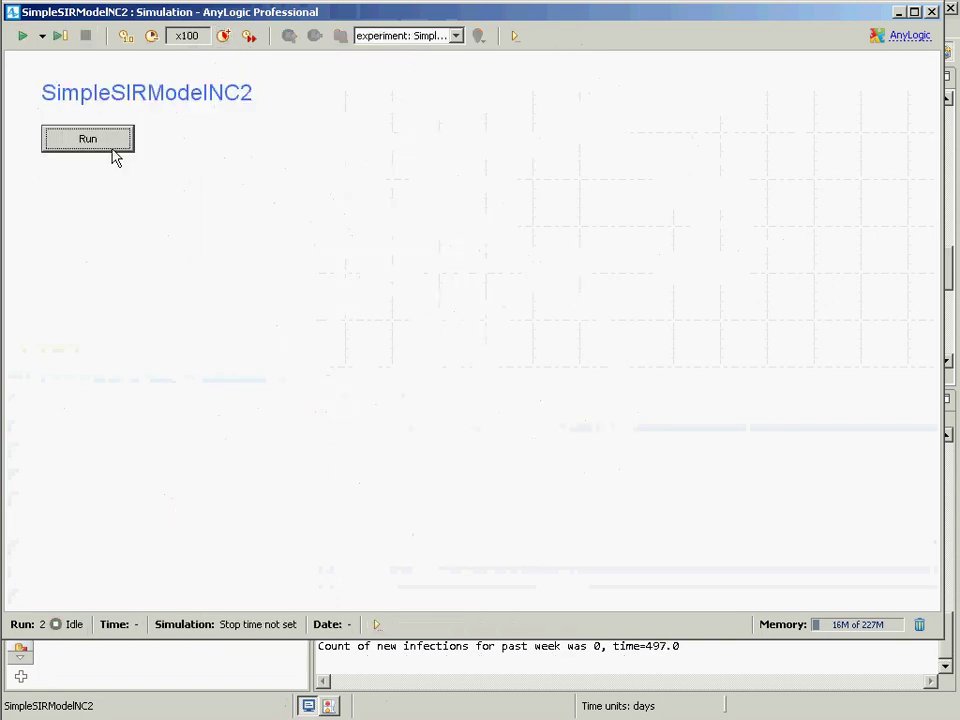
{"action": "left_click", "coordinate": [113, 151]}
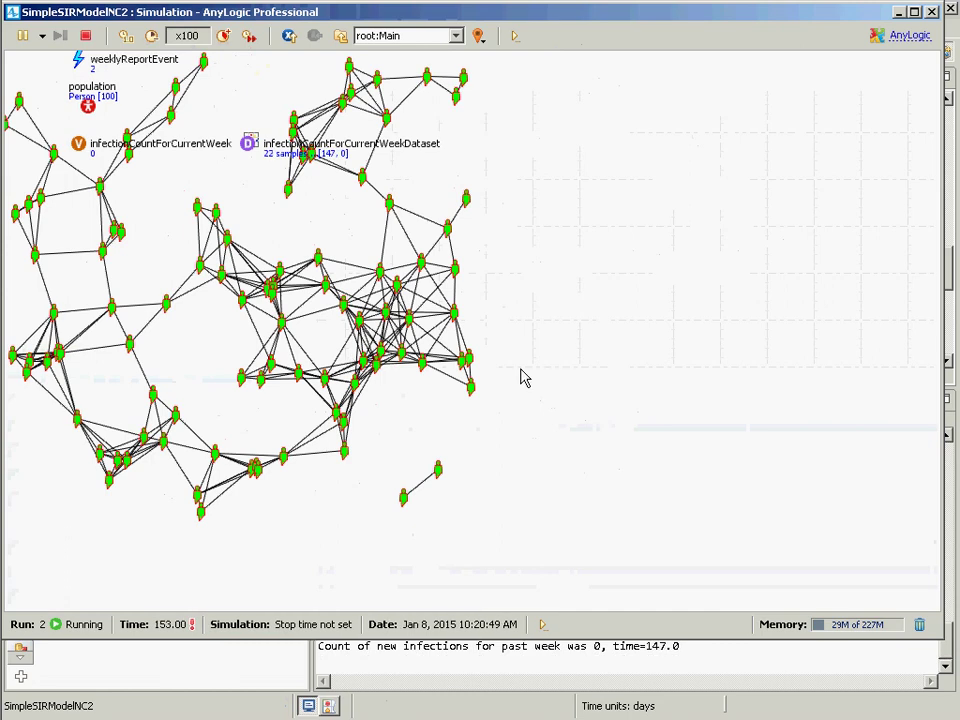
{"action": "left_click", "coordinate": [931, 12]}
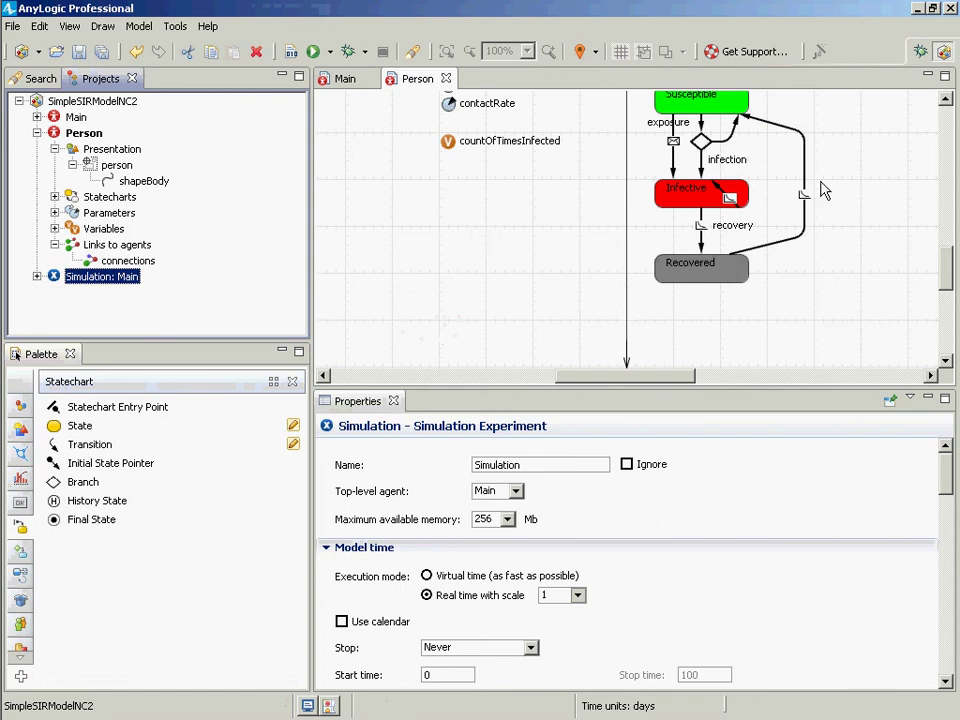
- Set the initial number of agents of the population in Main to 1000 and save the model
{"action": "left_click", "coordinate": [945, 100]}
{"action": "scroll", "coordinate": [945, 100], "scroll_direction": "up", "scroll_amount": 4}
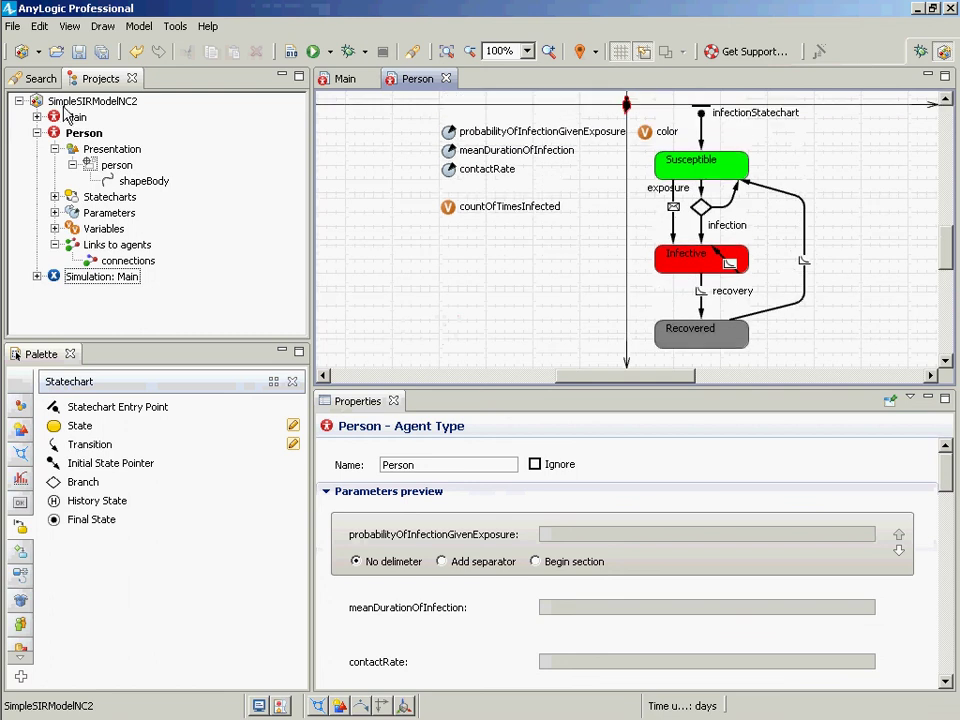
{"action": "key", "text": "ctrl+s"}
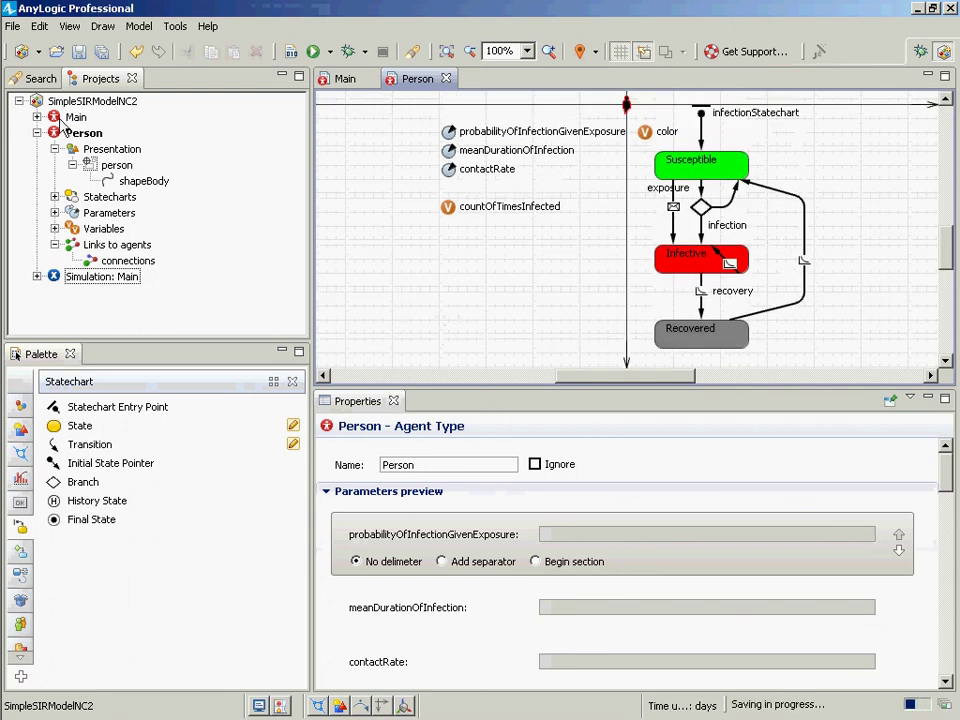
{"action": "double_click", "coordinate": [72, 117]}
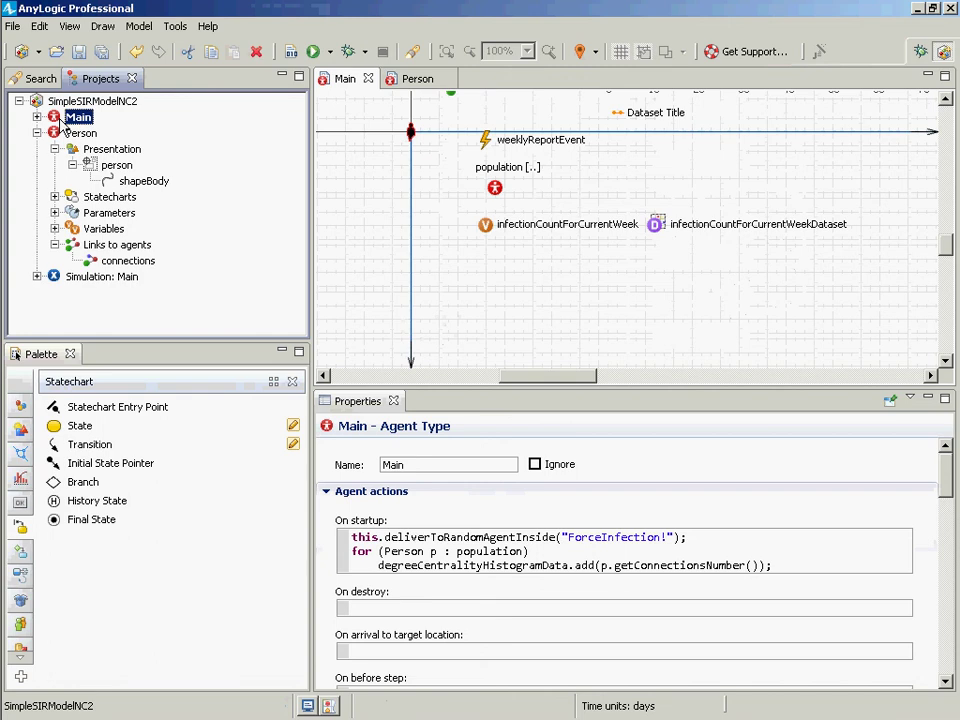
{"action": "left_click", "coordinate": [493, 193]}
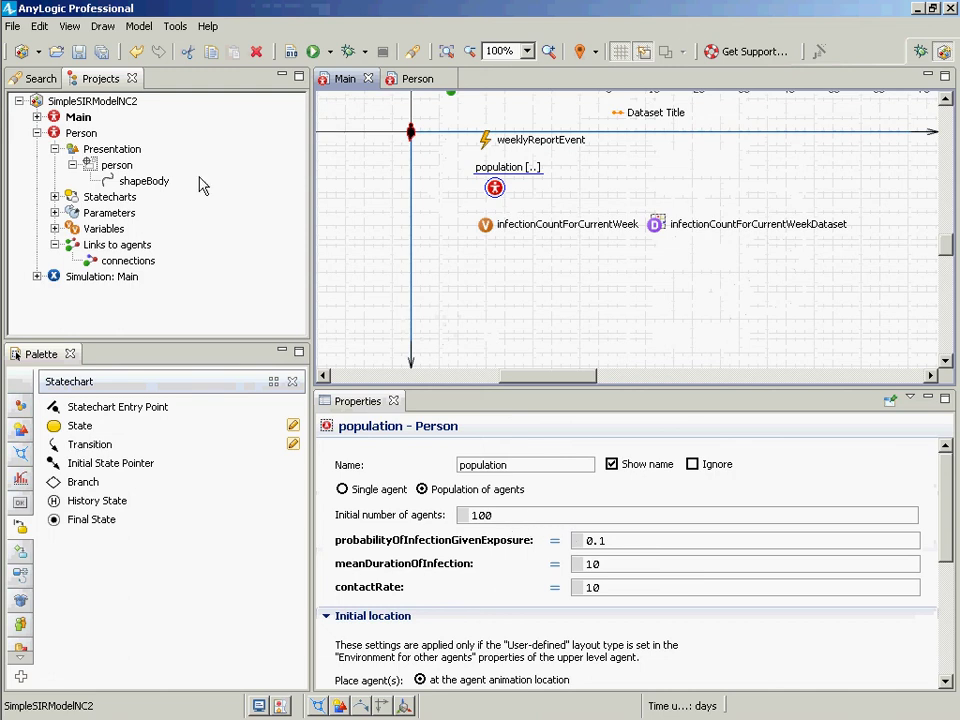
{"action": "left_click", "coordinate": [502, 521]}
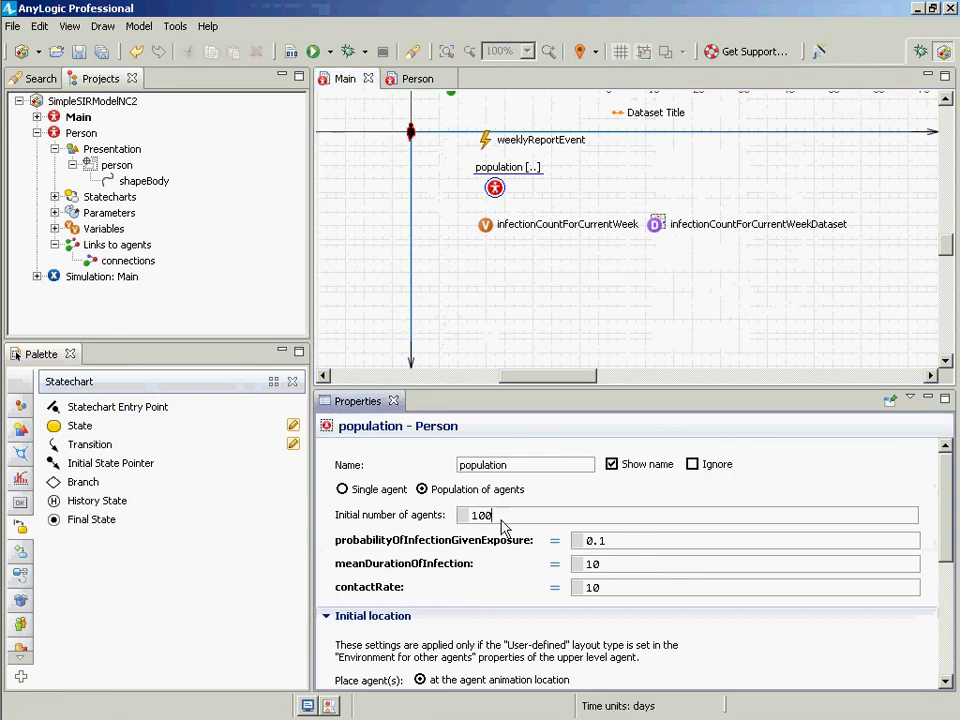
{"action": "type", "text": "0"}
{"action": "key", "text": "ctrl+s"}
- Run the Simulation: Main experiment with the larger population, watch it at x25 speed, and close the simulation window
{"action": "right_click", "coordinate": [106, 279]}
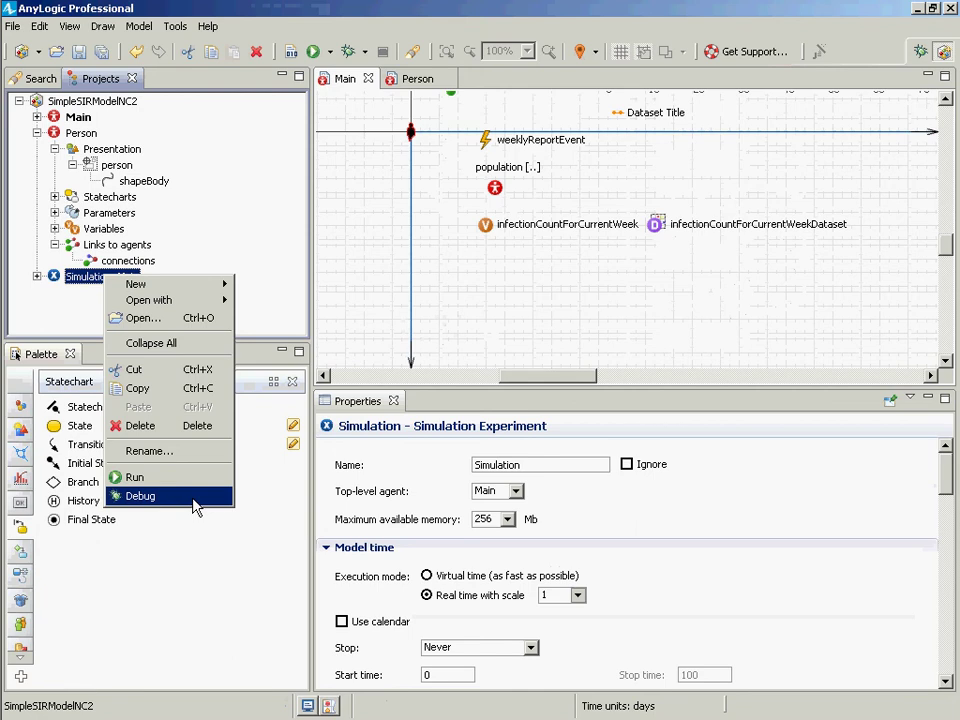
{"action": "left_click", "coordinate": [189, 482]}
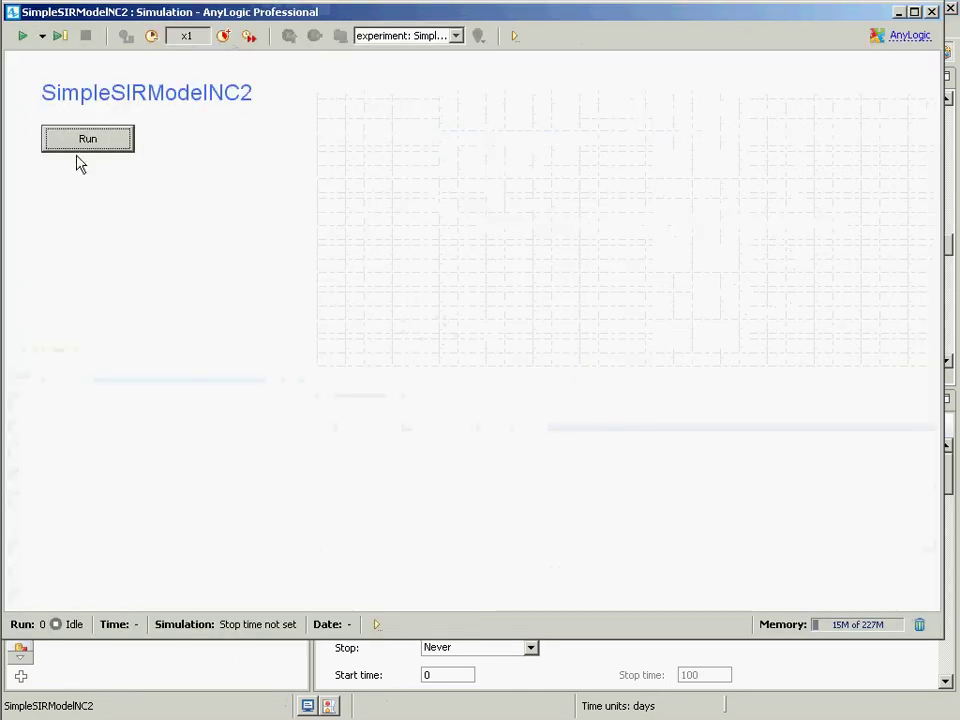
{"action": "left_click", "coordinate": [81, 145]}
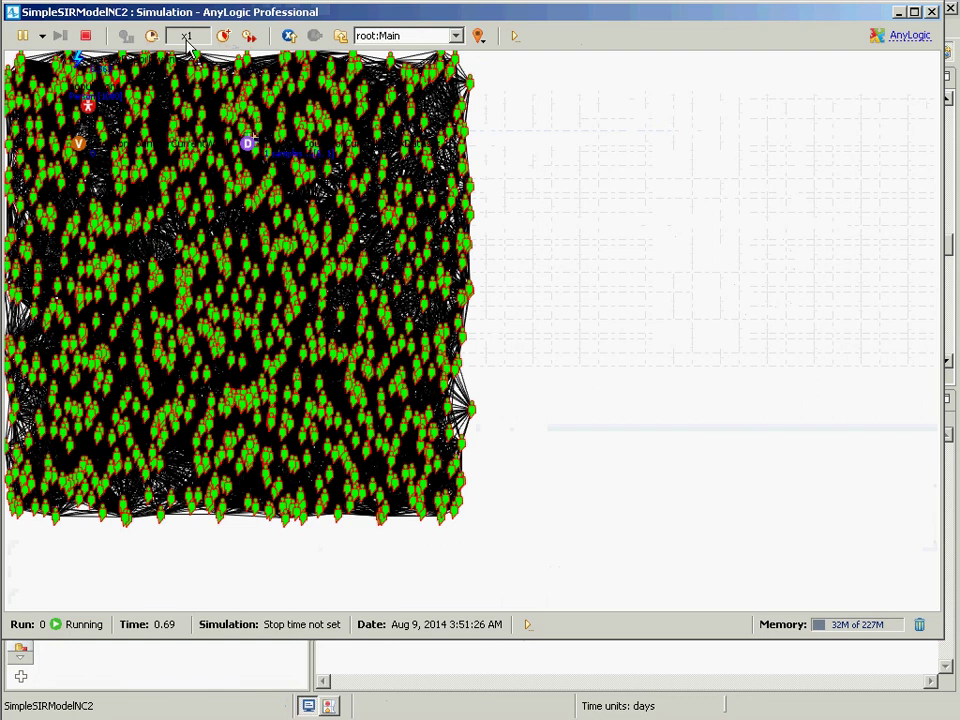
{"action": "left_click", "coordinate": [224, 35]}
{"action": "left_click", "coordinate": [224, 35]}
{"action": "left_click", "coordinate": [224, 35]}
{"action": "left_click", "coordinate": [224, 35]}
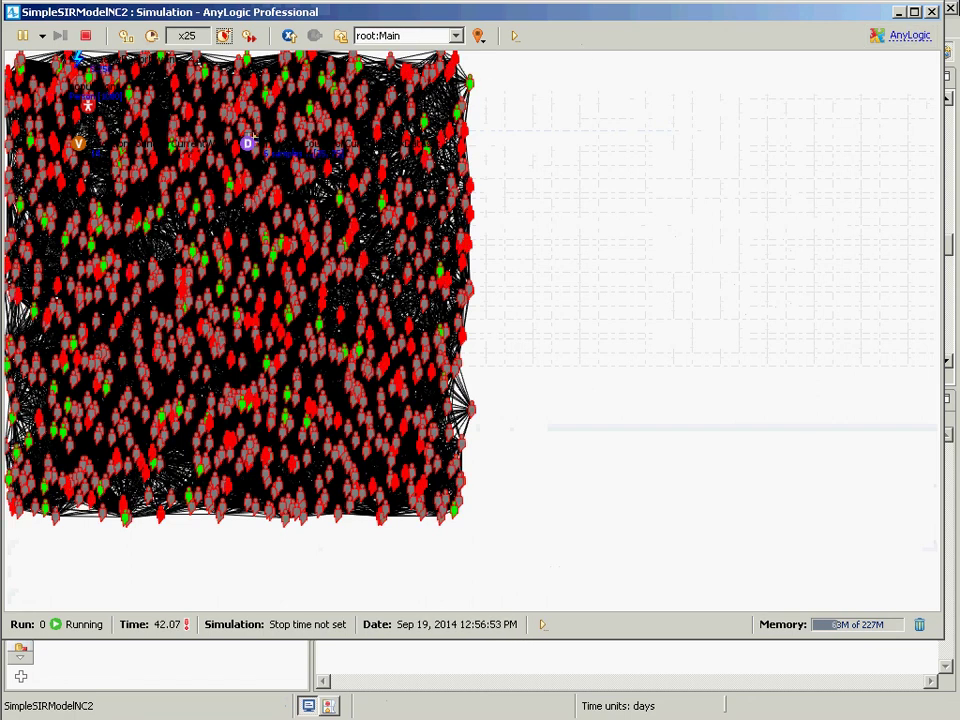
{"action": "left_click", "coordinate": [932, 12]}
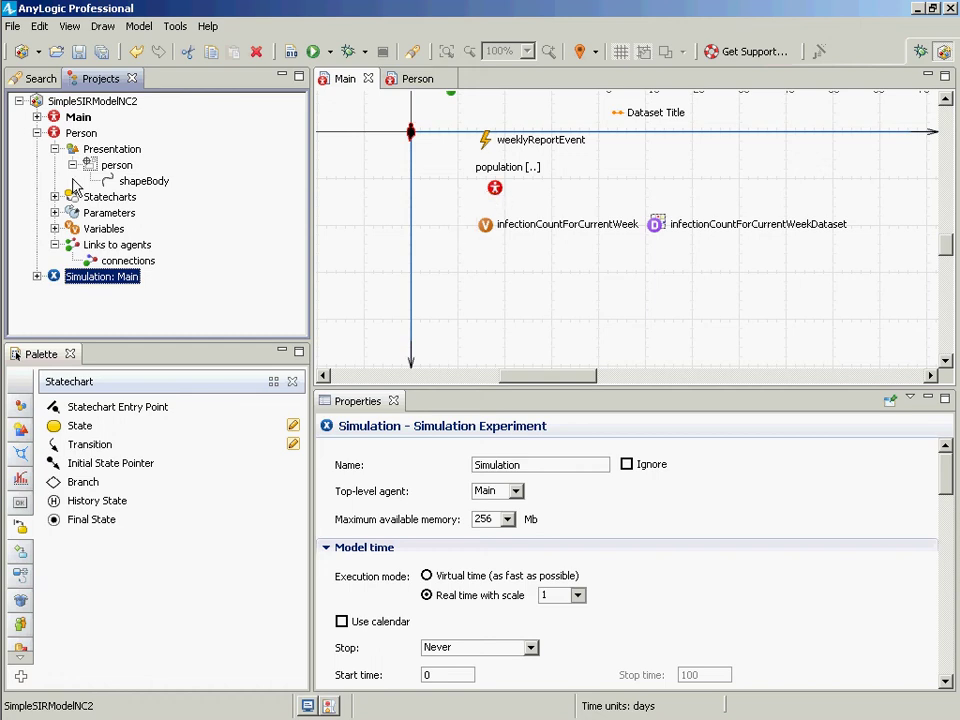
- Add the statement this.countOfTimesInfected++; on a new line in the action of Person's infection transition
{"action": "left_click", "coordinate": [72, 136]}
{"action": "double_click", "coordinate": [72, 134]}
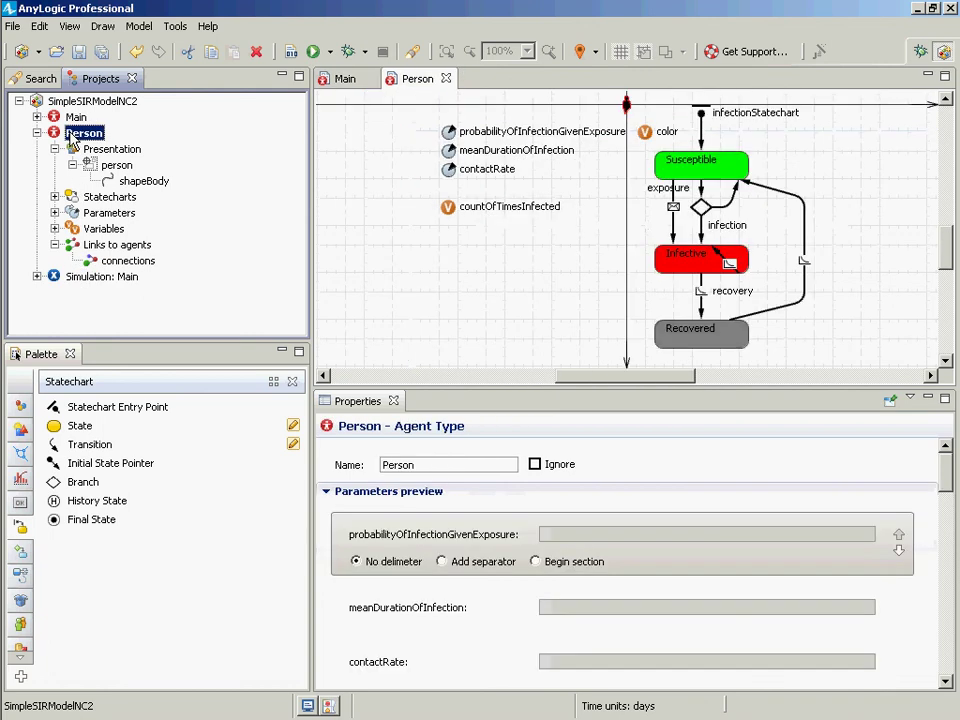
{"action": "left_click", "coordinate": [446, 214]}
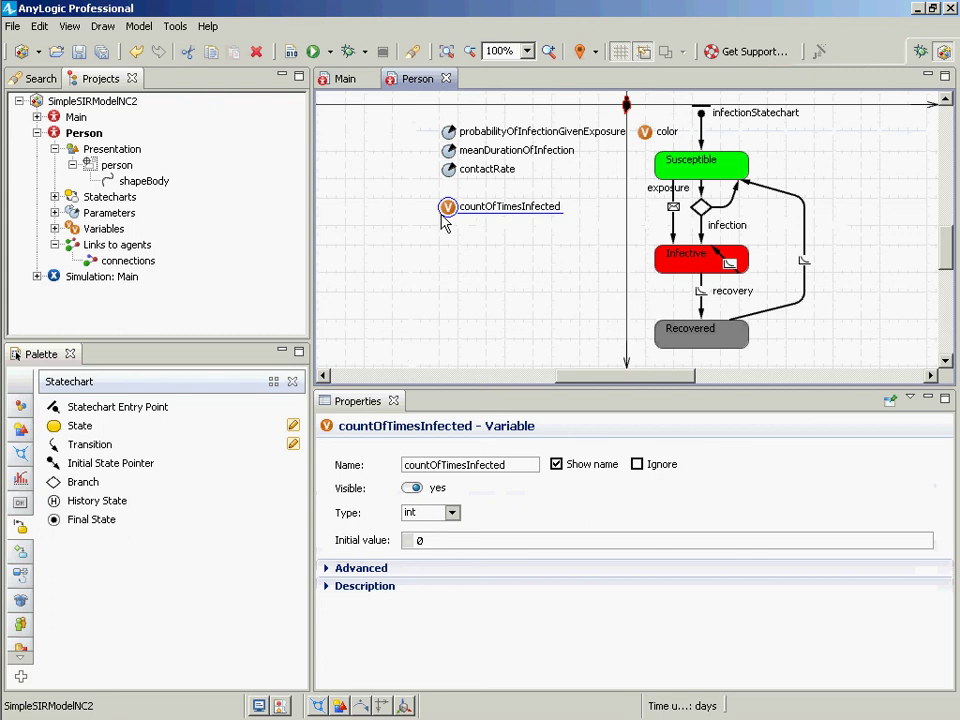
{"action": "left_click", "coordinate": [727, 260]}
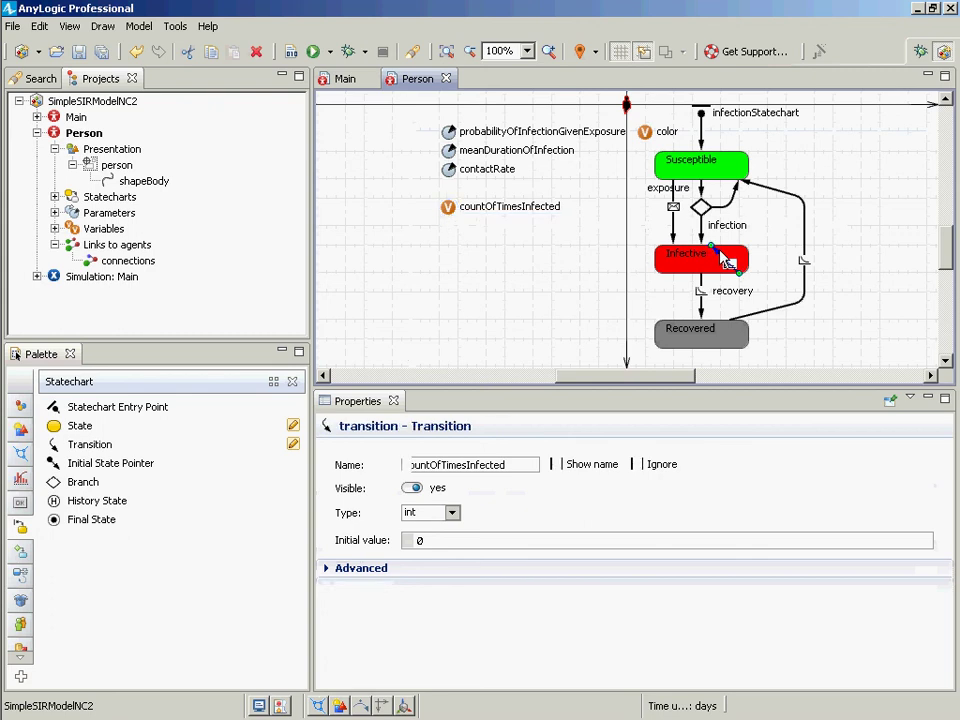
{"action": "left_click", "coordinate": [745, 273]}
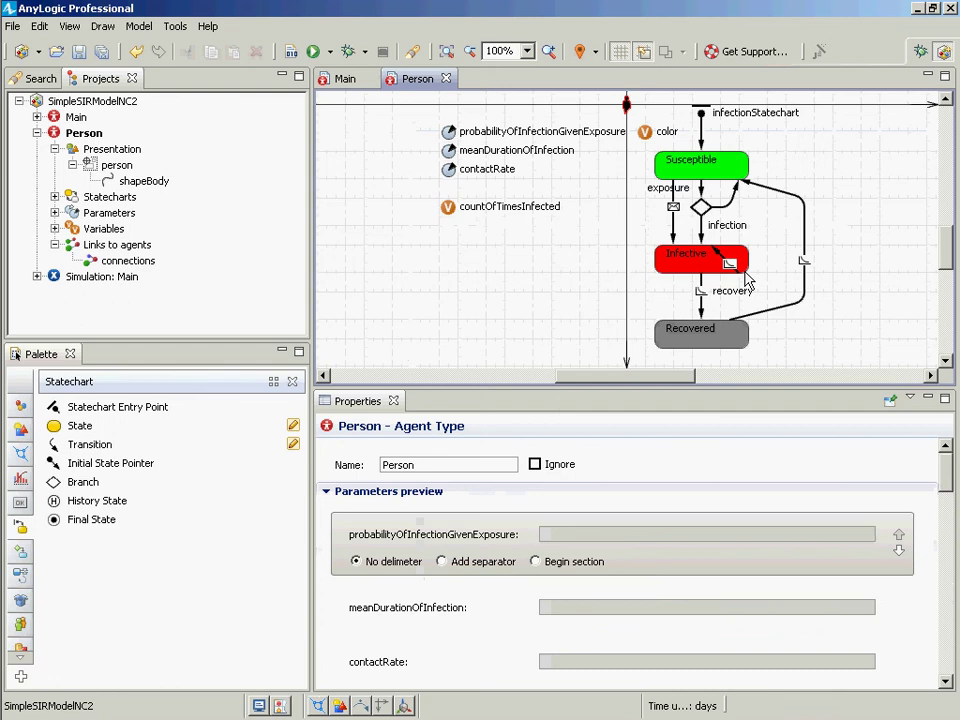
{"action": "left_click", "coordinate": [701, 232]}
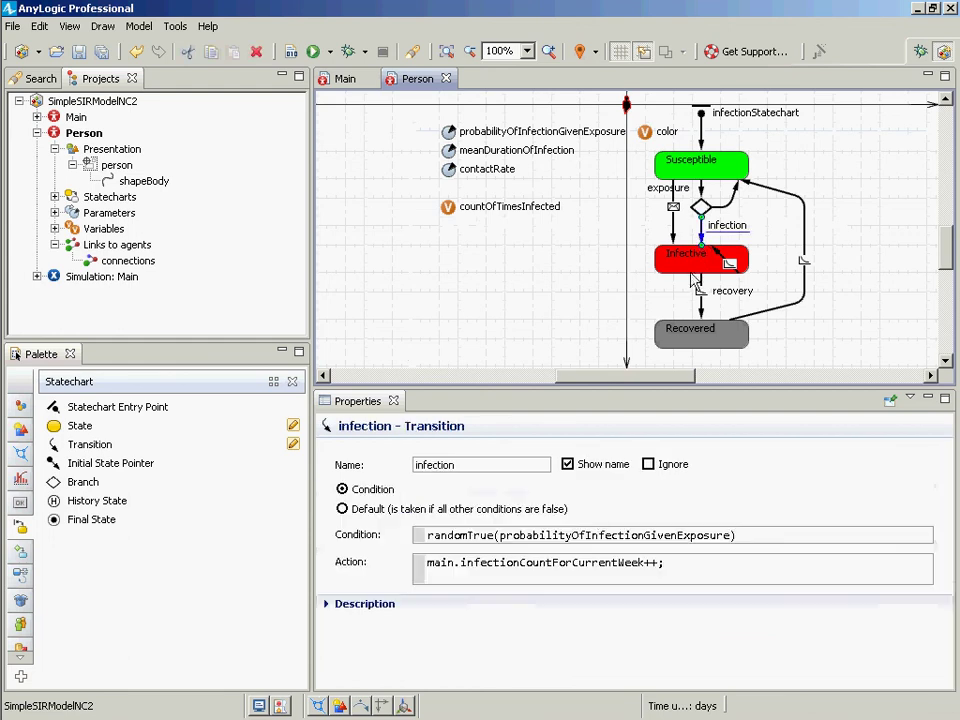
{"action": "left_click", "coordinate": [729, 579]}
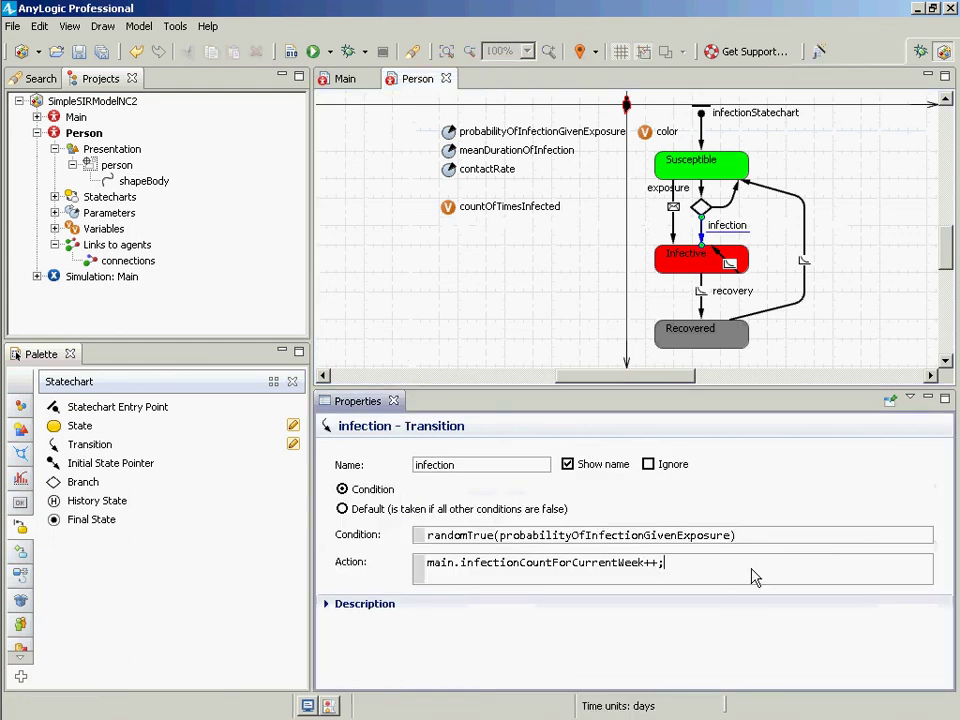
{"action": "type", "text": "th"}
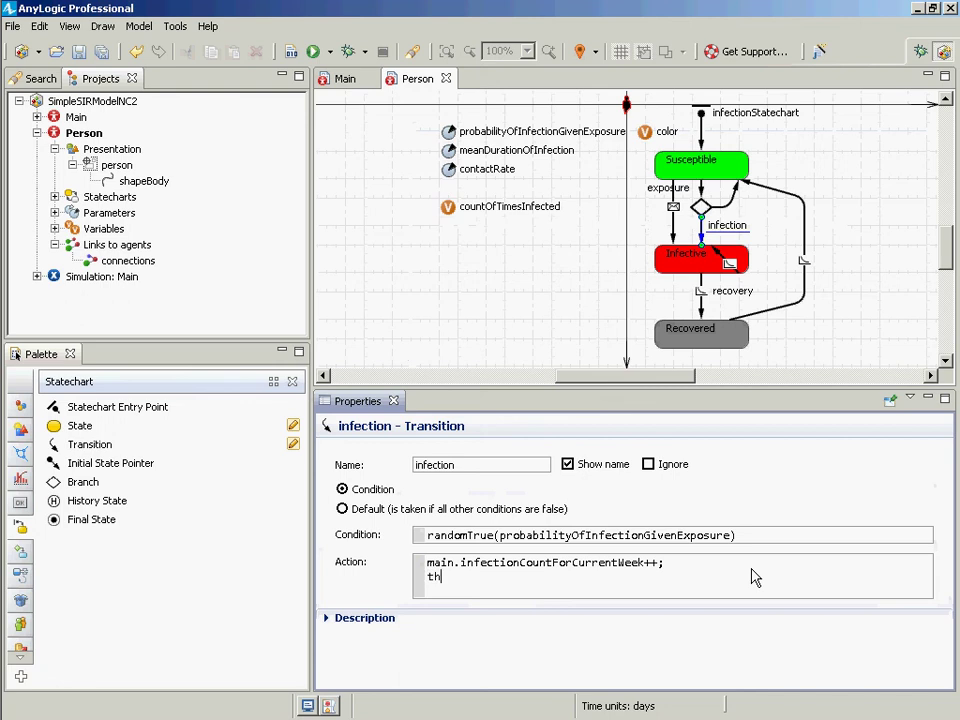
{"action": "type", "text": "is.countOf"}
{"action": "key", "text": "ctrl+space"}
{"action": "key", "text": "Return"}
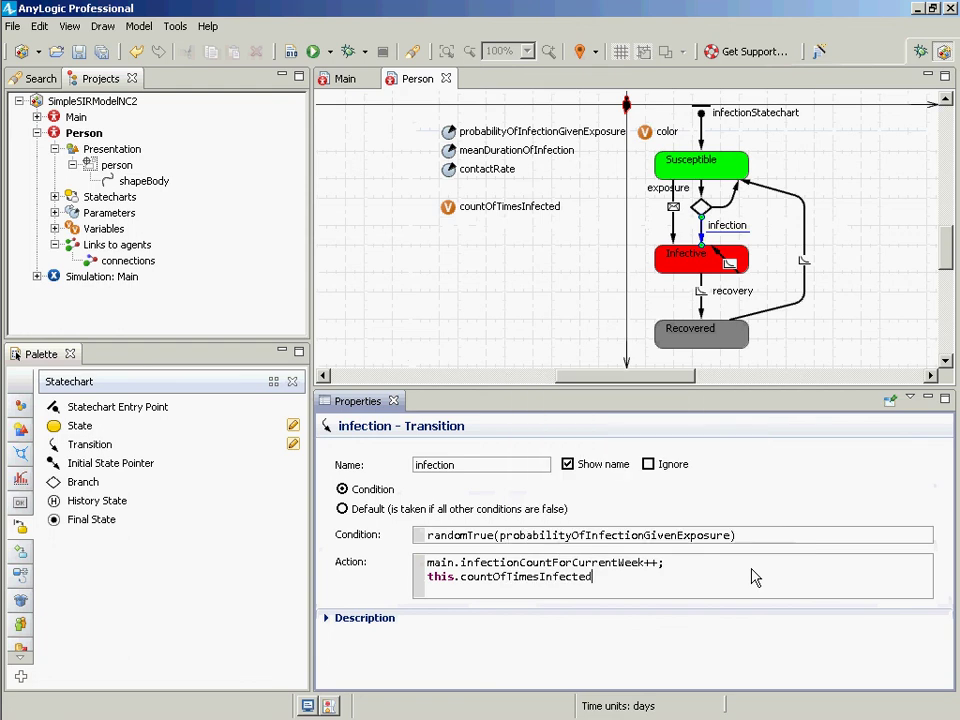
{"action": "type", "text": "++;"}
- Save the model and copy this.countOfTimesInfected++ from the infection transition's action
{"action": "key", "text": "ctrl+shift+Left"}
{"action": "key", "text": "ctrl+shift+Left"}
{"action": "key", "text": "ctrl+shift+Left"}
{"action": "key", "text": "ctrl+shift+Left"}
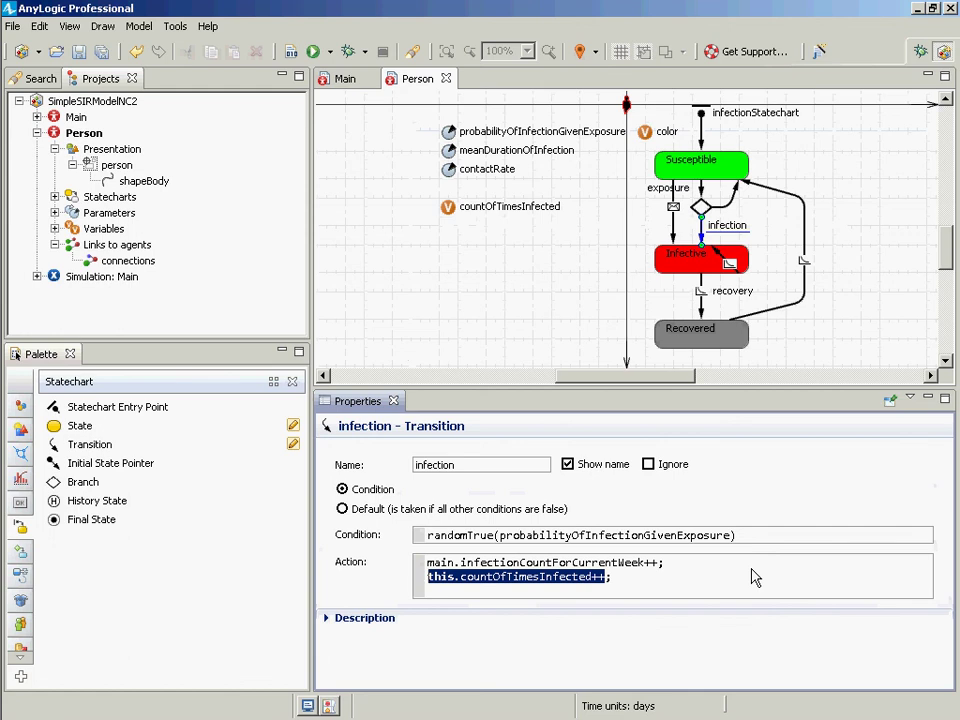
{"action": "key", "text": "ctrl+s"}
{"action": "key", "text": "ctrl+shift+Right"}
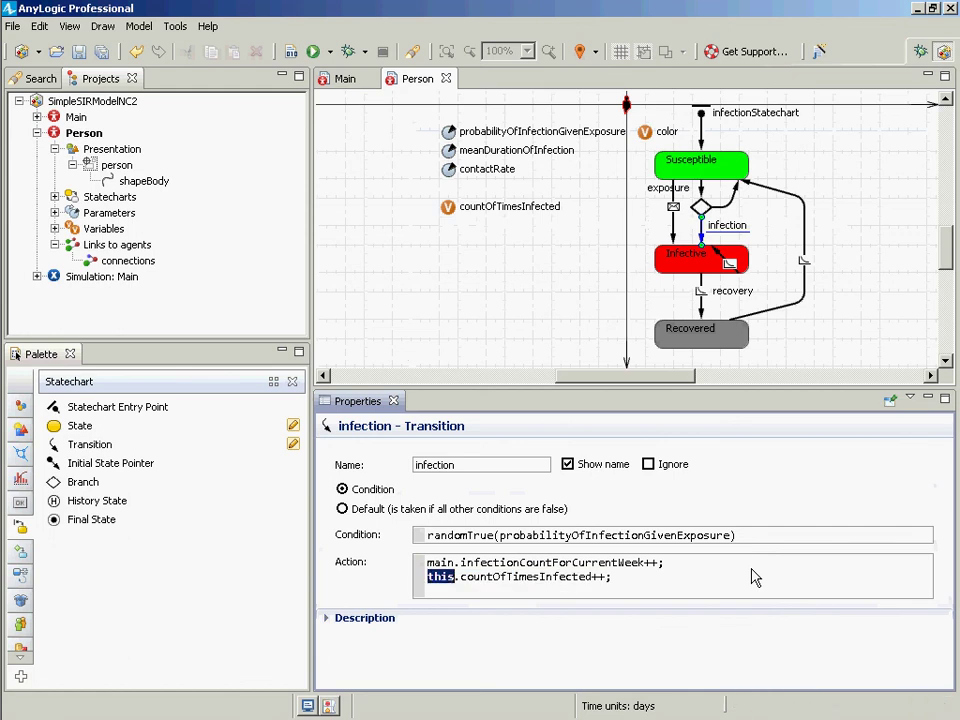
{"action": "key", "text": "ctrl+shift+Right"}
{"action": "key", "text": "ctrl+shift+Right"}
{"action": "key", "text": "ctrl+shift+Right"}
{"action": "key", "text": "ctrl+c"}
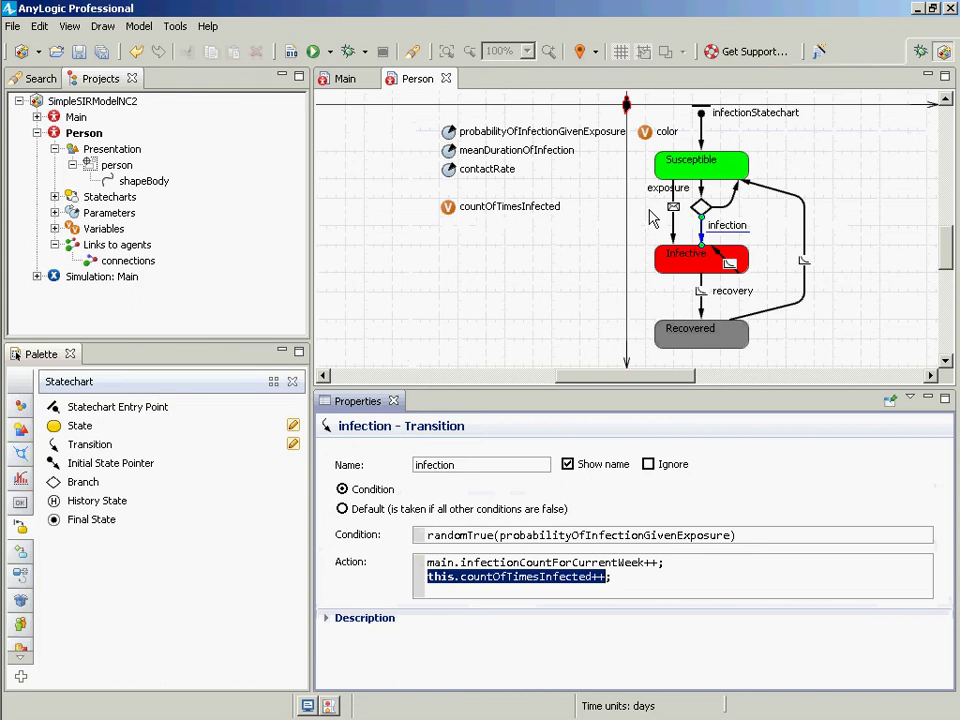
- Paste this.countOfTimesInfected++ as a second line in the forceInfection transition's action and save the model
{"action": "left_click", "coordinate": [674, 228]}
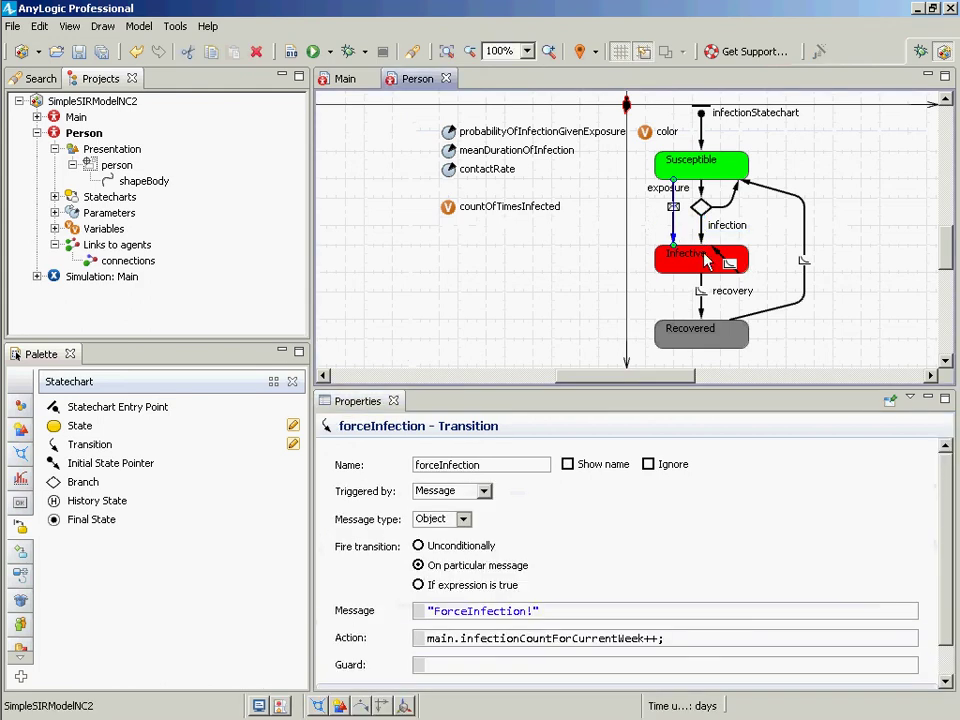
{"action": "left_click", "coordinate": [677, 640]}
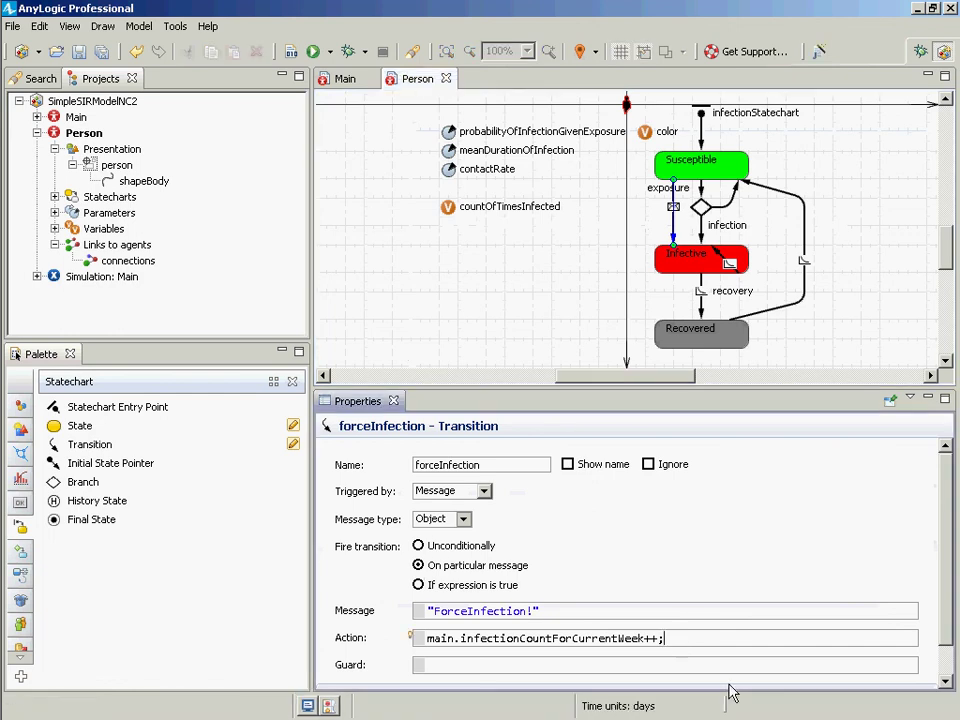
{"action": "key", "text": "Return"}
{"action": "key", "text": "ctrl+v"}
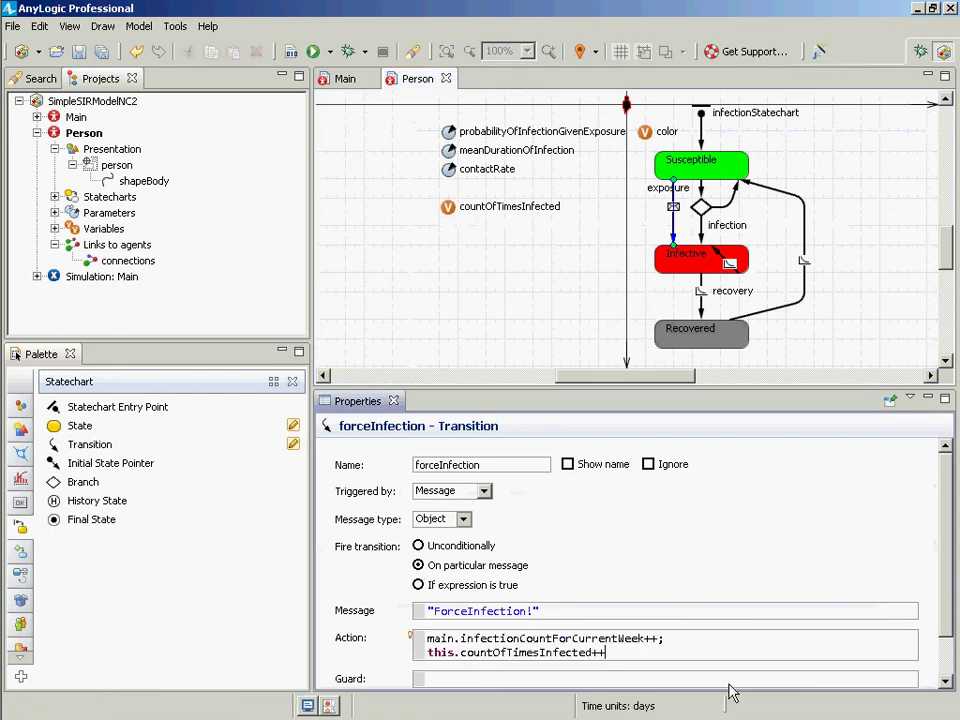
{"action": "key", "text": "ctrl+s"}
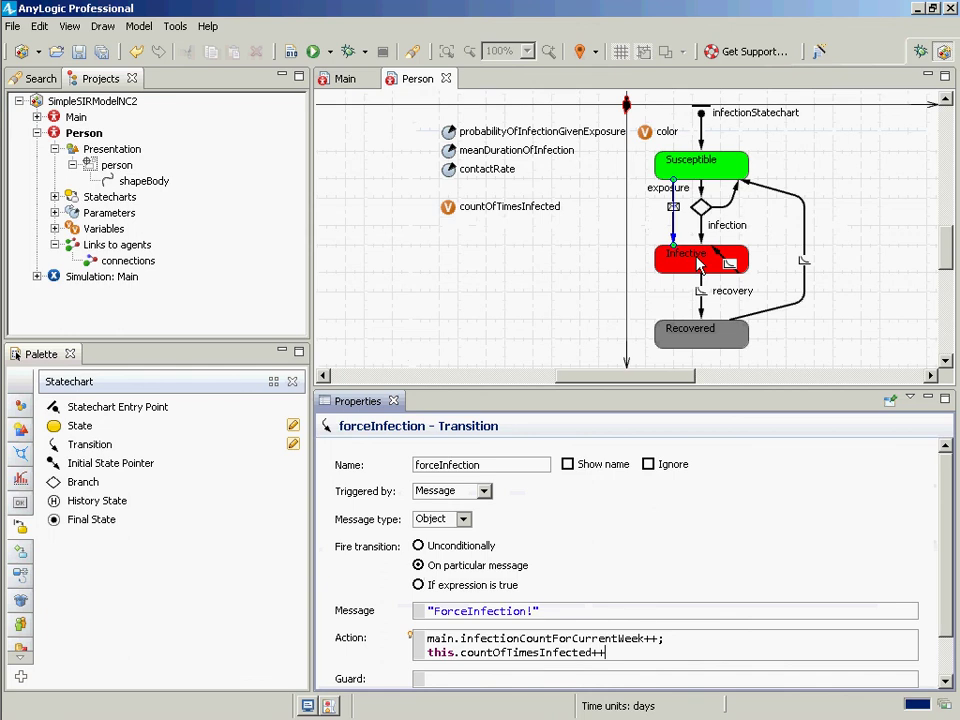
- Build the model and launch the Simulation: Main experiment
{"action": "left_click", "coordinate": [291, 50]}
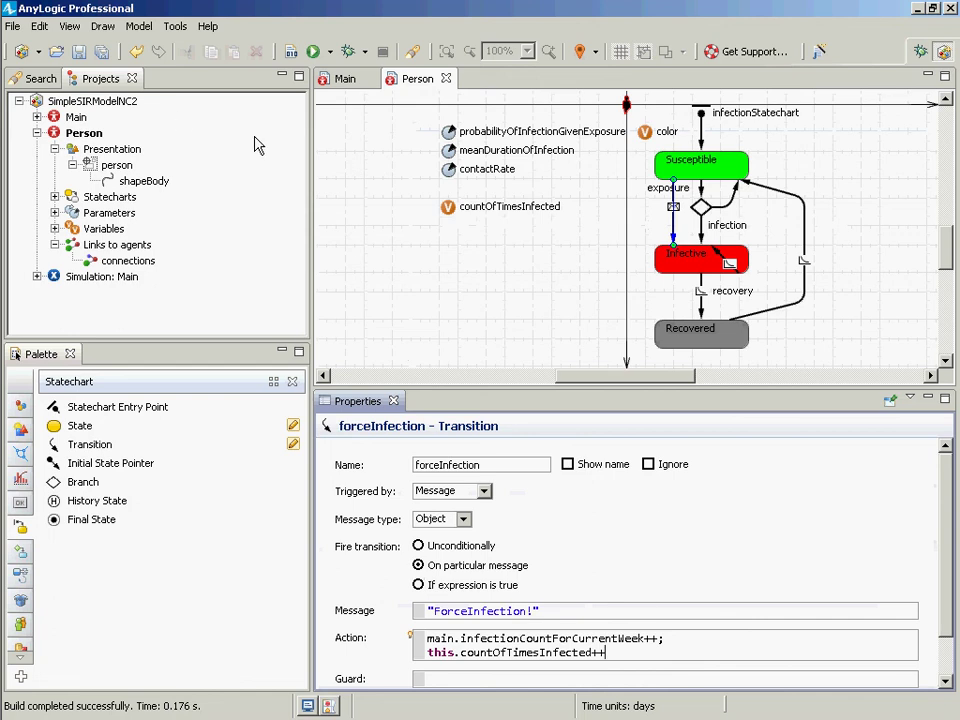
{"action": "right_click", "coordinate": [105, 277]}
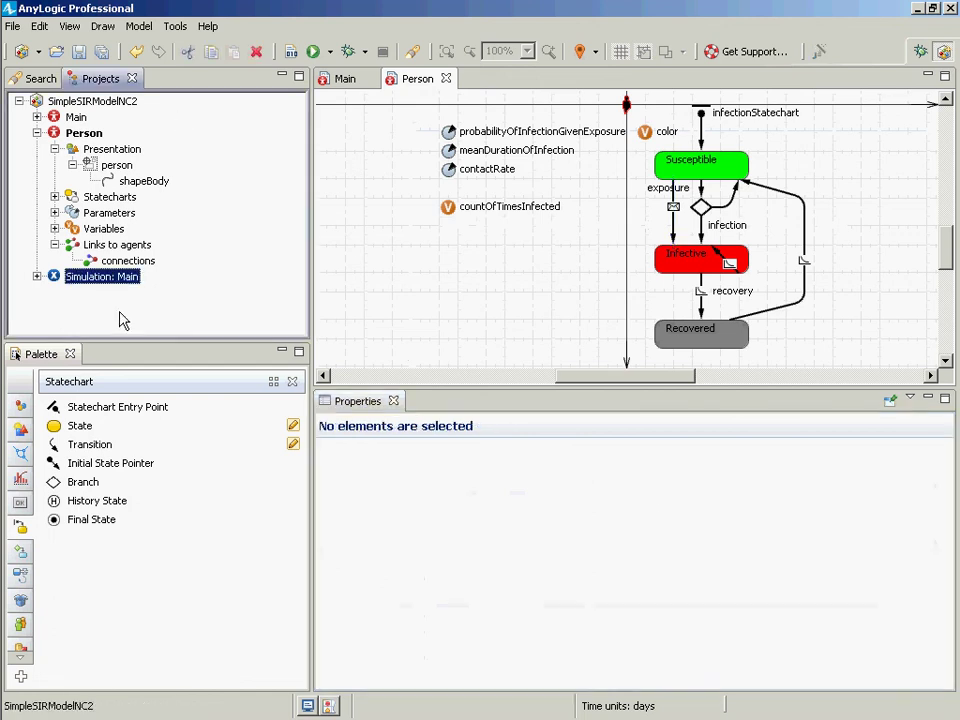
{"action": "left_click", "coordinate": [136, 480]}
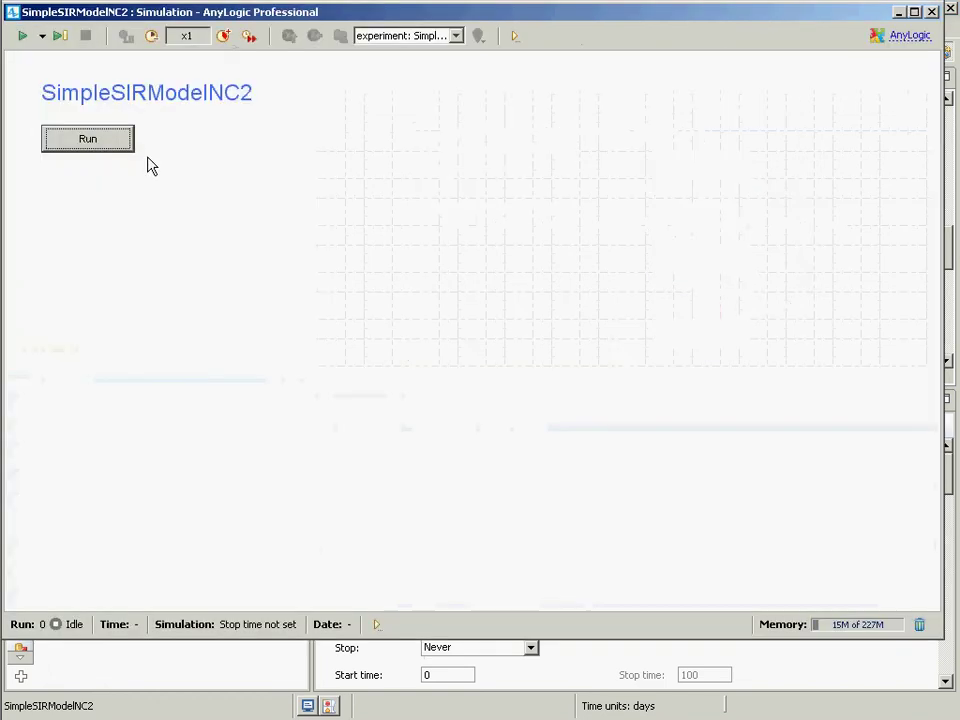
- Run the simulation at maximum speed to watch countOfTimesInfected for the first Person, population[0], and close the simulation window
{"action": "left_click", "coordinate": [110, 141]}
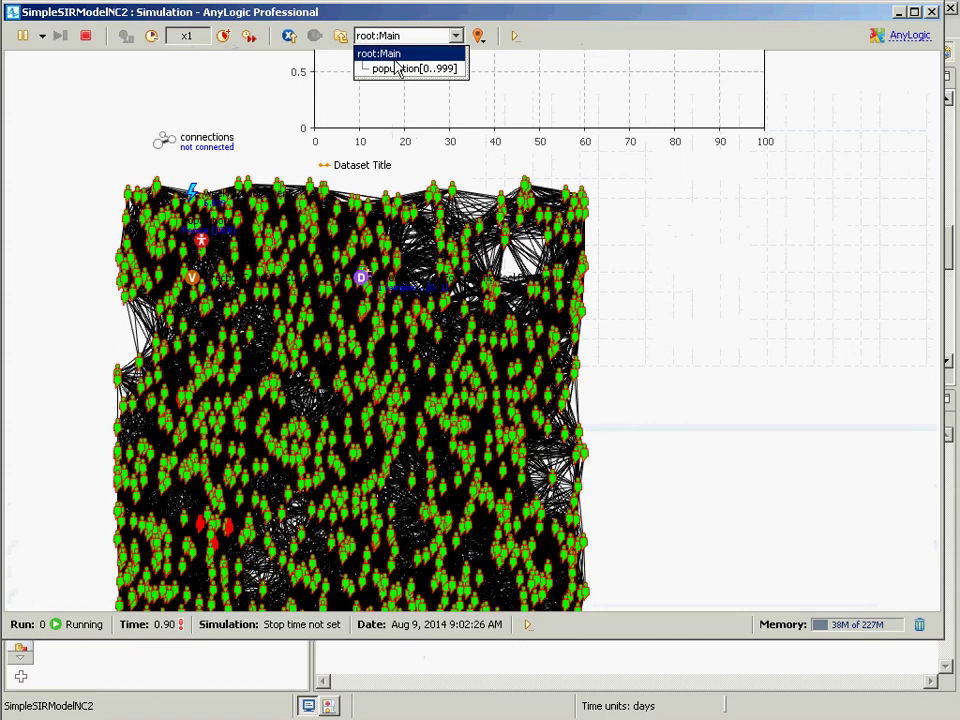
{"action": "left_click", "coordinate": [405, 68]}
{"action": "left_click_drag", "start_coordinate": [296, 177], "coordinate": [581, 354]}
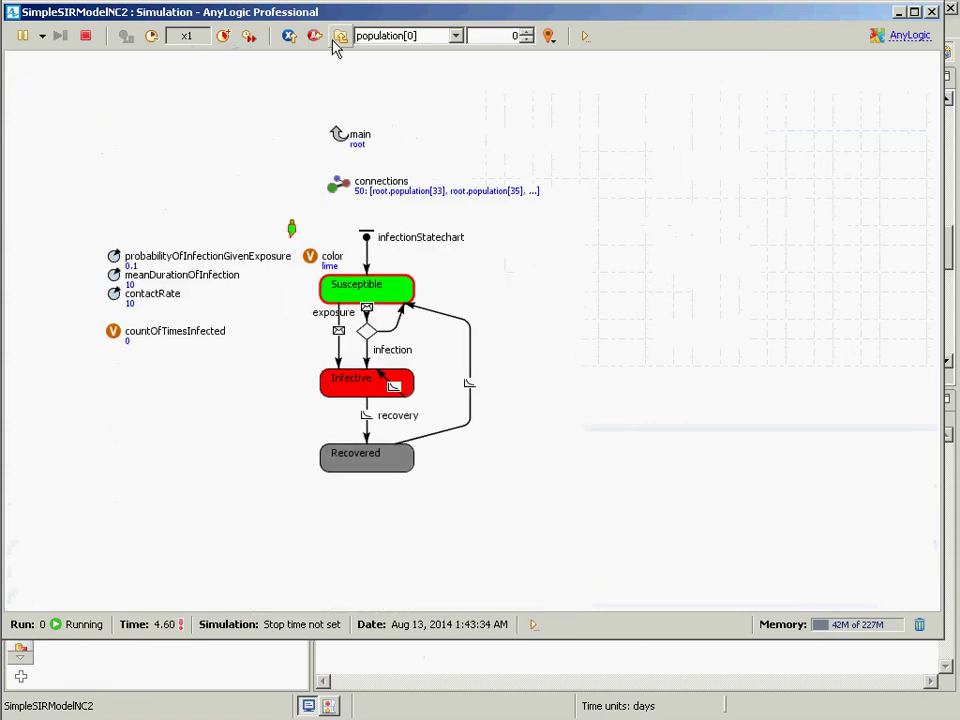
{"action": "left_click", "coordinate": [250, 38]}
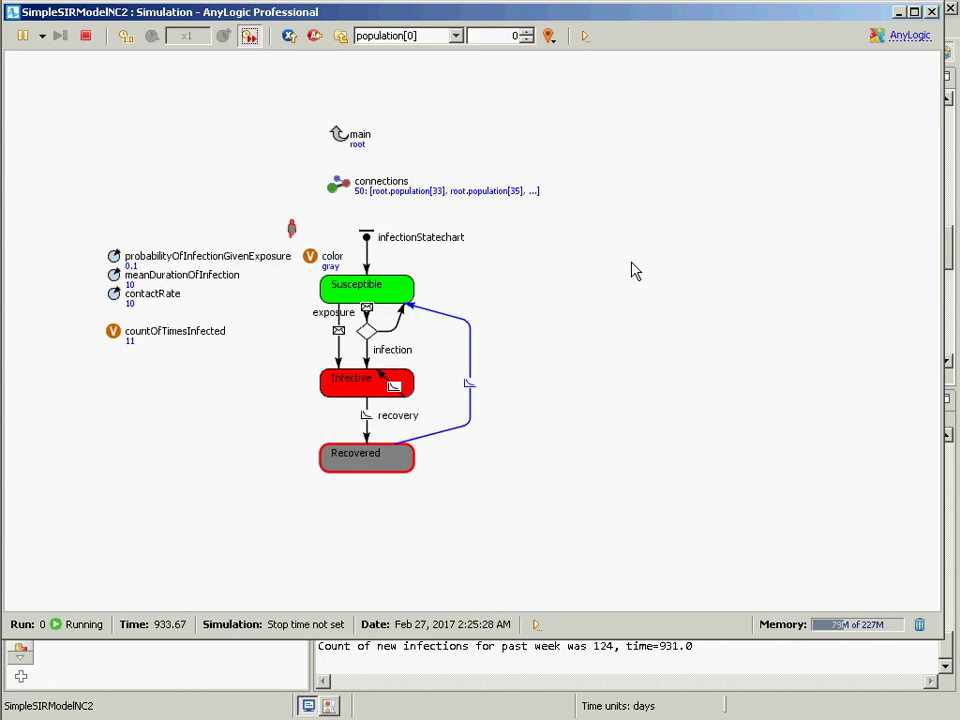
{"action": "key", "text": "alt+F4"}
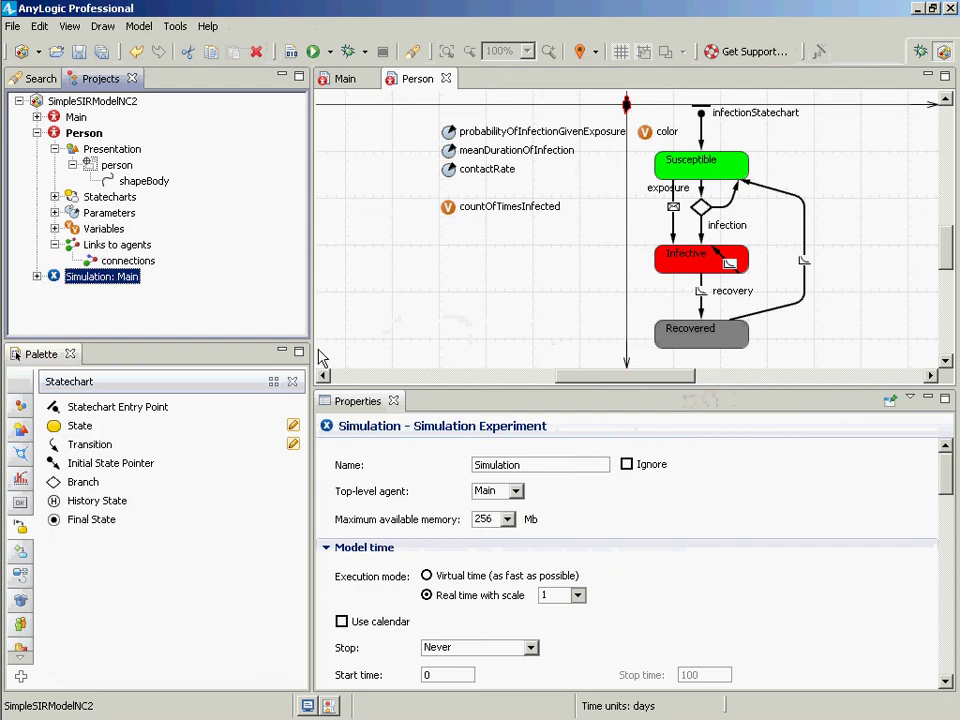
- Examine the advanced properties of the person group in the Person diagram for its click and draw actions
{"action": "left_click", "coordinate": [329, 379]}
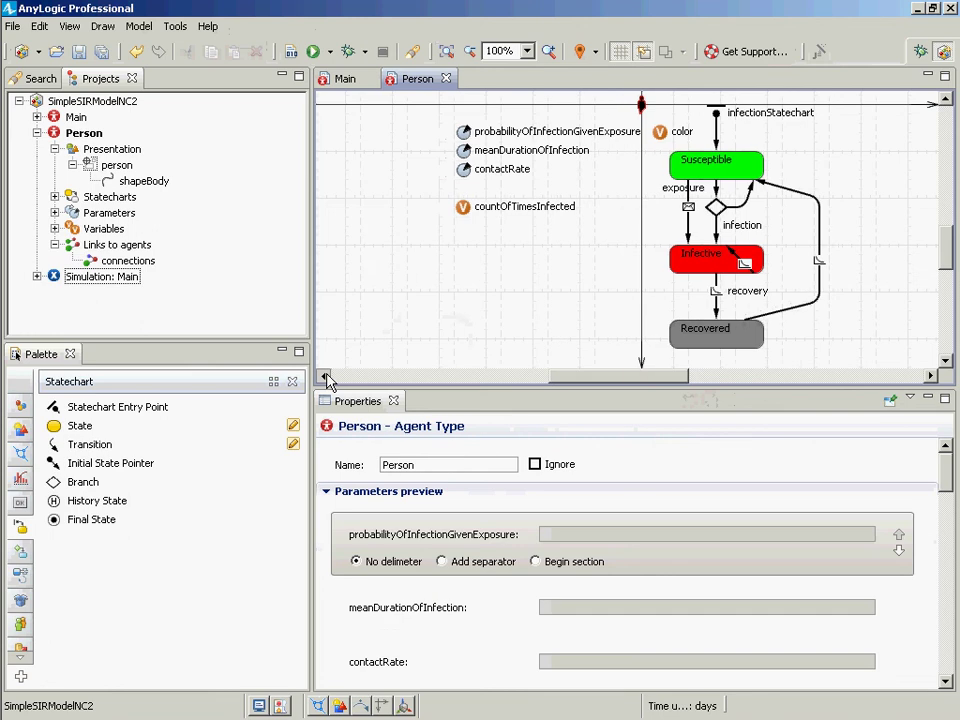
{"action": "left_click", "coordinate": [325, 376]}
{"action": "left_click", "coordinate": [702, 105]}
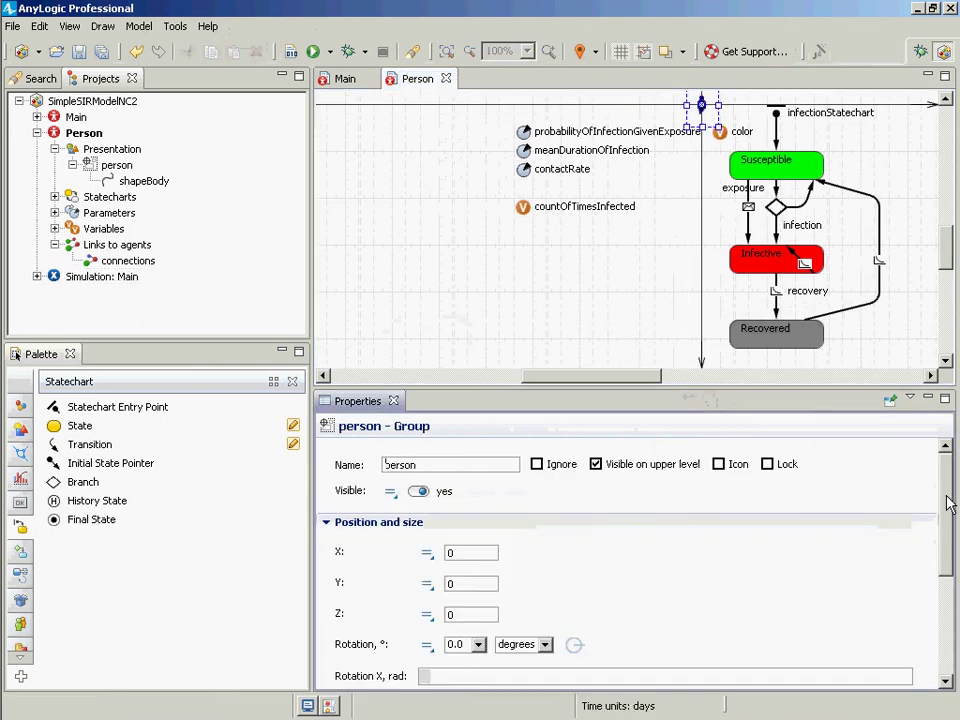
{"action": "scroll", "coordinate": [936, 590], "scroll_direction": "down", "scroll_amount": 5}
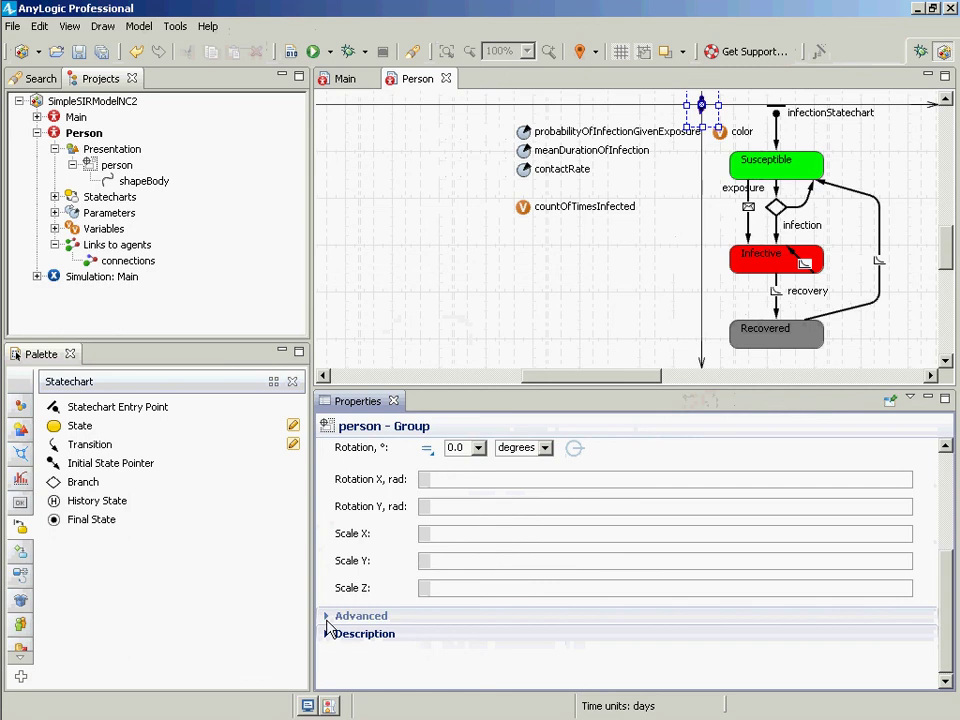
{"action": "left_click", "coordinate": [323, 617]}
{"action": "scroll", "coordinate": [466, 620], "scroll_direction": "down", "scroll_amount": 3}
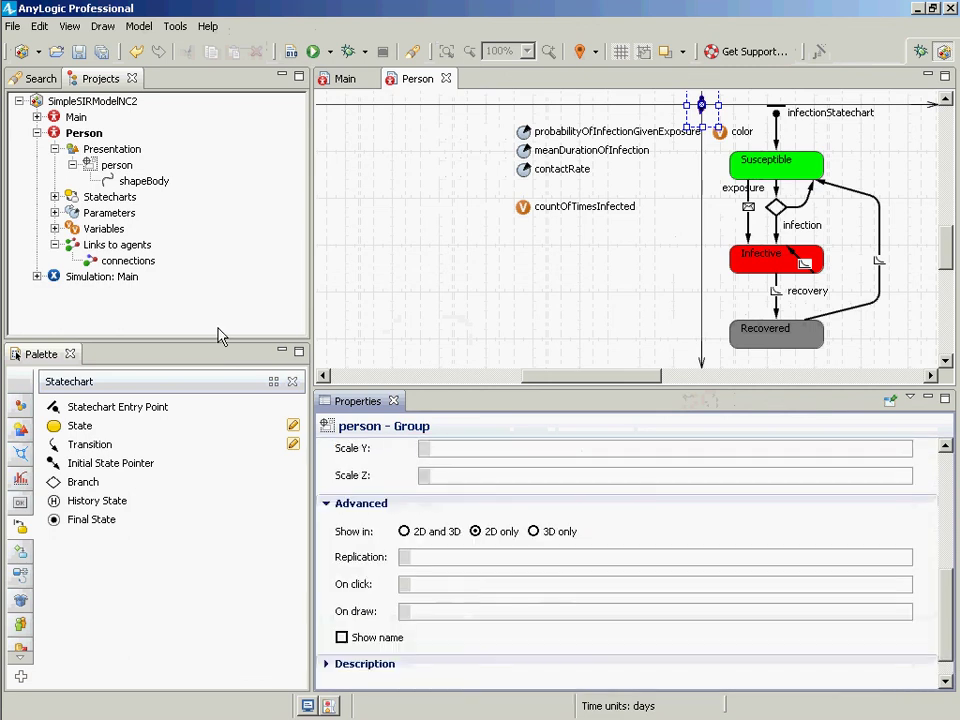
- Set the On click action of Person's shapeBody curve to traceln("My name is " + this); and save the model
{"action": "left_click", "coordinate": [146, 181]}
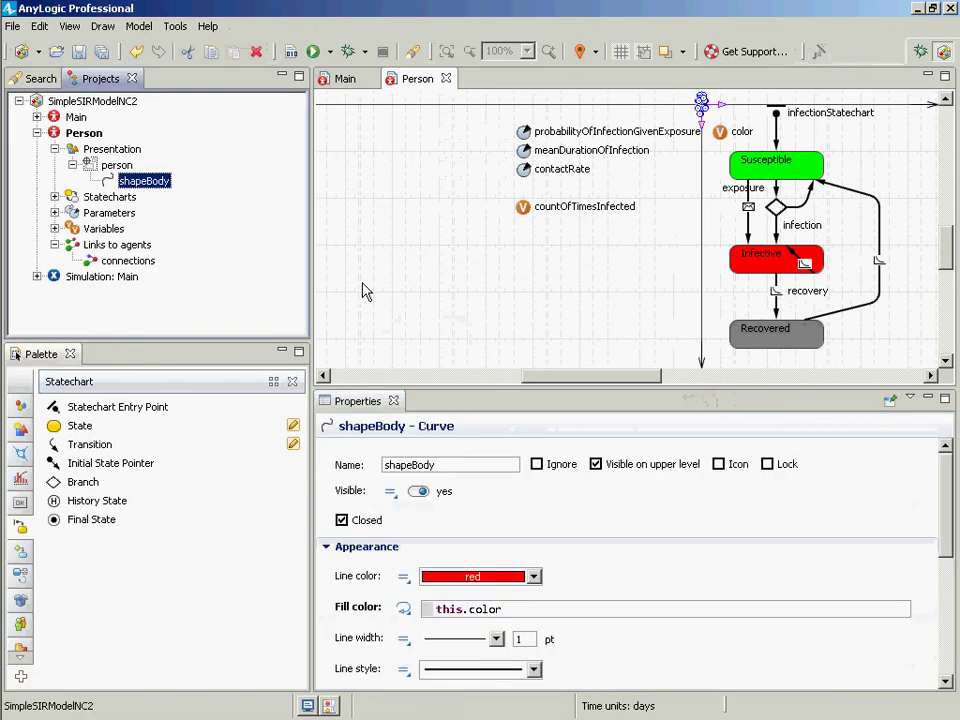
{"action": "left_click", "coordinate": [950, 505]}
{"action": "left_click_drag", "start_coordinate": [950, 505], "coordinate": [943, 664]}
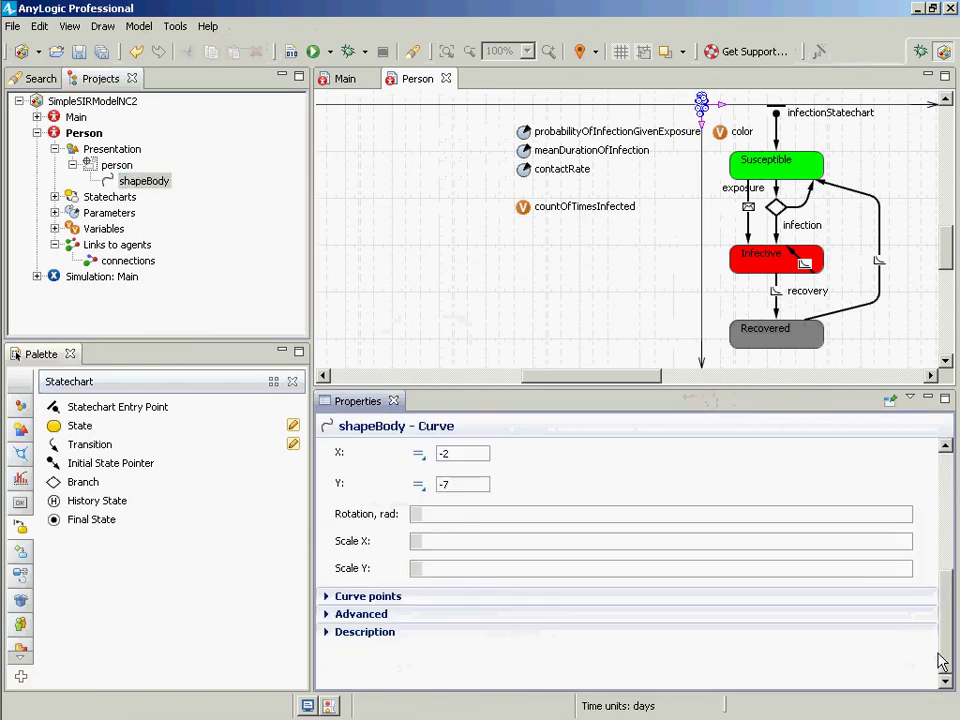
{"action": "left_click", "coordinate": [326, 613]}
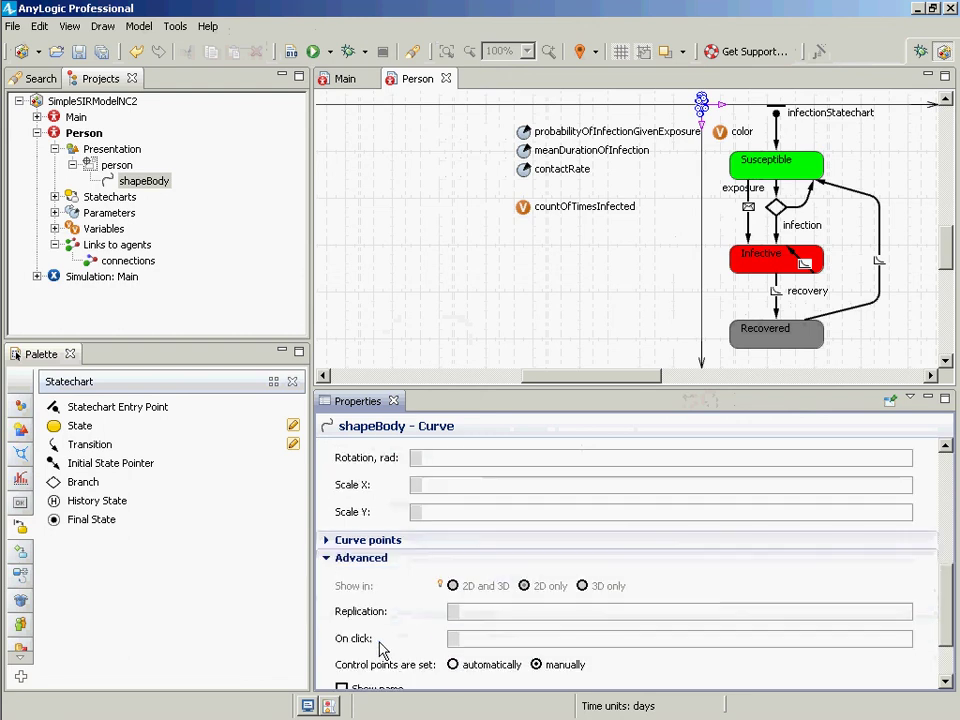
{"action": "left_click", "coordinate": [508, 584]}
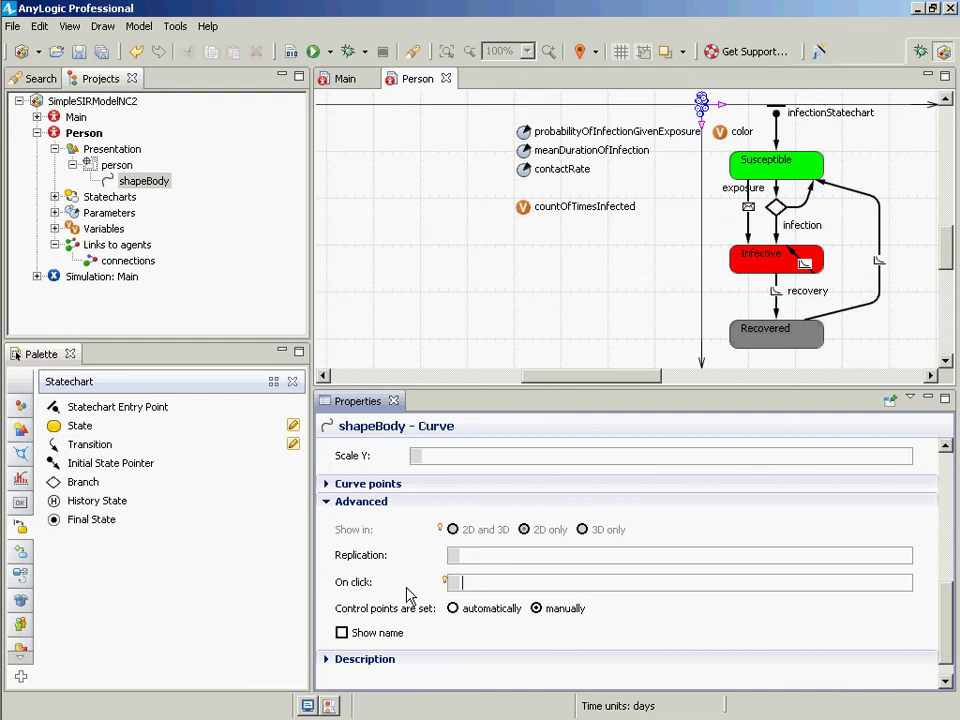
{"action": "type", "text": "traceln(\"My name "}
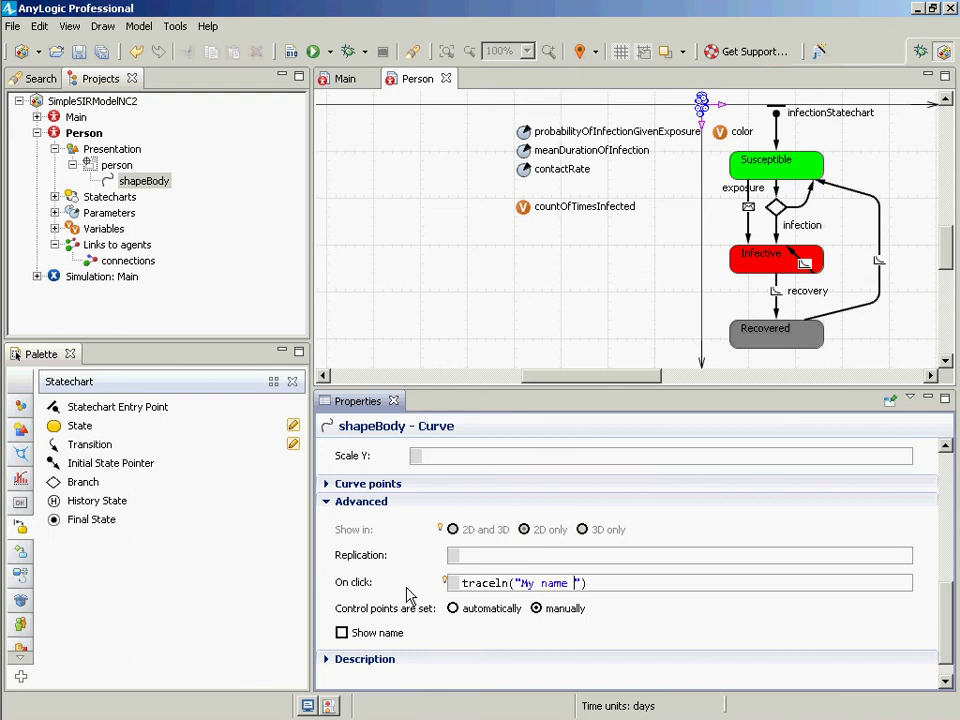
{"action": "type", "text": "is \" + this);"}
{"action": "key", "text": "ctrl+s"}
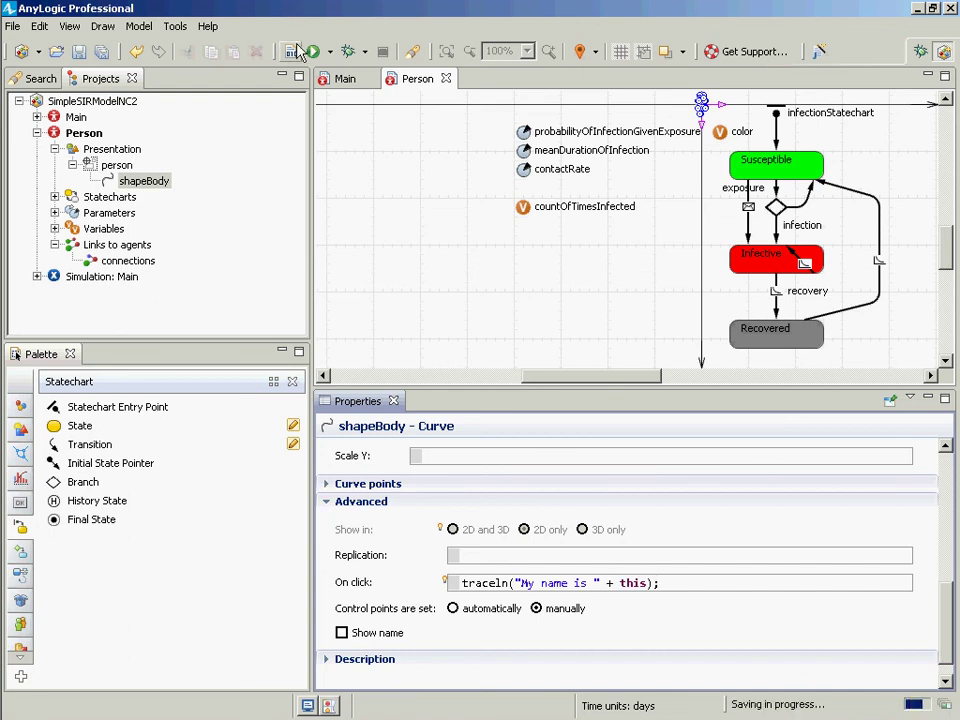
- Build the model and start a run of the Simulation: Main experiment
{"action": "left_click", "coordinate": [292, 51]}
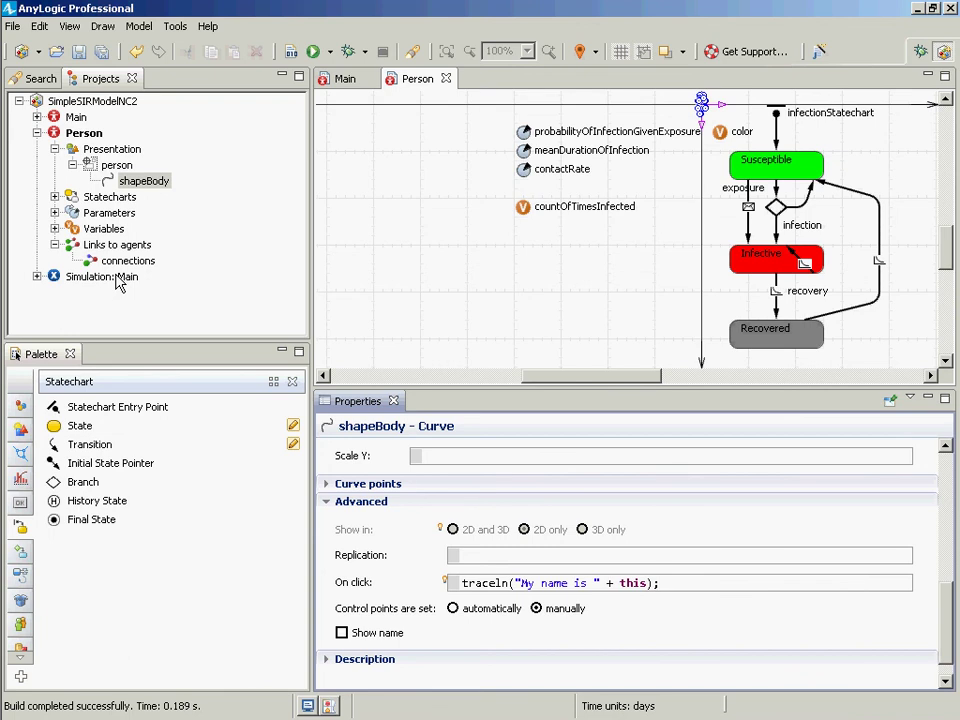
{"action": "left_click", "coordinate": [120, 285]}
{"action": "right_click", "coordinate": [120, 286]}
{"action": "left_click", "coordinate": [143, 477]}
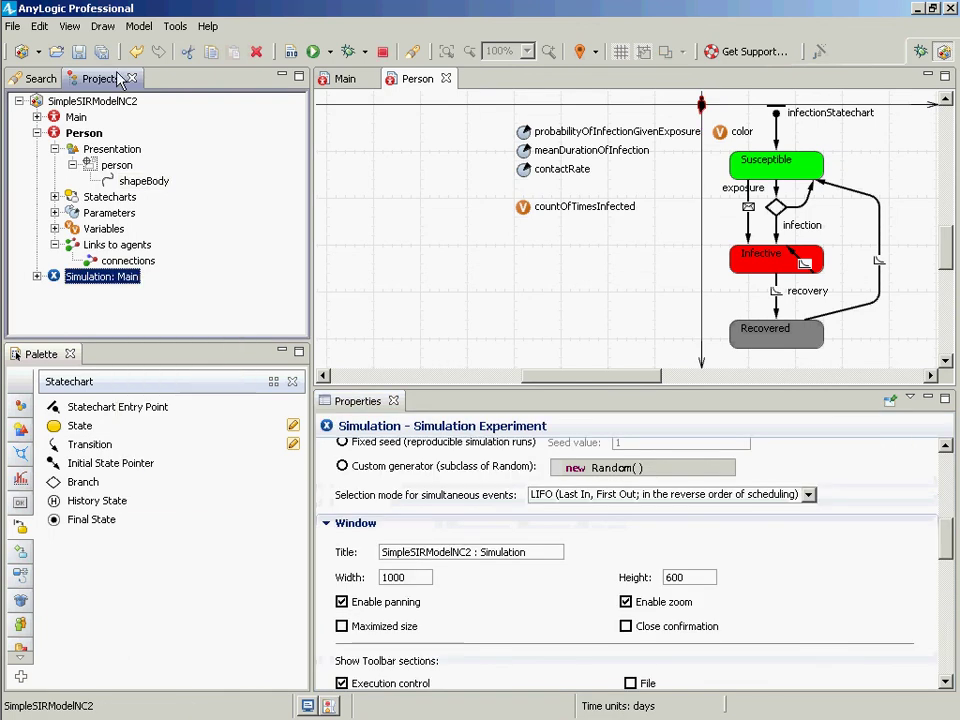
{"action": "left_click", "coordinate": [99, 145]}
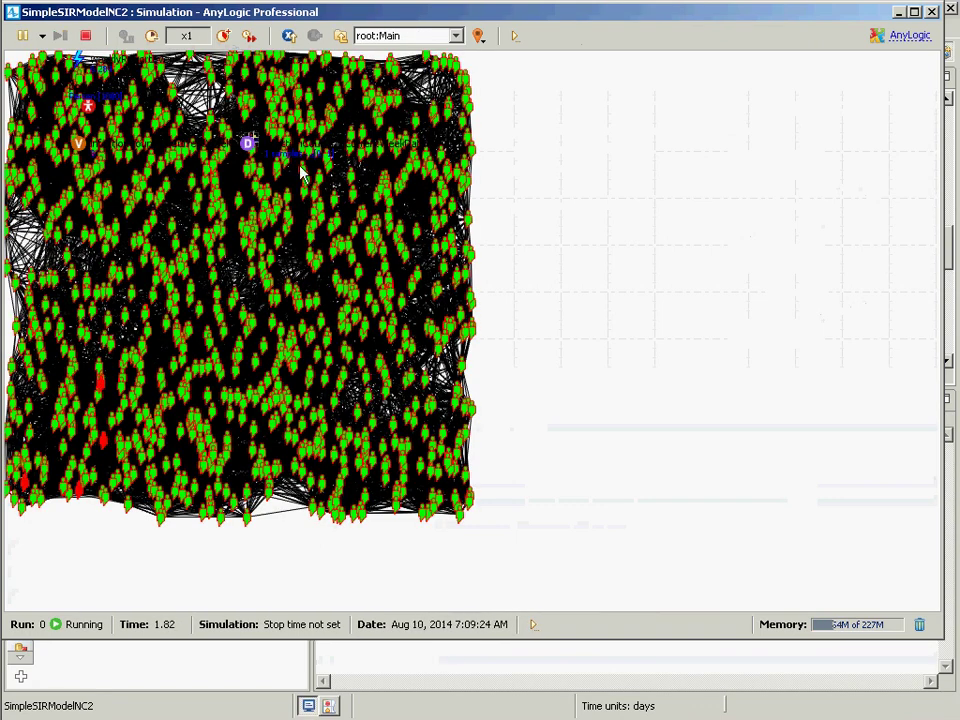
- Read the names that selected agents print to the console, returning to the running simulation after each check
{"action": "left_click", "coordinate": [507, 684]}
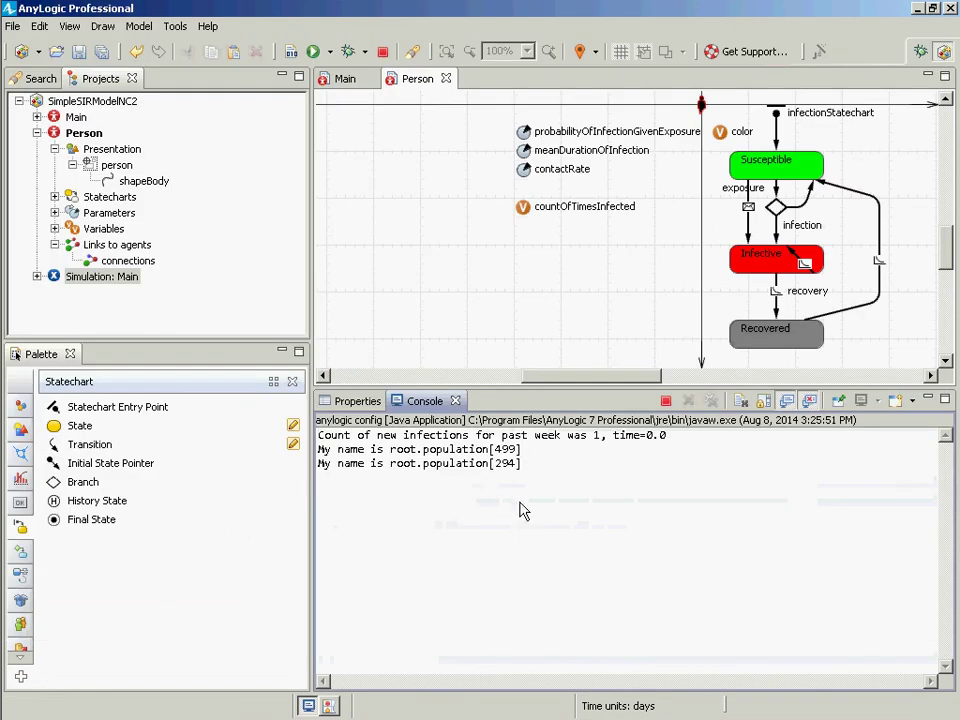
{"action": "key", "text": "alt+Tab"}
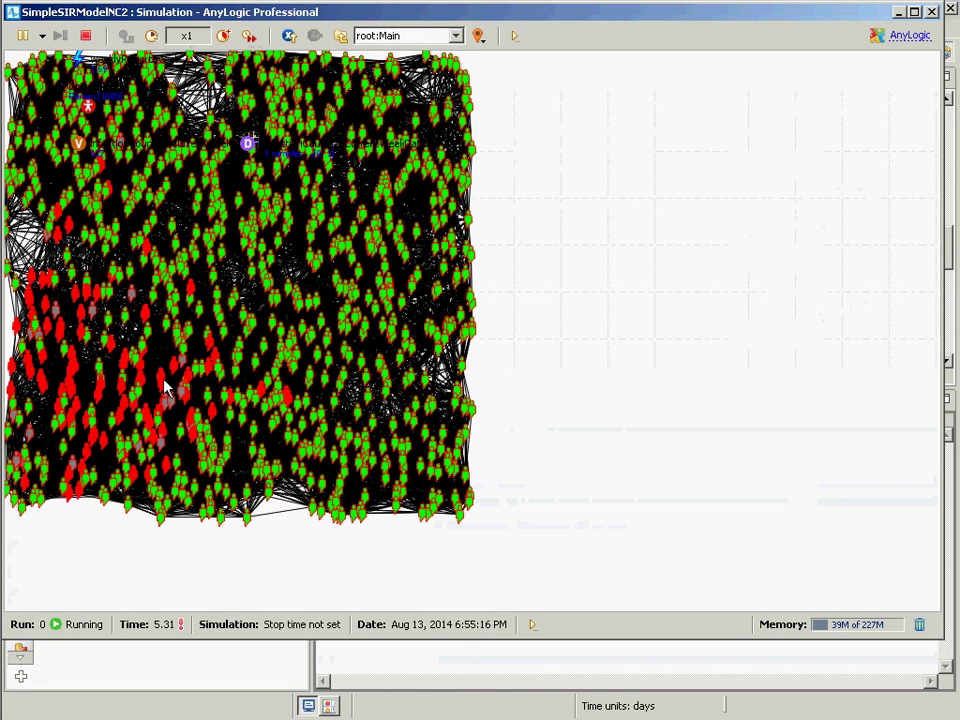
{"action": "left_click", "coordinate": [529, 669]}
{"action": "key", "text": "alt+Tab"}
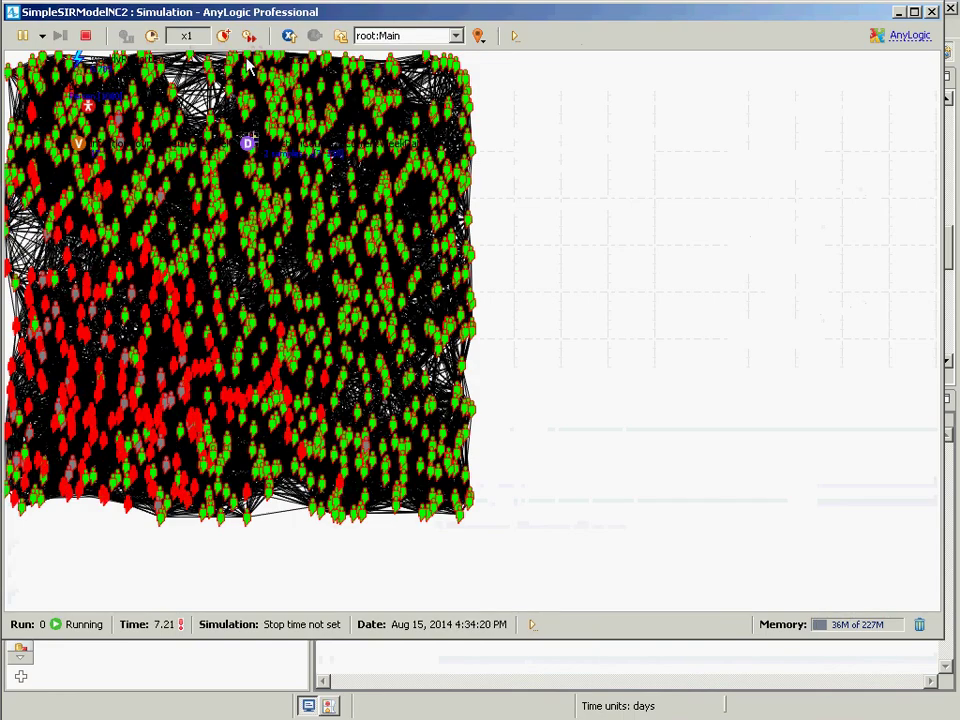
- Show the agent with index 40 of the population in the running simulation
{"action": "left_click", "coordinate": [395, 38]}
{"action": "left_click", "coordinate": [405, 68]}
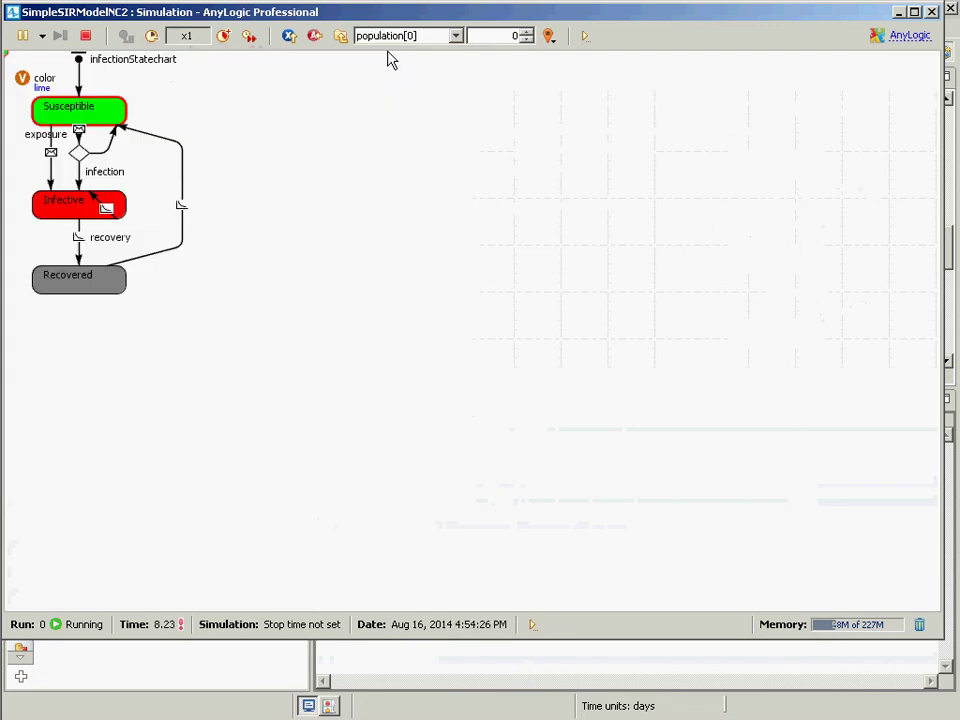
{"action": "double_click", "coordinate": [487, 42]}
{"action": "type", "text": "40"}
{"action": "key", "text": "Return"}
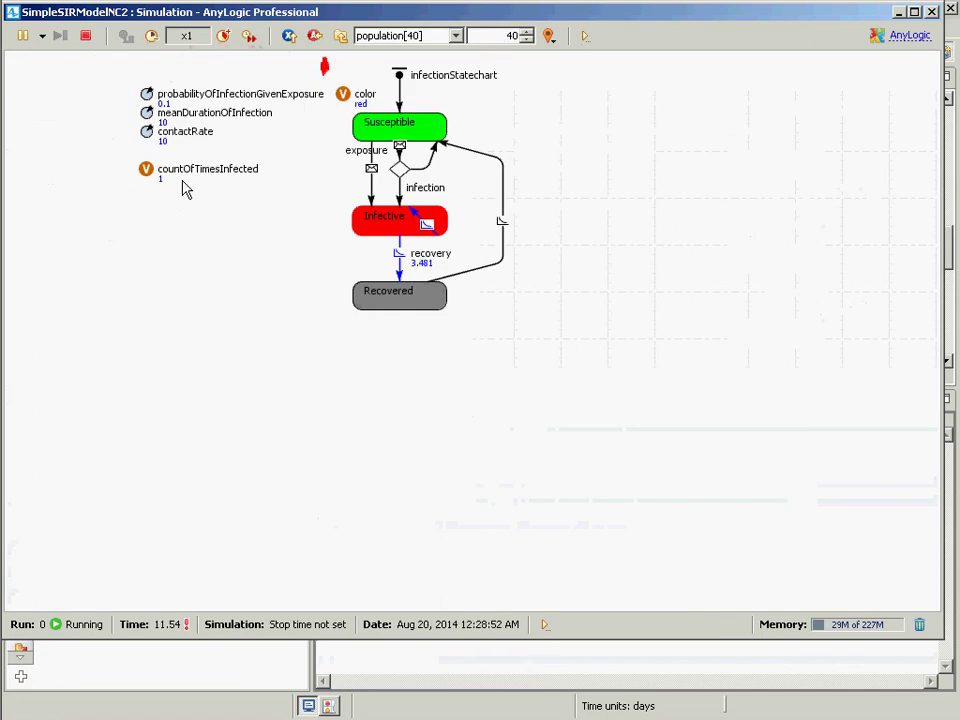
- Speed the simulation up to x50 to watch agent 40's countOfTimesInfected, and close the simulation window
{"action": "left_click", "coordinate": [225, 37]}
{"action": "left_click", "coordinate": [225, 37]}
{"action": "left_click", "coordinate": [225, 37]}
{"action": "left_click", "coordinate": [225, 37]}
{"action": "left_click", "coordinate": [225, 37]}
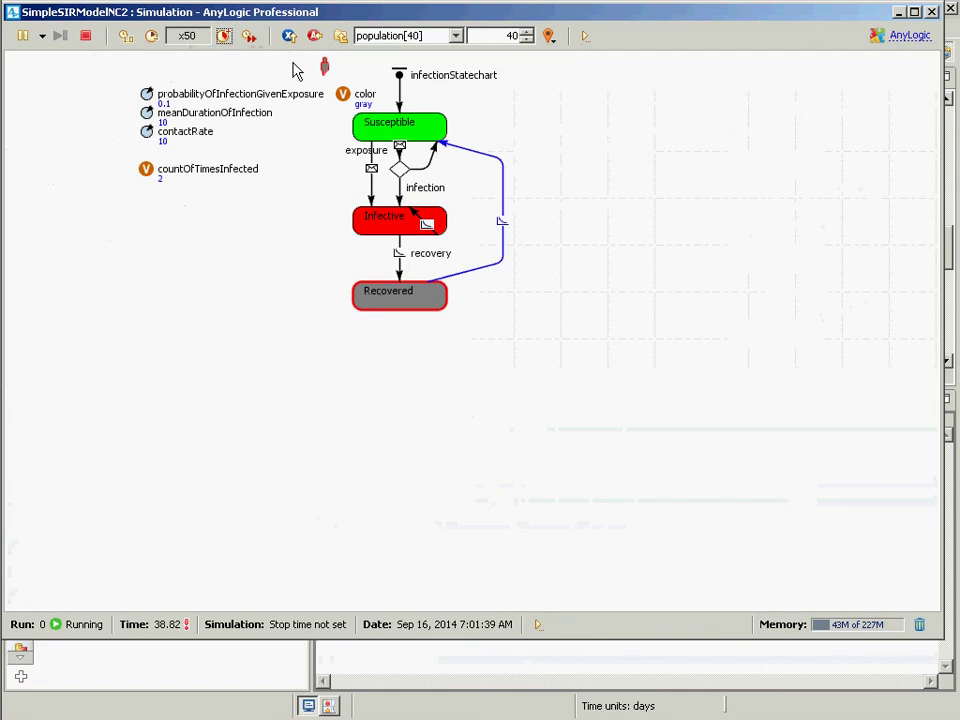
{"action": "left_click", "coordinate": [930, 13]}
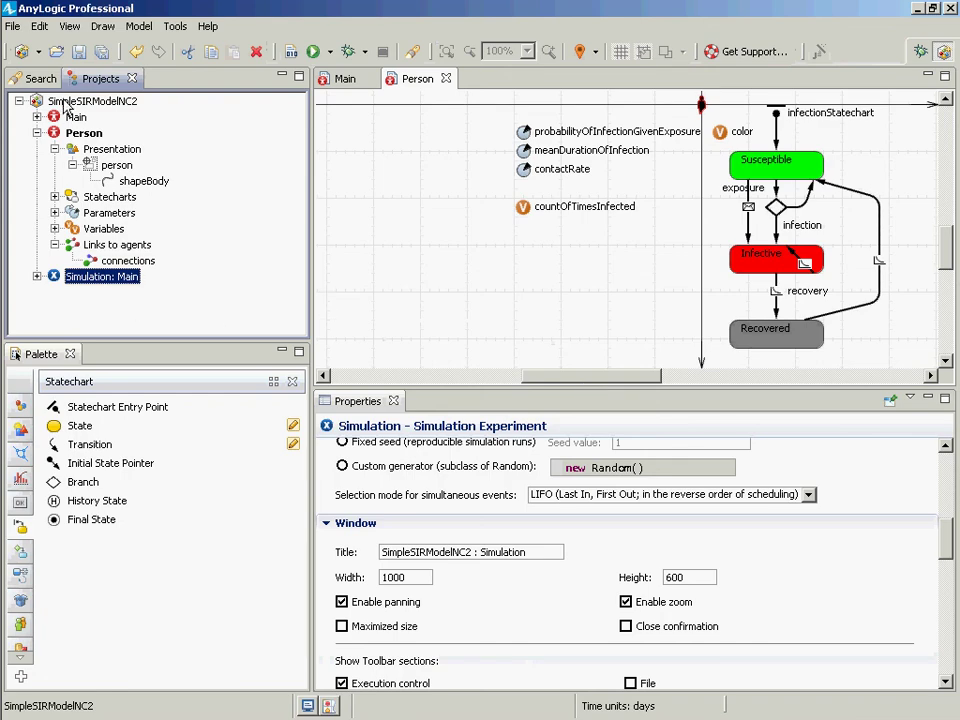
- Place a Histogram Data object in the empty area above the existing histogram in Main and name it individualInfectionO
{"action": "left_click", "coordinate": [66, 101]}
{"action": "double_click", "coordinate": [75, 117]}
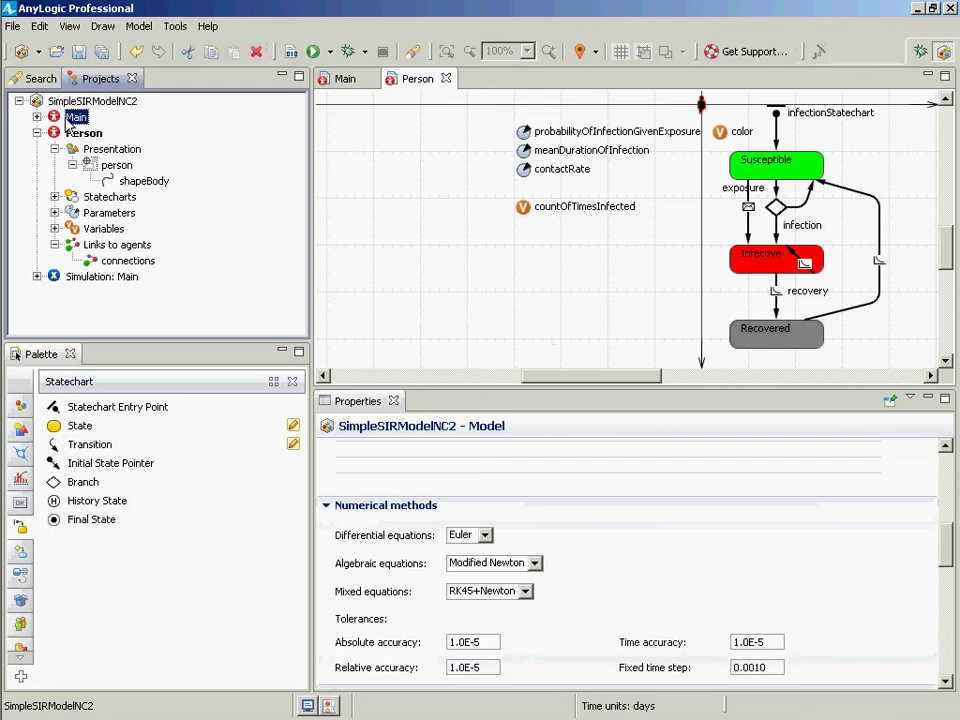
{"action": "left_click_drag", "start_coordinate": [952, 258], "coordinate": [952, 127]}
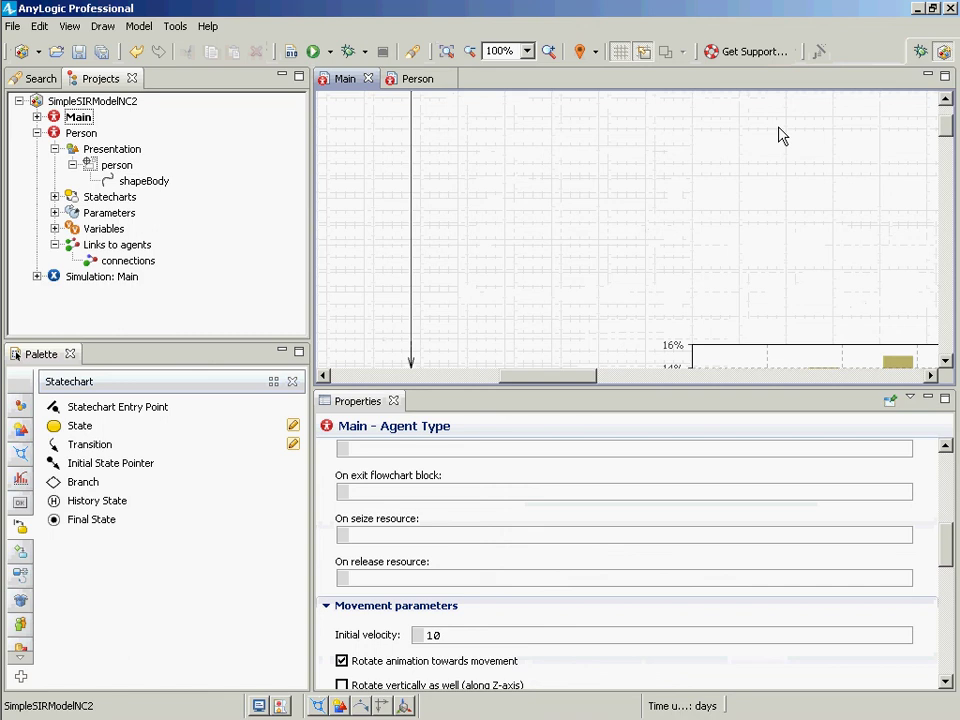
{"action": "left_click_drag", "start_coordinate": [575, 383], "coordinate": [635, 405]}
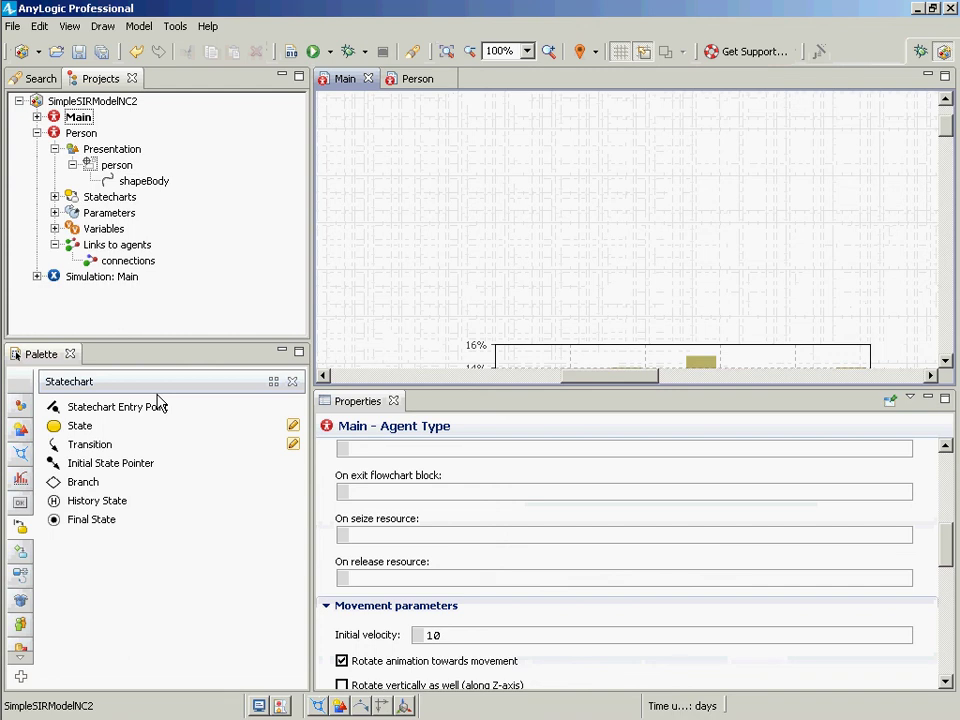
{"action": "left_click", "coordinate": [20, 478]}
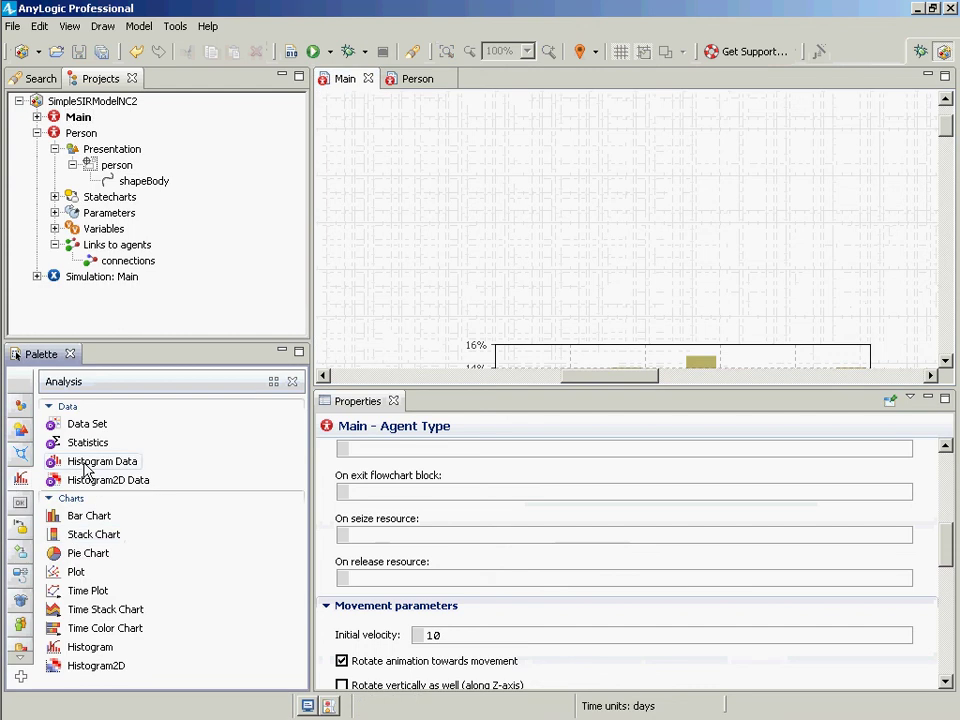
{"action": "left_click_drag", "start_coordinate": [100, 461], "coordinate": [405, 218]}
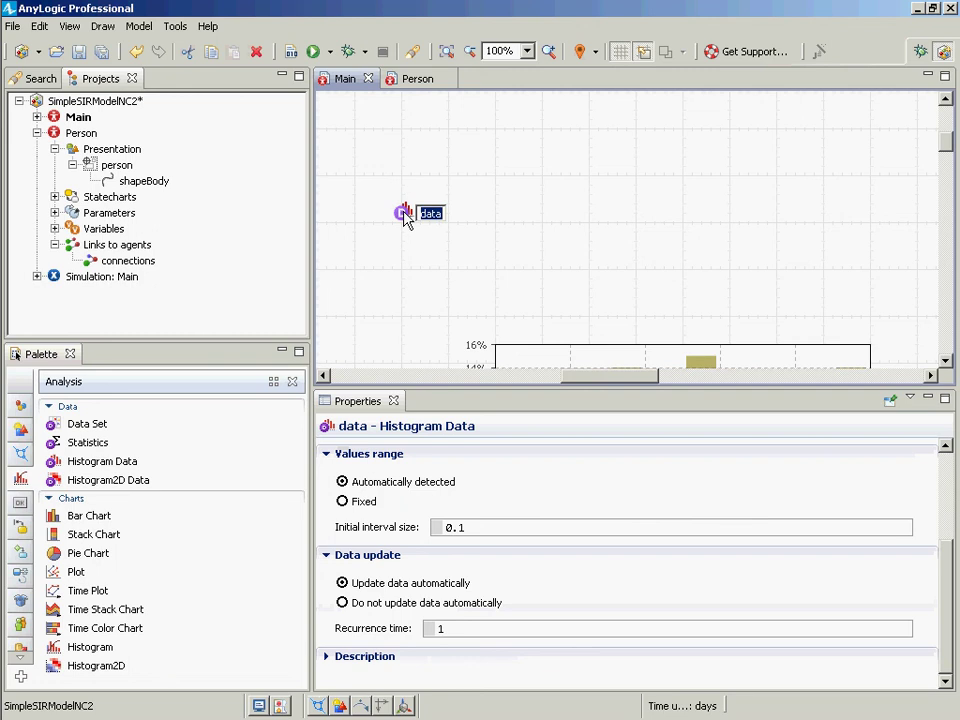
{"action": "type", "text": "ndividualInf"}
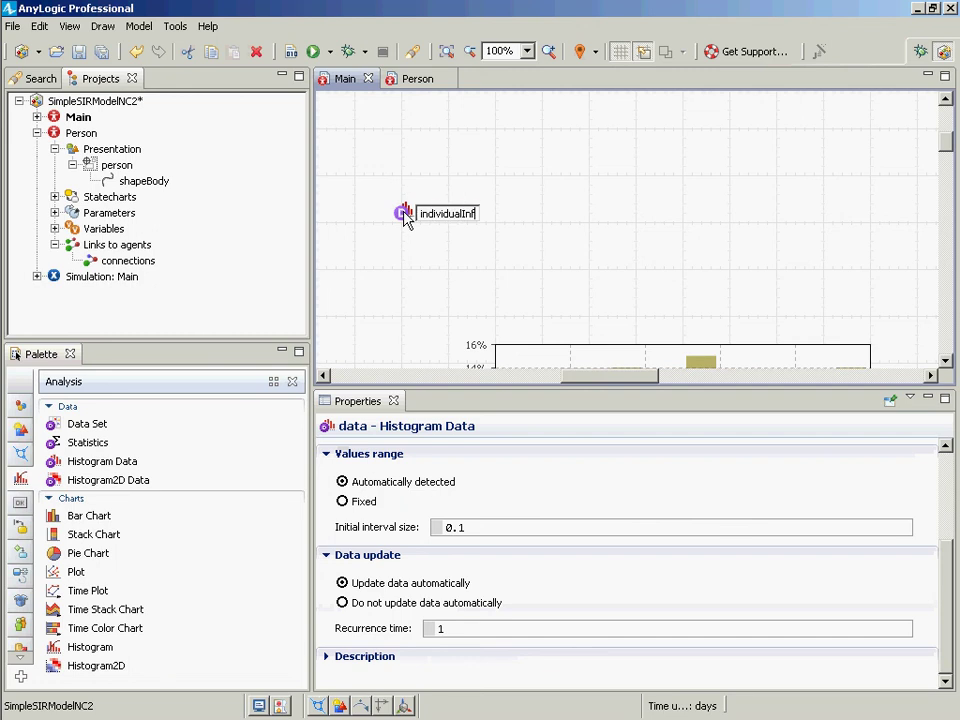
{"action": "type", "text": "ectio"}
{"action": "key", "text": "BackSpace"}
{"action": "type", "text": "ion0"}
{"action": "key", "text": "Return"}
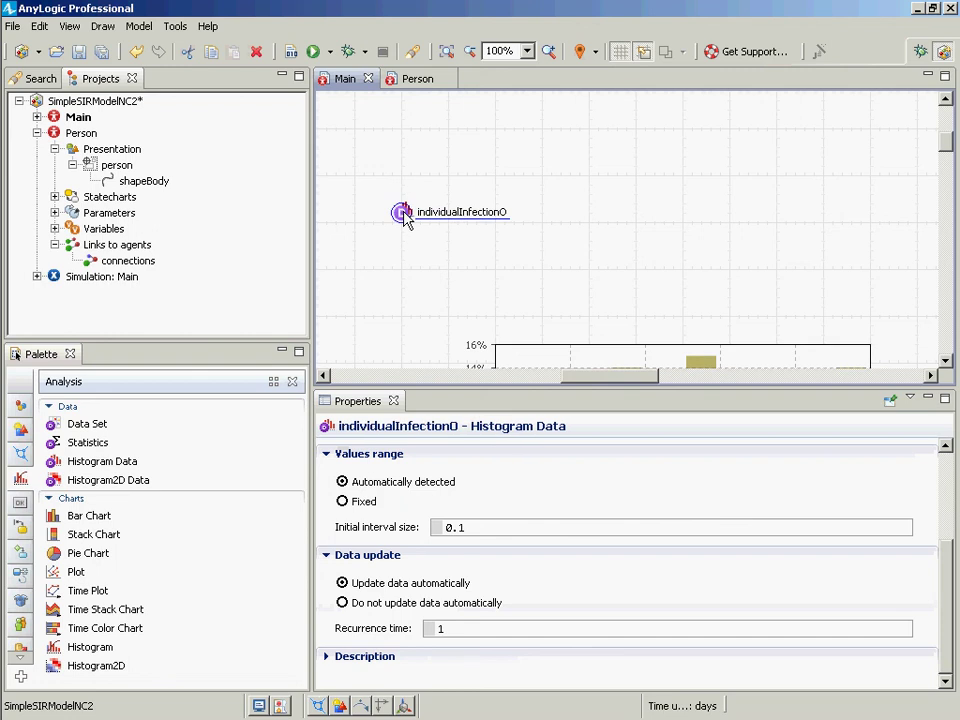
- Change the name of the new Histogram Data object to individualInfectionCountHistogramData
{"action": "left_click", "coordinate": [943, 490]}
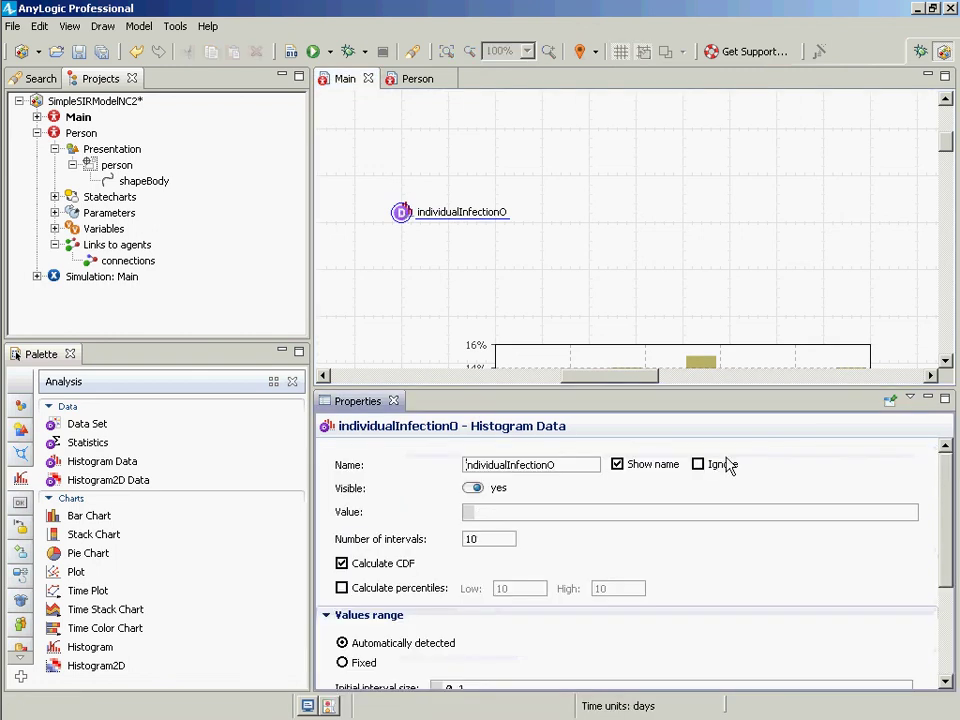
{"action": "left_click", "coordinate": [572, 468]}
{"action": "key", "text": "BackSpace"}
{"action": "type", "text": "CountHistogra"}
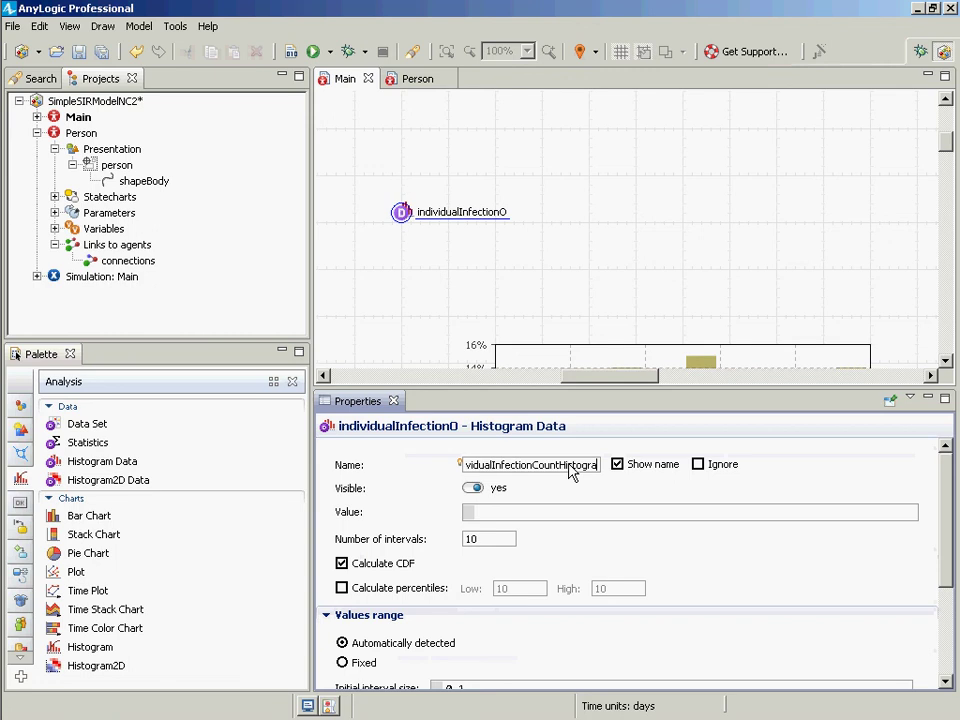
{"action": "type", "text": "mDat"}
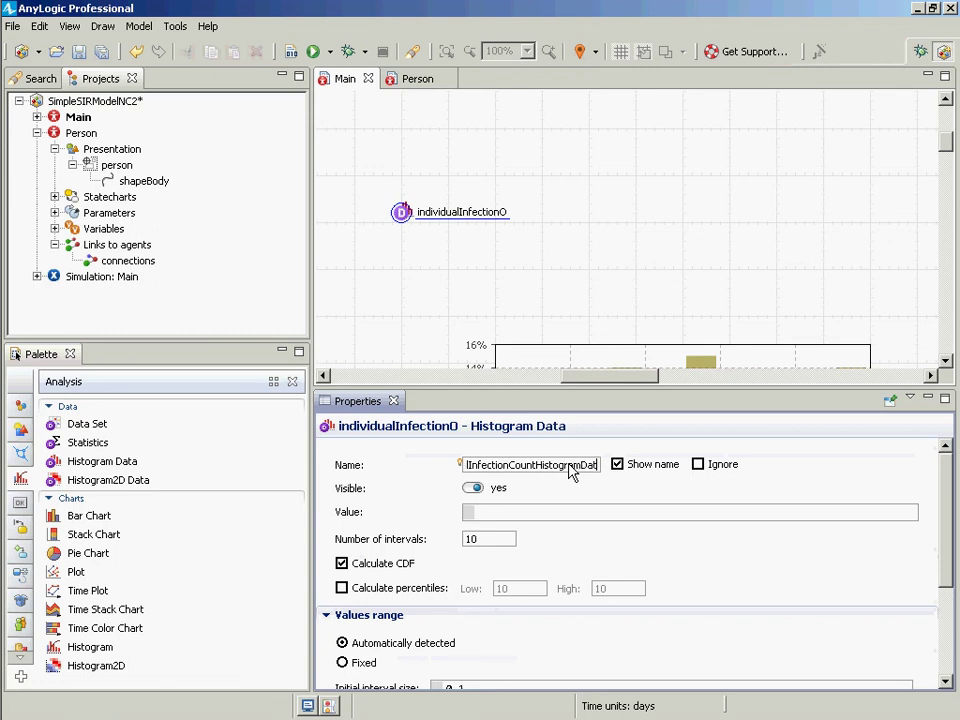
{"action": "type", "text": "a"}
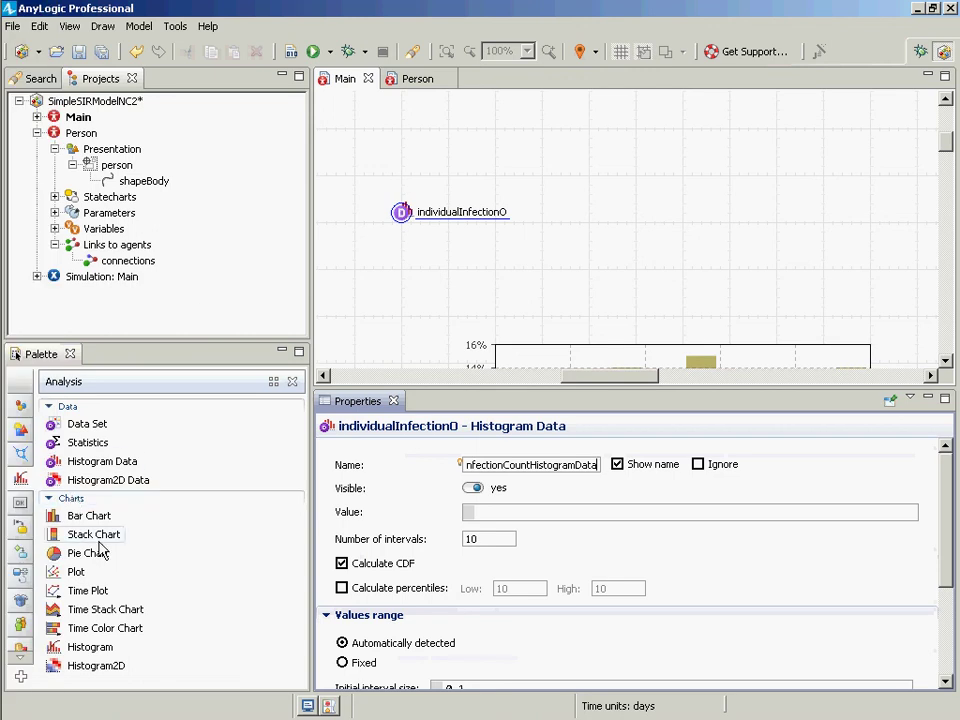
- Place a Histogram chart beside individualInfectionCountHistogramData on Main and widen it to span the area above the existing histogram
{"action": "left_click", "coordinate": [90, 647]}
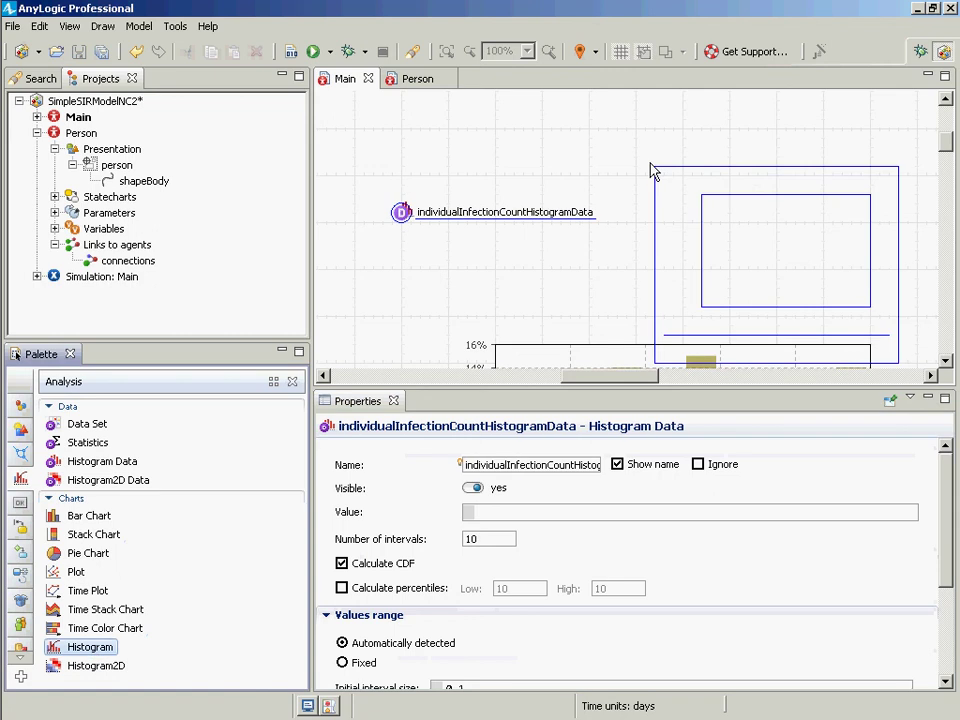
{"action": "left_click", "coordinate": [476, 110]}
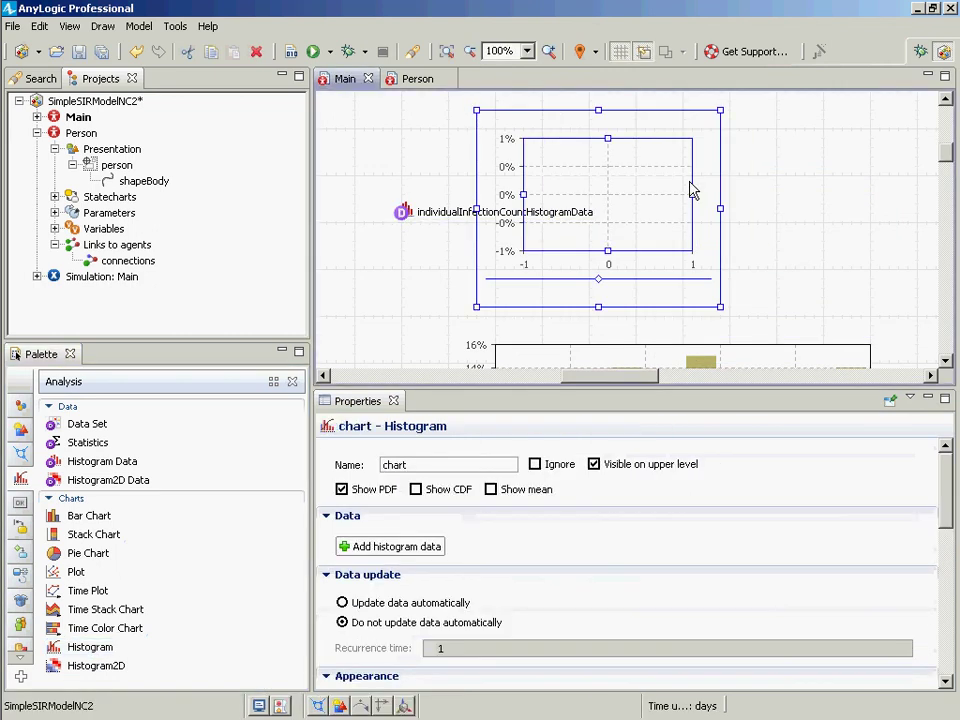
{"action": "left_click_drag", "start_coordinate": [720, 208], "coordinate": [929, 233]}
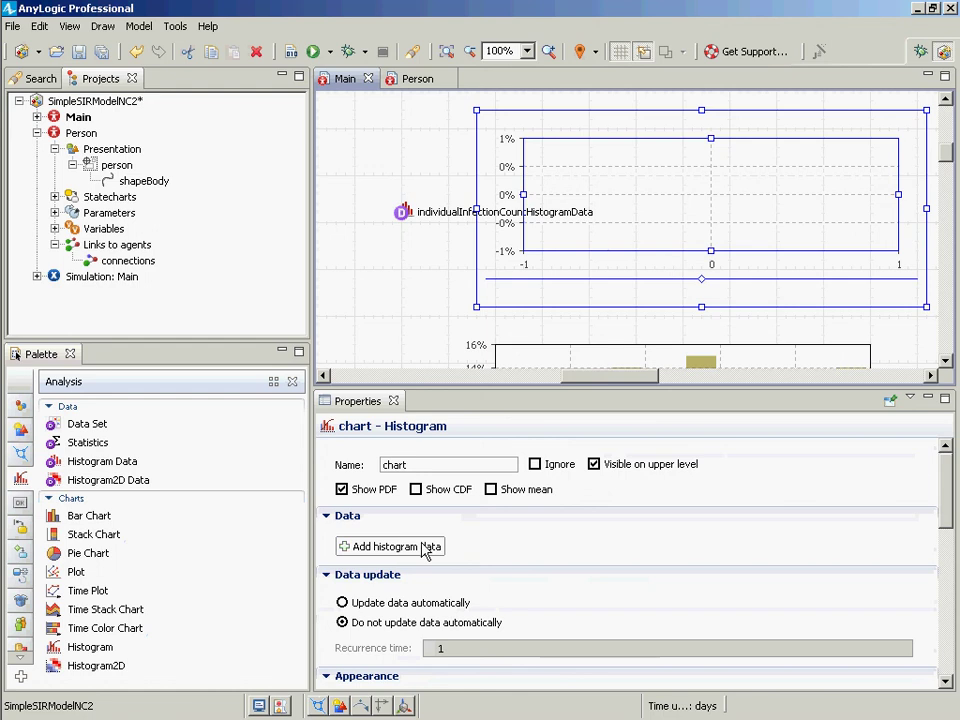
- Rename the new Histogram chart as individualInfectionCountHistogram
{"action": "left_click", "coordinate": [427, 464]}
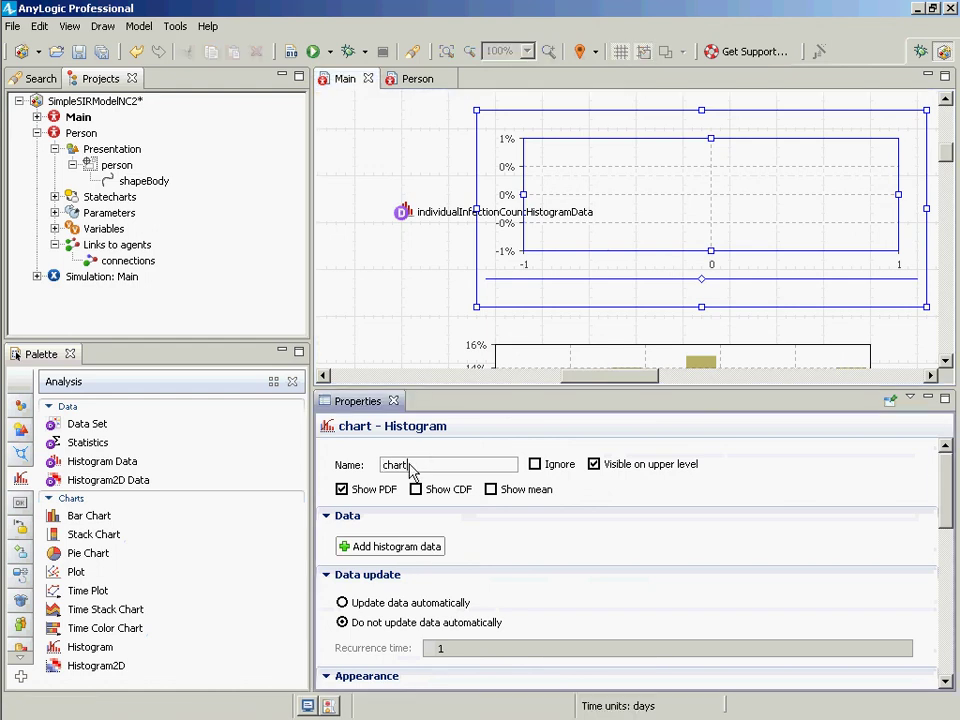
{"action": "double_click", "coordinate": [392, 465]}
{"action": "left_click", "coordinate": [377, 466]}
{"action": "type", "text": "individualInfection"}
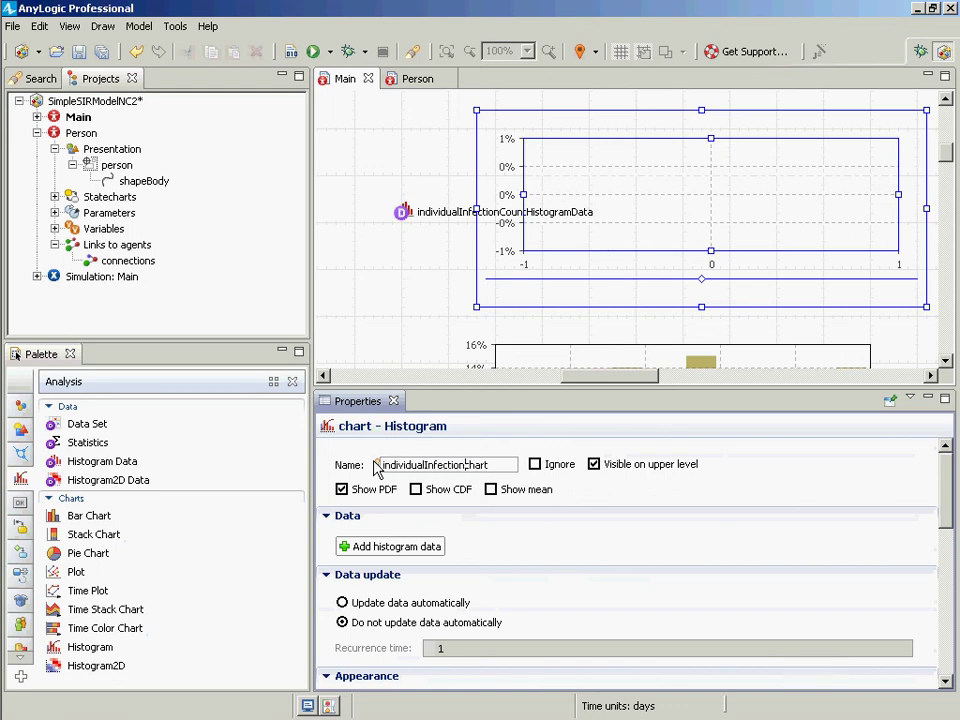
{"action": "type", "text": "Count"}
{"action": "key", "text": "shift+End"}
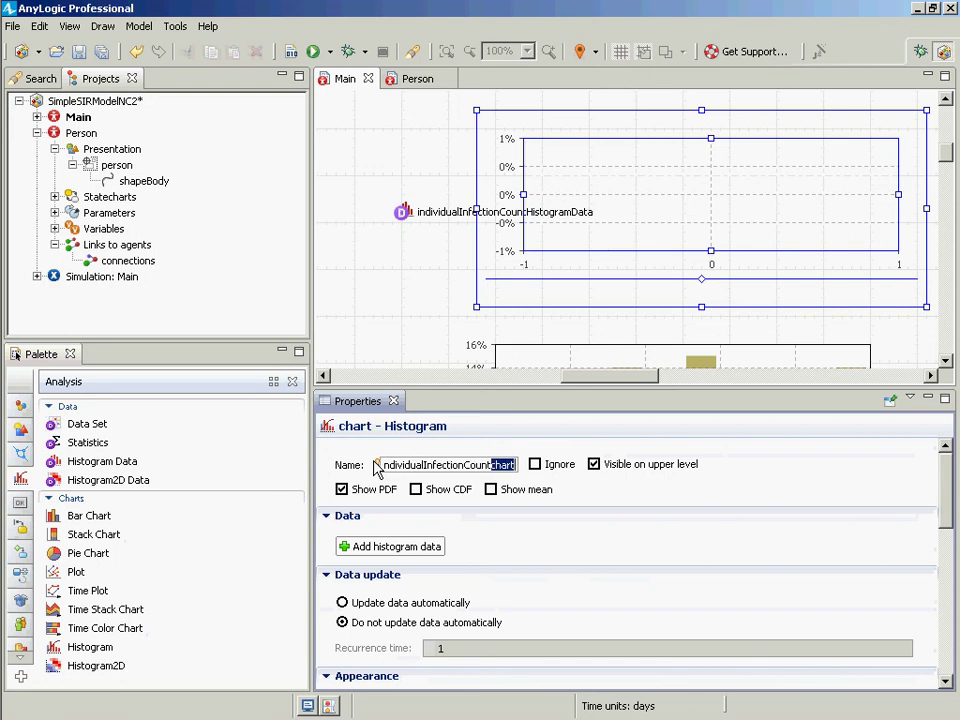
{"action": "type", "text": "Histogram"}
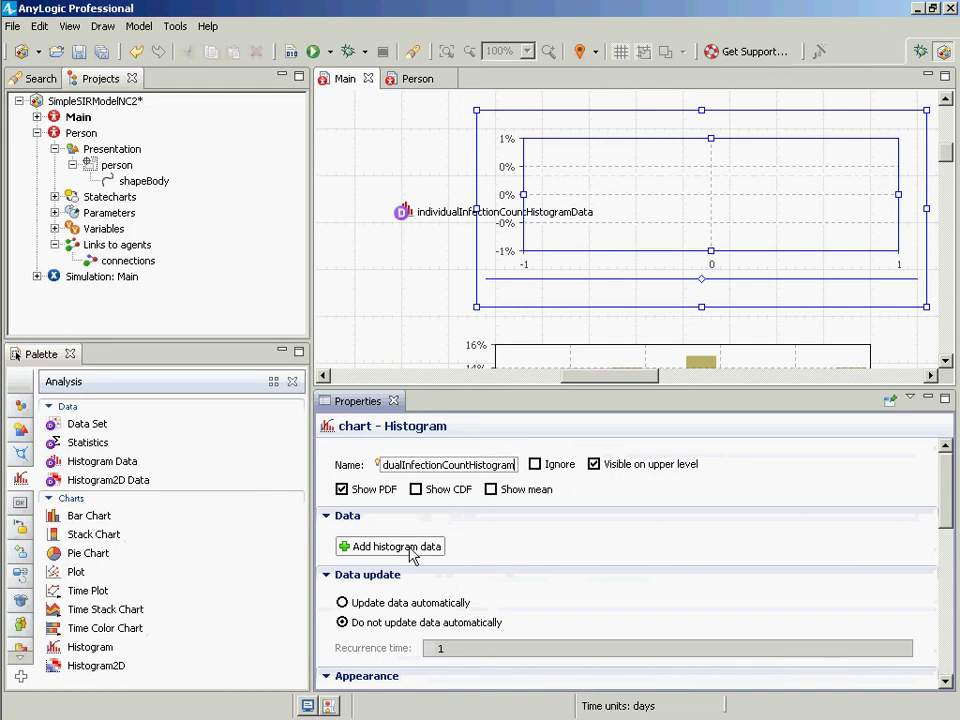
- Add histogram data to individualInfectionCountHistogram
{"action": "key", "text": "alt+Tab"}
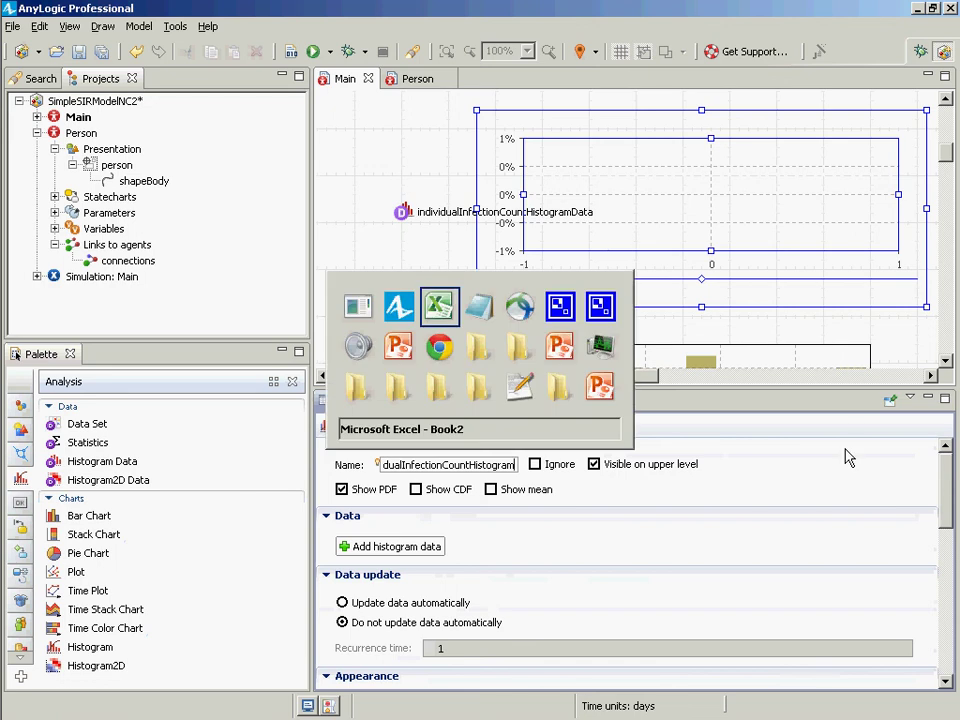
{"action": "key", "text": "alt+shift+Tab"}
{"action": "key", "text": "alt+shift+Tab"}
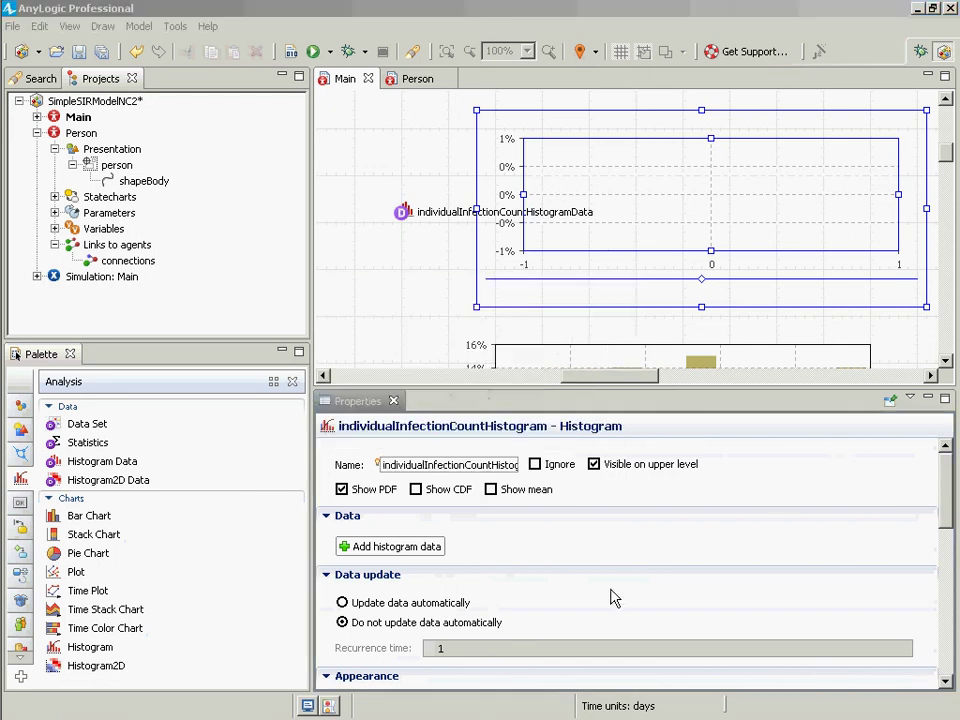
{"action": "left_click", "coordinate": [426, 549]}
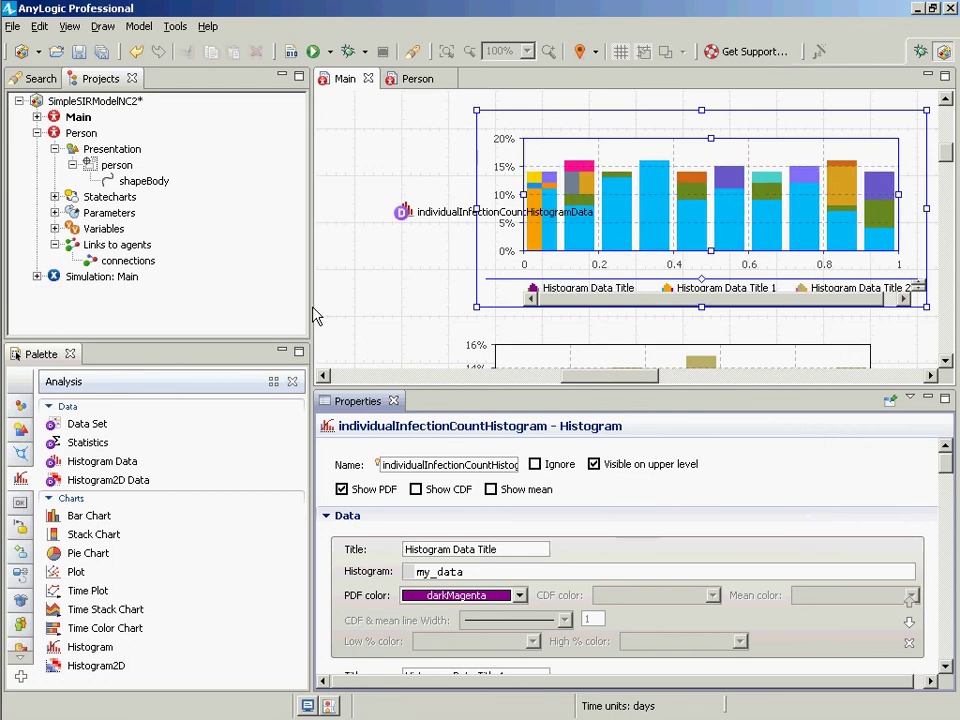
{"action": "key", "text": "alt+Tab"}
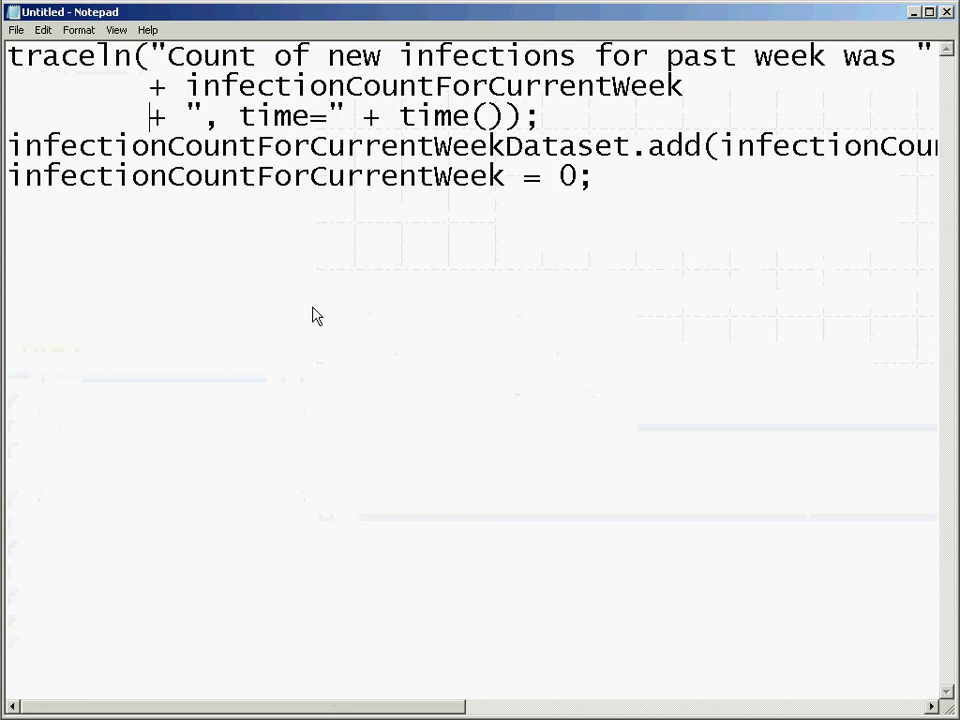
{"action": "key", "text": "alt+Tab"}
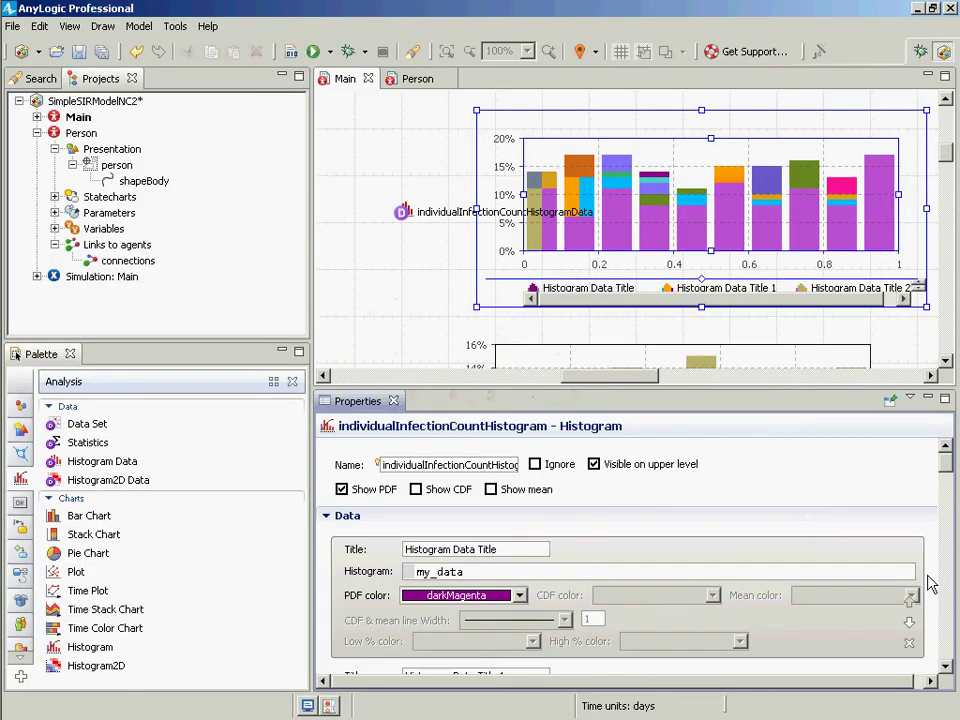
- Remove all the histogram data entries from individualInfectionCountHistogram
{"action": "left_click", "coordinate": [909, 643]}
{"action": "left_click", "coordinate": [909, 644]}
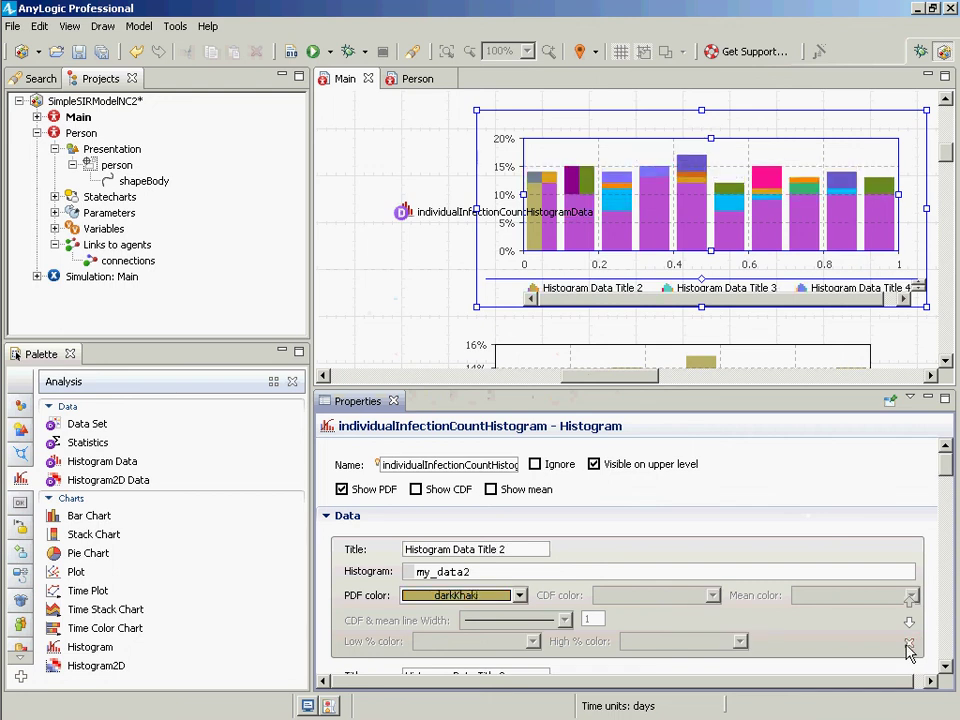
{"action": "left_click", "coordinate": [909, 644]}
{"action": "left_click", "coordinate": [909, 644]}
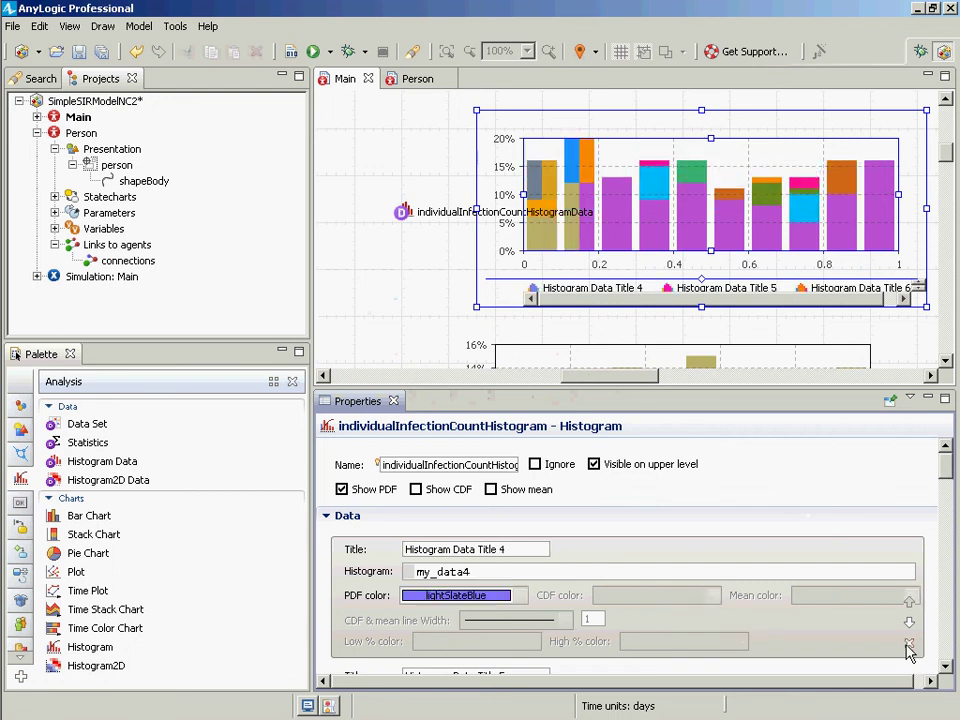
{"action": "left_click", "coordinate": [909, 644]}
{"action": "left_click", "coordinate": [909, 644]}
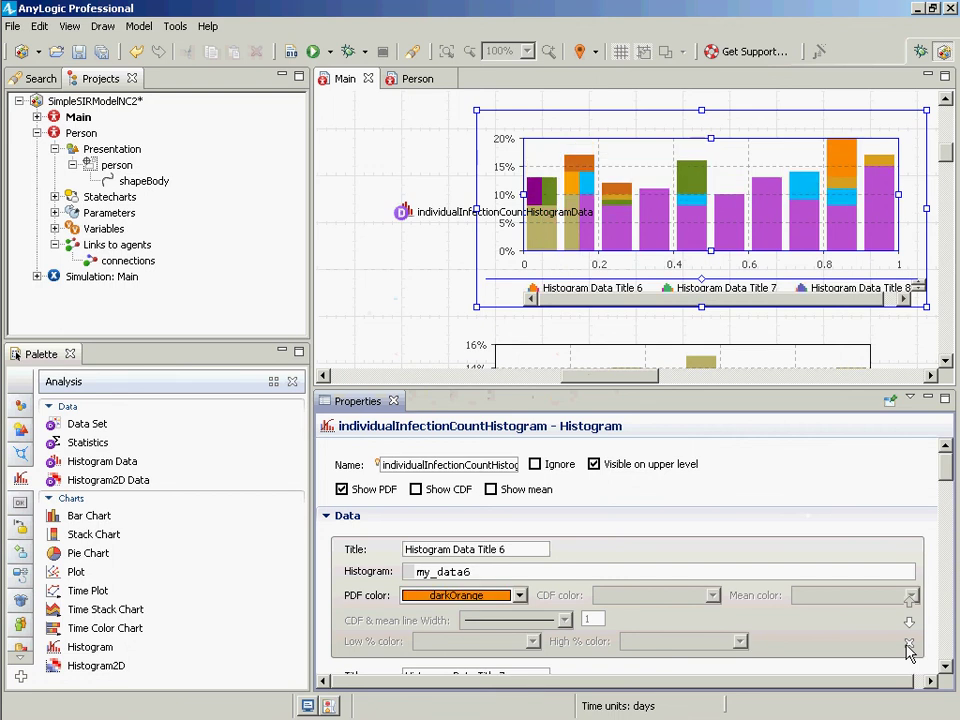
{"action": "left_click", "coordinate": [909, 644]}
{"action": "left_click", "coordinate": [909, 644]}
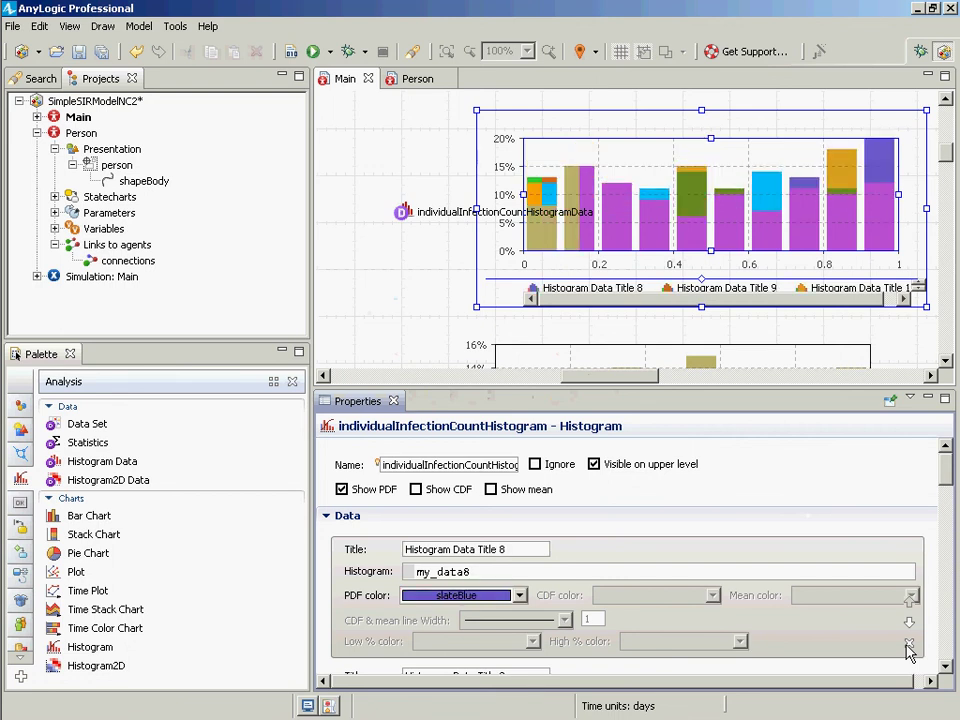
{"action": "left_click", "coordinate": [909, 644]}
{"action": "left_click", "coordinate": [909, 644]}
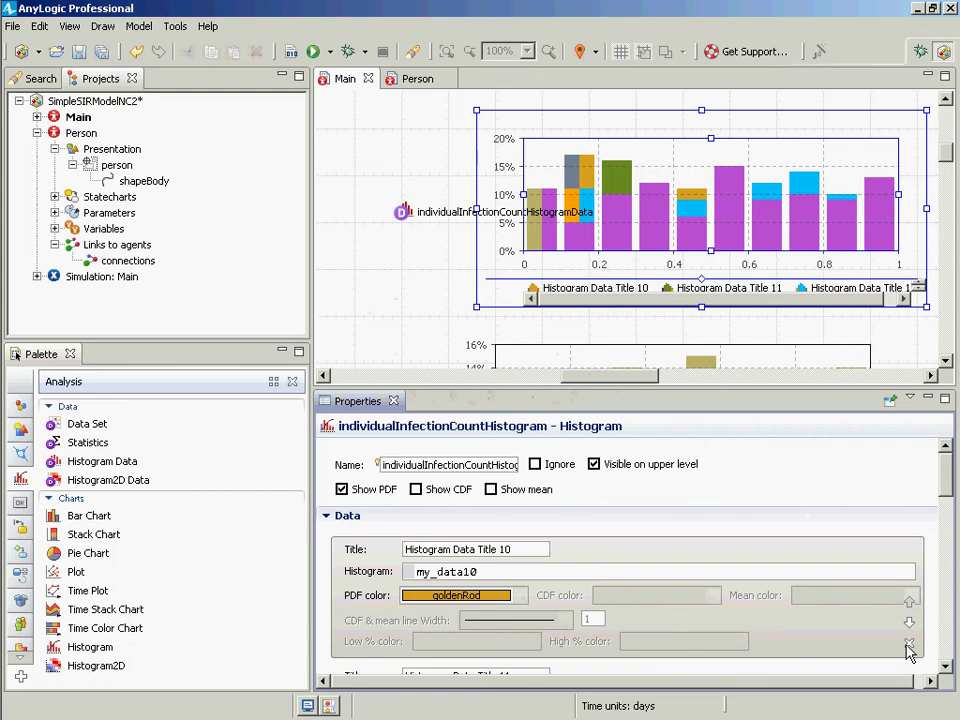
{"action": "left_click", "coordinate": [909, 644]}
{"action": "left_click", "coordinate": [909, 644]}
{"action": "left_click", "coordinate": [909, 644]}
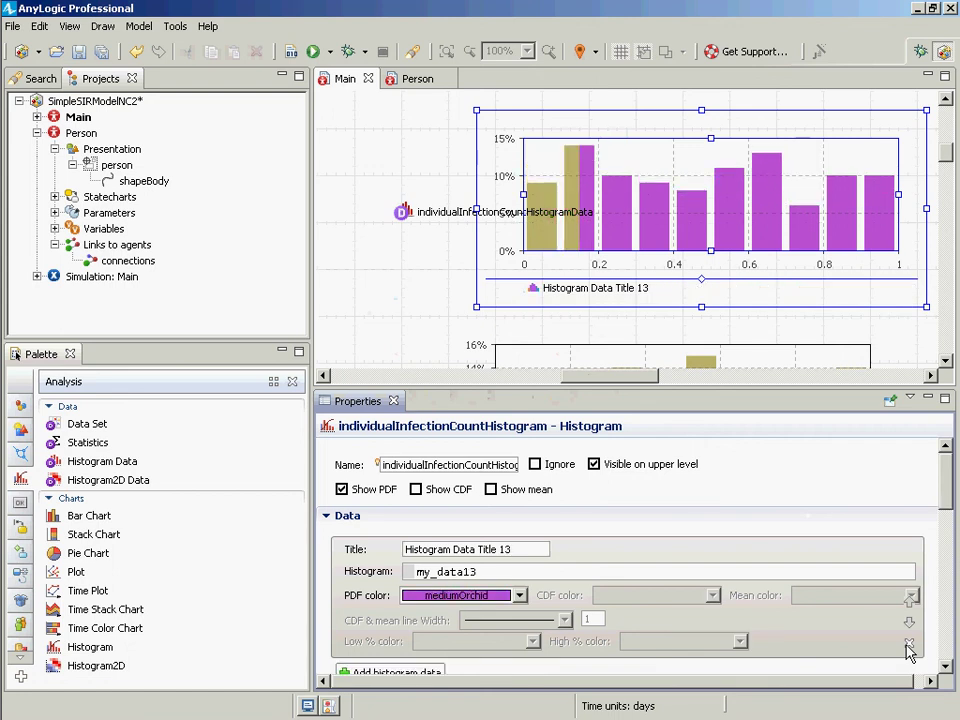
{"action": "left_click", "coordinate": [909, 644]}
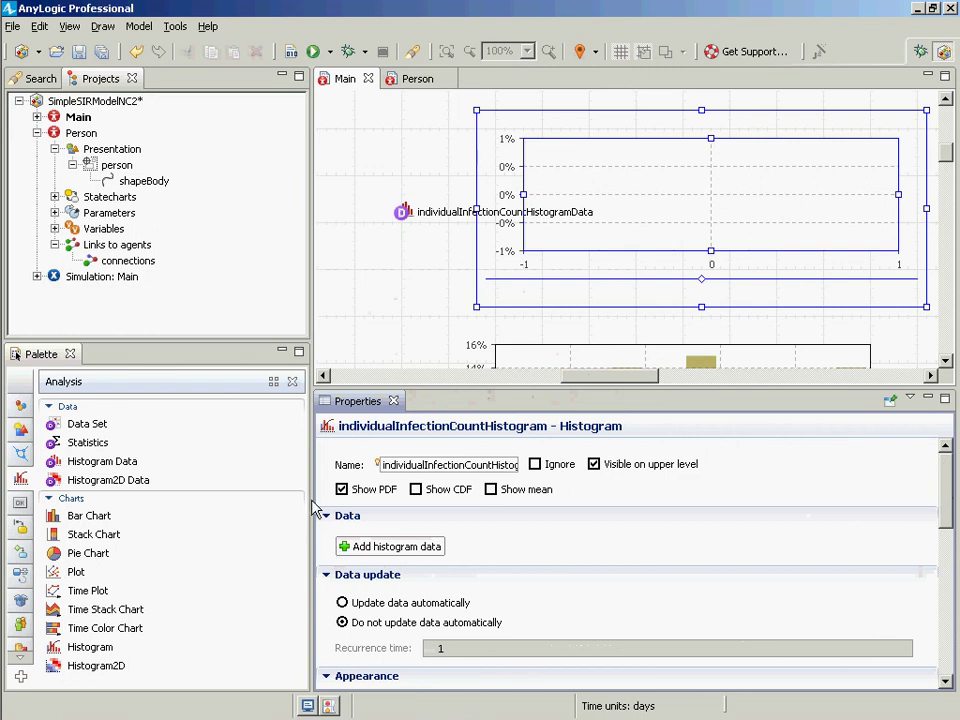
{"action": "key", "text": "alt+Tab"}
{"action": "key", "text": "alt+Tab"}
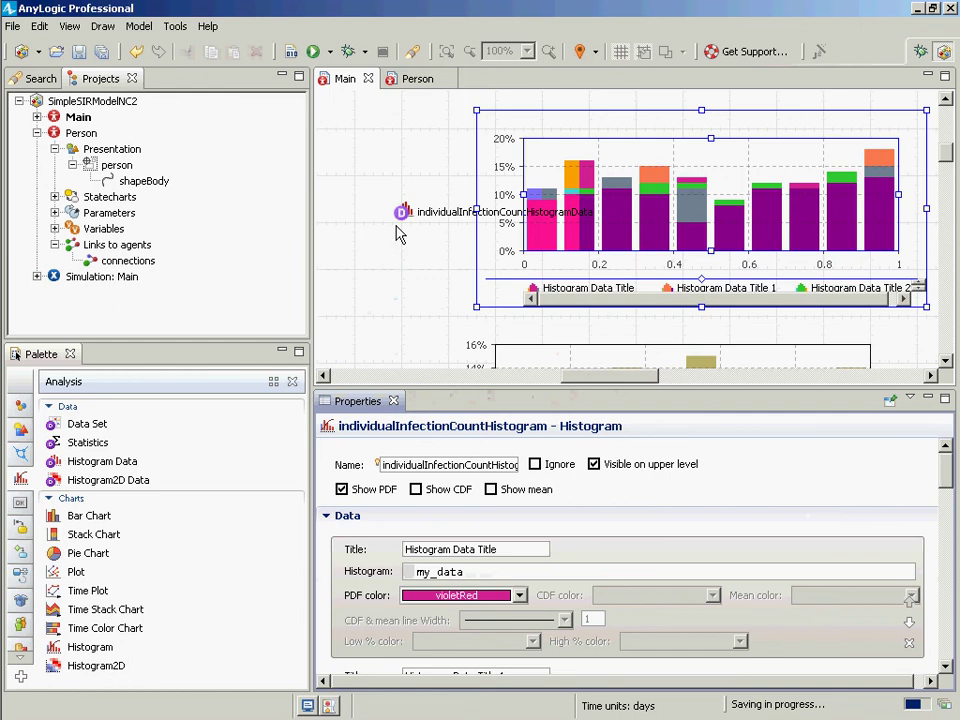
{"action": "key", "text": "alt+Tab"}
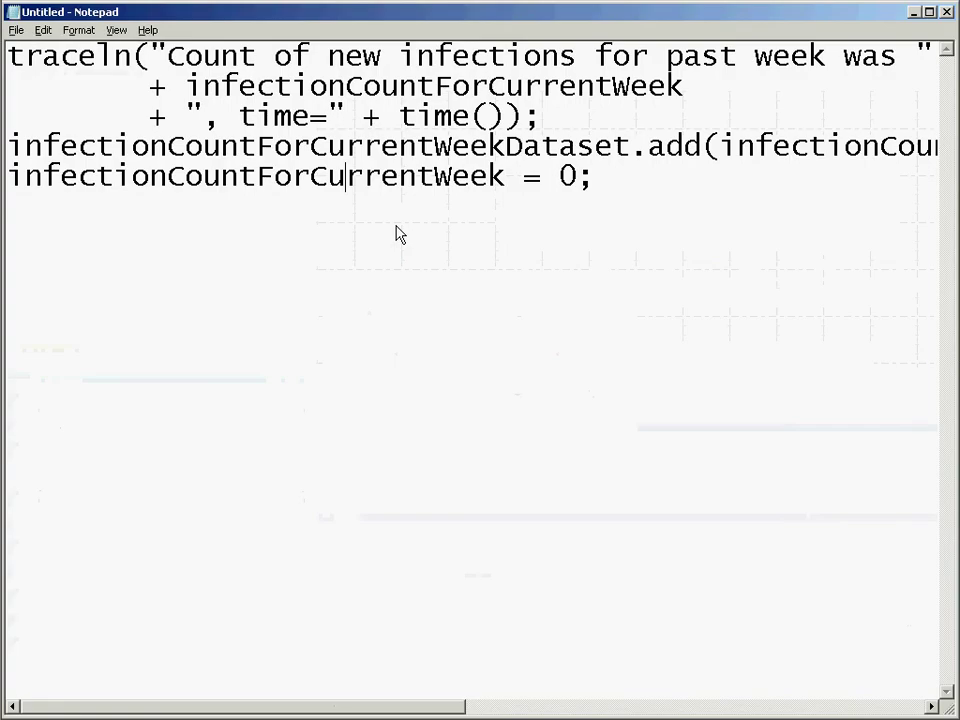
{"action": "key", "text": "alt+Tab"}
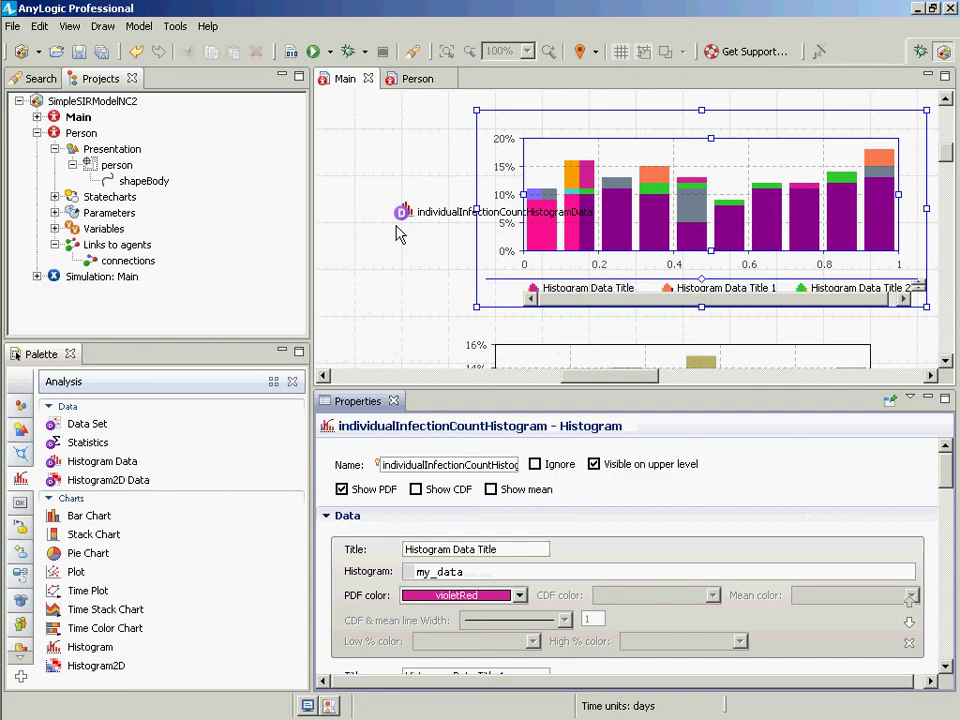
- Set the title of the first data entry in individualInfectionCountHistogram to Individual Infection Count
{"action": "left_click", "coordinate": [481, 550]}
{"action": "key", "text": "ctrl+a"}
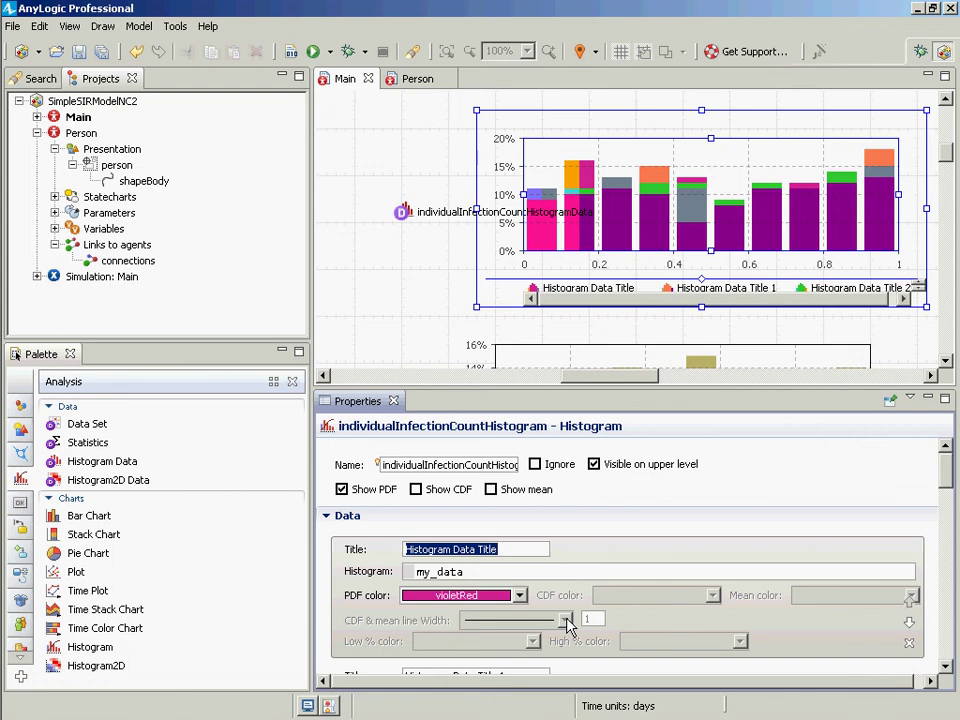
{"action": "type", "text": "Ind"}
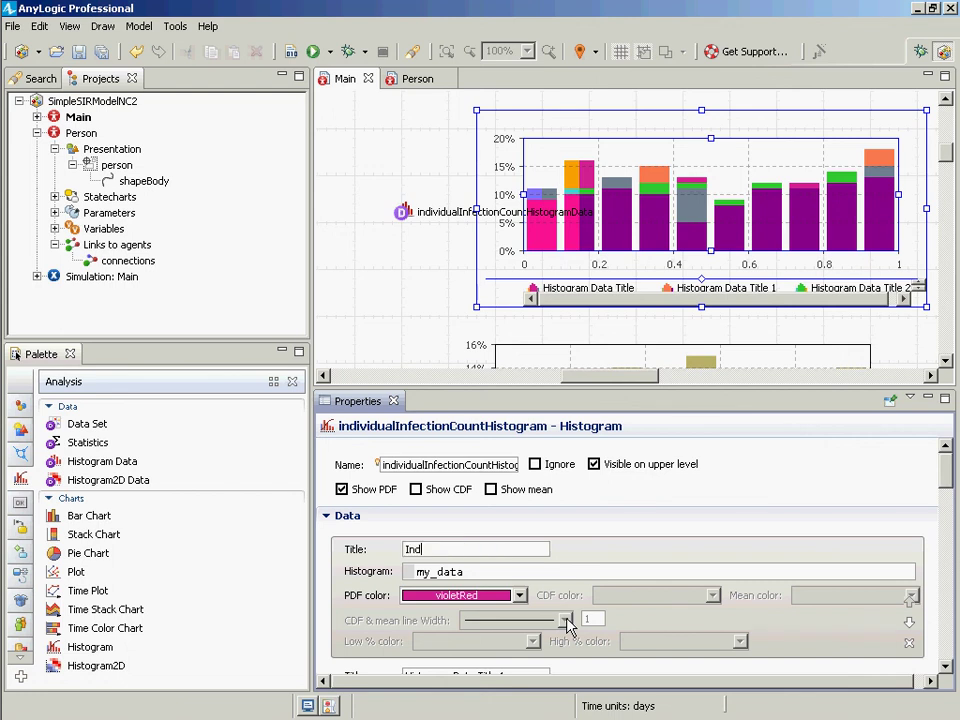
{"action": "type", "text": "ividual Infection Count"}
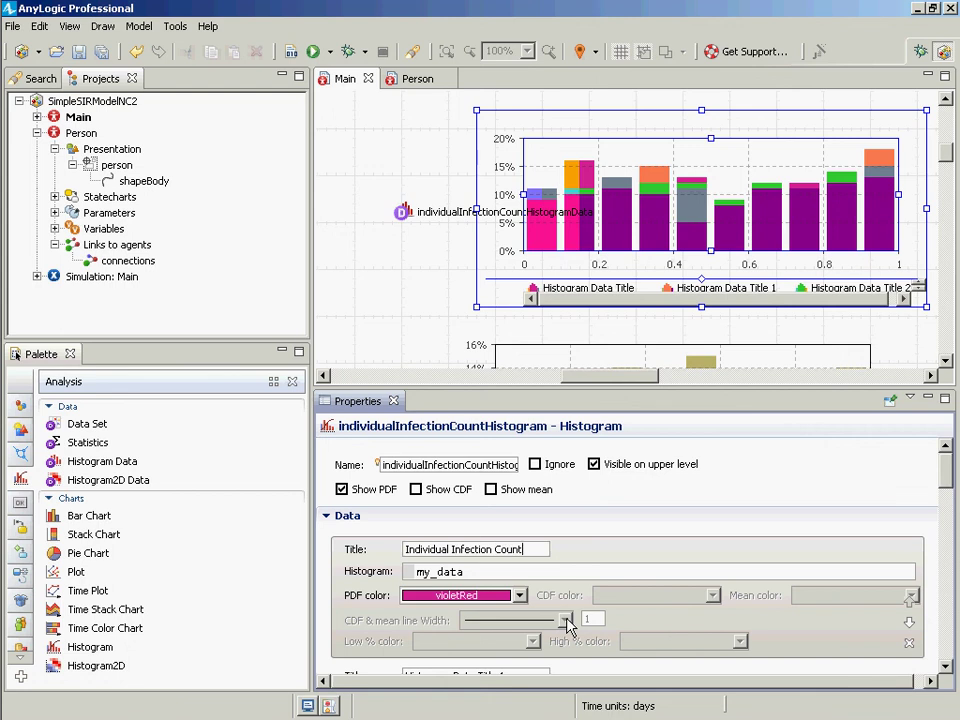
- Set the first data entry's histogram source to individualInfectionCountHistogramData and save the model
{"action": "double_click", "coordinate": [477, 578]}
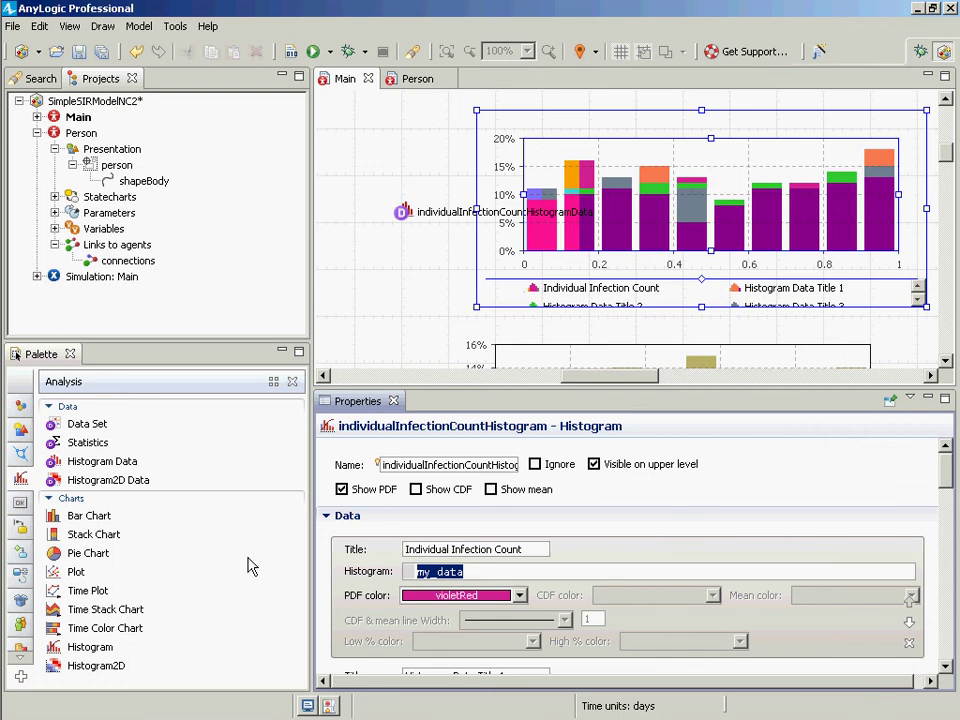
{"action": "type", "text": "Individual"}
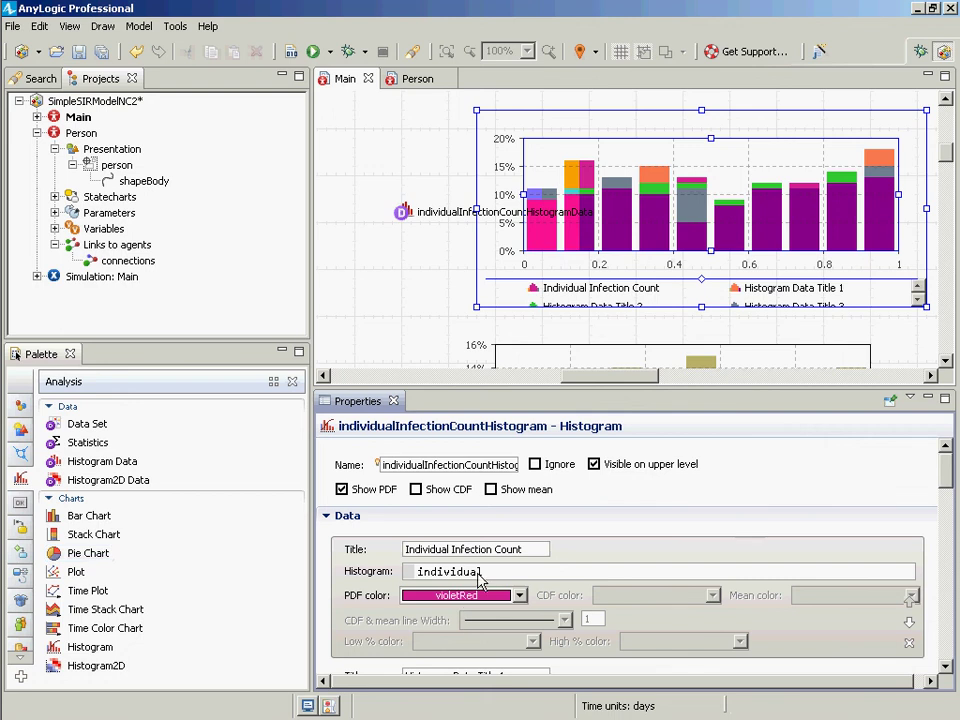
{"action": "left_click_drag", "start_coordinate": [486, 578], "coordinate": [505, 583]}
{"action": "type", "text": "Infection"}
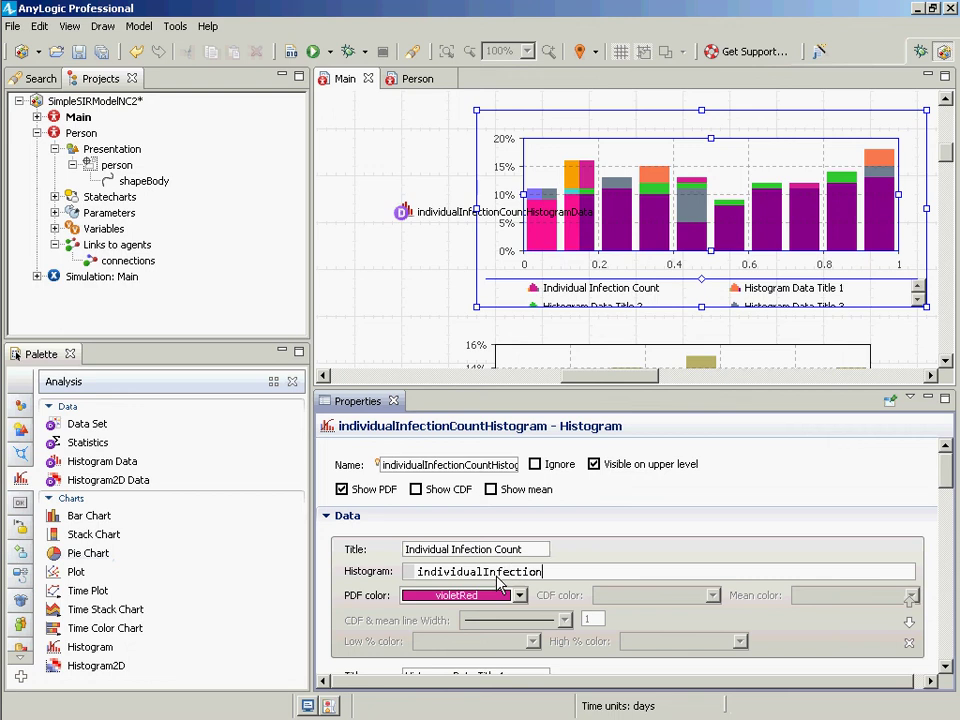
{"action": "type", "text": "Coun"}
{"action": "key", "text": "ctrl+s"}
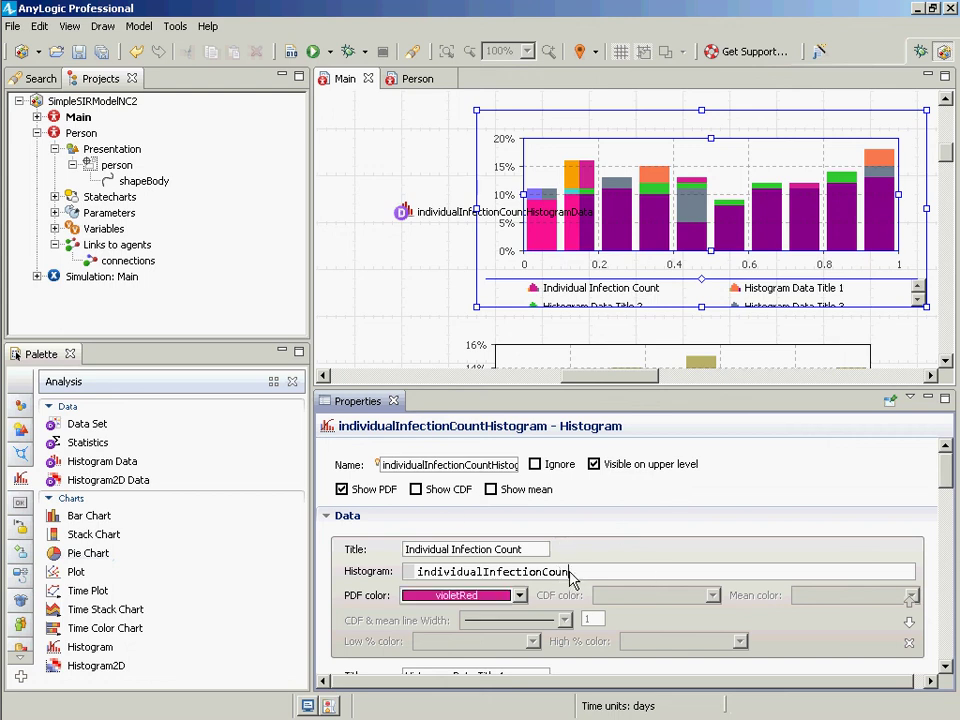
{"action": "type", "text": "tHistogramData"}
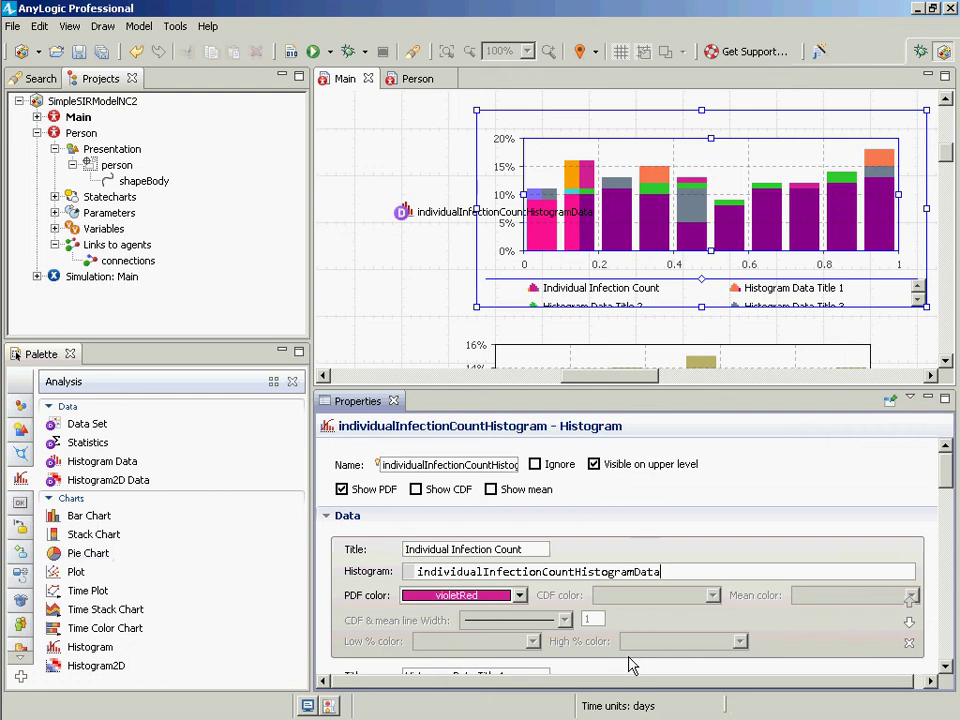
{"action": "key", "text": "ctrl+s"}
- Close the AnyLogic Professional program
{"action": "left_click", "coordinate": [949, 8]}
{"action": "key", "text": "alt+Tab"}
{"action": "key", "text": "alt+Tab"}
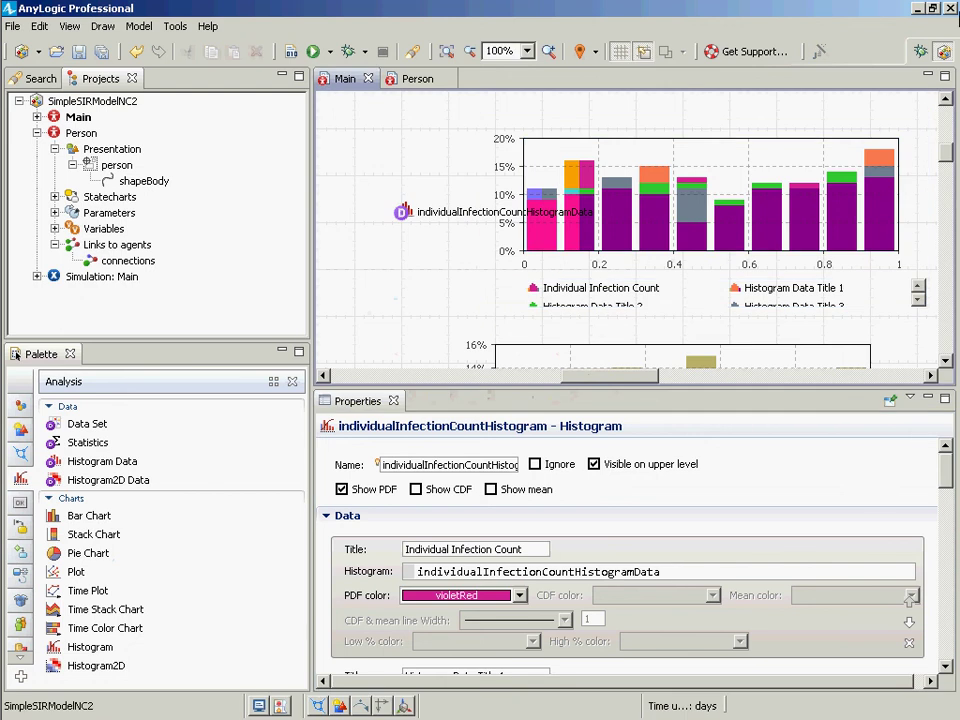
{"action": "left_click", "coordinate": [357, 182]}
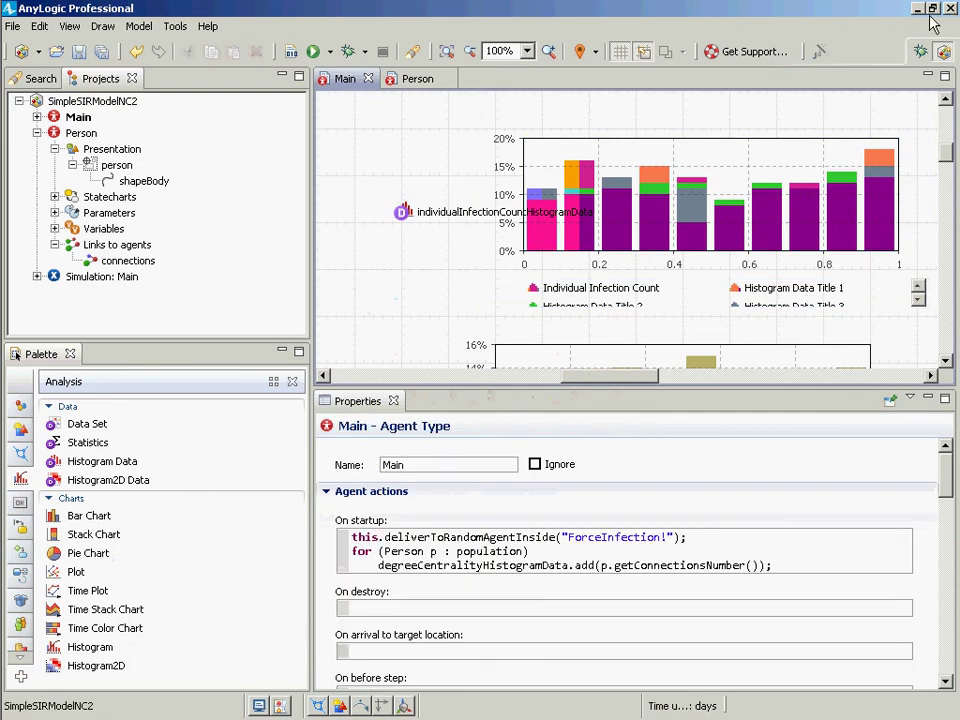
{"action": "key", "text": "alt+Tab"}
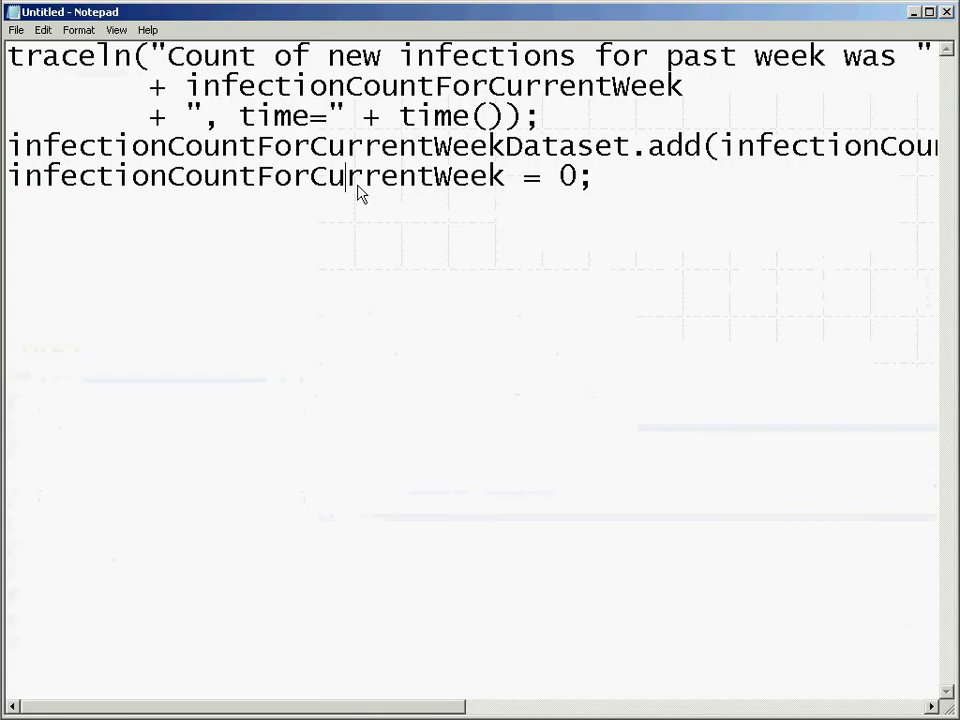
{"action": "left_click", "coordinate": [416, 117]}
{"action": "left_click", "coordinate": [500, 230]}
{"action": "key", "text": "alt+Tab"}
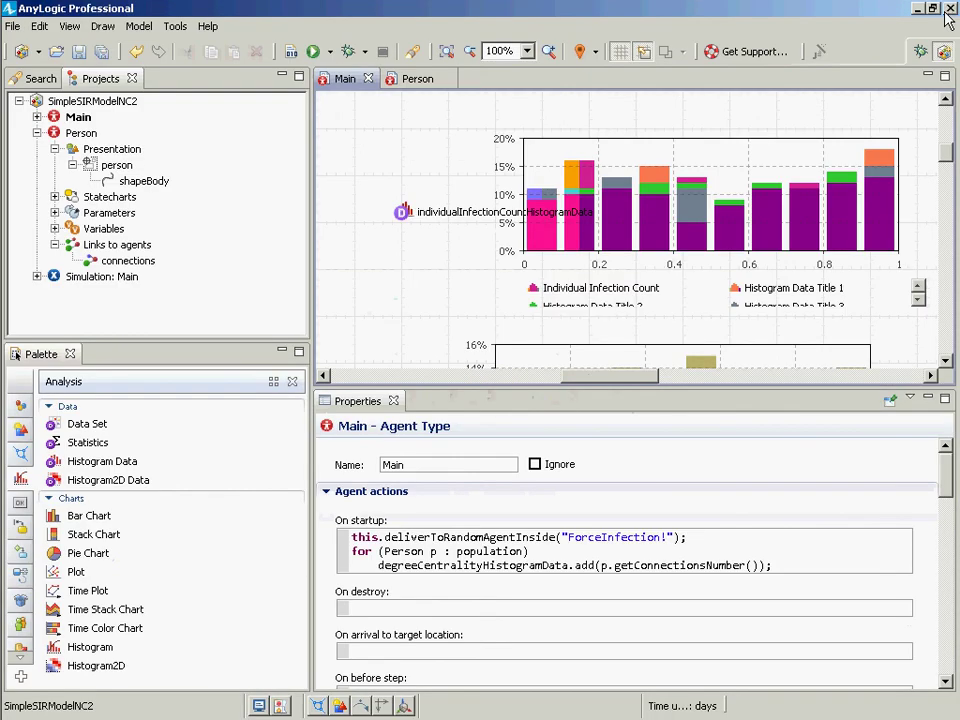
{"action": "left_click", "coordinate": [949, 16]}
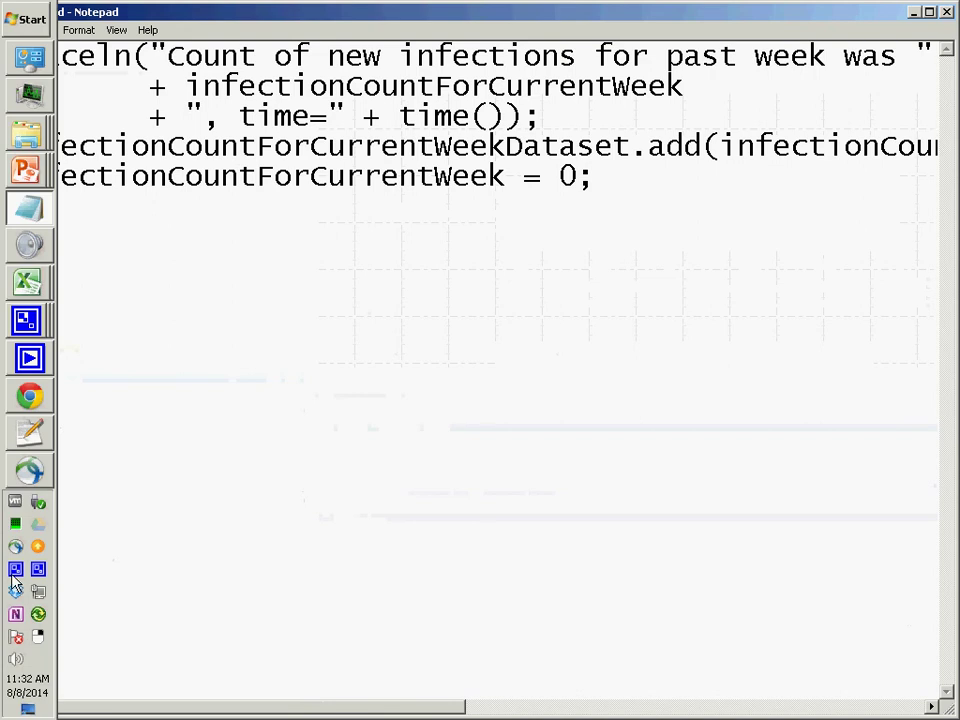
- Start AnyLogic 7.0.3 Professional again and leave its welcome page for the SimpleSIRModelNC2 model workspace
{"action": "left_click", "coordinate": [37, 22]}
{"action": "left_click", "coordinate": [37, 22]}
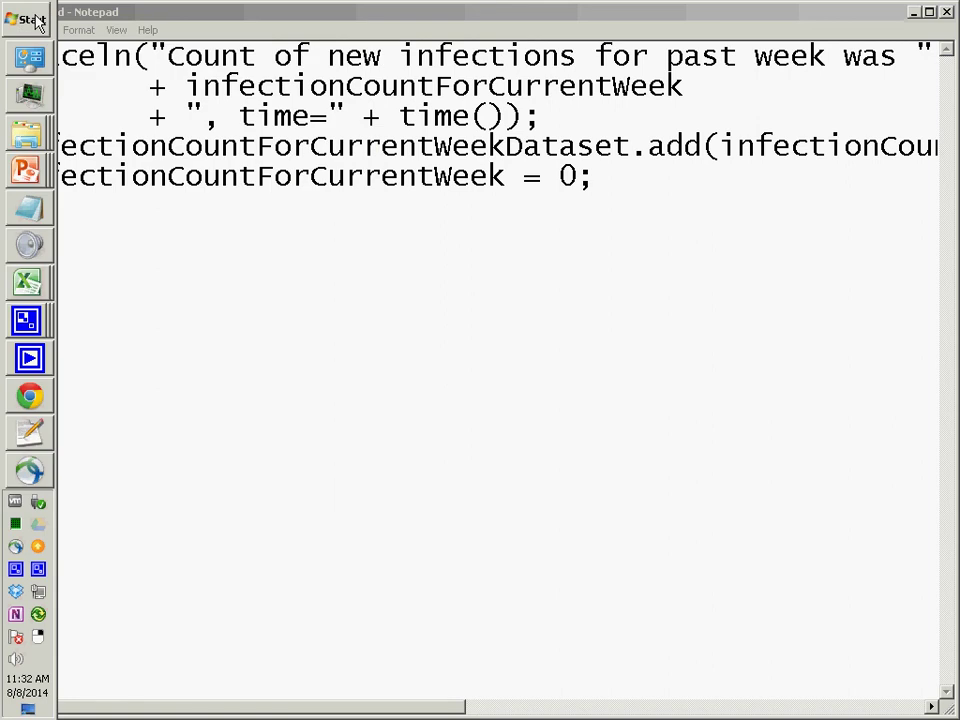
{"action": "left_click", "coordinate": [37, 22]}
{"action": "left_click", "coordinate": [37, 22]}
{"action": "left_click", "coordinate": [37, 22]}
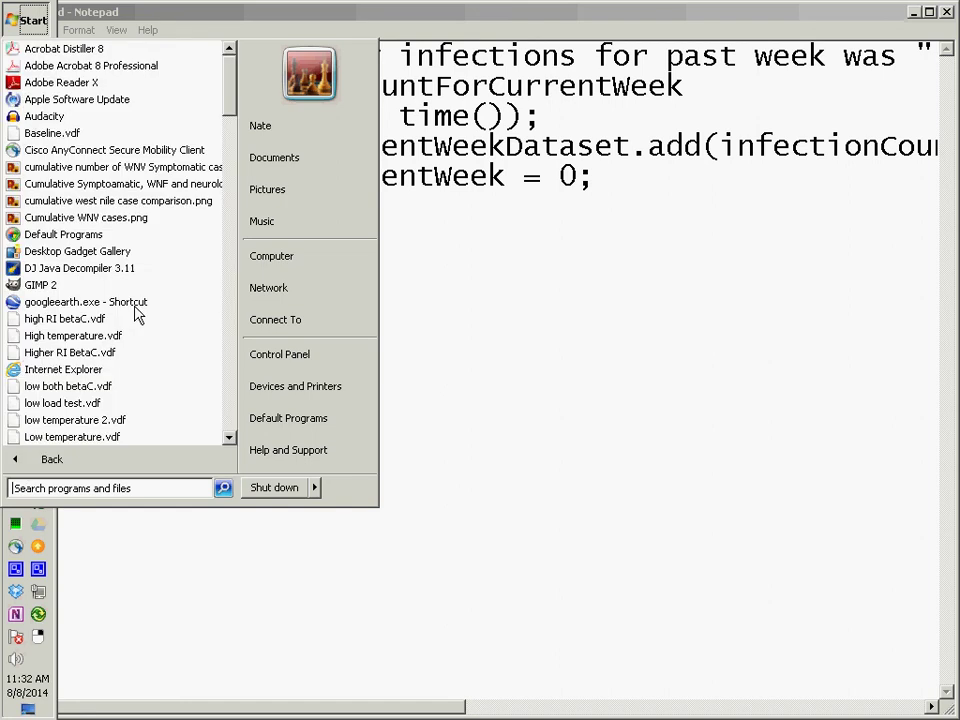
{"action": "scroll", "coordinate": [150, 262], "scroll_direction": "down", "scroll_amount": 5}
{"action": "scroll", "coordinate": [174, 273], "scroll_direction": "down", "scroll_amount": 10}
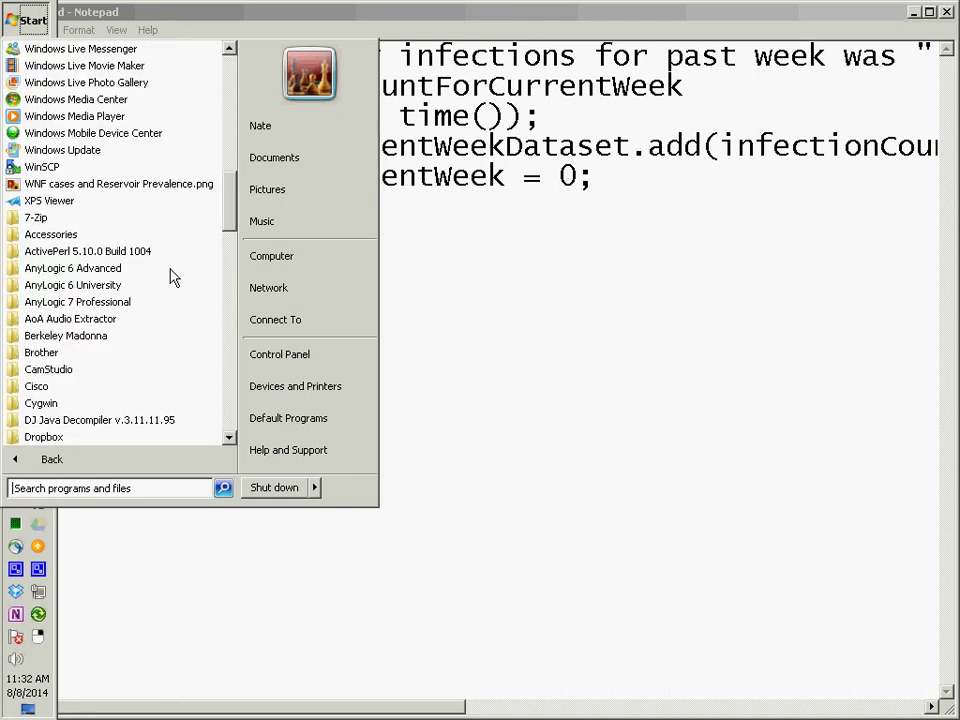
{"action": "left_click", "coordinate": [125, 302]}
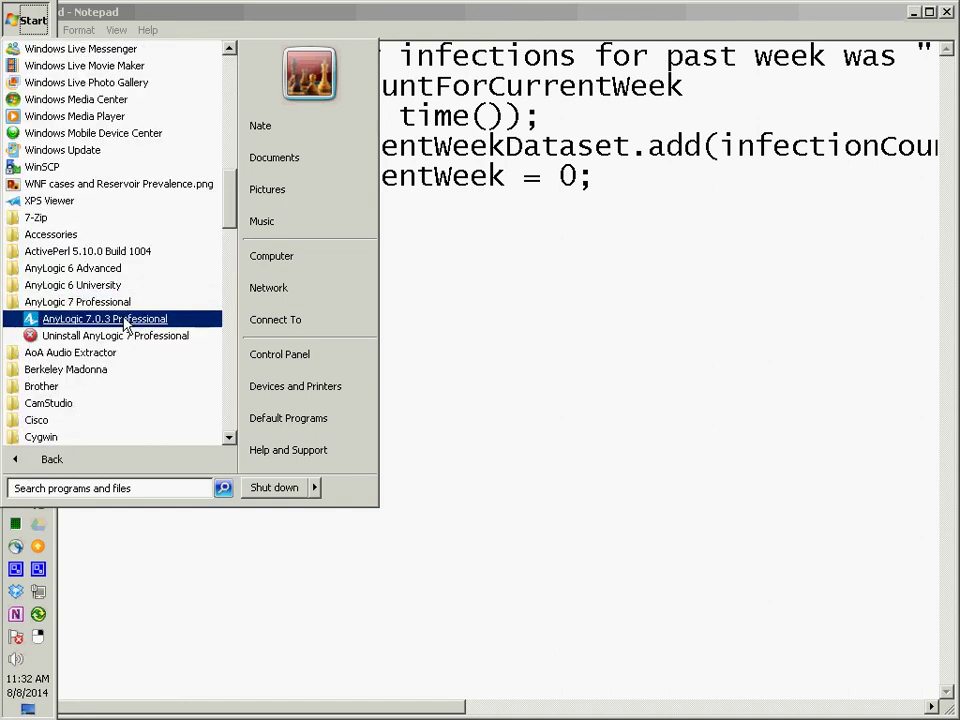
{"action": "left_click", "coordinate": [124, 319]}
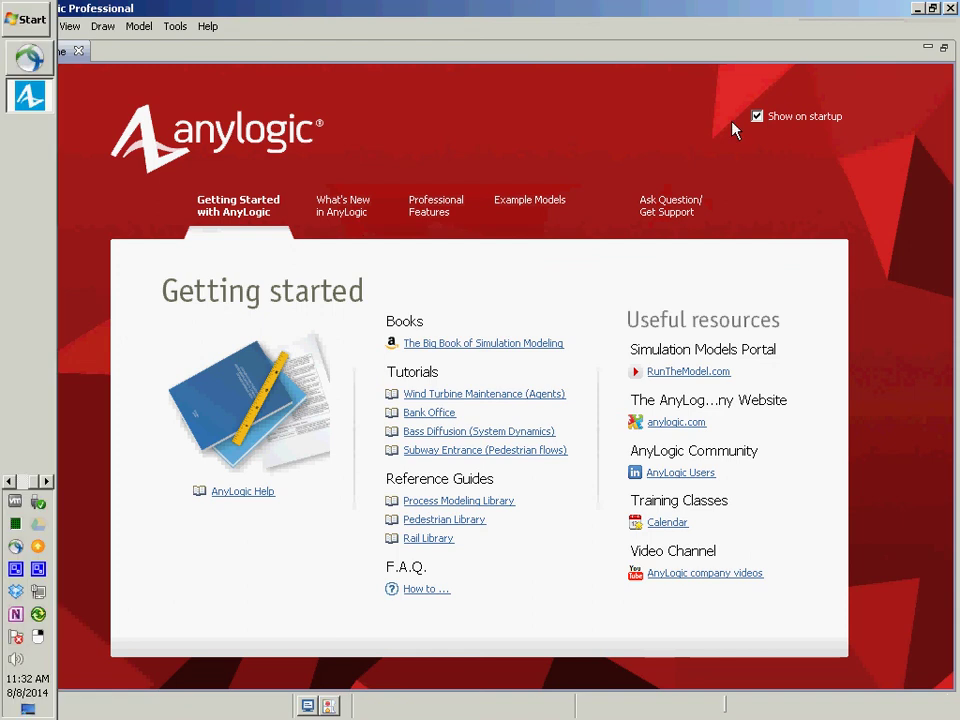
{"action": "left_click", "coordinate": [942, 48]}
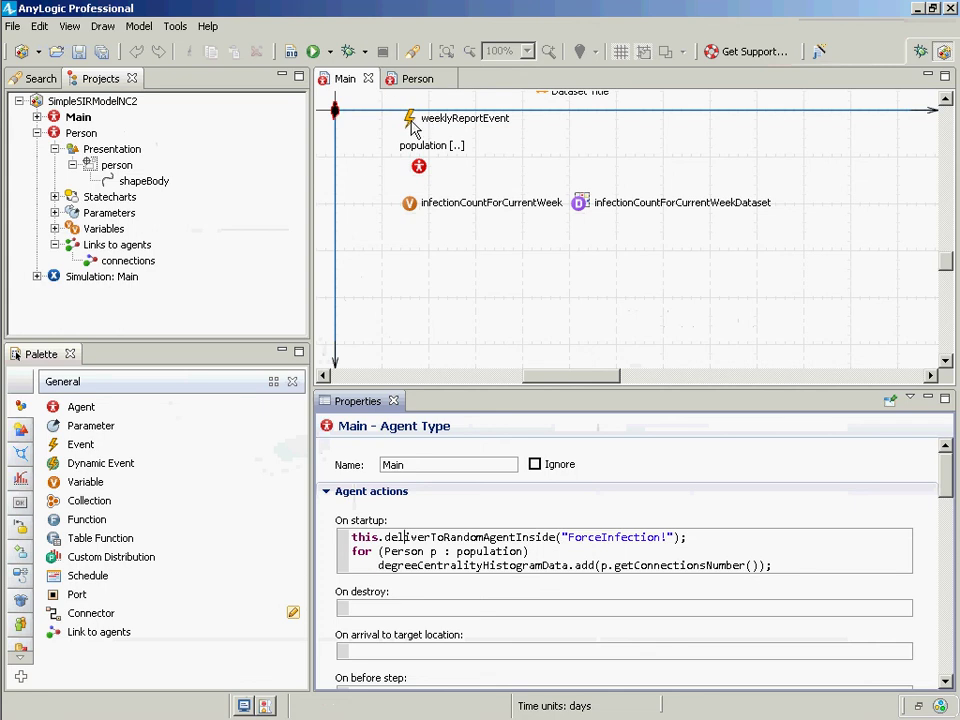
{"action": "key", "text": "alt+Tab"}
{"action": "key", "text": "alt+Tab"}
{"action": "key", "text": "shift+Home"}
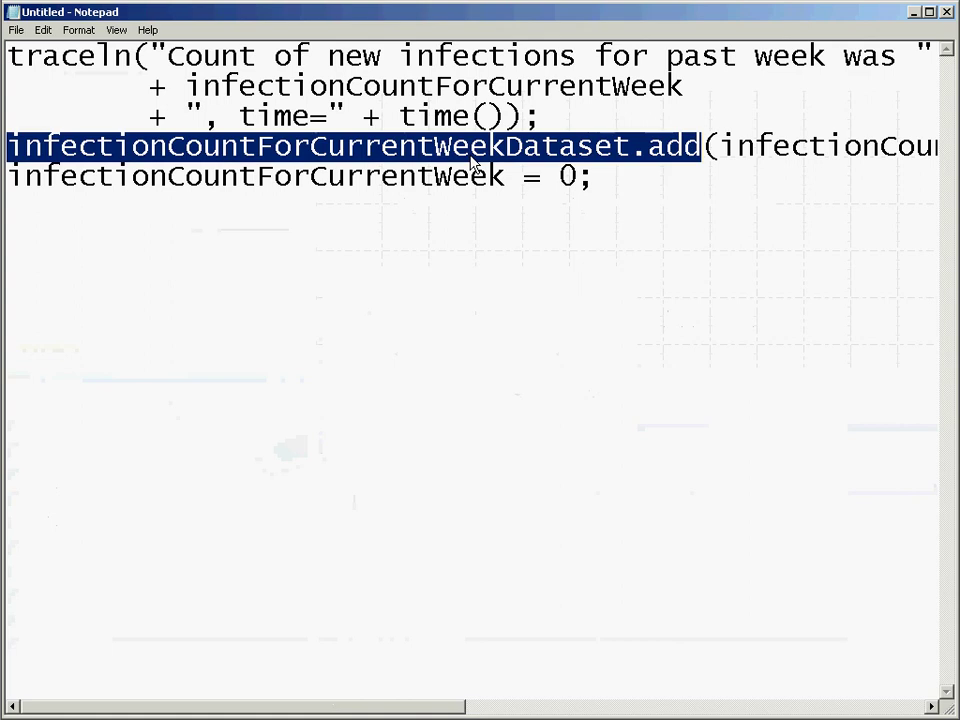
{"action": "key", "text": "alt+Tab"}
{"action": "left_click", "coordinate": [409, 118]}
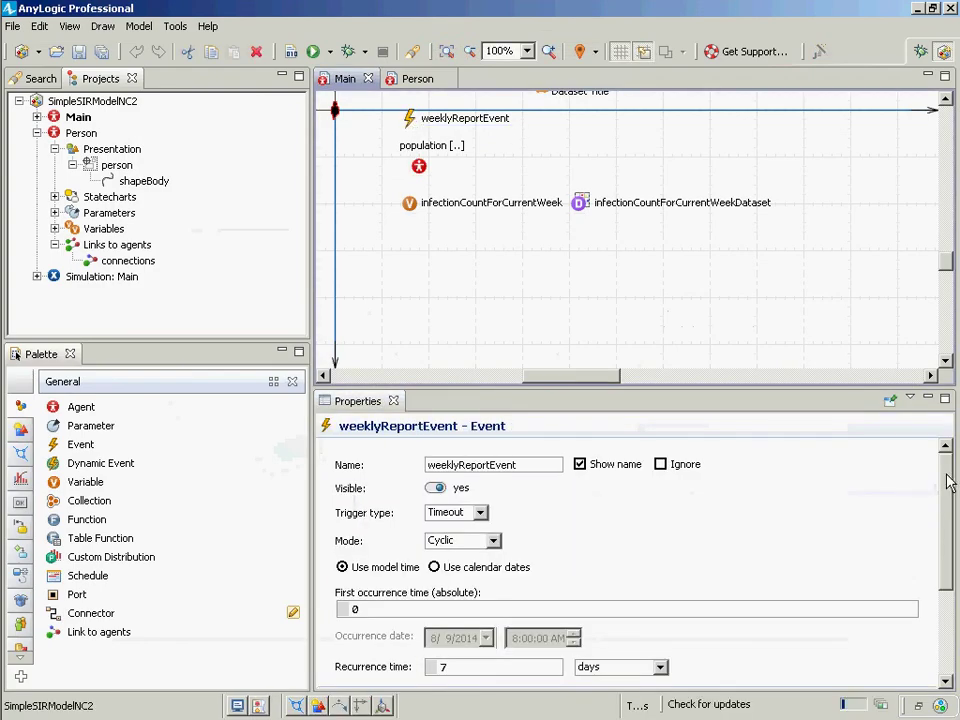
{"action": "key", "text": "Escape"}
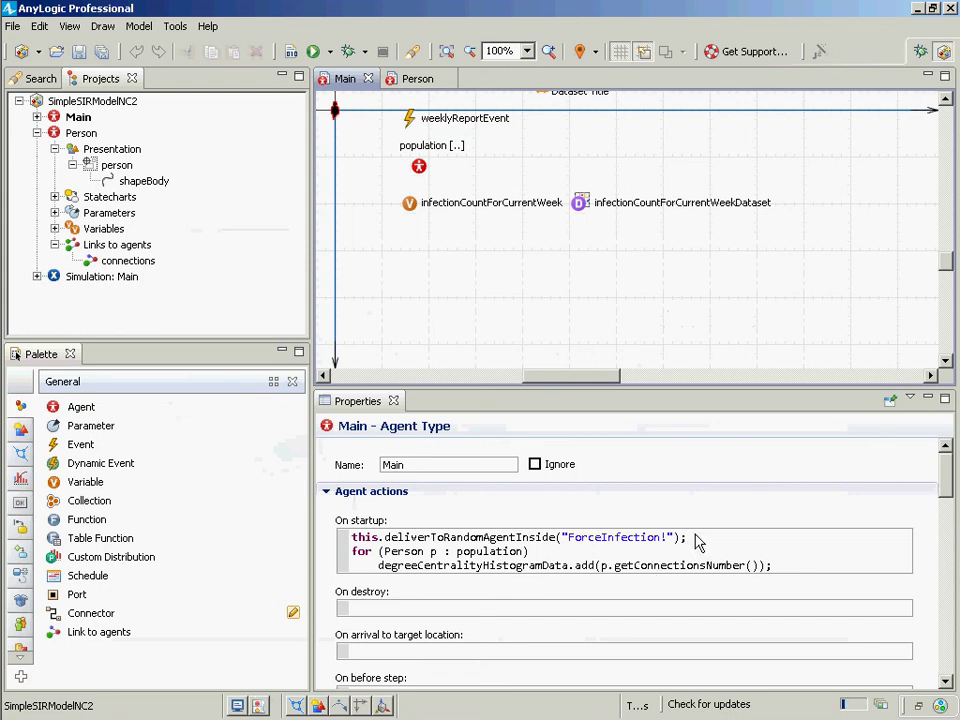
{"action": "key", "text": "alt+Tab"}
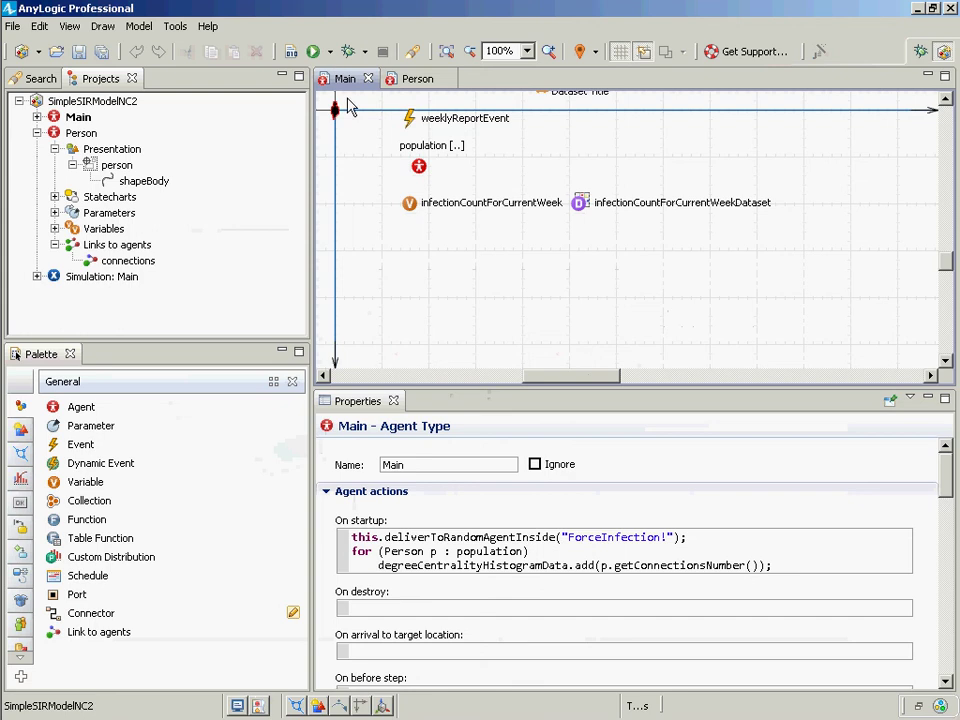
{"action": "left_click", "coordinate": [409, 122]}
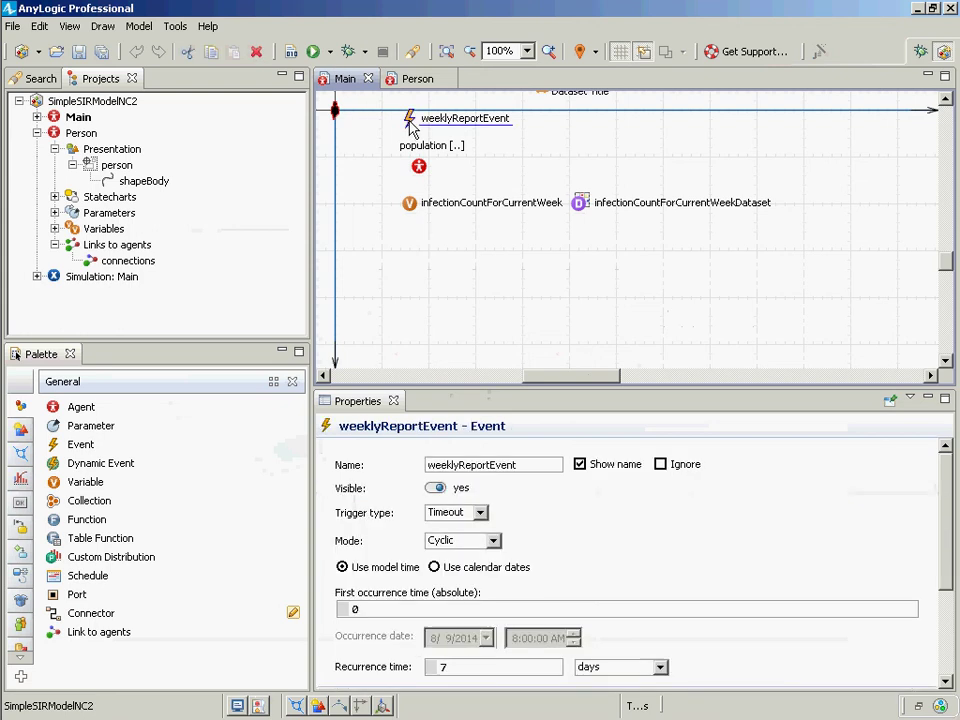
{"action": "left_click", "coordinate": [945, 553]}
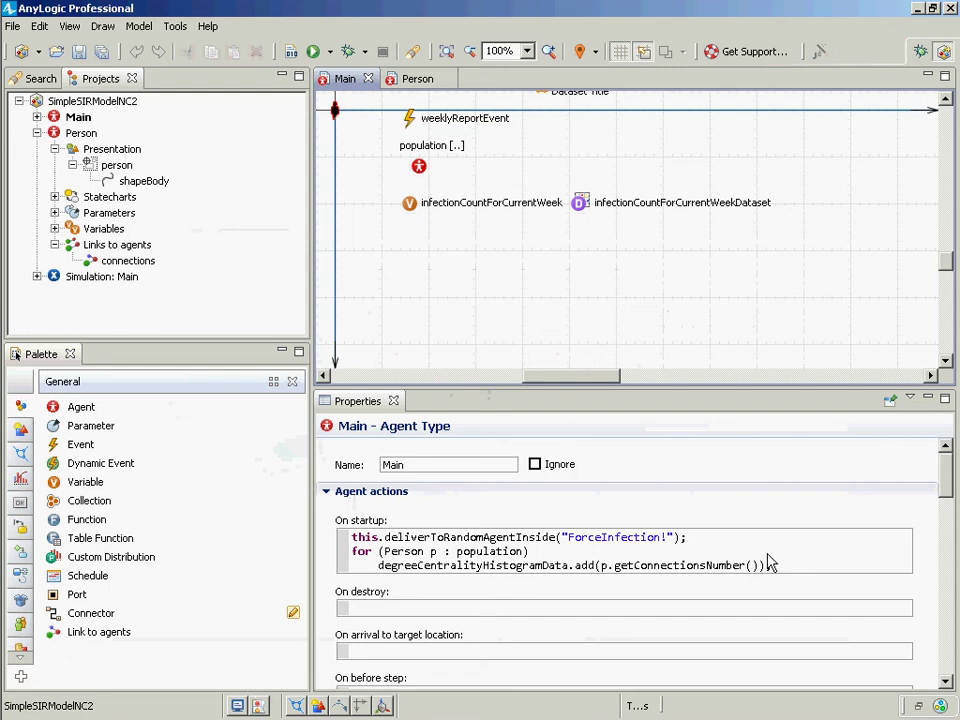
{"action": "key", "text": "alt+Tab"}
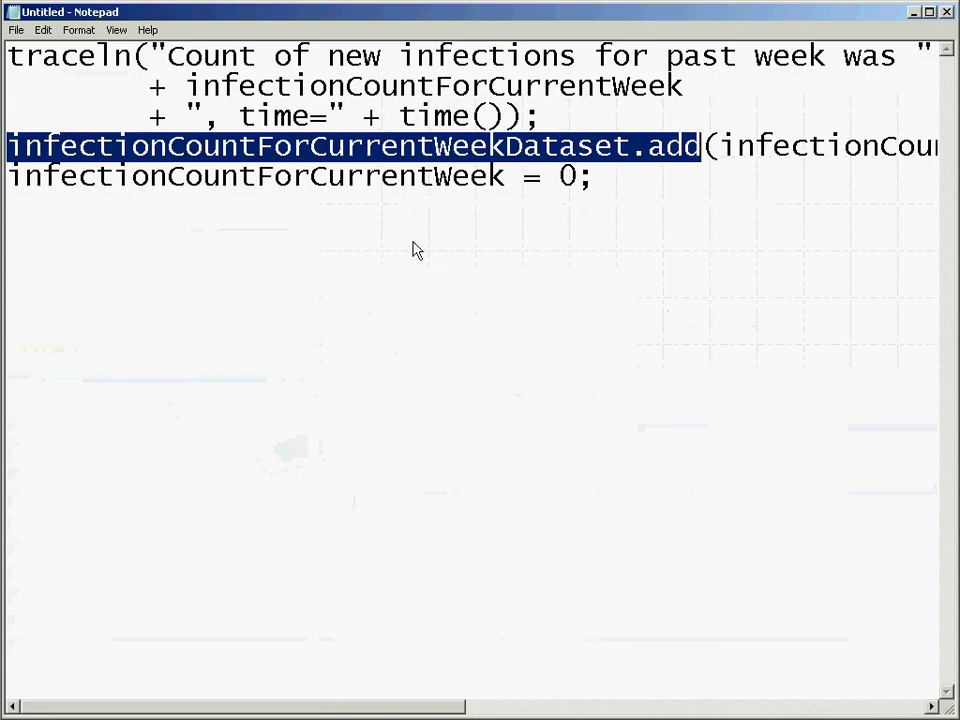
{"action": "left_click", "coordinate": [401, 216]}
{"action": "key", "text": "alt+Tab"}
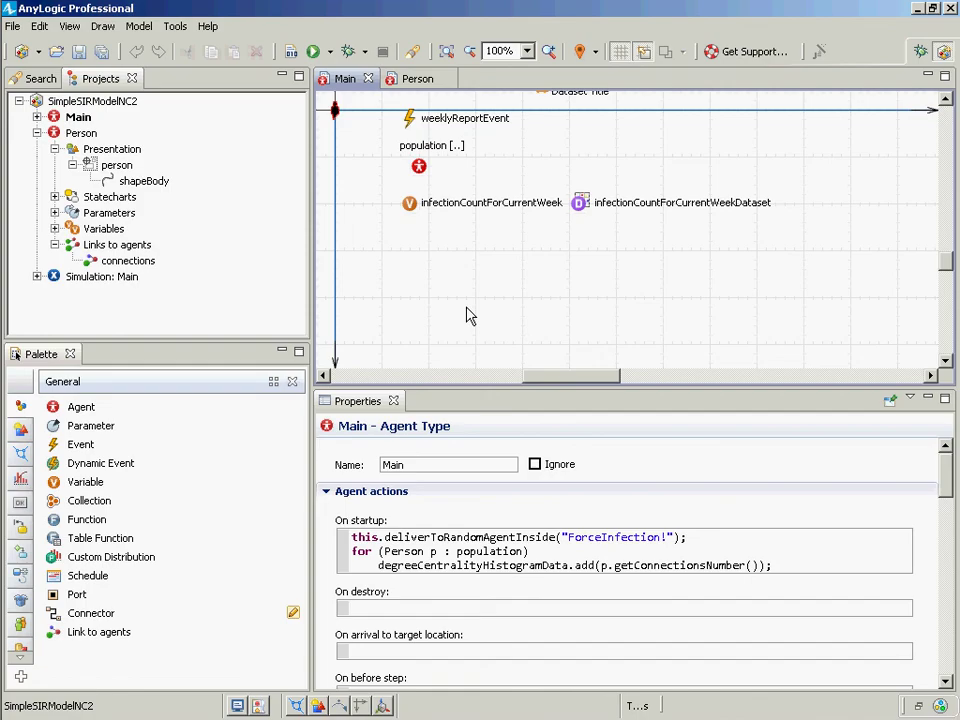
- Add two blank lines after the degreeCentralityHistogramData statement in Main's On startup code
{"action": "left_click", "coordinate": [785, 571]}
{"action": "key", "text": "Return"}
{"action": "key", "text": "Return"}
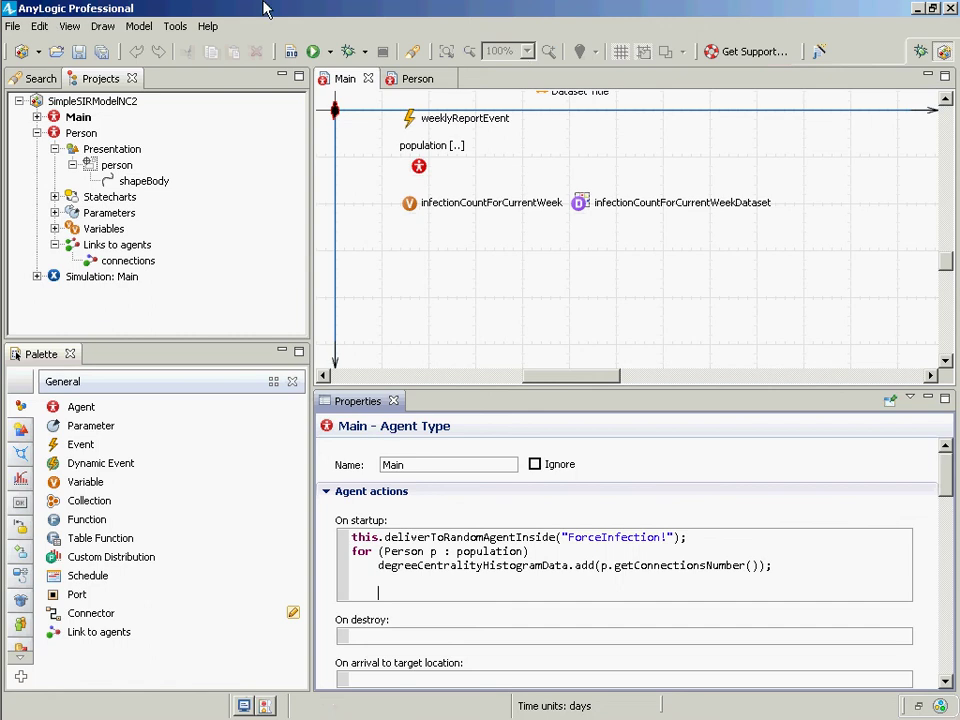
{"action": "key", "text": "alt+Tab"}
{"action": "key", "text": "alt+Tab"}
{"action": "left_click", "coordinate": [410, 117]}
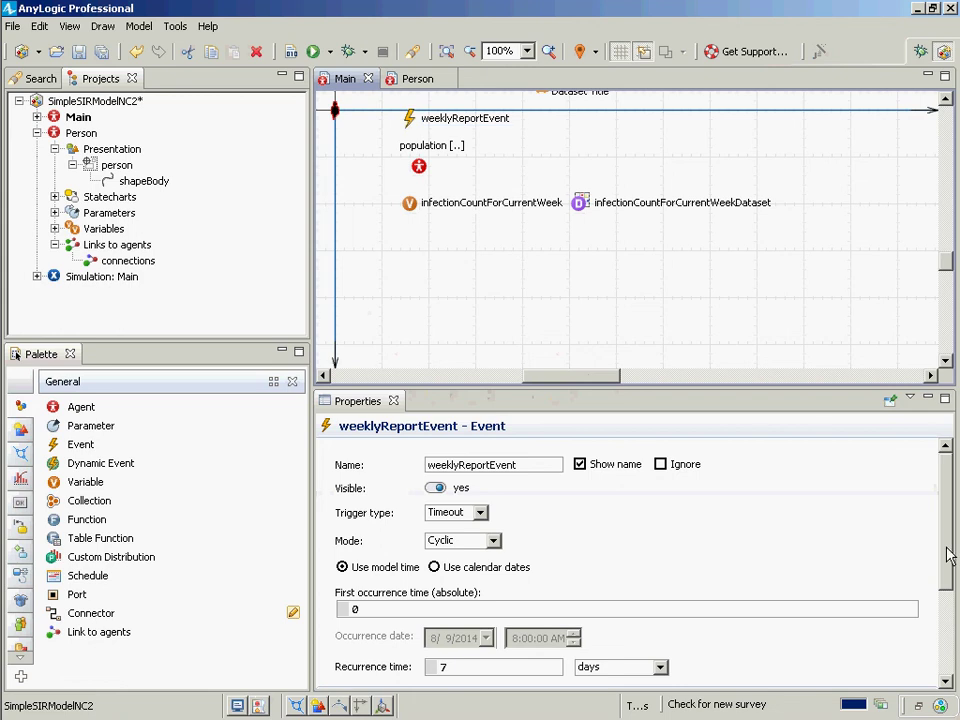
{"action": "key", "text": "Escape"}
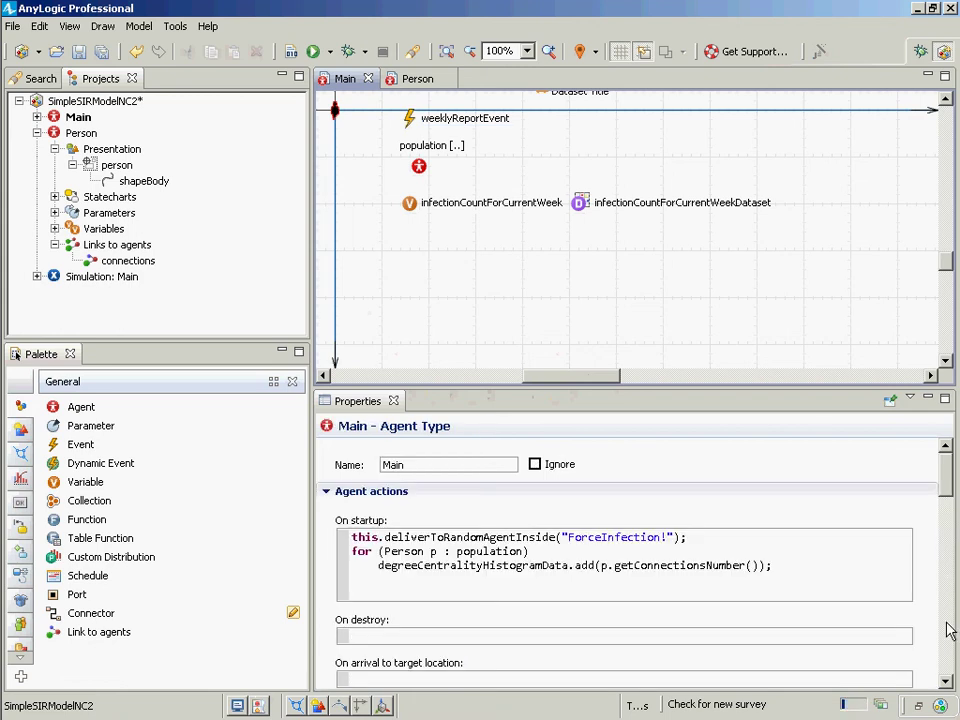
{"action": "left_click", "coordinate": [412, 120]}
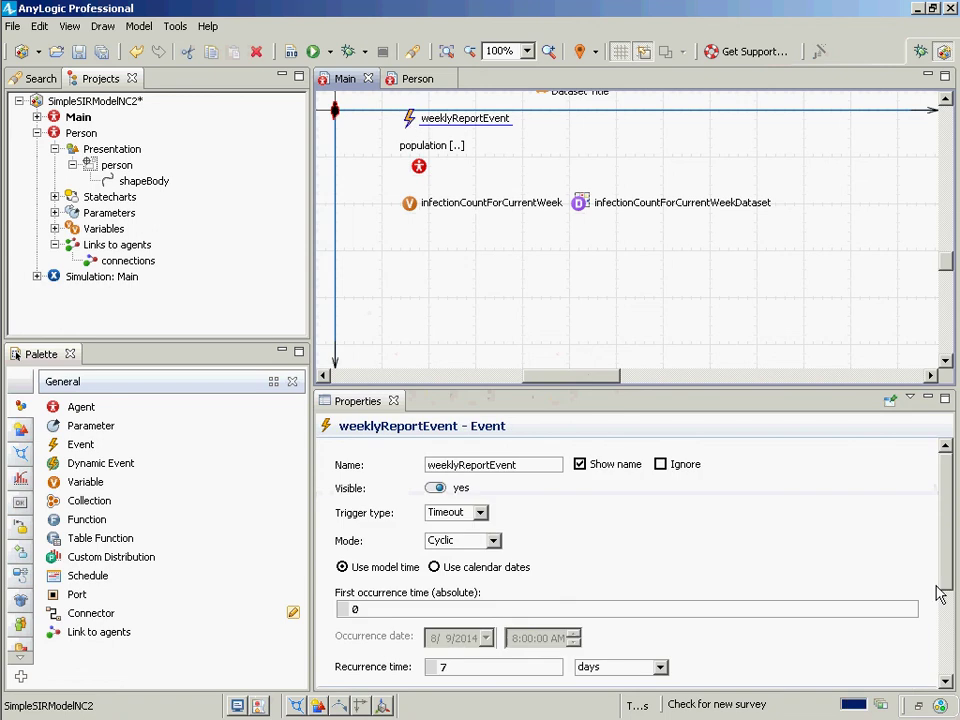
{"action": "left_click_drag", "start_coordinate": [947, 562], "coordinate": [950, 629]}
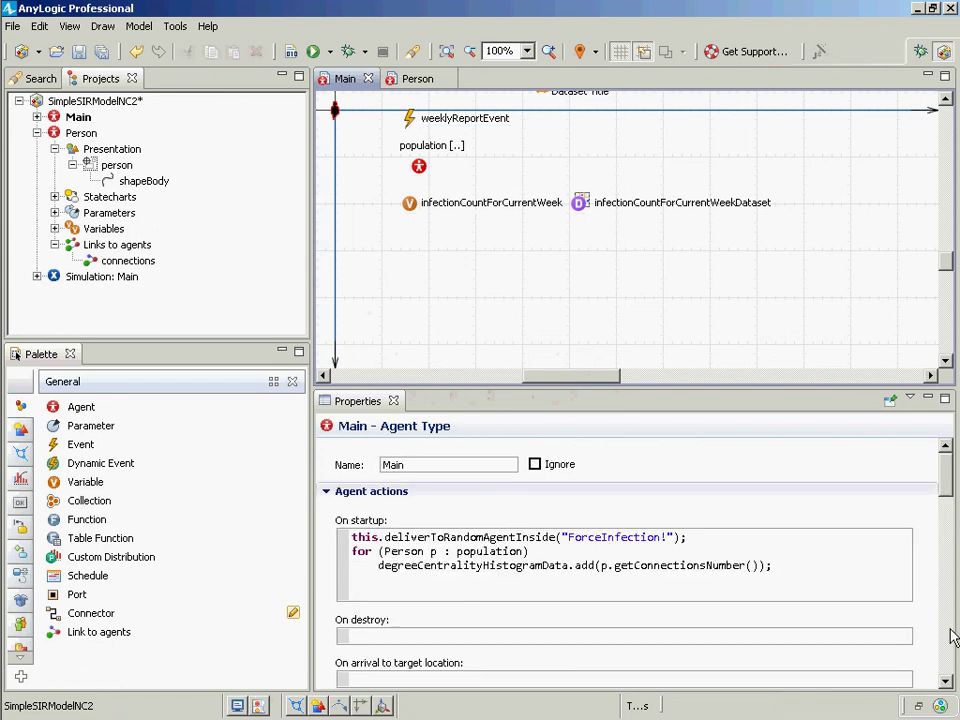
{"action": "left_click", "coordinate": [413, 122]}
{"action": "left_click", "coordinate": [390, 152]}
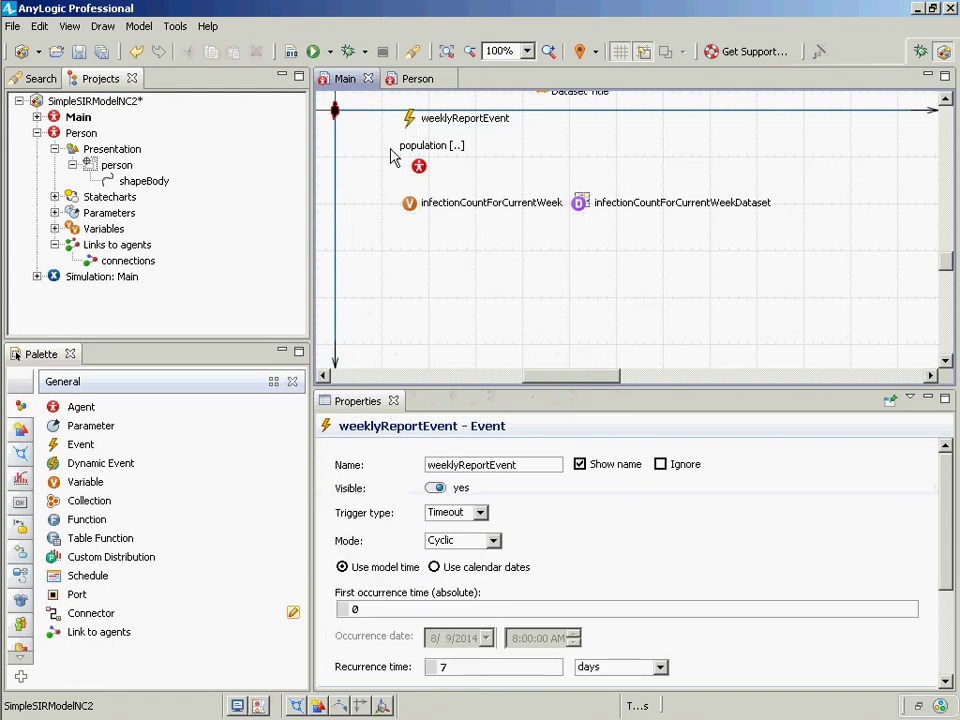
{"action": "left_click", "coordinate": [409, 124]}
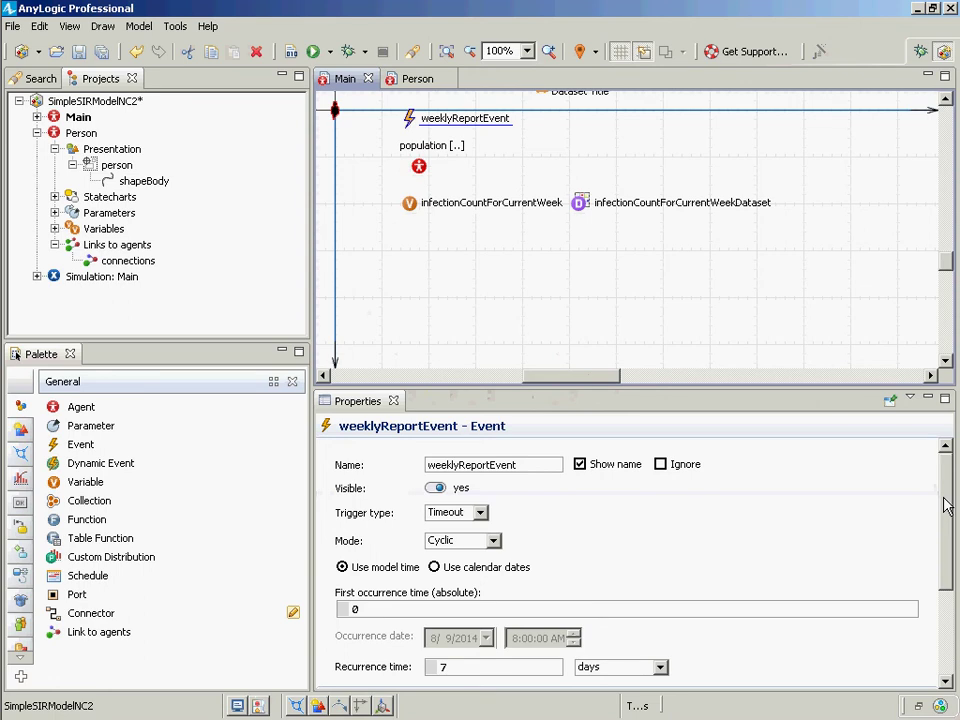
{"action": "left_click", "coordinate": [735, 305]}
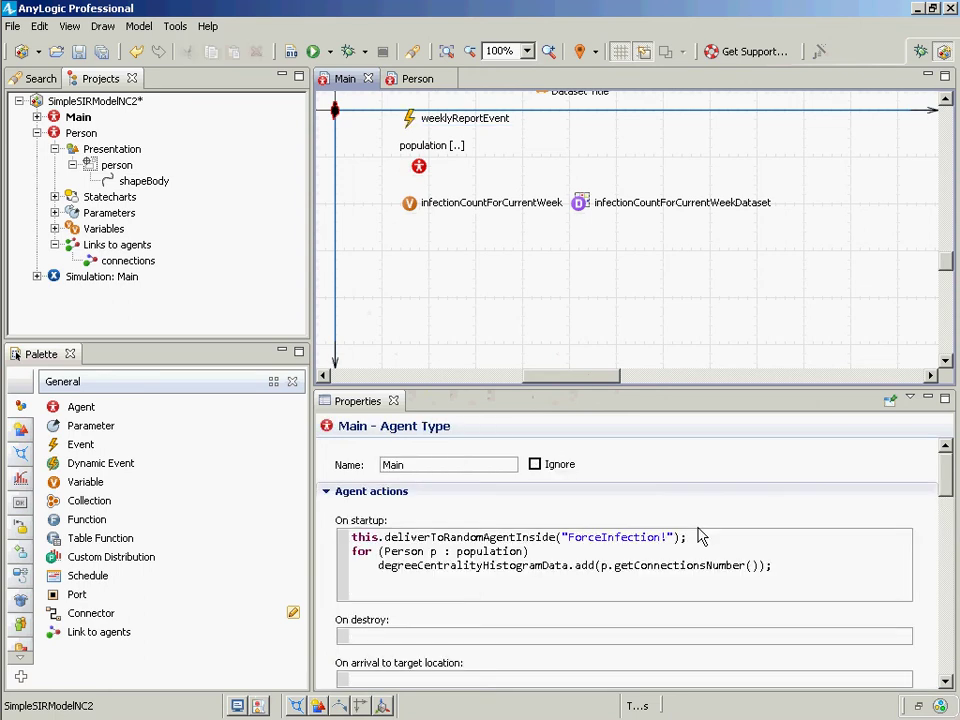
{"action": "left_click", "coordinate": [411, 124]}
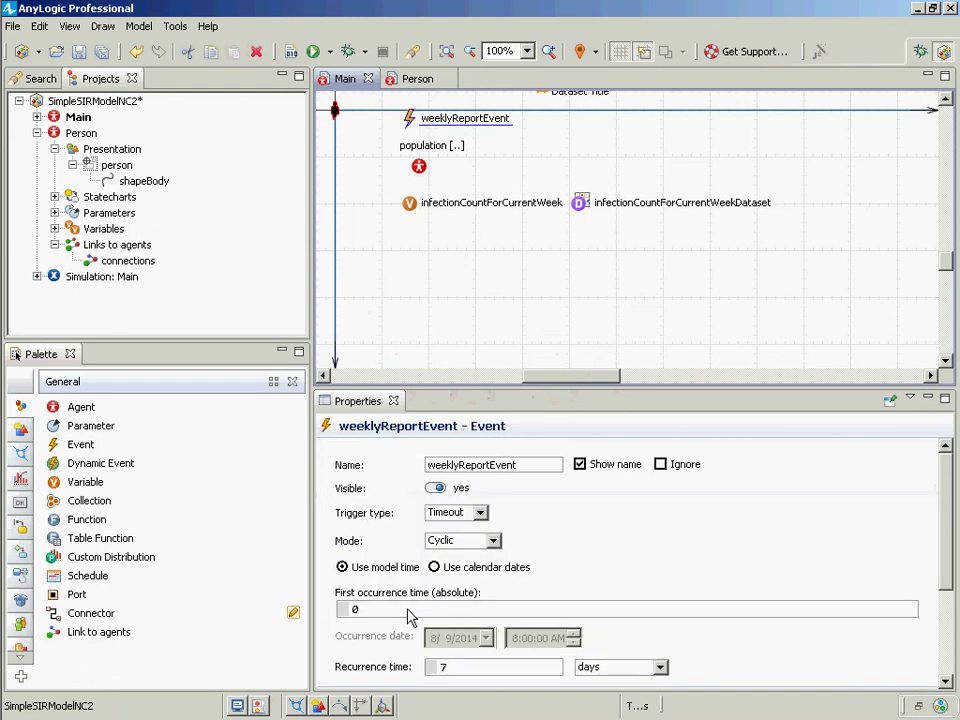
{"action": "key", "text": "Escape"}
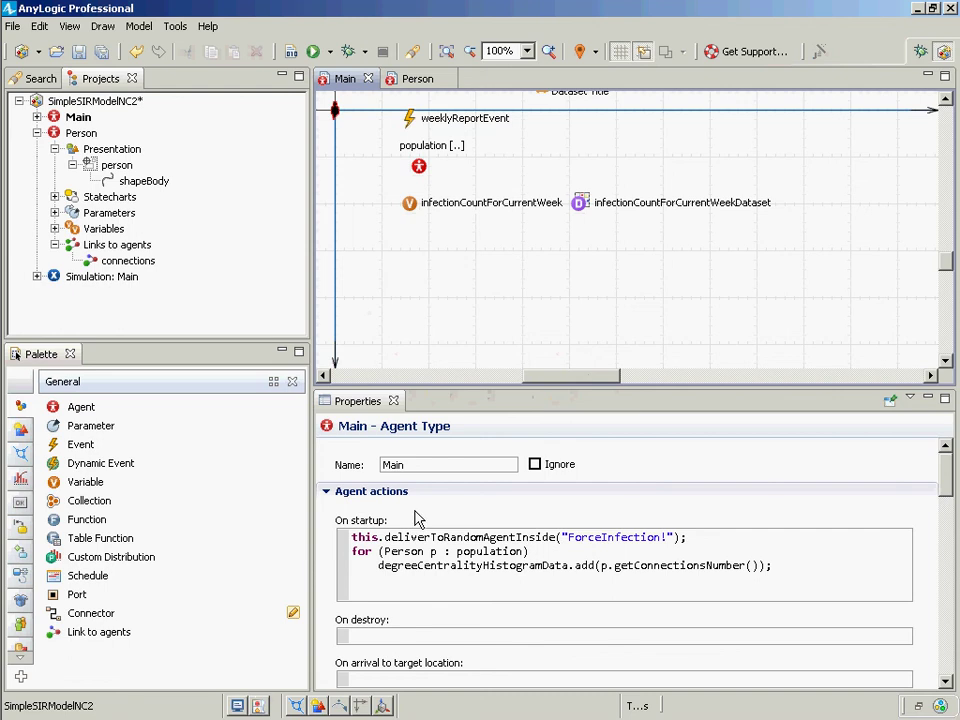
- In weeklyReportEvent's action code, begin a new line reading individualCoIn below the statement infectionCountForCurrentWeek = 0;
{"action": "left_click", "coordinate": [408, 120]}
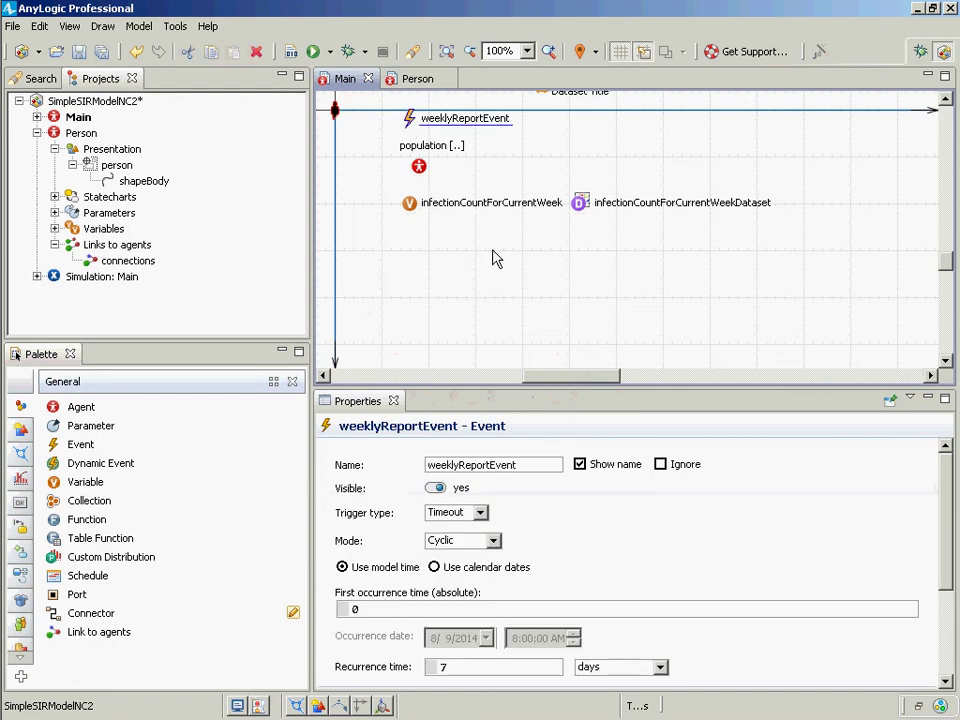
{"action": "key", "text": "alt+Tab"}
{"action": "key", "text": "alt+Tab"}
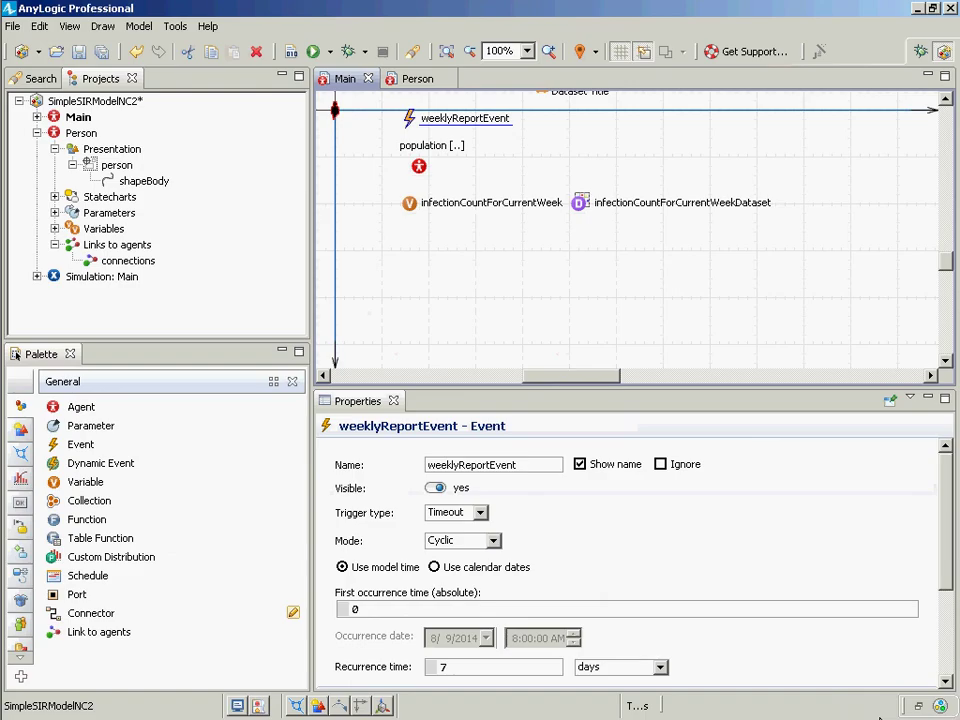
{"action": "scroll", "coordinate": [945, 561], "scroll_direction": "down", "scroll_amount": 3}
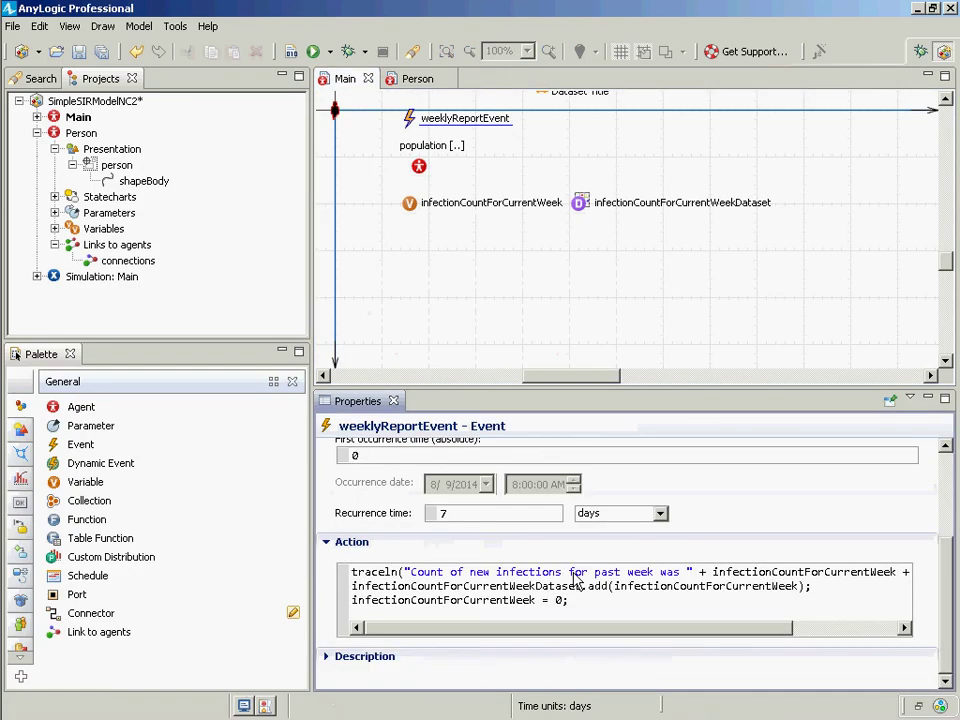
{"action": "left_click", "coordinate": [590, 596]}
{"action": "key", "text": "Return"}
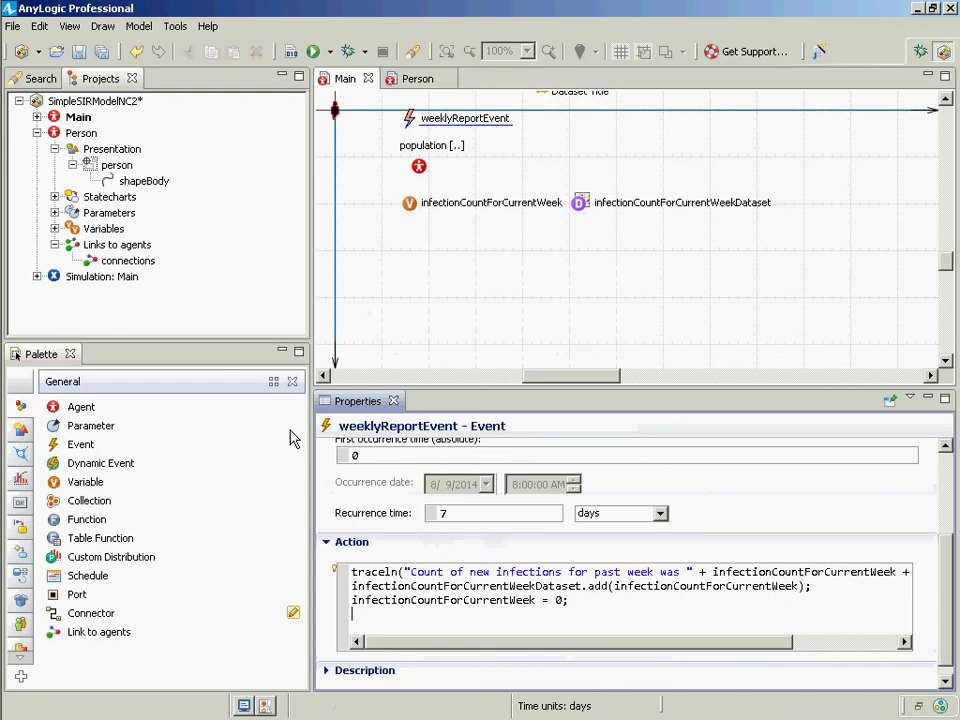
{"action": "type", "text": "i"}
{"action": "key", "text": "Return"}
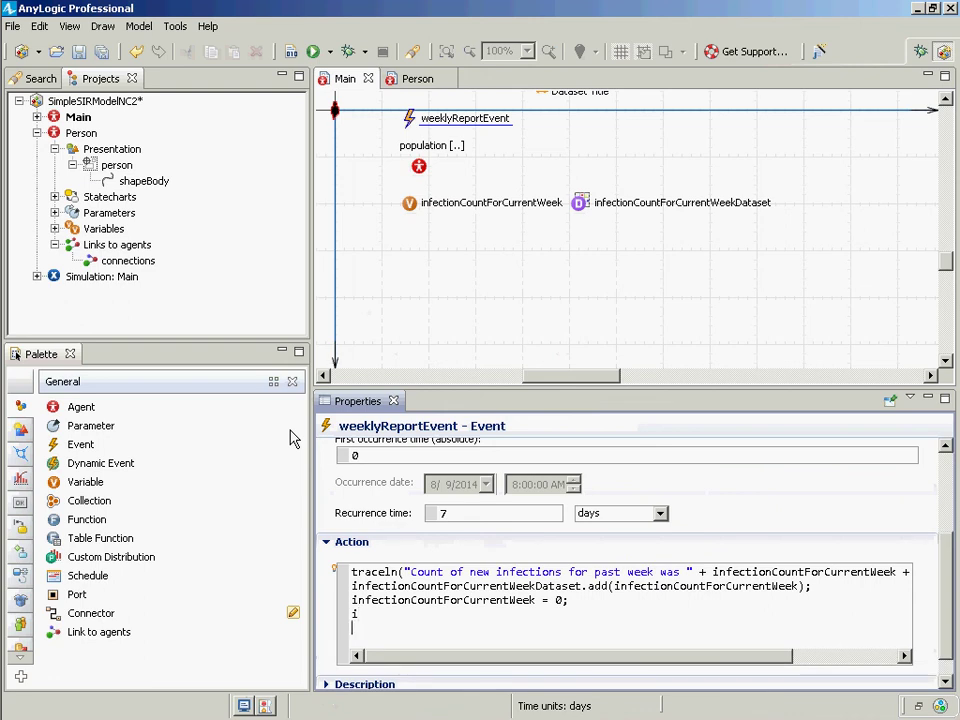
{"action": "key", "text": "alt+Tab"}
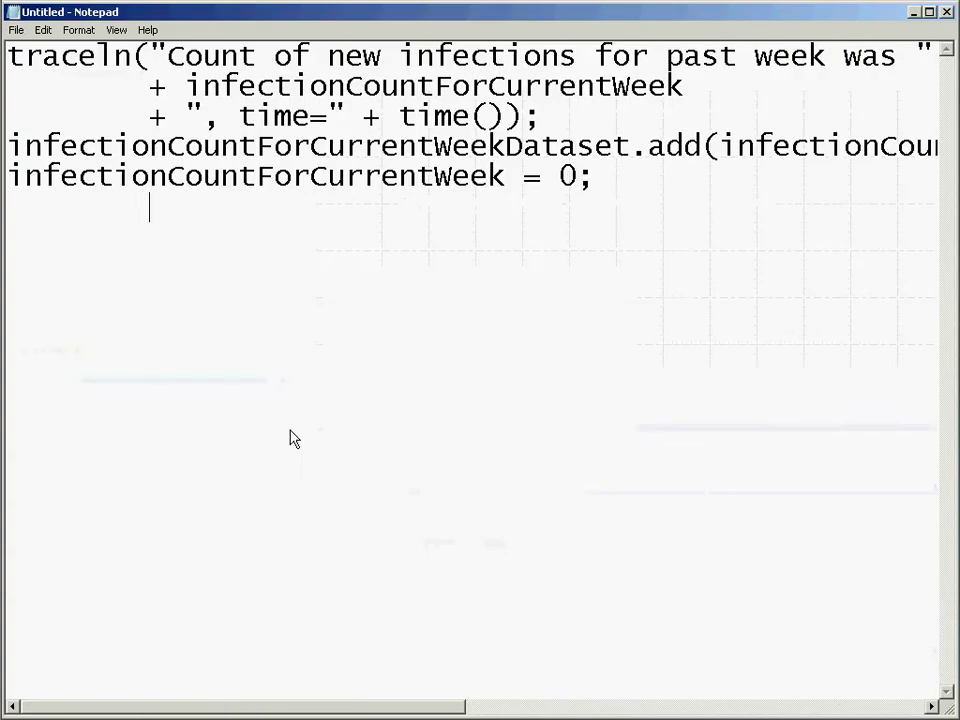
{"action": "key", "text": "alt+Tab"}
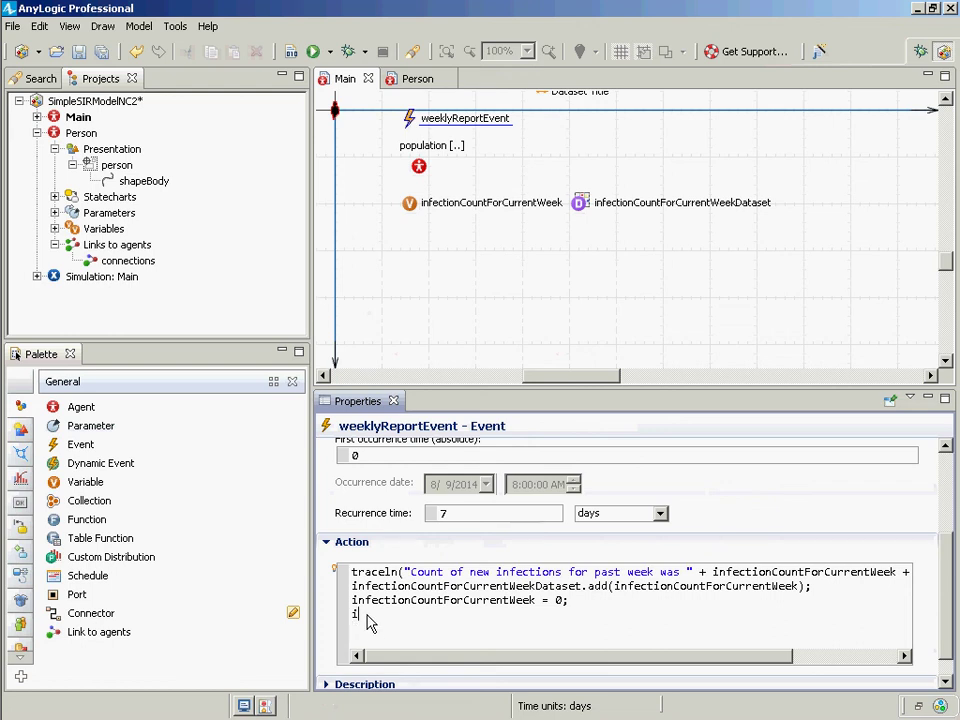
{"action": "type", "text": "ndividualCoIn"}
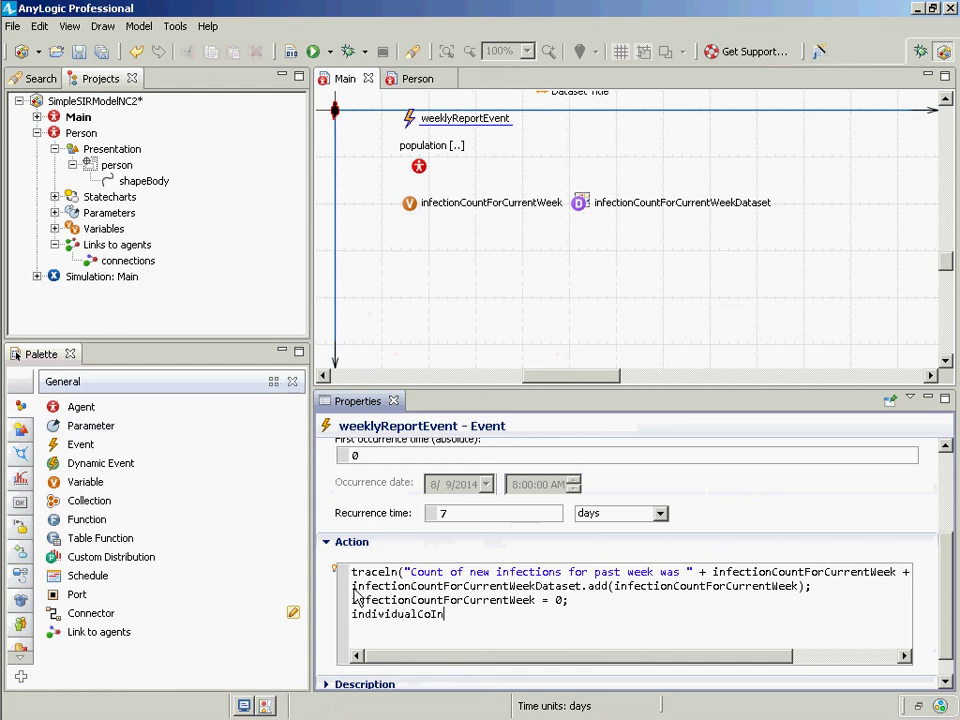
{"action": "key", "text": "alt+Tab"}
{"action": "type", "text": "asdfasdf"}
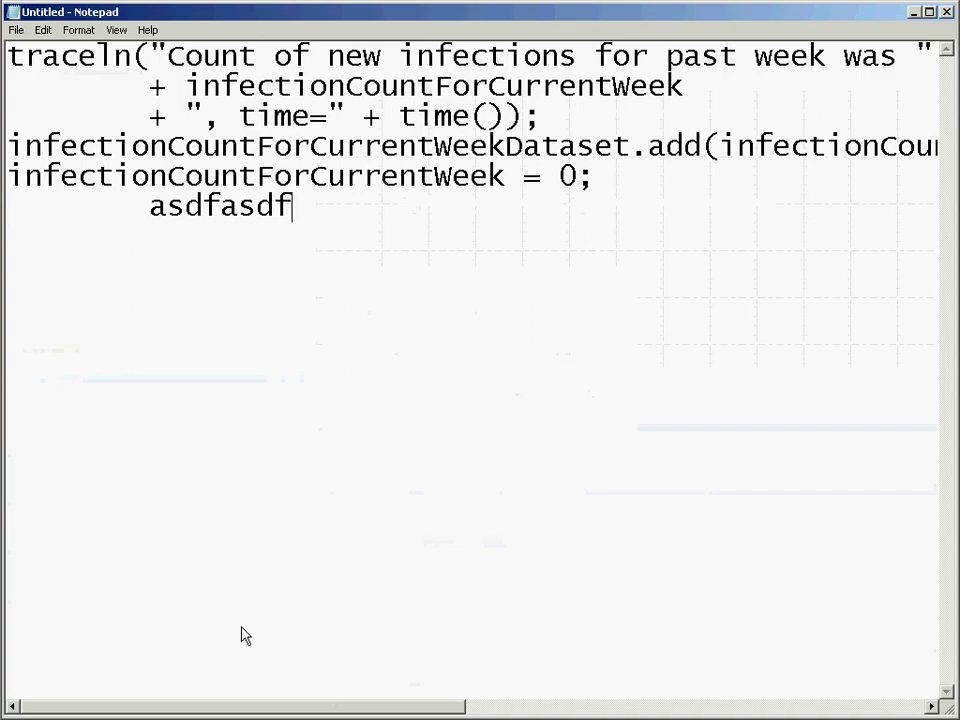
{"action": "key", "text": "BackSpace"}
{"action": "key", "text": "BackSpace"}
{"action": "key", "text": "BackSpace"}
{"action": "key", "text": "BackSpace"}
{"action": "key", "text": "BackSpace"}
{"action": "key", "text": "BackSpace"}
{"action": "key", "text": "BackSpace"}
{"action": "key", "text": "BackSpace"}
{"action": "key", "text": "Return"}
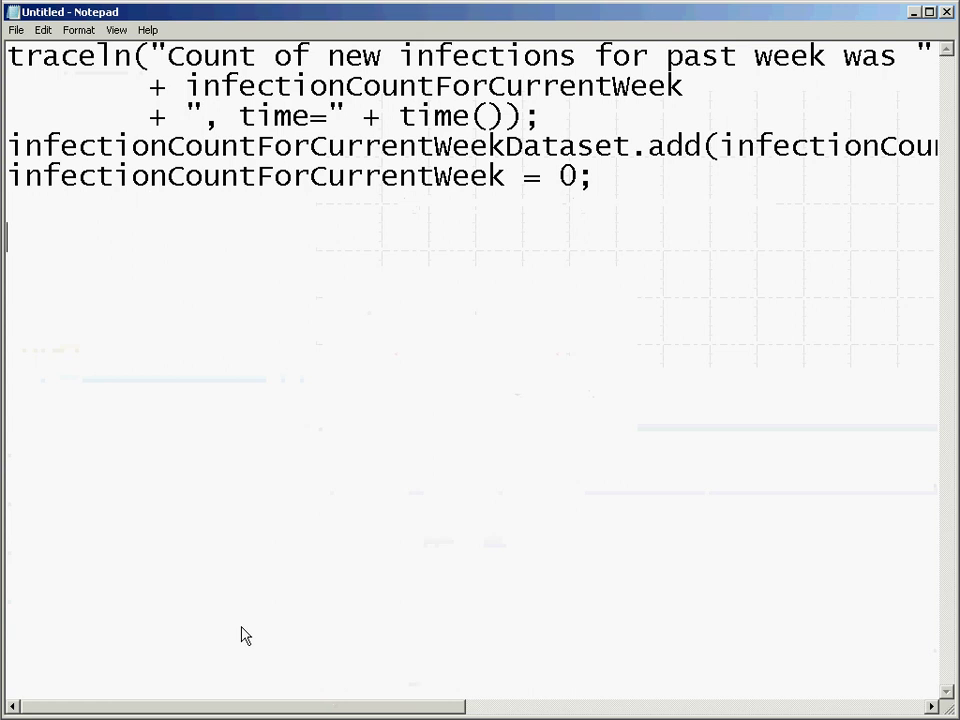
{"action": "key", "text": "alt+Tab"}
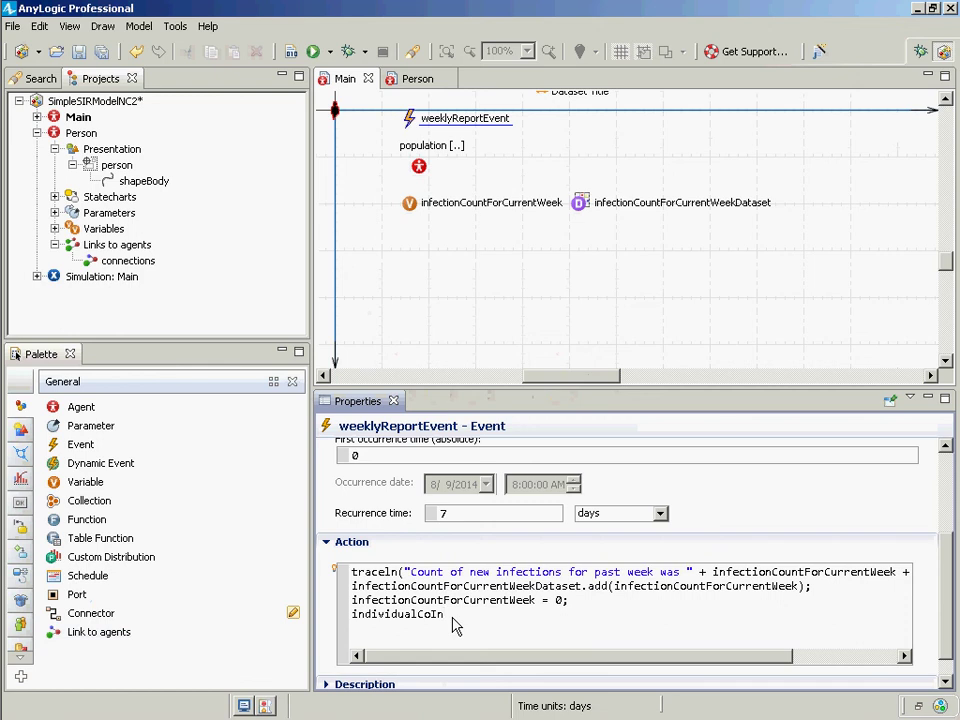
- Replace the CoIn ending of the last line in weeklyReportEvent's action code with adsf and add two line breaks
{"action": "type", "text": "asdf"}
{"action": "key", "text": "alt+Tab"}
{"action": "key", "text": "alt+Tab"}
{"action": "left_click_drag", "start_coordinate": [477, 622], "coordinate": [418, 618]}
{"action": "type", "text": "adsf"}
{"action": "key", "text": "Return"}
{"action": "key", "text": "Return"}
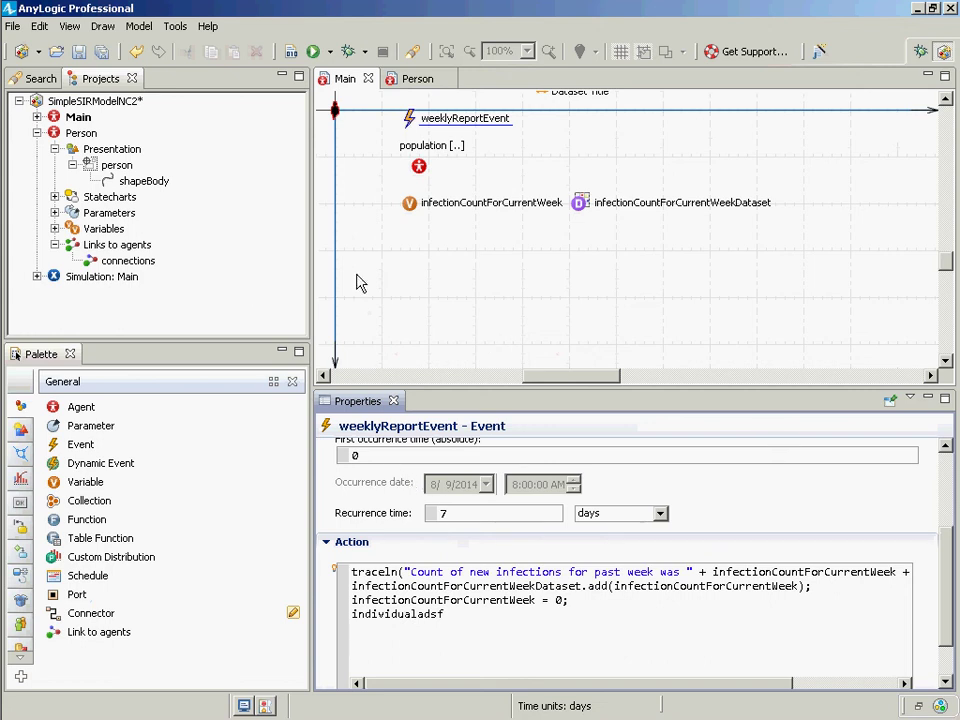
- Save the SimpleSIRModelNC2 model
{"action": "key", "text": "alt+Tab"}
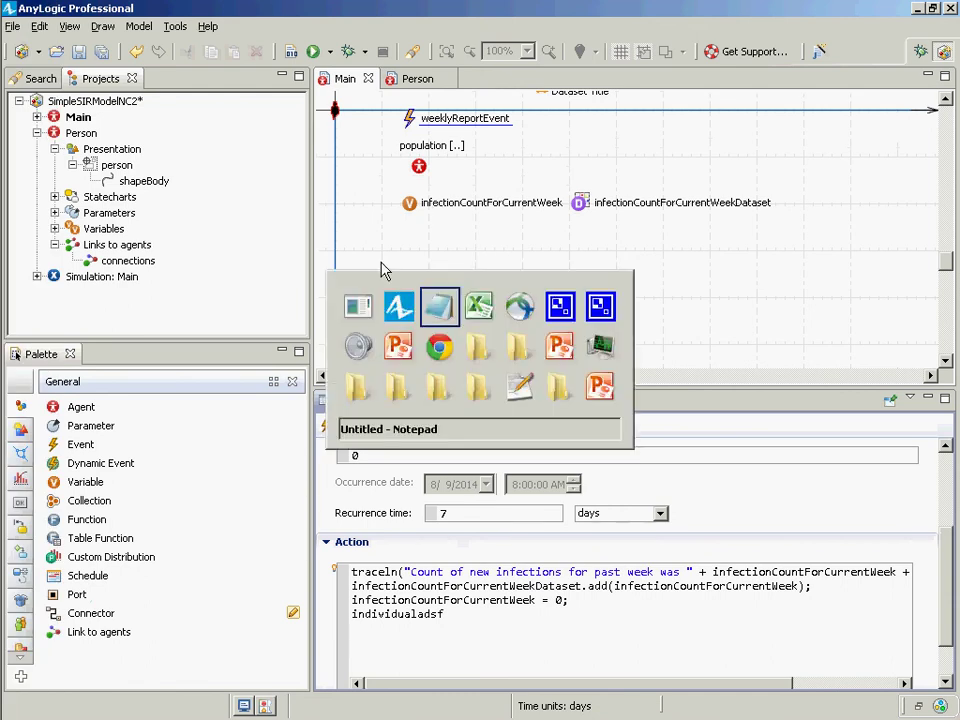
{"action": "left_click", "coordinate": [596, 206]}
{"action": "key", "text": "alt+Tab"}
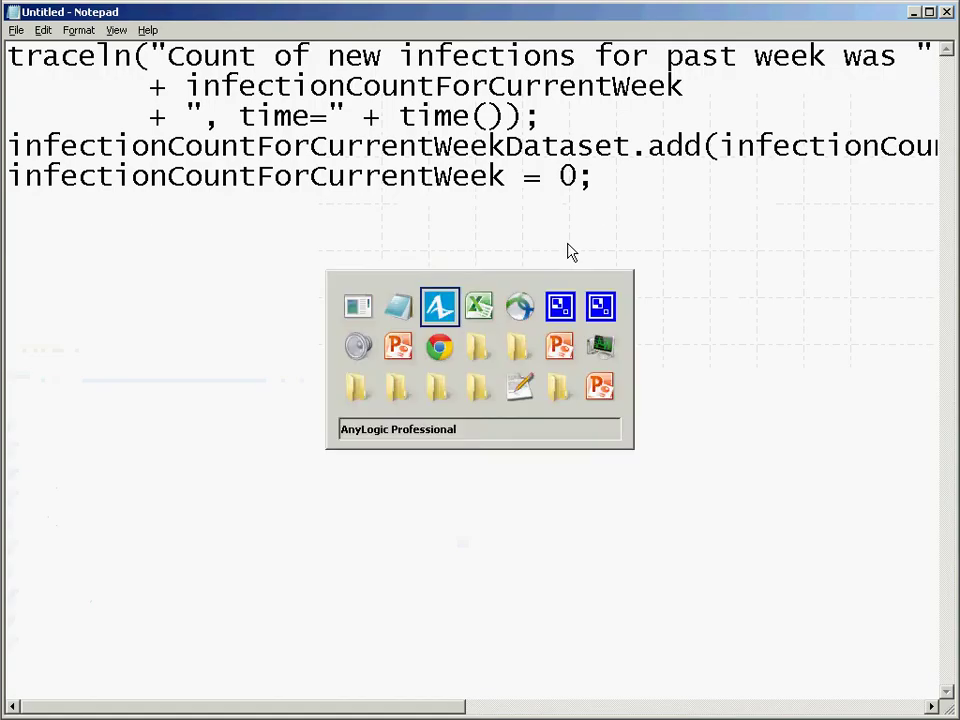
{"action": "key", "text": "ctrl+s"}
{"action": "key", "text": "alt+Tab"}
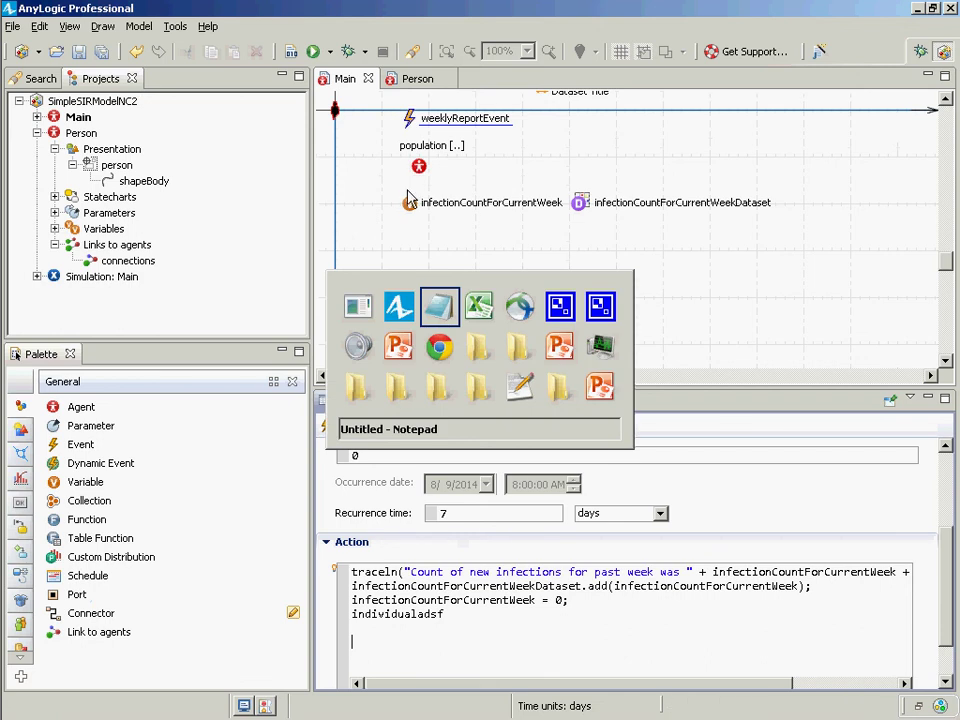
{"action": "key", "text": "alt+Tab"}
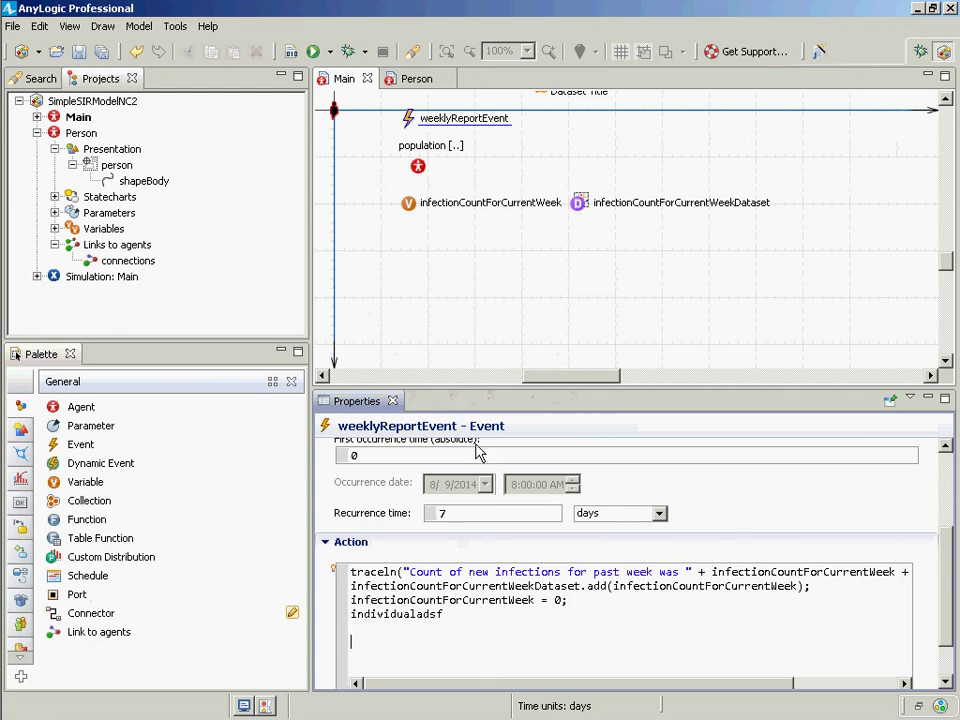
{"action": "key", "text": "alt+Tab"}
{"action": "key", "text": "alt+Tab"}
{"action": "key", "text": "alt+Tab"}
{"action": "key", "text": "alt+Tab"}
{"action": "key", "text": "alt+Tab"}
{"action": "key", "text": "alt+Tab"}
{"action": "key", "text": "alt+Tab"}
{"action": "key", "text": "alt+Tab"}
{"action": "key", "text": "alt+Tab"}
{"action": "key", "text": "alt+Tab"}
{"action": "key", "text": "alt+Tab"}
{"action": "key", "text": "alt+Tab"}
{"action": "key", "text": "alt+Tab"}
{"action": "key", "text": "alt+Tab"}
{"action": "key", "text": "alt+Tab"}
{"action": "key", "text": "alt+Tab"}
{"action": "key", "text": "alt+Tab"}
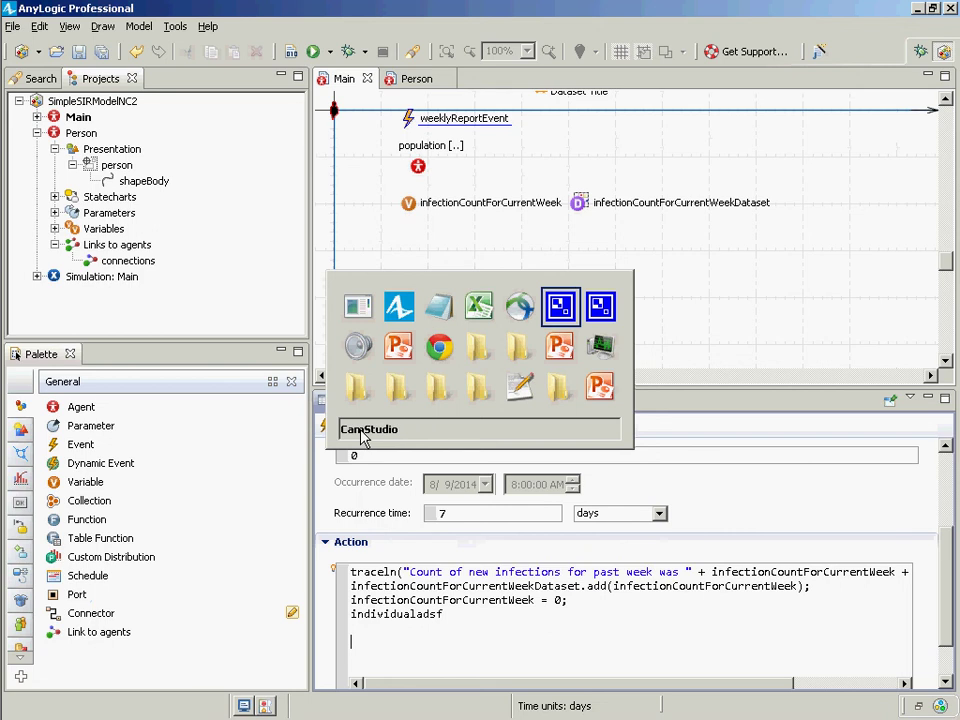
{"action": "key", "text": "alt+Tab"}
{"action": "key", "text": "alt+Tab"}
{"action": "key", "text": "alt+Tab"}
{"action": "key", "text": "alt+Tab"}
{"action": "key", "text": "alt+Tab"}
{"action": "key", "text": "alt+Tab"}
{"action": "key", "text": "alt+Tab"}
{"action": "key", "text": "alt+Tab"}
{"action": "key", "text": "alt+Tab"}
{"action": "key", "text": "alt+Tab"}
{"action": "key", "text": "alt+Tab"}
{"action": "key", "text": "alt+Tab"}
{"action": "key", "text": "alt+Tab"}
{"action": "key", "text": "alt+Tab"}
{"action": "key", "text": "alt+Tab"}
{"action": "key", "text": "alt+Tab"}
{"action": "key", "text": "alt+Tab"}
{"action": "key", "text": "alt+Tab"}
{"action": "key", "text": "alt+Tab"}
{"action": "key", "text": "alt+Tab"}
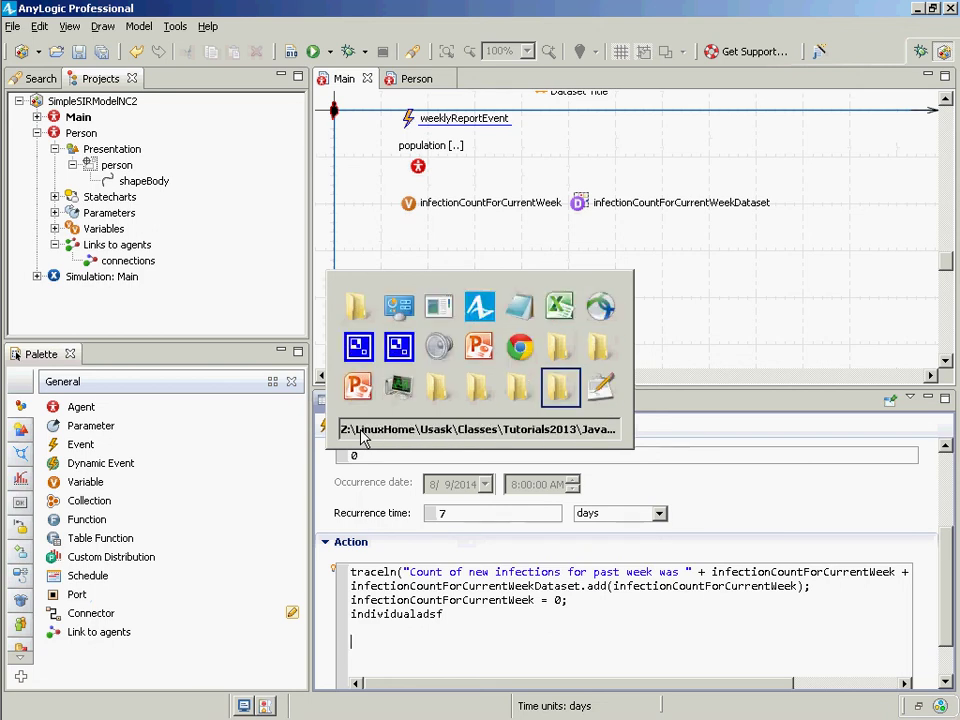
{"action": "key", "text": "alt+Tab"}
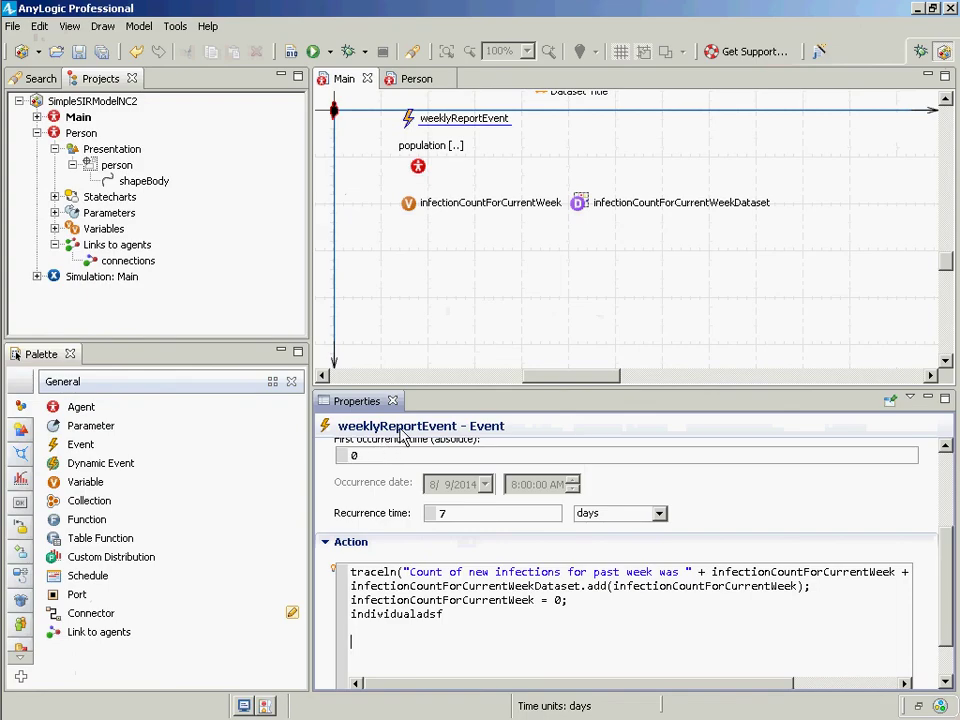
- Overwrite the middle of the individualadsf line with spaces so that only "in" and "f" remain in weeklyReportEvent's action code
{"action": "left_click_drag", "start_coordinate": [436, 614], "coordinate": [364, 614]}
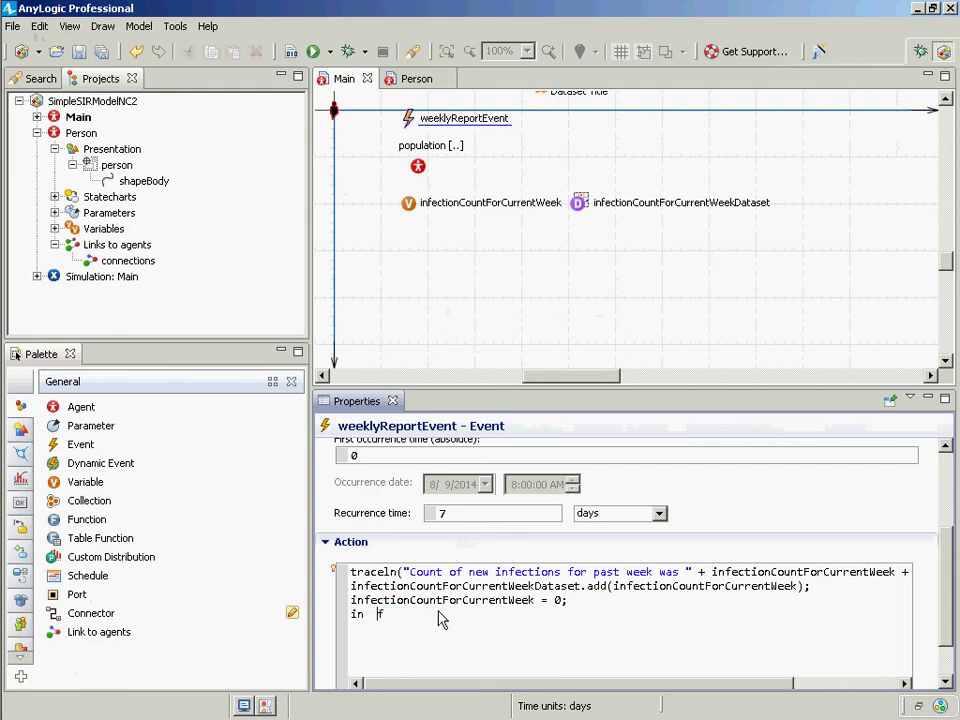
{"action": "left_click_drag", "start_coordinate": [440, 617], "coordinate": [400, 628]}
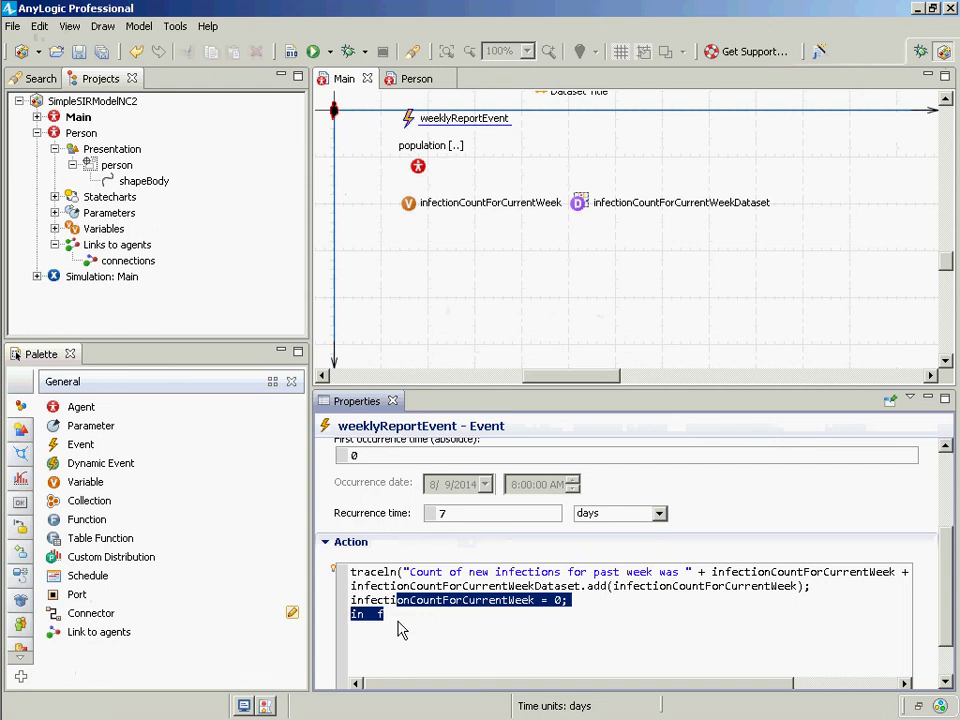
{"action": "left_click", "coordinate": [400, 628]}
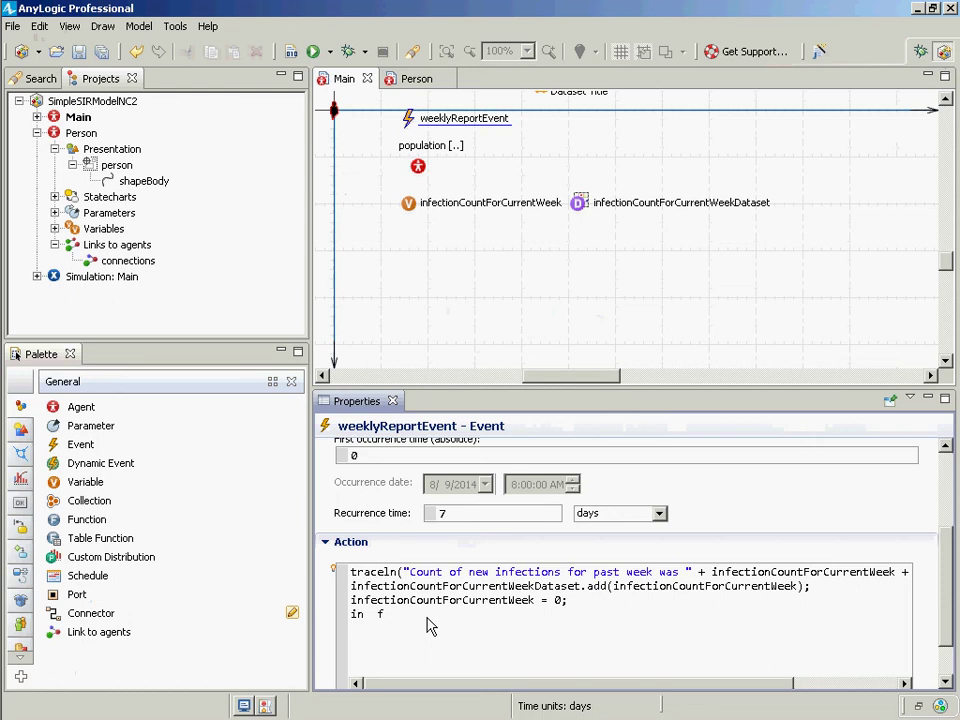
{"action": "left_click_drag", "start_coordinate": [426, 624], "coordinate": [351, 622]}
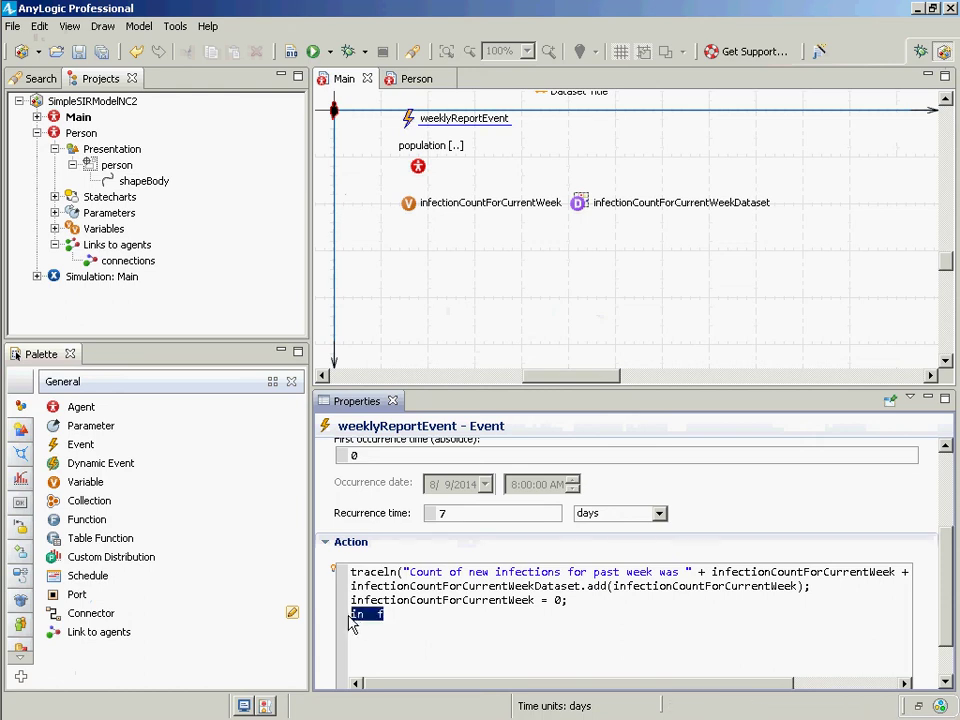
{"action": "left_click", "coordinate": [364, 638]}
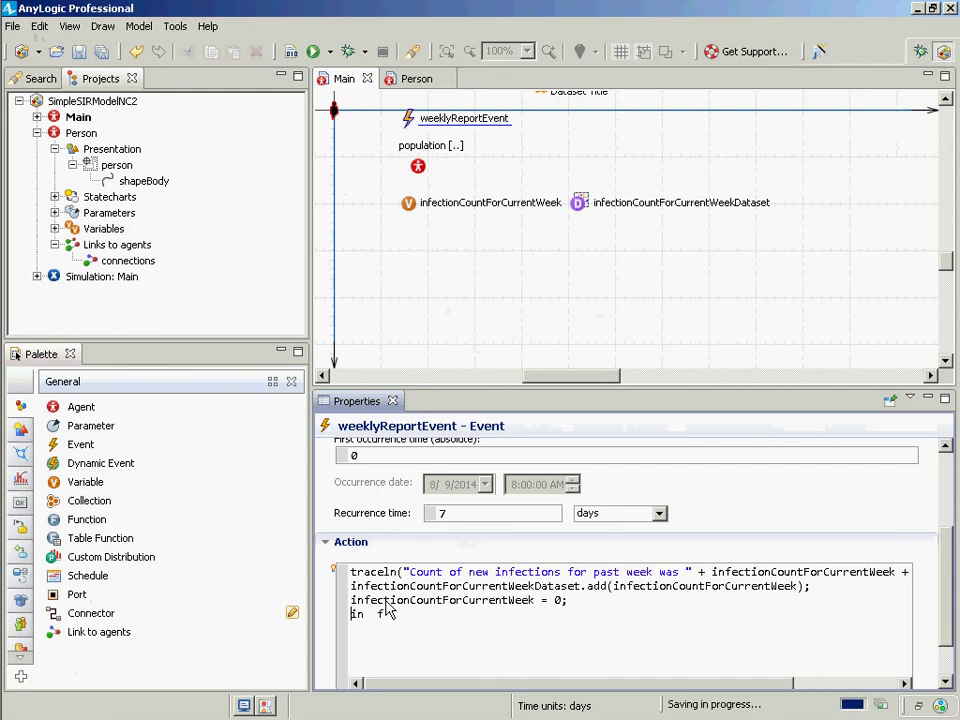
{"action": "left_click_drag", "start_coordinate": [388, 619], "coordinate": [349, 624]}
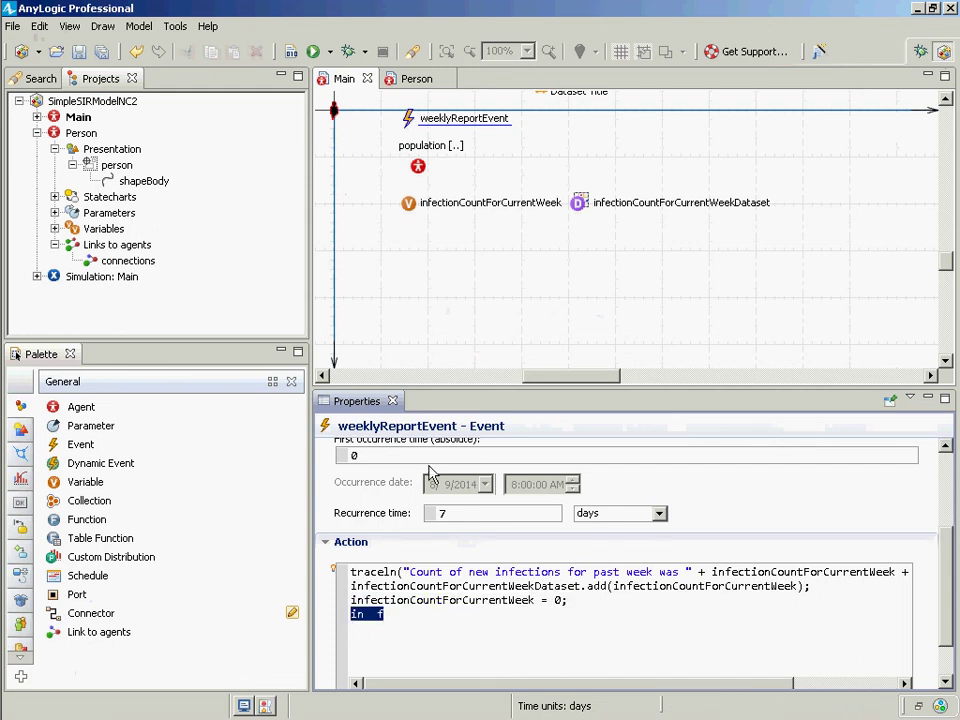
{"action": "left_click", "coordinate": [350, 620]}
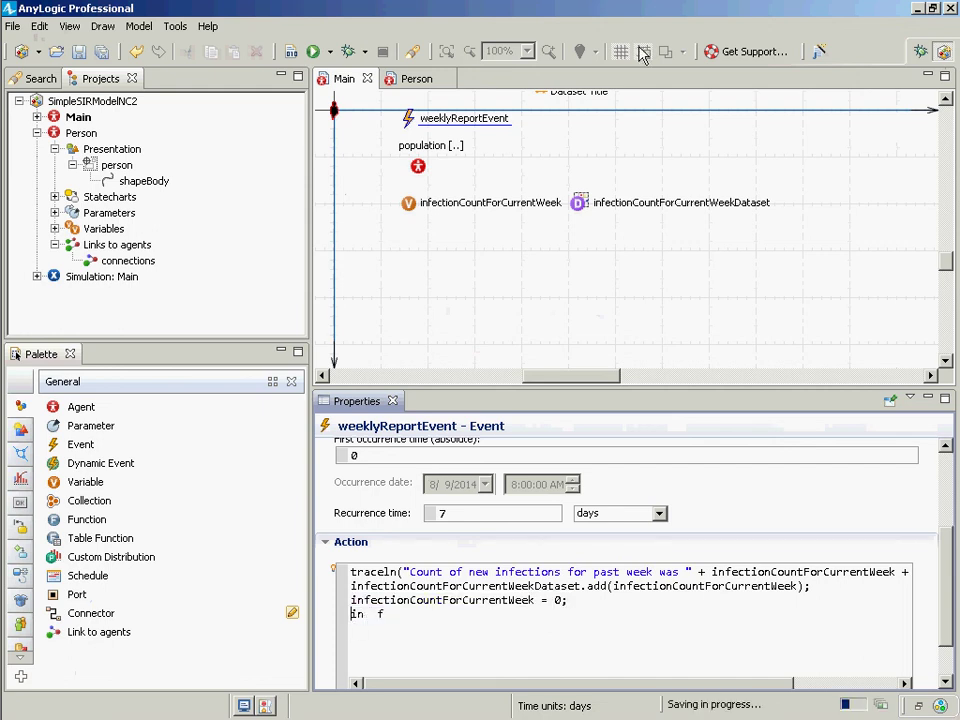
- Try to close AnyLogic, and reselect the leftover "in f" line in weeklyReportEvent's action code
{"action": "left_click", "coordinate": [950, 10]}
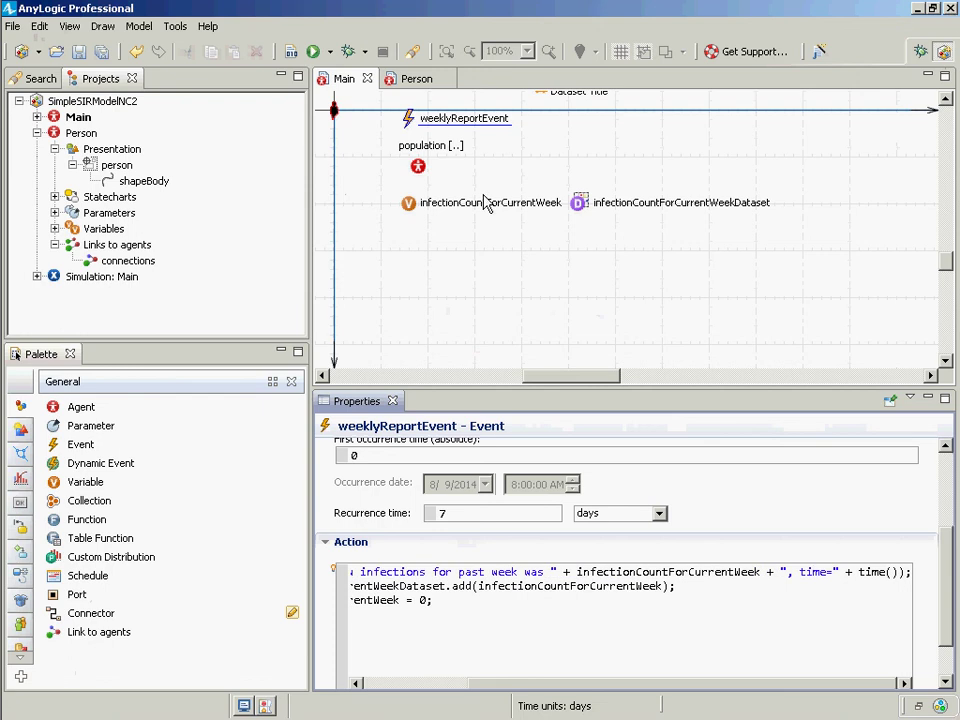
{"action": "key", "text": "alt+Tab"}
{"action": "key", "text": "alt+shift+Tab"}
{"action": "left_click", "coordinate": [430, 624]}
{"action": "left_click_drag", "start_coordinate": [388, 626], "coordinate": [352, 621]}
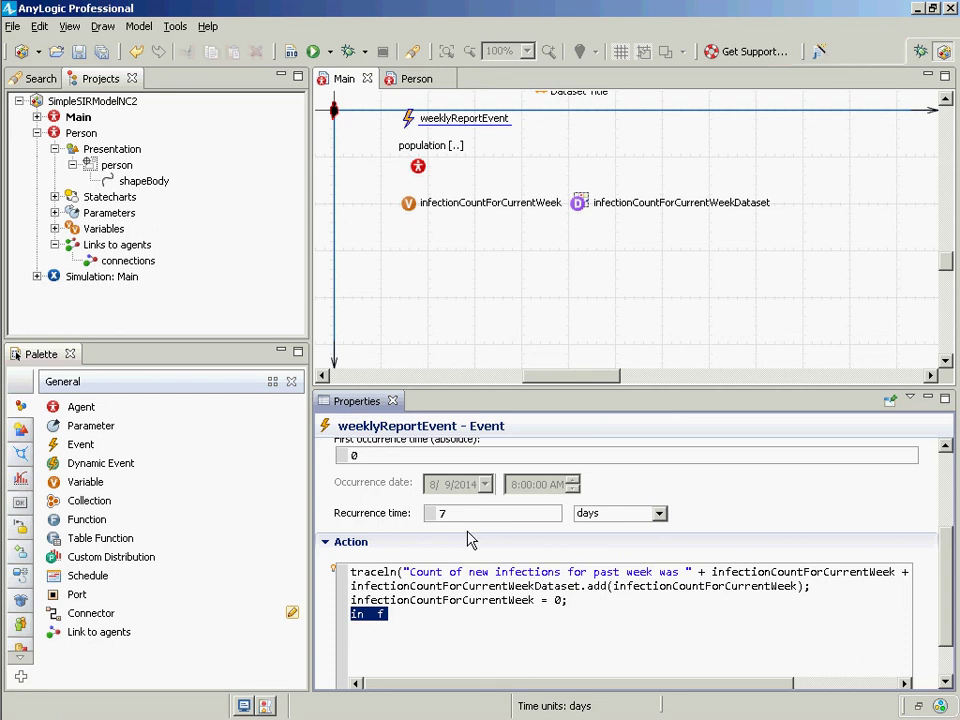
{"action": "key", "text": "alt+Tab"}
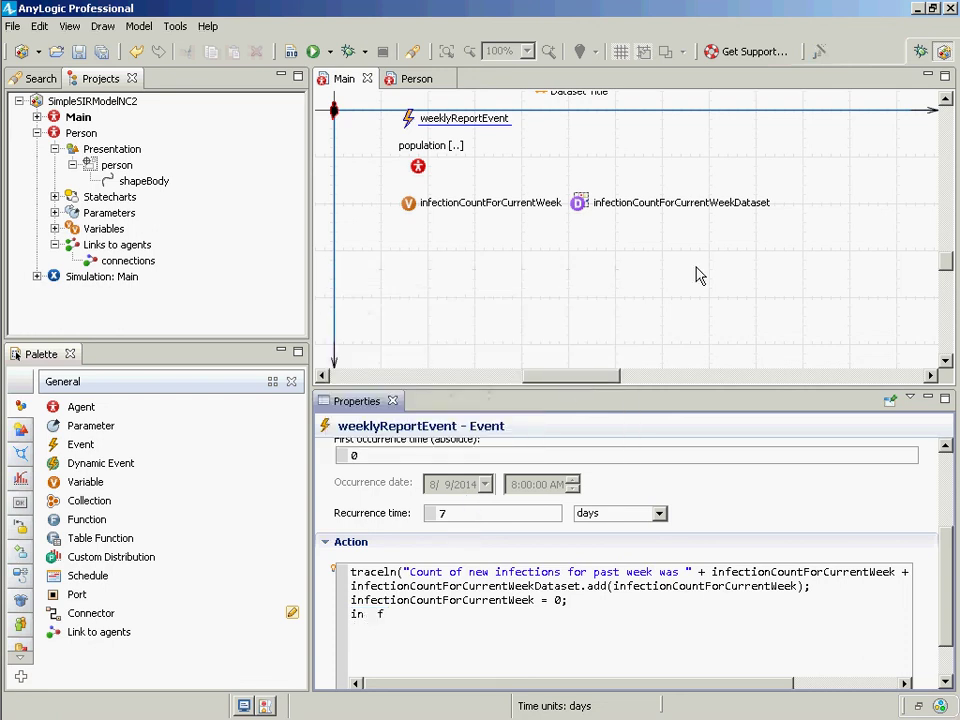
- Try to save the model and undo the recent edits to weeklyReportEvent's action code
{"action": "key", "text": "ctrl+s"}
{"action": "key", "text": "alt+Tab"}
{"action": "key", "text": "ctrl+z"}
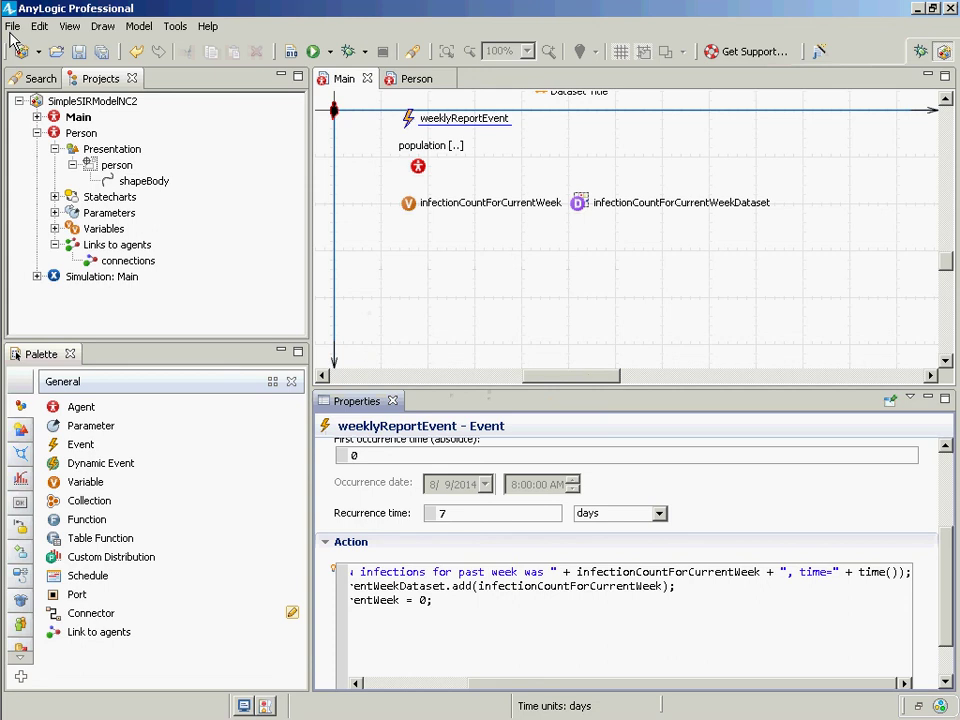
{"action": "key", "text": "alt+Tab"}
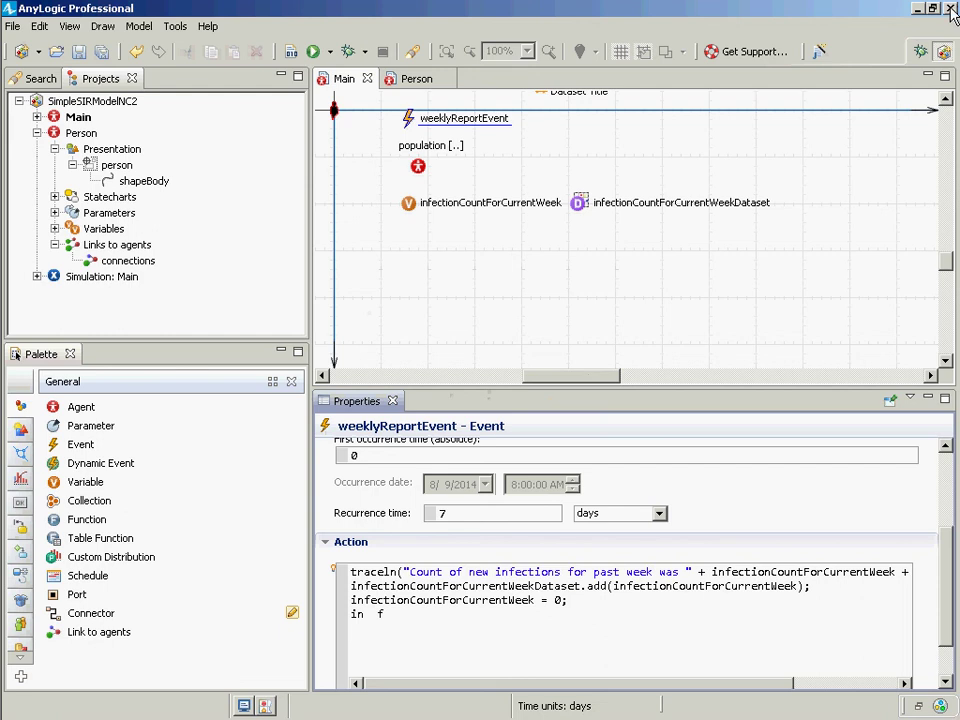
{"action": "key", "text": "ctrl+z"}
{"action": "key", "text": "ctrl+z"}
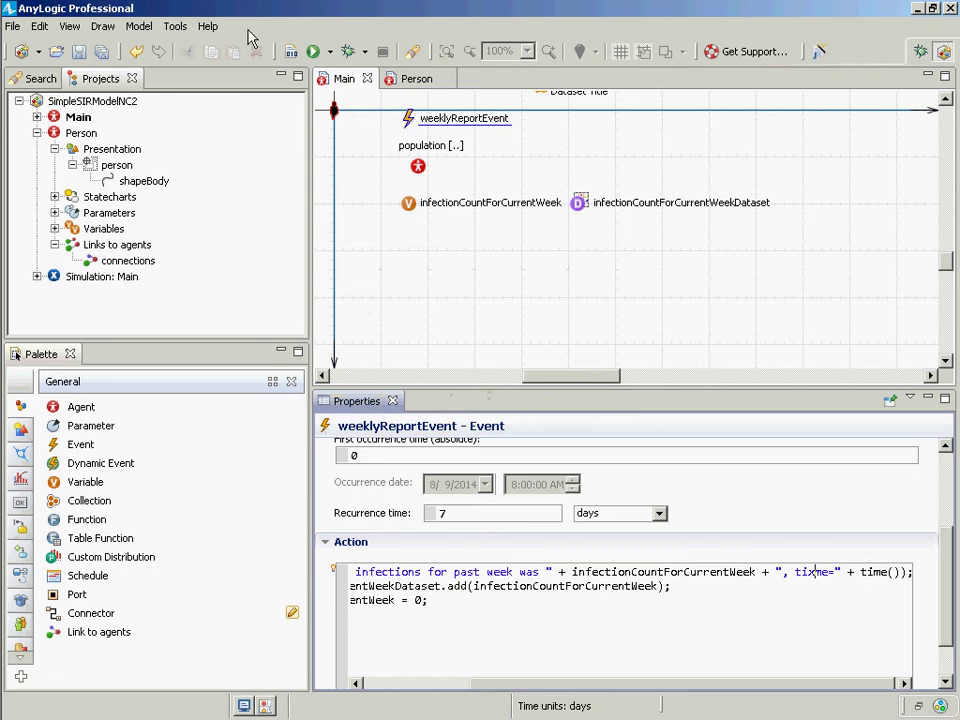
{"action": "key", "text": "alt+Tab"}
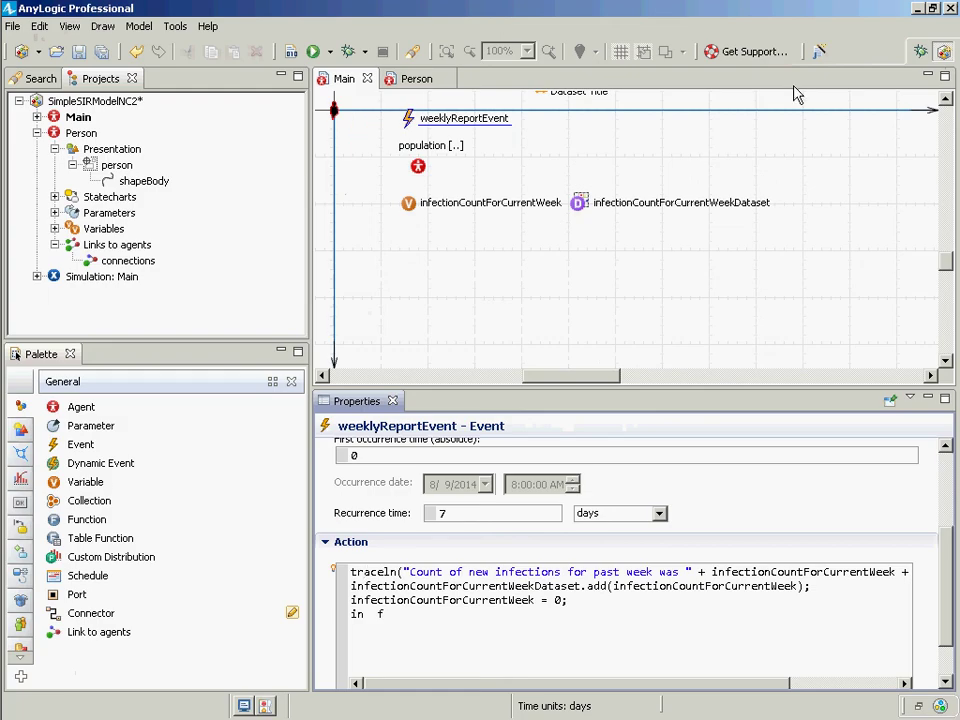
- Close AnyLogic Professional, saving the changes to SimpleSIRModelNC2
{"action": "left_click", "coordinate": [950, 9]}
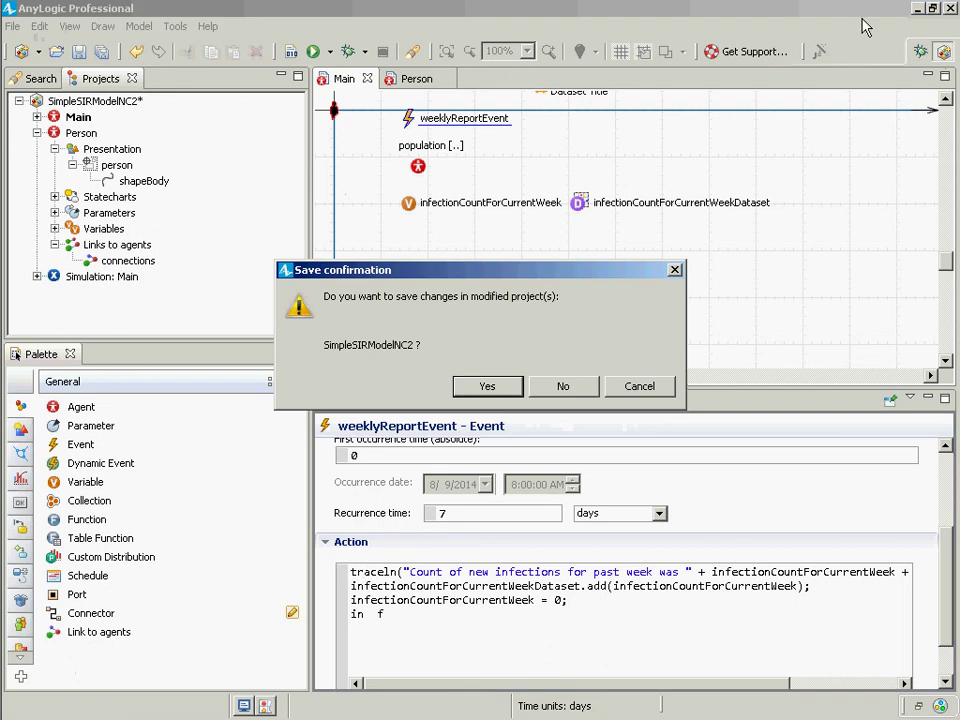
{"action": "left_click", "coordinate": [487, 387]}
{"action": "key", "text": "alt+Tab"}
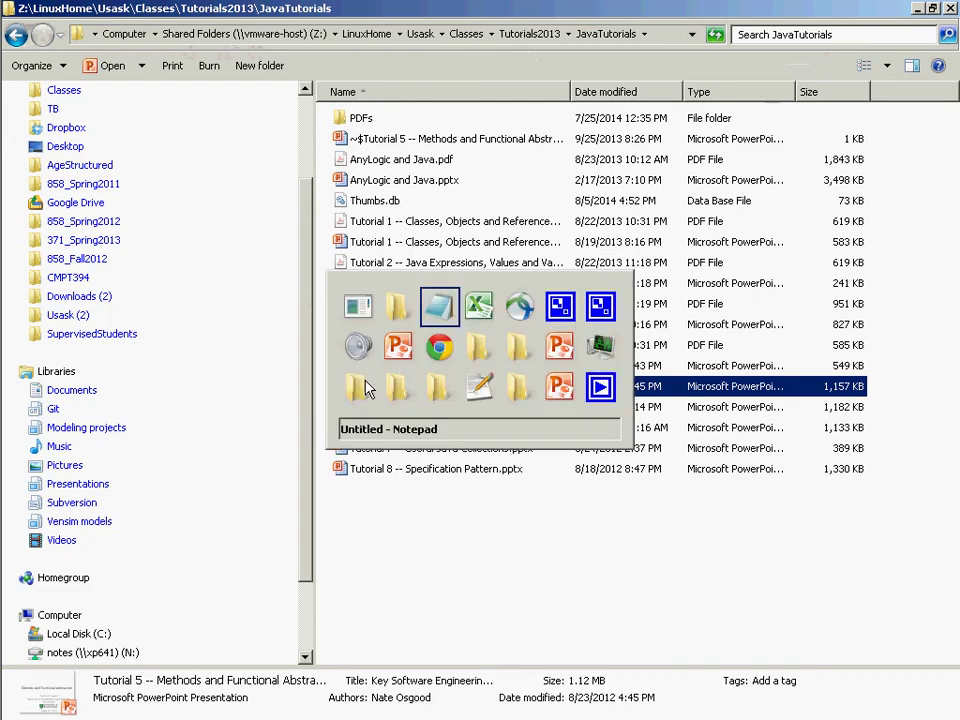
{"action": "key", "text": "alt+Tab"}
{"action": "key", "text": "alt+Tab"}
{"action": "key", "text": "alt+Tab"}
{"action": "key", "text": "alt+Tab"}
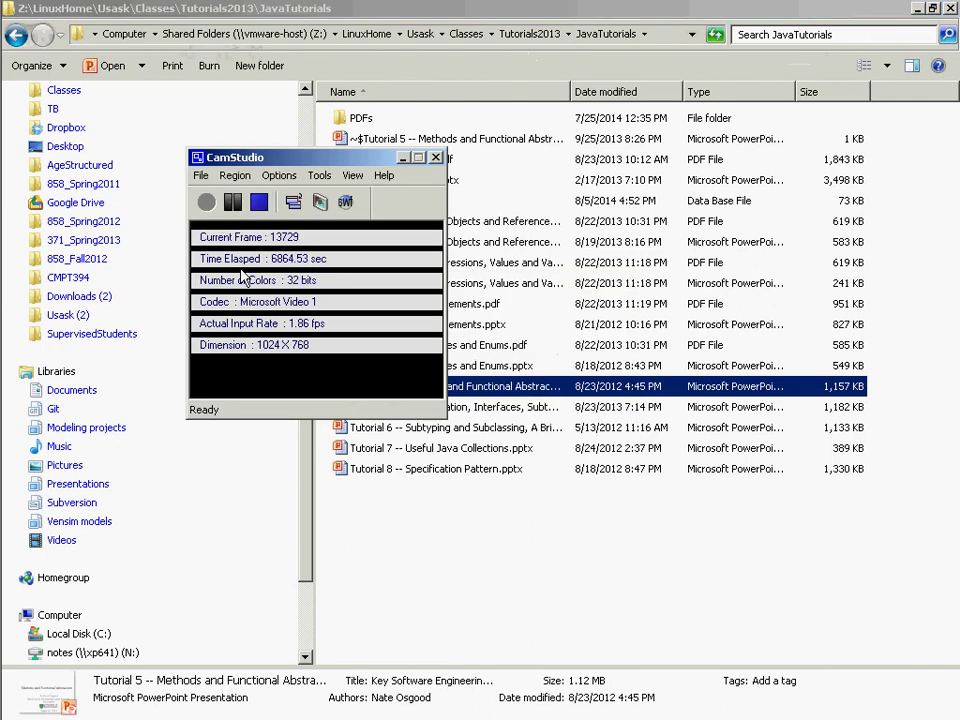